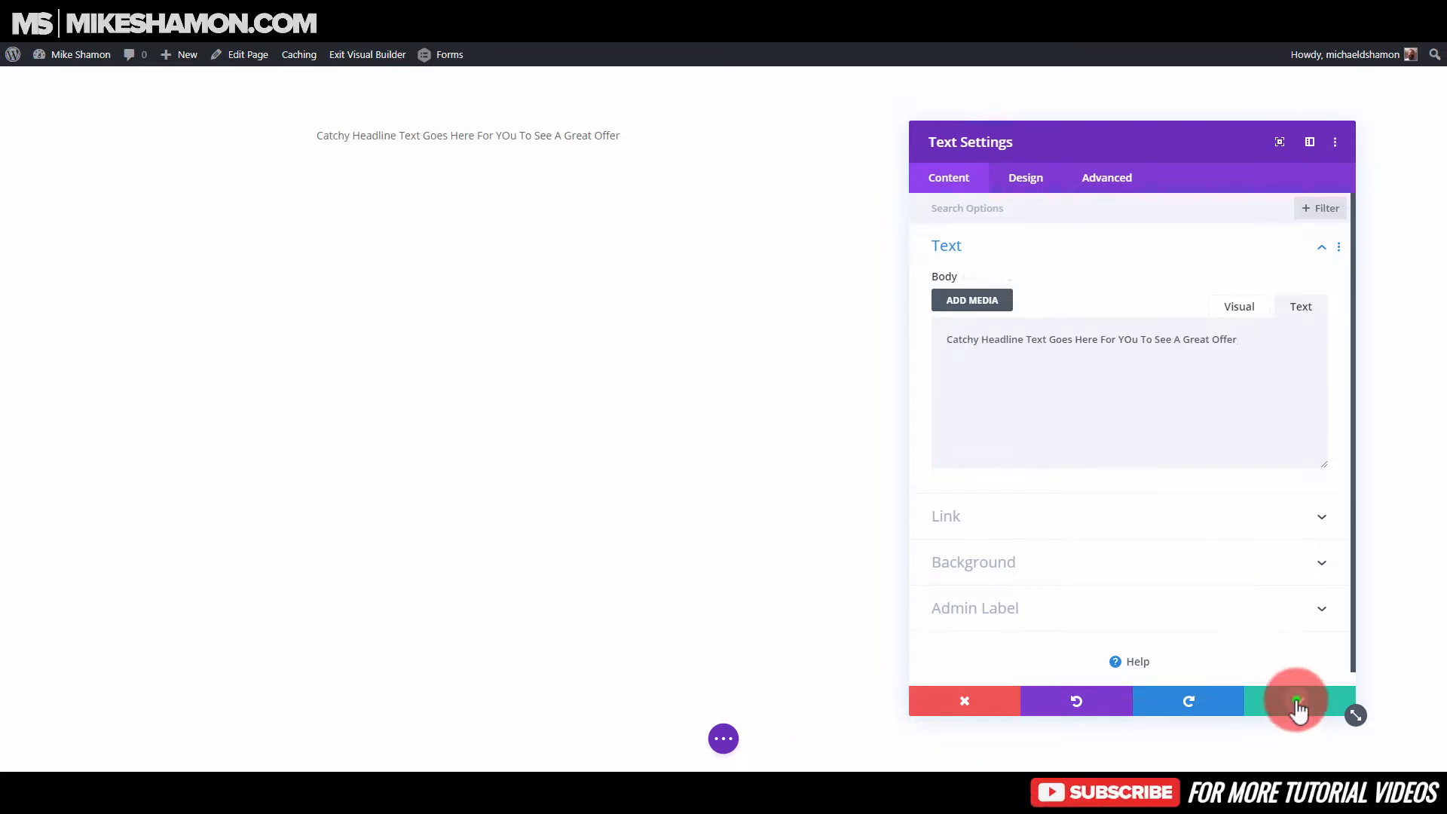
- Save the headline text module and add a regular section with a row of two equal columns below it
{"action": "left_click", "coordinate": [1297, 701]}
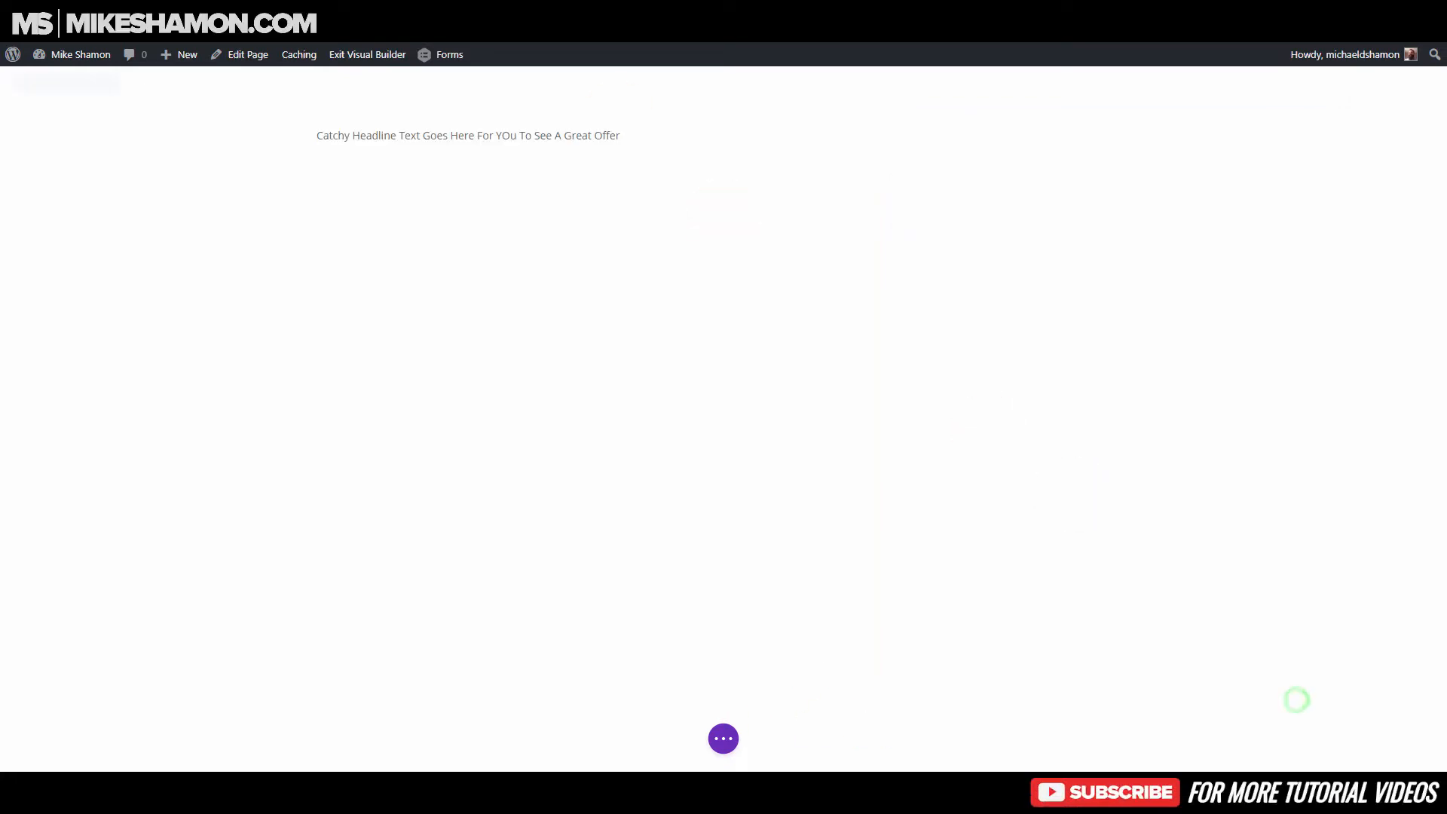
{"action": "mouse_move", "coordinate": [629, 138]}
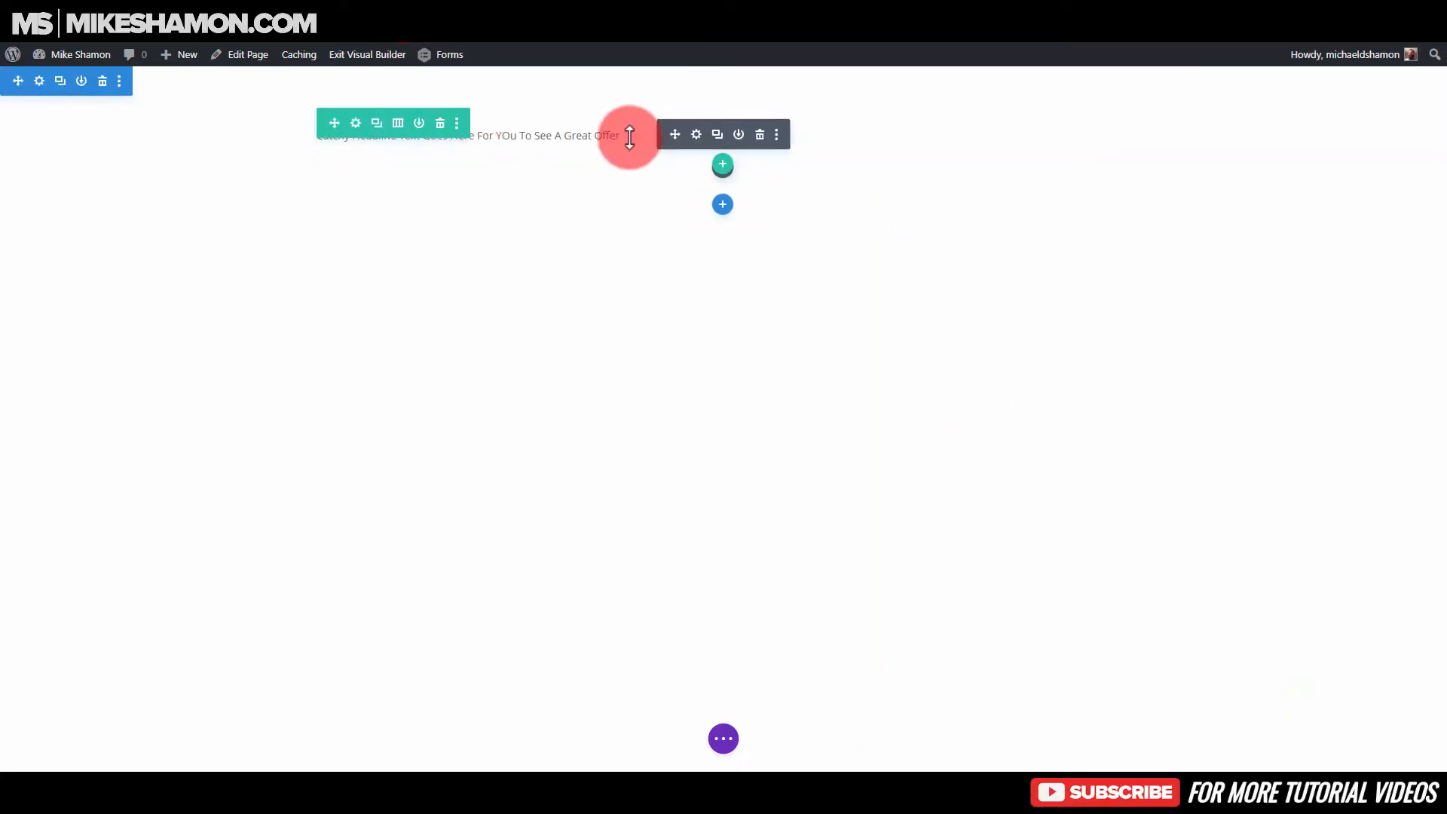
{"action": "left_click", "coordinate": [721, 164]}
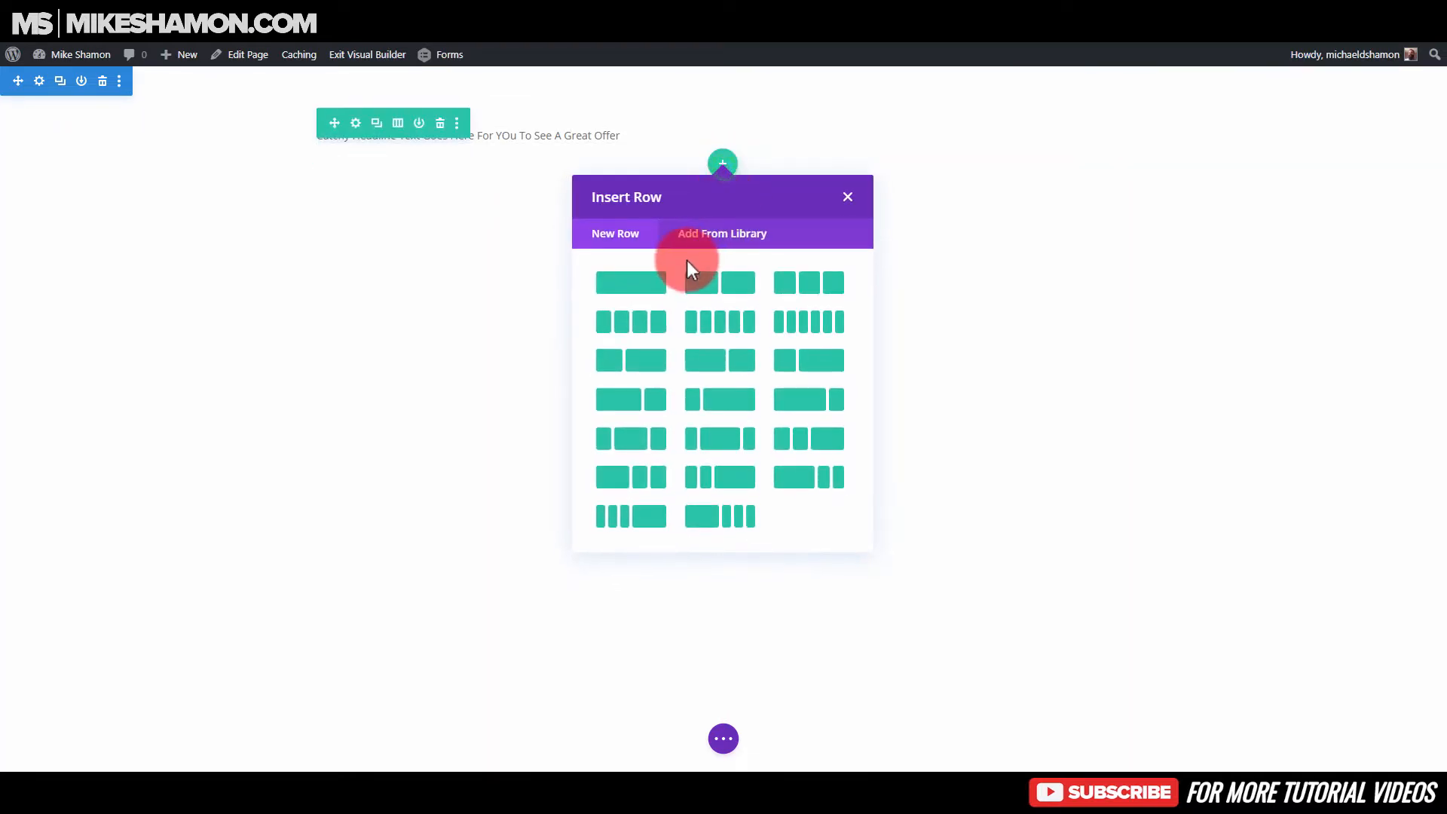
{"action": "left_click", "coordinate": [691, 151]}
{"action": "left_click", "coordinate": [720, 202]}
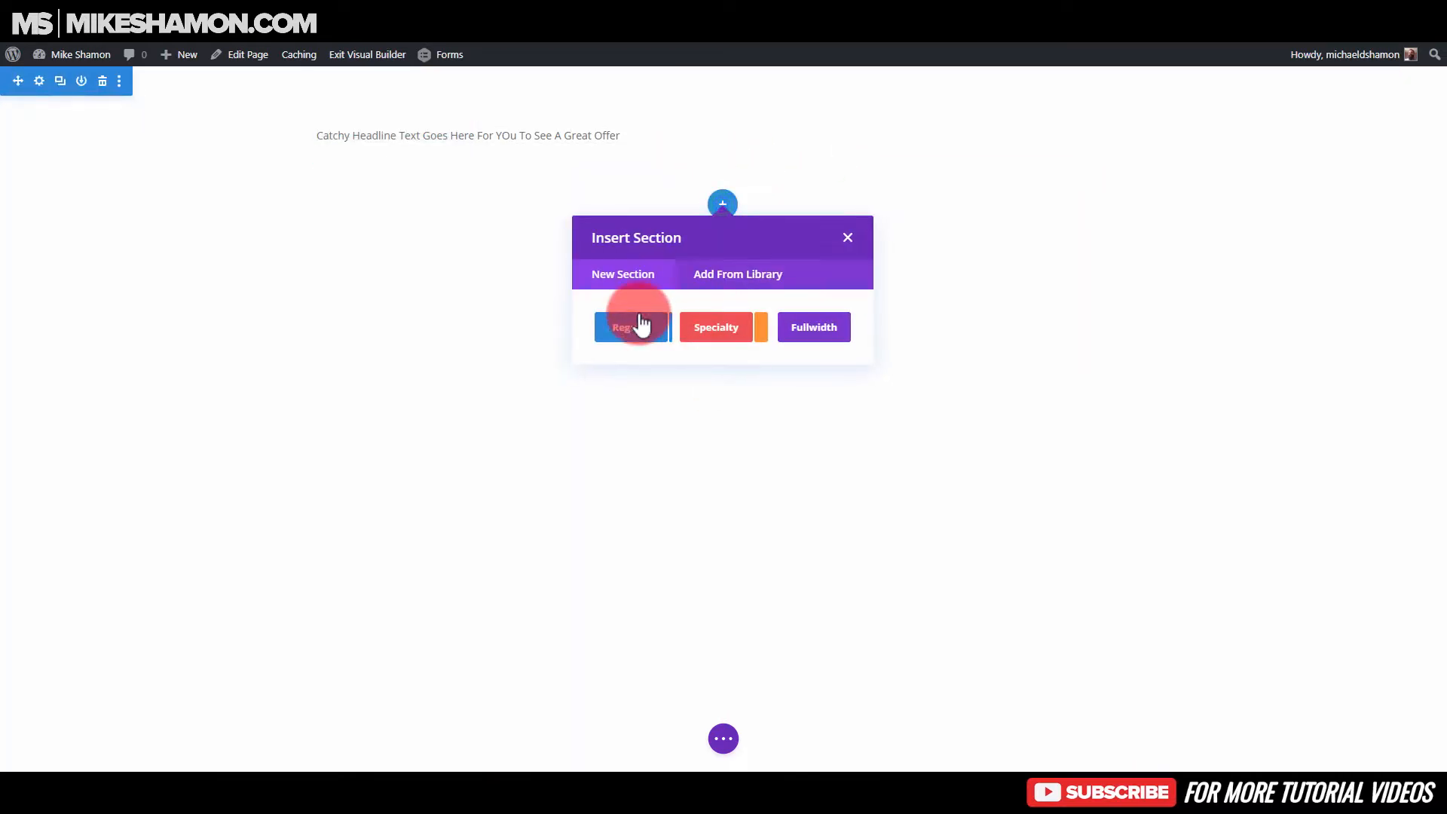
{"action": "left_click", "coordinate": [641, 326]}
{"action": "left_click", "coordinate": [735, 398]}
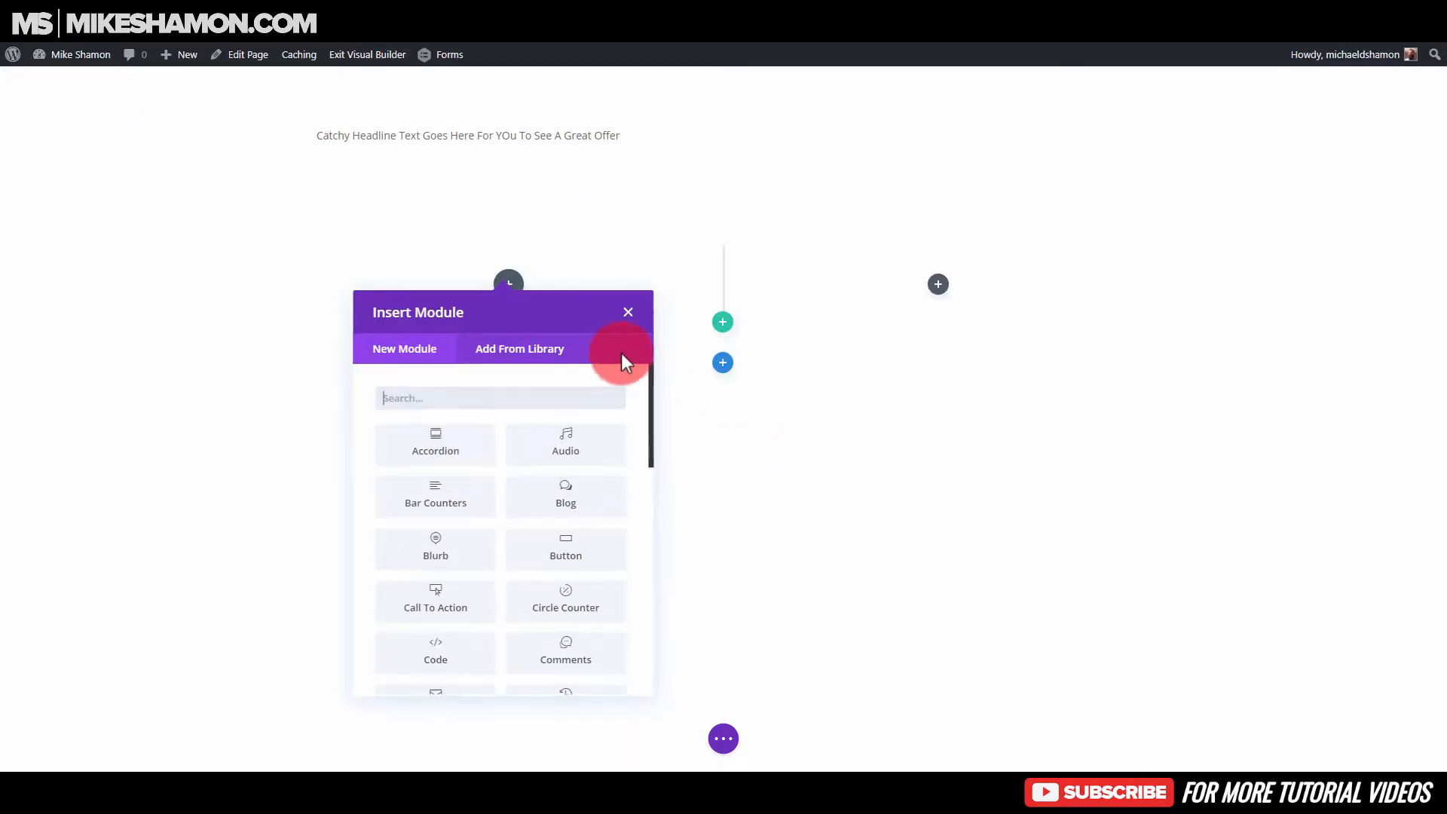
- Add an Image module to the first column with the grey product box picture from the media library, and save it
{"action": "type", "text": "image"}
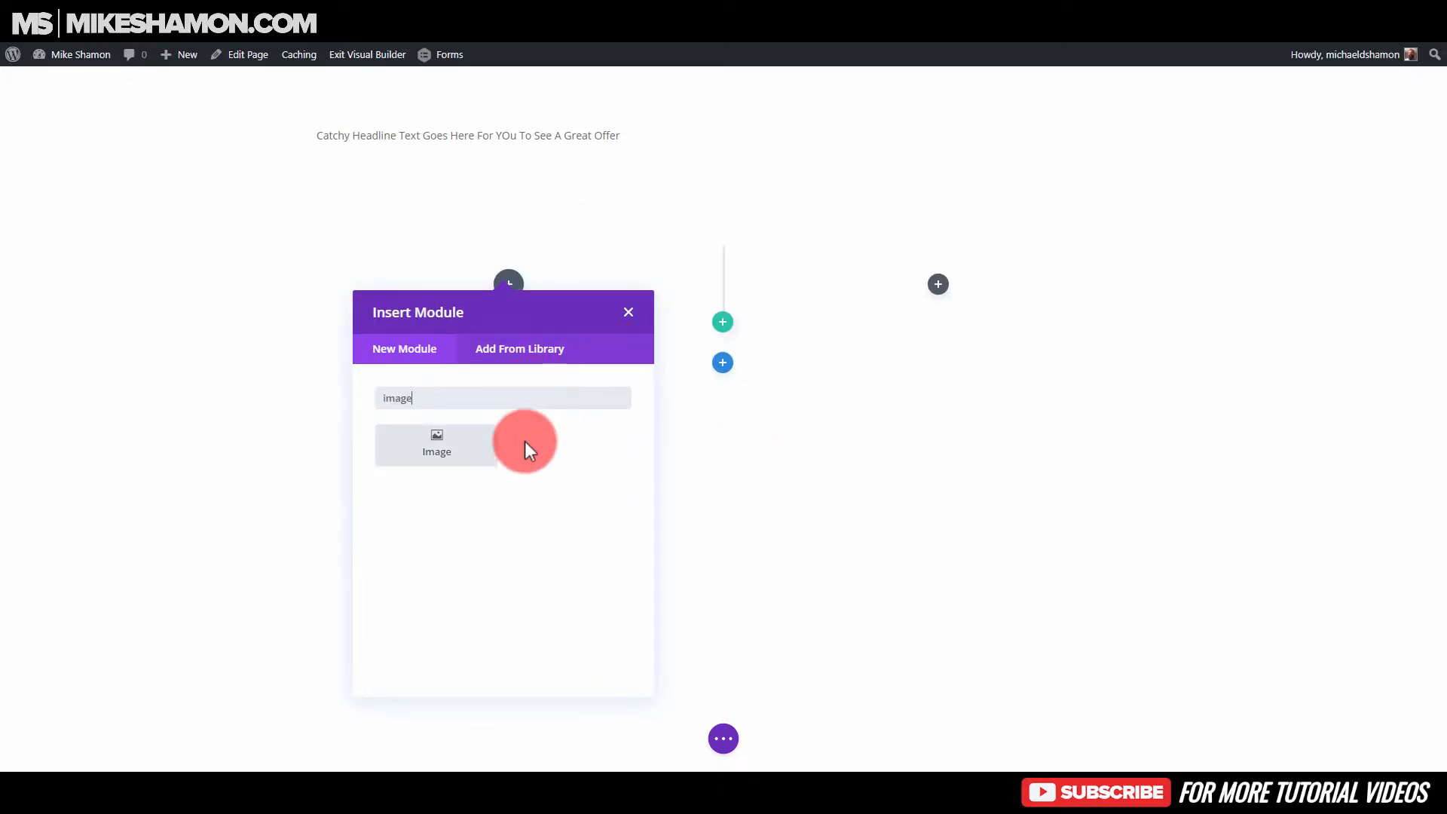
{"action": "left_click", "coordinate": [466, 455]}
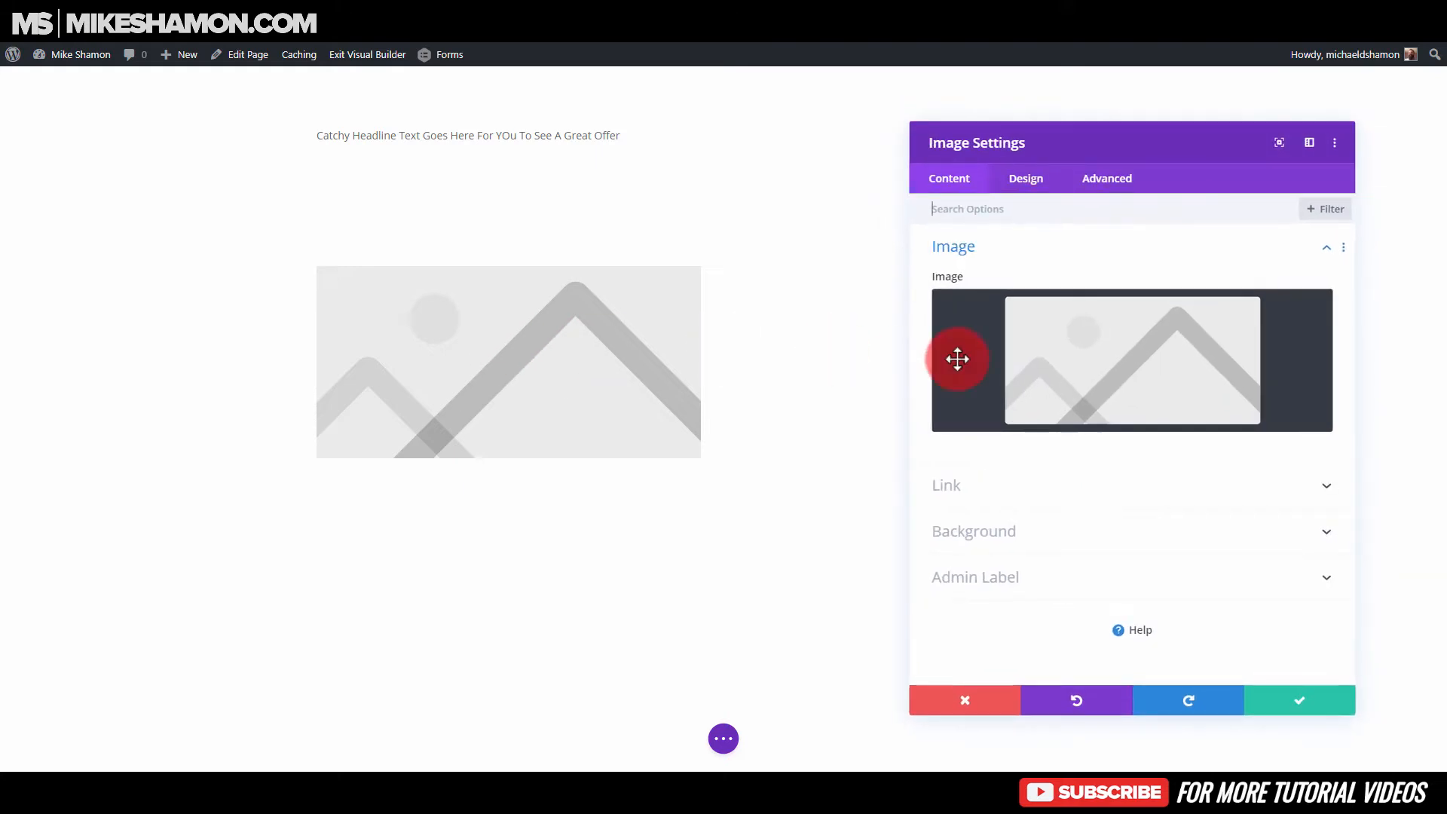
{"action": "left_click", "coordinate": [1092, 360]}
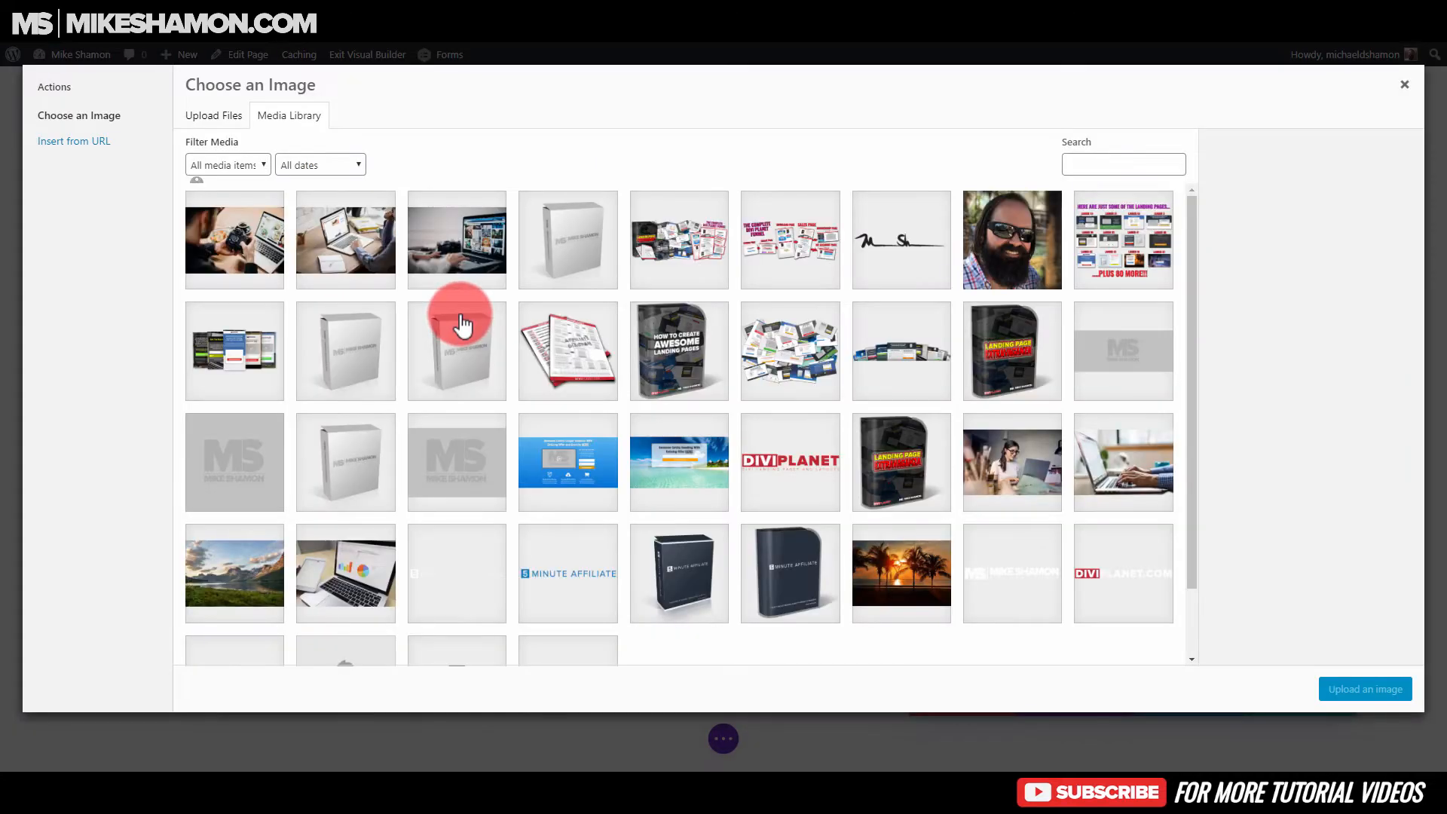
{"action": "left_click", "coordinate": [452, 313]}
{"action": "left_click", "coordinate": [1356, 689]}
{"action": "left_click", "coordinate": [1303, 697]}
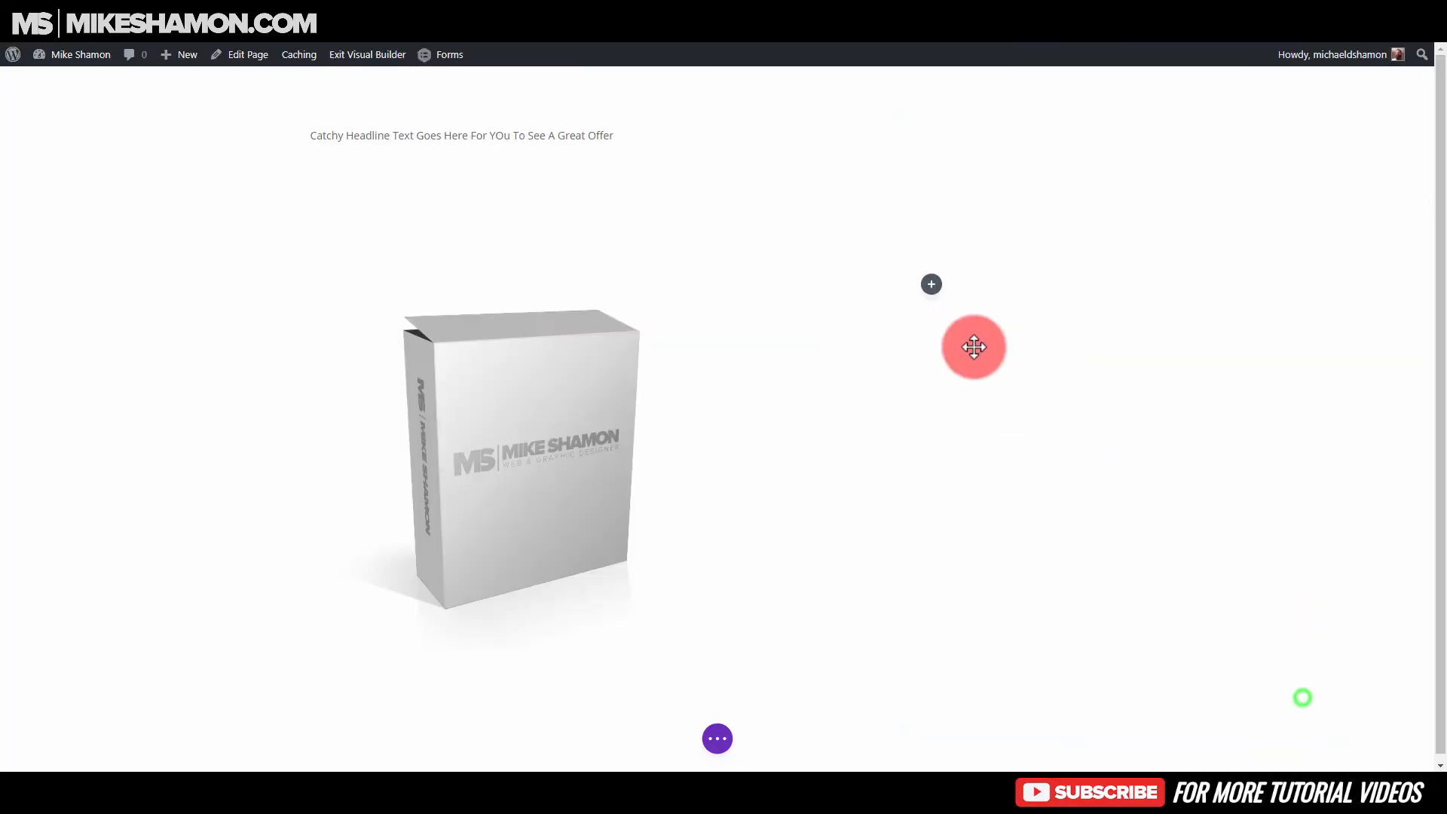
- Add an Email Optin module to the empty second column and set its title to "All The Benefits"
{"action": "left_click", "coordinate": [931, 284]}
{"action": "left_click", "coordinate": [868, 405]}
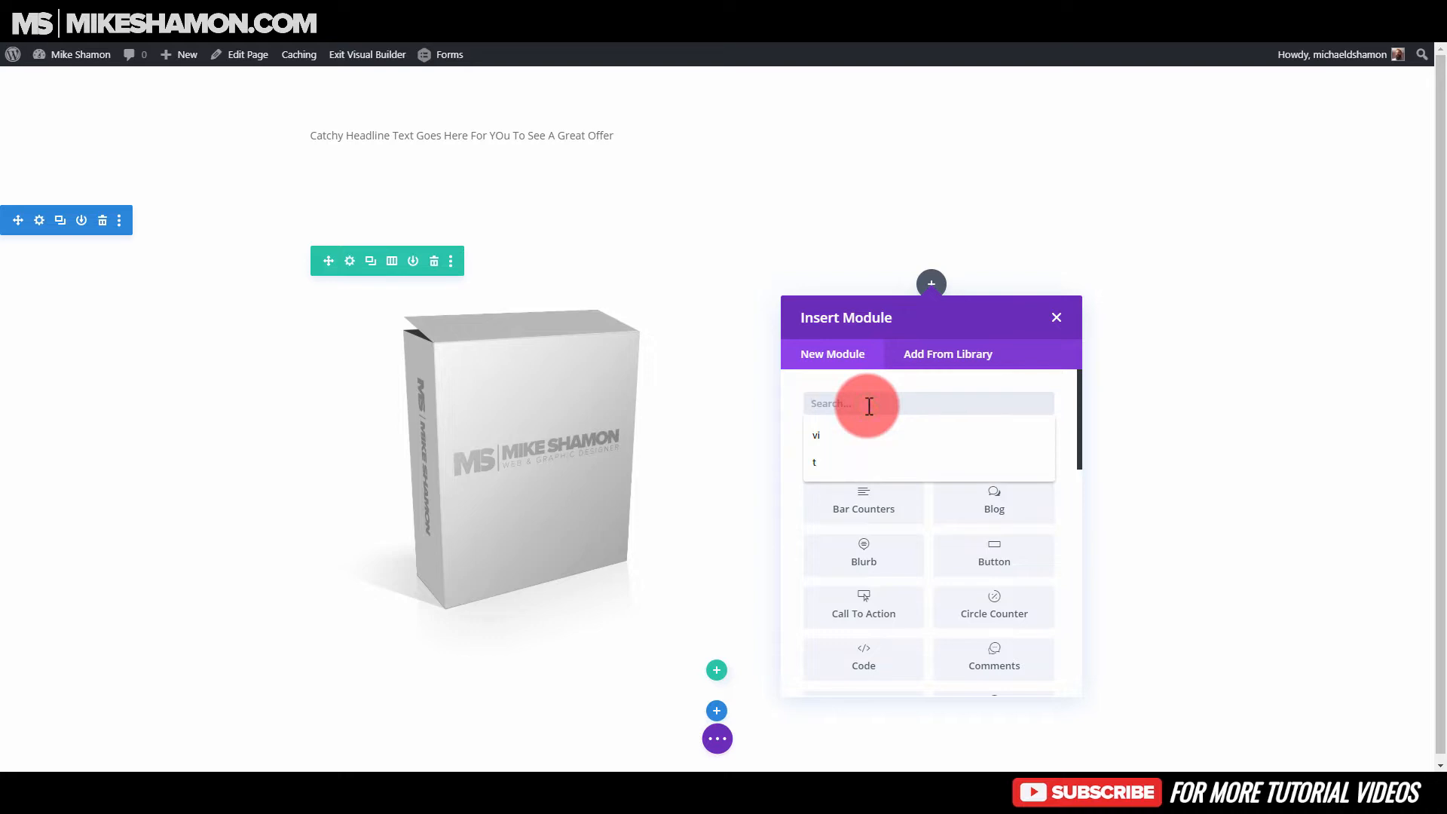
{"action": "type", "text": "opti"}
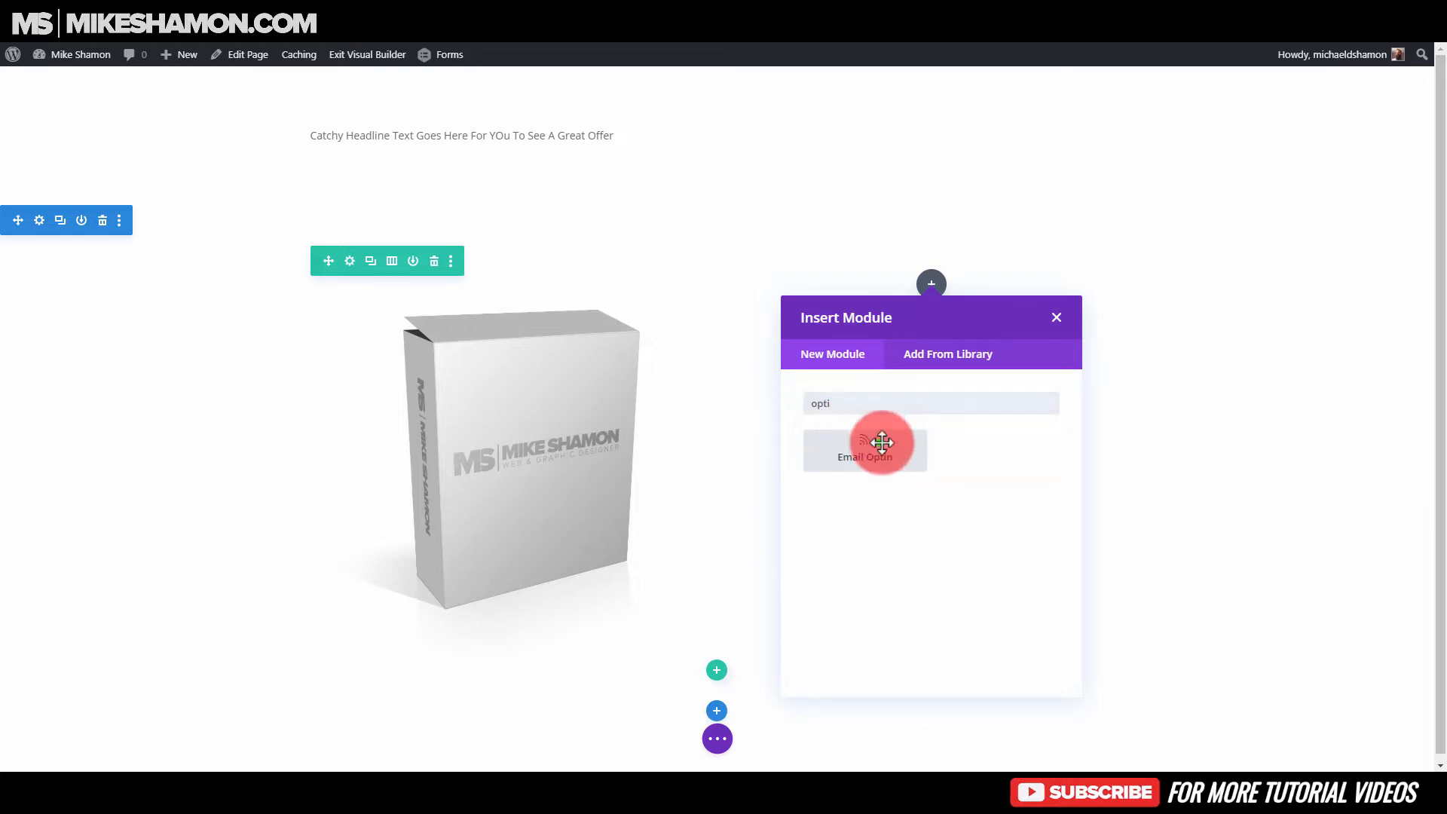
{"action": "left_click", "coordinate": [882, 443]}
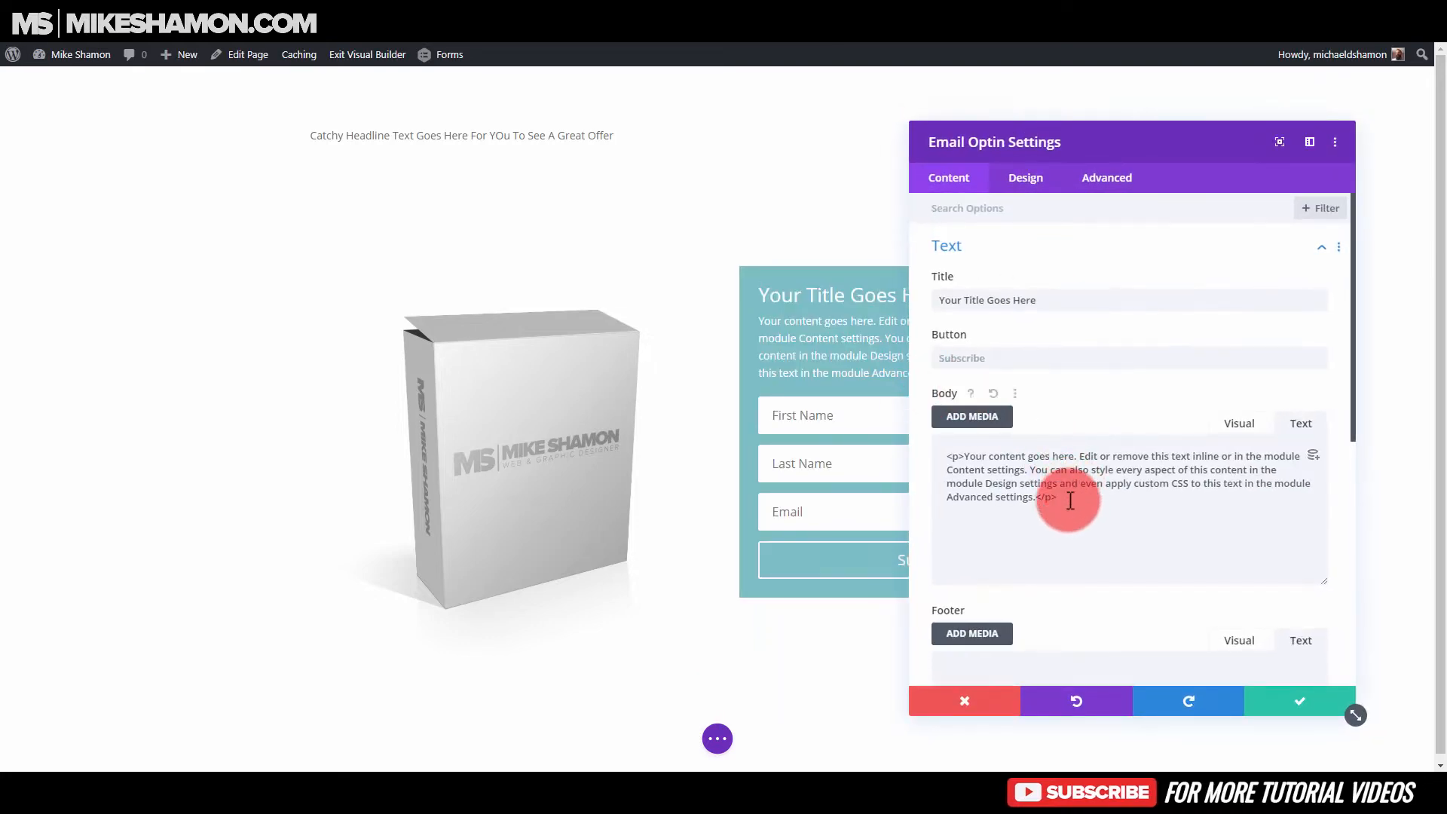
{"action": "left_click", "coordinate": [1066, 299]}
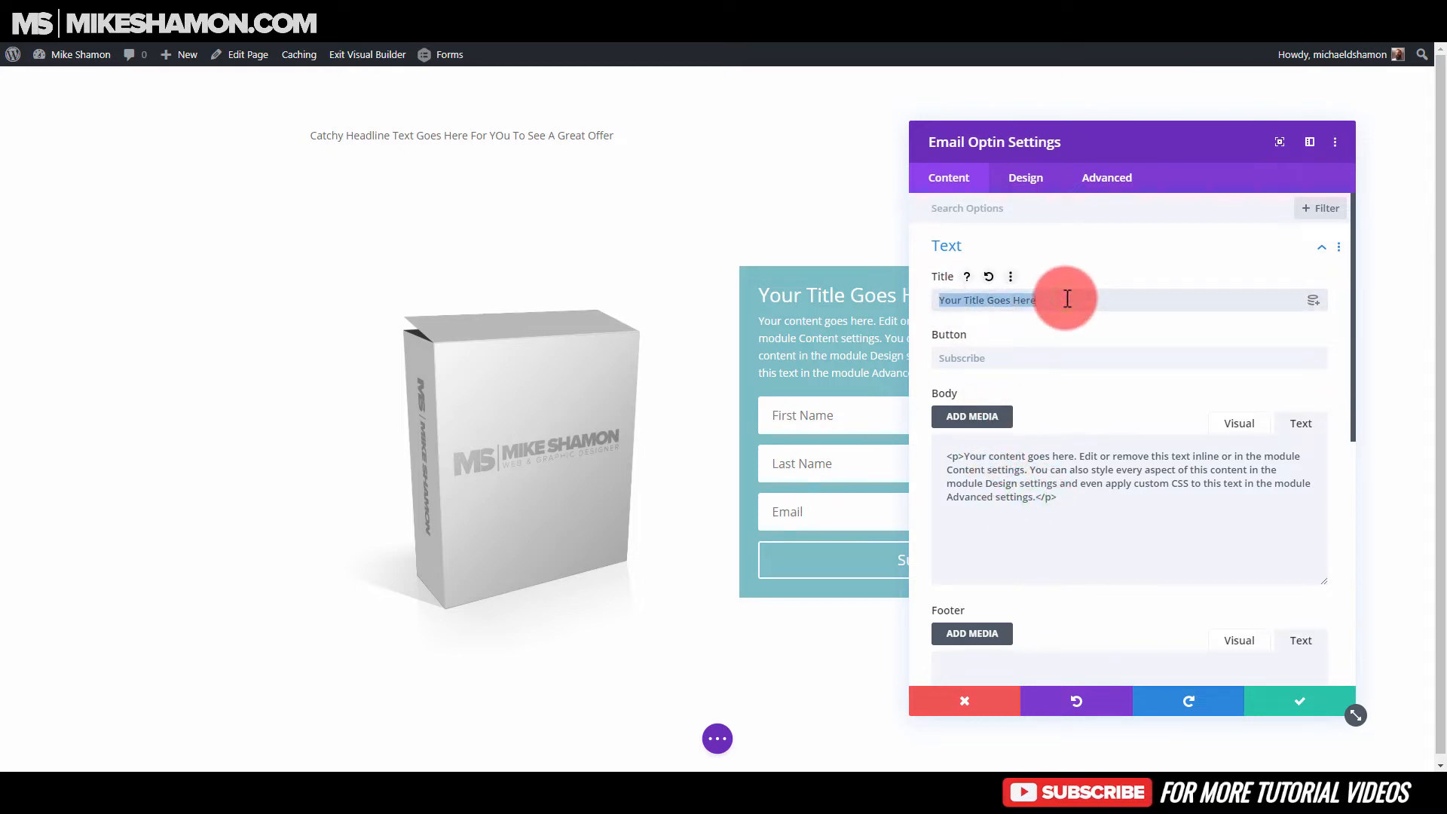
{"action": "key", "text": "BackSpace"}
{"action": "type", "text": "All The Benefits"}
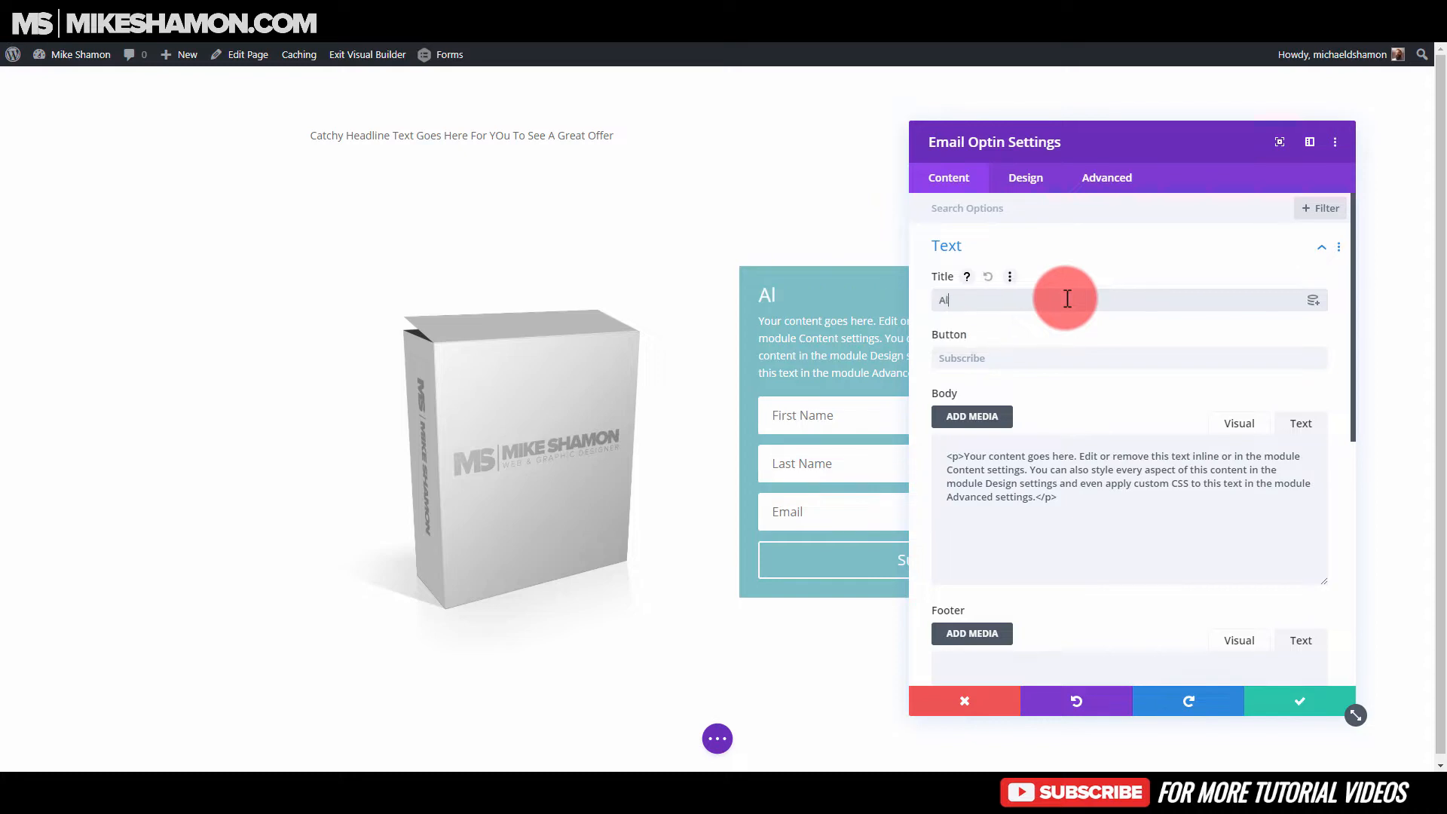
- Set the border width of the optin form's fields to 1px
{"action": "left_click", "coordinate": [1026, 170]}
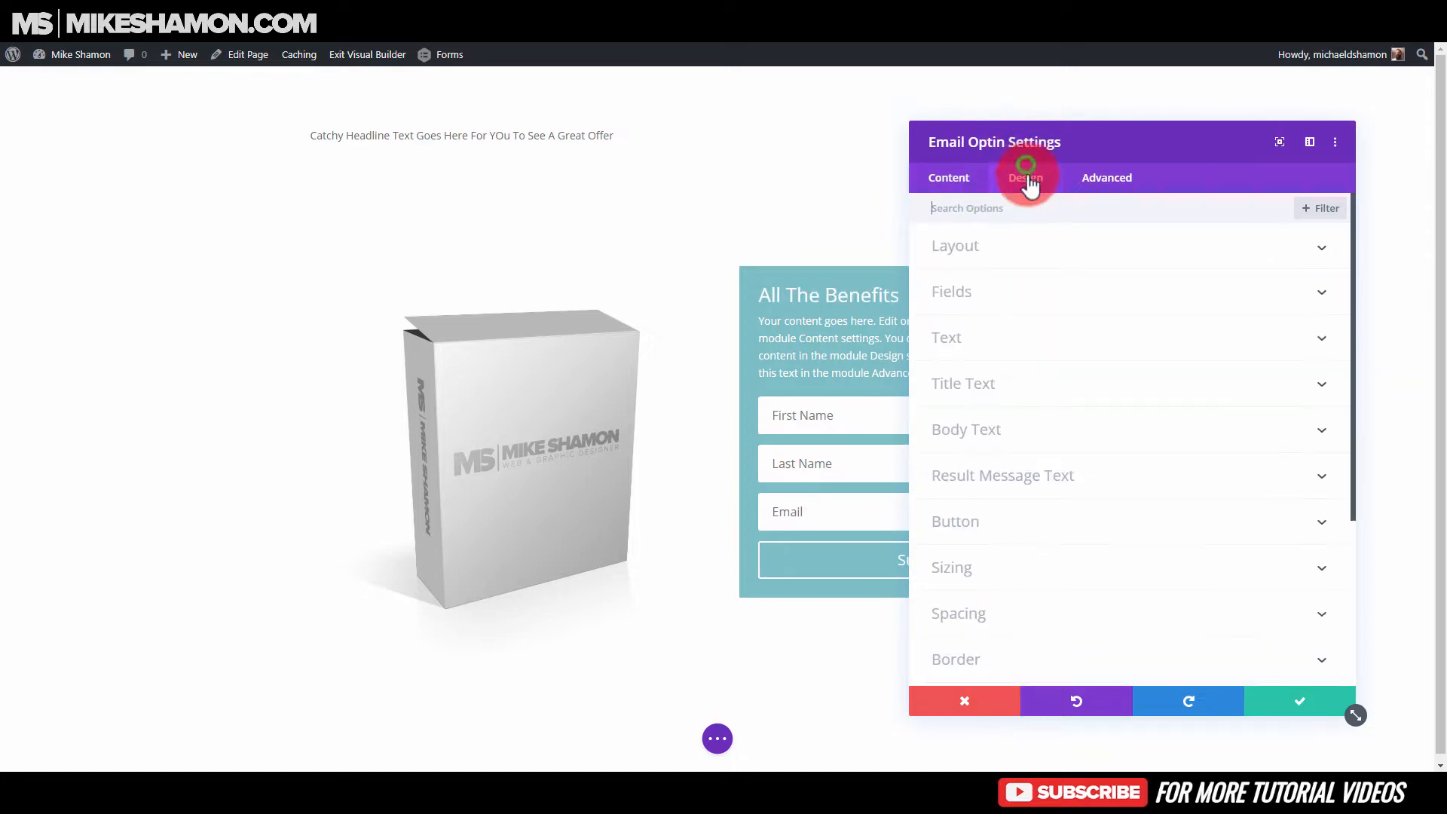
{"action": "left_click", "coordinate": [974, 289]}
{"action": "scroll", "coordinate": [1002, 415], "scroll_direction": "down", "scroll_amount": 10}
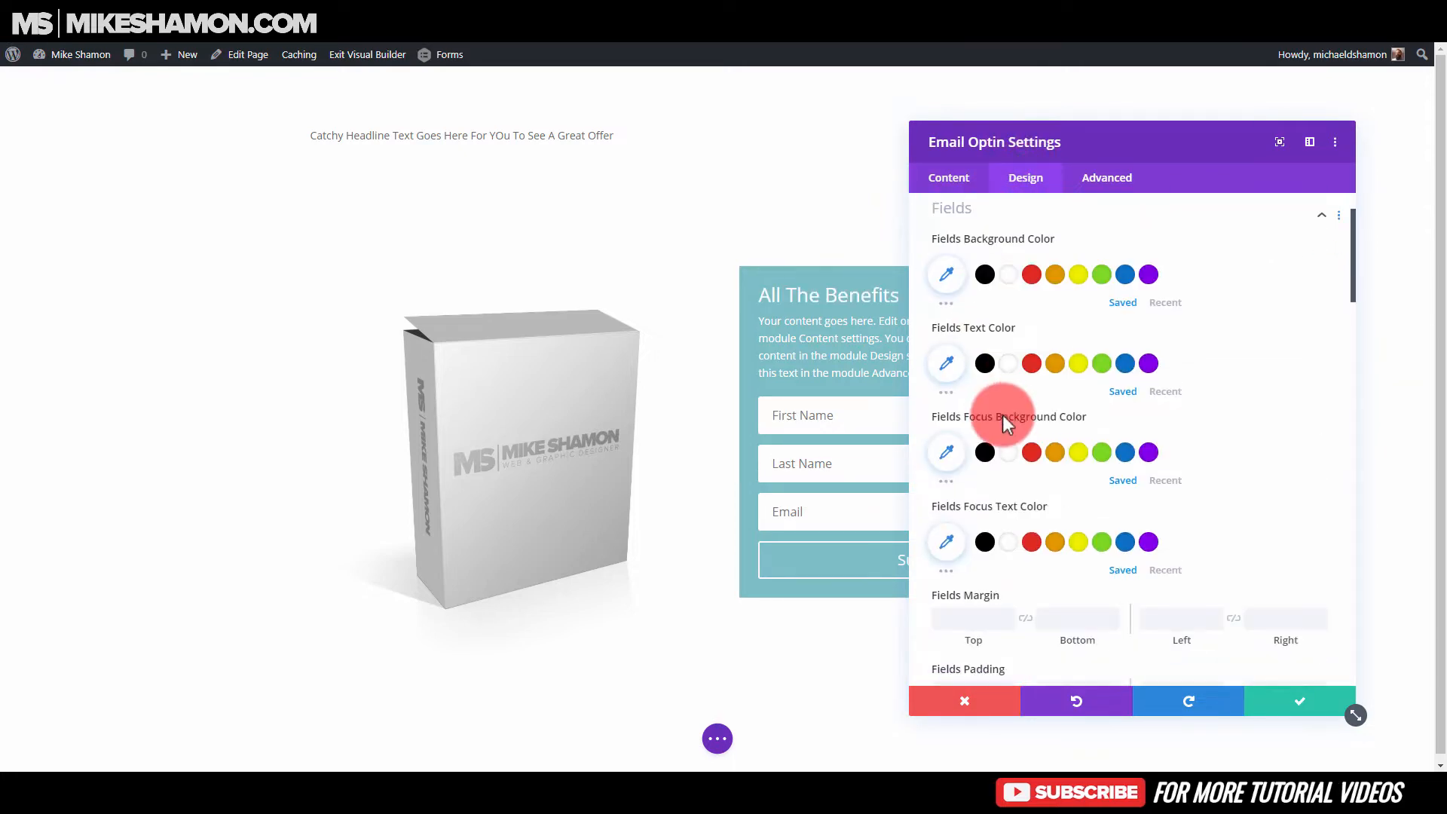
{"action": "scroll", "coordinate": [1003, 421], "scroll_direction": "down", "scroll_amount": 5}
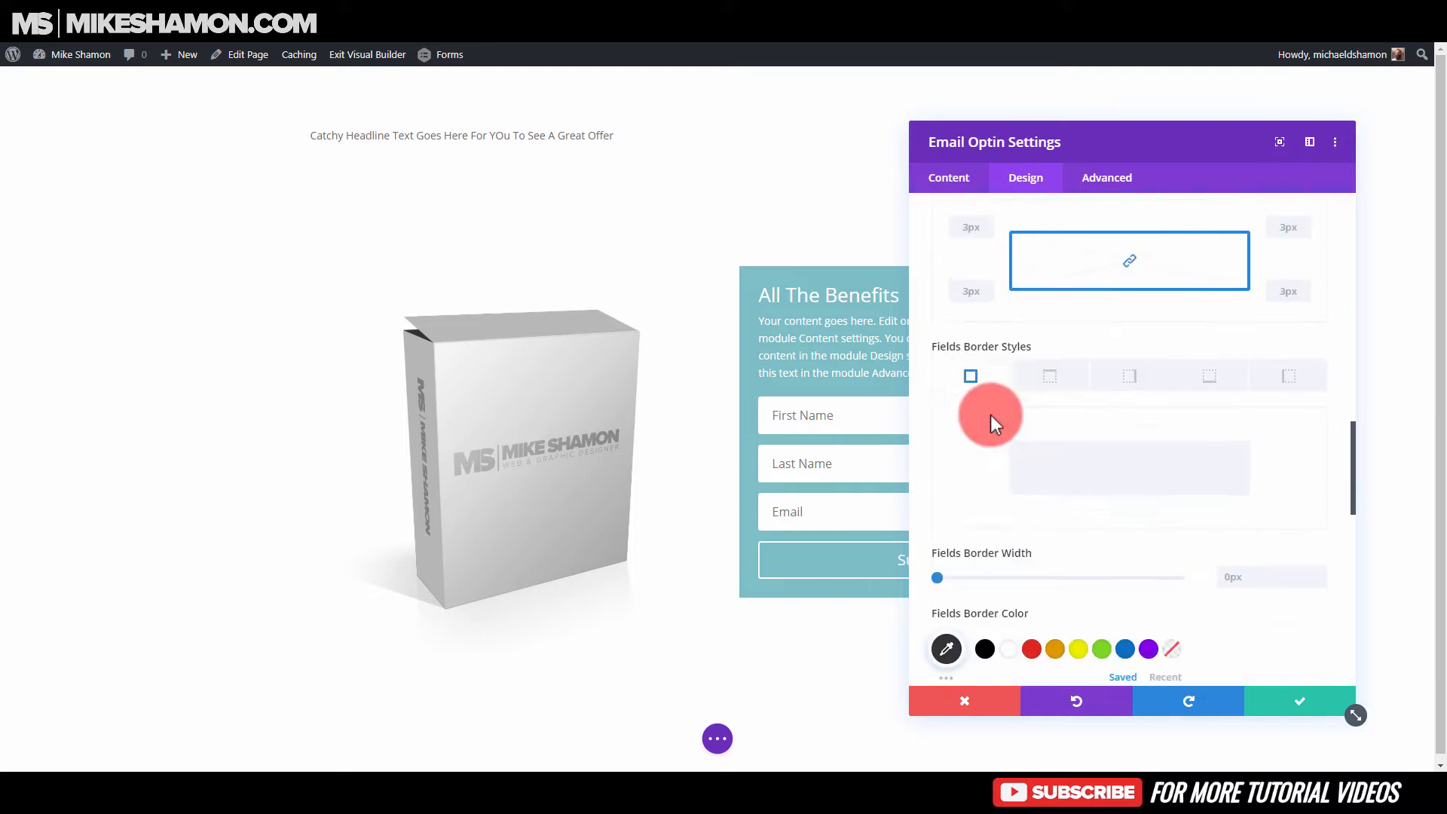
{"action": "left_click_drag", "start_coordinate": [938, 447], "coordinate": [942, 448]}
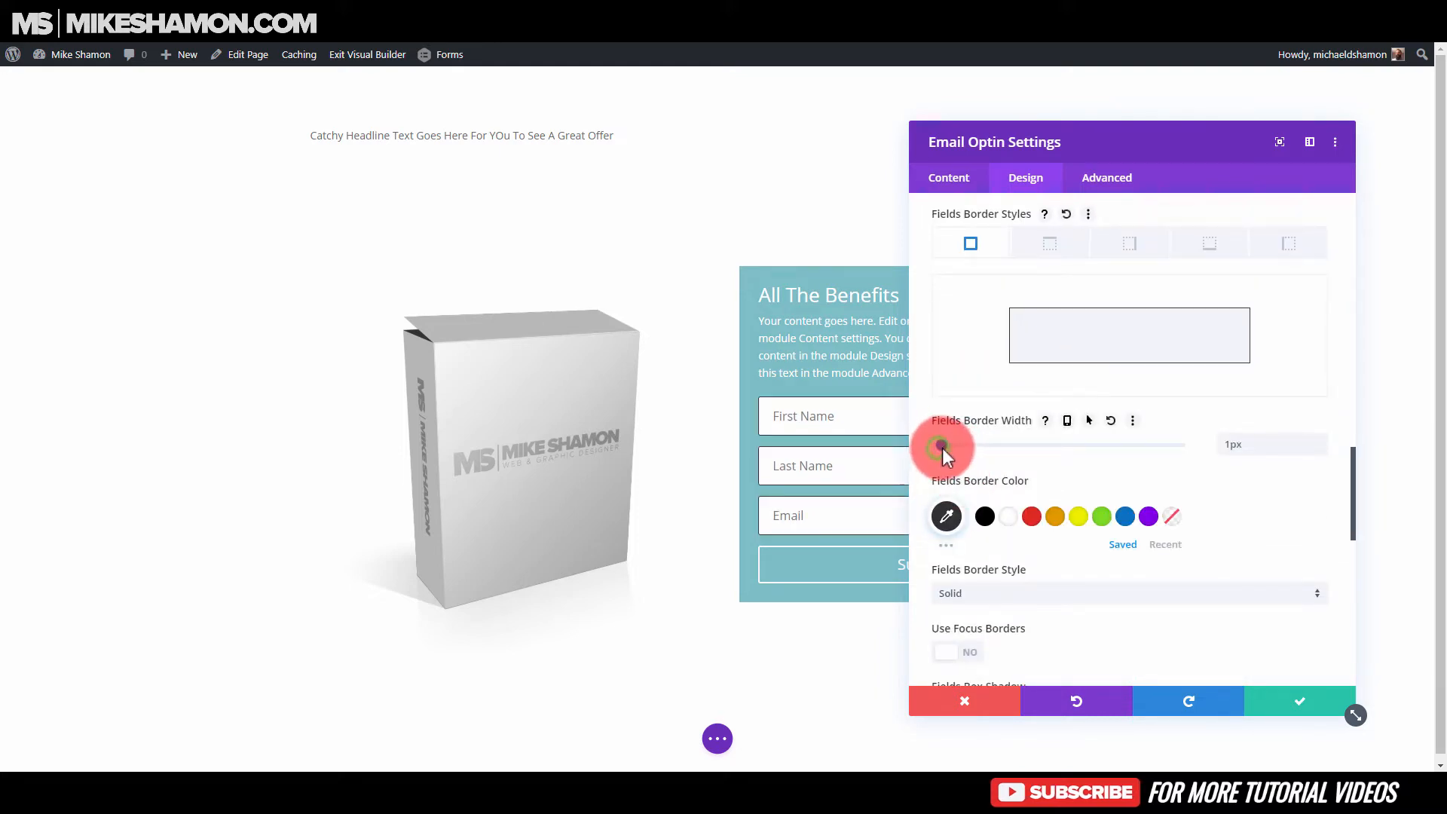
{"action": "scroll", "coordinate": [984, 535], "scroll_direction": "down", "scroll_amount": 2}
{"action": "scroll", "coordinate": [984, 535], "scroll_direction": "up", "scroll_amount": 17}
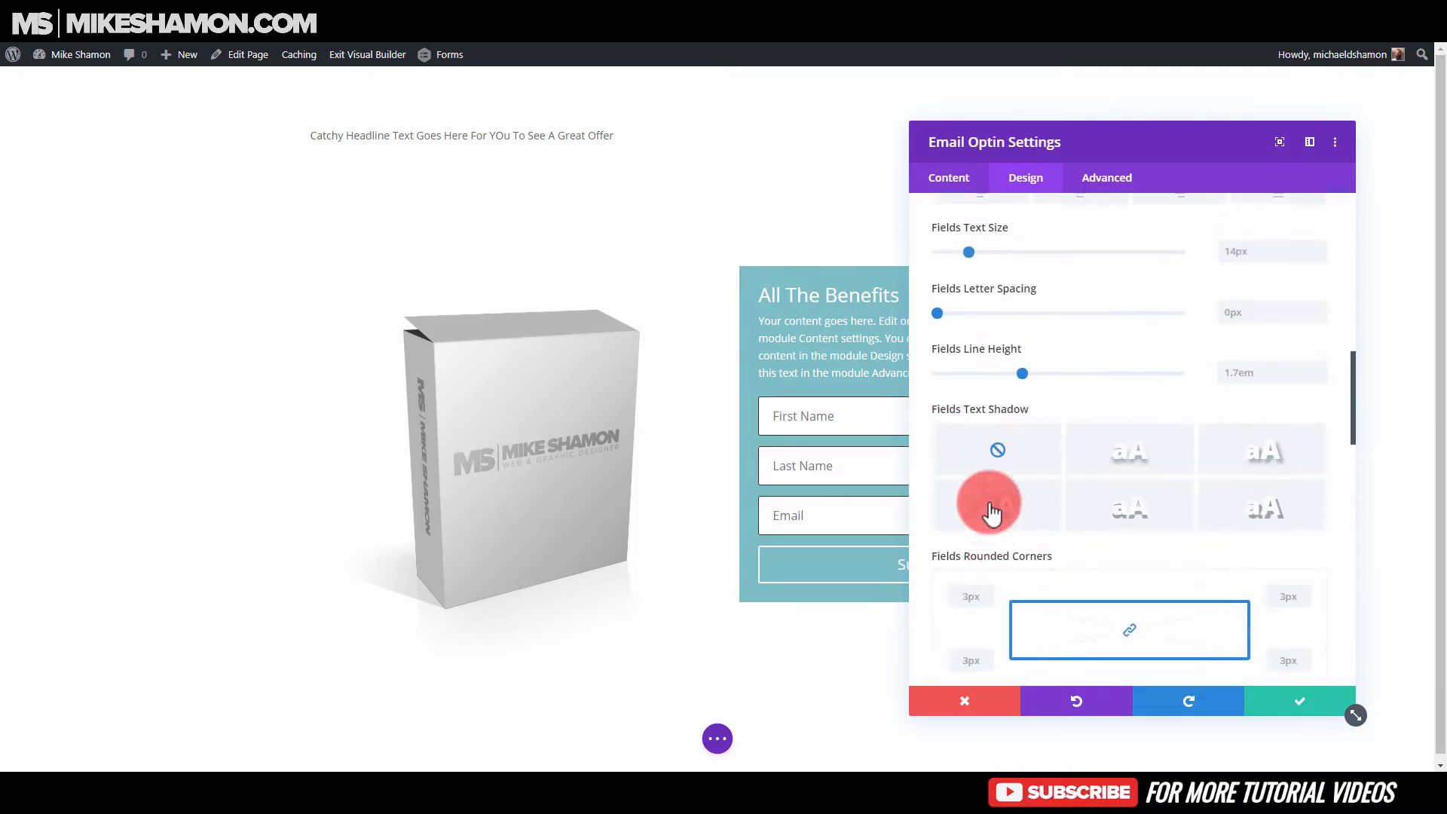
{"action": "left_click", "coordinate": [1047, 298]}
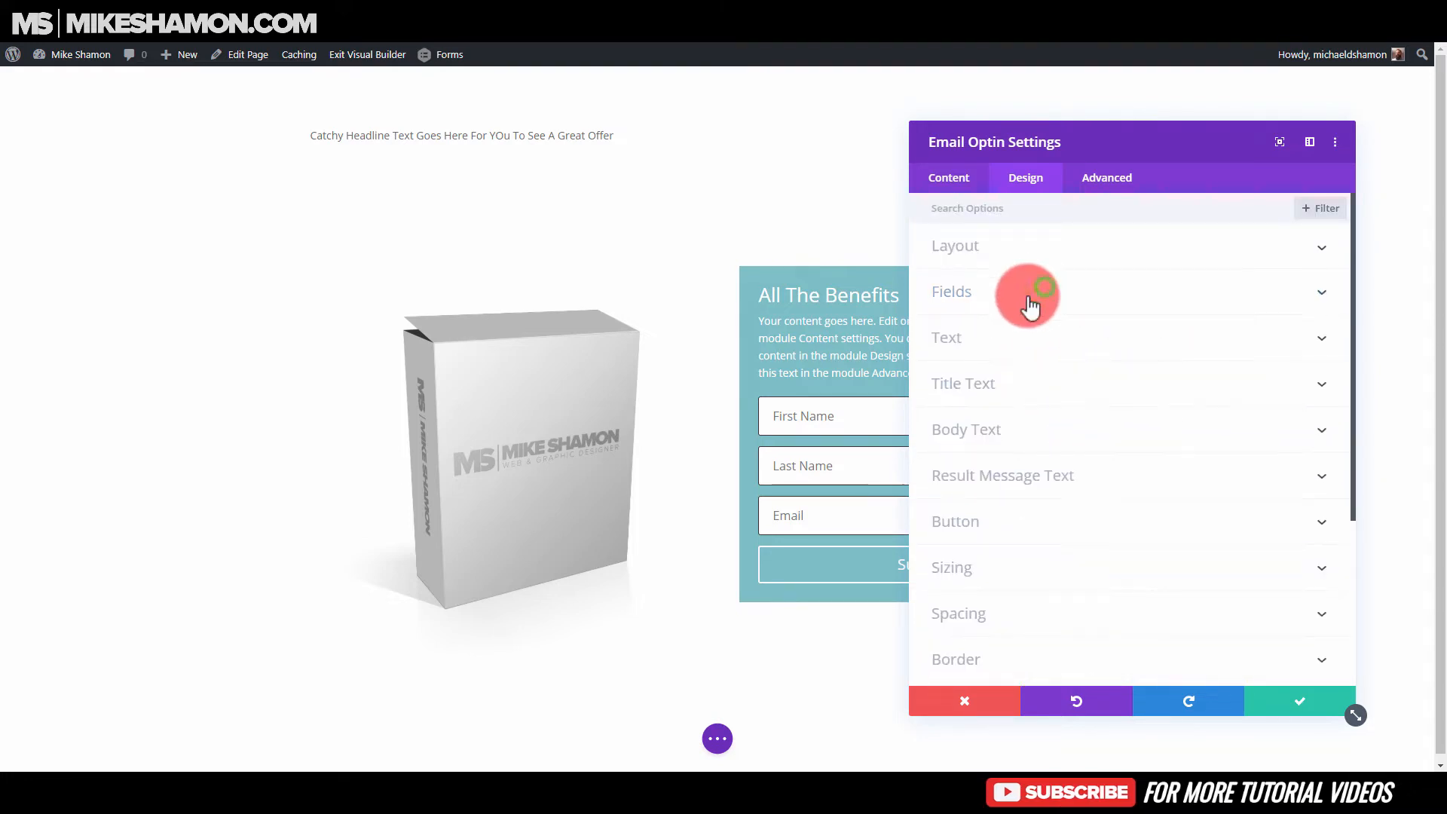
{"action": "left_click", "coordinate": [1036, 253]}
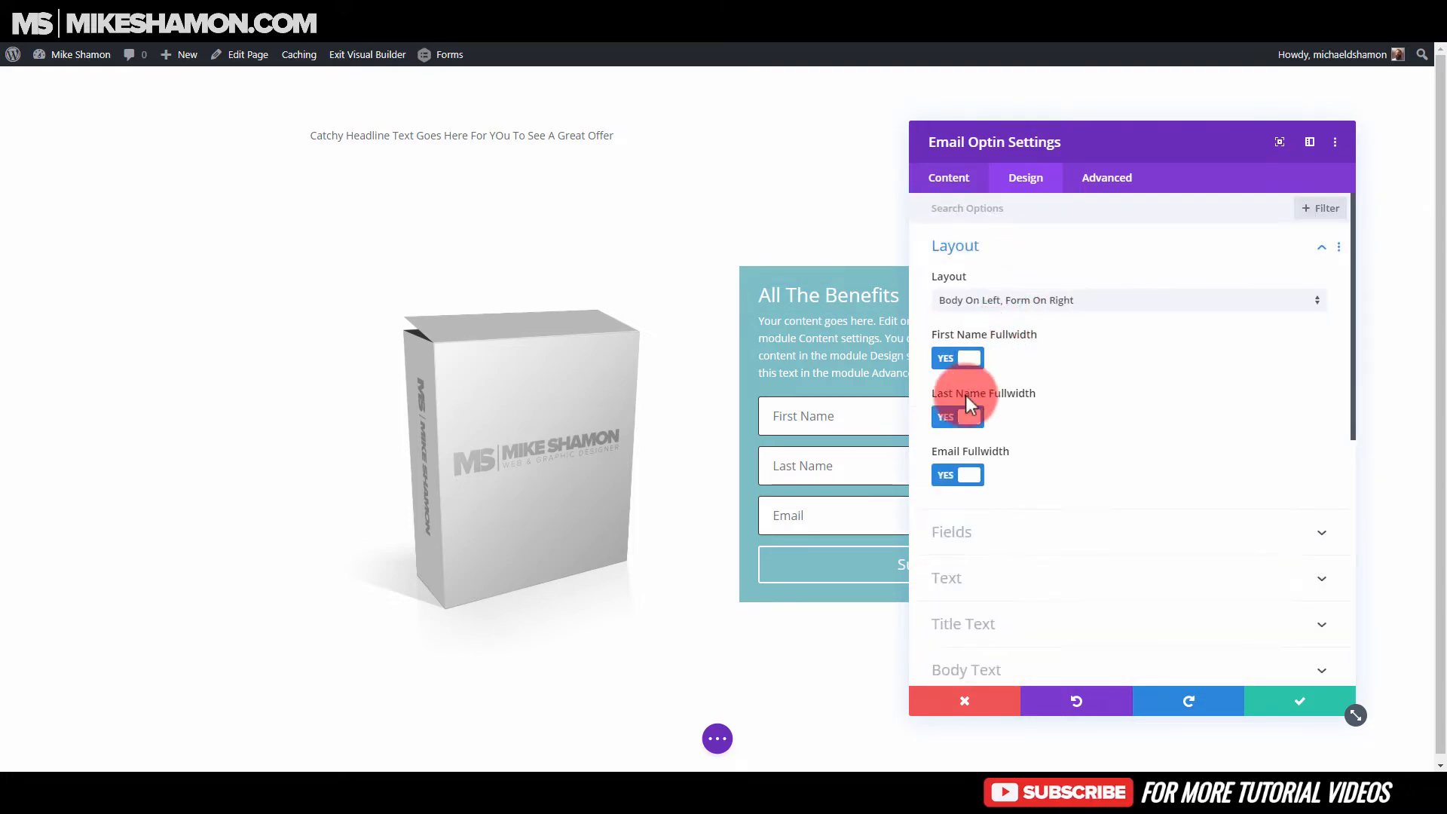
{"action": "left_click", "coordinate": [966, 420]}
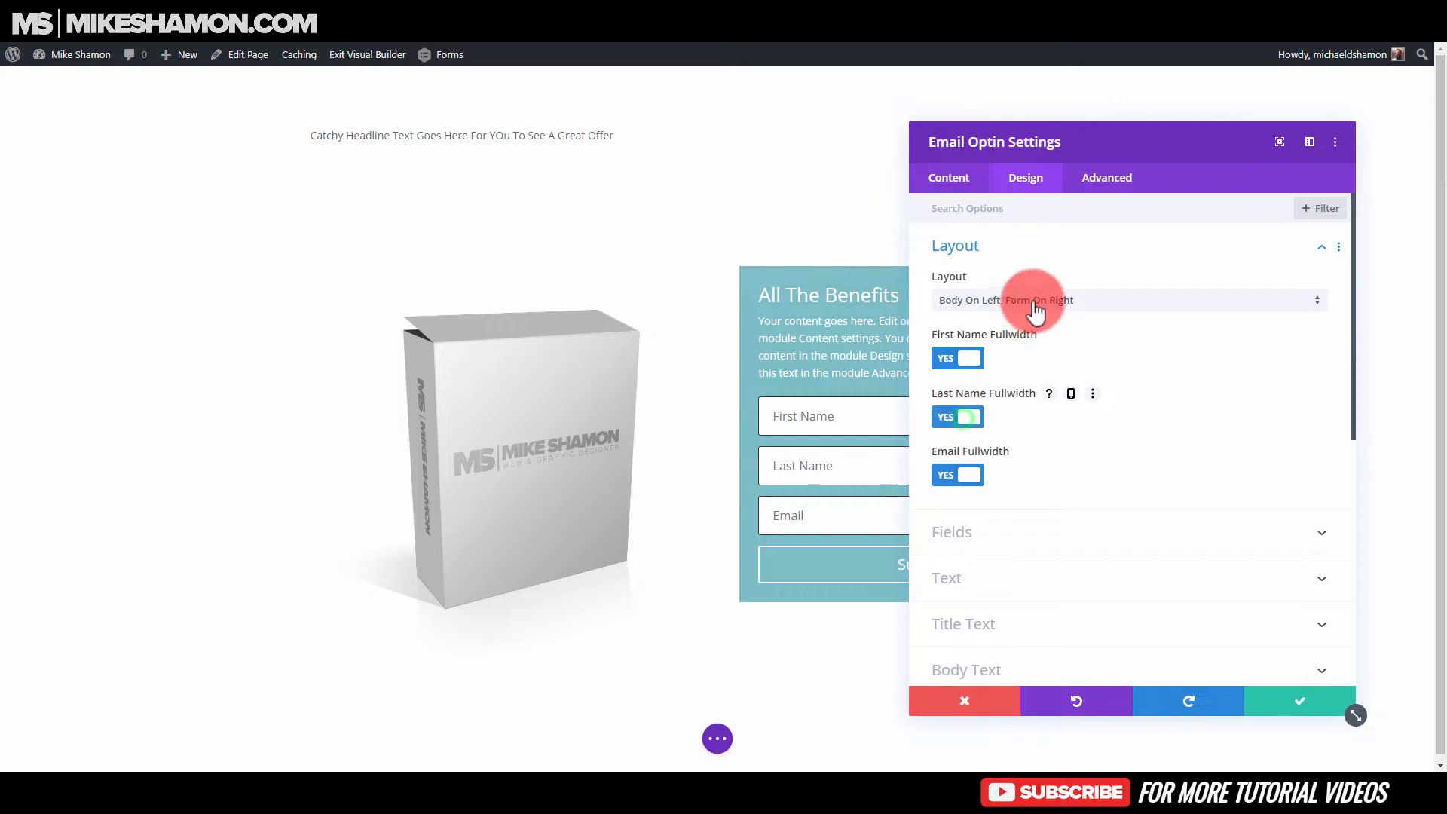
- Set the optin form's email service provider to GetResponse
{"action": "left_click", "coordinate": [949, 178]}
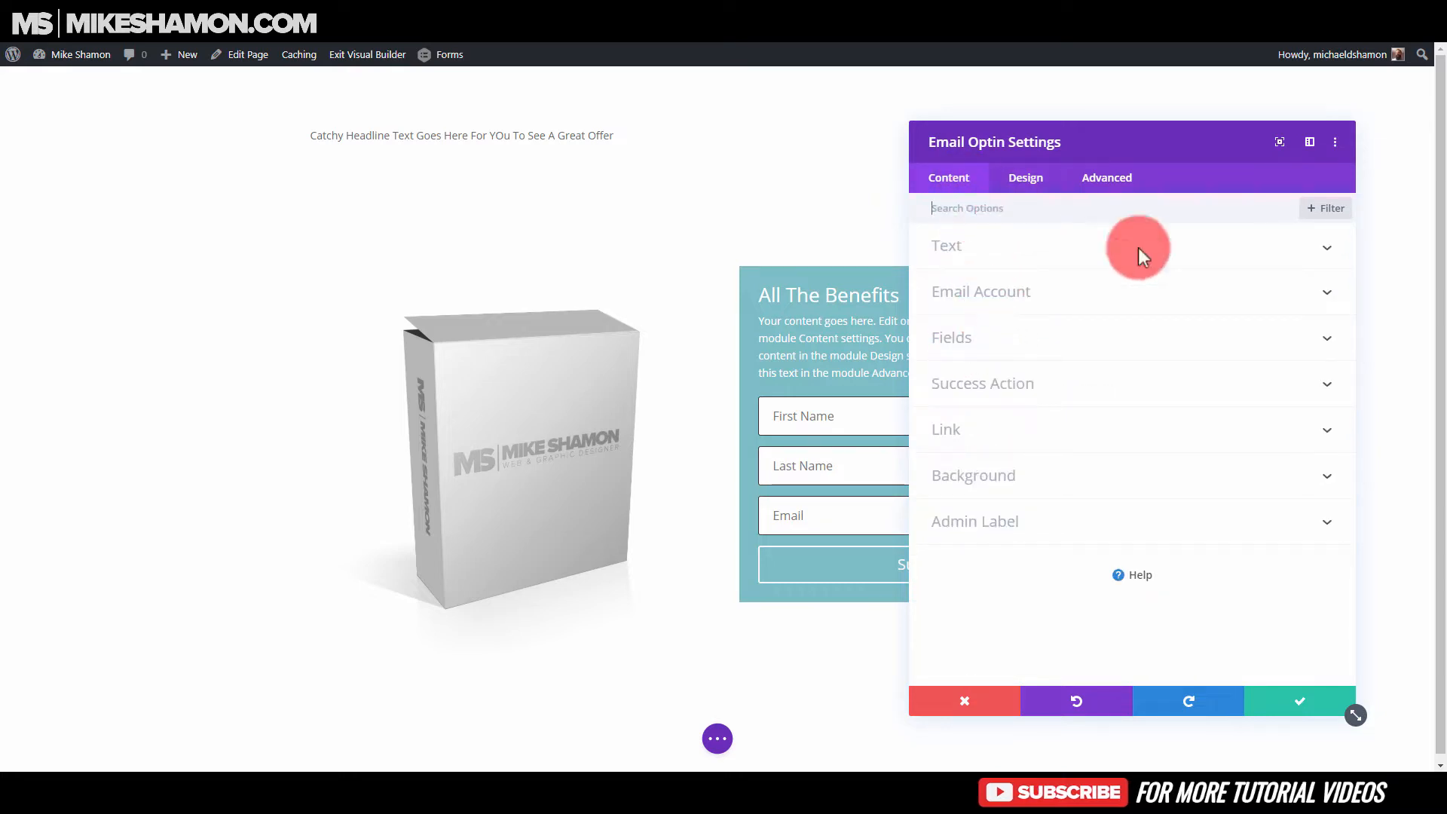
{"action": "left_click", "coordinate": [1024, 294]}
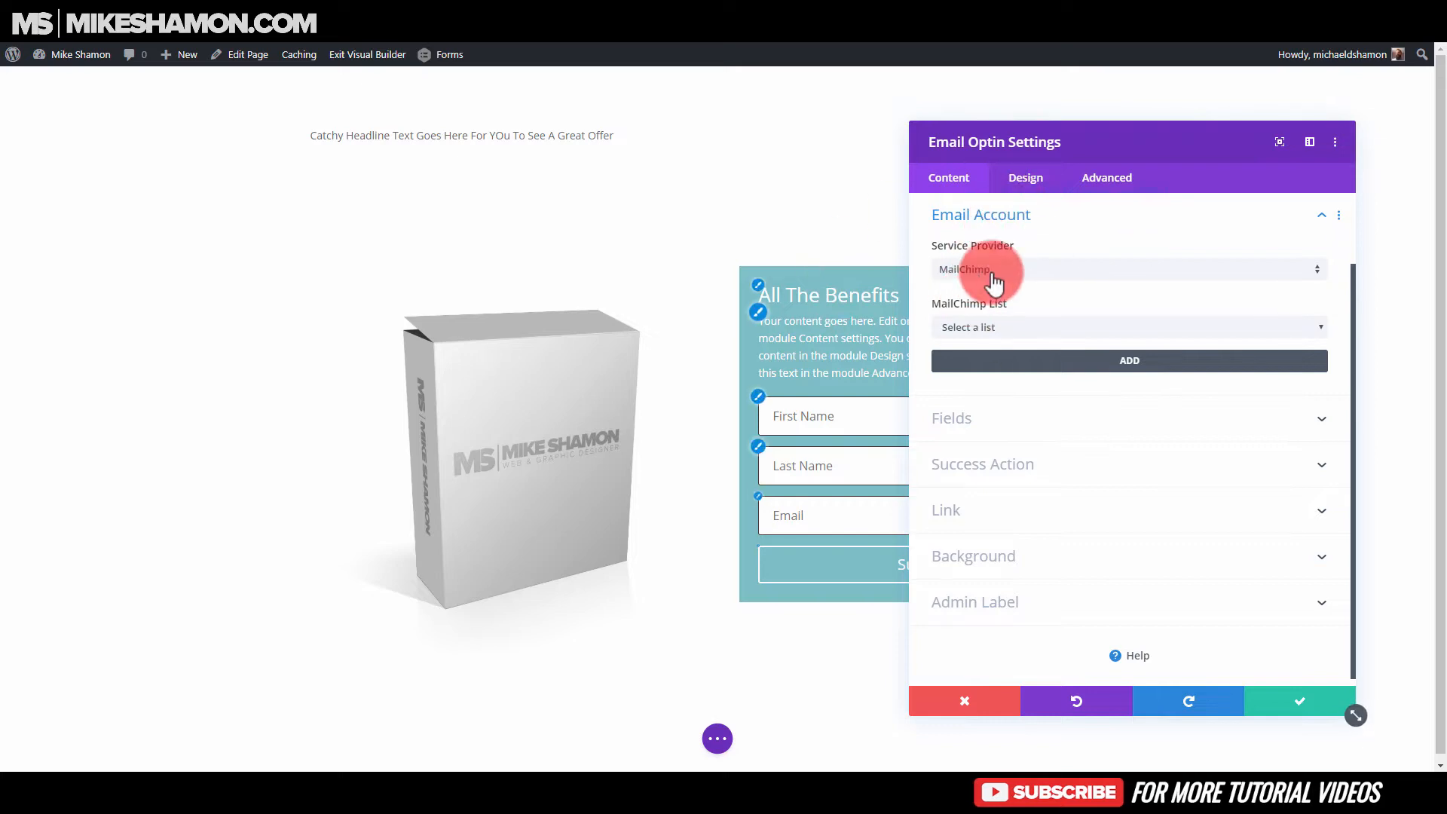
{"action": "left_click", "coordinate": [979, 284]}
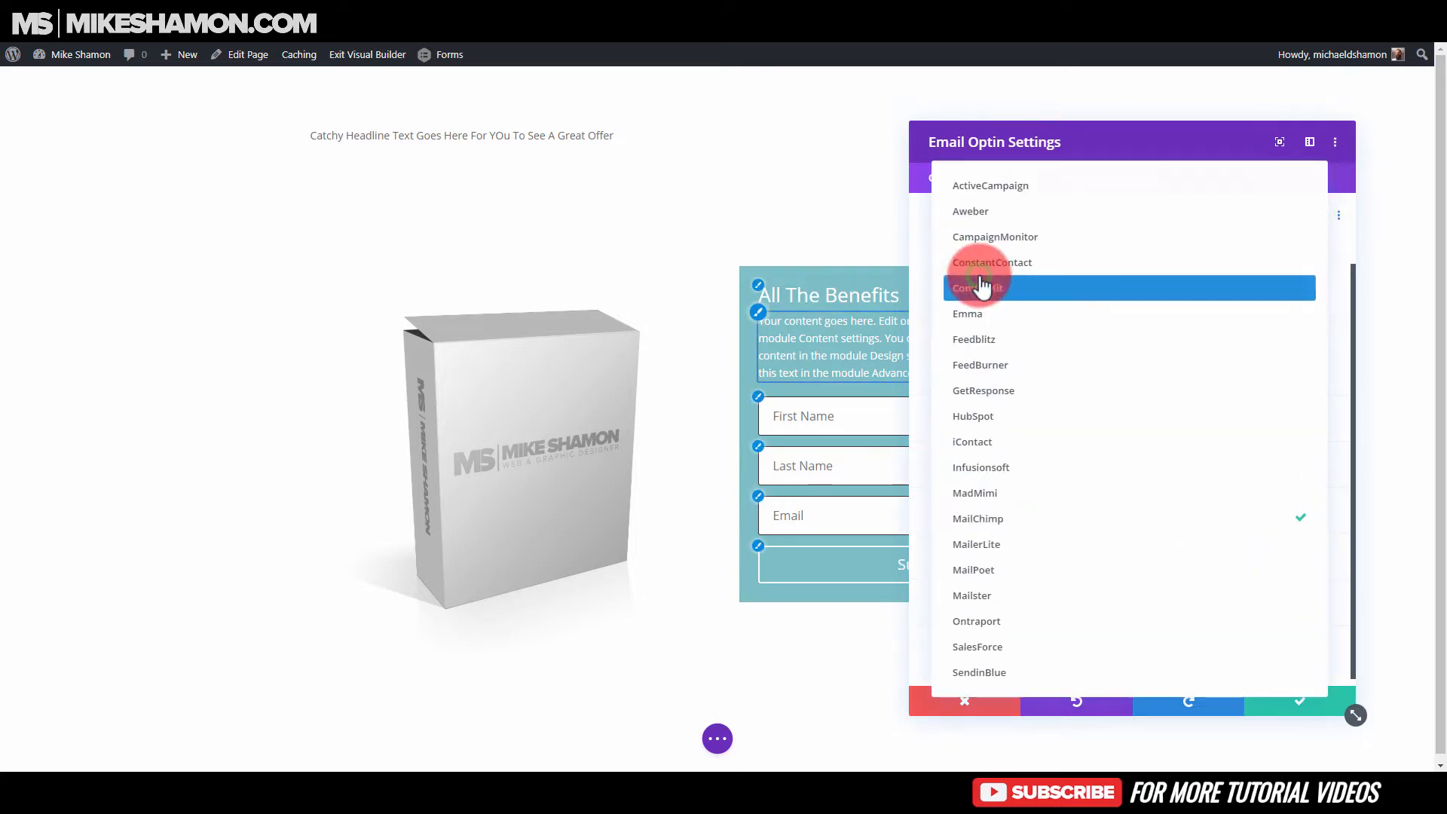
{"action": "left_click", "coordinate": [985, 390]}
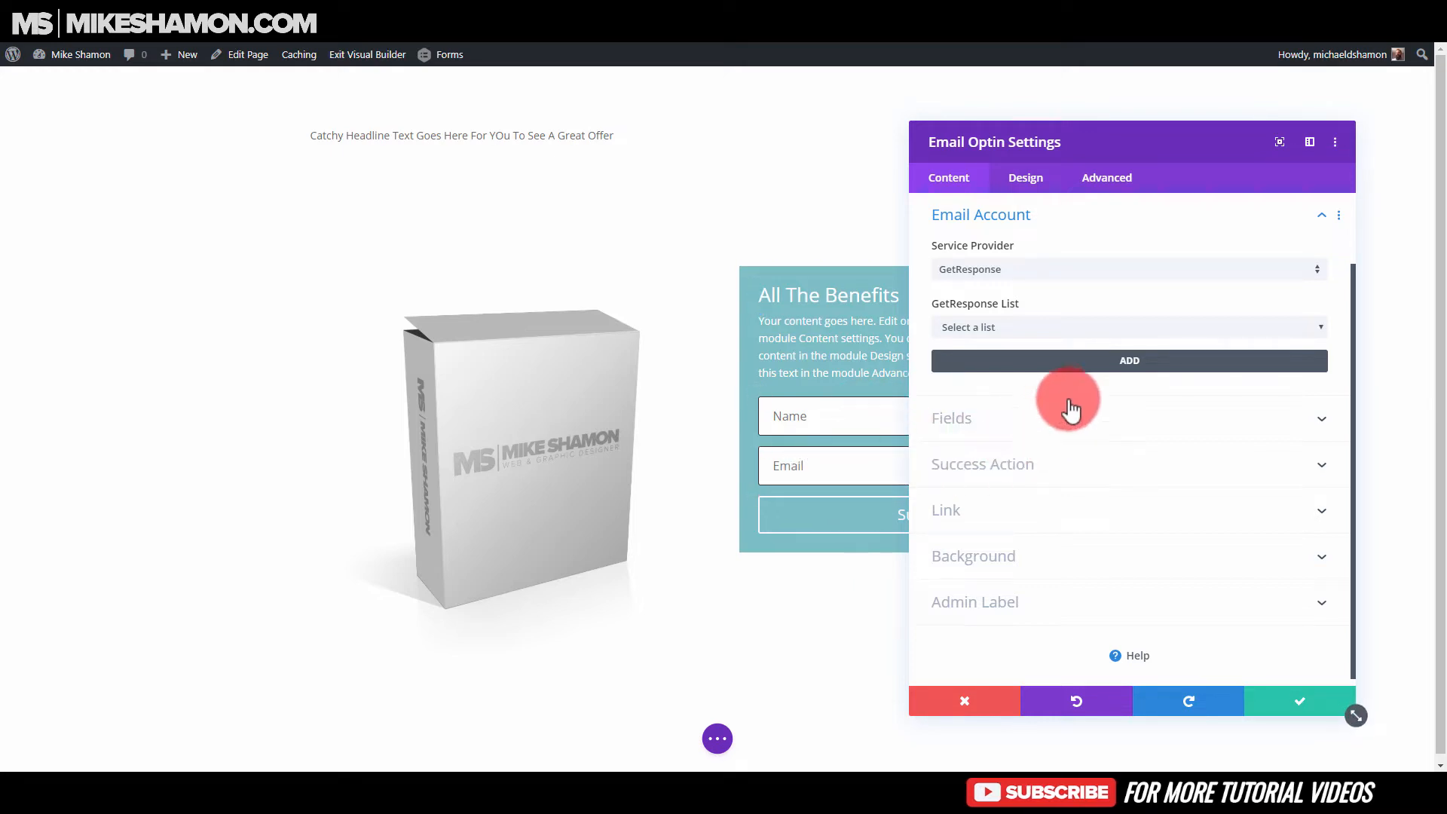
- Set the optin form's success action to redirect to a custom URL, with "#" as the redirect URL
{"action": "left_click", "coordinate": [986, 419]}
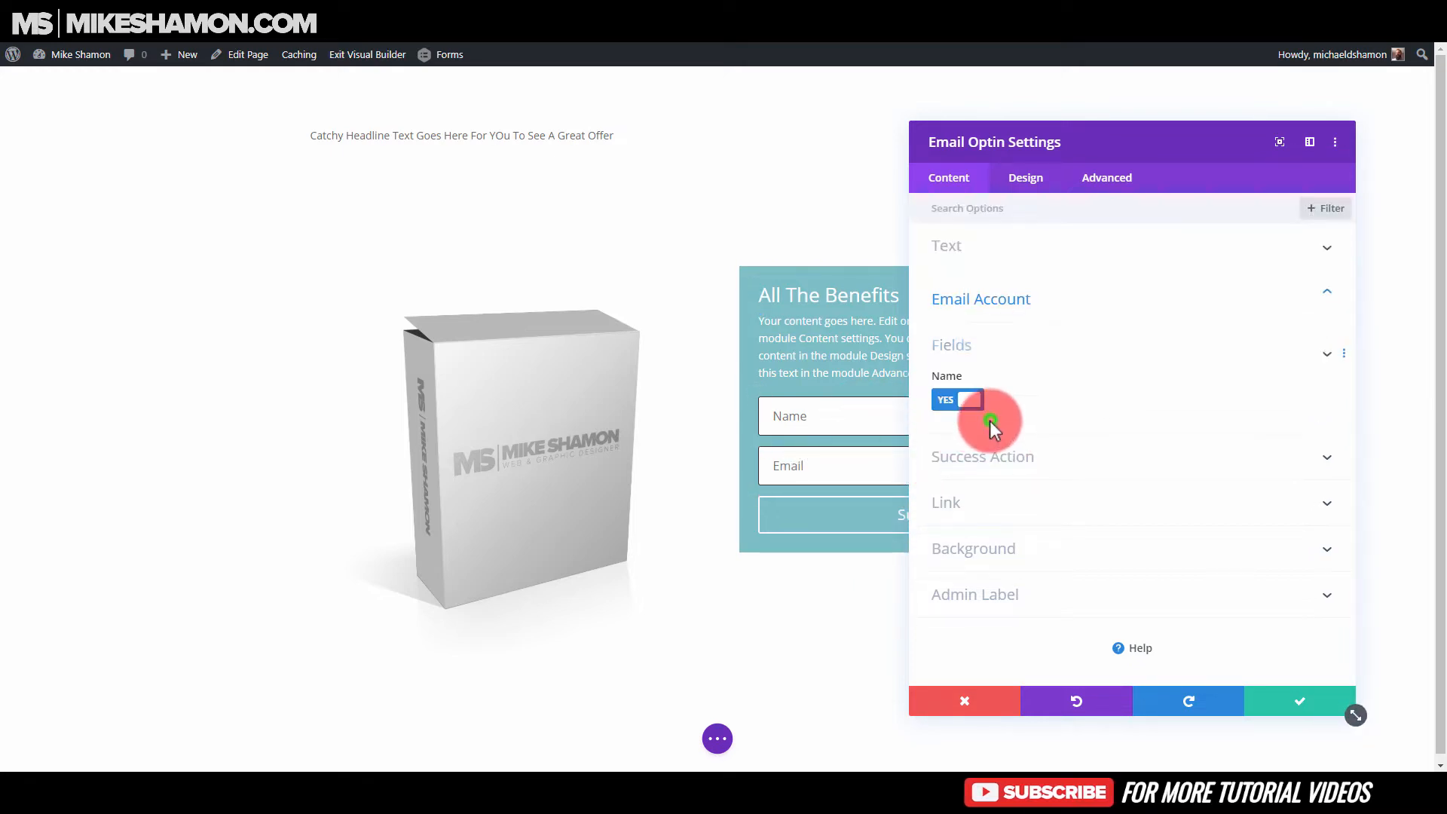
{"action": "left_click", "coordinate": [972, 460]}
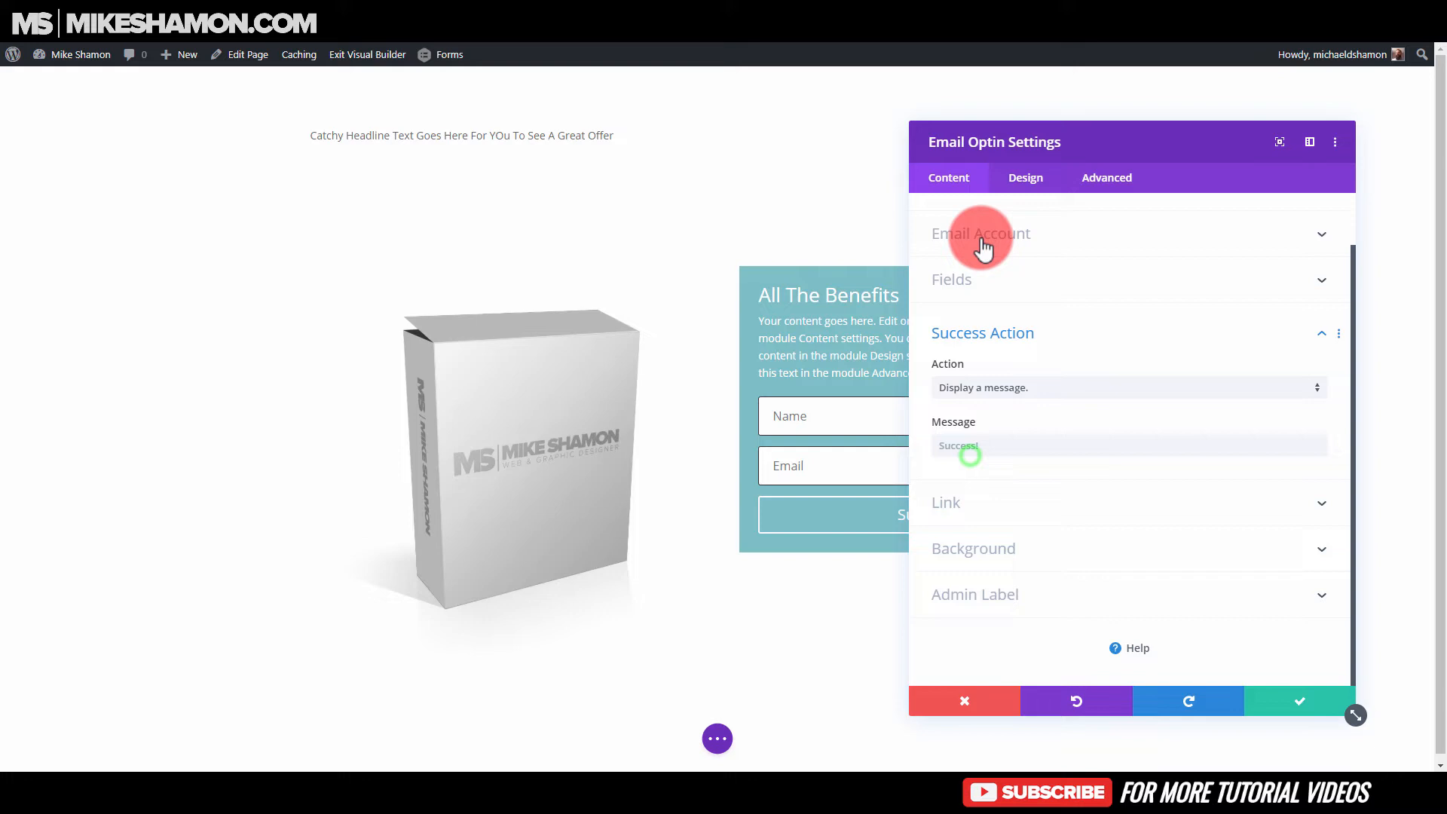
{"action": "left_click", "coordinate": [975, 443]}
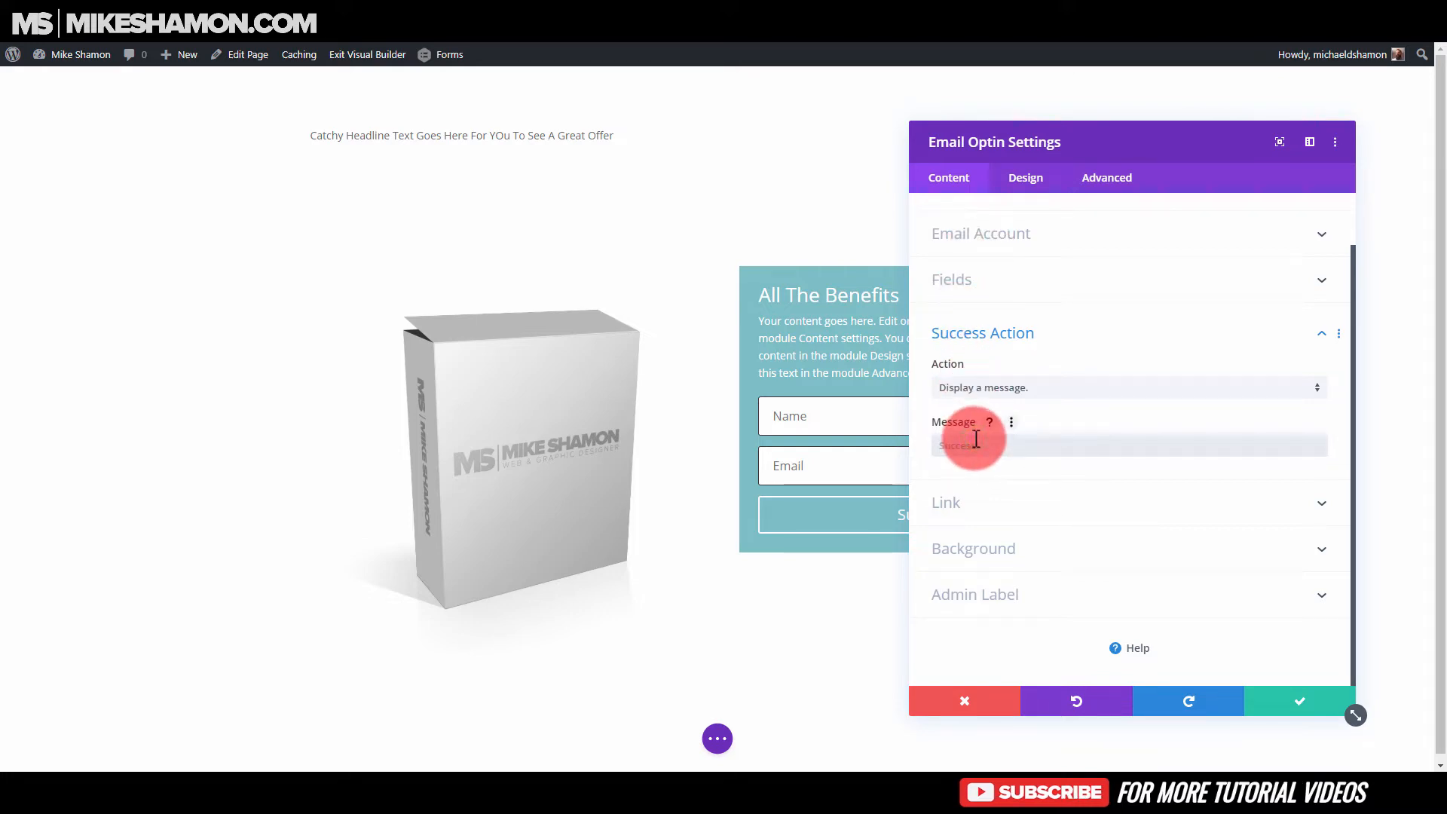
{"action": "left_click", "coordinate": [1001, 388]}
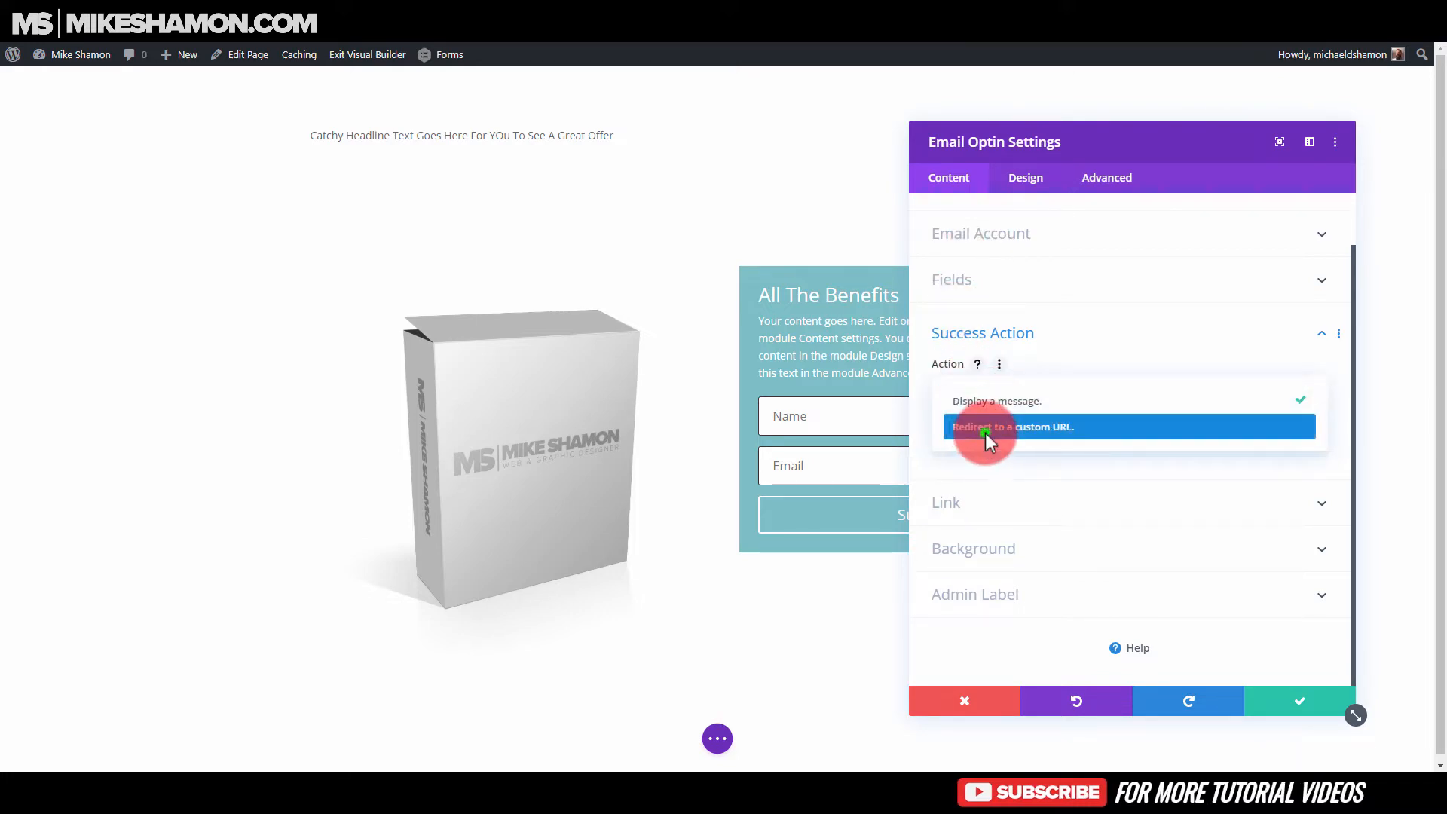
{"action": "left_click", "coordinate": [972, 426]}
{"action": "left_click", "coordinate": [968, 444]}
{"action": "type", "text": "#"}
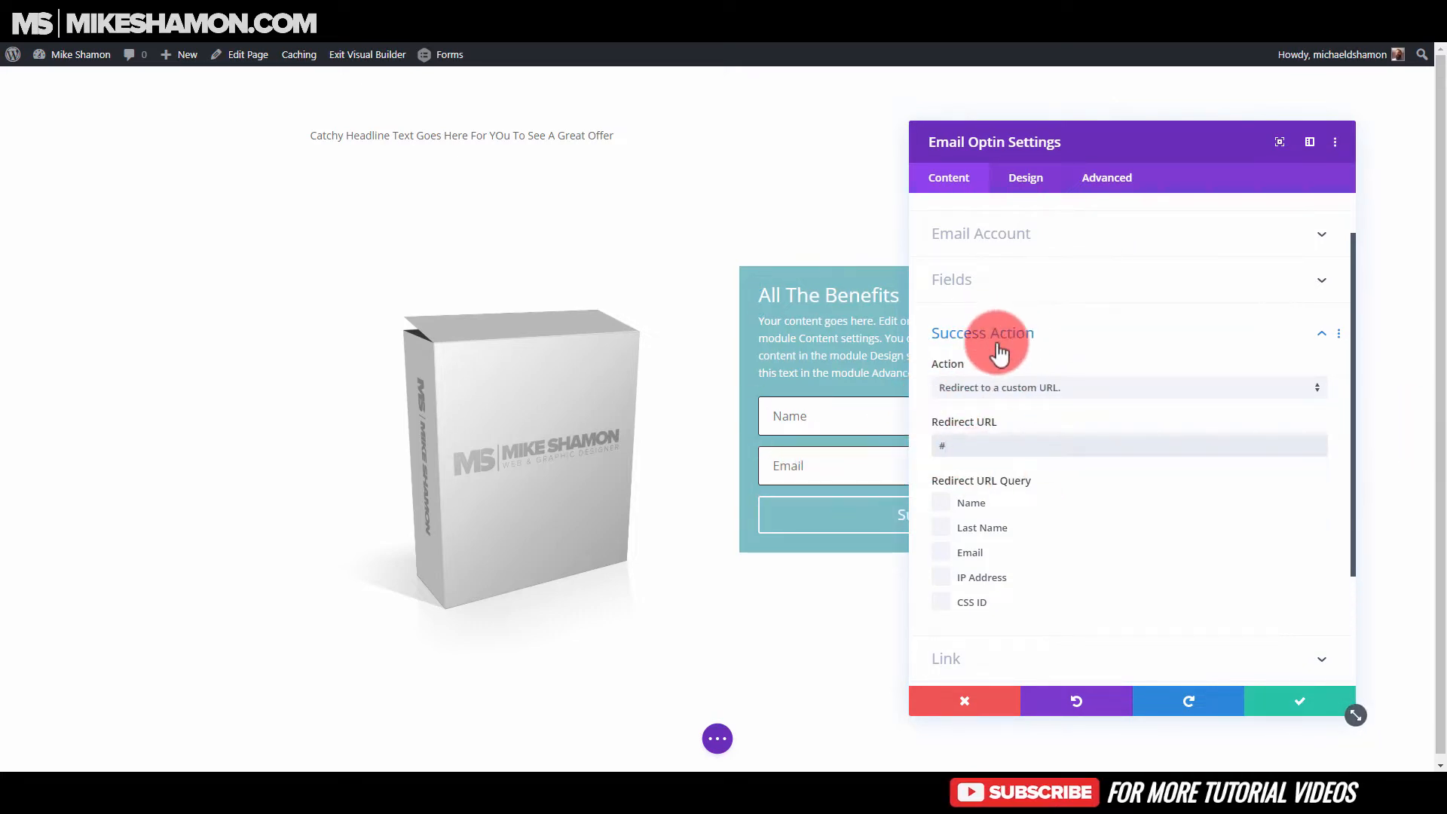
{"action": "left_click_drag", "start_coordinate": [950, 448], "coordinate": [923, 445]}
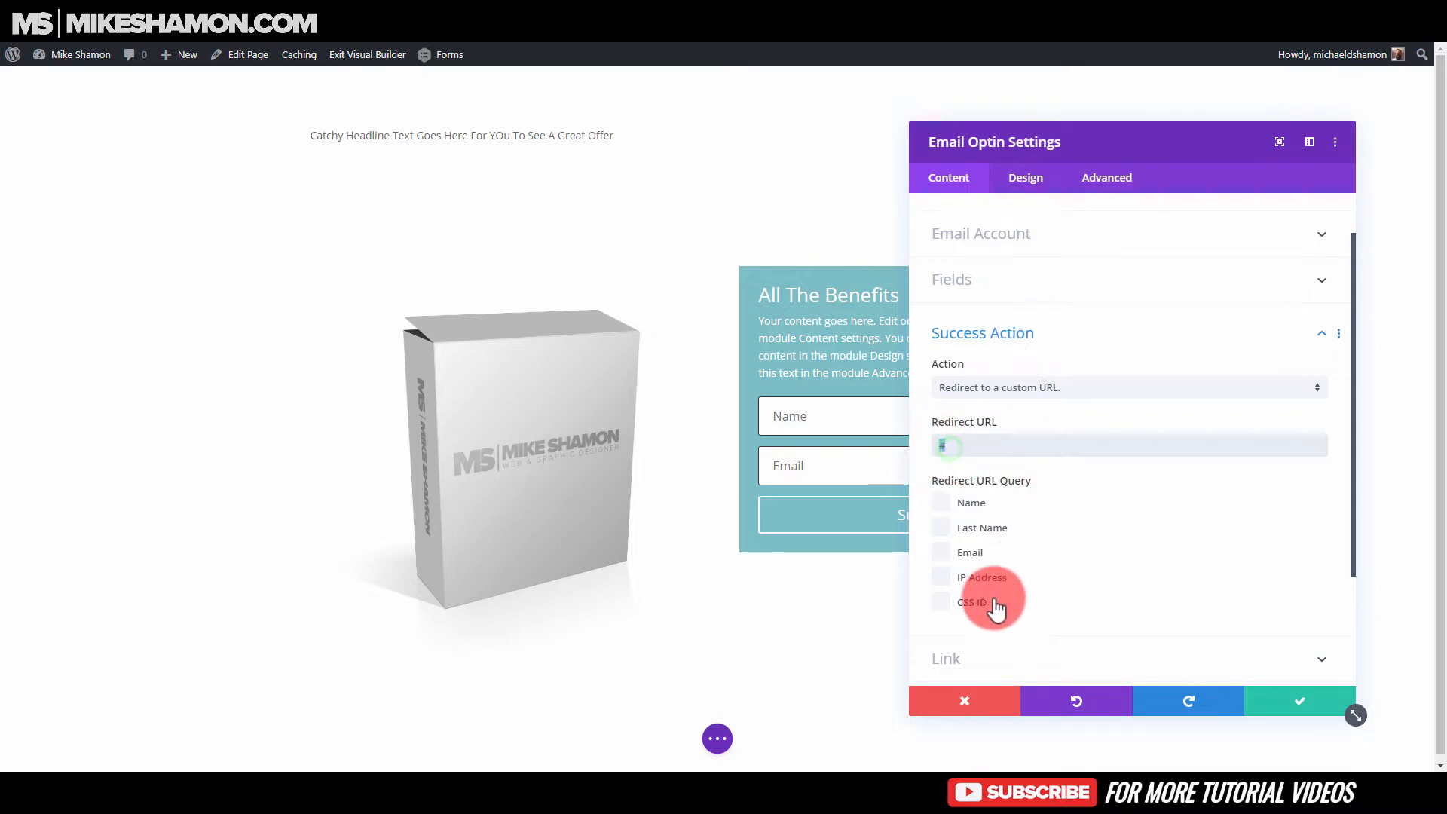
{"action": "scroll", "coordinate": [1055, 377], "scroll_direction": "down", "scroll_amount": 3}
{"action": "scroll", "coordinate": [1061, 365], "scroll_direction": "up", "scroll_amount": 3}
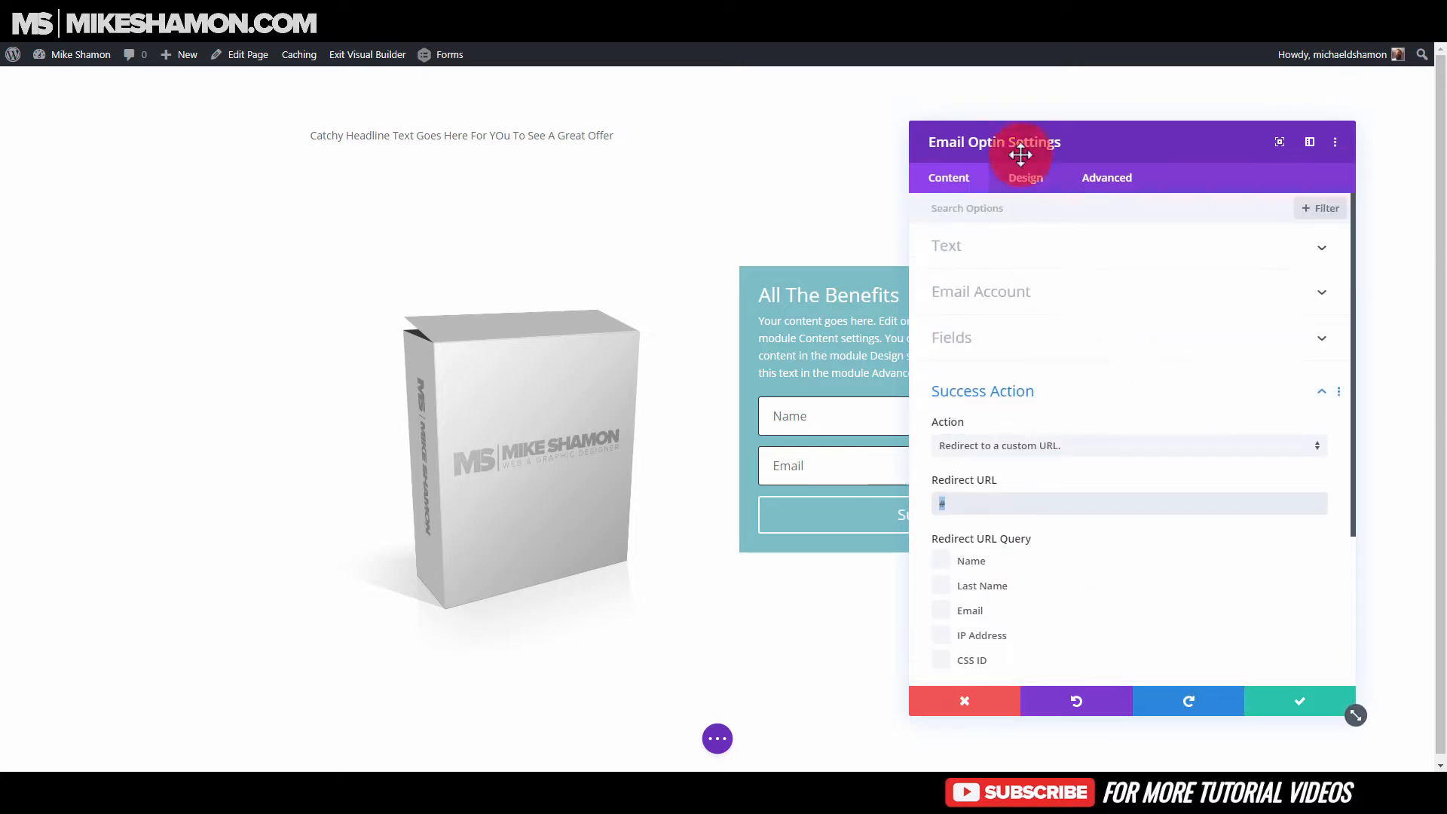
- Enable custom styles for the optin form's button and set its text to white at 28px
{"action": "left_click", "coordinate": [1026, 177]}
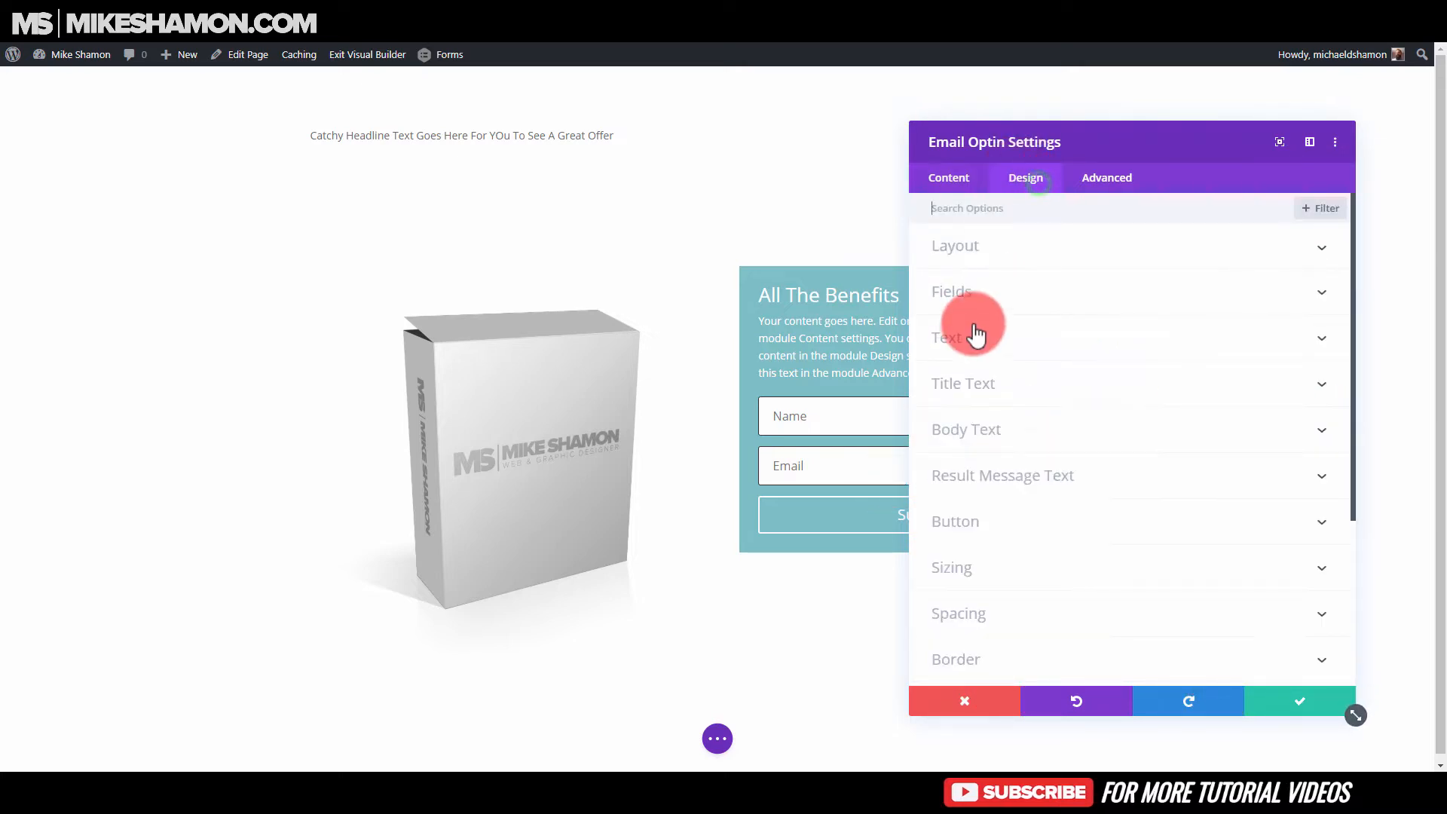
{"action": "left_click", "coordinate": [995, 518]}
{"action": "left_click", "coordinate": [970, 271]}
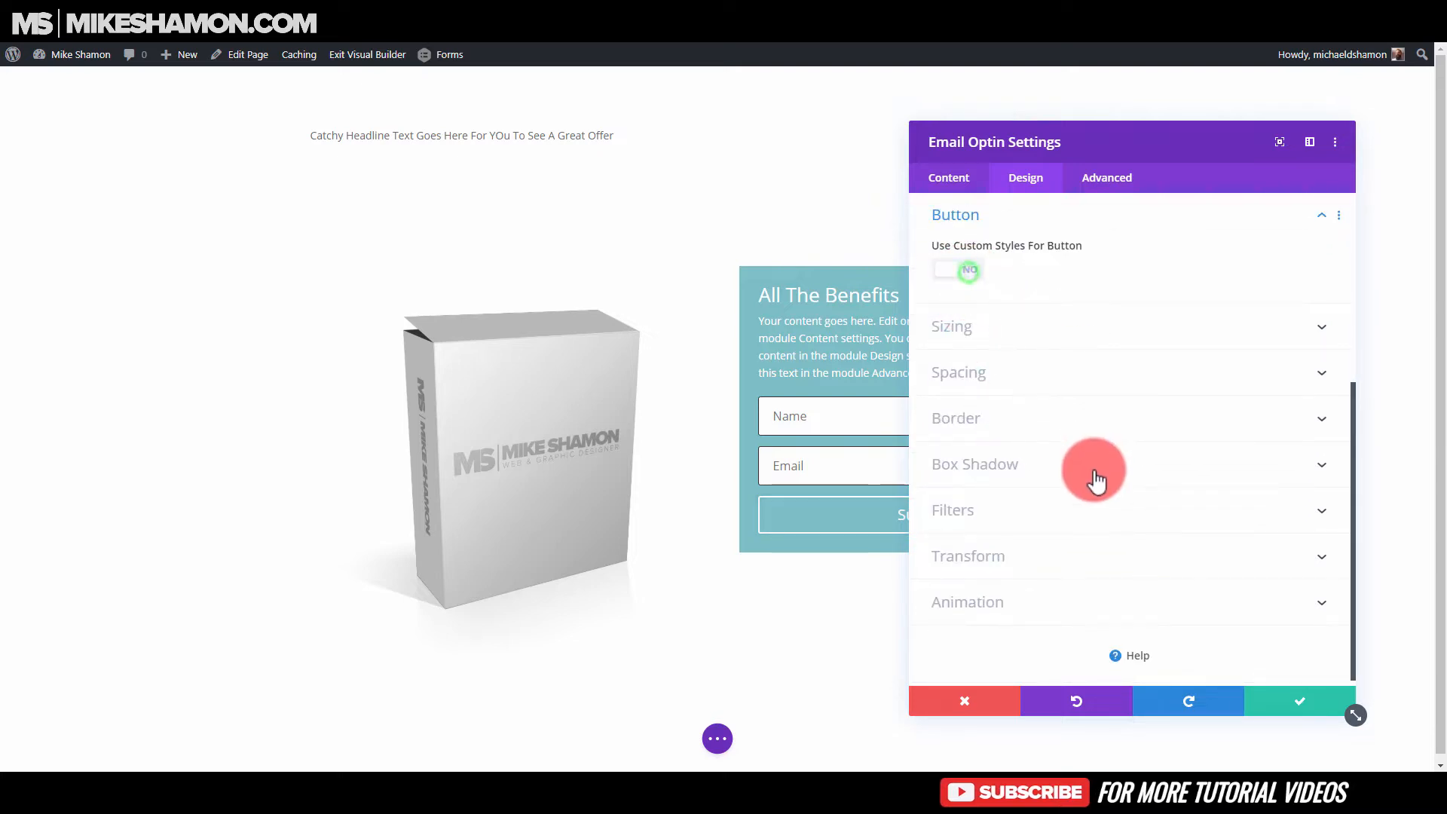
{"action": "left_click", "coordinate": [1102, 401]}
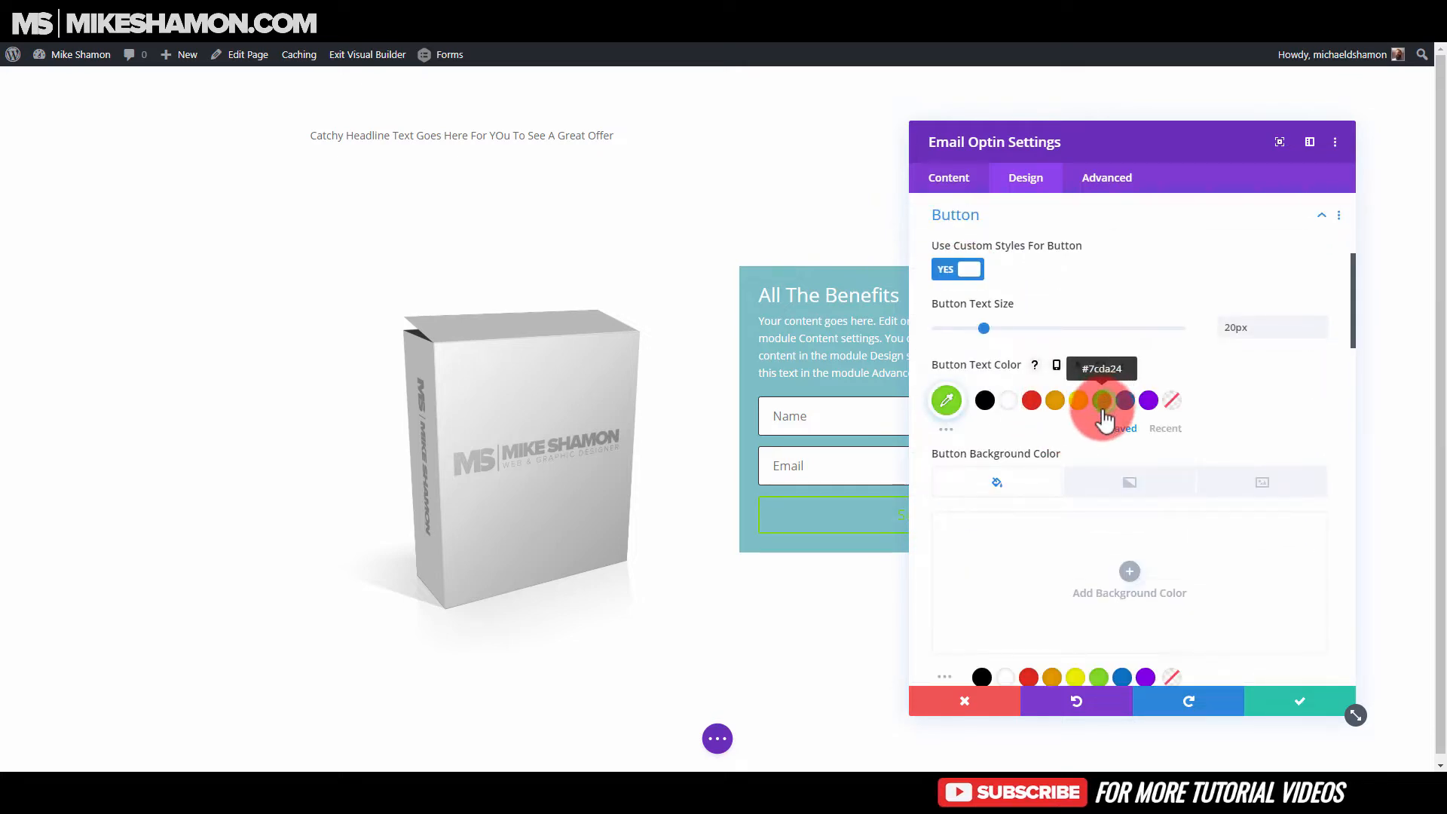
{"action": "left_click", "coordinate": [1008, 400]}
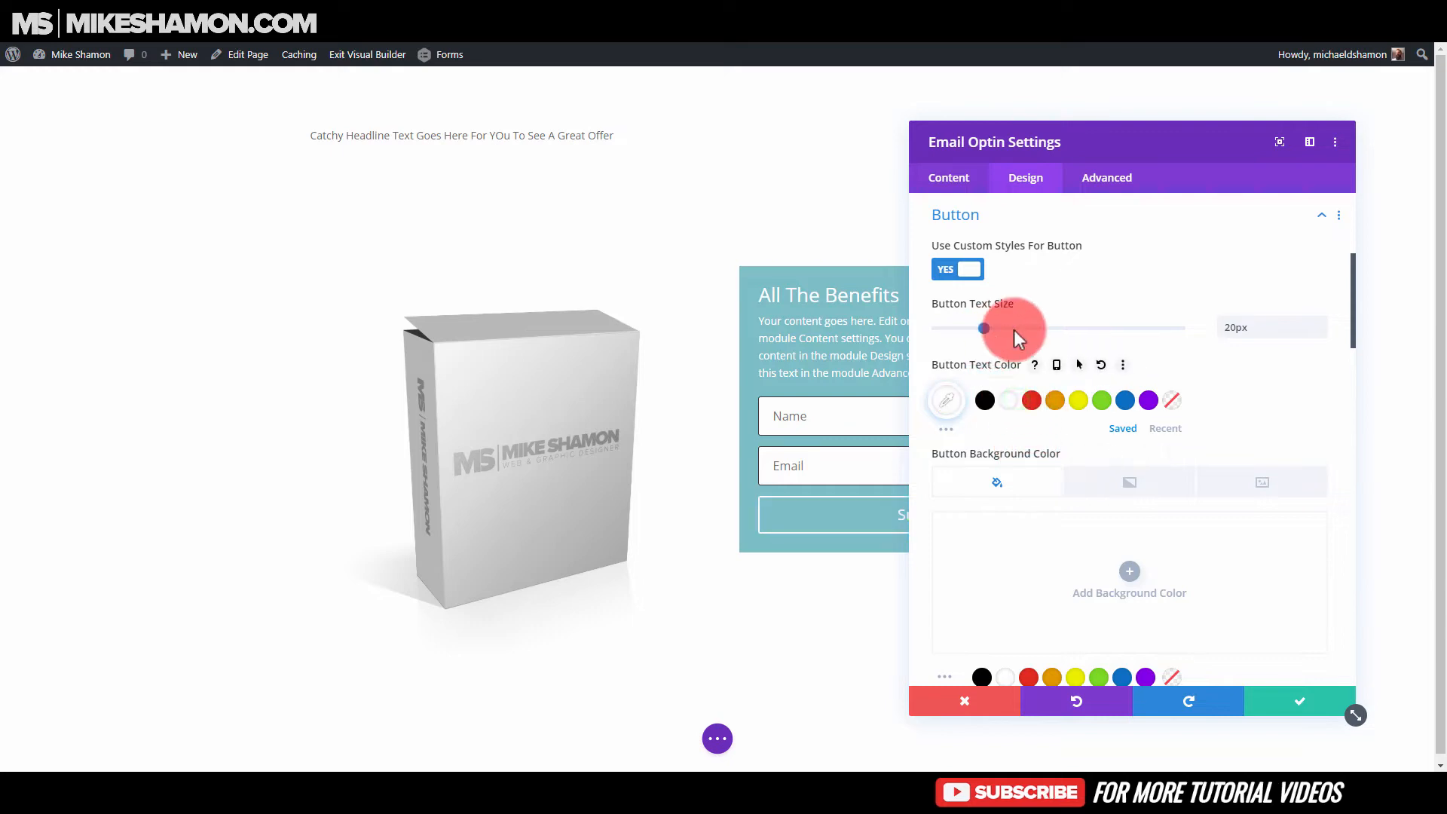
{"action": "left_click_drag", "start_coordinate": [984, 324], "coordinate": [1003, 322]}
- Give the optin button a green #43b21e background and set its border width to 0px
{"action": "scroll", "coordinate": [1025, 533], "scroll_direction": "down", "scroll_amount": 2}
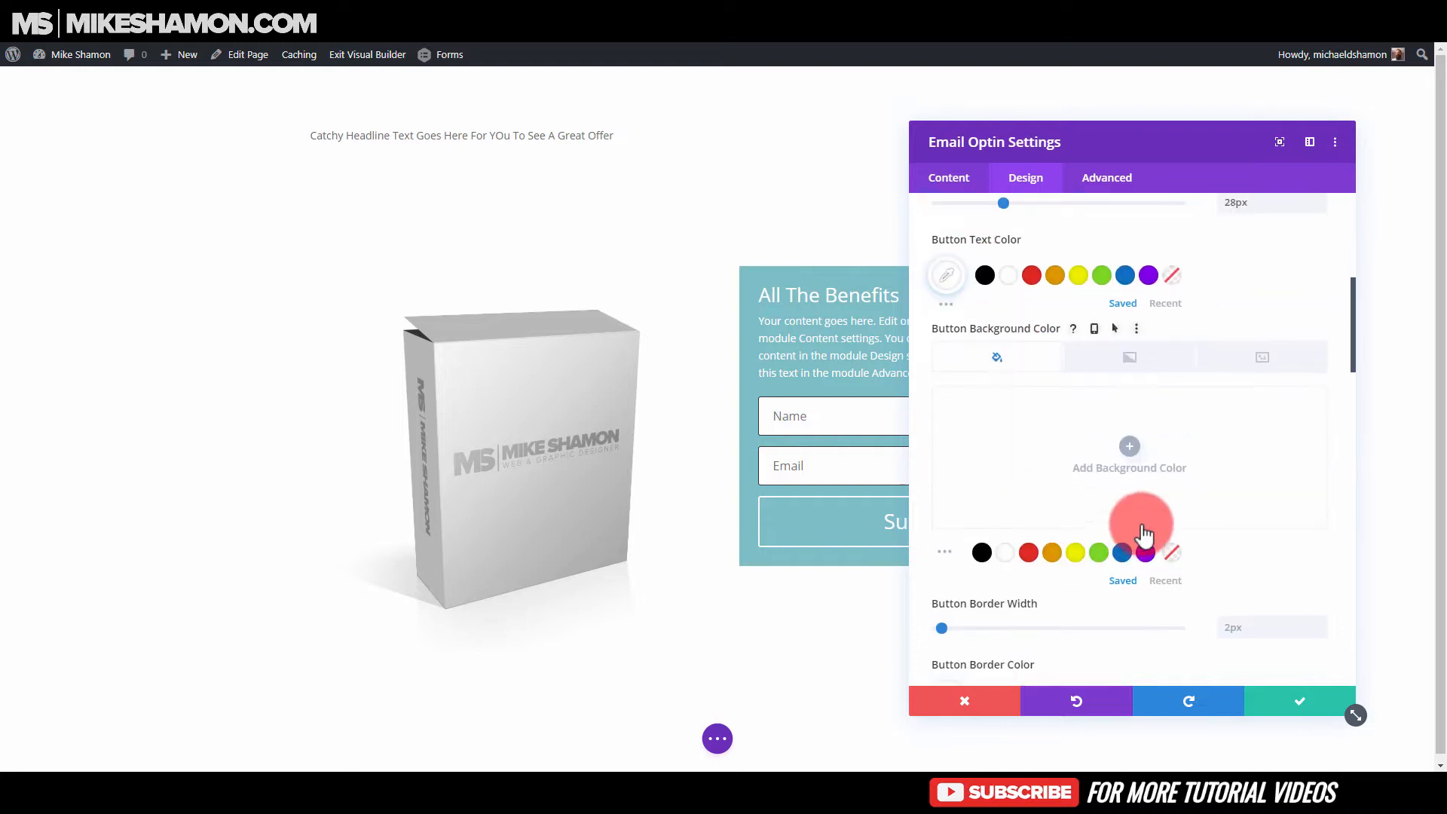
{"action": "left_click", "coordinate": [1098, 554]}
{"action": "left_click", "coordinate": [1123, 468]}
{"action": "left_click", "coordinate": [1041, 410]}
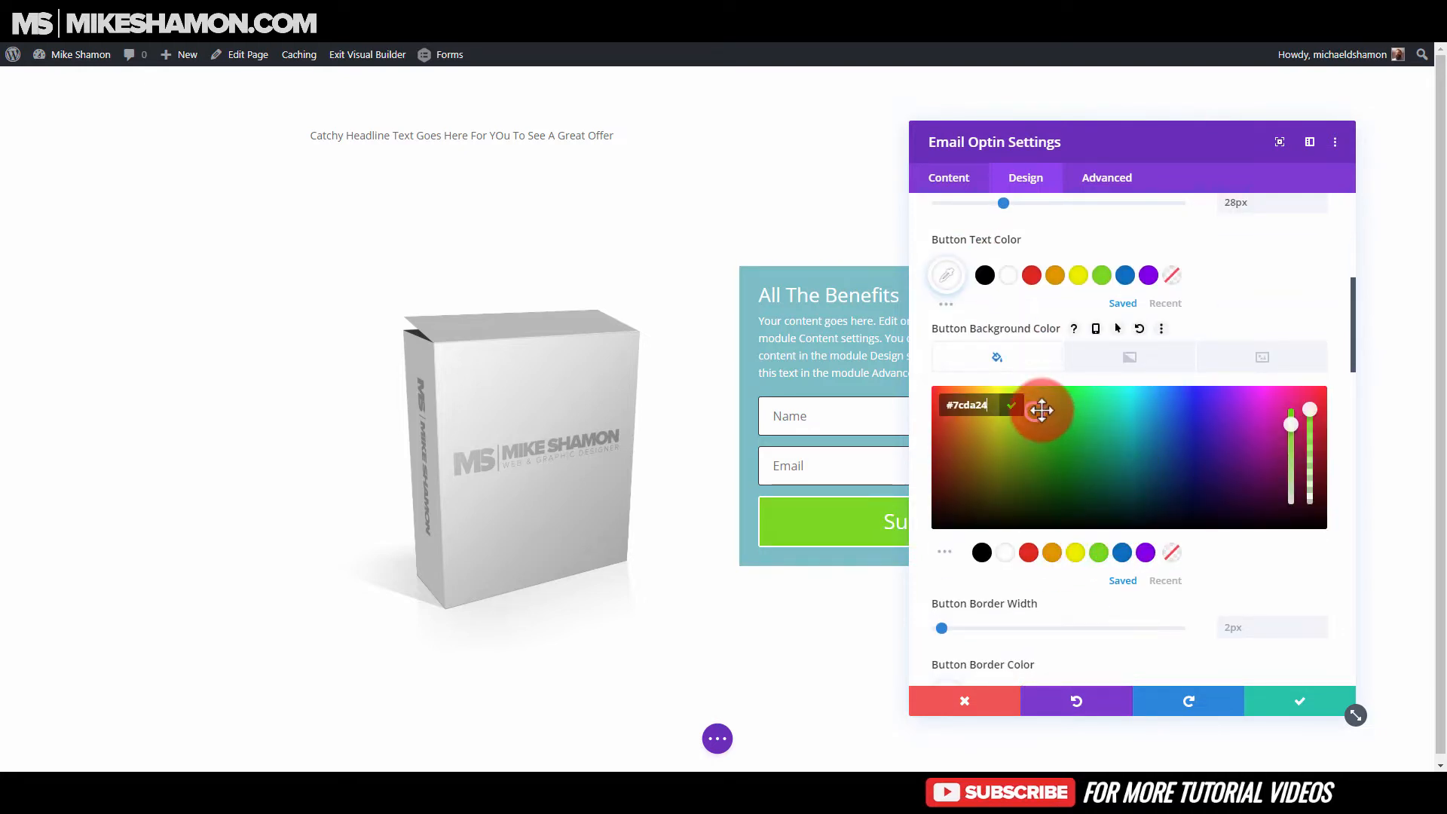
{"action": "mouse_move", "coordinate": [1037, 410]}
{"action": "left_mouse_down"}
{"action": "mouse_move", "coordinate": [1034, 429]}
{"action": "mouse_move", "coordinate": [1052, 432]}
{"action": "left_mouse_up"}
{"action": "left_click", "coordinate": [1052, 432]}
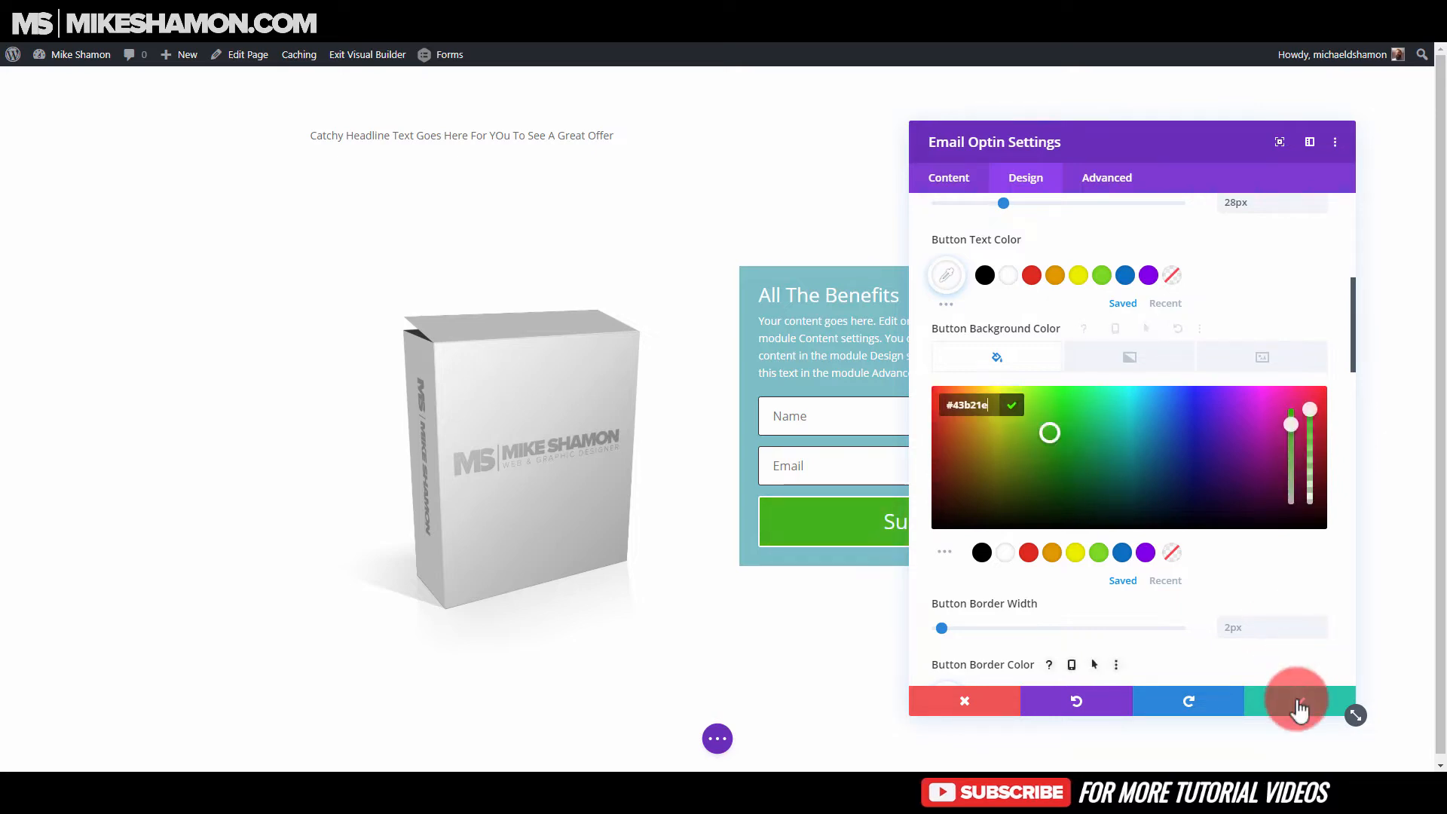
{"action": "scroll", "coordinate": [943, 477], "scroll_direction": "down", "scroll_amount": 5}
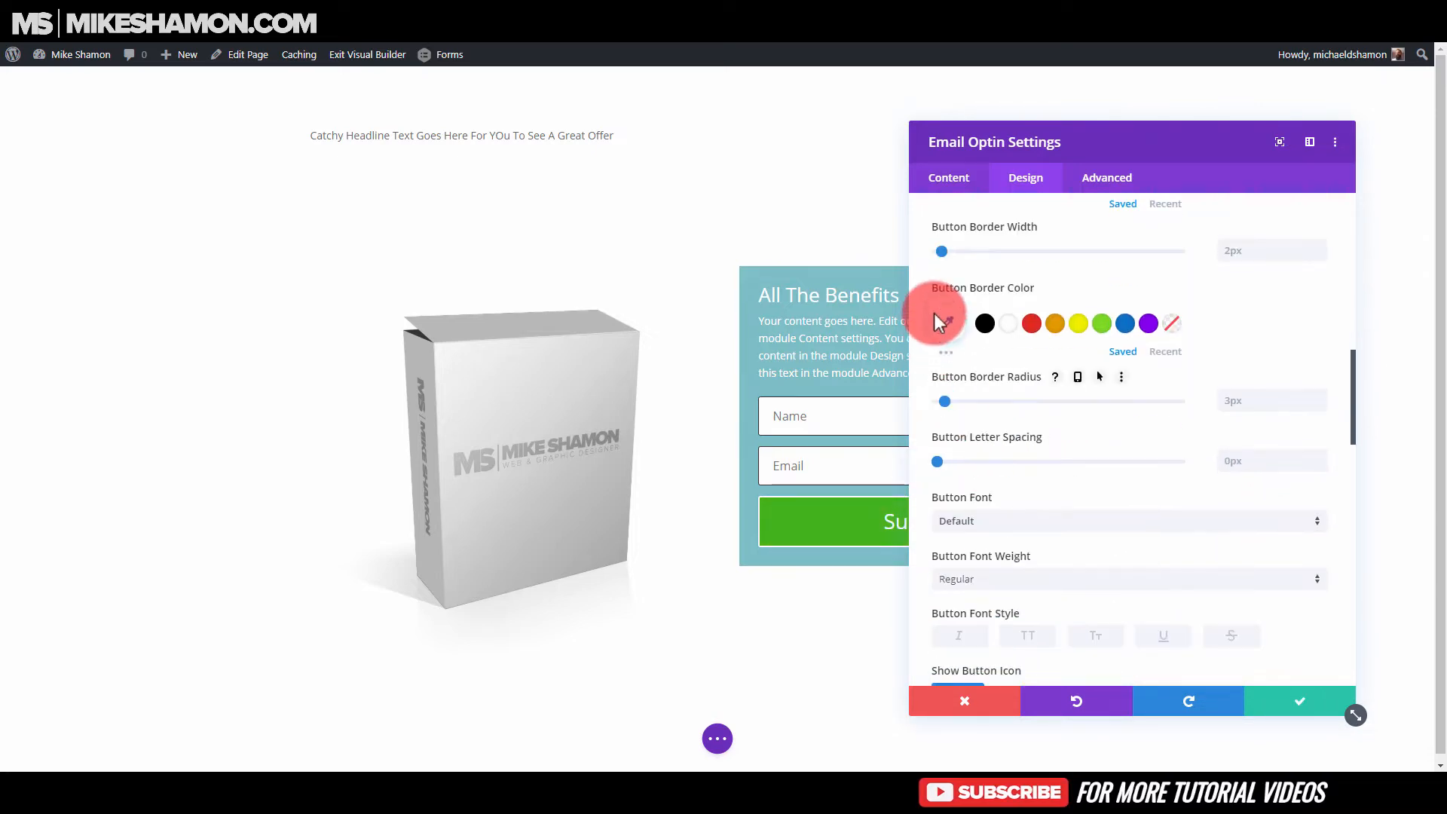
{"action": "left_click_drag", "start_coordinate": [940, 253], "coordinate": [916, 254]}
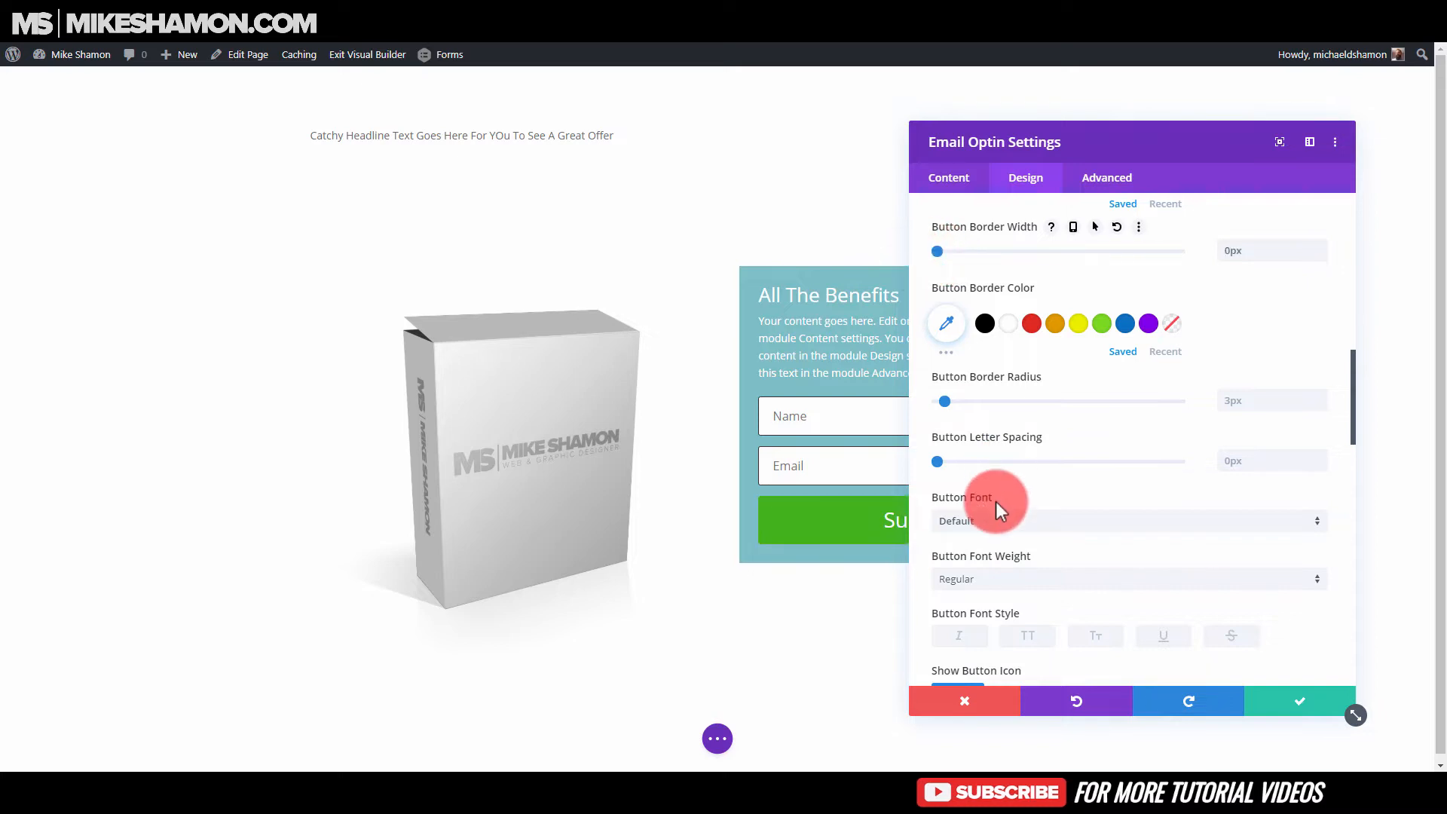
- Set the optin button's font weight to Ultra Bold and turn off its icon
{"action": "scroll", "coordinate": [987, 493], "scroll_direction": "down", "scroll_amount": 2}
{"action": "left_click", "coordinate": [984, 452]}
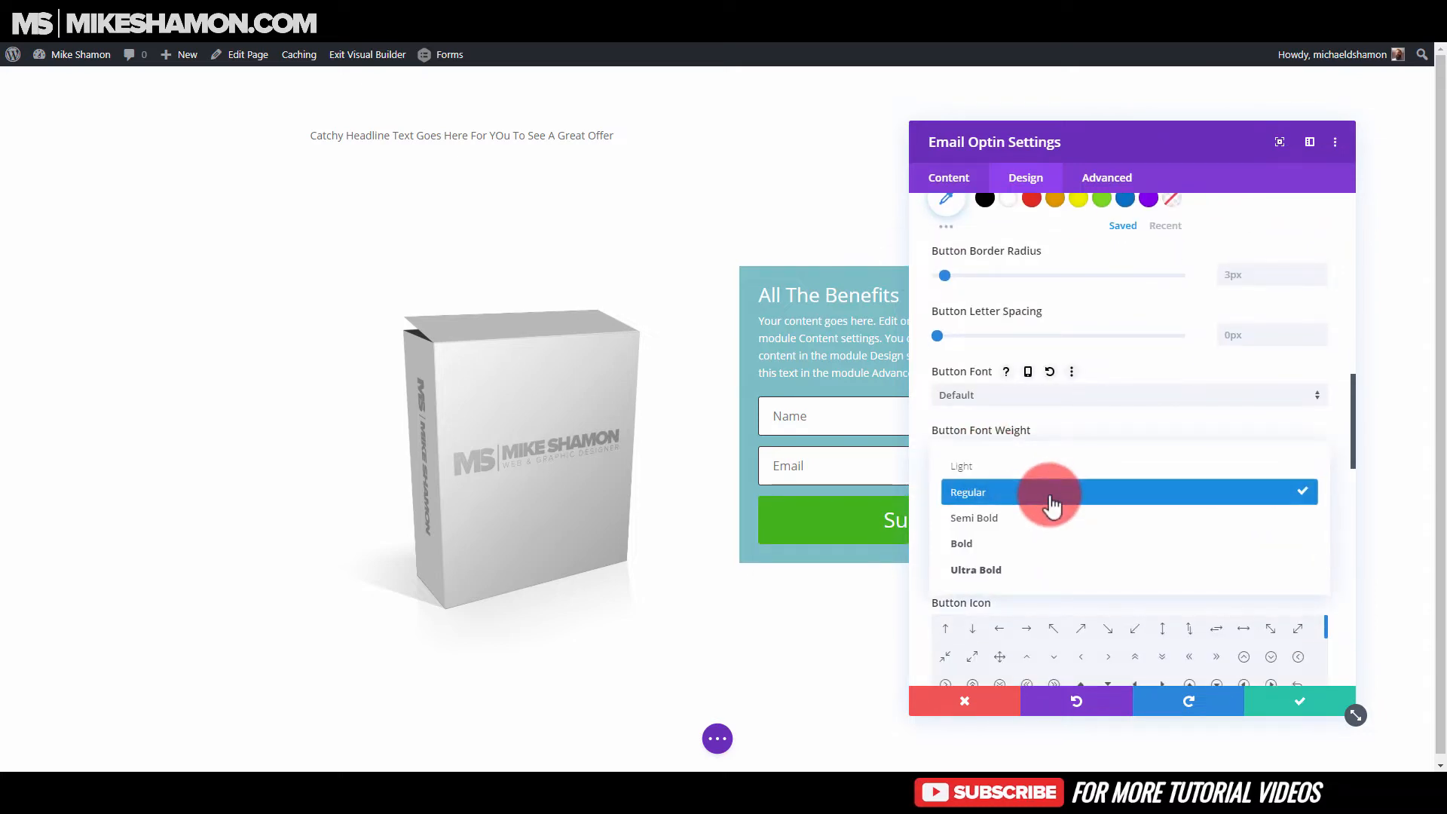
{"action": "left_click", "coordinate": [992, 566]}
{"action": "left_click_drag", "start_coordinate": [1065, 121], "coordinate": [329, 112]}
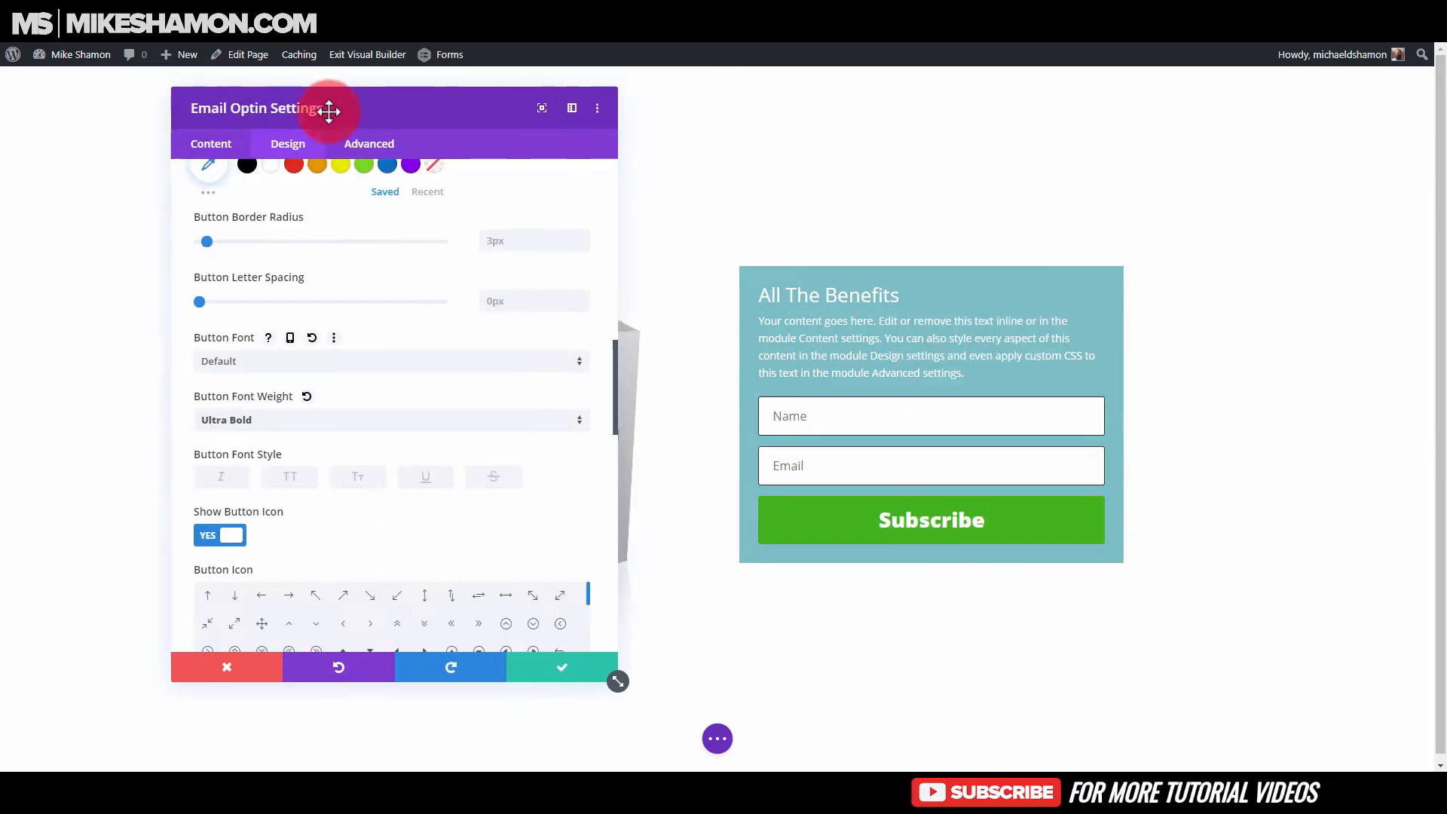
{"action": "left_click", "coordinate": [236, 536]}
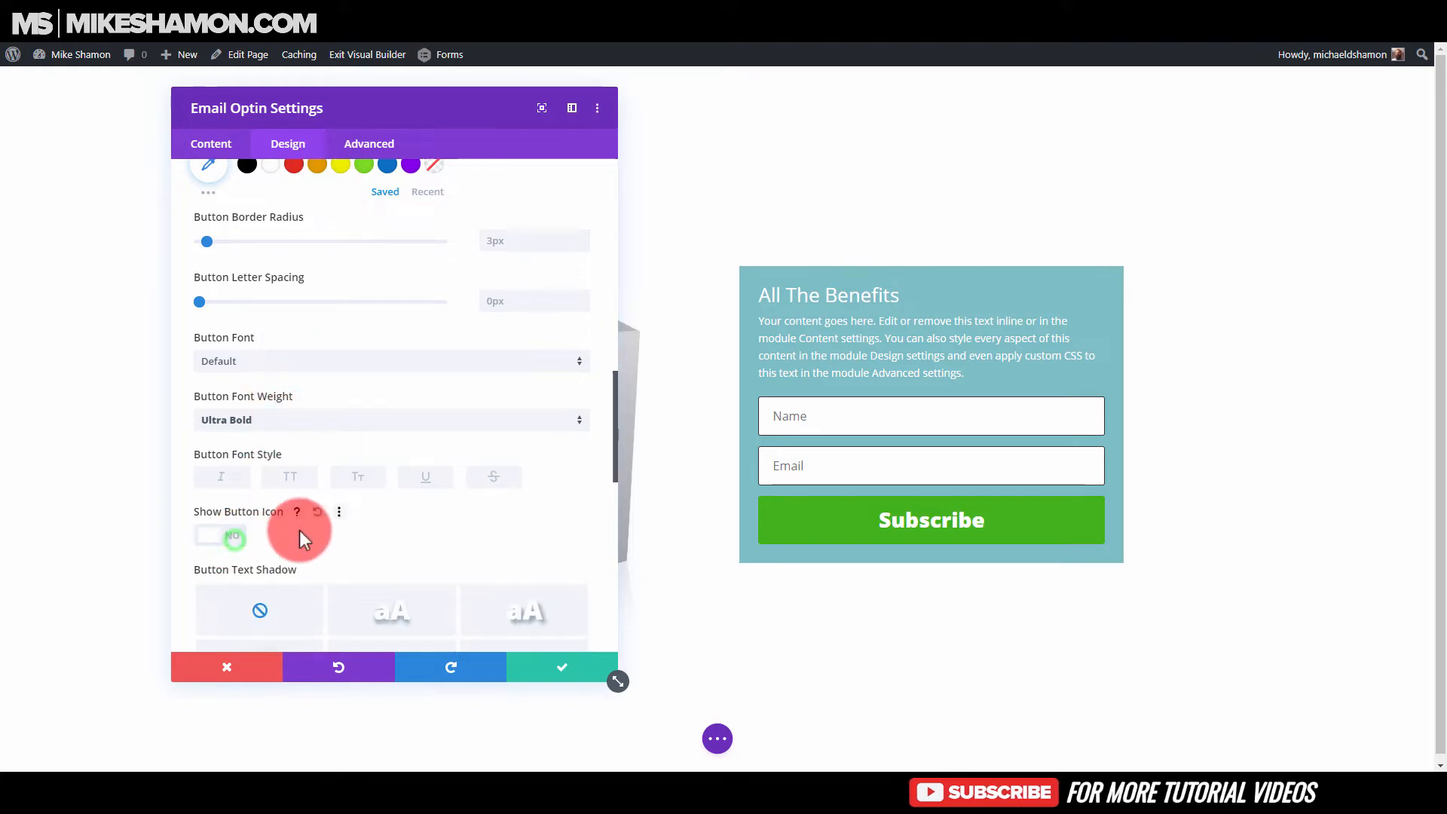
- Add the hard-edged lower-right box shadow preset to the optin button, with horizontal and vertical positions of 7px
{"action": "scroll", "coordinate": [296, 530], "scroll_direction": "down", "scroll_amount": 6}
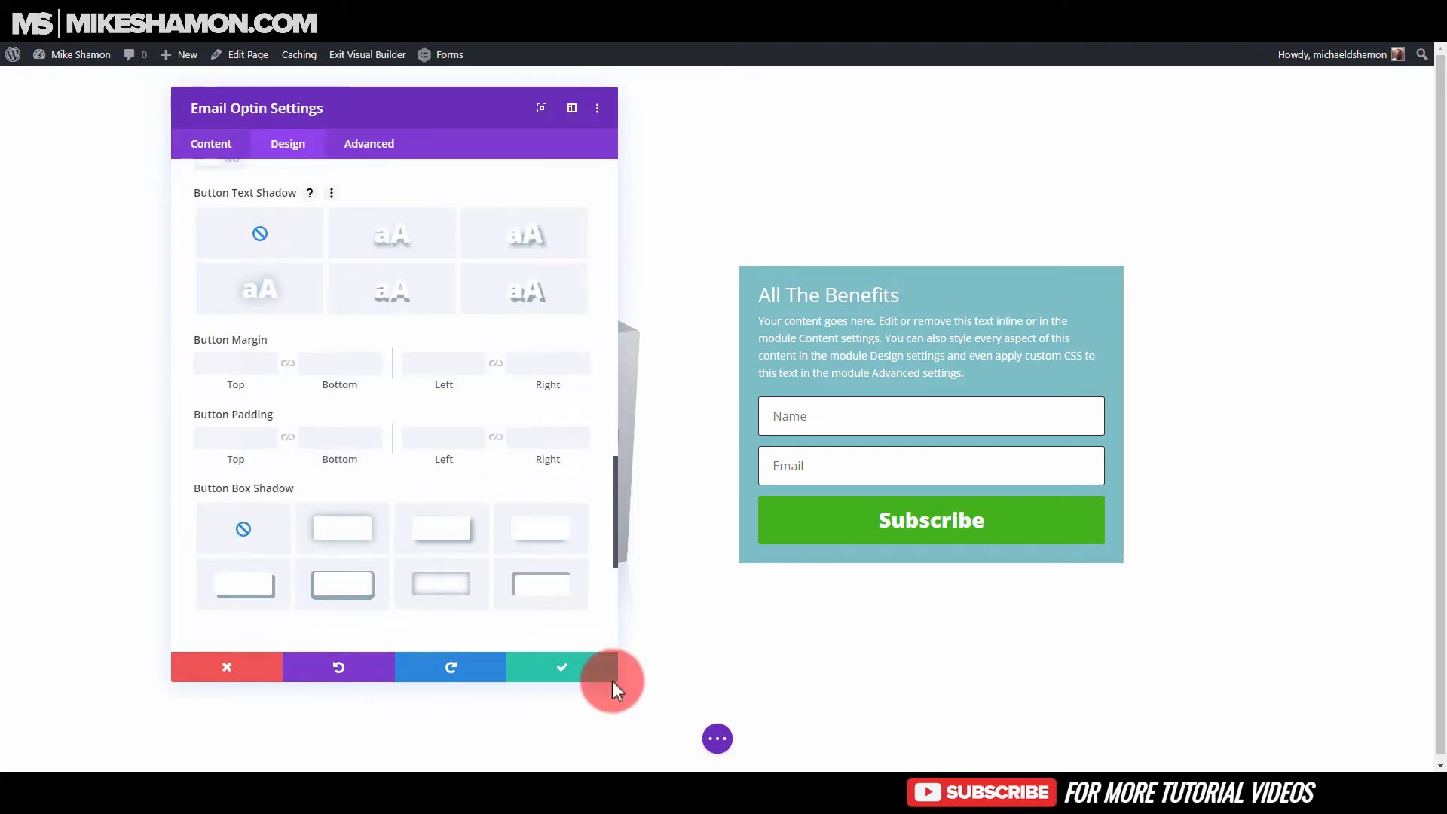
{"action": "left_click_drag", "start_coordinate": [611, 679], "coordinate": [557, 621]}
{"action": "scroll", "coordinate": [421, 486], "scroll_direction": "down", "scroll_amount": 2}
{"action": "scroll", "coordinate": [429, 497], "scroll_direction": "down", "scroll_amount": 2}
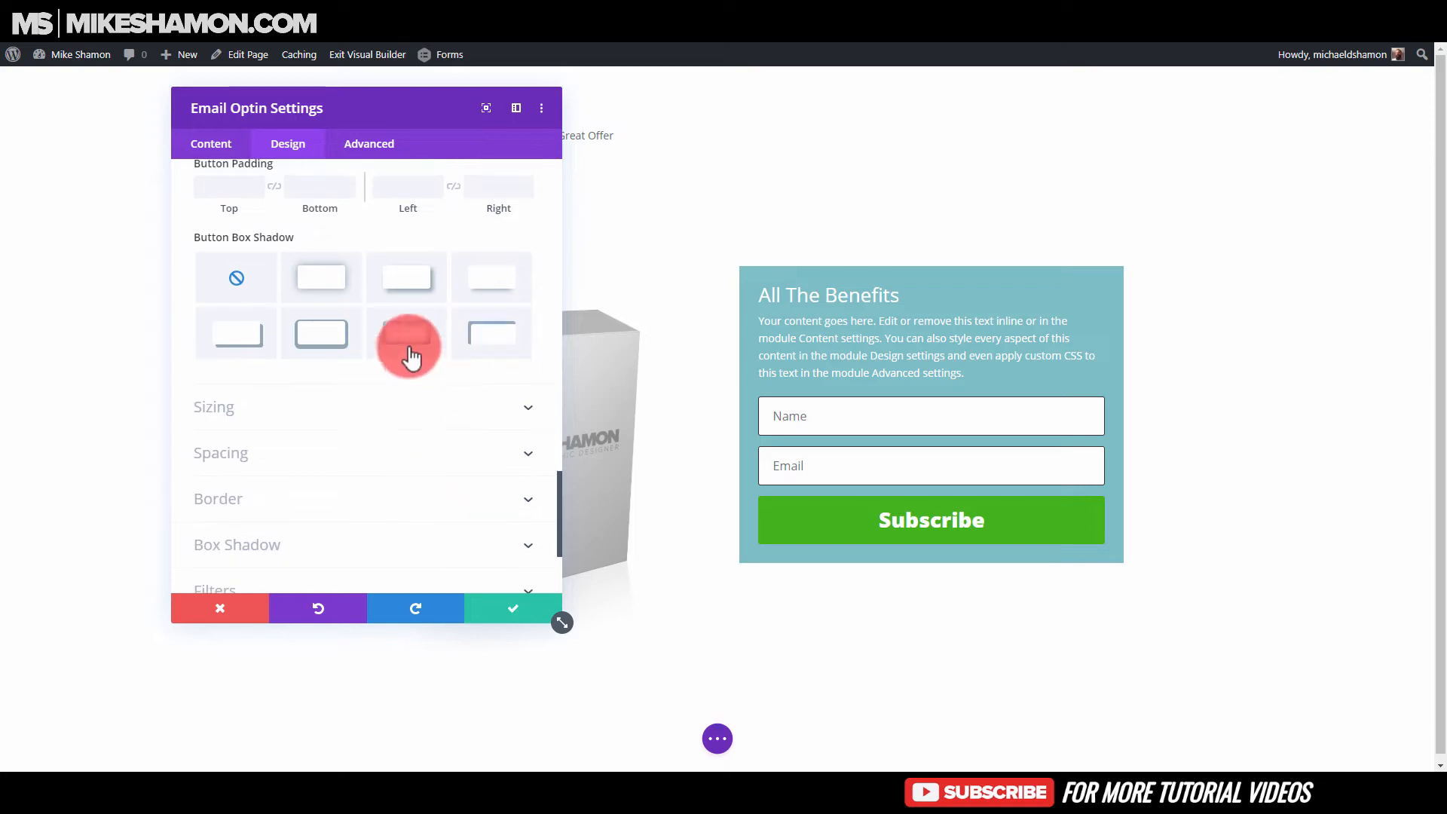
{"action": "left_click", "coordinate": [230, 333]}
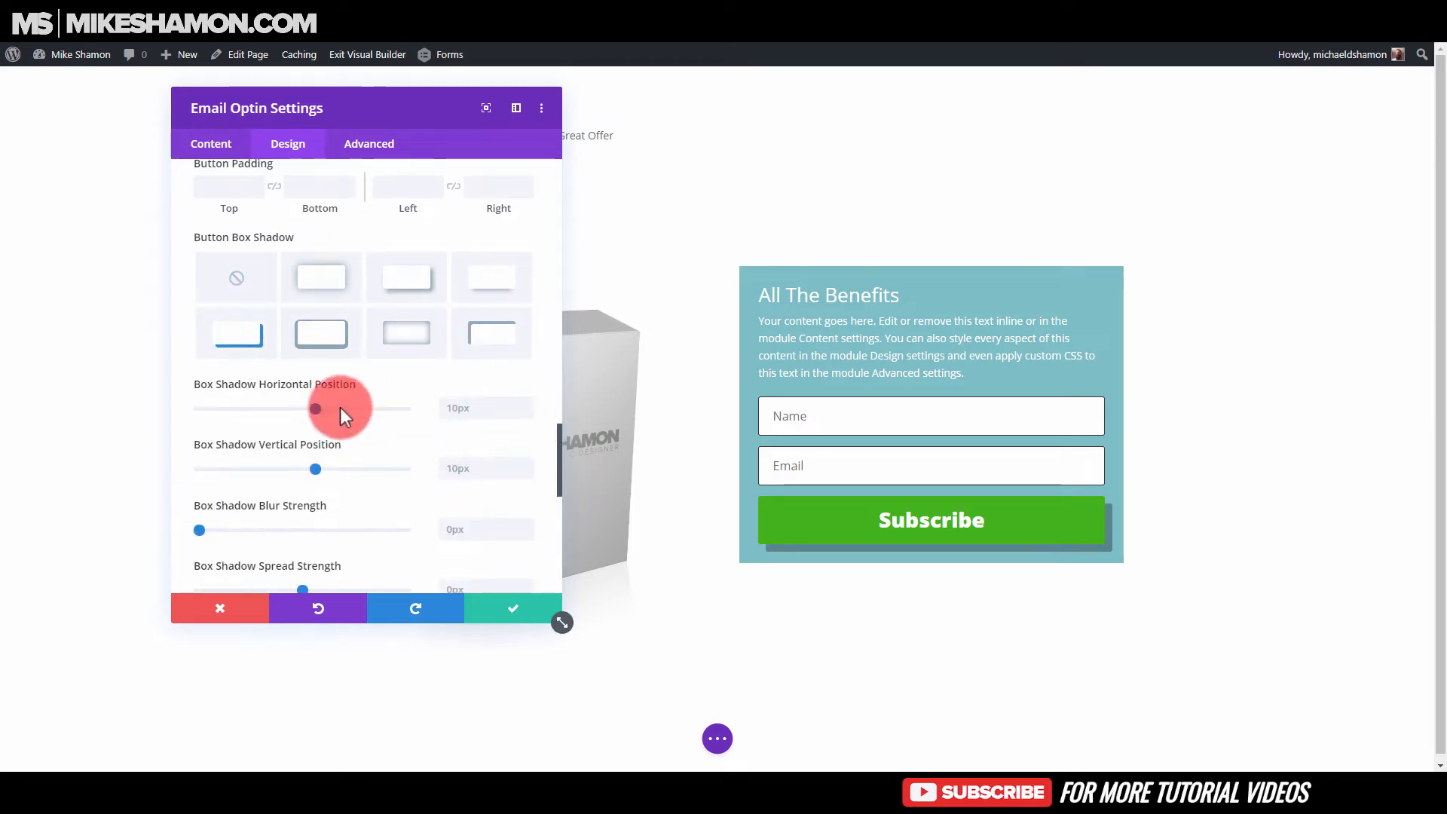
{"action": "type", "text": "7"}
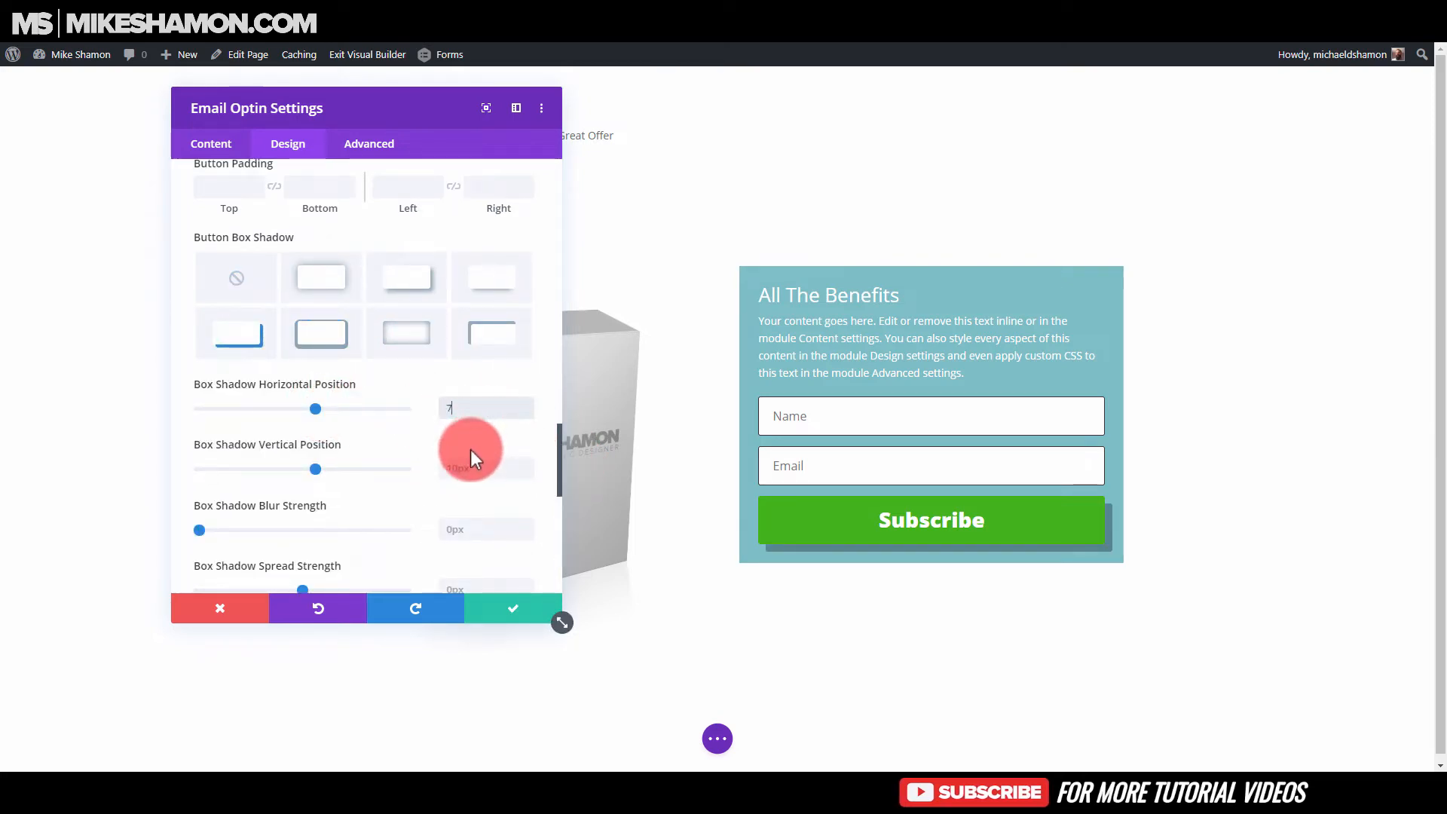
- Darken the button's box shadow color to rgba(0,0,0,0.68)
{"action": "scroll", "coordinate": [393, 516], "scroll_direction": "down", "scroll_amount": 3}
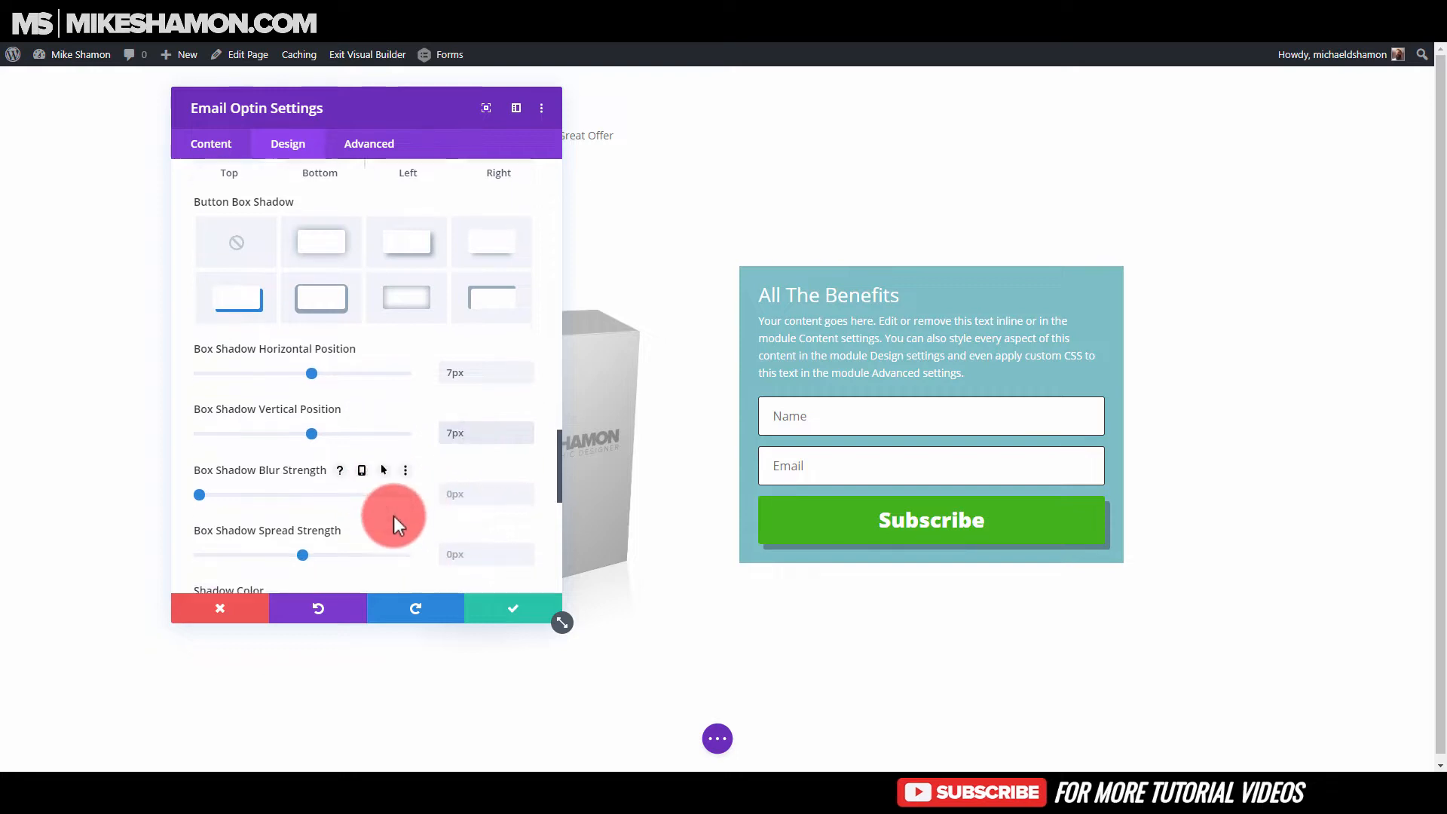
{"action": "left_click", "coordinate": [206, 409]}
{"action": "left_click", "coordinate": [427, 478]}
{"action": "mouse_move", "coordinate": [427, 478]}
{"action": "left_mouse_down"}
{"action": "mouse_move", "coordinate": [442, 434]}
{"action": "mouse_move", "coordinate": [443, 453]}
{"action": "left_mouse_up"}
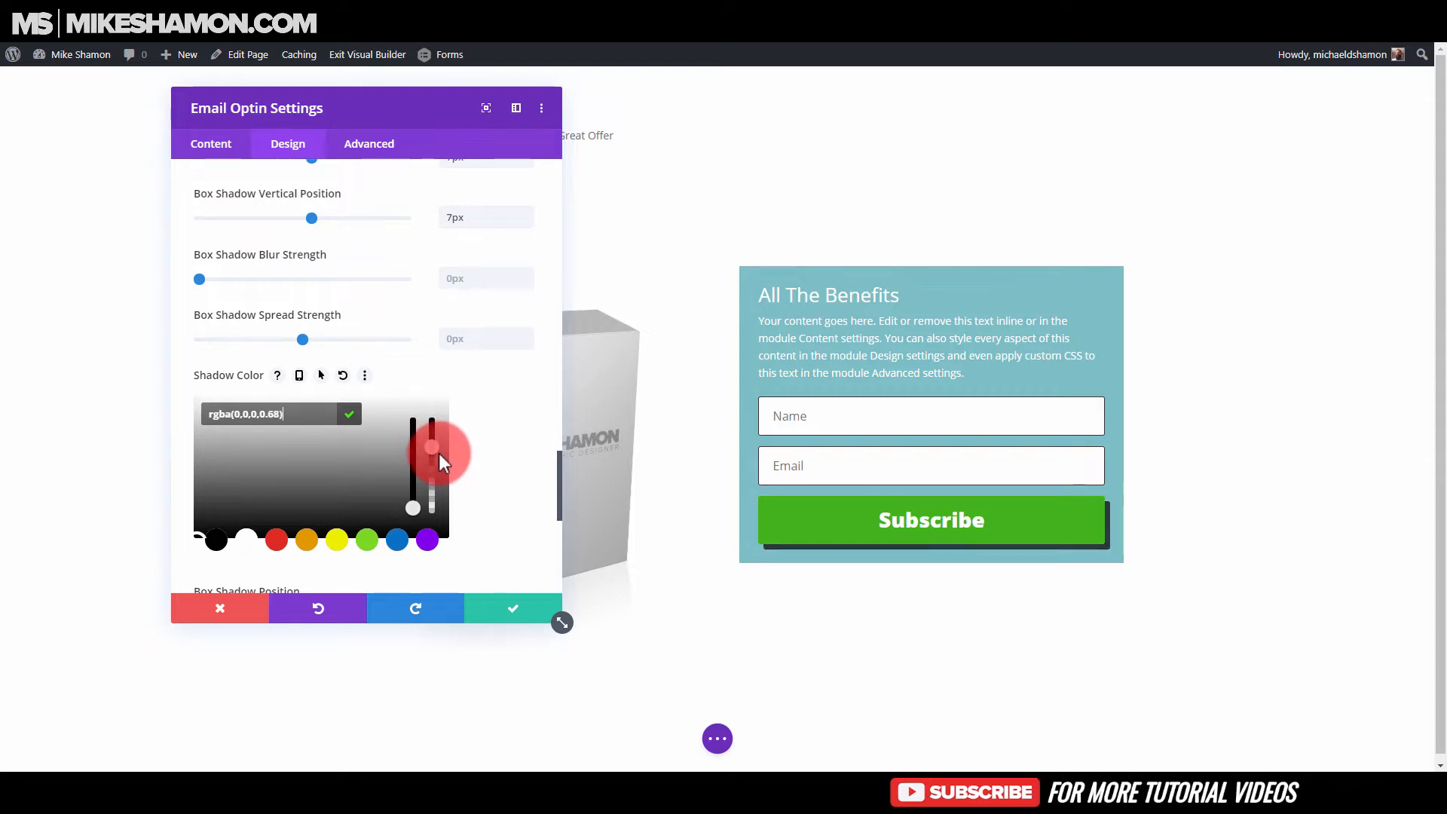
{"action": "left_click", "coordinate": [536, 351]}
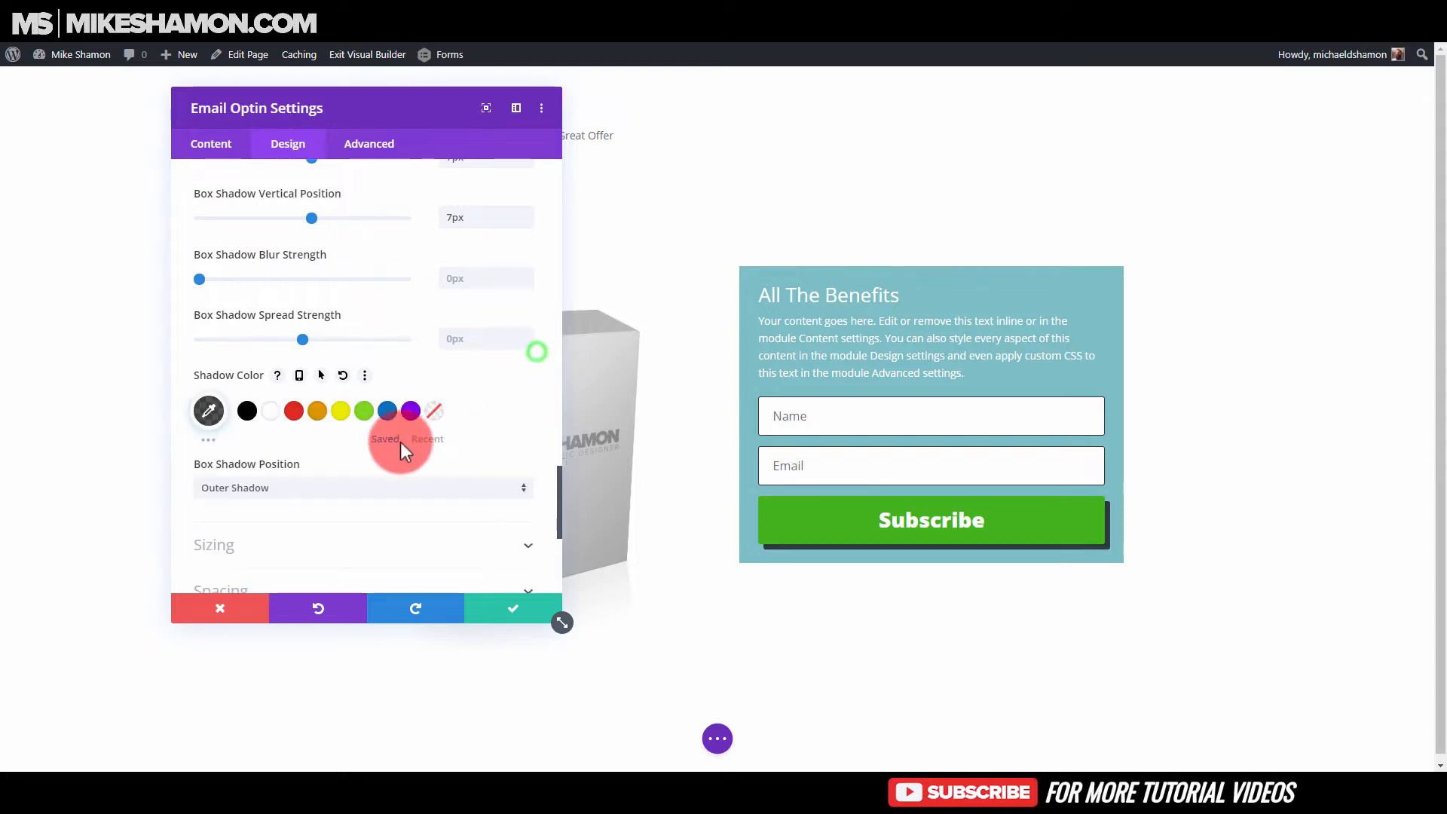
- Set the button box shadow's horizontal and vertical positions to 5px
{"action": "scroll", "coordinate": [332, 463], "scroll_direction": "down", "scroll_amount": 2}
{"action": "scroll", "coordinate": [333, 466], "scroll_direction": "up", "scroll_amount": 3}
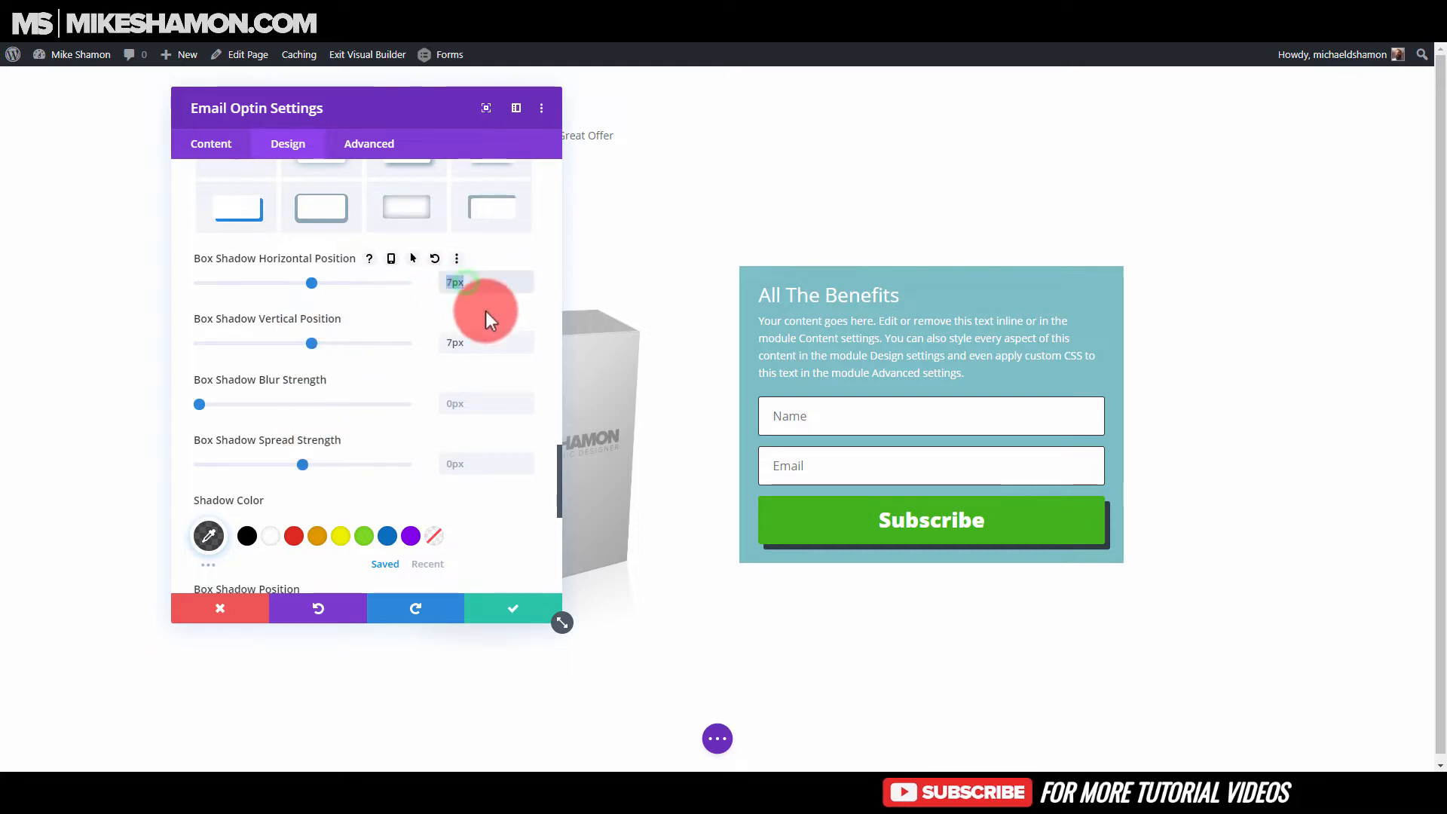
{"action": "left_click", "coordinate": [483, 343]}
{"action": "type", "text": "5"}
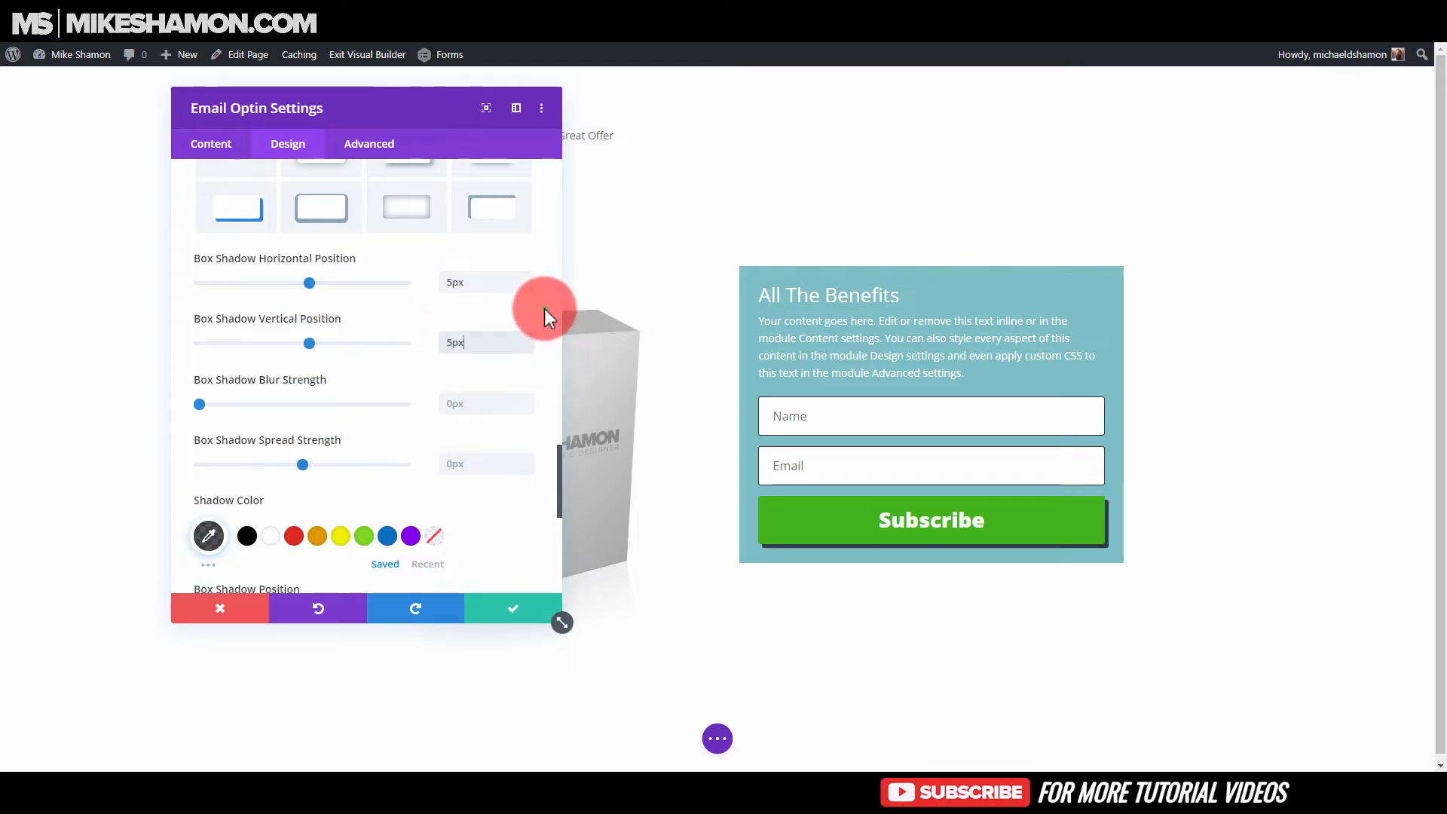
{"action": "left_click", "coordinate": [544, 310]}
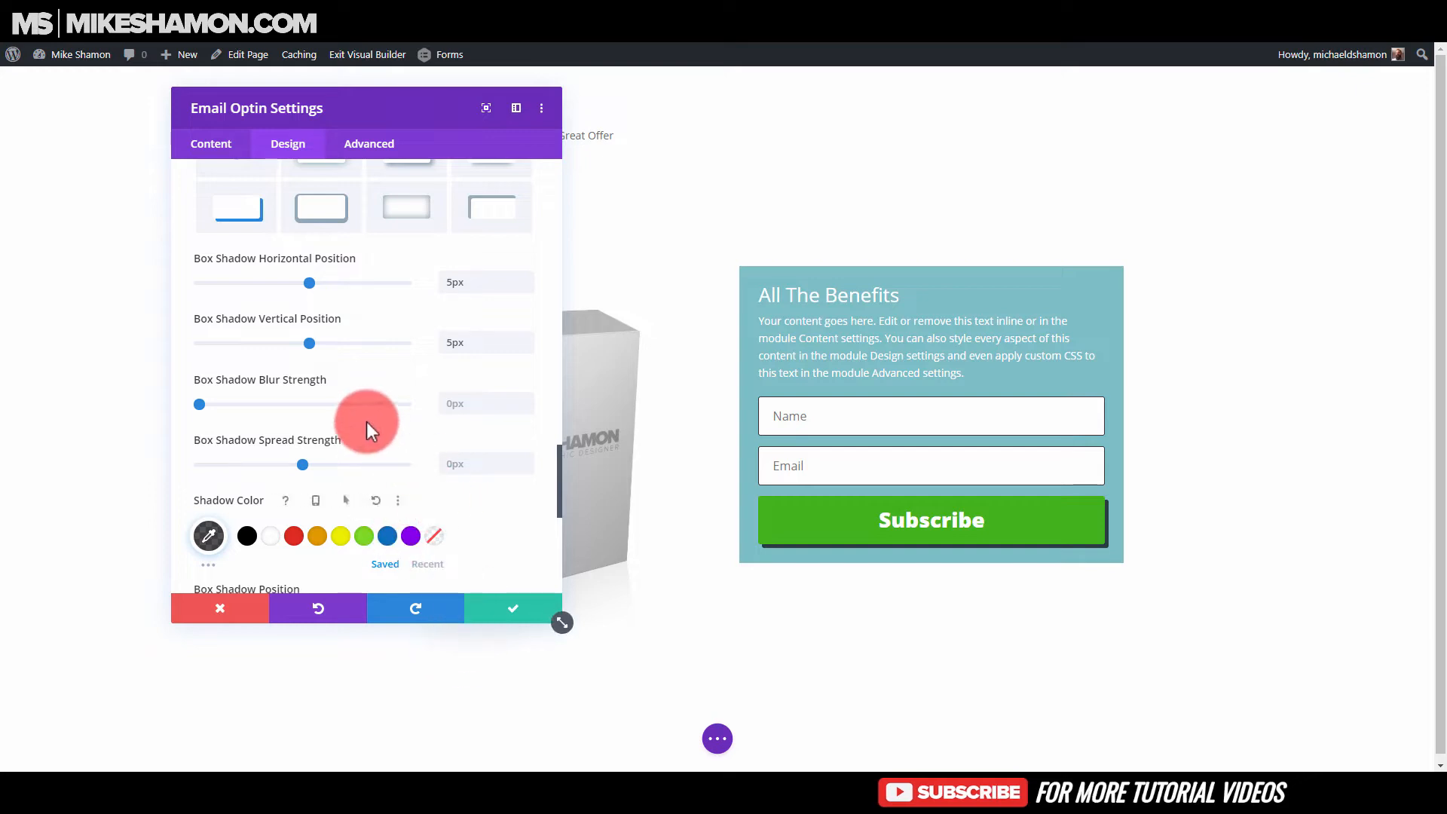
- Set the optin button's font style to all uppercase
{"action": "scroll", "coordinate": [366, 421], "scroll_direction": "down", "scroll_amount": 10}
{"action": "scroll", "coordinate": [249, 294], "scroll_direction": "up", "scroll_amount": 4}
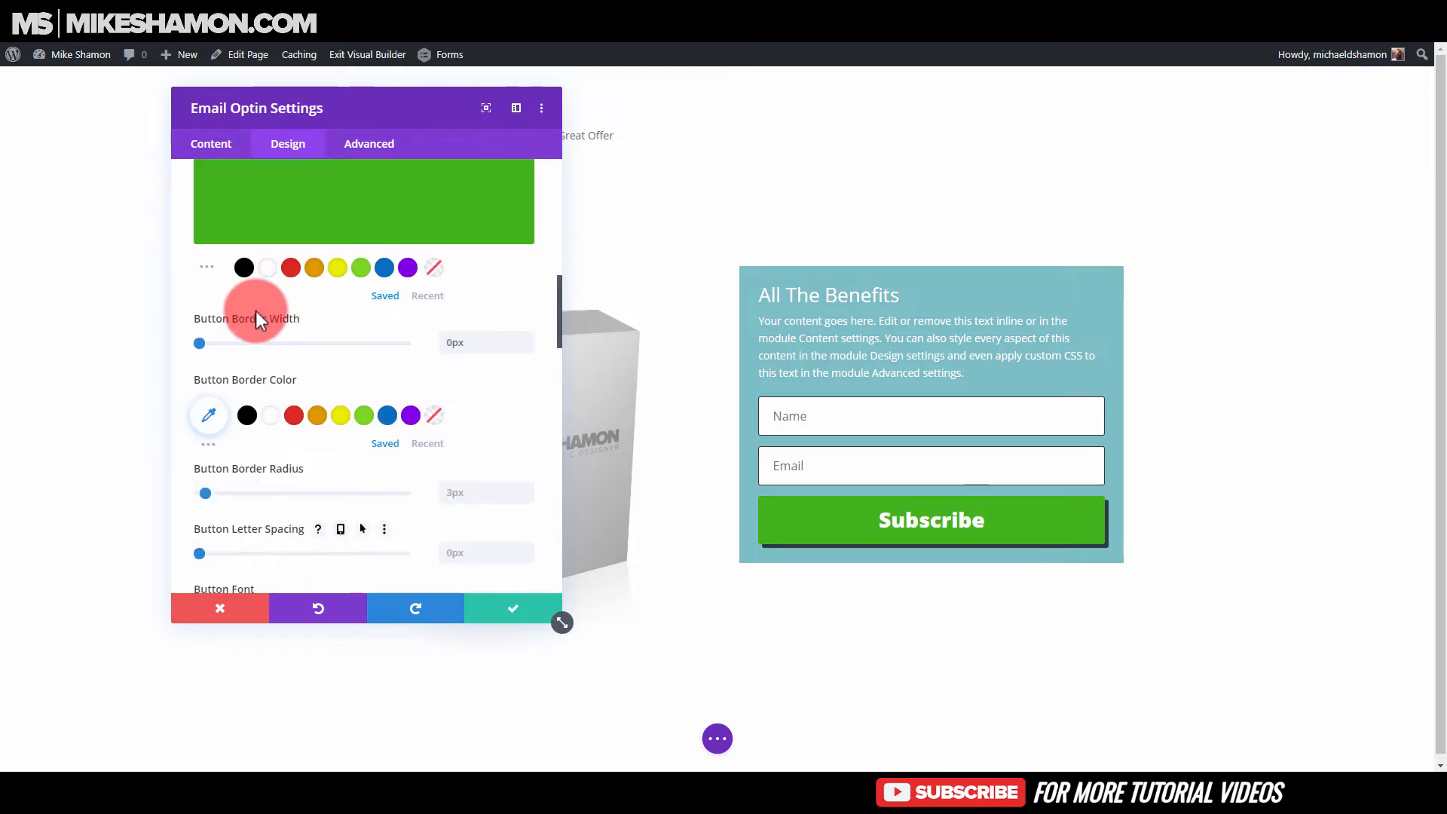
{"action": "scroll", "coordinate": [255, 311], "scroll_direction": "down", "scroll_amount": 15}
{"action": "scroll", "coordinate": [260, 401], "scroll_direction": "up", "scroll_amount": 6}
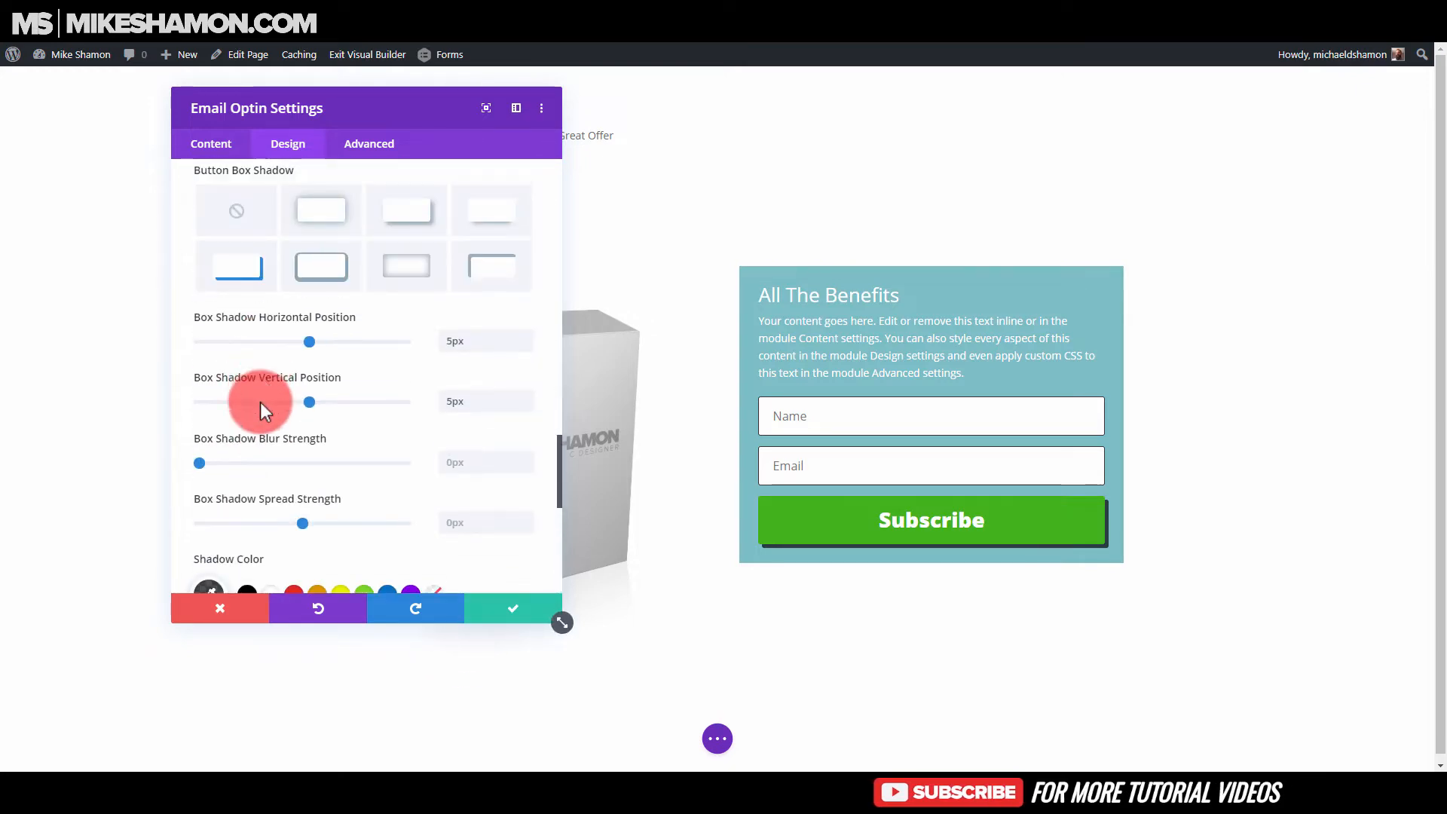
{"action": "scroll", "coordinate": [261, 402], "scroll_direction": "down", "scroll_amount": 3}
{"action": "scroll", "coordinate": [261, 402], "scroll_direction": "up", "scroll_amount": 8}
{"action": "scroll", "coordinate": [261, 402], "scroll_direction": "up", "scroll_amount": 3}
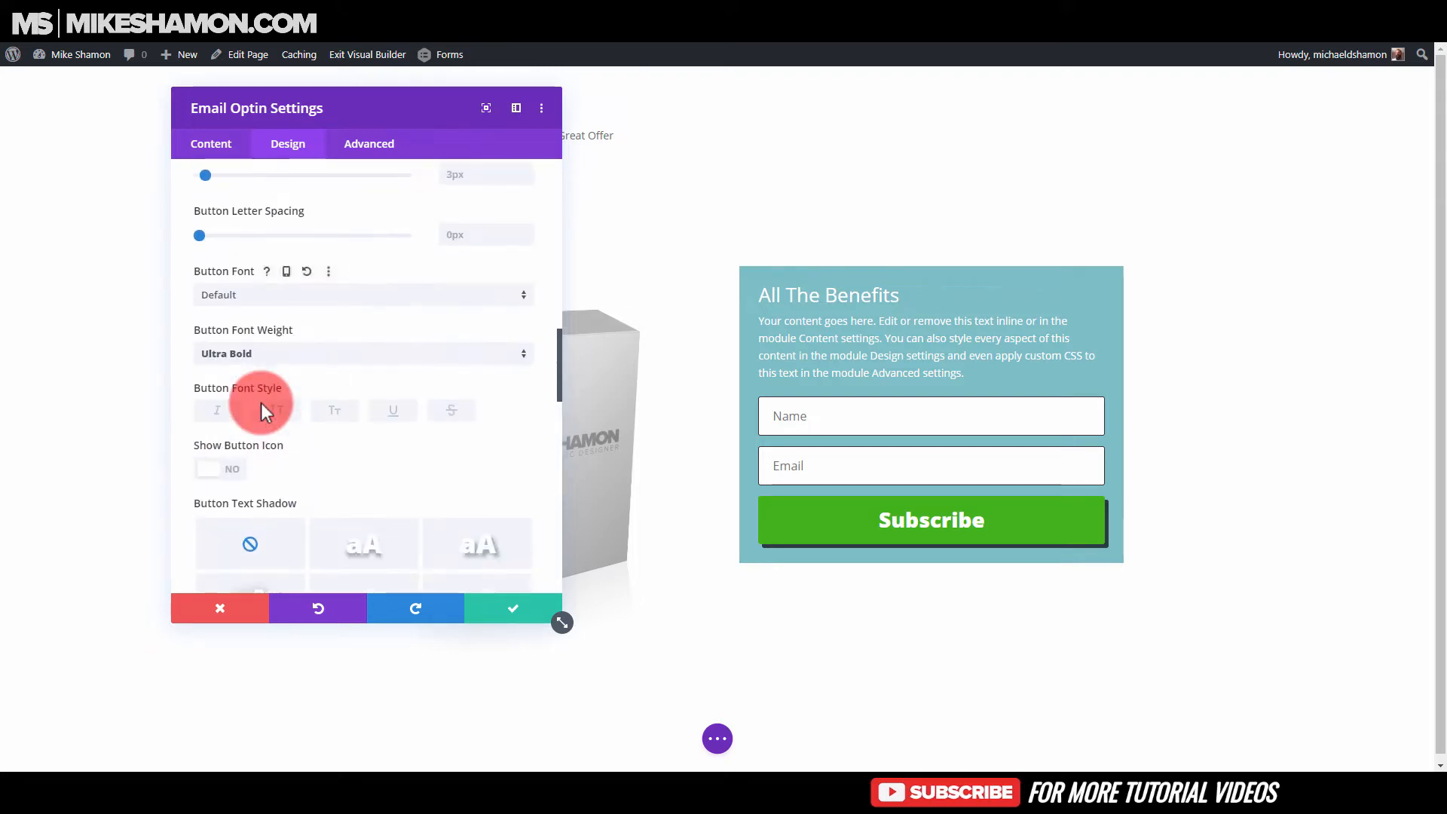
{"action": "left_click", "coordinate": [276, 411]}
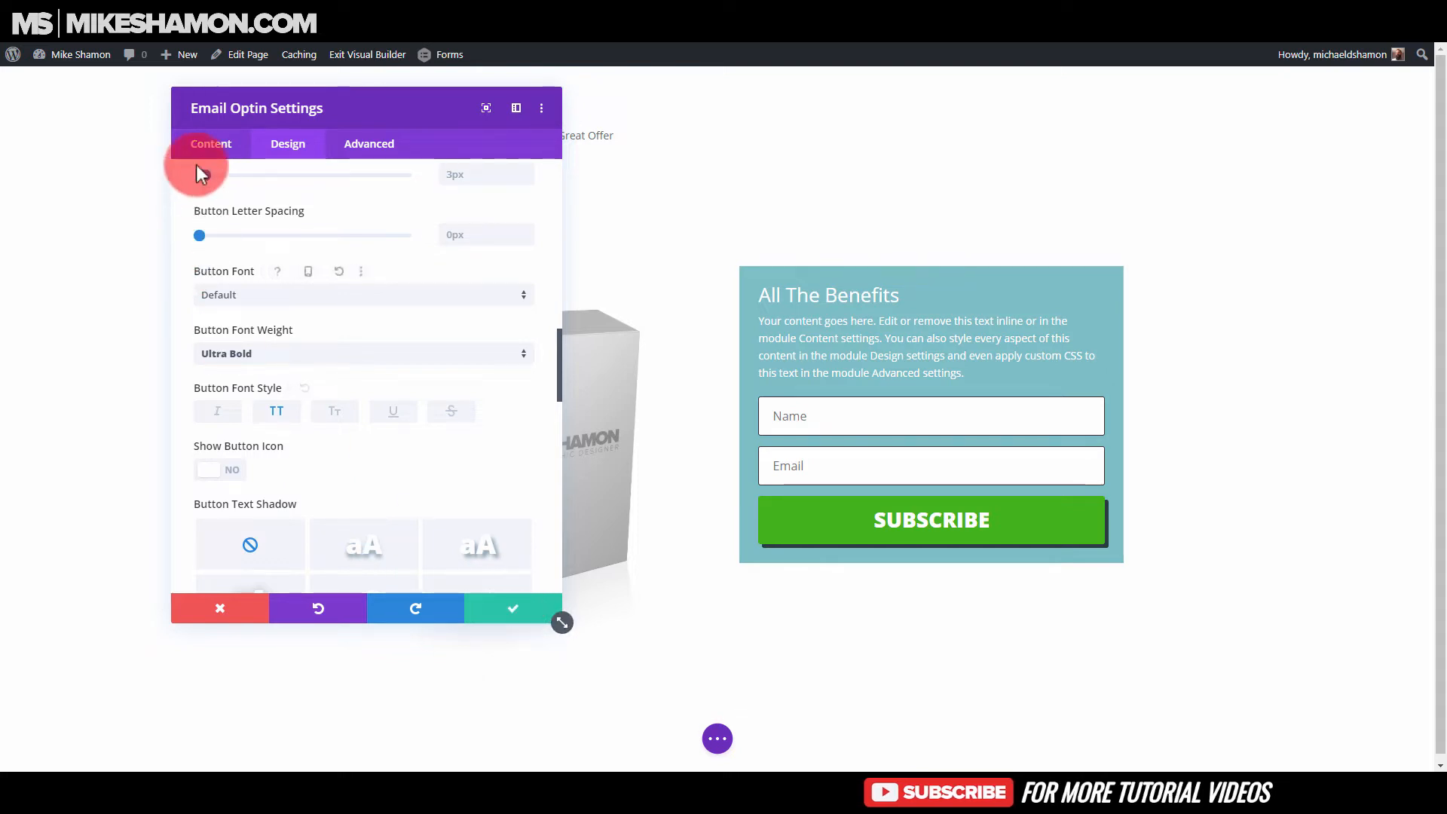
- Make the optin form's background color transparent
{"action": "left_click", "coordinate": [211, 142]}
{"action": "left_click", "coordinate": [221, 443]}
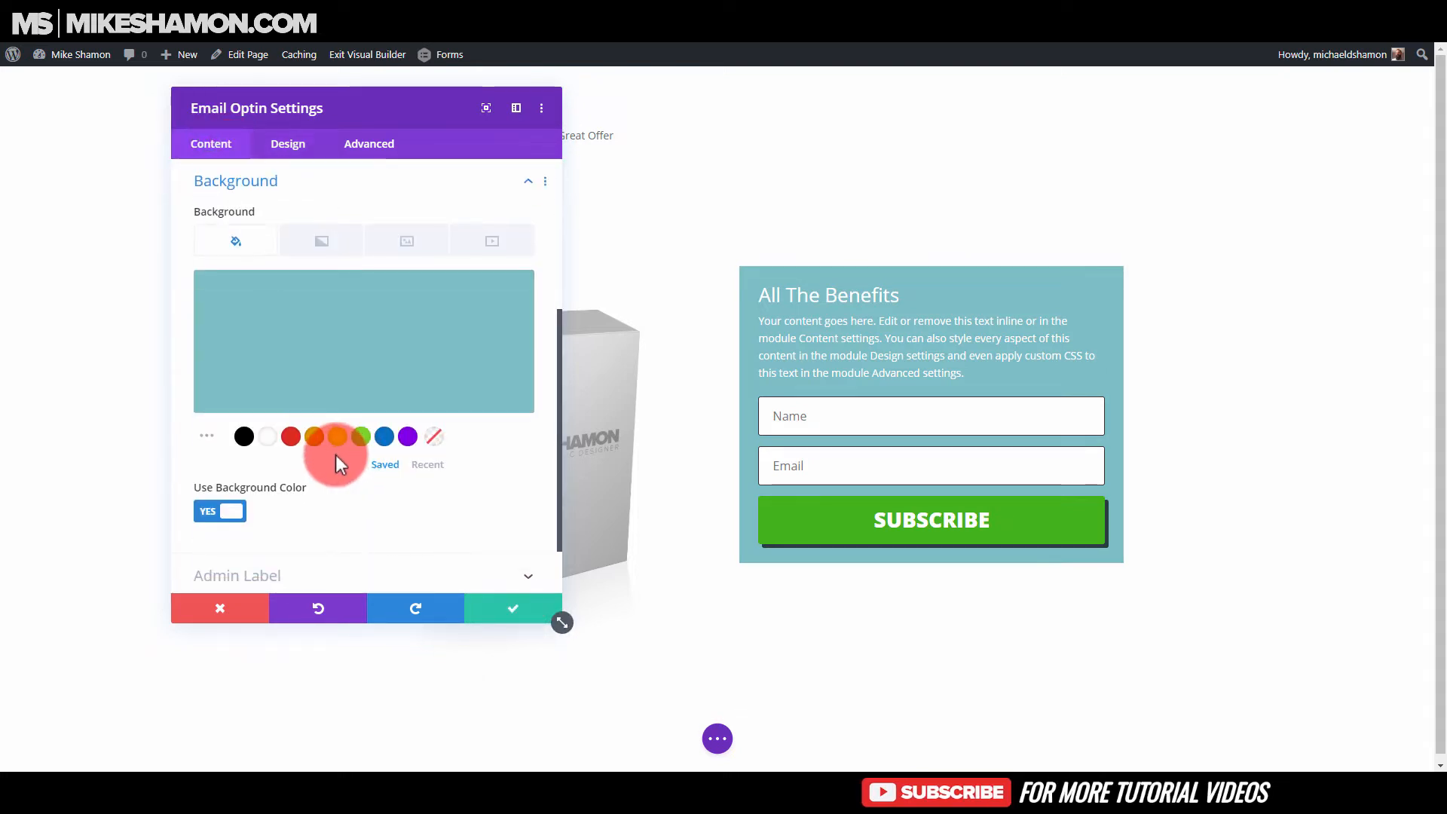
{"action": "left_click", "coordinate": [502, 293]}
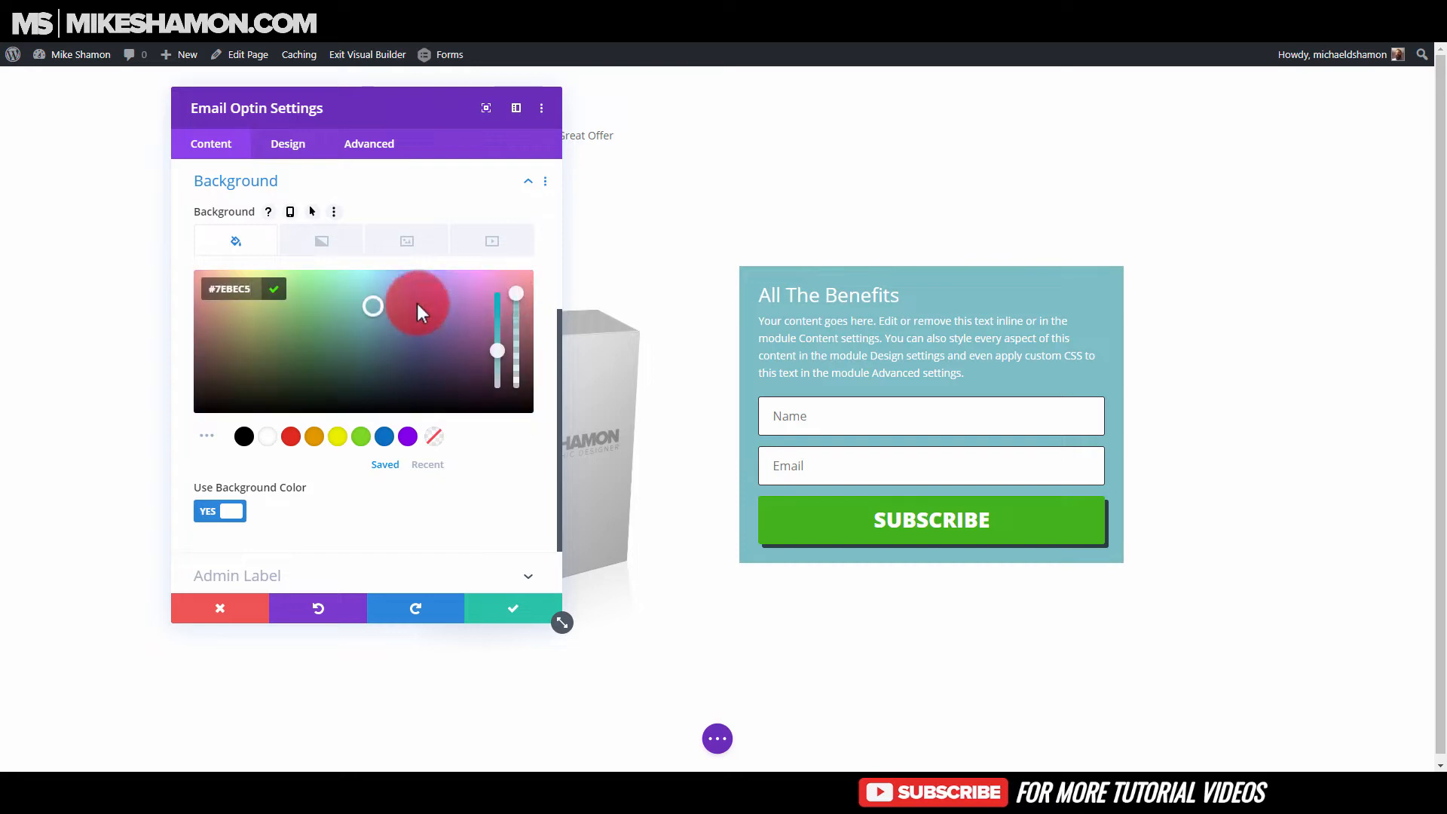
{"action": "left_click", "coordinate": [536, 258]}
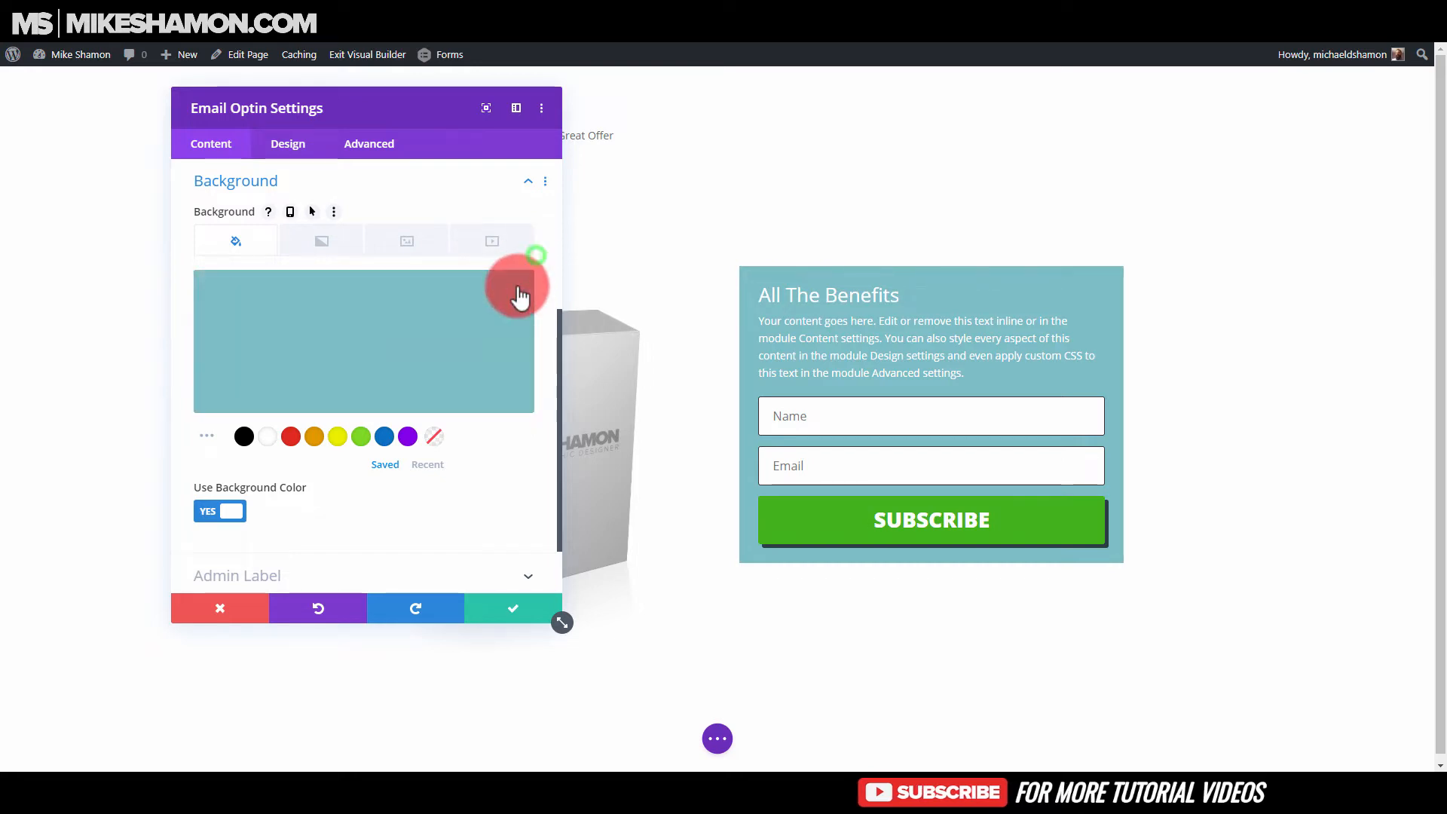
{"action": "left_click", "coordinate": [434, 436]}
- Set the optin form's text color to Dark
{"action": "left_click", "coordinate": [286, 144]}
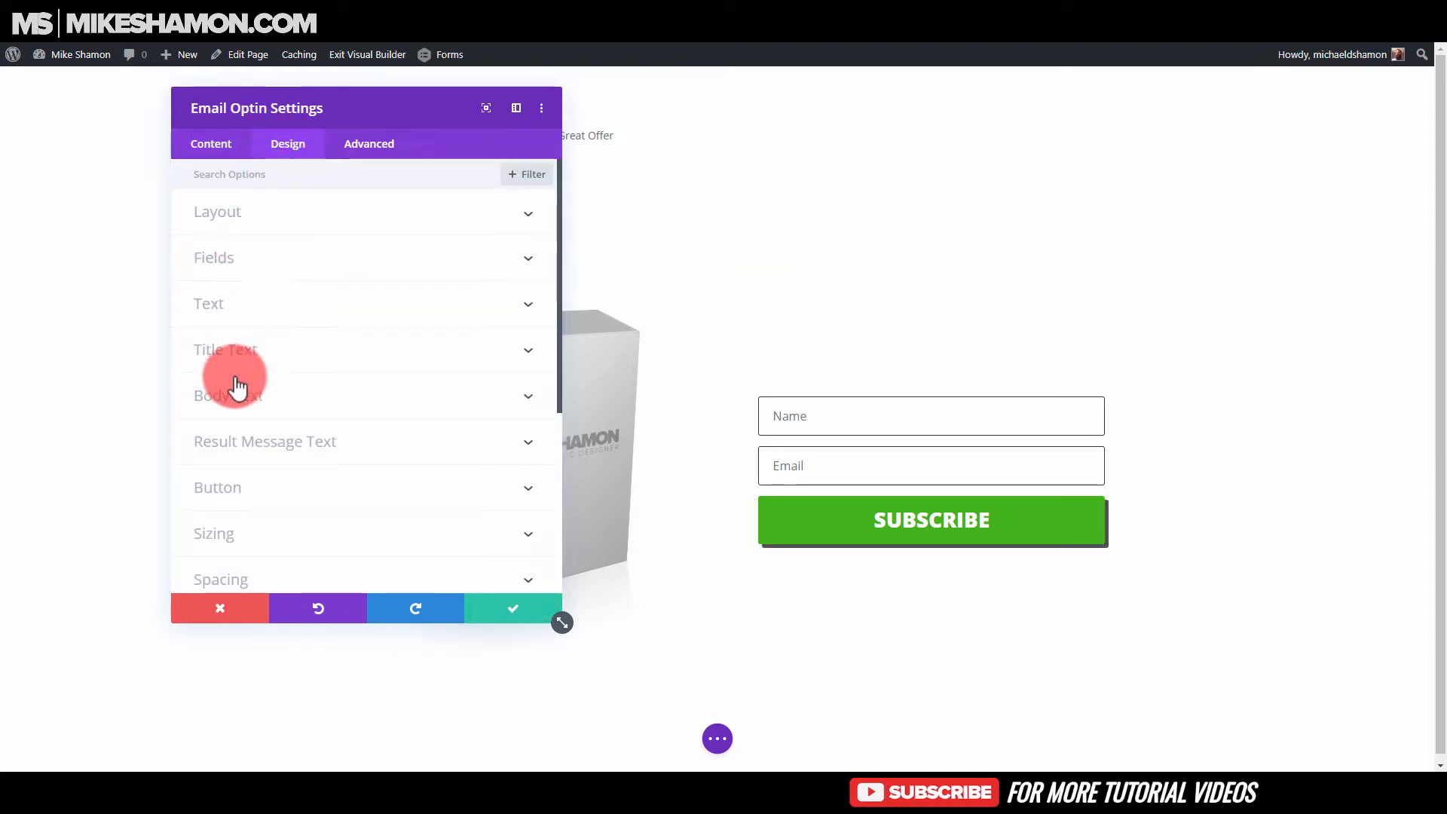
{"action": "left_click", "coordinate": [271, 304]}
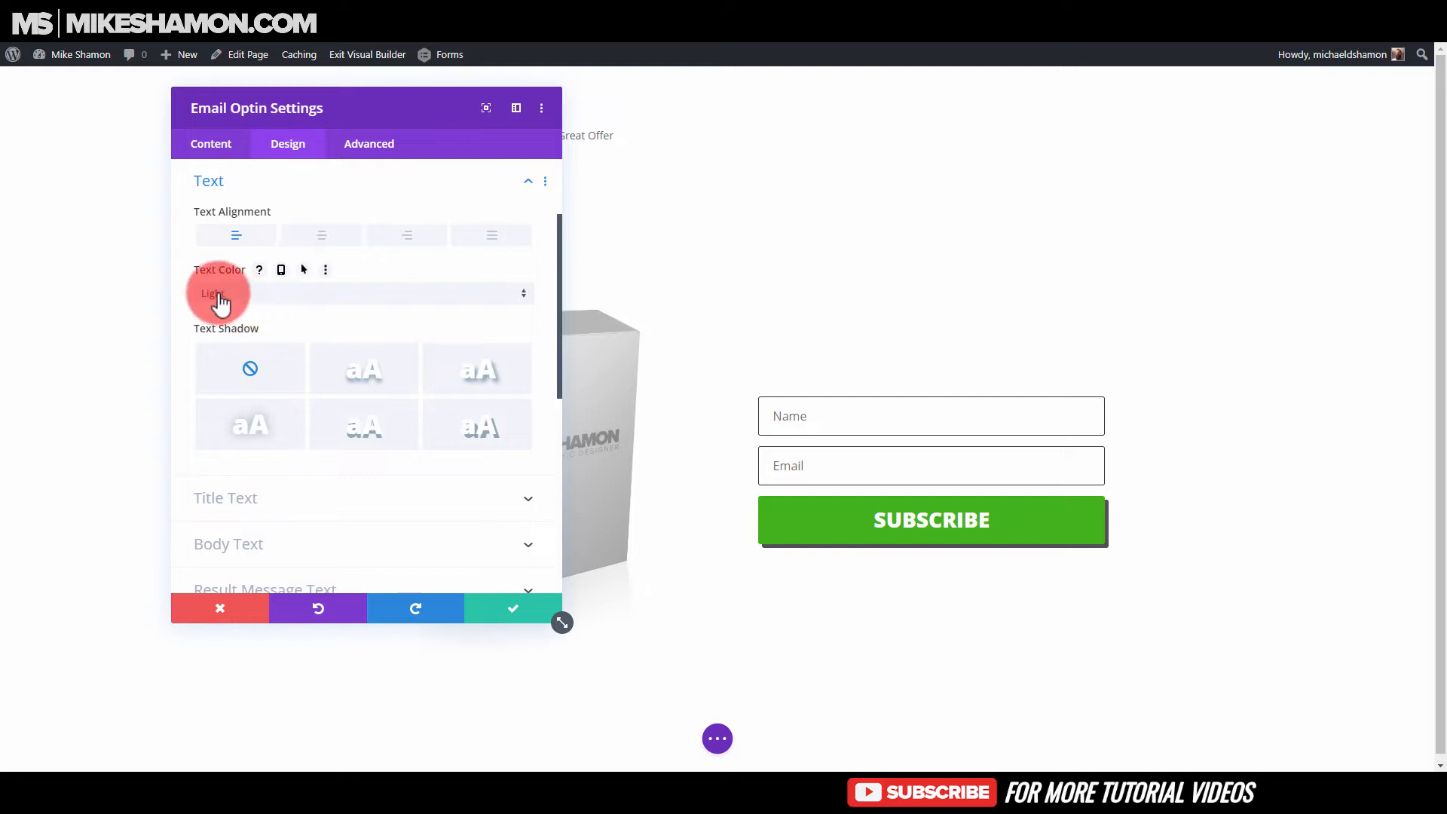
{"action": "left_click", "coordinate": [244, 300]}
{"action": "left_click", "coordinate": [233, 331]}
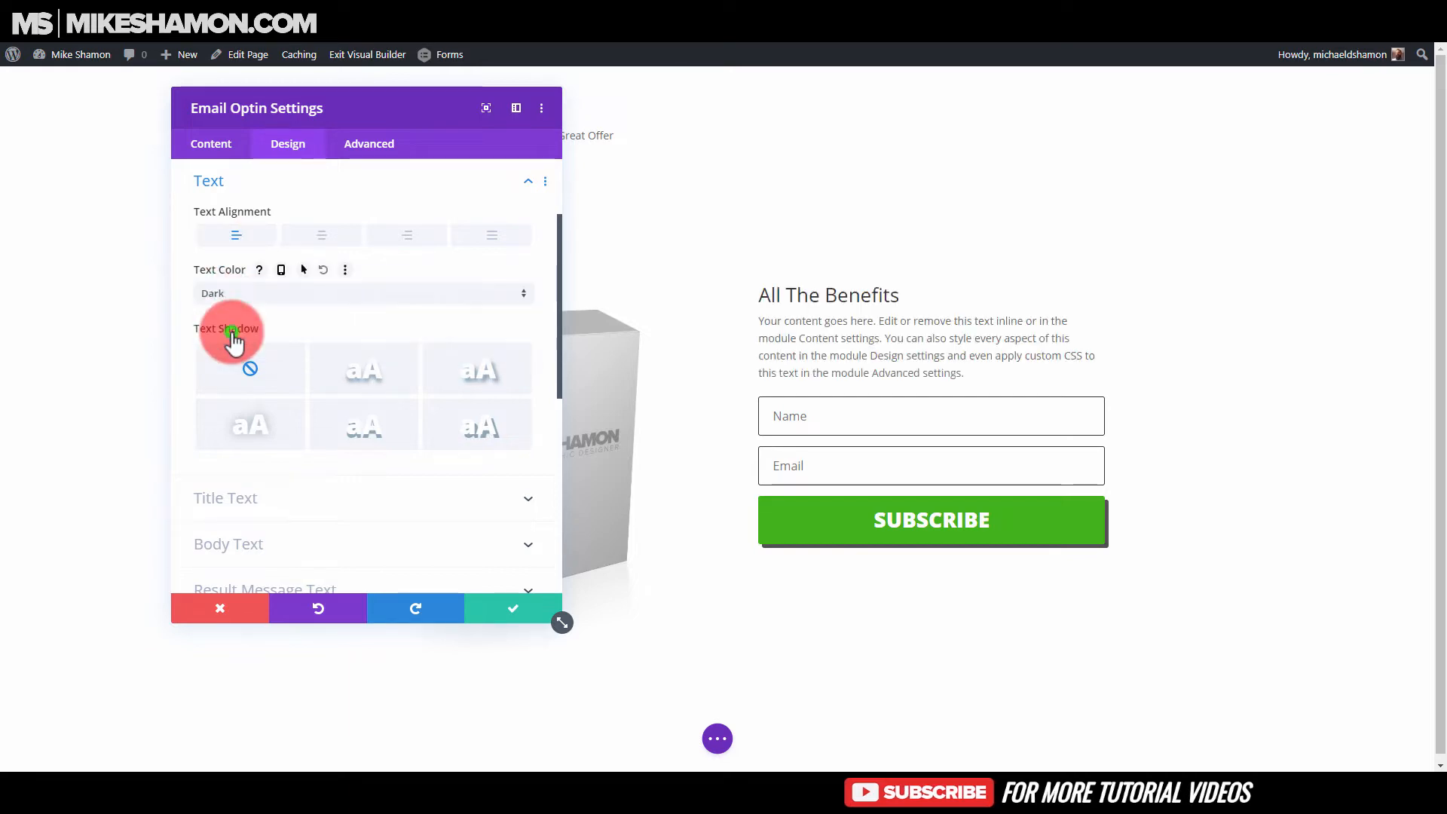
- Set the font weight of the optin form's title to Ultra Bold
{"action": "scroll", "coordinate": [324, 355], "scroll_direction": "up", "scroll_amount": 2}
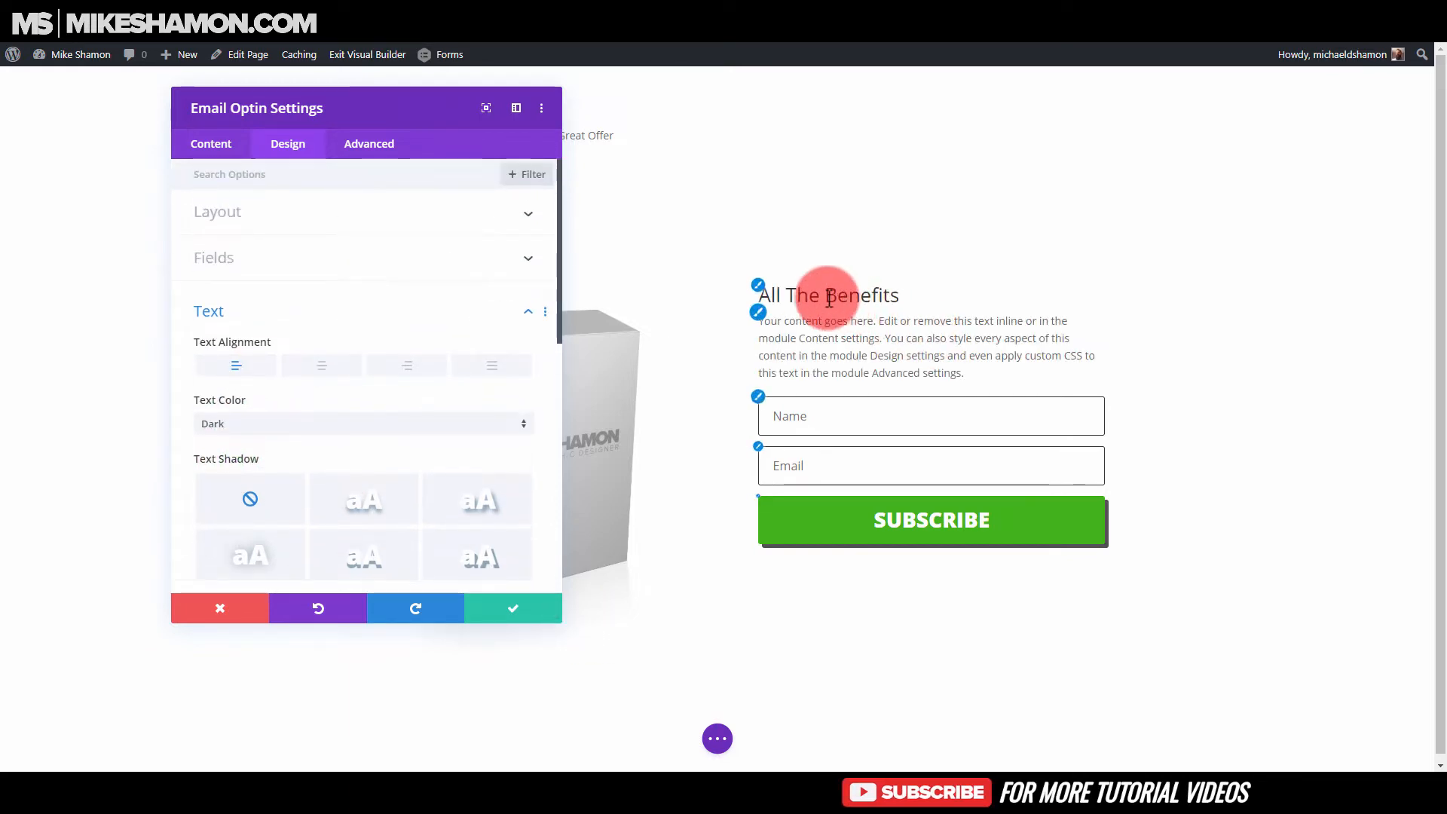
{"action": "left_click", "coordinate": [745, 298]}
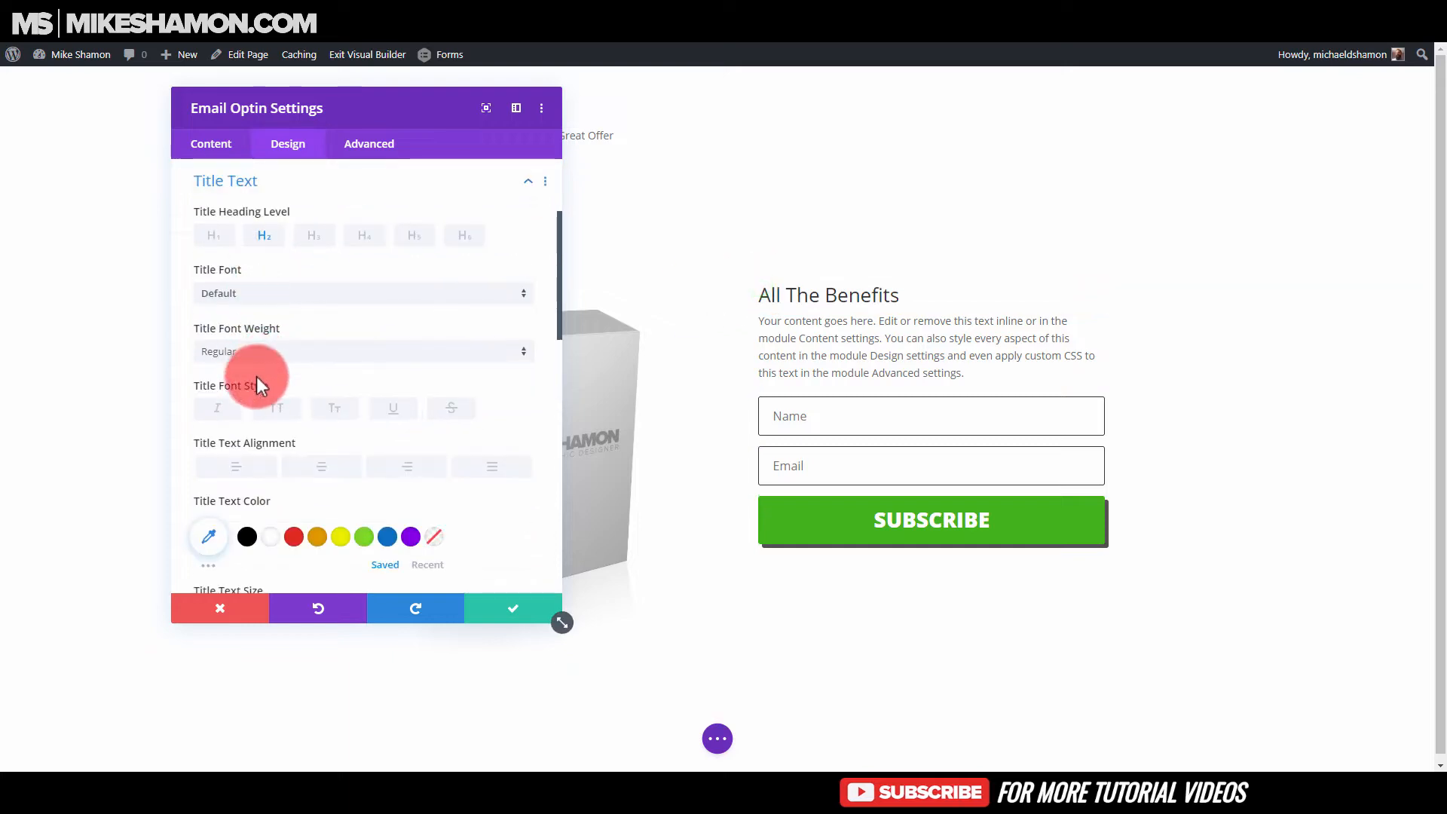
{"action": "left_click", "coordinate": [256, 355]}
{"action": "left_click", "coordinate": [247, 468]}
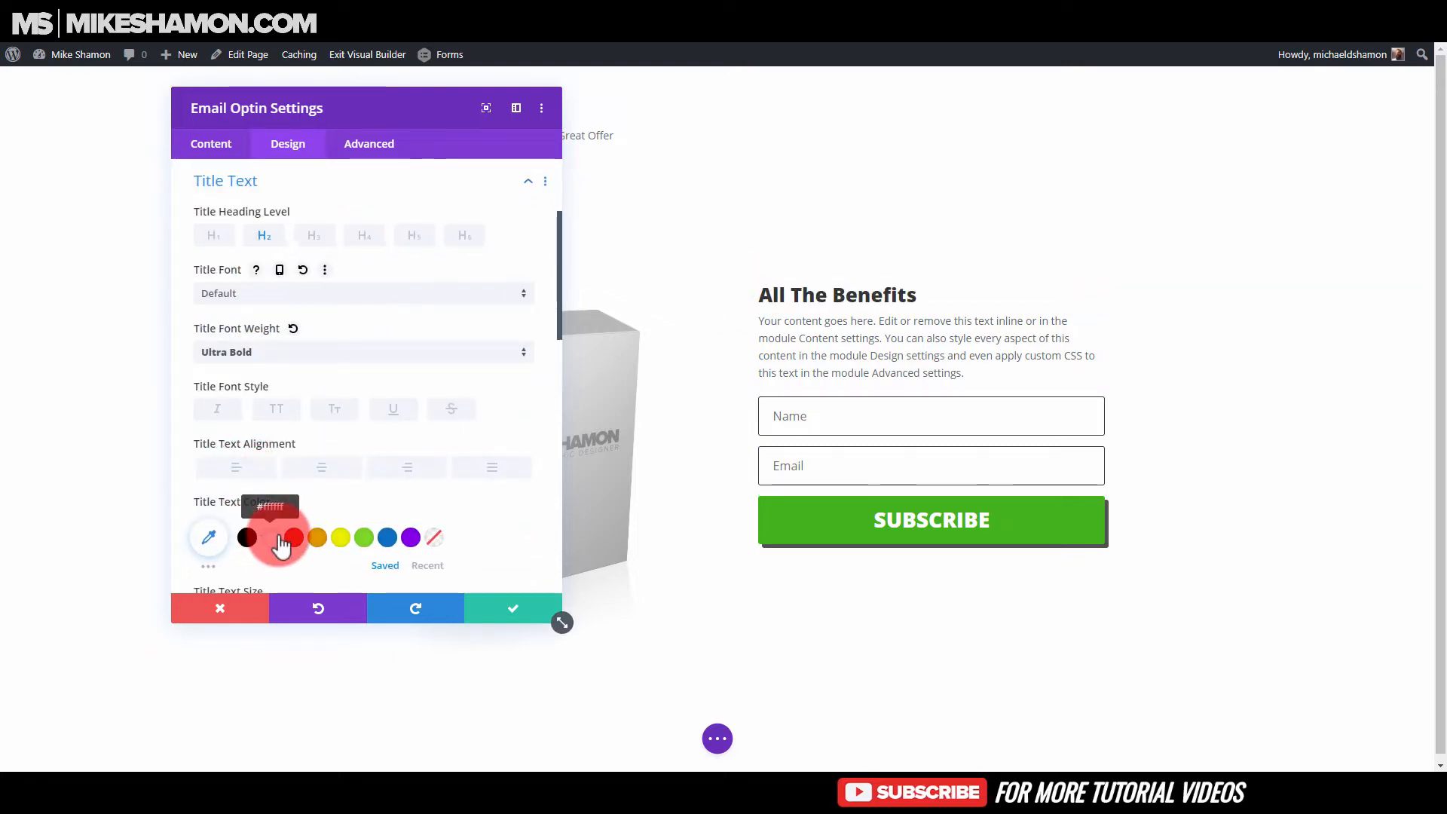
- Style the optin form's title as uppercase, centered and black, and save the module settings
{"action": "left_click", "coordinate": [271, 538]}
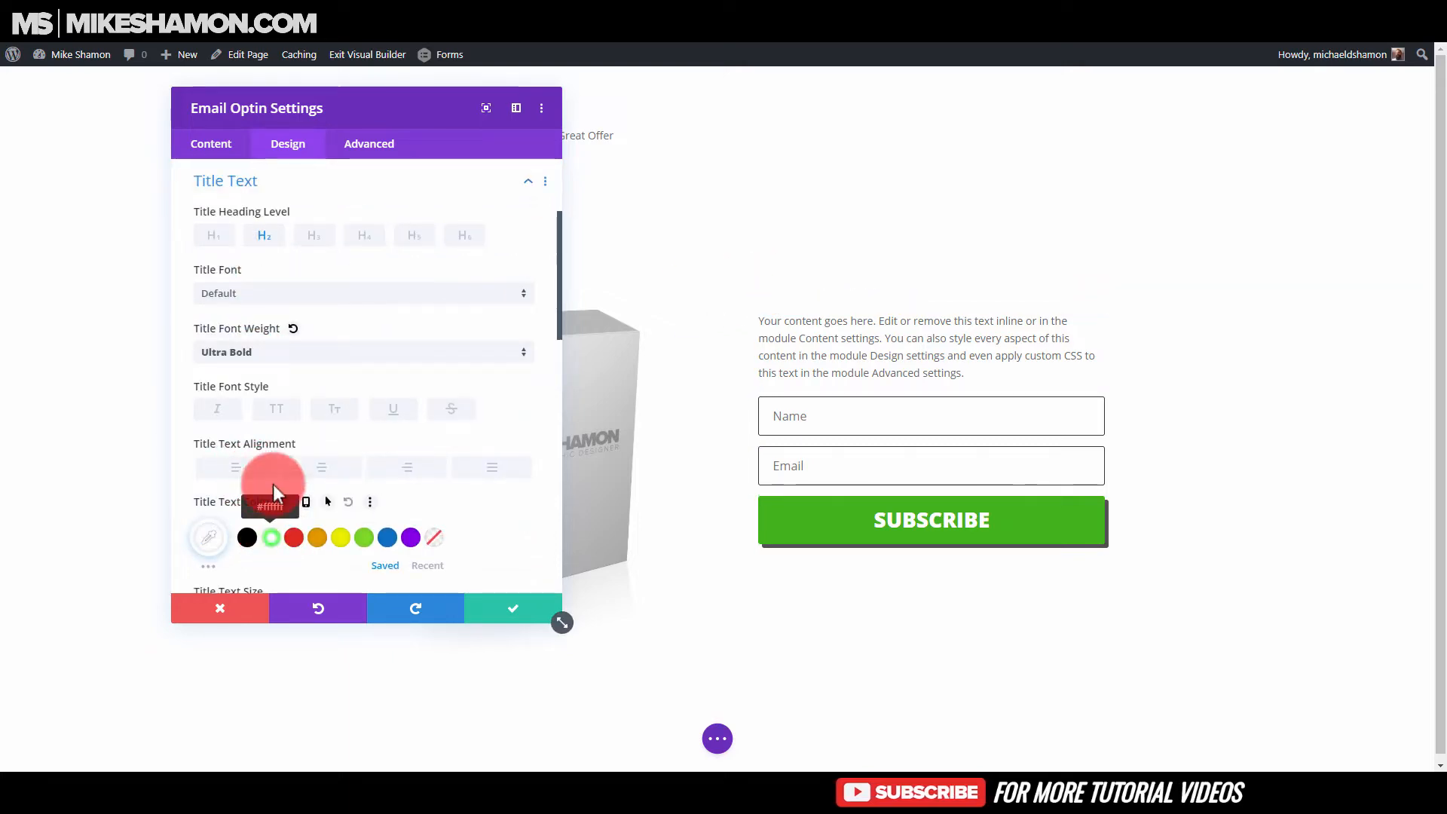
{"action": "left_click", "coordinate": [282, 411]}
{"action": "left_click", "coordinate": [321, 468]}
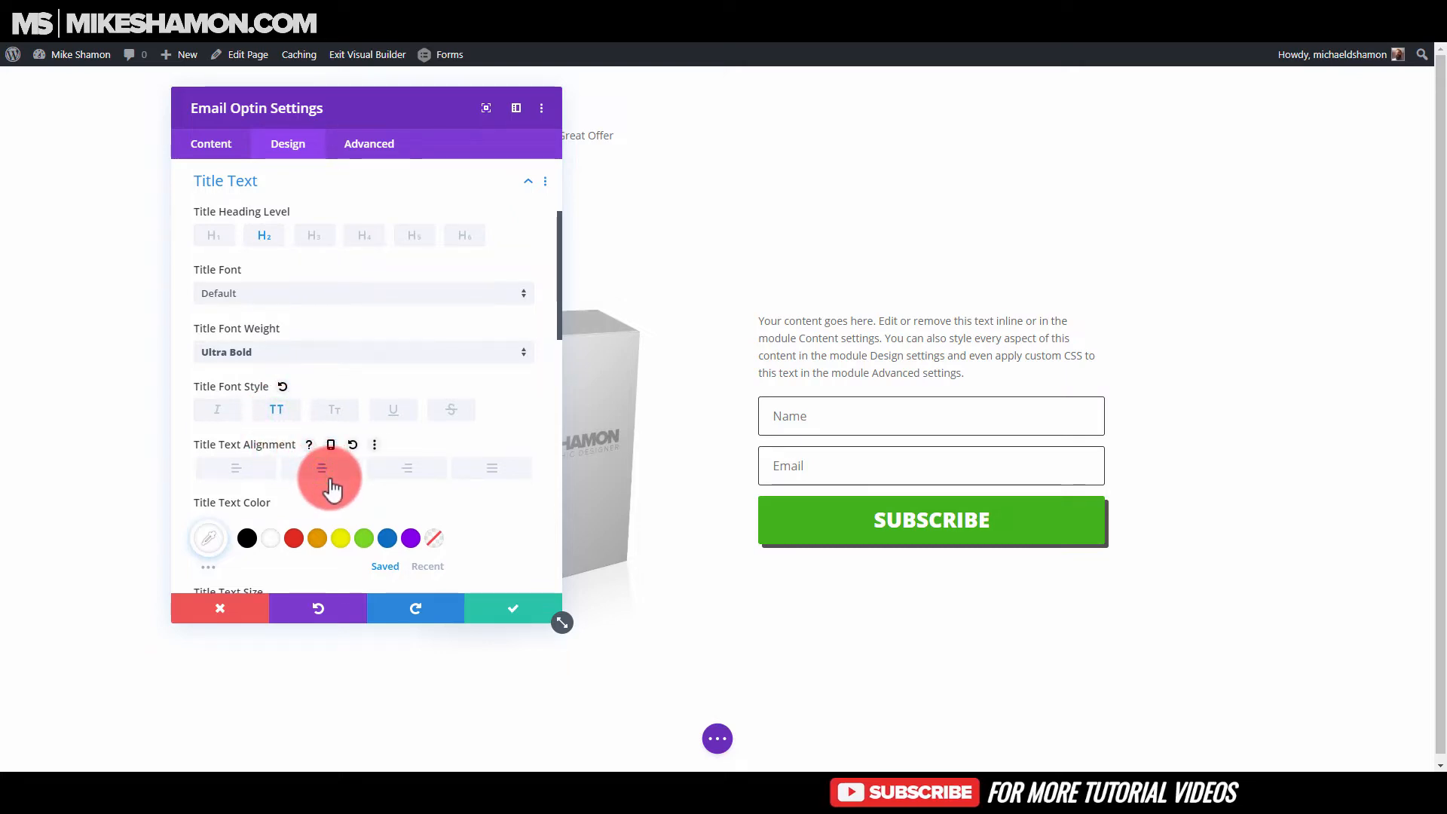
{"action": "left_click", "coordinate": [512, 612]}
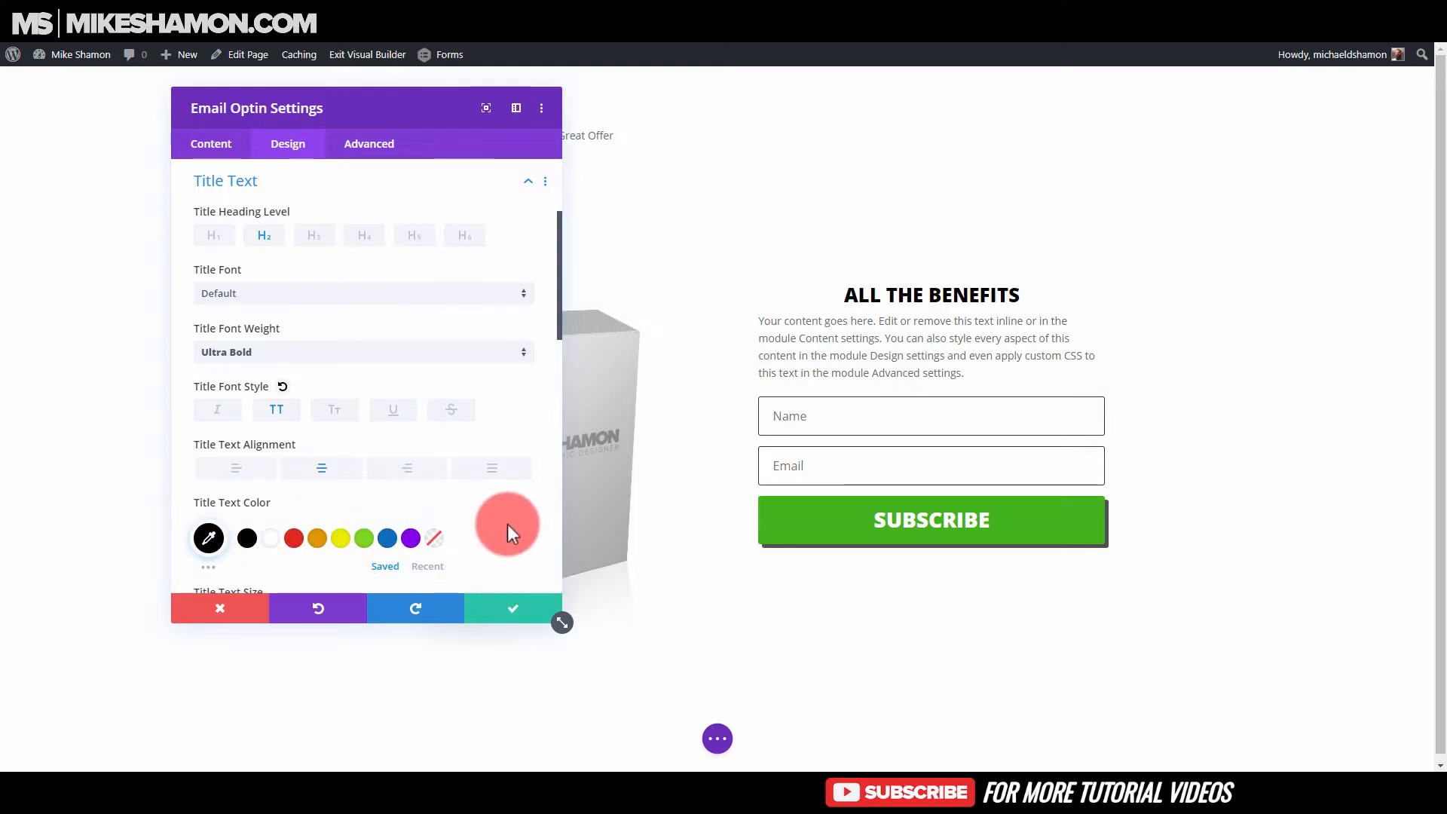
{"action": "left_click", "coordinate": [512, 606]}
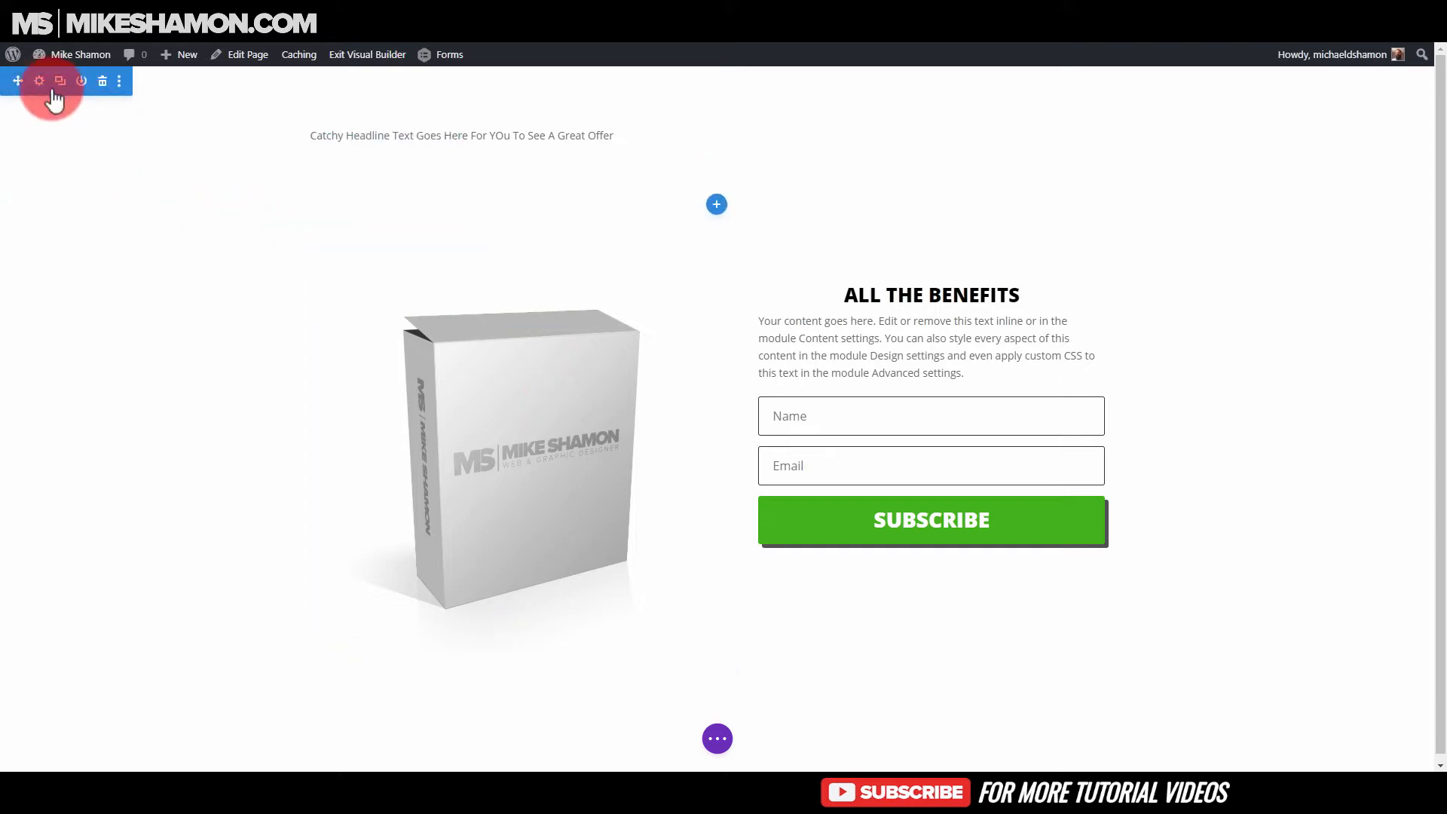
- Open the background settings of the section containing the headline and pick grey #999999 as its background color
{"action": "left_click", "coordinate": [38, 81]}
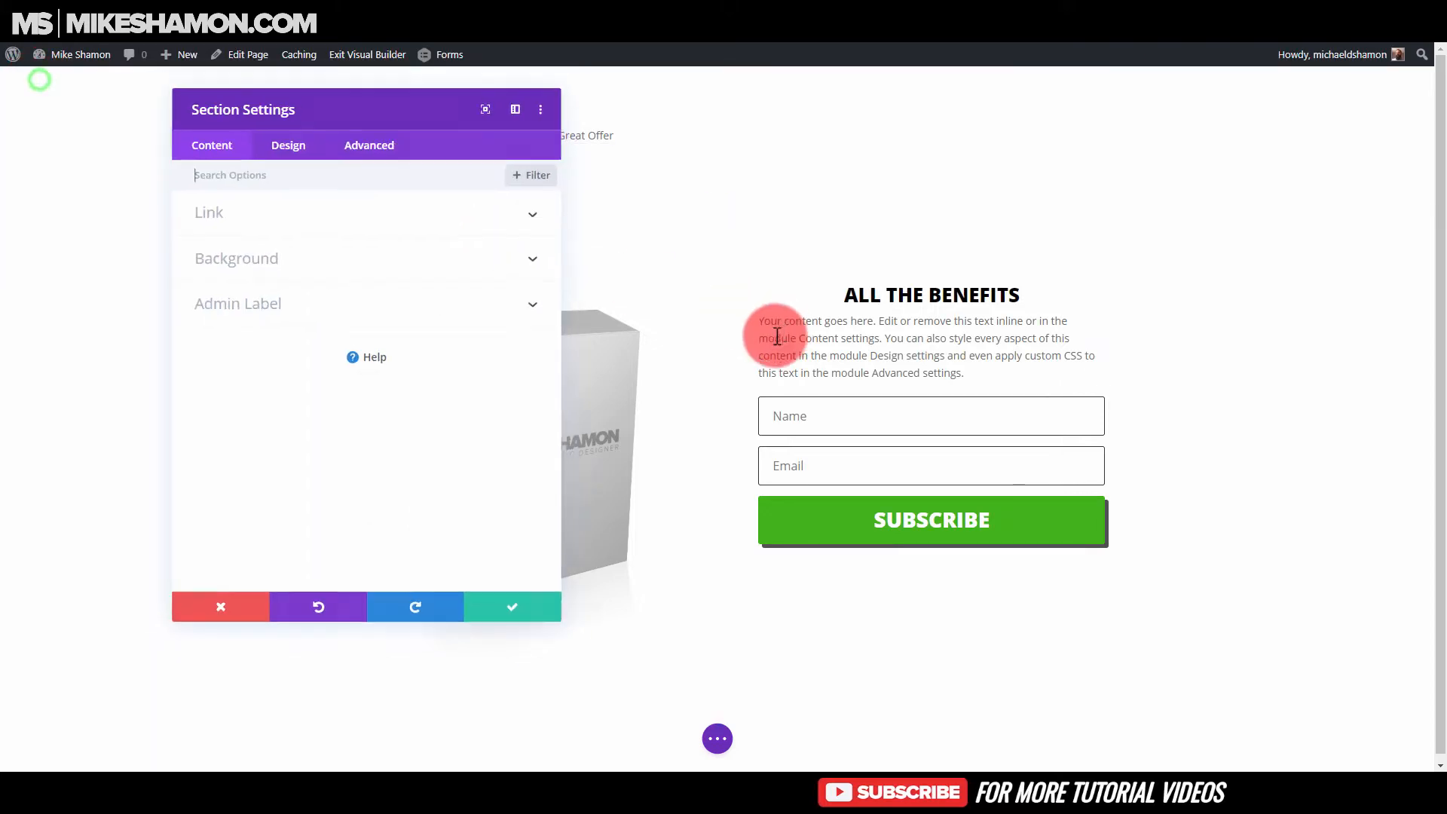
{"action": "left_click", "coordinate": [242, 254]}
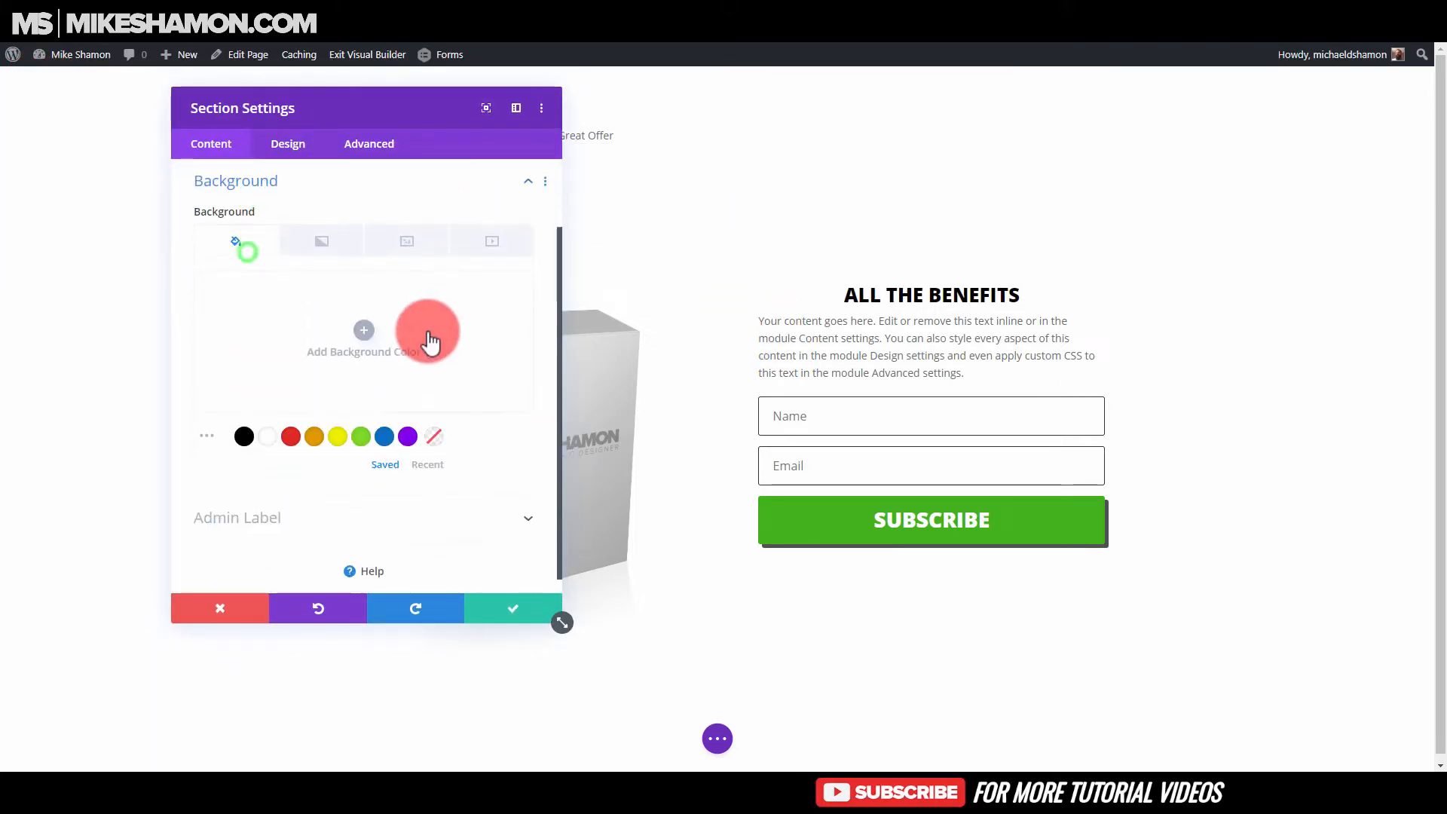
{"action": "left_click", "coordinate": [296, 341]}
{"action": "left_click", "coordinate": [370, 330]}
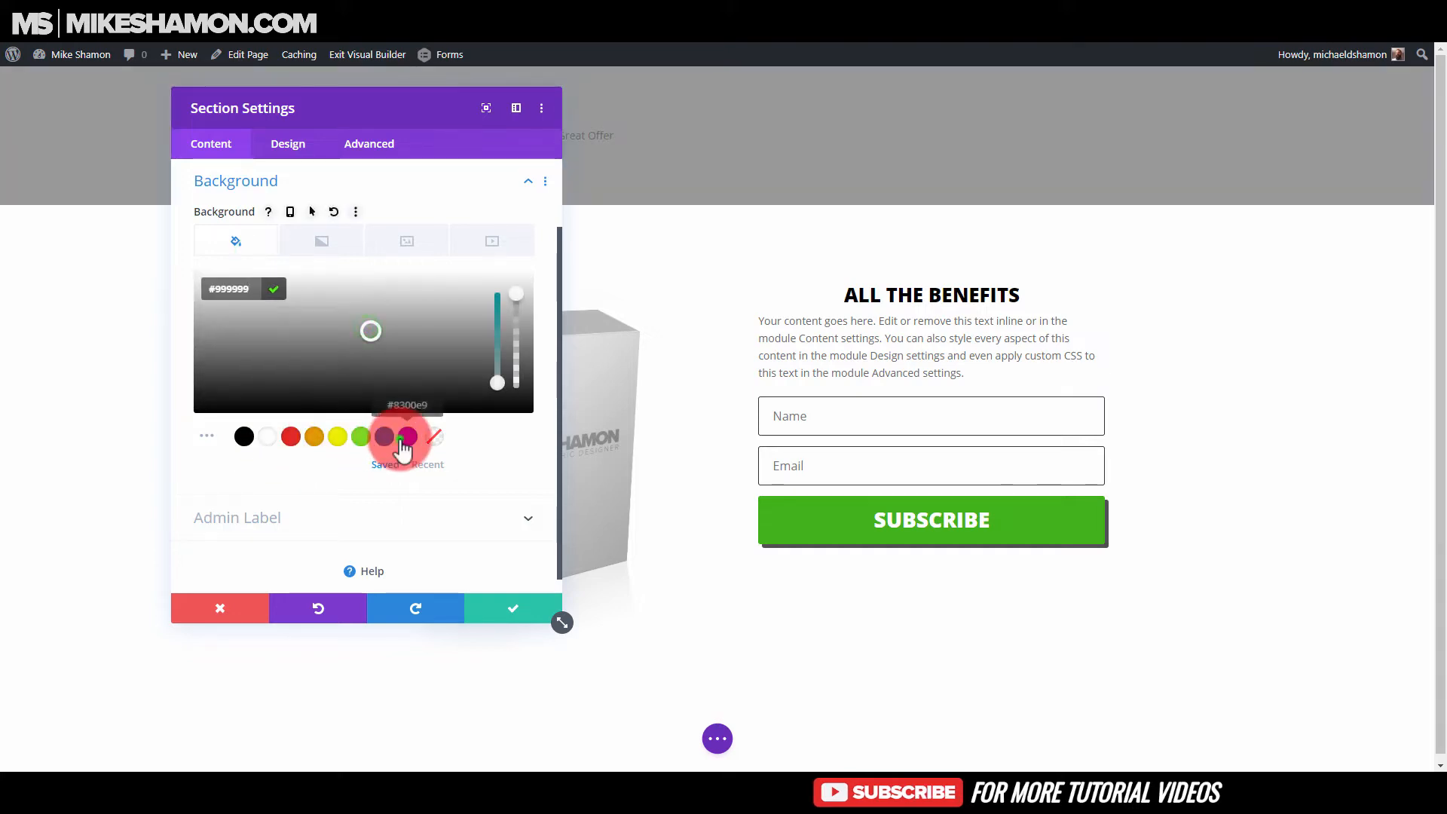
- Try purple and blue background colors on the headline section
{"action": "left_click", "coordinate": [405, 437]}
{"action": "left_click", "coordinate": [387, 434]}
{"action": "left_click", "coordinate": [284, 332]}
{"action": "left_click_drag", "start_coordinate": [391, 307], "coordinate": [389, 358]}
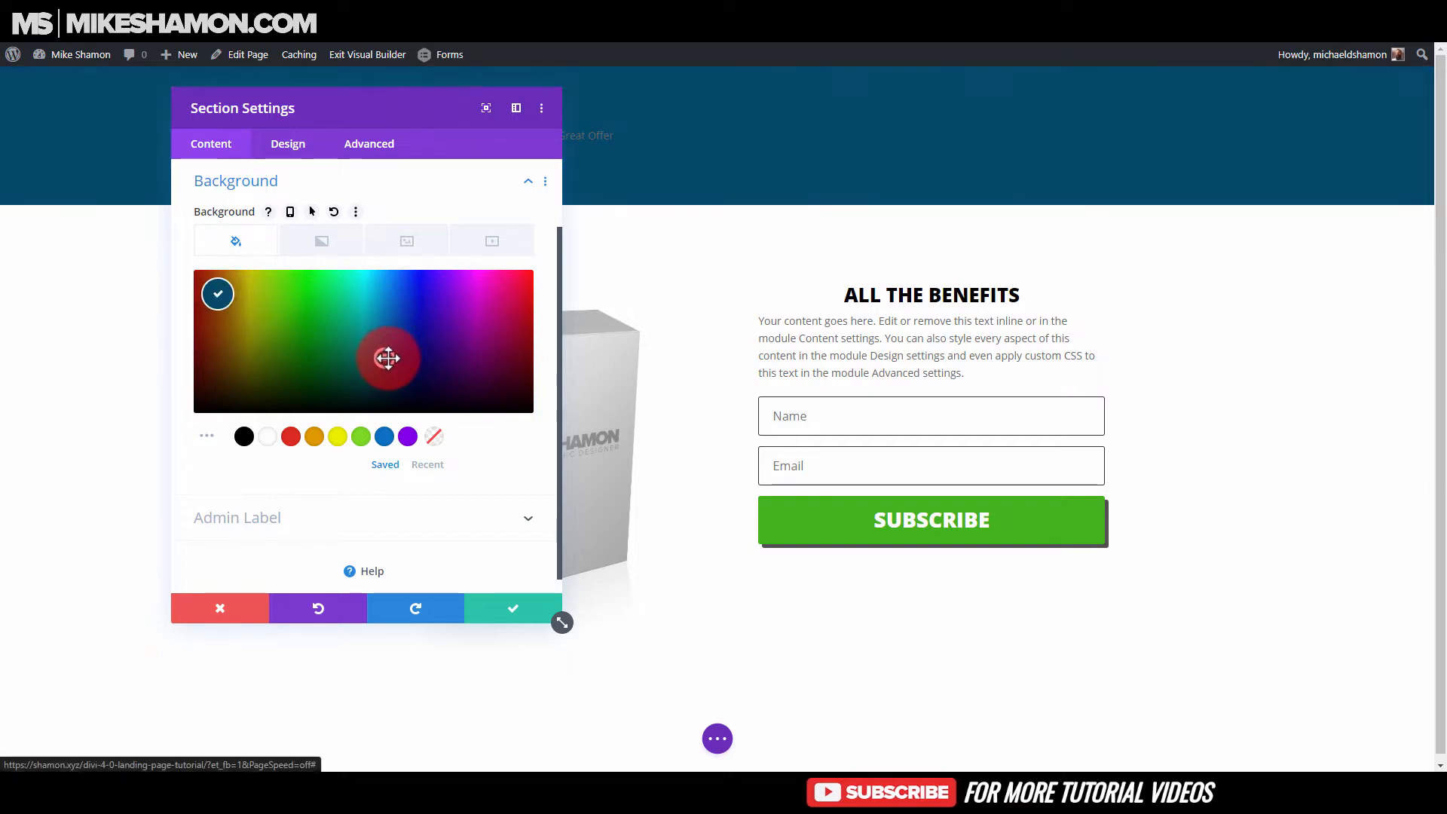
- Set the headline section's background color to dark grey #5e5e5e, copy the hex code and save the section
{"action": "left_click", "coordinate": [243, 437]}
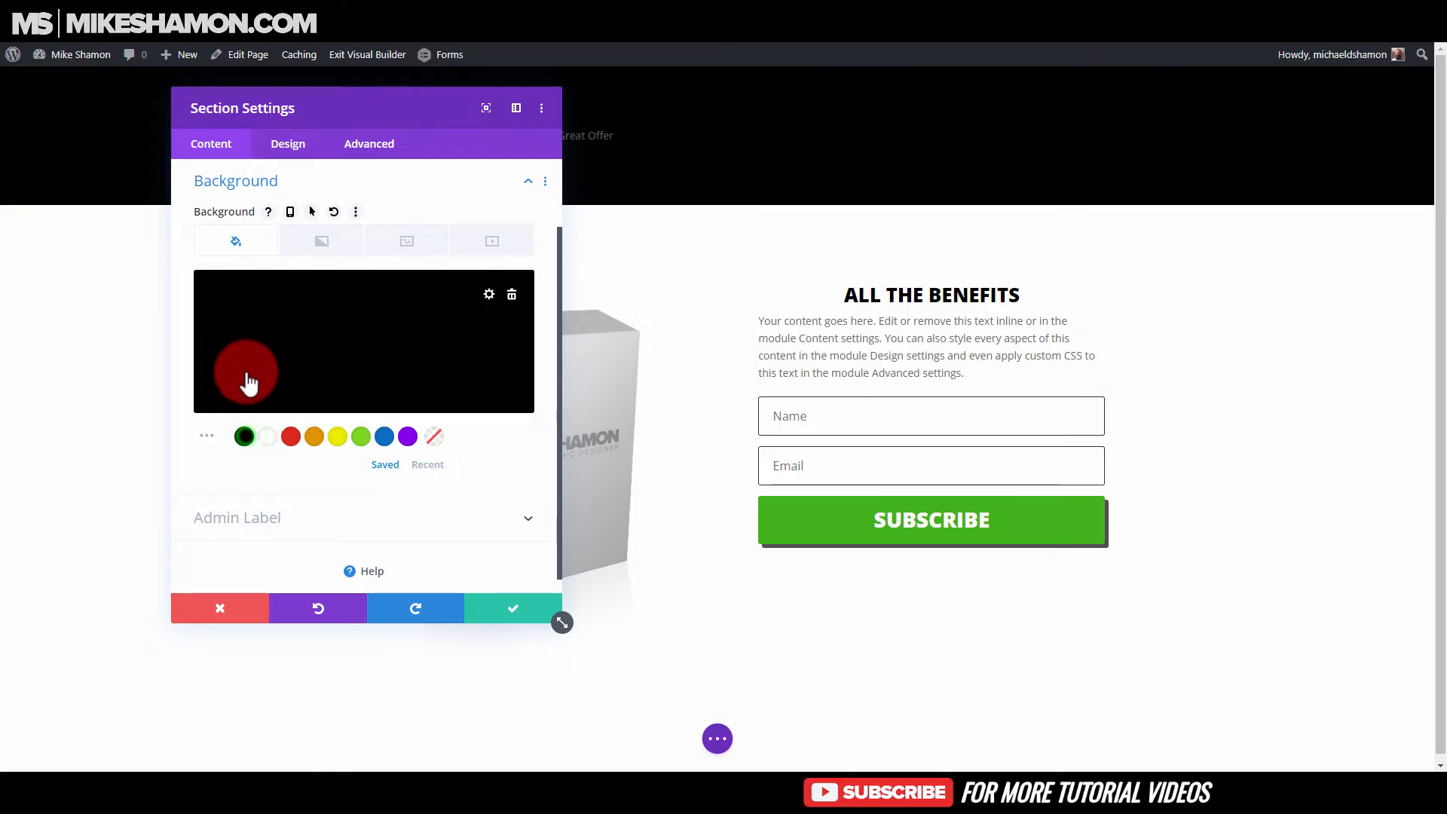
{"action": "left_click_drag", "start_coordinate": [209, 343], "coordinate": [188, 359]}
{"action": "left_click", "coordinate": [189, 360]}
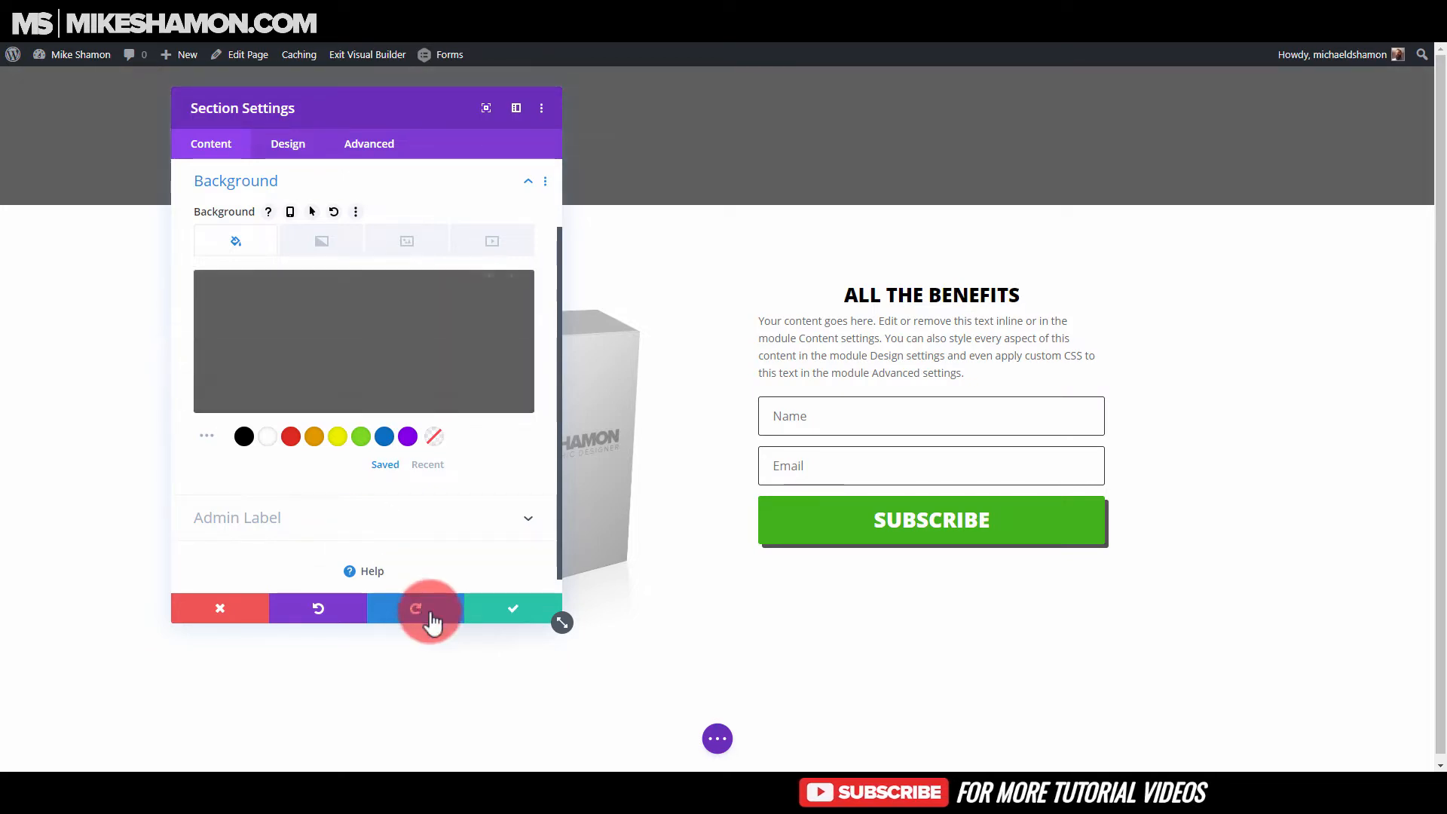
{"action": "left_click", "coordinate": [300, 297]}
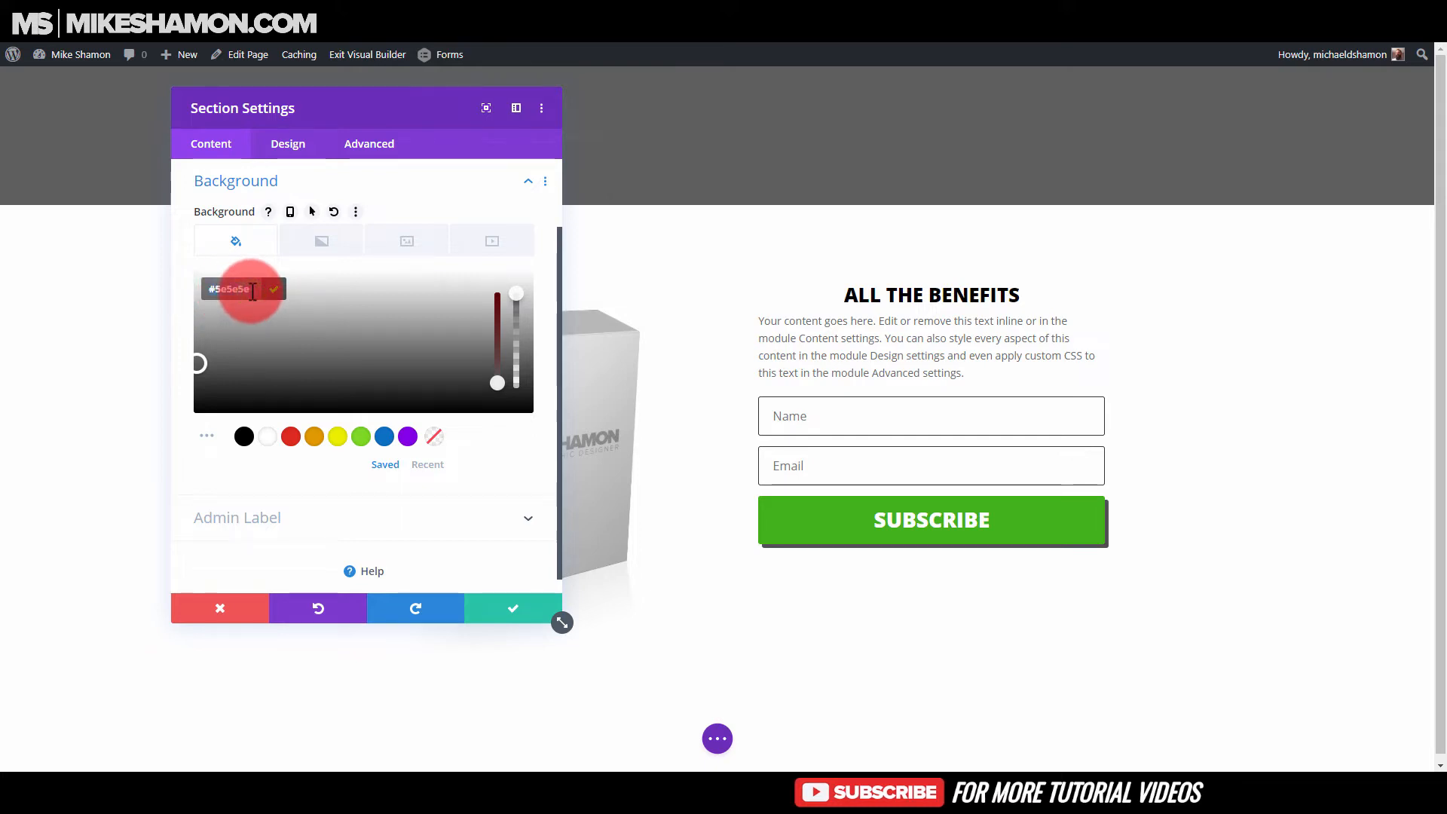
{"action": "left_click", "coordinate": [509, 611]}
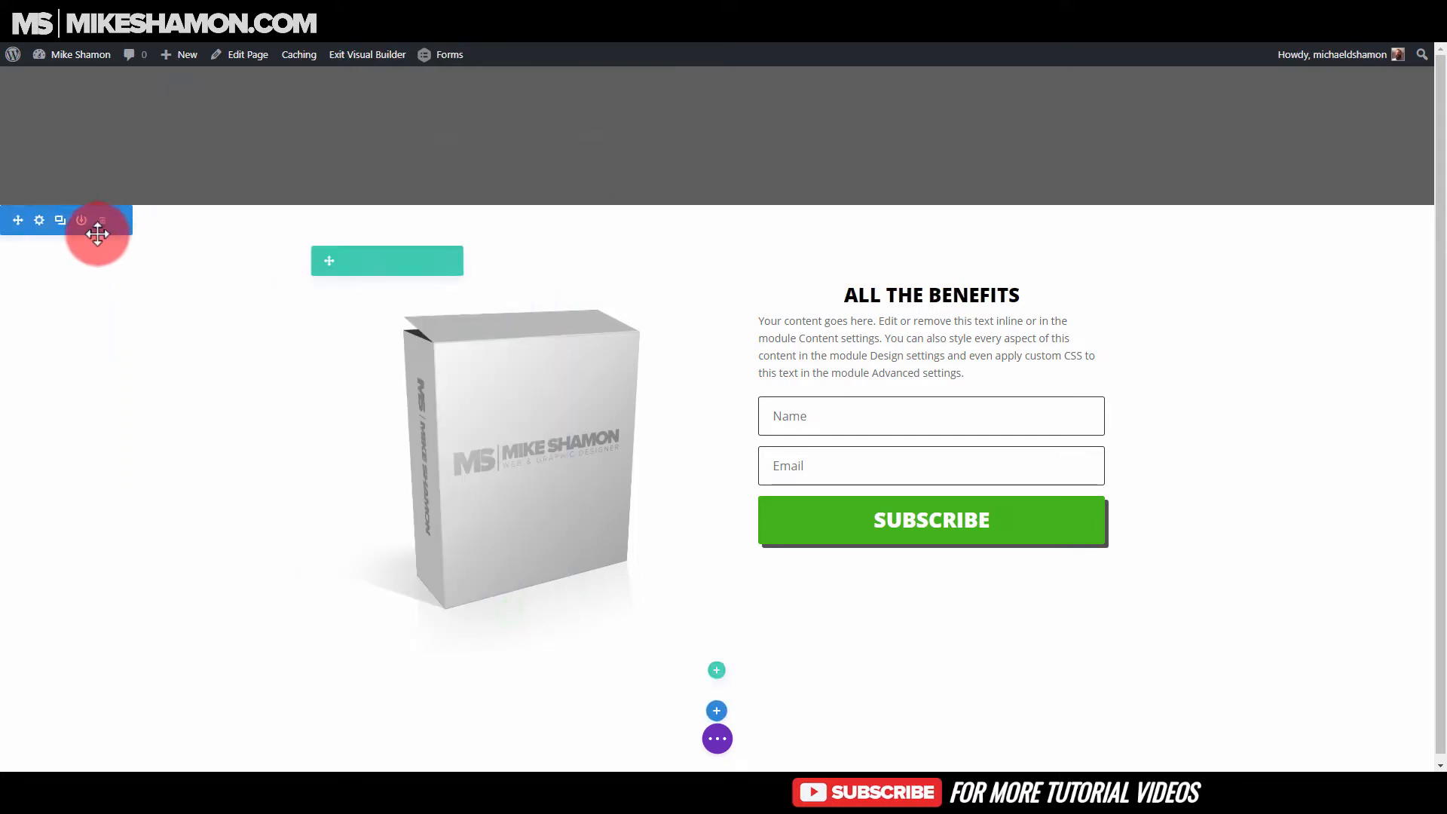
- Give the section with the product box and optin form the background color #5e5e5e and save it
{"action": "left_click", "coordinate": [39, 220]}
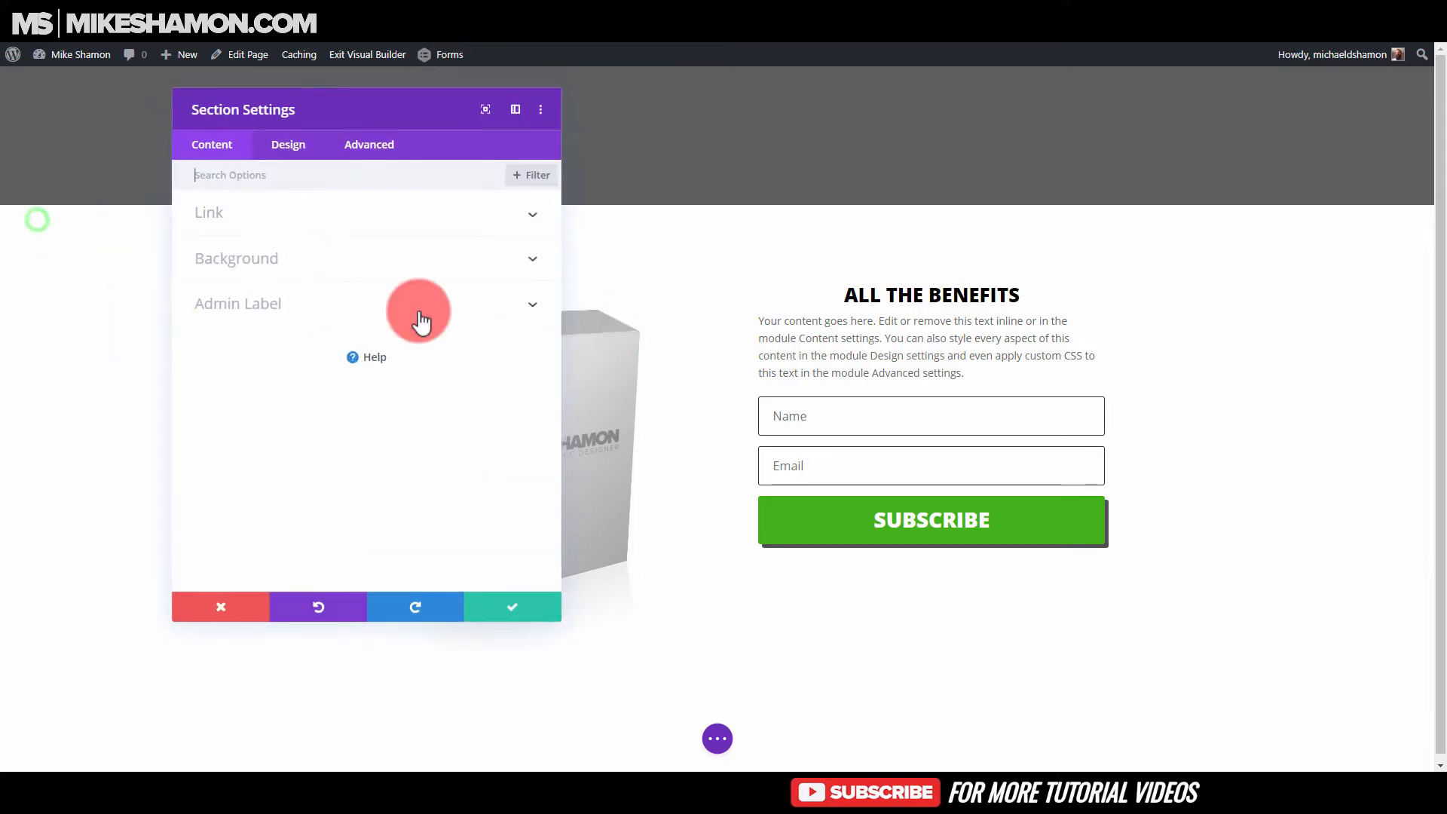
{"action": "left_click", "coordinate": [257, 257]}
{"action": "left_click", "coordinate": [313, 351]}
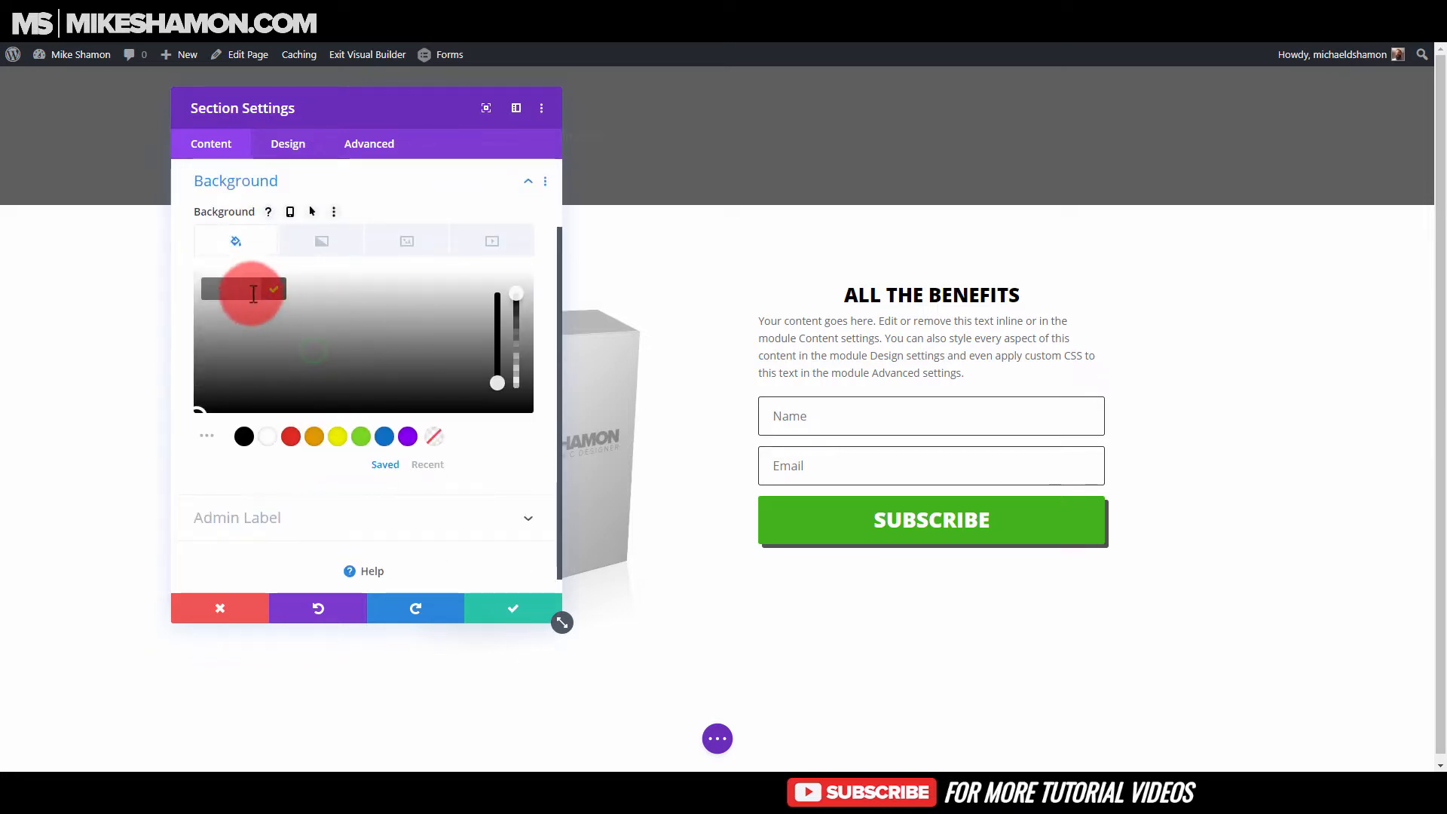
{"action": "key", "text": "ctrl+v"}
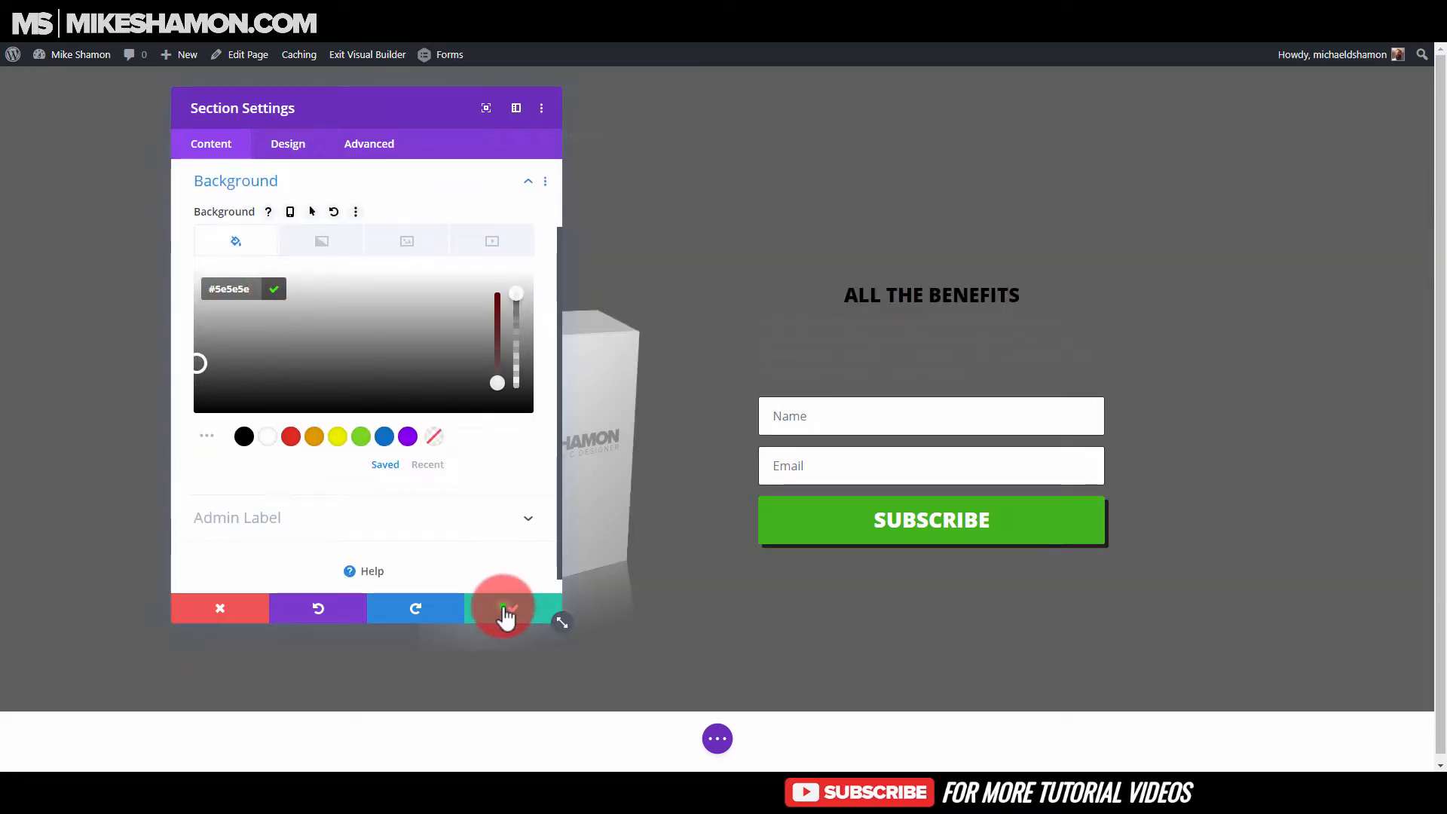
{"action": "left_click", "coordinate": [509, 608]}
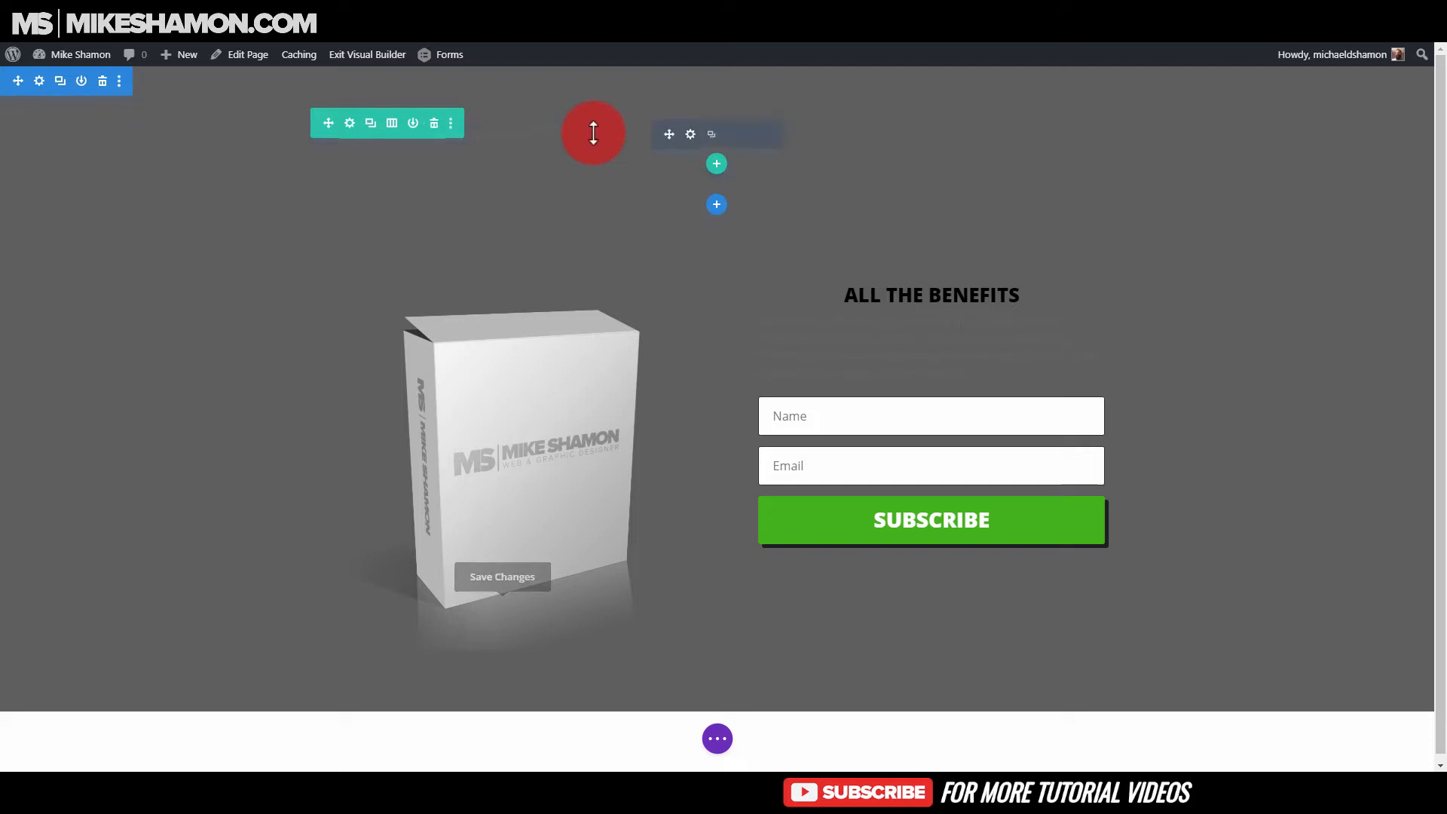
- Set the headline text module's font weight to Ultra Bold and its text color to white
{"action": "left_click", "coordinate": [693, 134]}
{"action": "left_click_drag", "start_coordinate": [295, 115], "coordinate": [167, 112]}
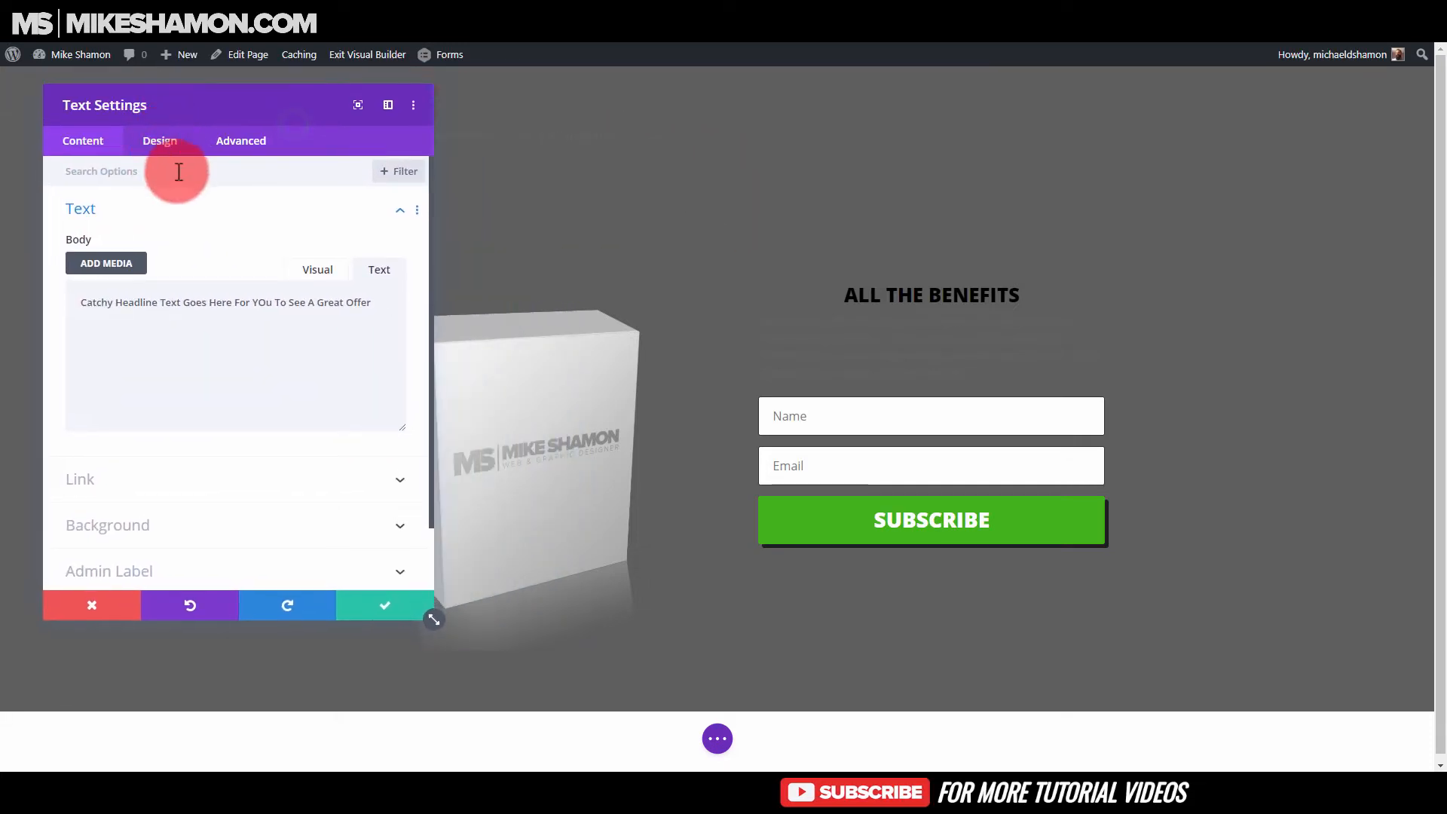
{"action": "left_click", "coordinate": [159, 141]}
{"action": "left_click_drag", "start_coordinate": [418, 606], "coordinate": [388, 536]}
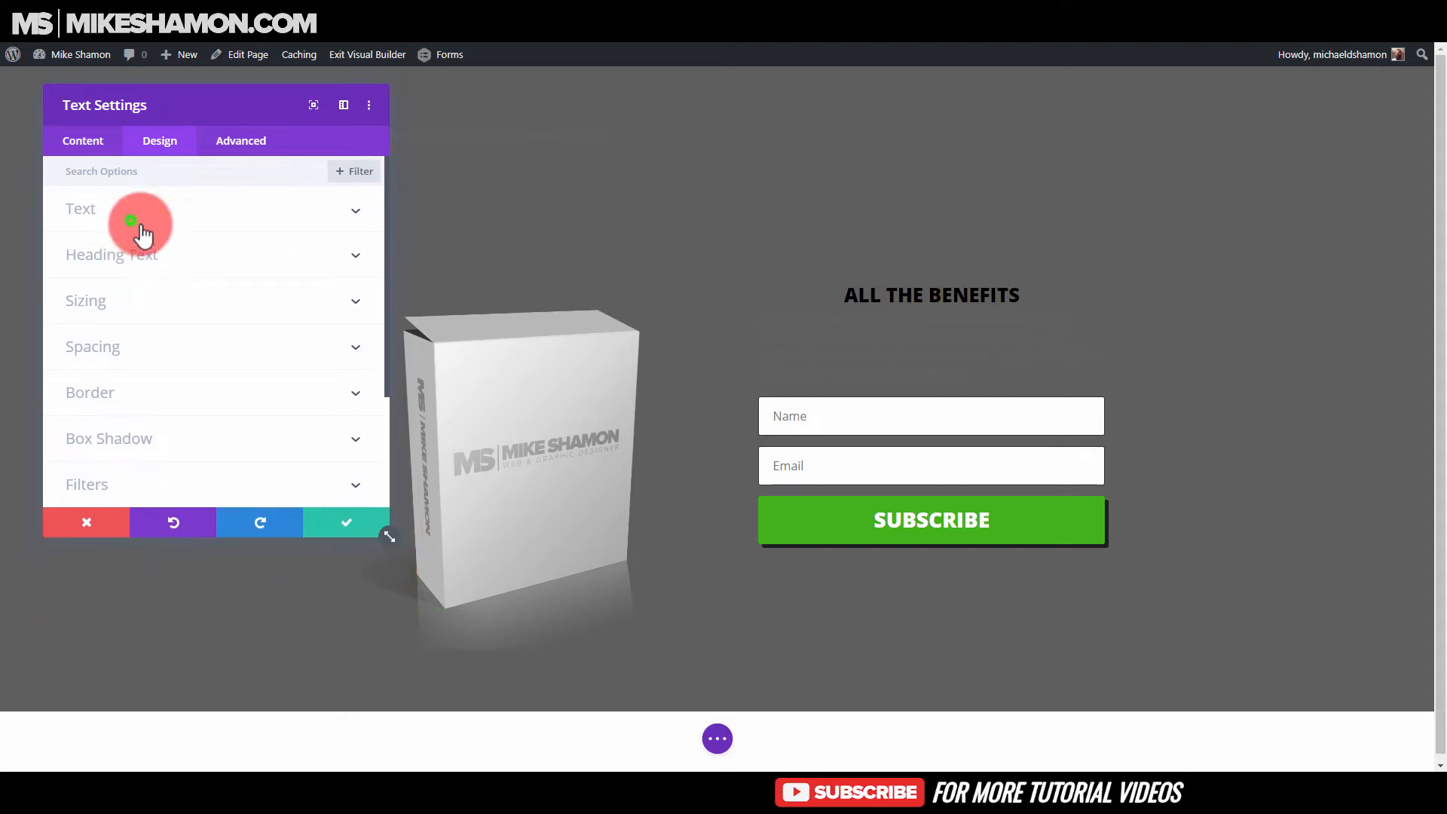
{"action": "left_click", "coordinate": [143, 222]}
{"action": "scroll", "coordinate": [128, 339], "scroll_direction": "down", "scroll_amount": 2}
{"action": "left_click", "coordinate": [113, 251]}
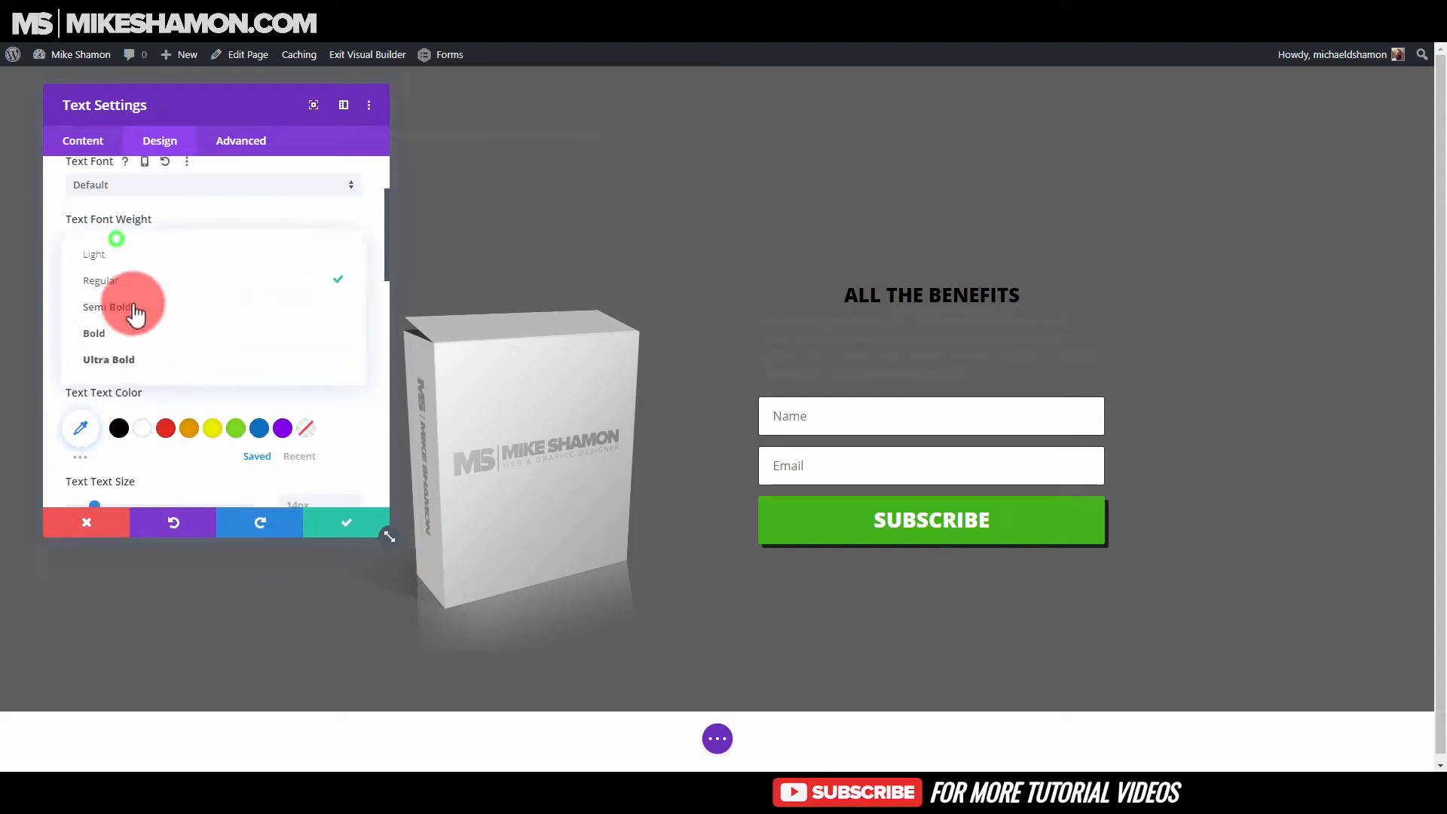
{"action": "left_click", "coordinate": [120, 360]}
{"action": "left_click", "coordinate": [130, 460]}
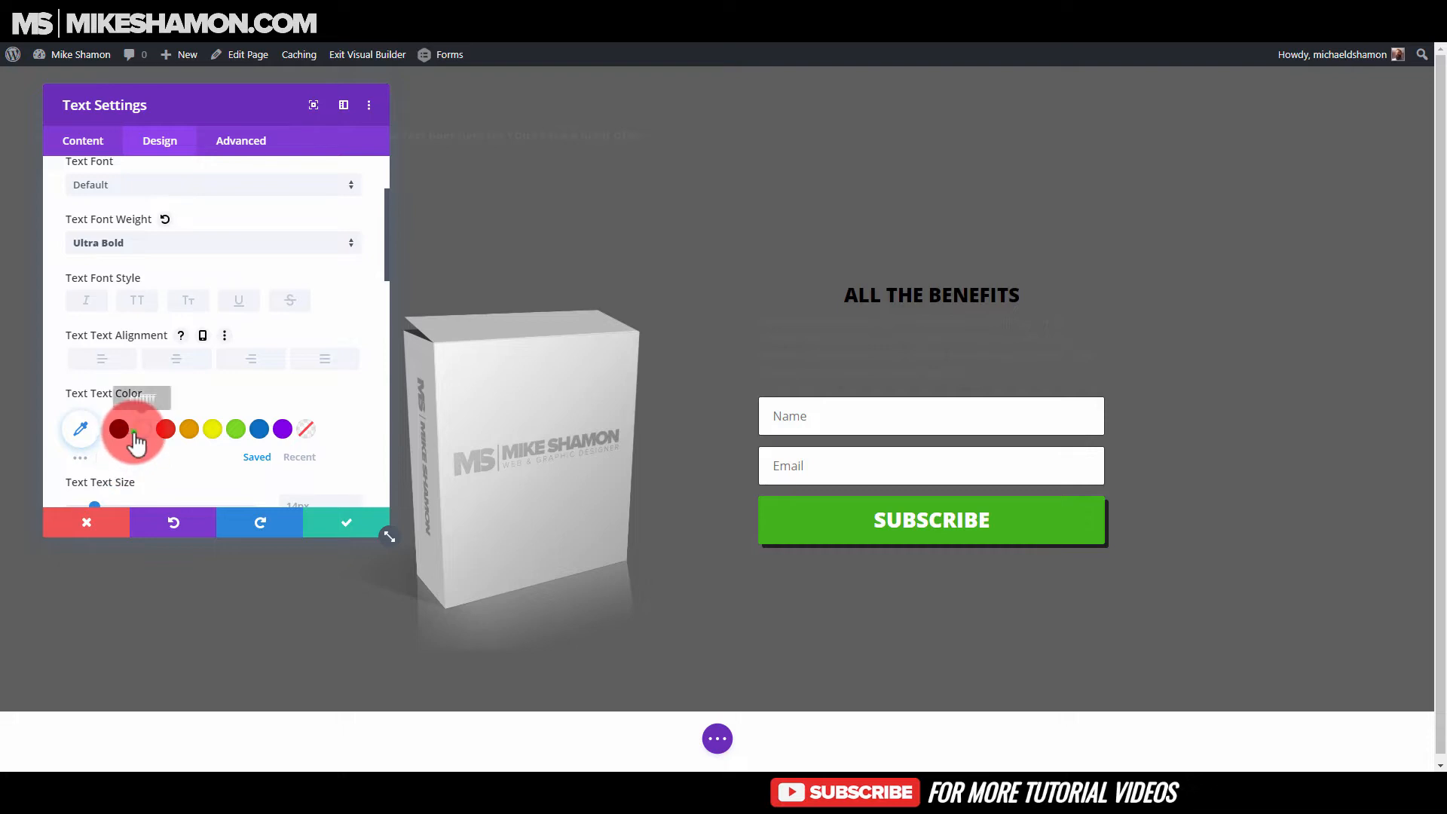
{"action": "left_click", "coordinate": [135, 431]}
- Set the headline's text size to 38px and its line height to 1.2em
{"action": "scroll", "coordinate": [200, 385], "scroll_direction": "down", "scroll_amount": 3}
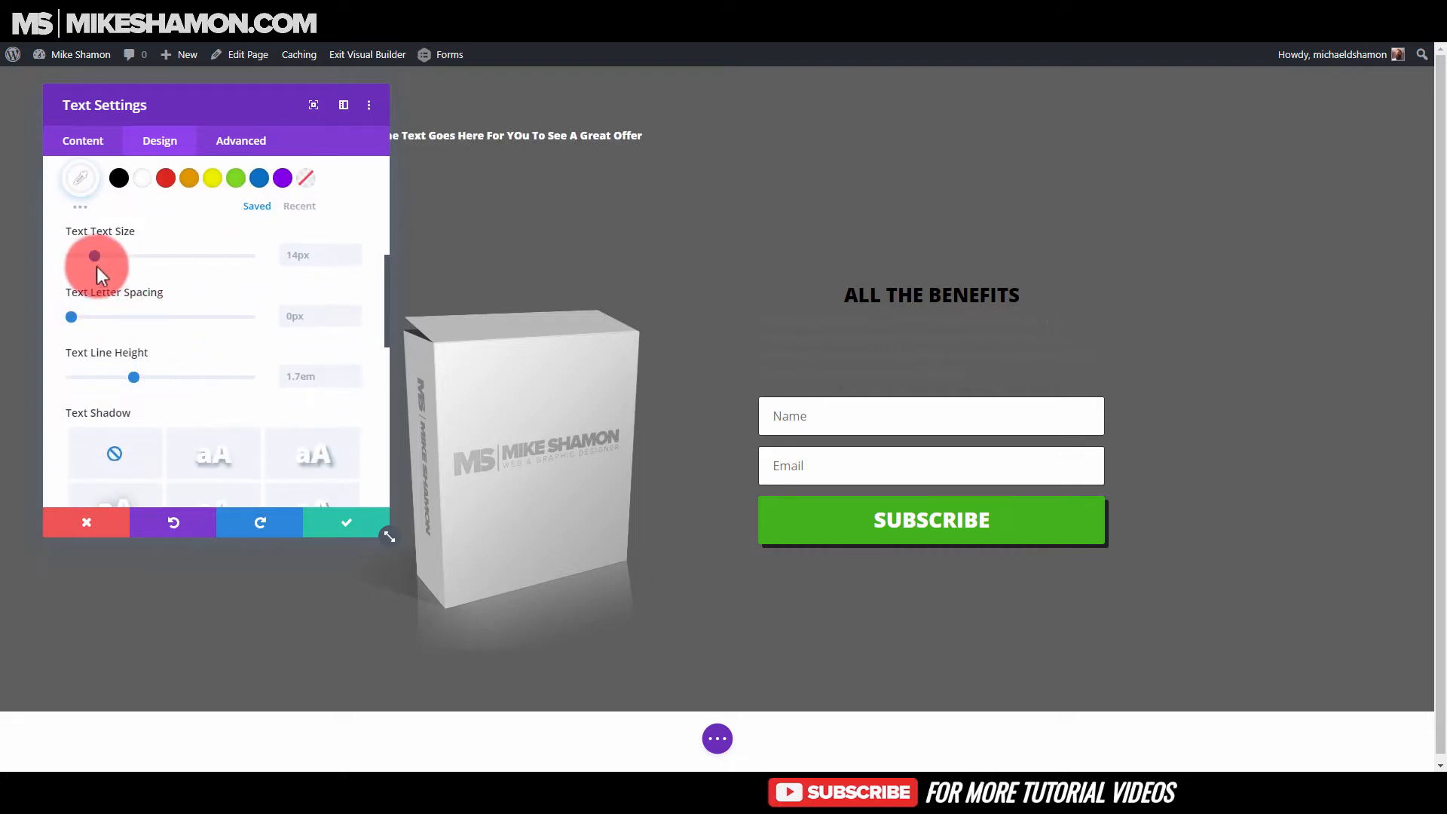
{"action": "left_click_drag", "start_coordinate": [96, 265], "coordinate": [137, 259]}
{"action": "left_click", "coordinate": [133, 386]}
{"action": "left_click_drag", "start_coordinate": [133, 372], "coordinate": [89, 370]}
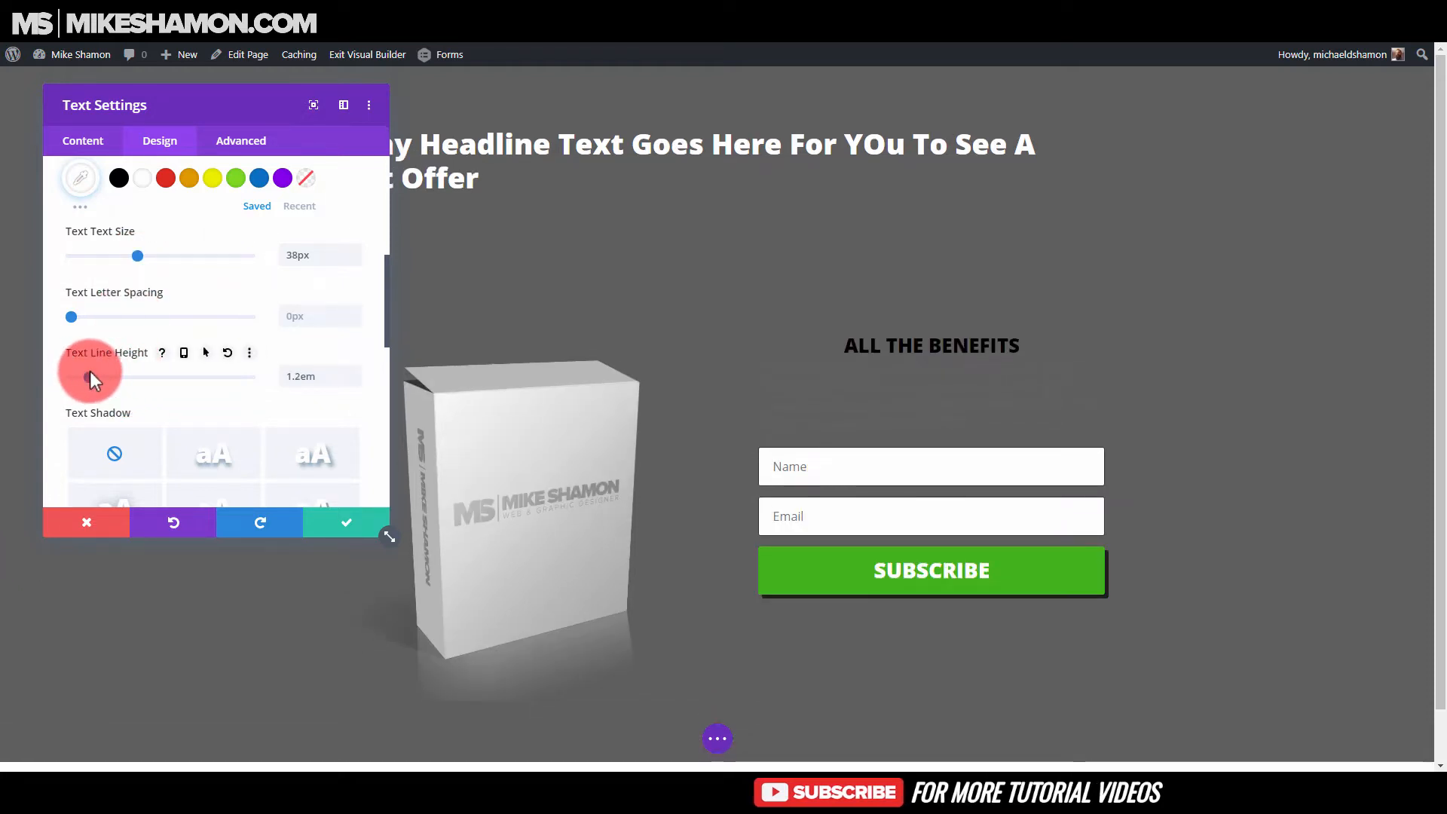
- Center the headline text and move the settings window clear of it
{"action": "scroll", "coordinate": [166, 369], "scroll_direction": "up", "scroll_amount": 5}
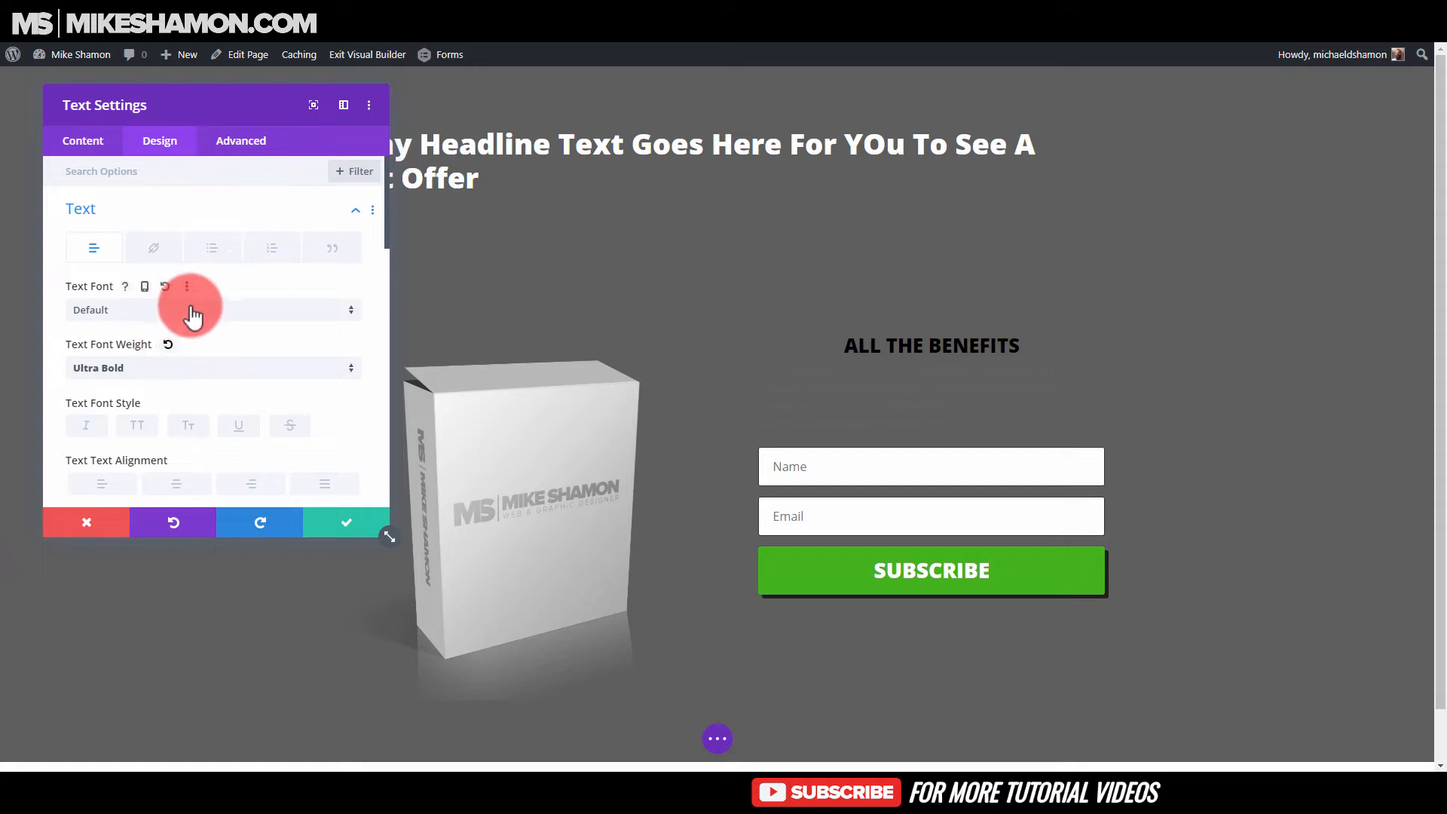
{"action": "scroll", "coordinate": [189, 362], "scroll_direction": "down", "scroll_amount": 3}
{"action": "left_click", "coordinate": [176, 360]}
{"action": "left_click_drag", "start_coordinate": [248, 135], "coordinate": [217, 219]}
{"action": "scroll", "coordinate": [184, 453], "scroll_direction": "up", "scroll_amount": 2}
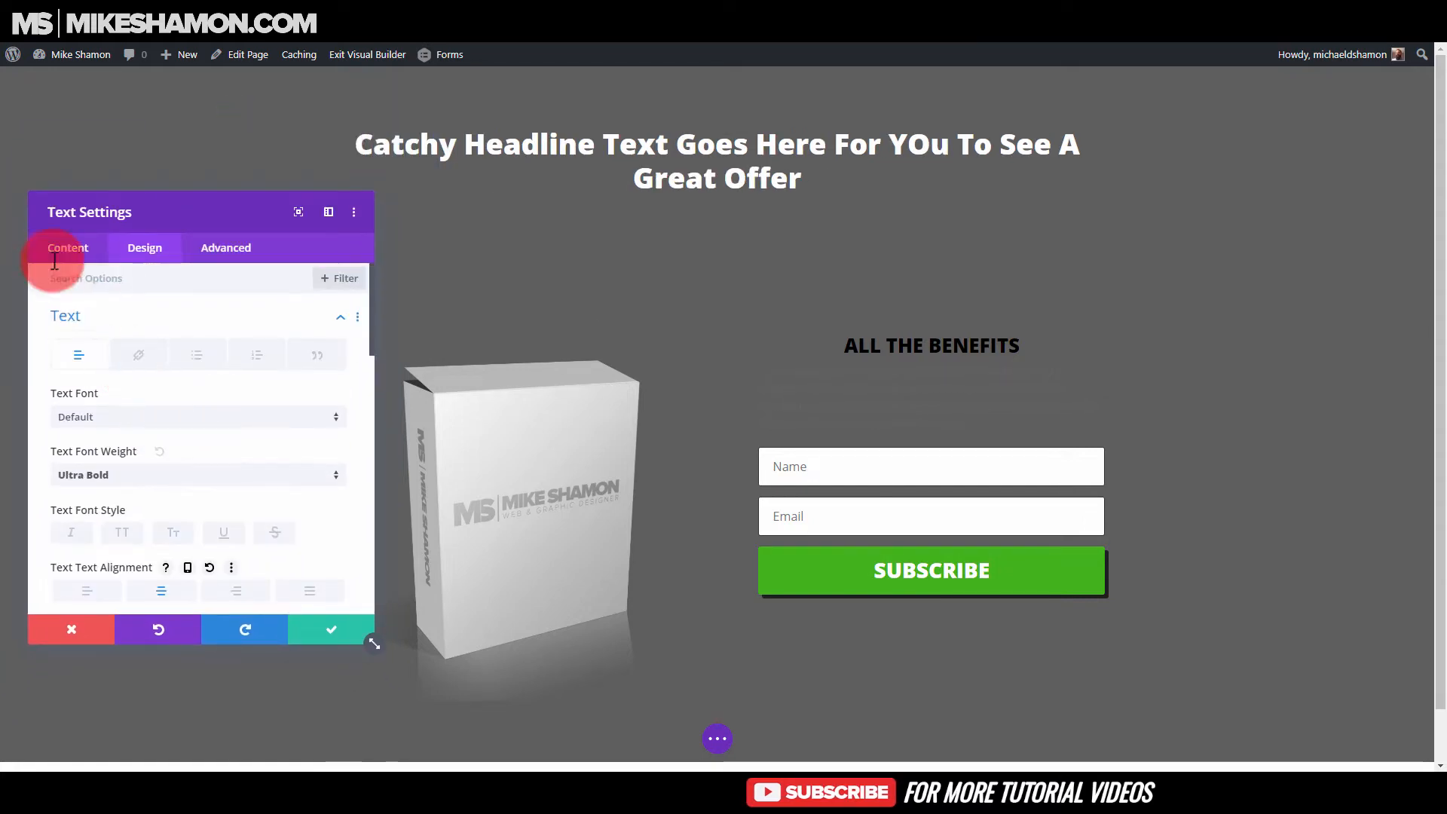
- Correct "YOu" to "You" in the headline's body text
{"action": "left_click", "coordinate": [54, 256]}
{"action": "left_click", "coordinate": [129, 317]}
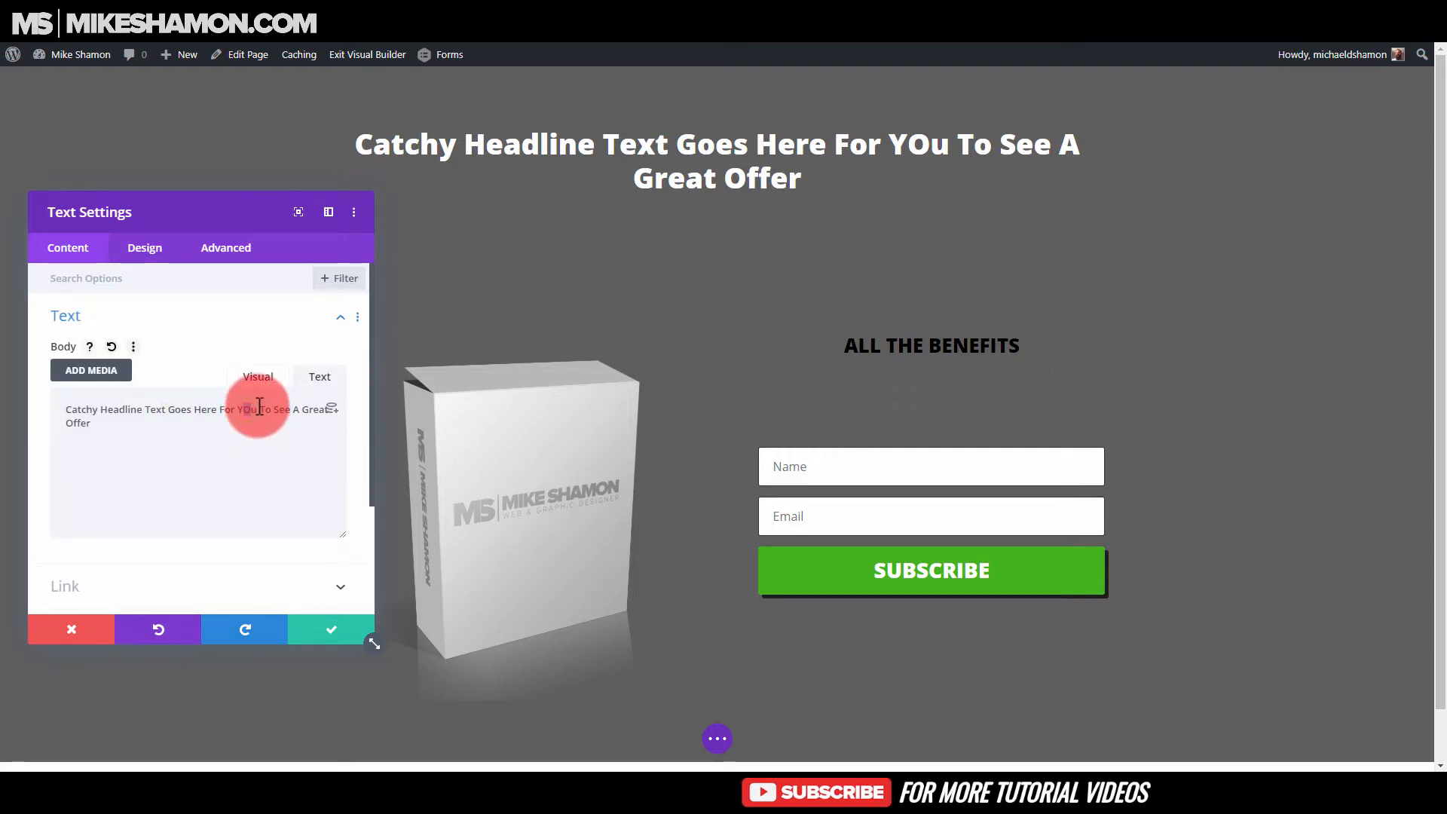
{"action": "type", "text": "o"}
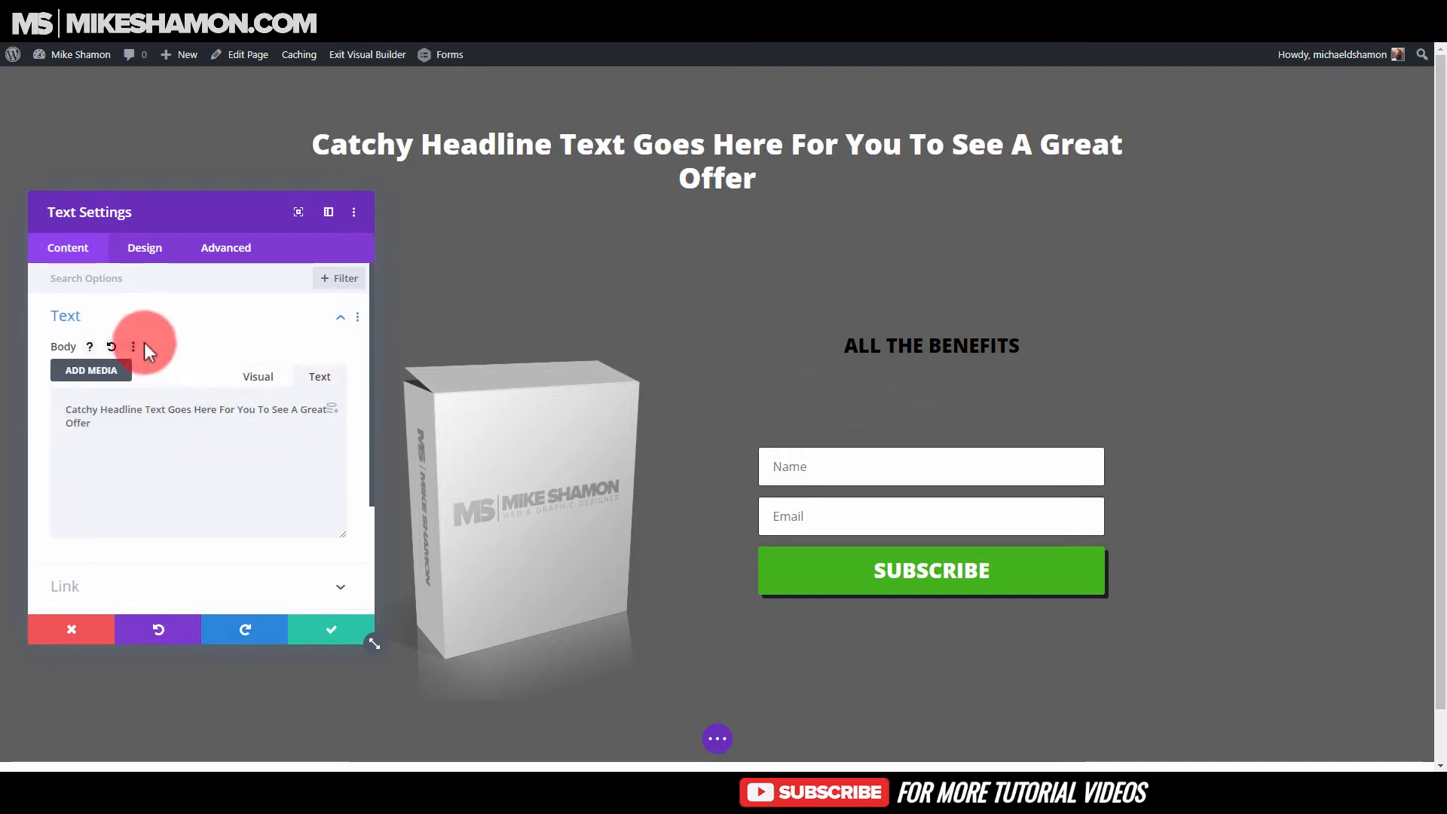
- Apply a text shadow preset with 0.08em offsets and no blur to the headline
{"action": "left_click", "coordinate": [165, 249]}
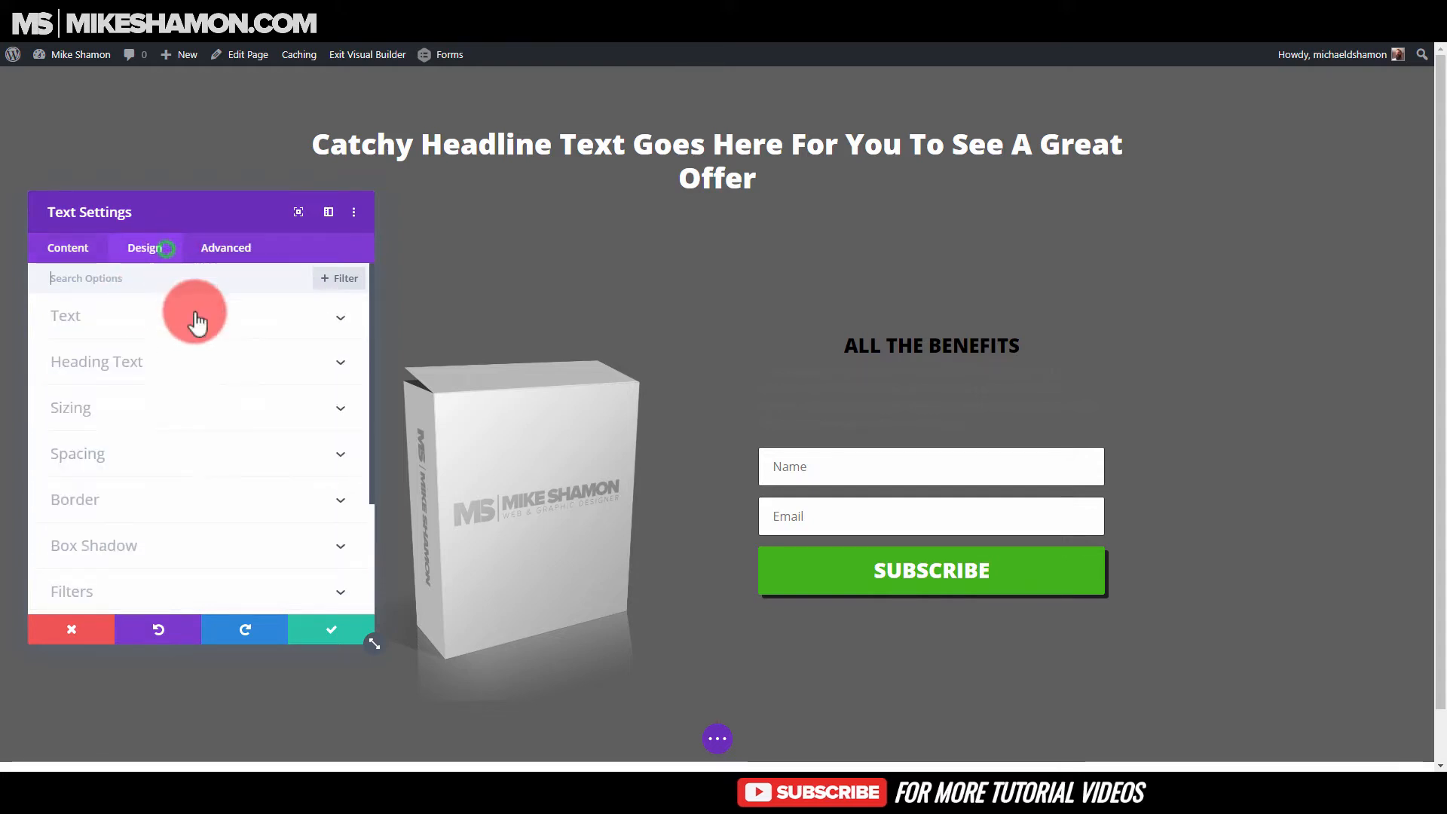
{"action": "scroll", "coordinate": [147, 422], "scroll_direction": "down", "scroll_amount": 2}
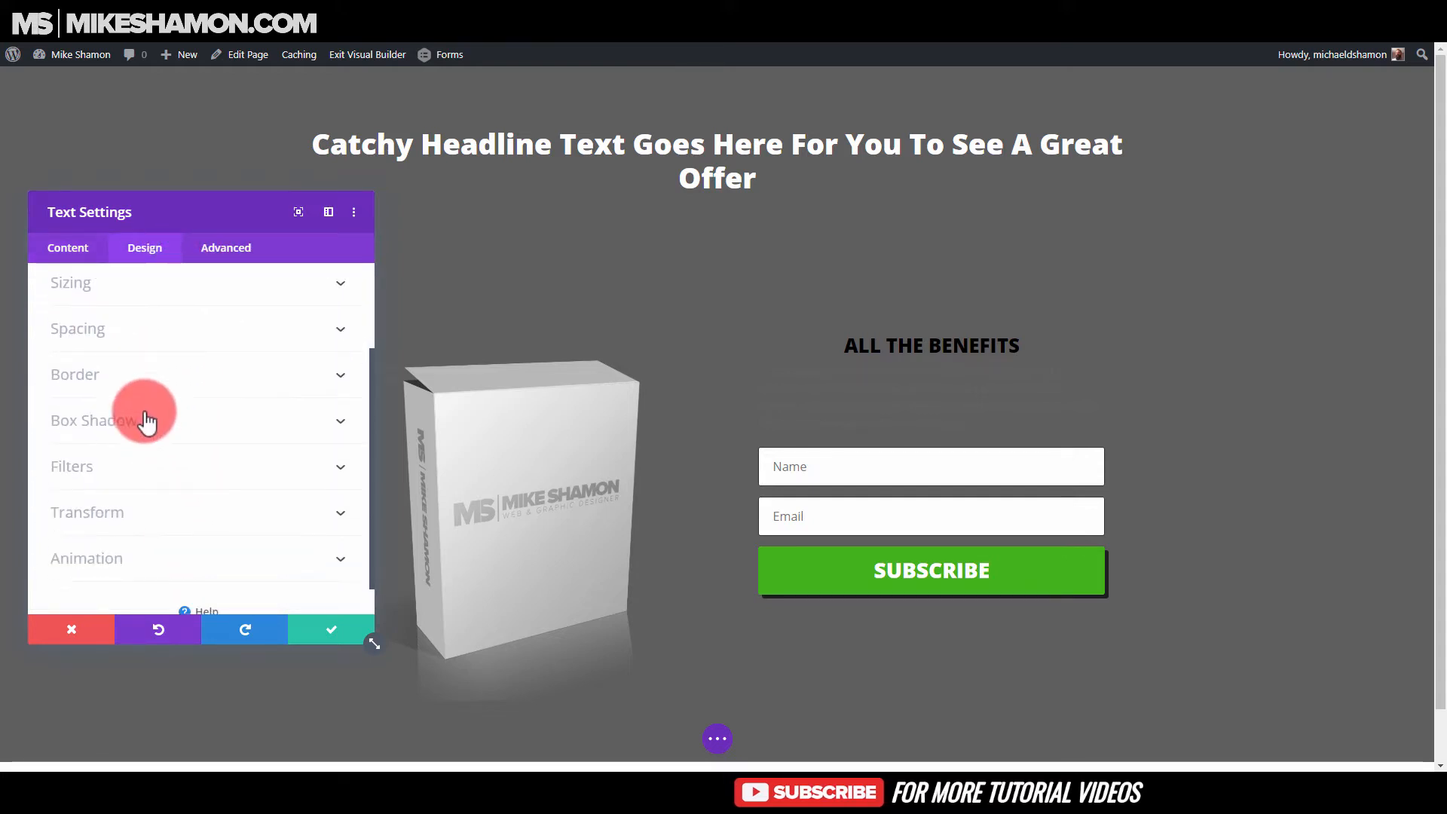
{"action": "scroll", "coordinate": [147, 422], "scroll_direction": "up", "scroll_amount": 3}
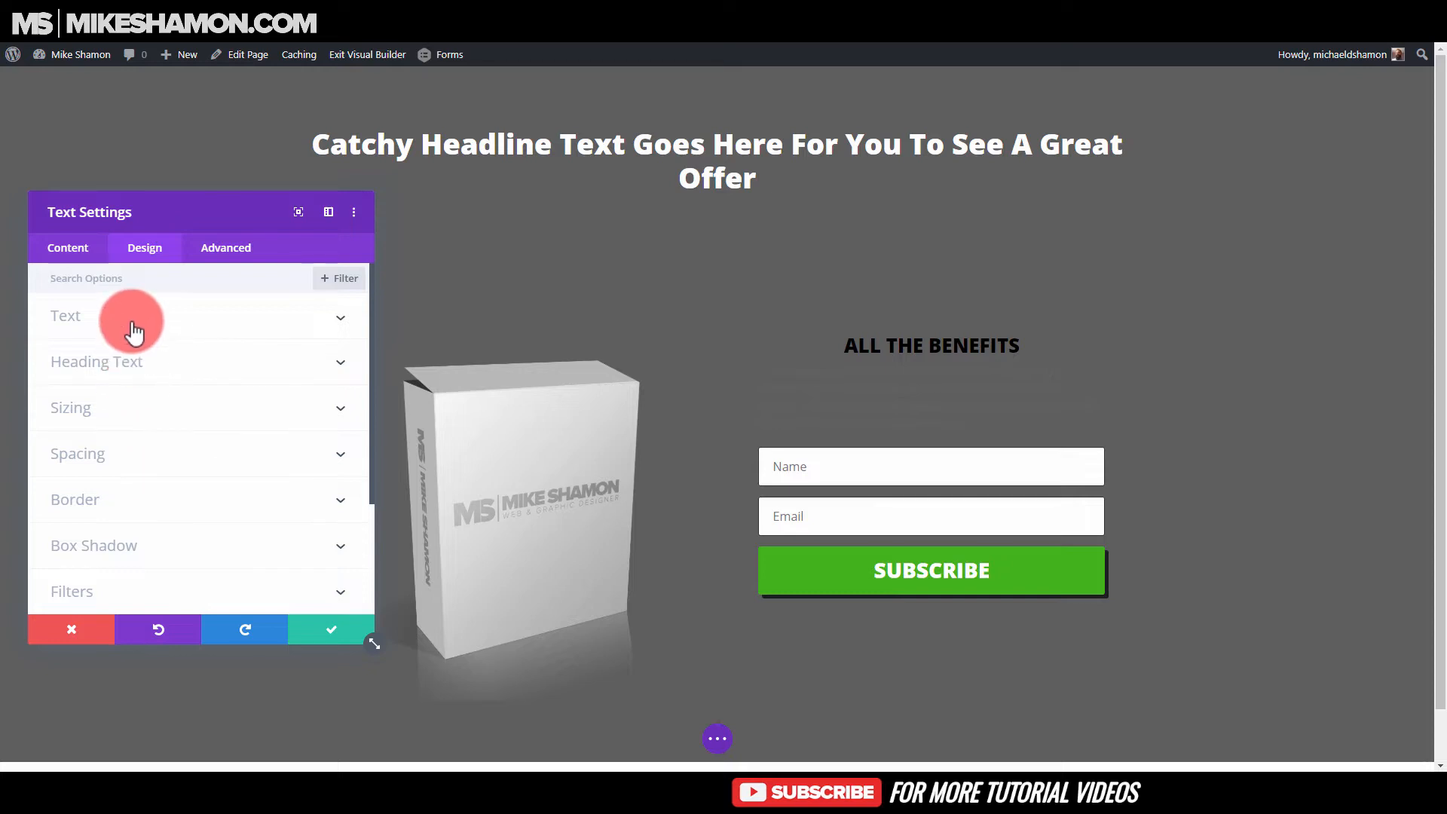
{"action": "left_click", "coordinate": [131, 324]}
{"action": "scroll", "coordinate": [216, 464], "scroll_direction": "down", "scroll_amount": 6}
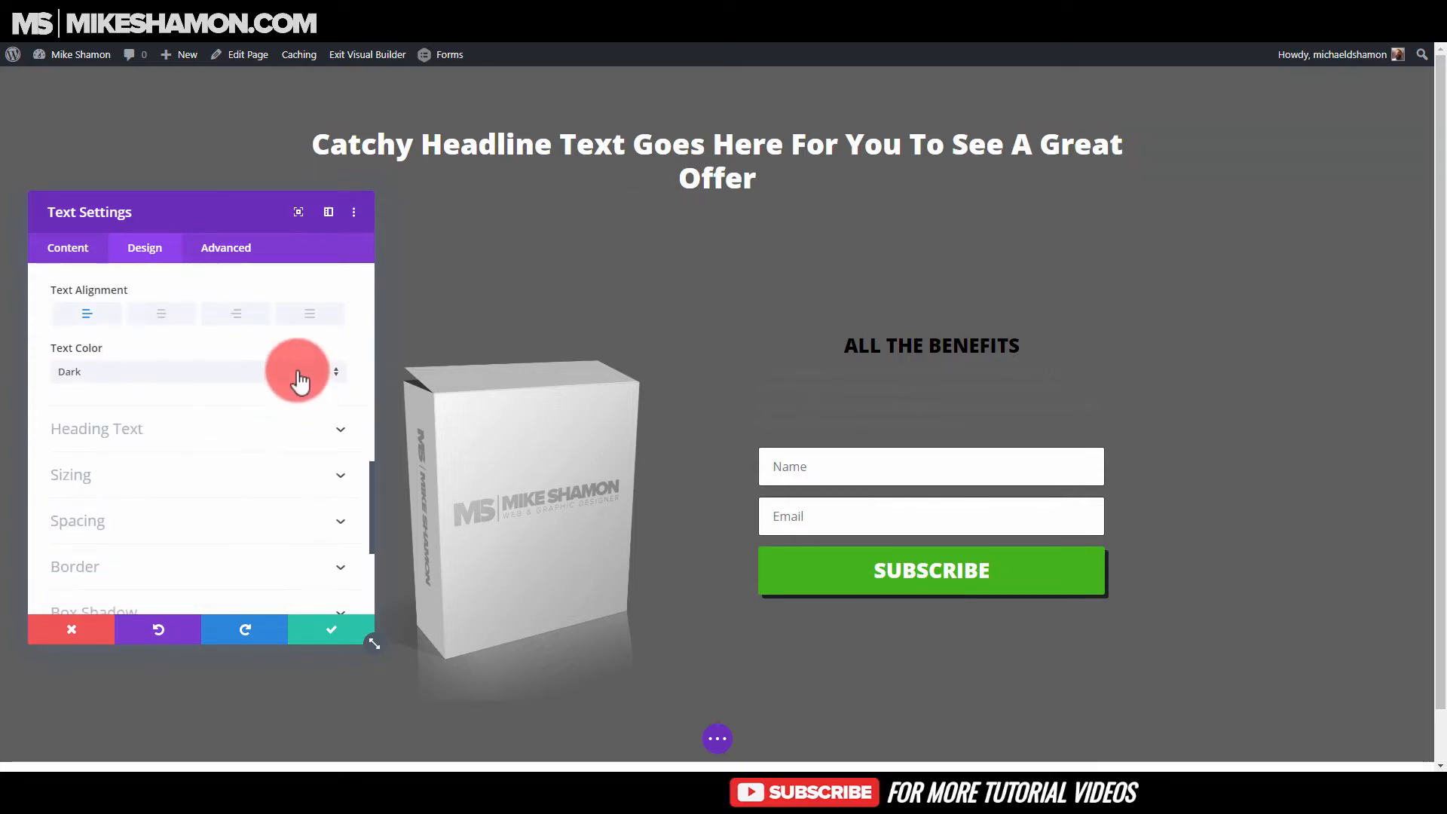
{"action": "scroll", "coordinate": [300, 422], "scroll_direction": "up", "scroll_amount": 4}
{"action": "left_click", "coordinate": [301, 491]}
- Set the headline shadow's horizontal and vertical lengths to 0.05em
{"action": "scroll", "coordinate": [333, 544], "scroll_direction": "down", "scroll_amount": 4}
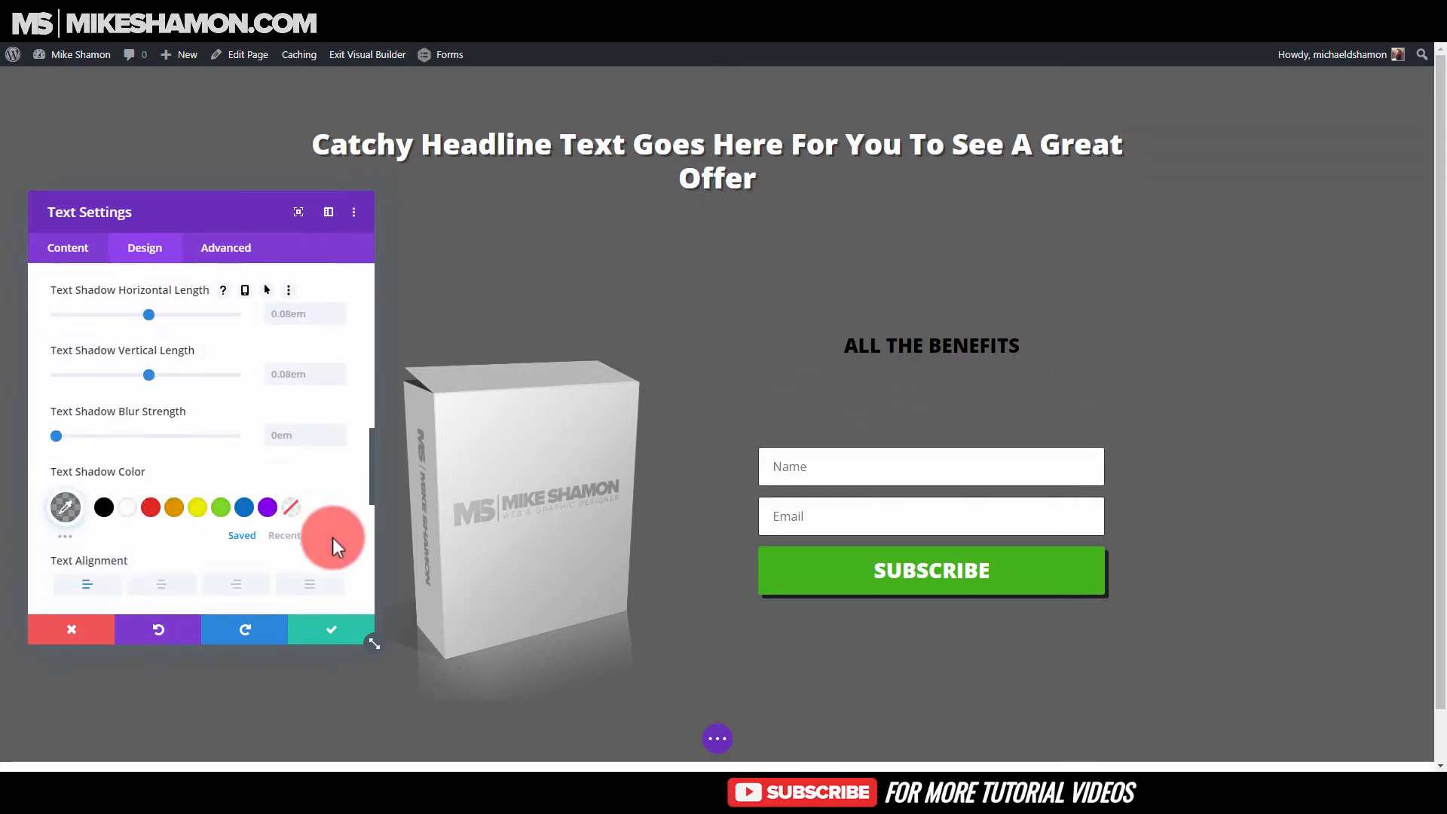
{"action": "left_click", "coordinate": [316, 324]}
{"action": "left_click", "coordinate": [336, 322]}
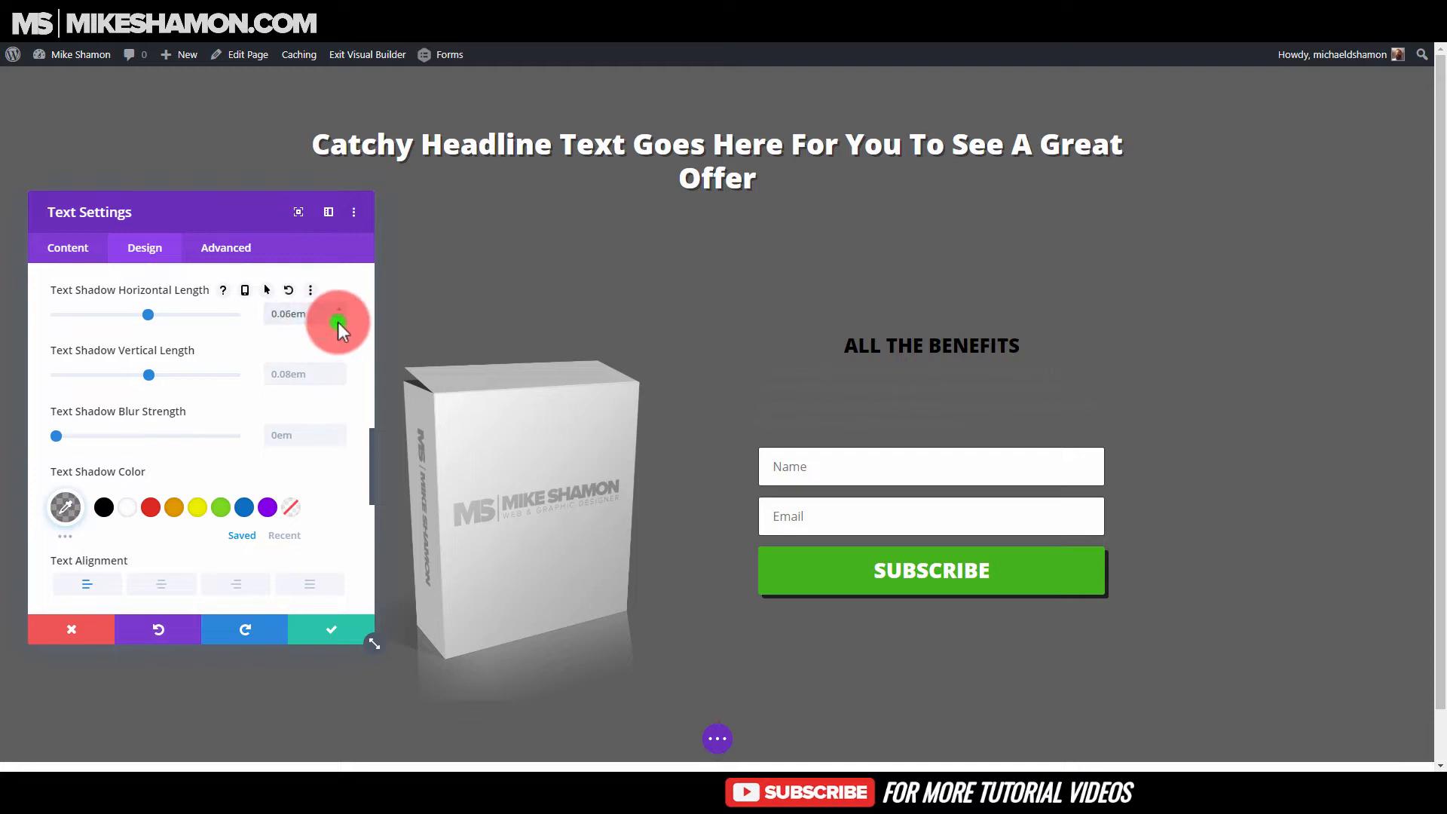
{"action": "left_click", "coordinate": [337, 381]}
- Set the headline's text shadow color to rgba(0,0,0,0.6) and save the text module
{"action": "left_click", "coordinate": [65, 506]}
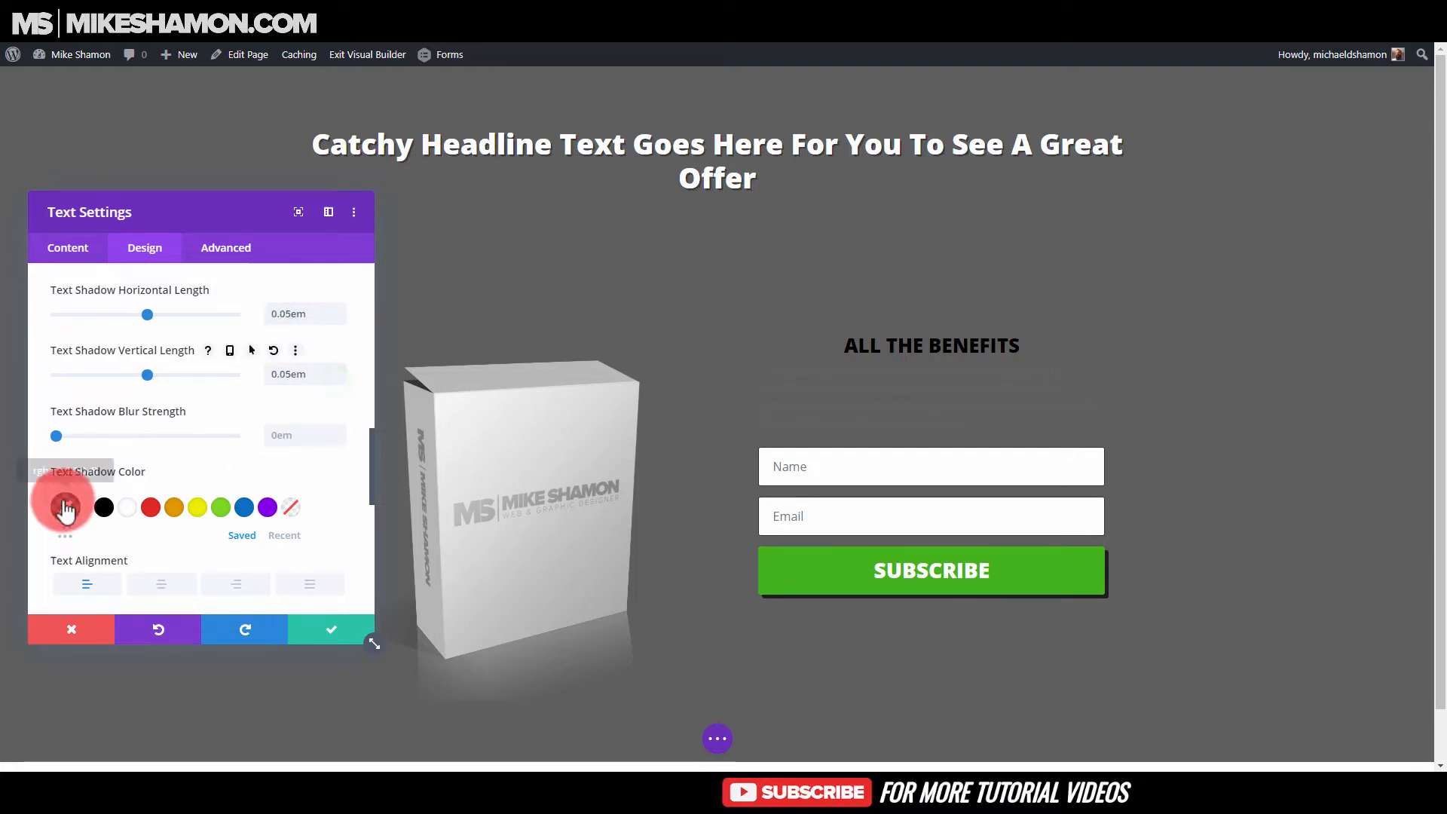
{"action": "left_click", "coordinate": [289, 565]}
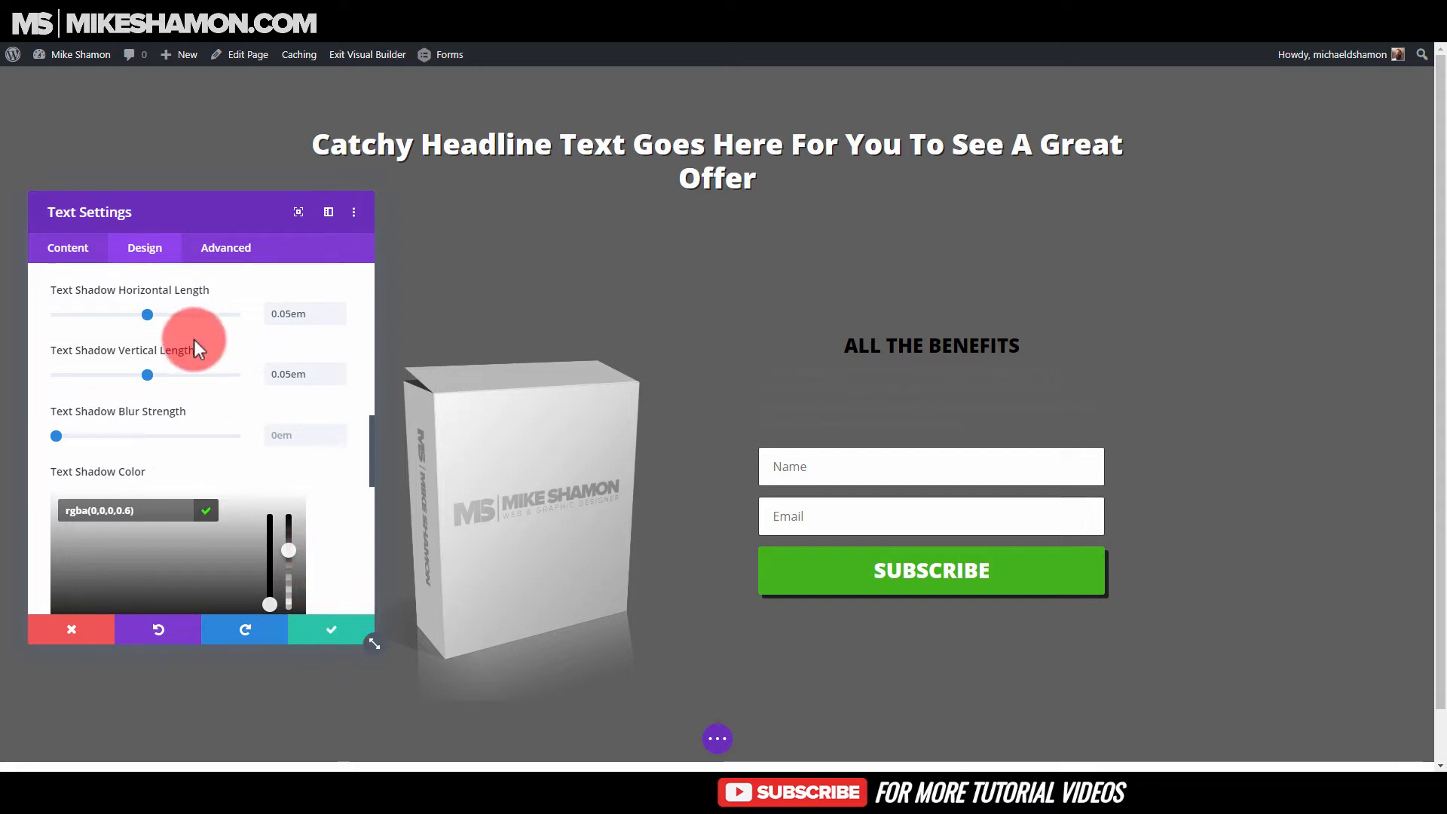
{"action": "left_click", "coordinate": [328, 629]}
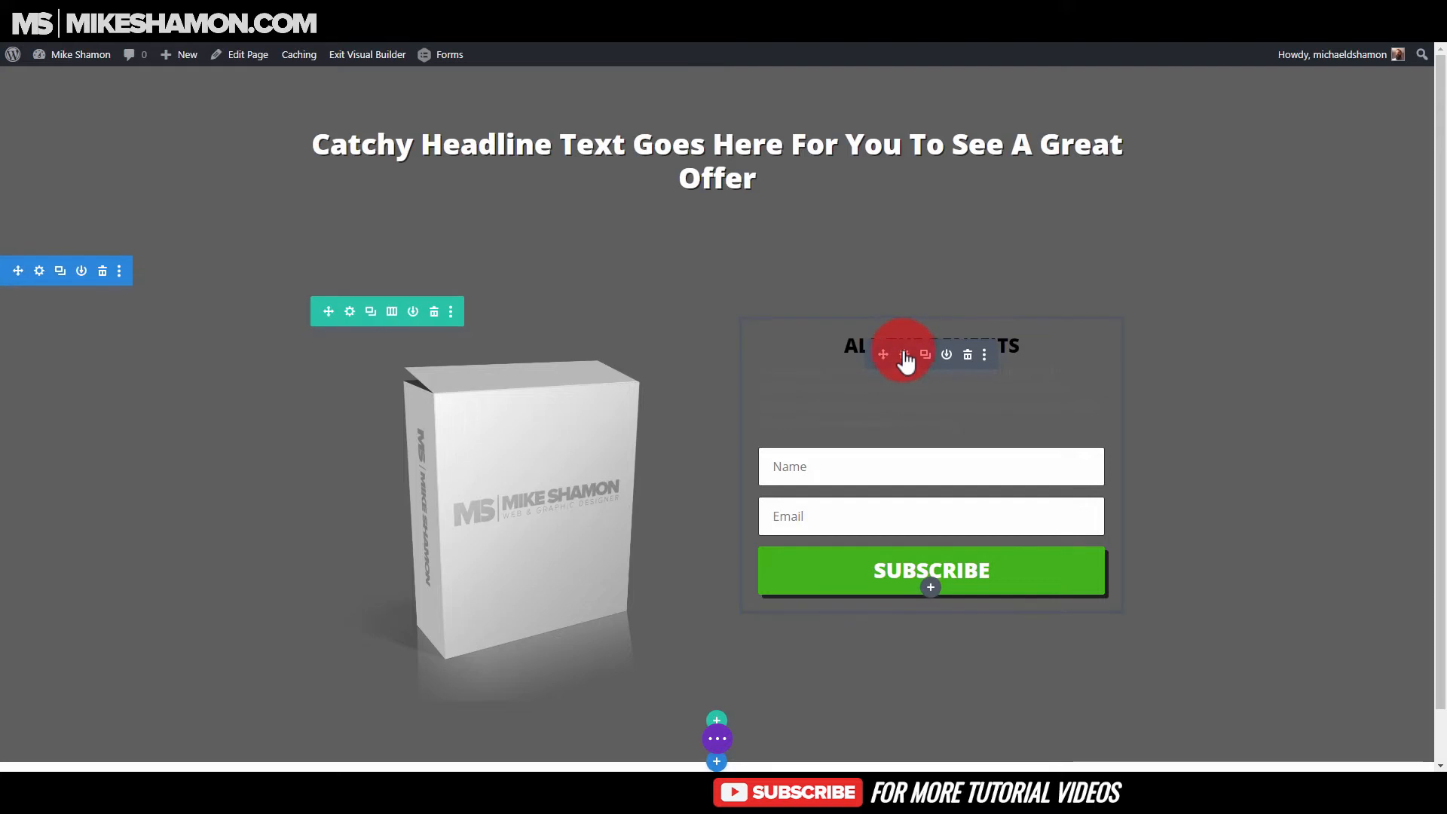
- Set the email optin form's title text color to white
{"action": "left_click", "coordinate": [904, 343]}
{"action": "left_click", "coordinate": [136, 249]}
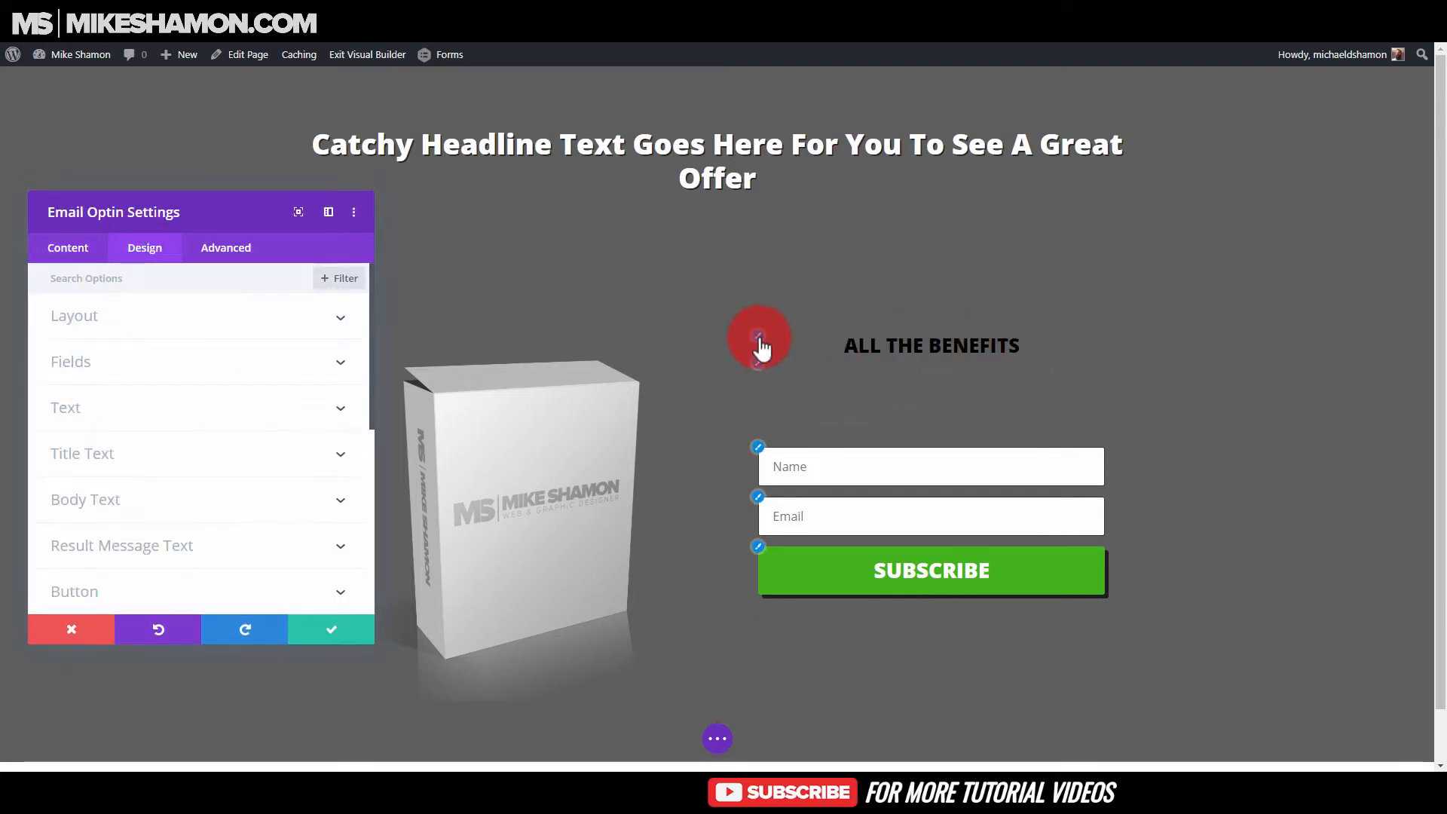
{"action": "left_click", "coordinate": [122, 455]}
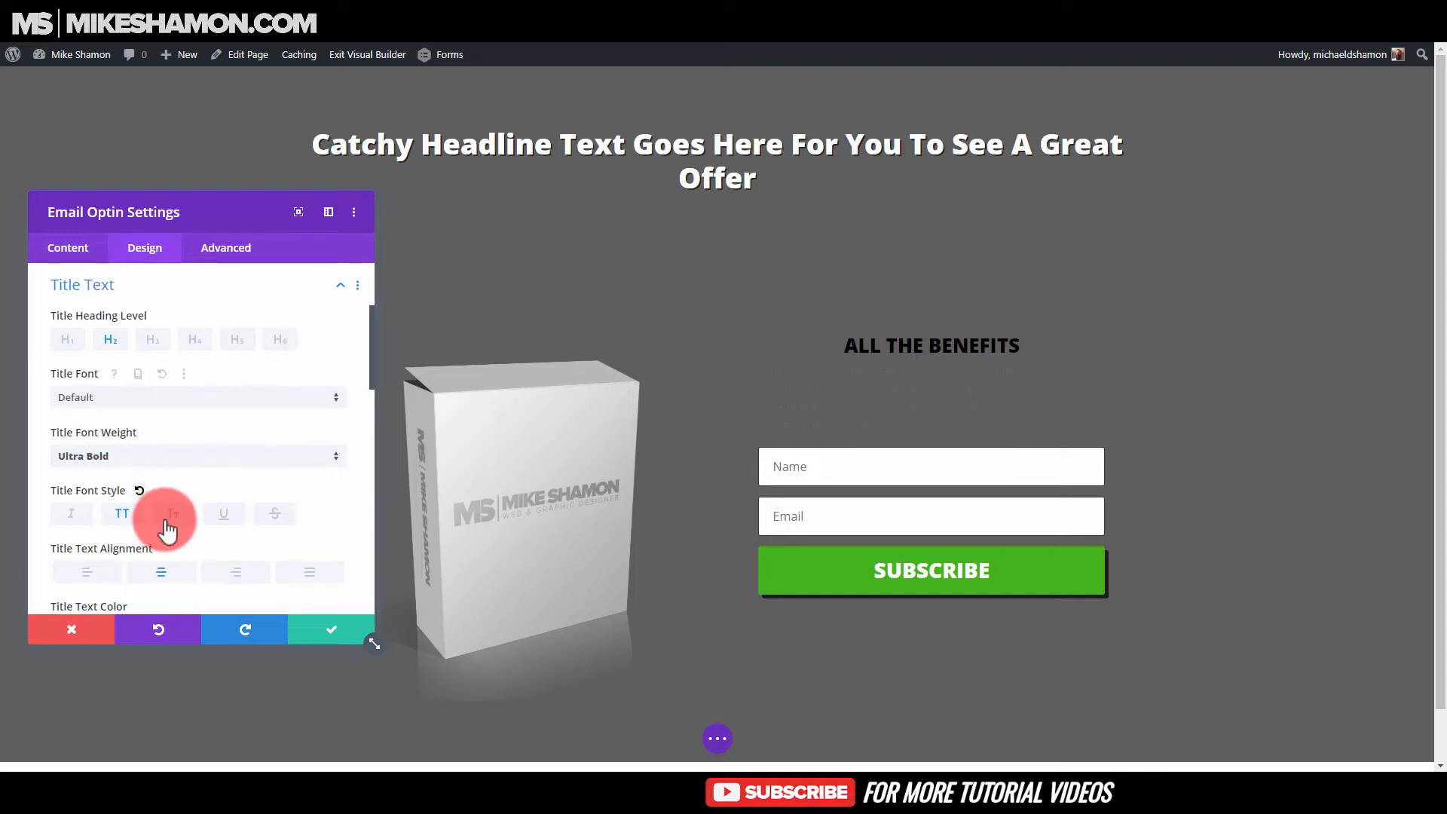
{"action": "scroll", "coordinate": [166, 522], "scroll_direction": "down", "scroll_amount": 2}
{"action": "left_click", "coordinate": [124, 517]}
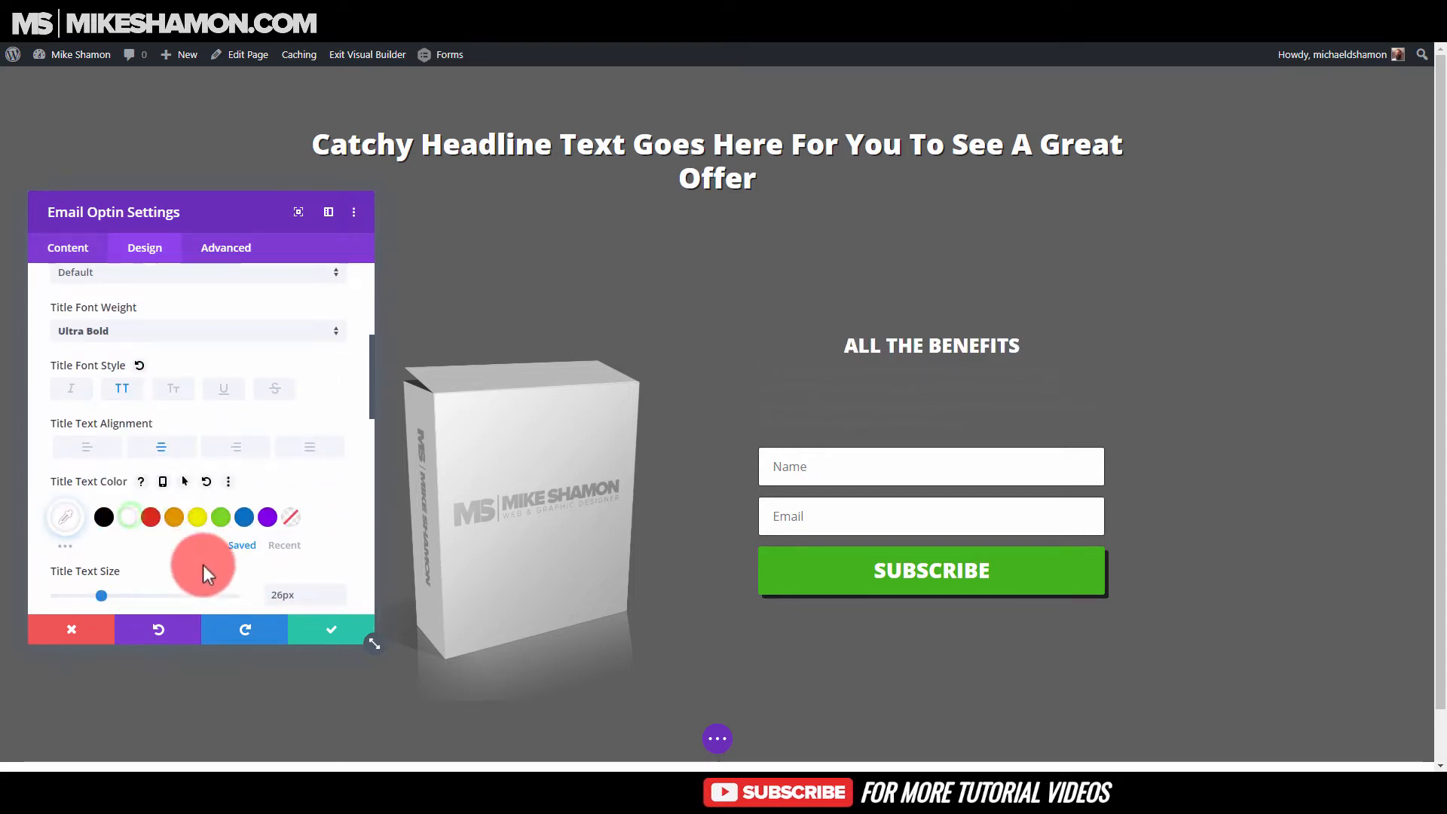
- Set the email optin form's body text color to white and its text size to 18px
{"action": "left_click", "coordinate": [846, 410]}
{"action": "left_click", "coordinate": [760, 363]}
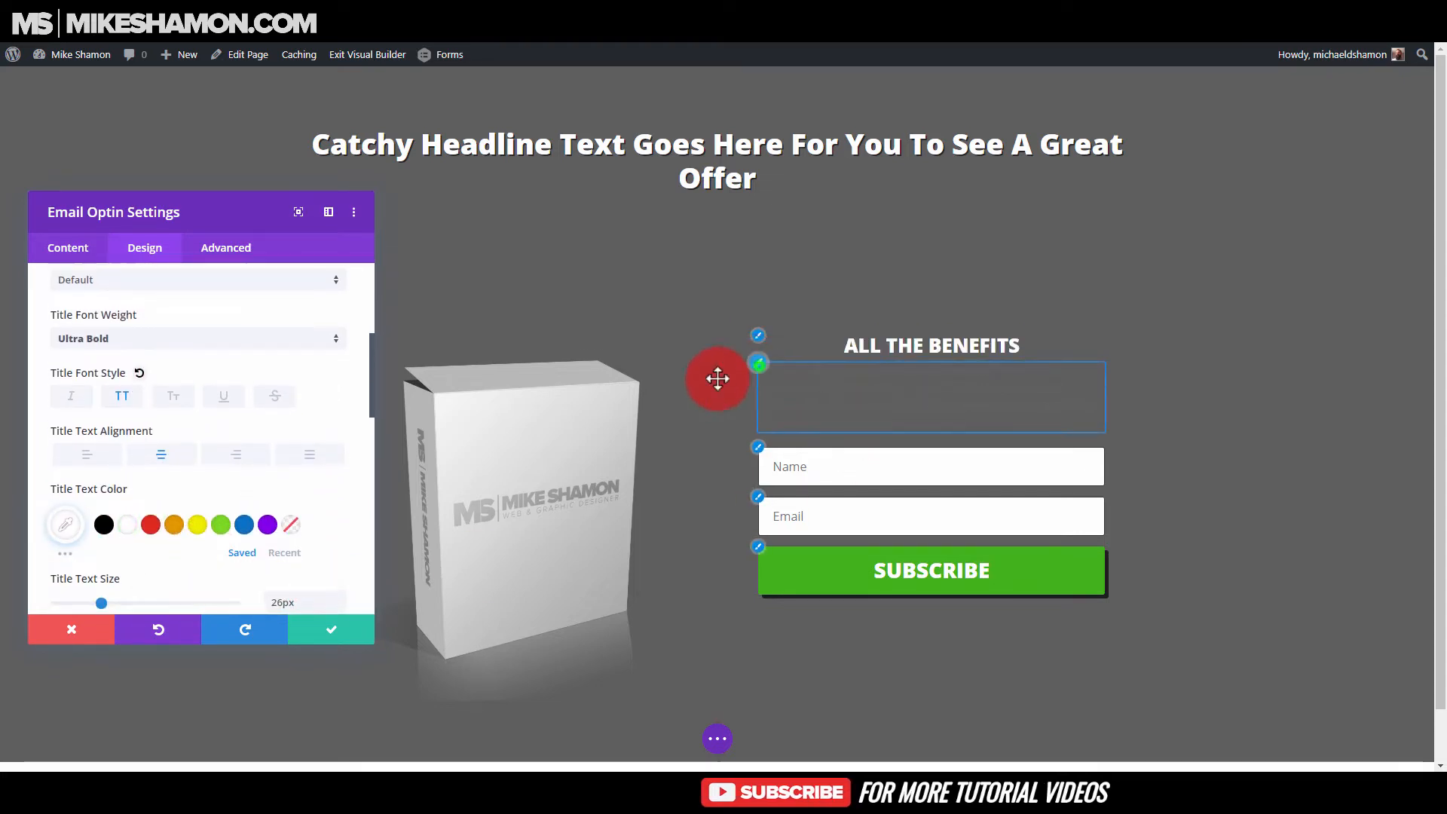
{"action": "scroll", "coordinate": [211, 414], "scroll_direction": "down", "scroll_amount": 4}
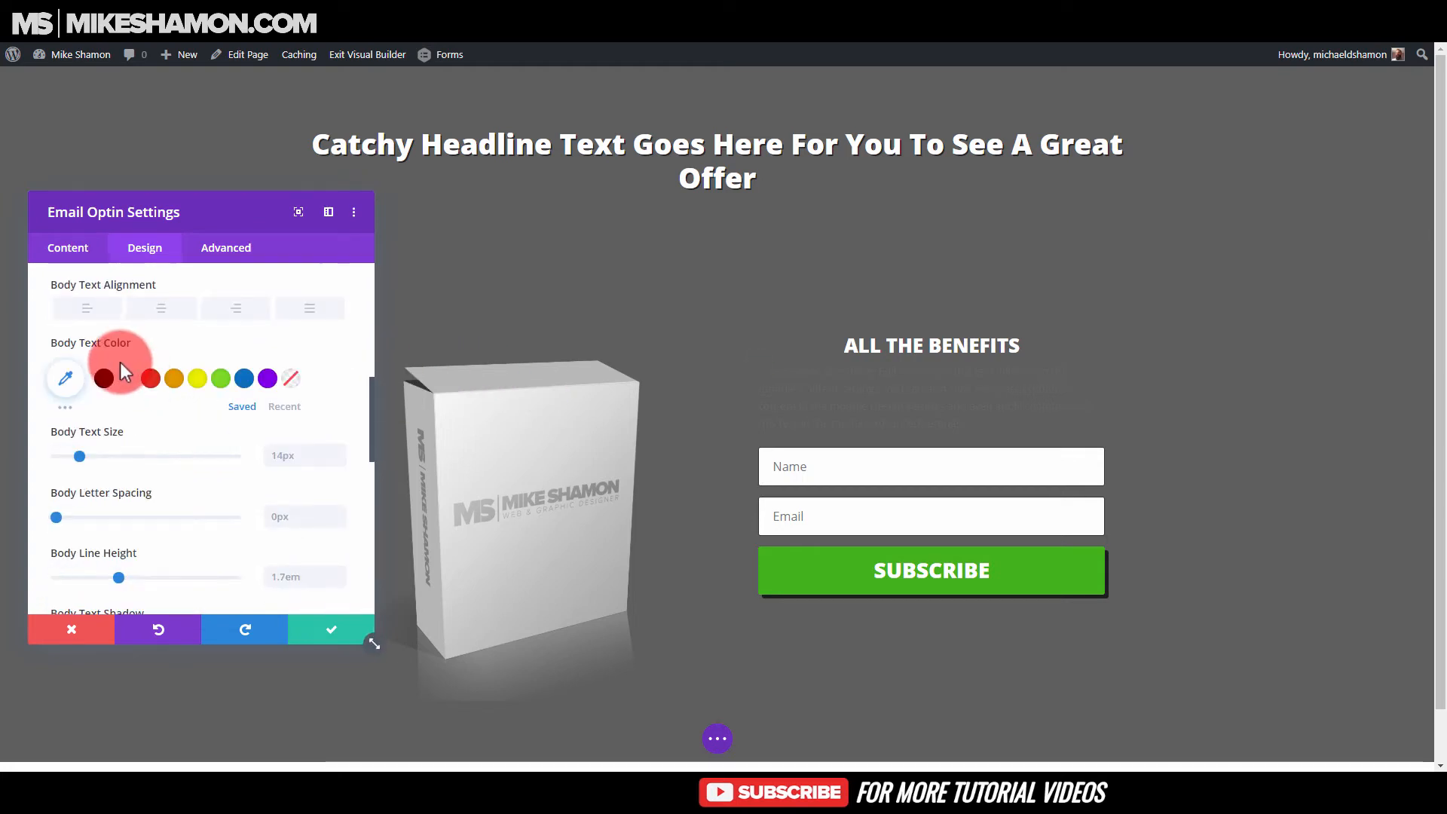
{"action": "left_click", "coordinate": [132, 388]}
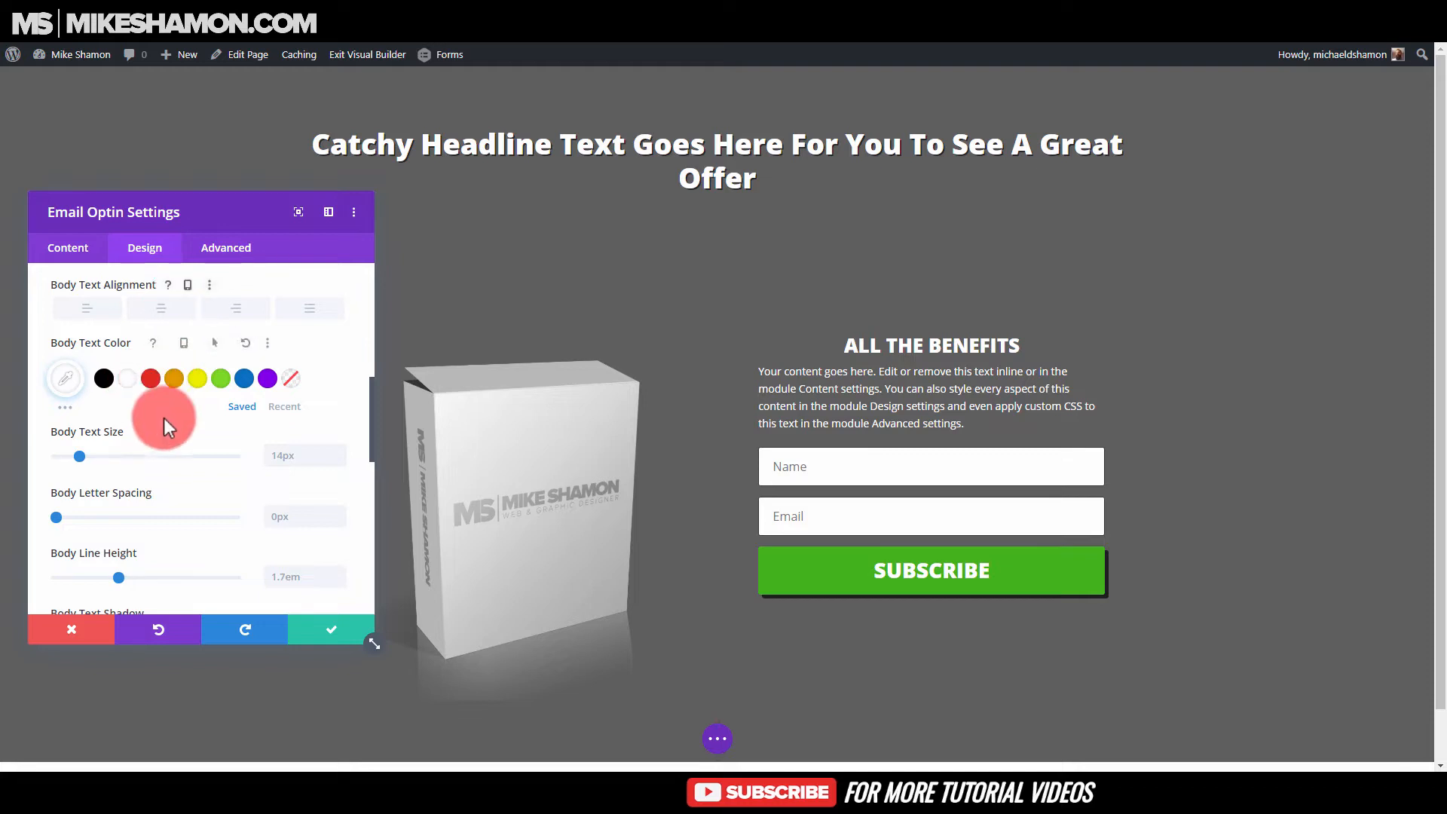
{"action": "left_click_drag", "start_coordinate": [84, 455], "coordinate": [87, 455]}
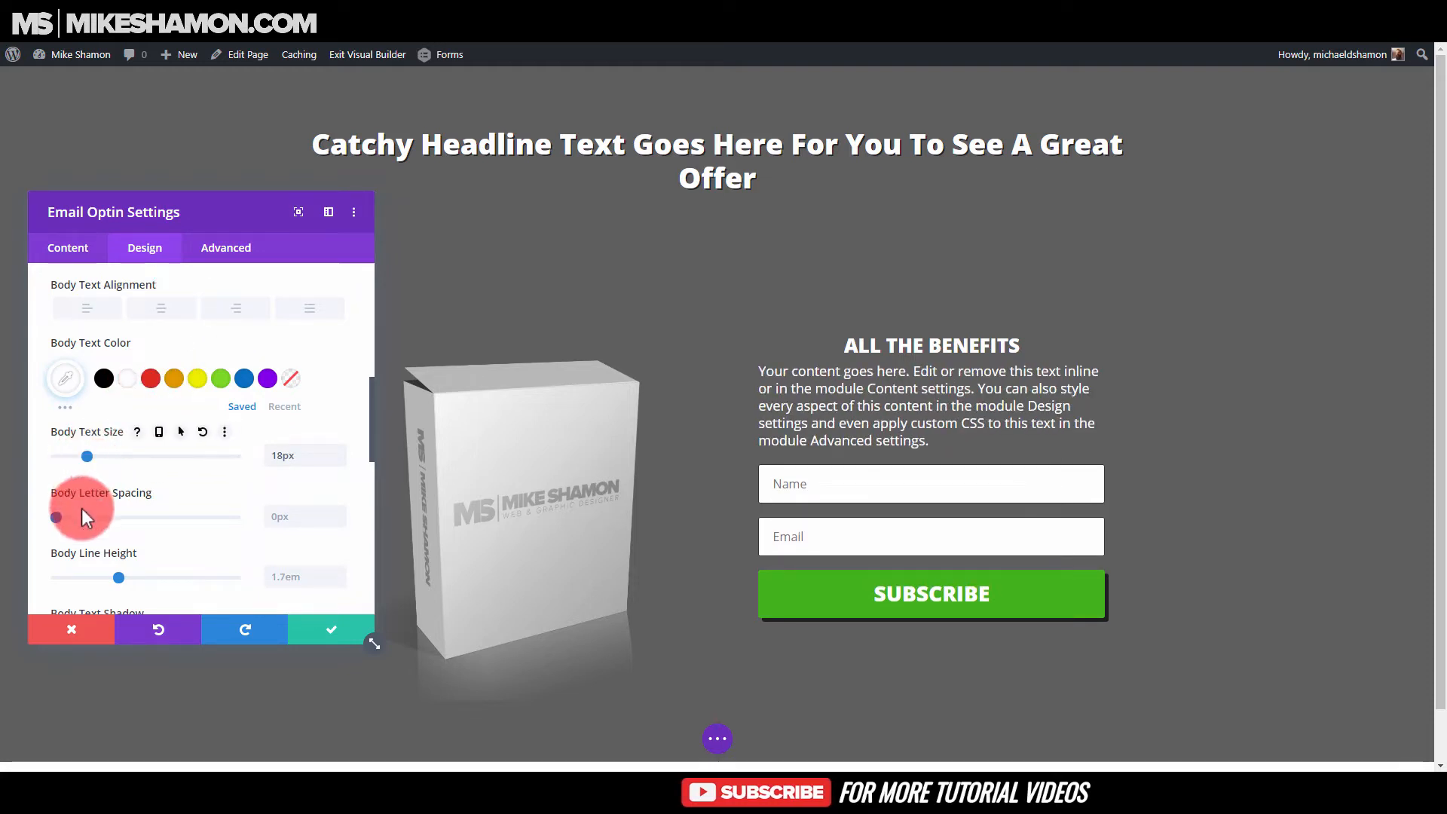
- Center the optin form's body text, set its line height to 1.3em and save the module
{"action": "scroll", "coordinate": [155, 470], "scroll_direction": "up", "scroll_amount": 2}
{"action": "left_click", "coordinate": [164, 434]}
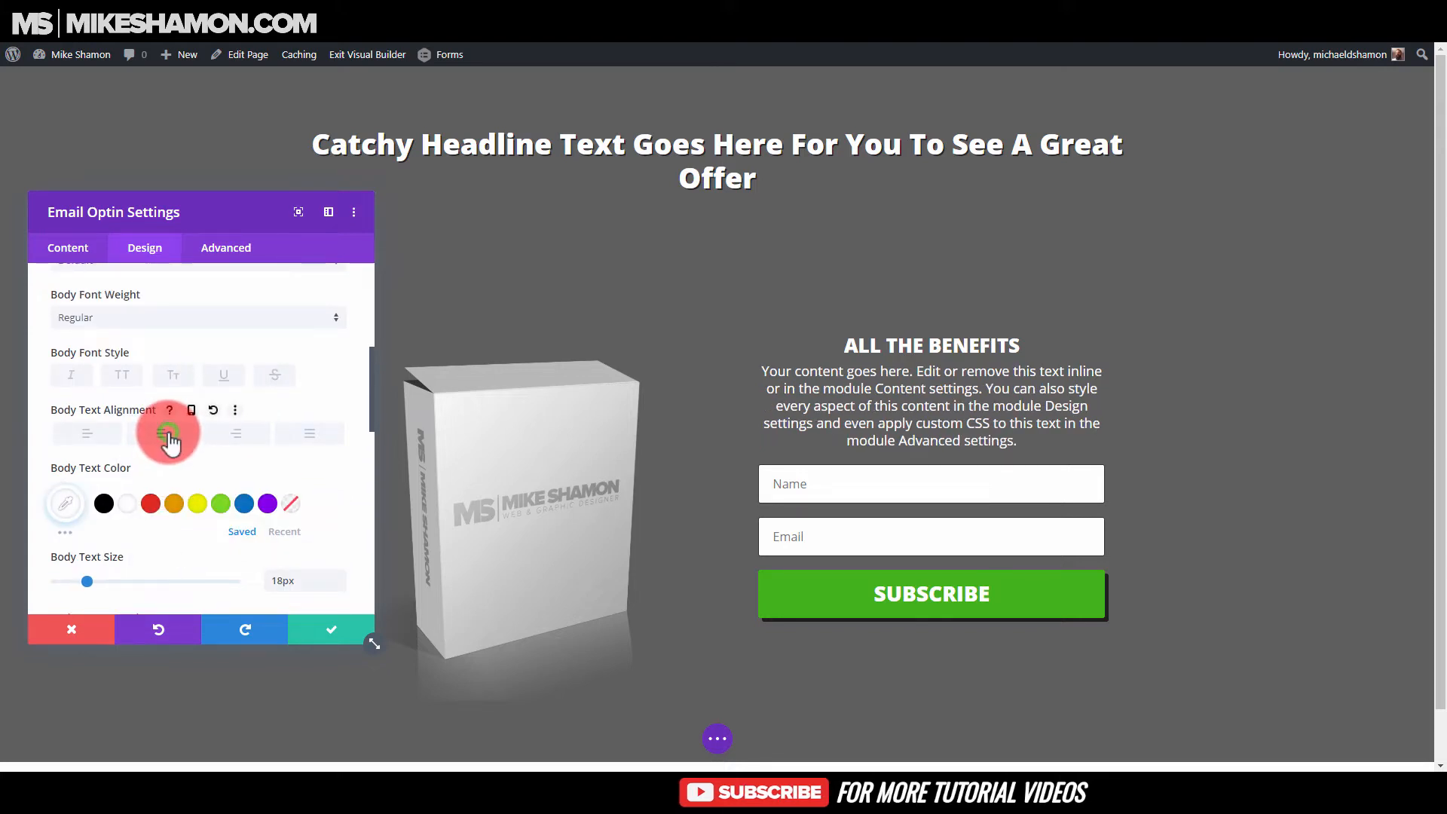
{"action": "scroll", "coordinate": [196, 556], "scroll_direction": "down", "scroll_amount": 2}
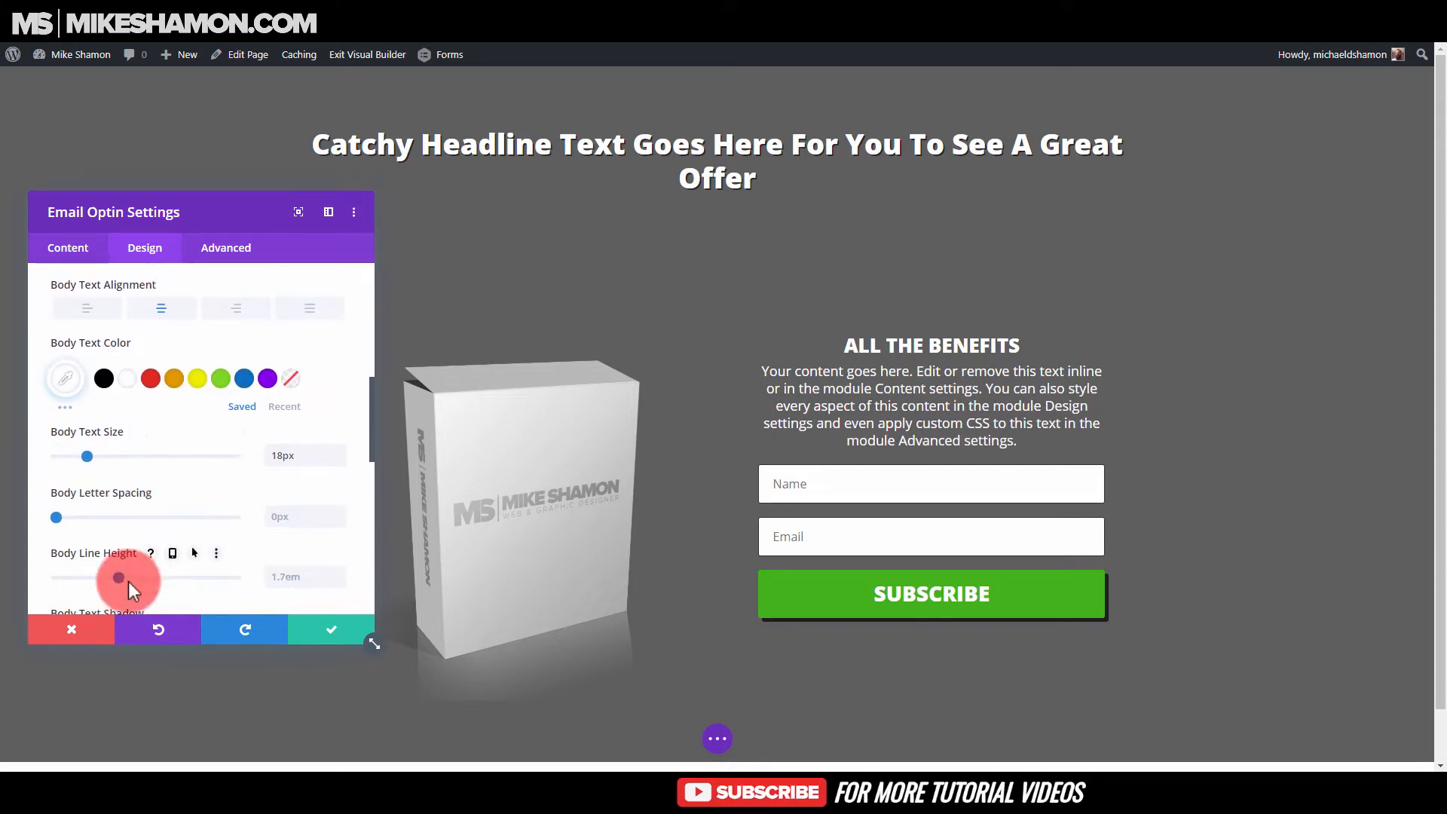
{"action": "left_click_drag", "start_coordinate": [118, 579], "coordinate": [84, 577]}
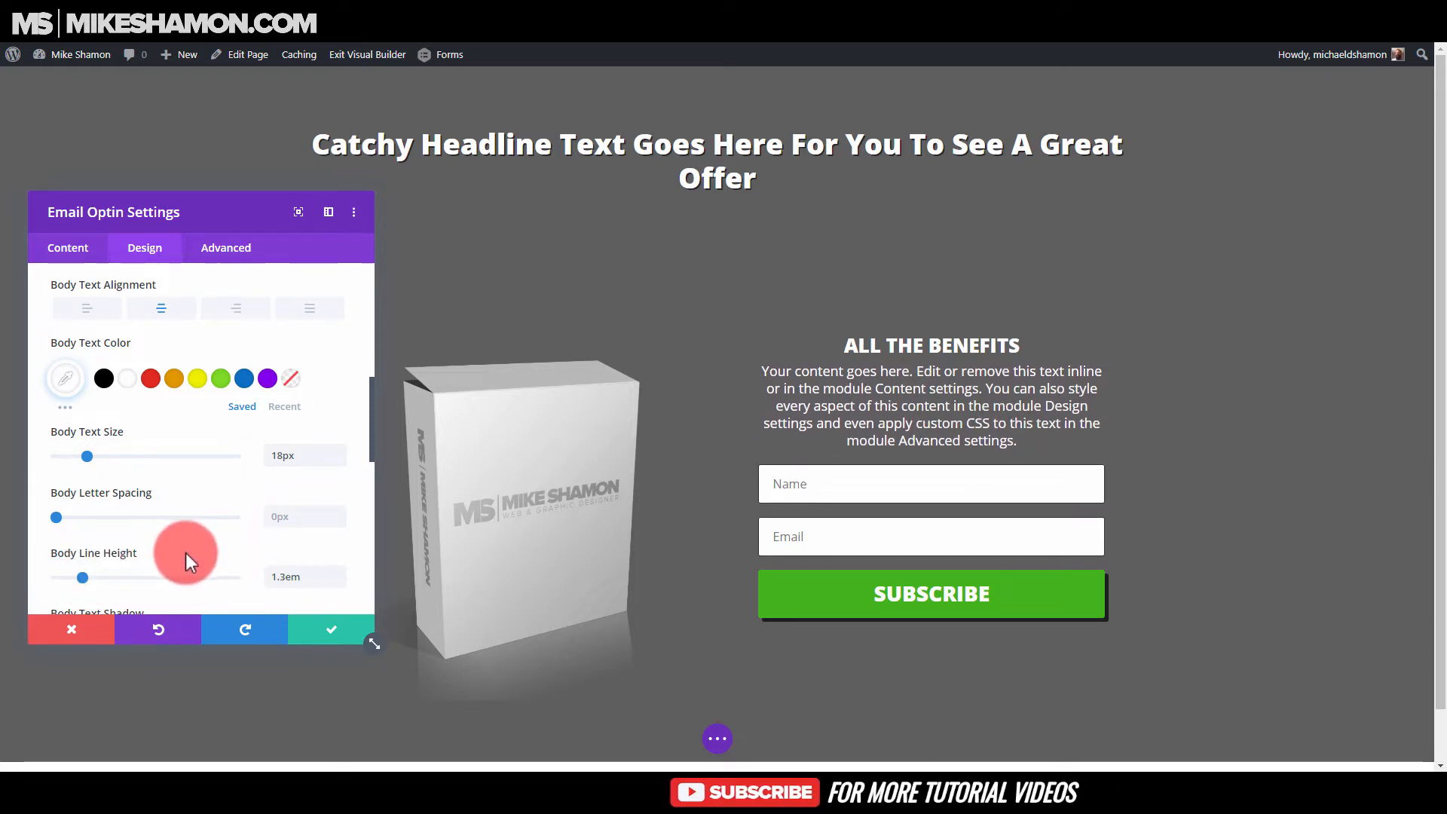
{"action": "left_click", "coordinate": [314, 630]}
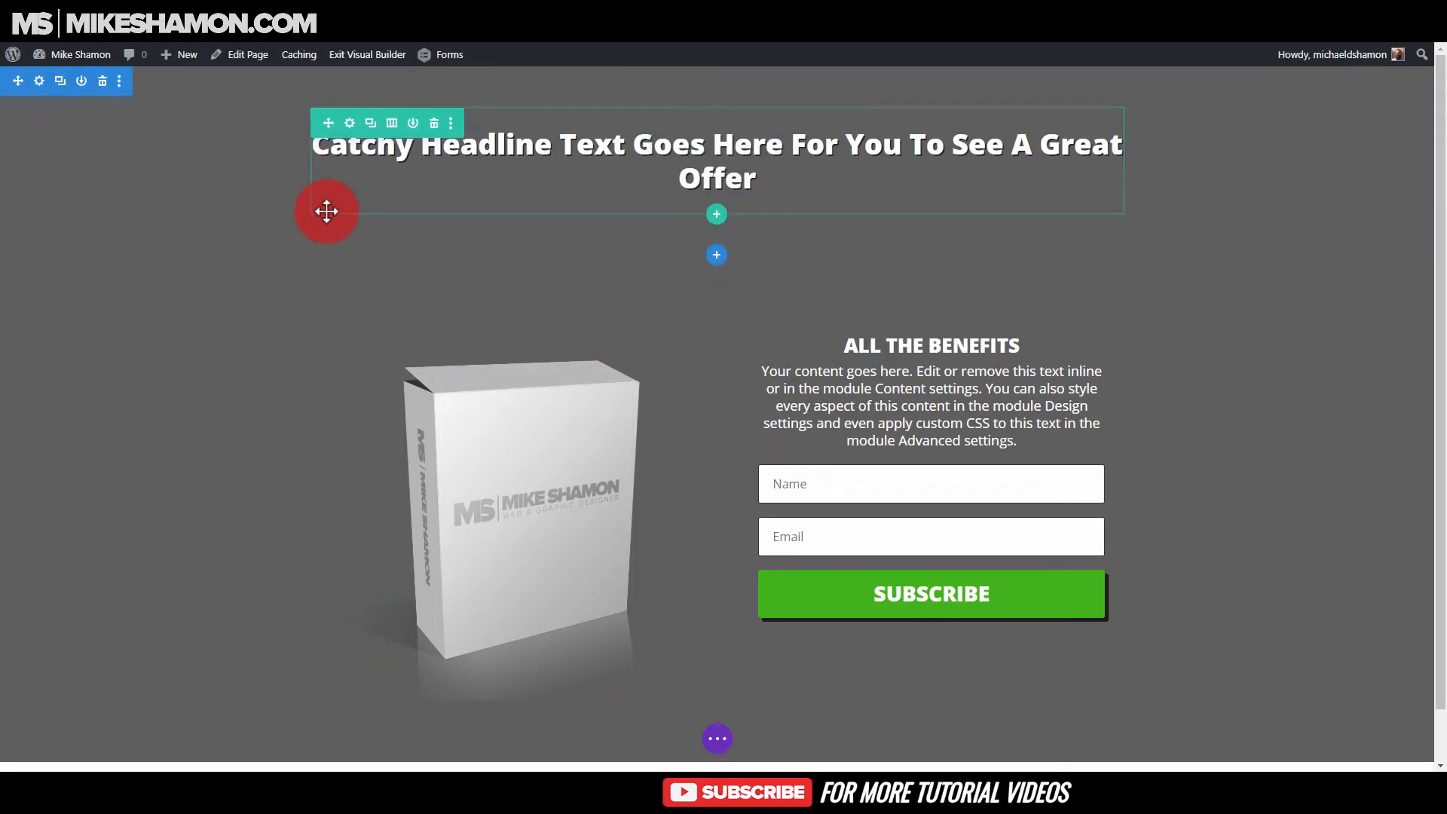
- Set the headline section's linked top and bottom margins and padding to 0px and save the section
{"action": "left_click", "coordinate": [39, 82]}
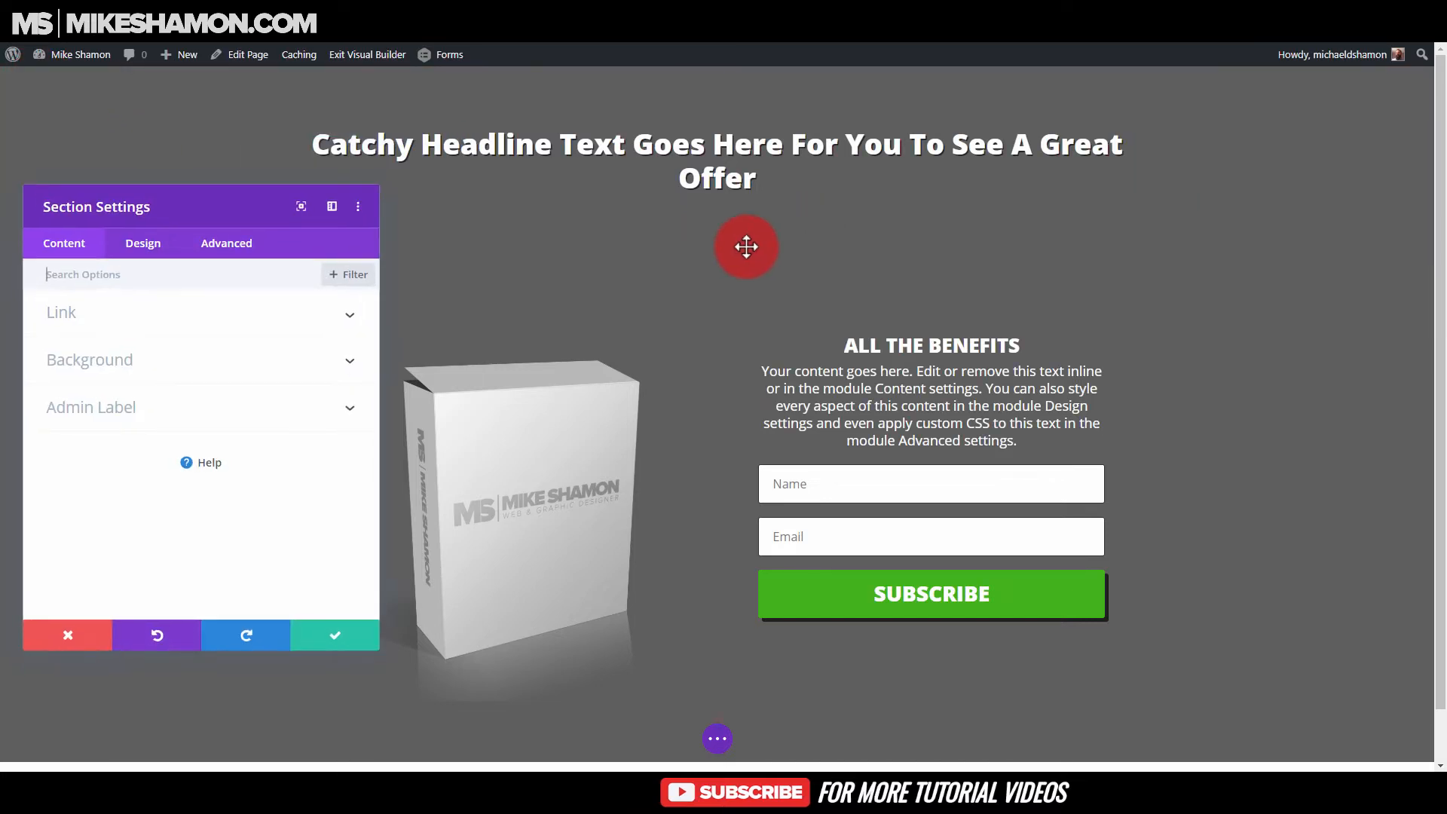
{"action": "left_click", "coordinate": [132, 255]}
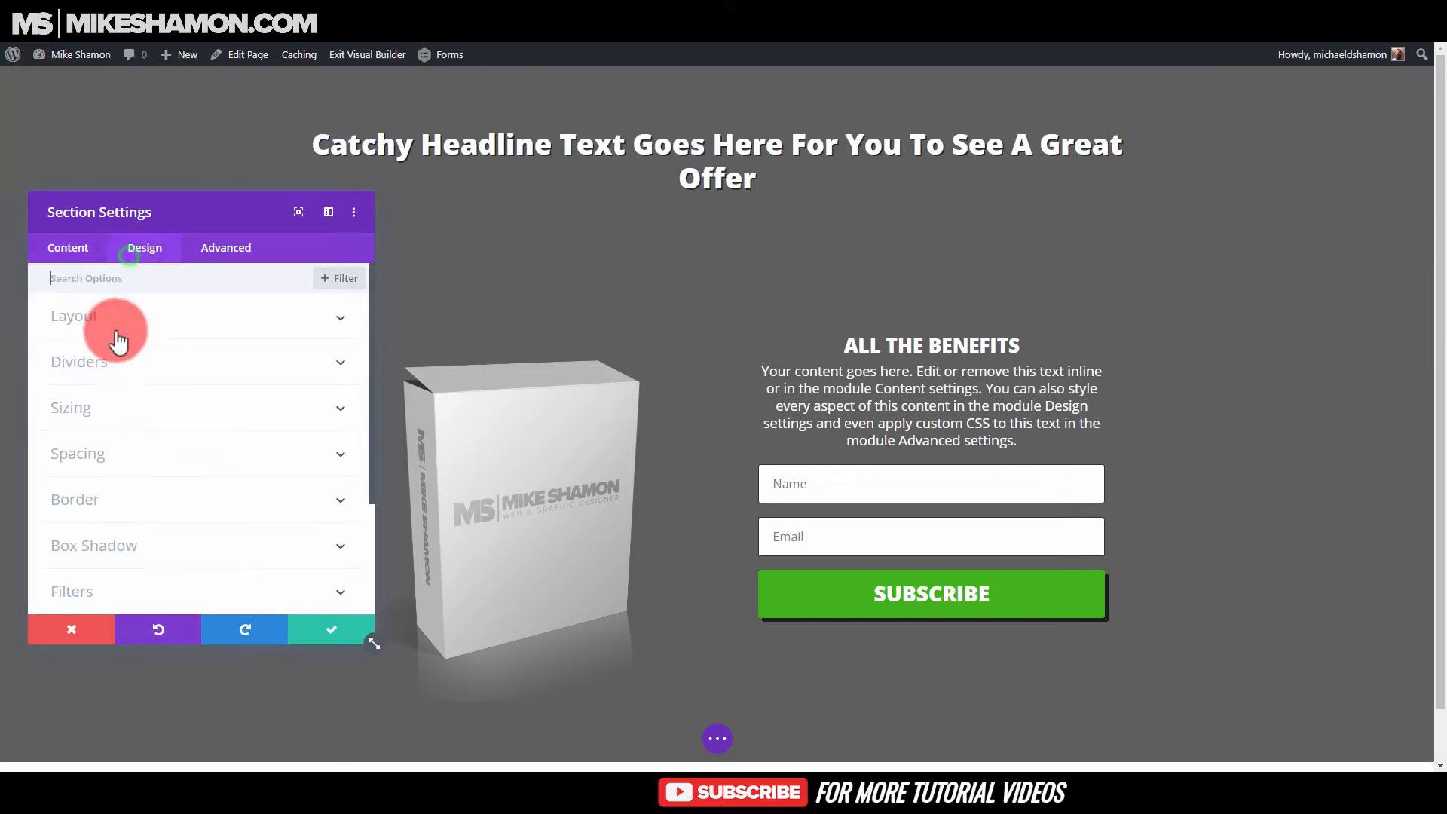
{"action": "left_click", "coordinate": [103, 456]}
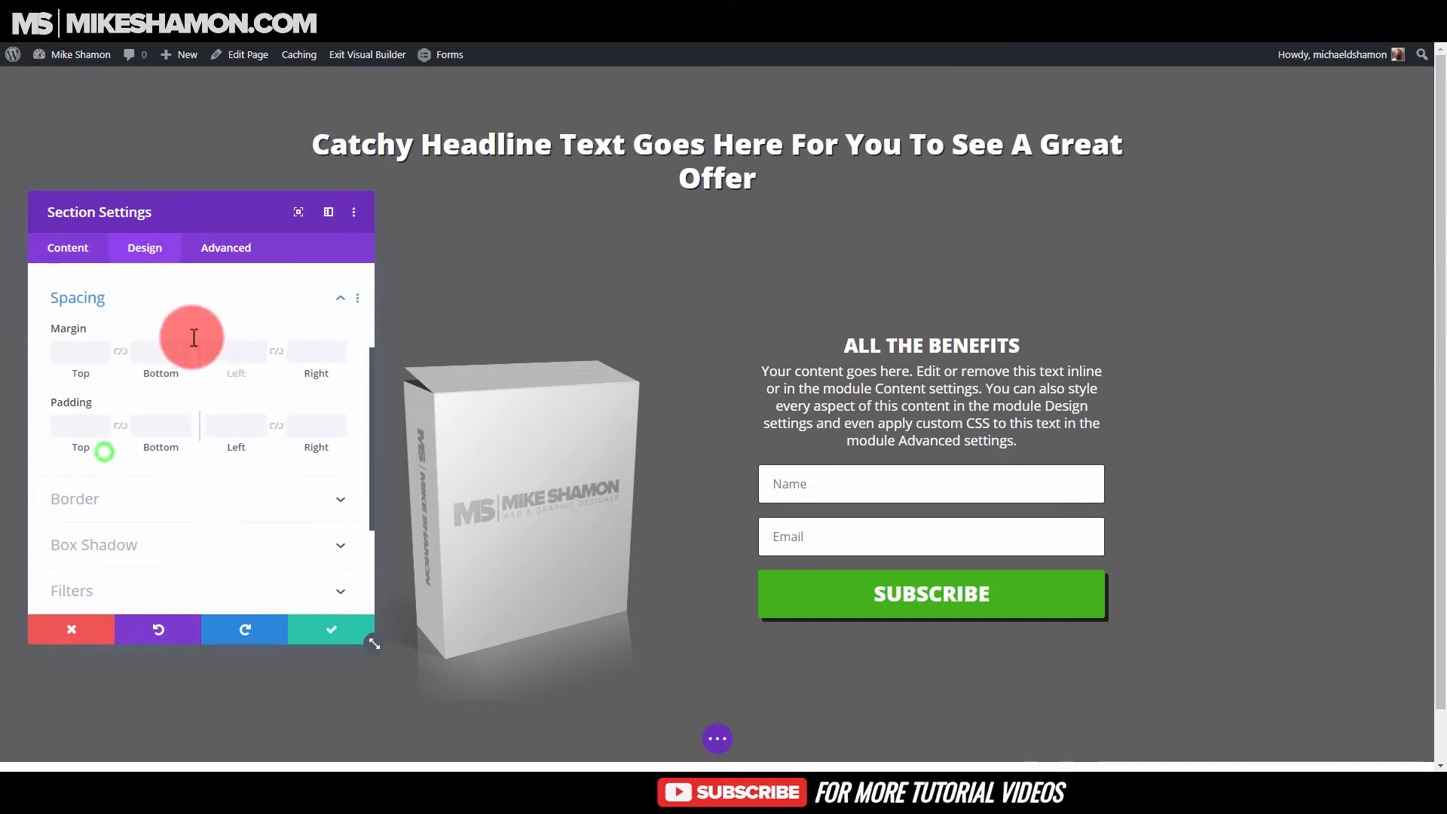
{"action": "left_click", "coordinate": [84, 344]}
{"action": "type", "text": "0"}
{"action": "left_click", "coordinate": [123, 340]}
{"action": "left_click", "coordinate": [89, 414]}
{"action": "type", "text": "0"}
{"action": "left_click", "coordinate": [124, 414]}
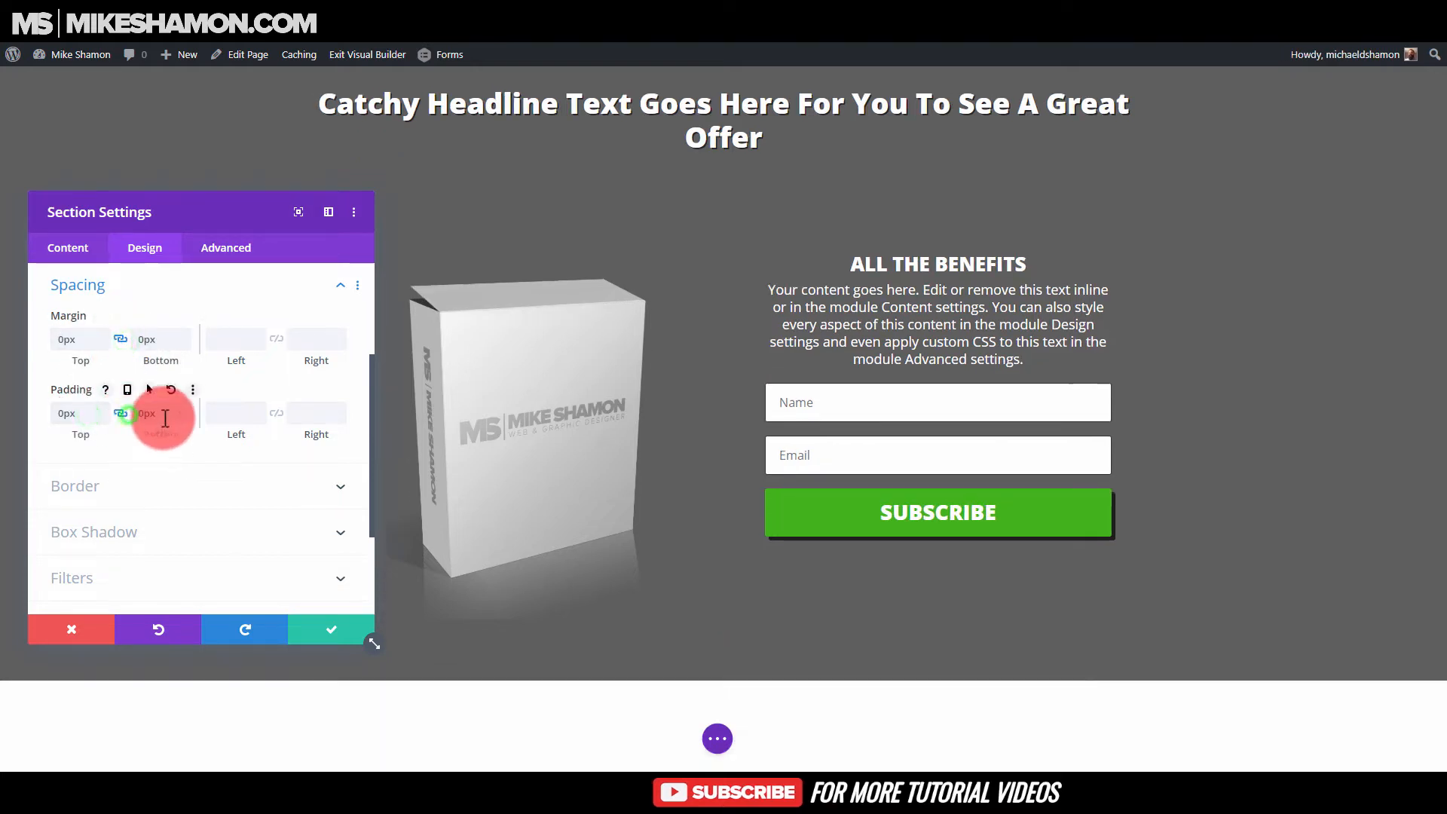
{"action": "left_click", "coordinate": [333, 630]}
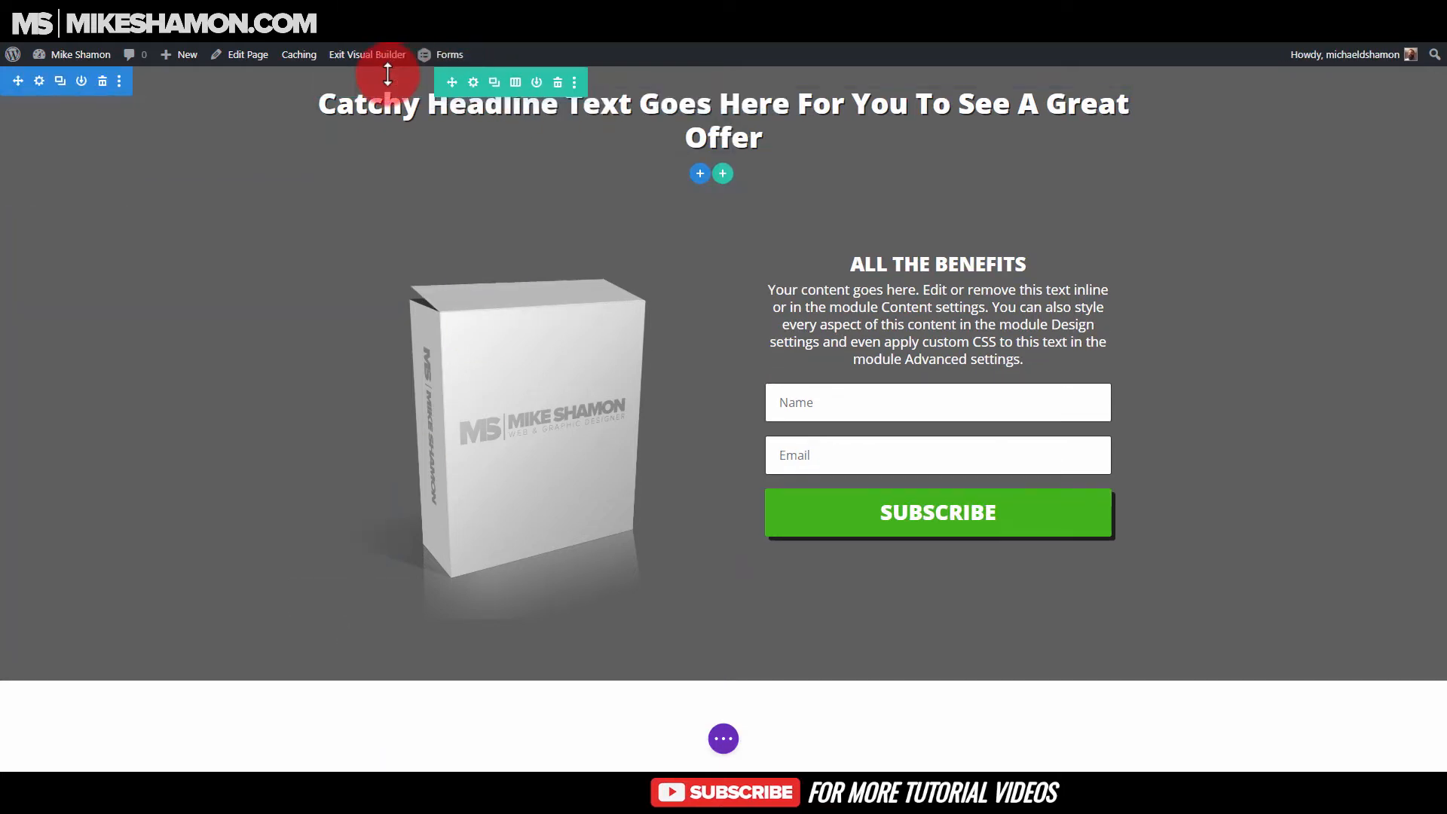
- Set the headline row's linked top and bottom padding and margins to 0px
{"action": "left_click", "coordinate": [472, 81]}
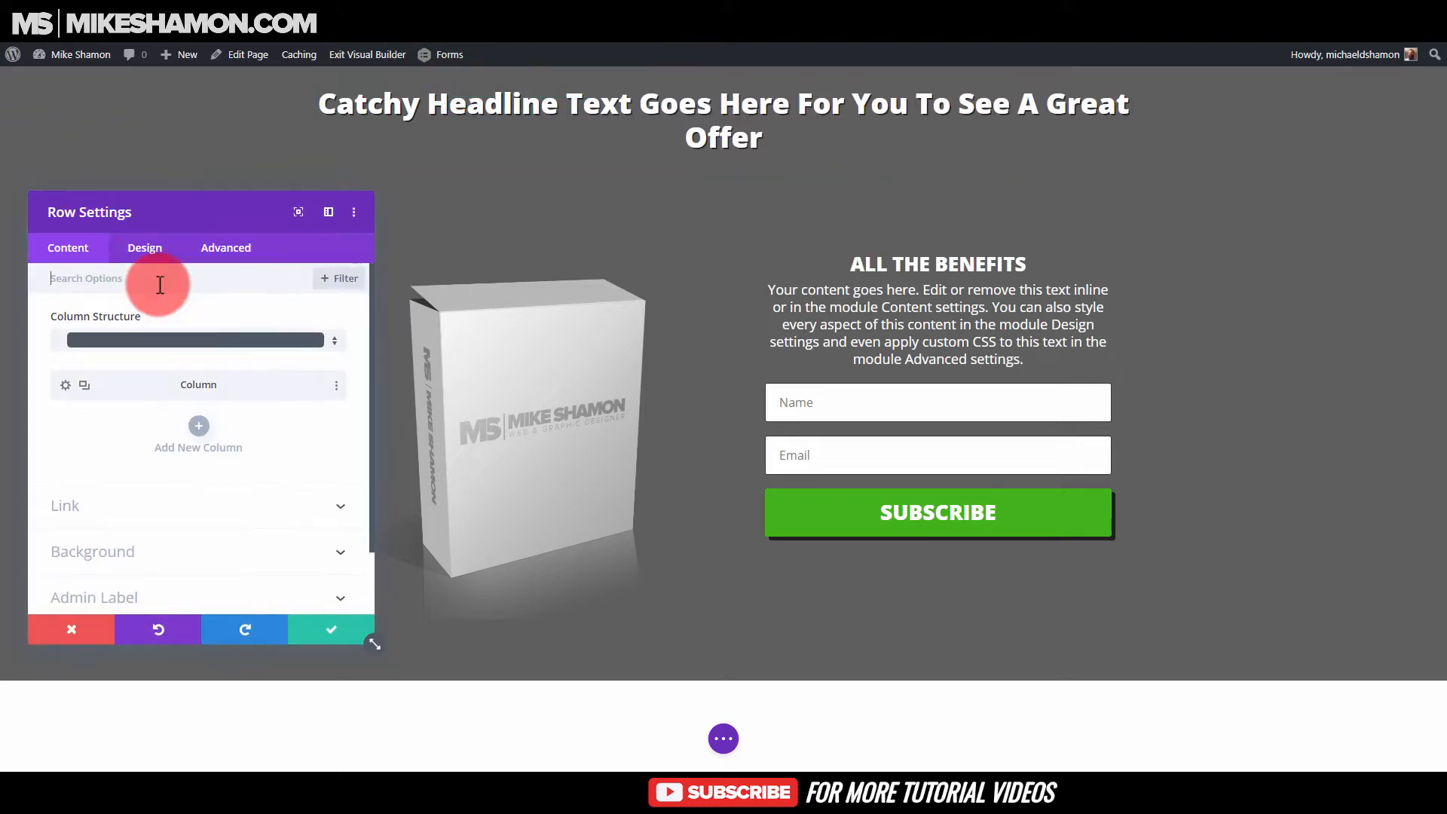
{"action": "left_click", "coordinate": [145, 248]}
{"action": "left_click", "coordinate": [129, 357]}
{"action": "left_click", "coordinate": [88, 345]}
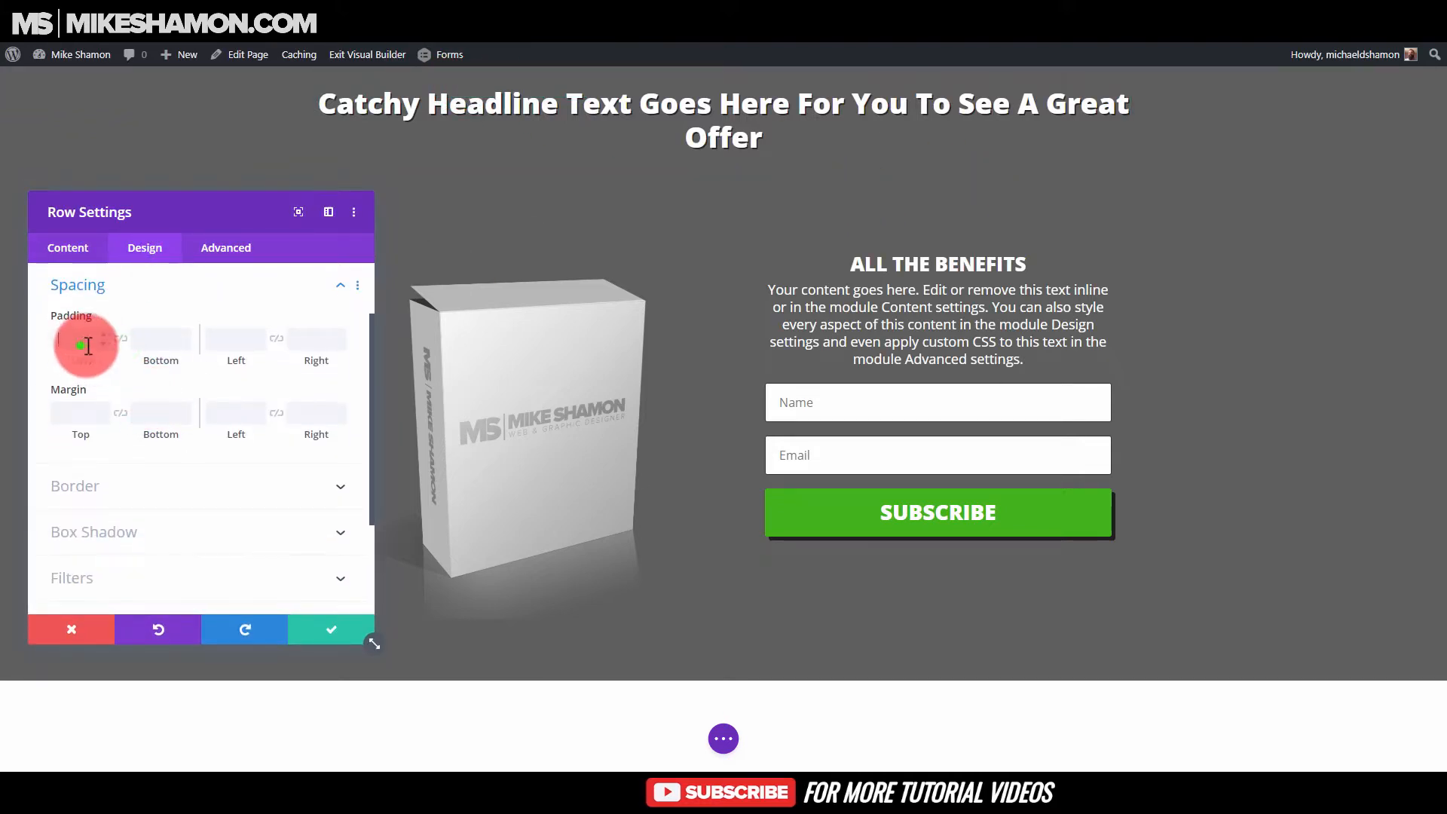
{"action": "type", "text": "0"}
{"action": "left_click", "coordinate": [120, 338]}
{"action": "left_click", "coordinate": [88, 412]}
{"action": "type", "text": "0"}
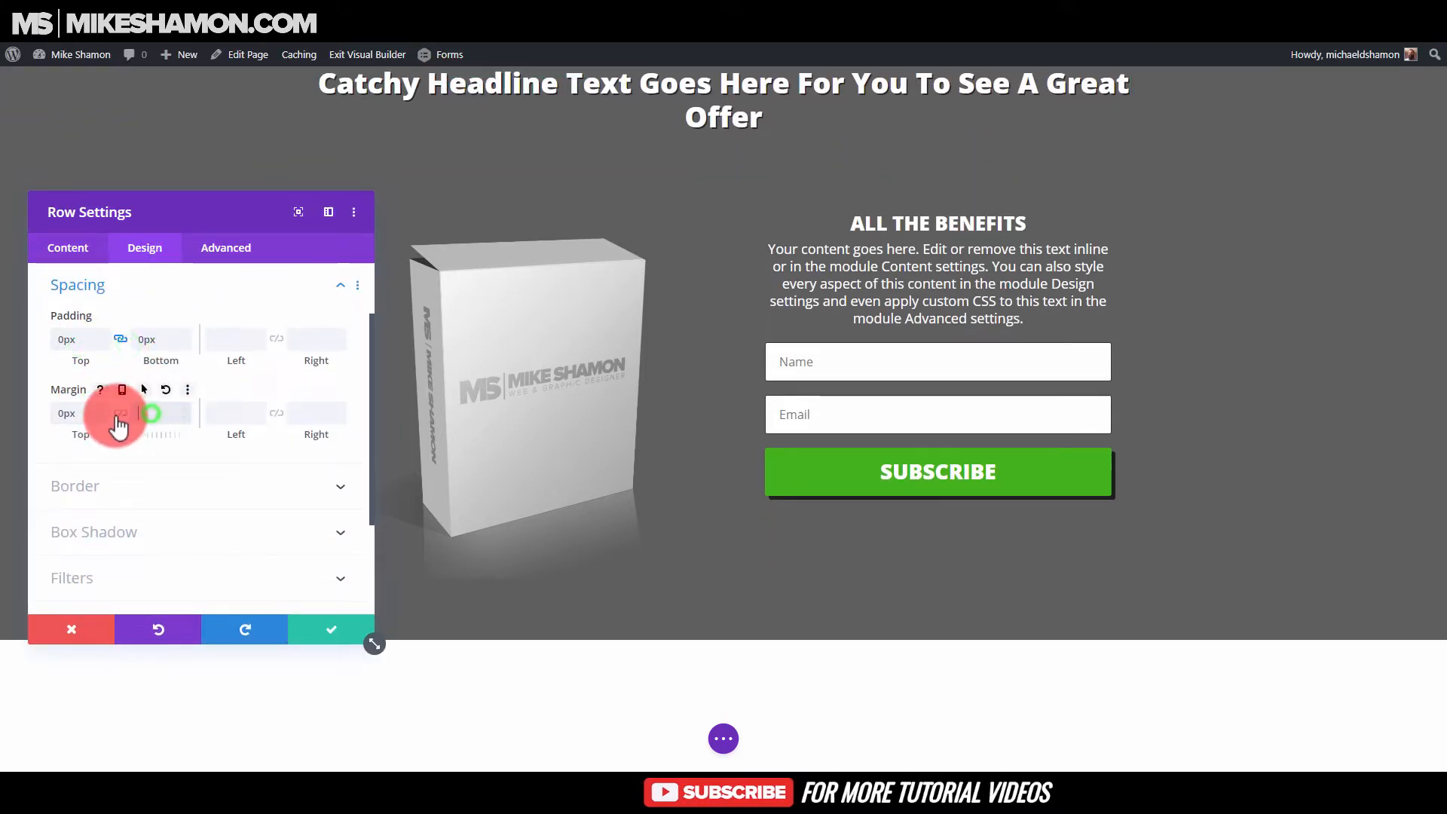
{"action": "left_click", "coordinate": [119, 414]}
- Try 32px top and bottom margins on the headline row and return them to 0px
{"action": "left_click", "coordinate": [90, 413]}
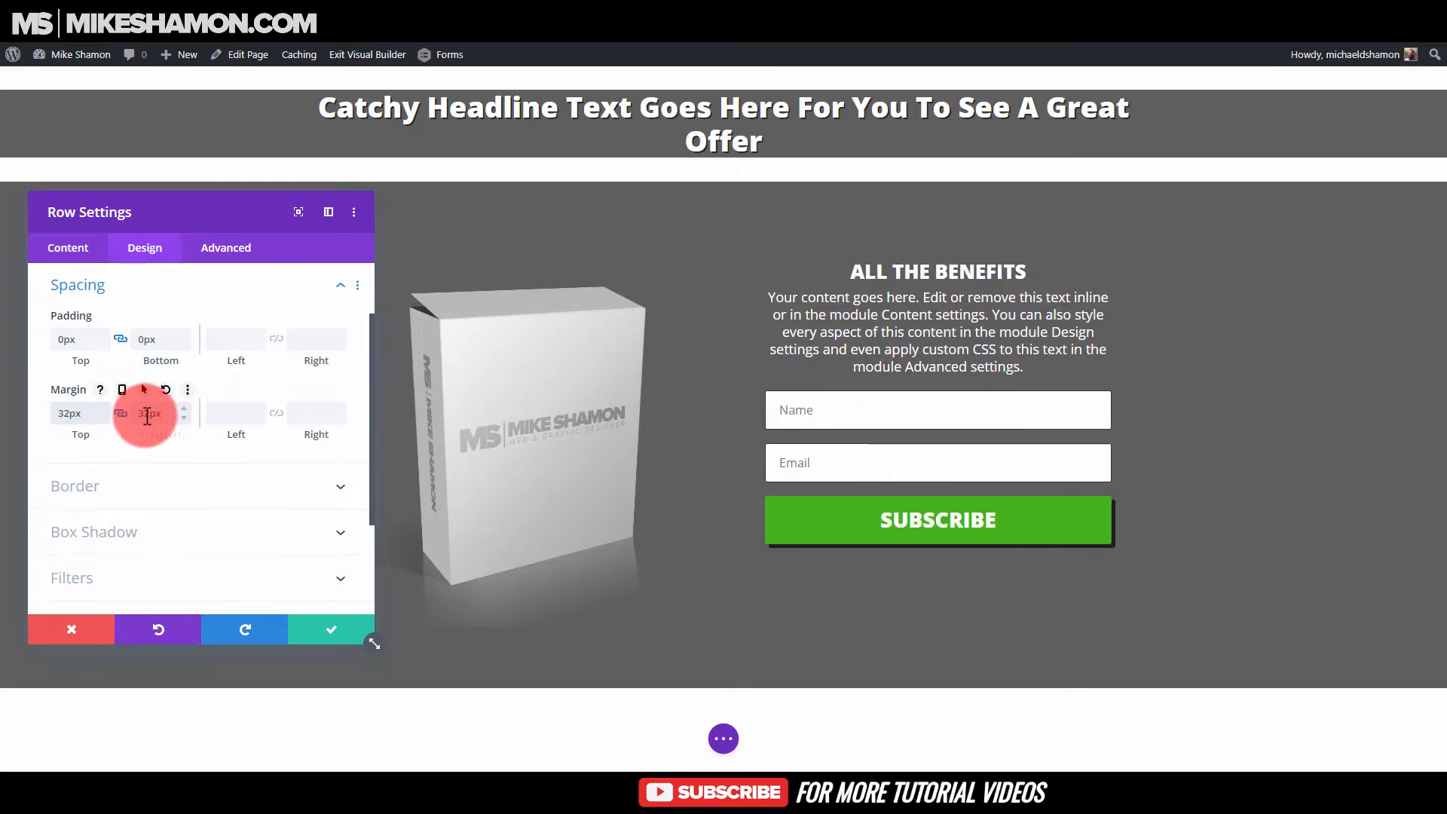
{"action": "left_click_drag", "start_coordinate": [105, 413], "coordinate": [6, 414]}
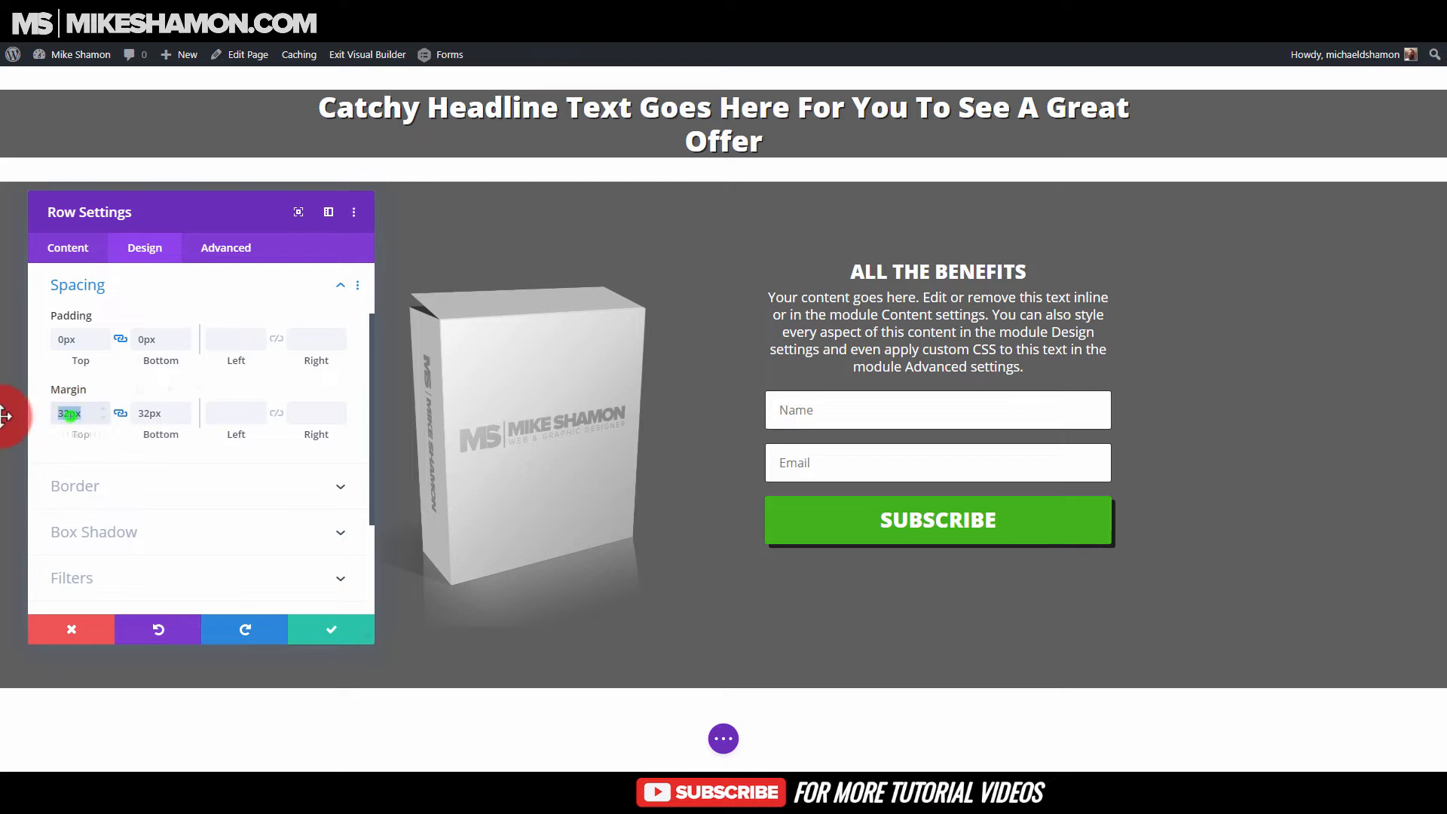
{"action": "type", "text": "0"}
- Set the headline row's linked top and bottom padding to 32px and save the row
{"action": "left_click_drag", "start_coordinate": [75, 341], "coordinate": [8, 343]}
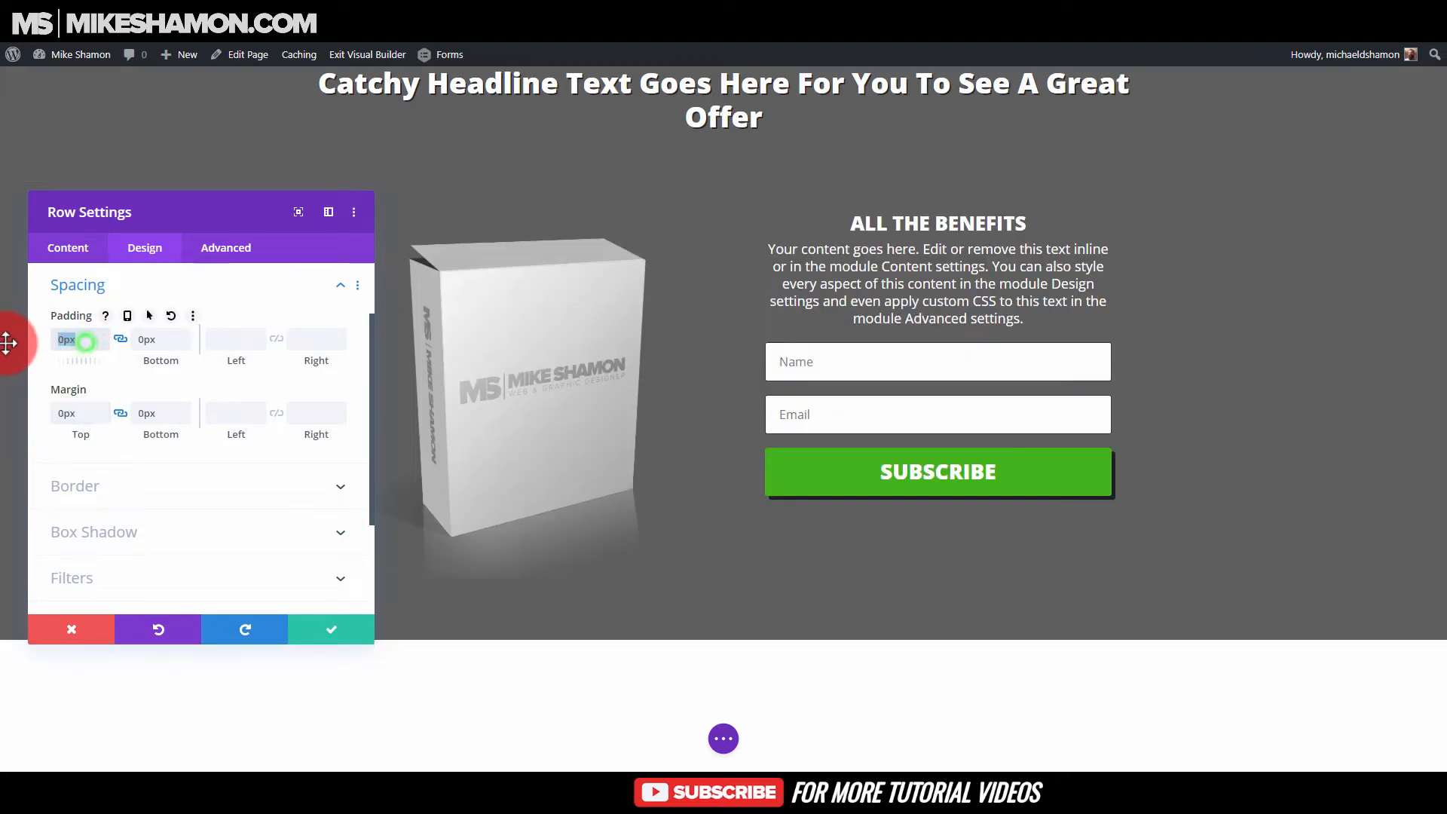
{"action": "type", "text": "2p32"}
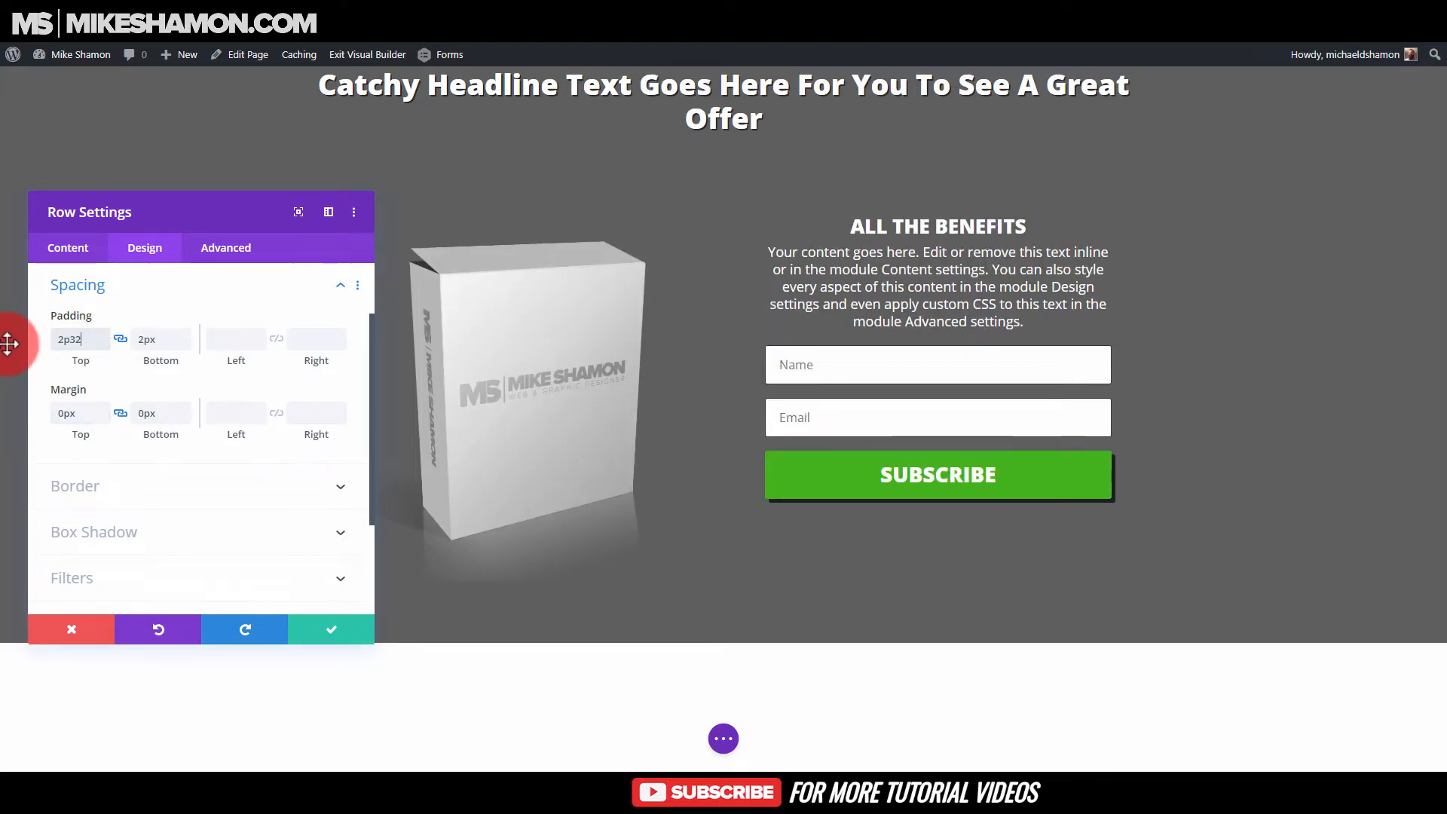
{"action": "left_click_drag", "start_coordinate": [89, 339], "coordinate": [25, 332]}
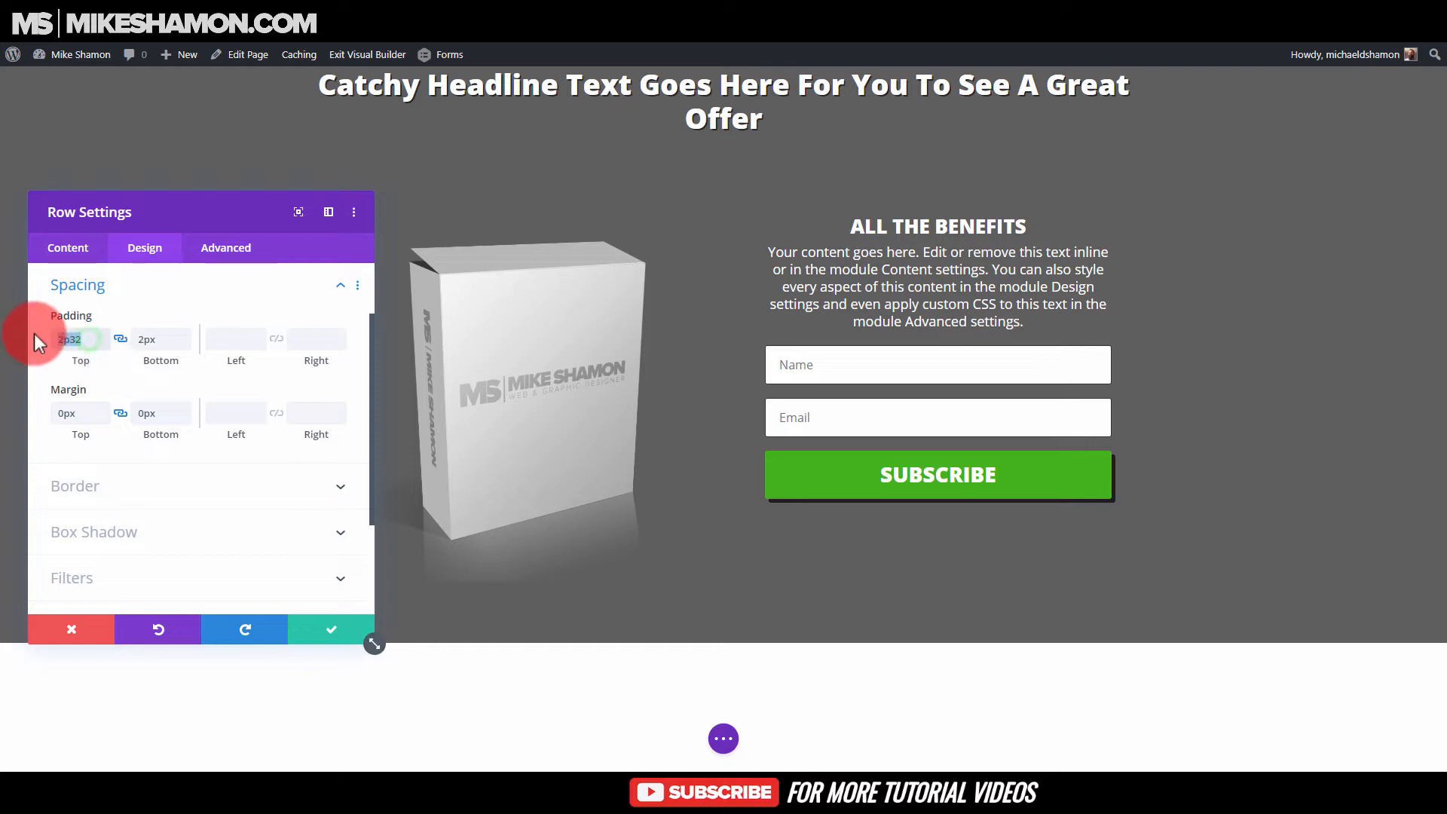
{"action": "type", "text": "32px"}
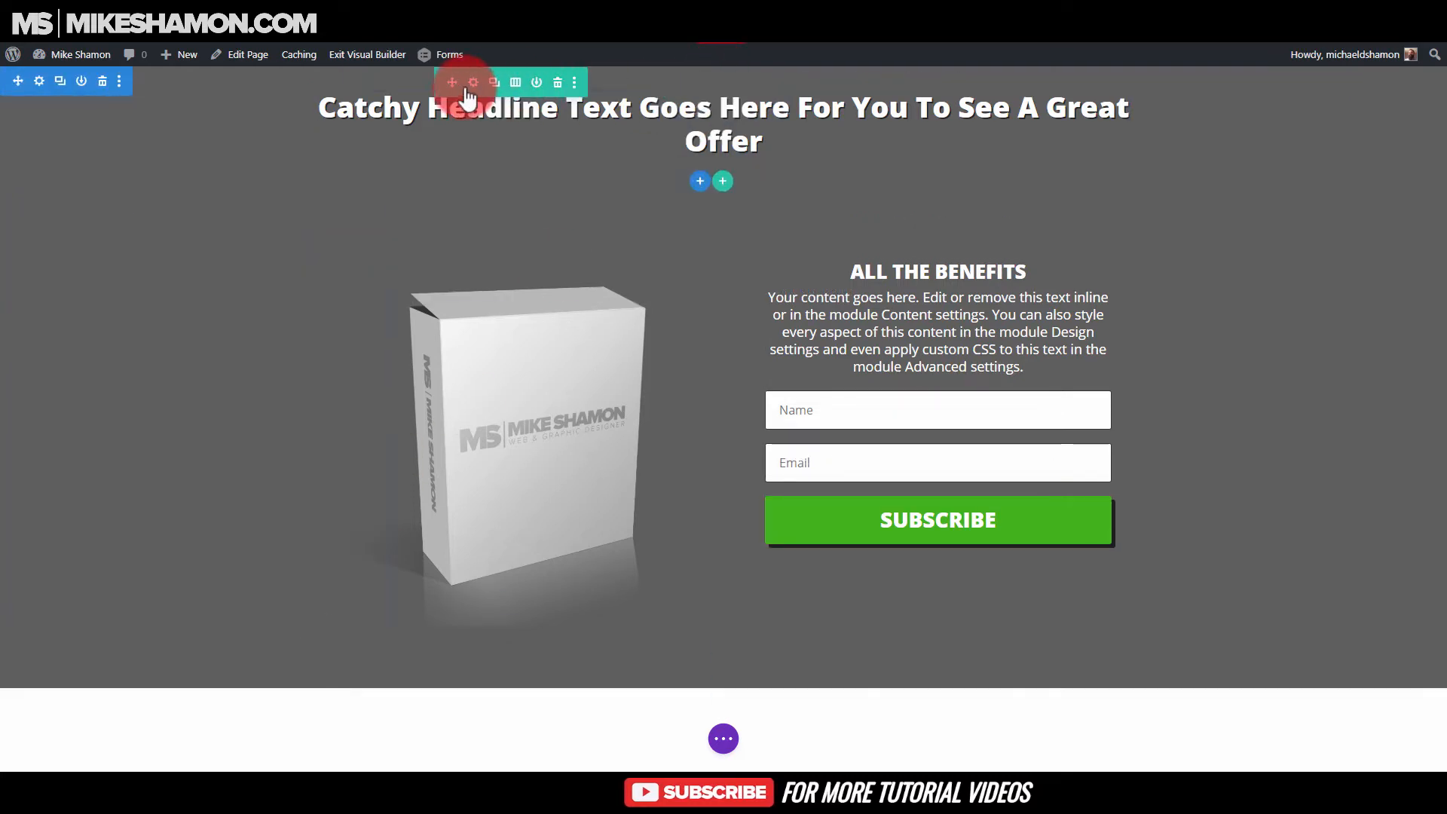
{"action": "left_click", "coordinate": [462, 84]}
{"action": "left_click", "coordinate": [71, 630]}
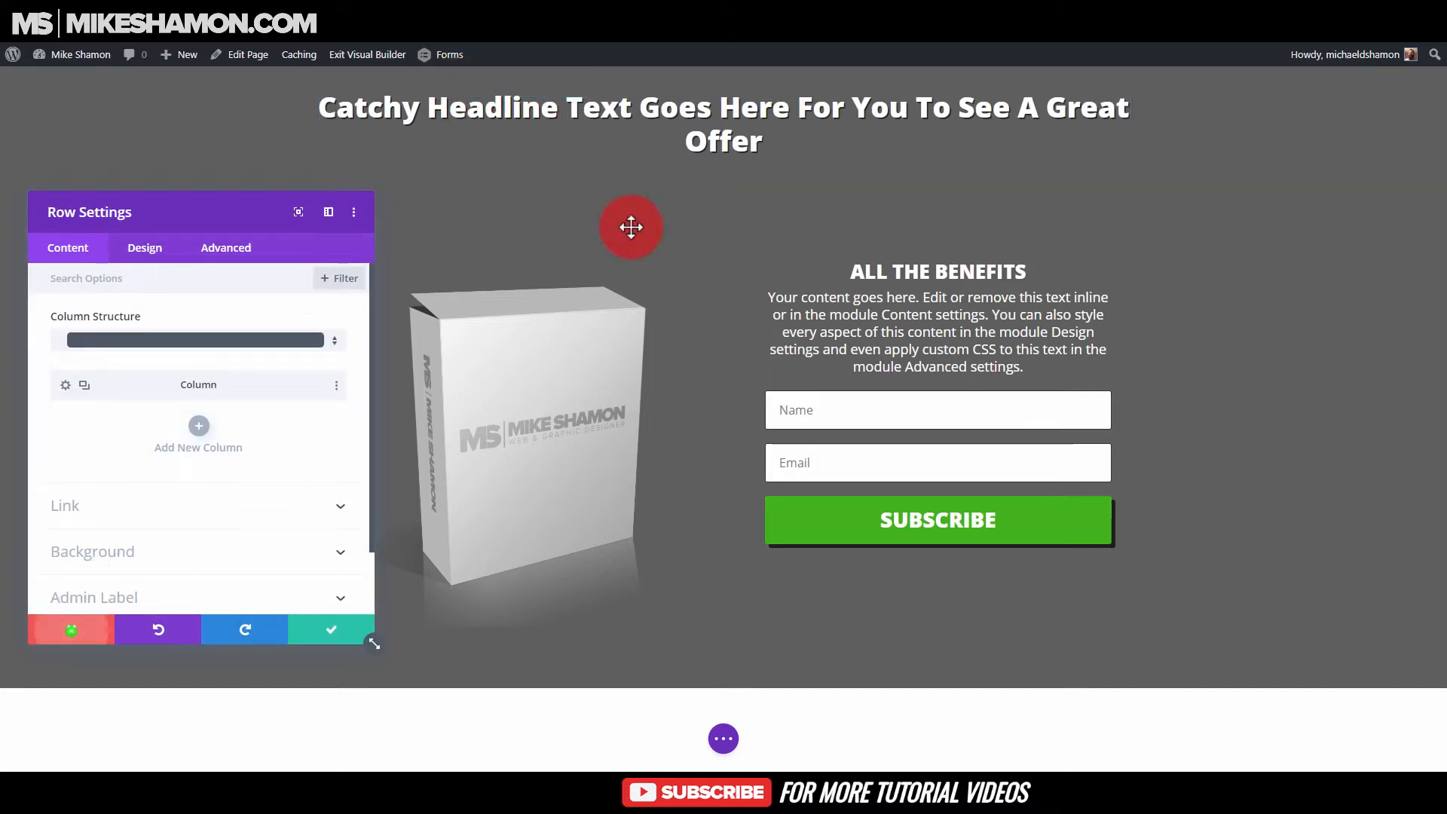
- Set the headline text module's width to 70%, align the module to the center and save it
{"action": "left_click", "coordinate": [772, 91]}
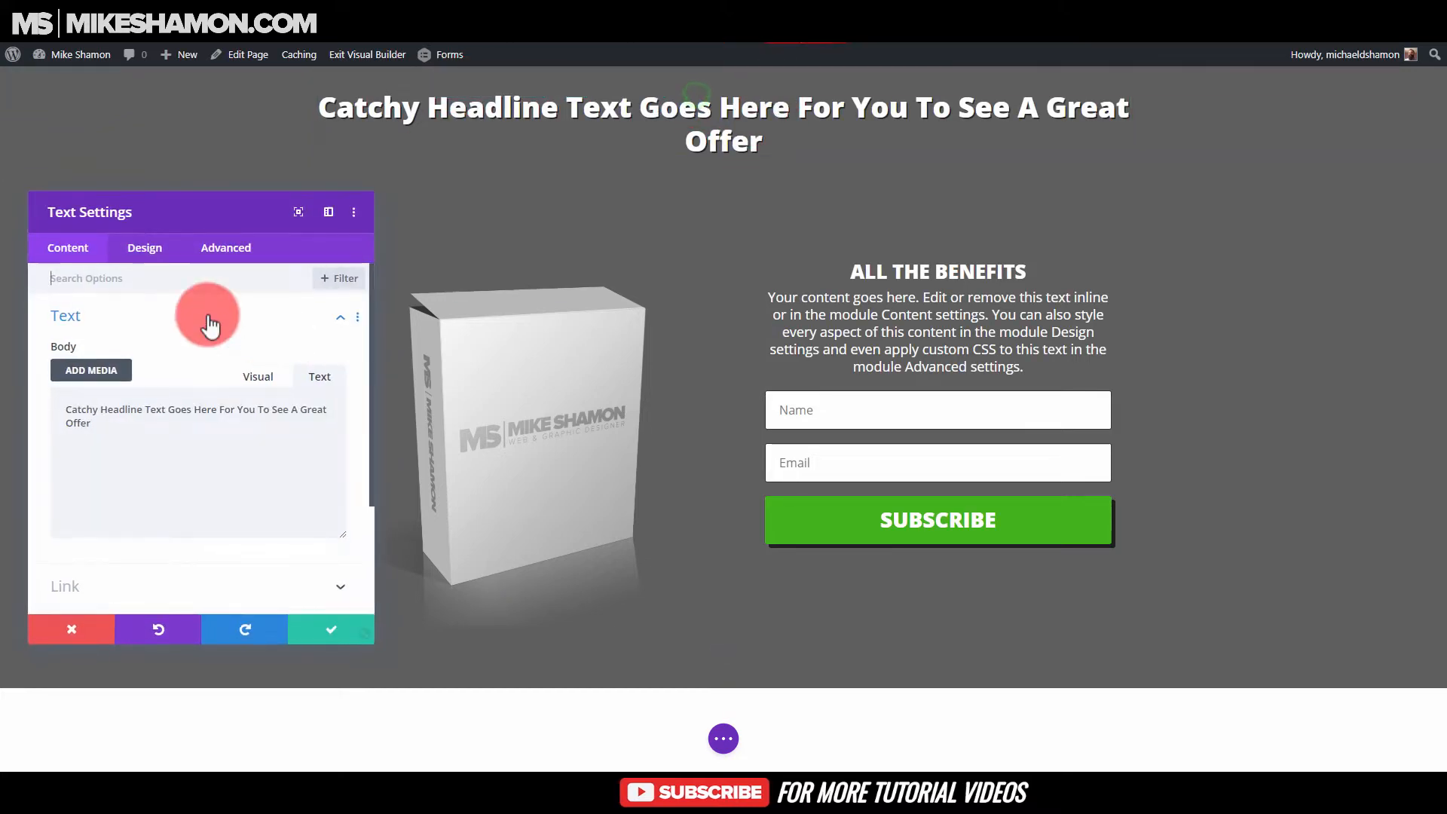
{"action": "left_click", "coordinate": [144, 241]}
{"action": "left_click", "coordinate": [104, 388]}
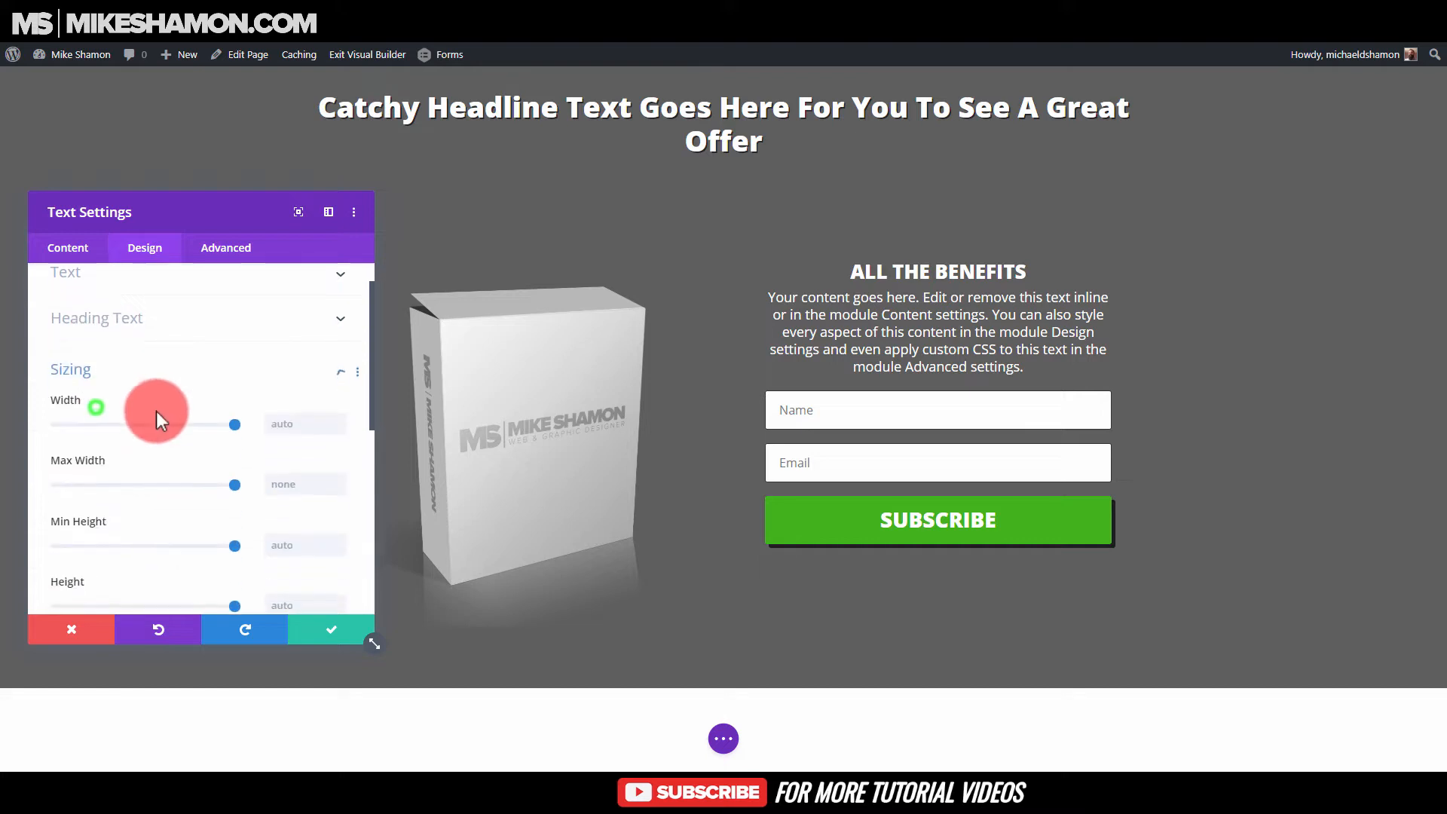
{"action": "left_click_drag", "start_coordinate": [231, 341], "coordinate": [180, 342]}
{"action": "left_click", "coordinate": [202, 461]}
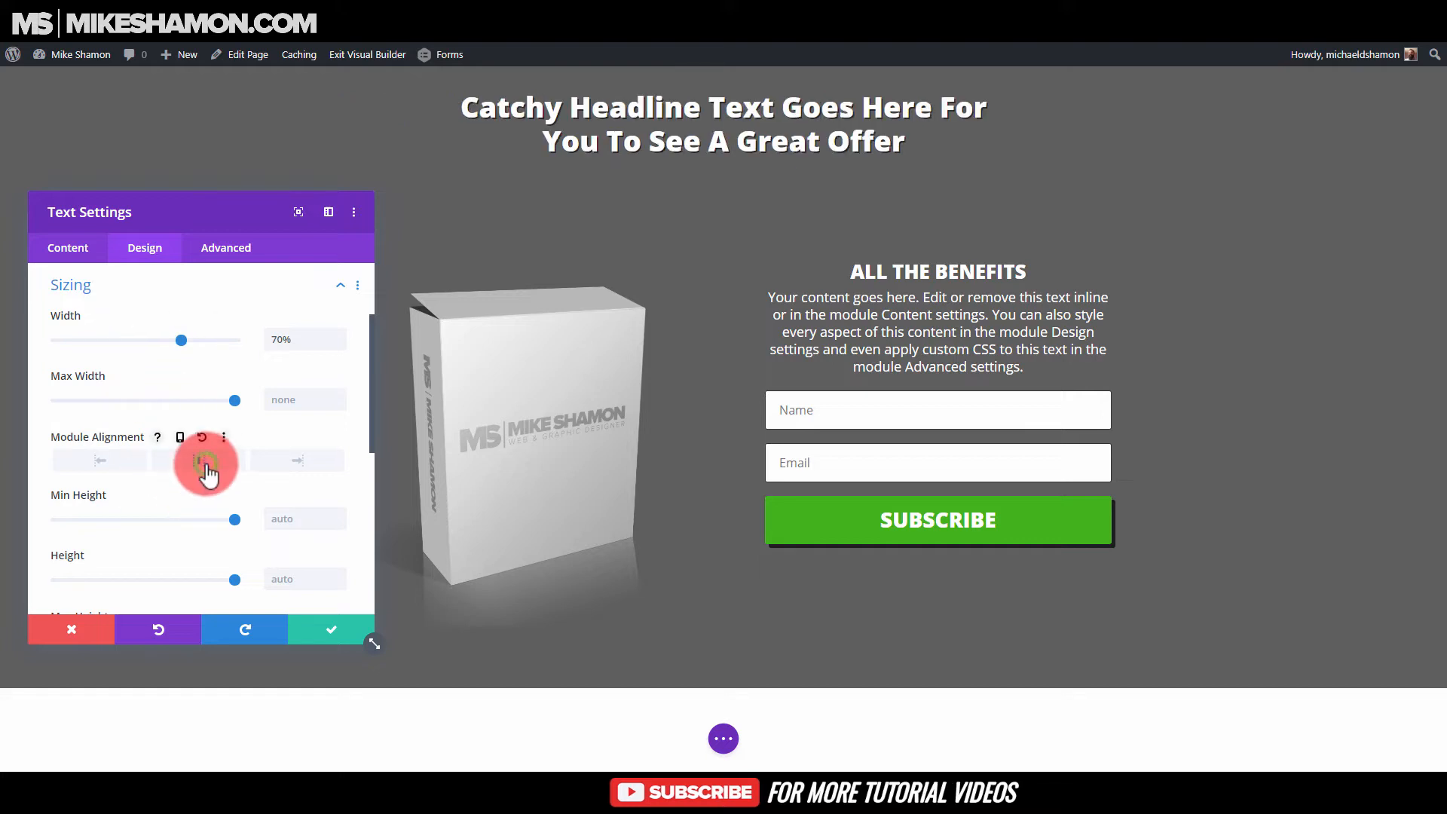
{"action": "left_click", "coordinate": [331, 629]}
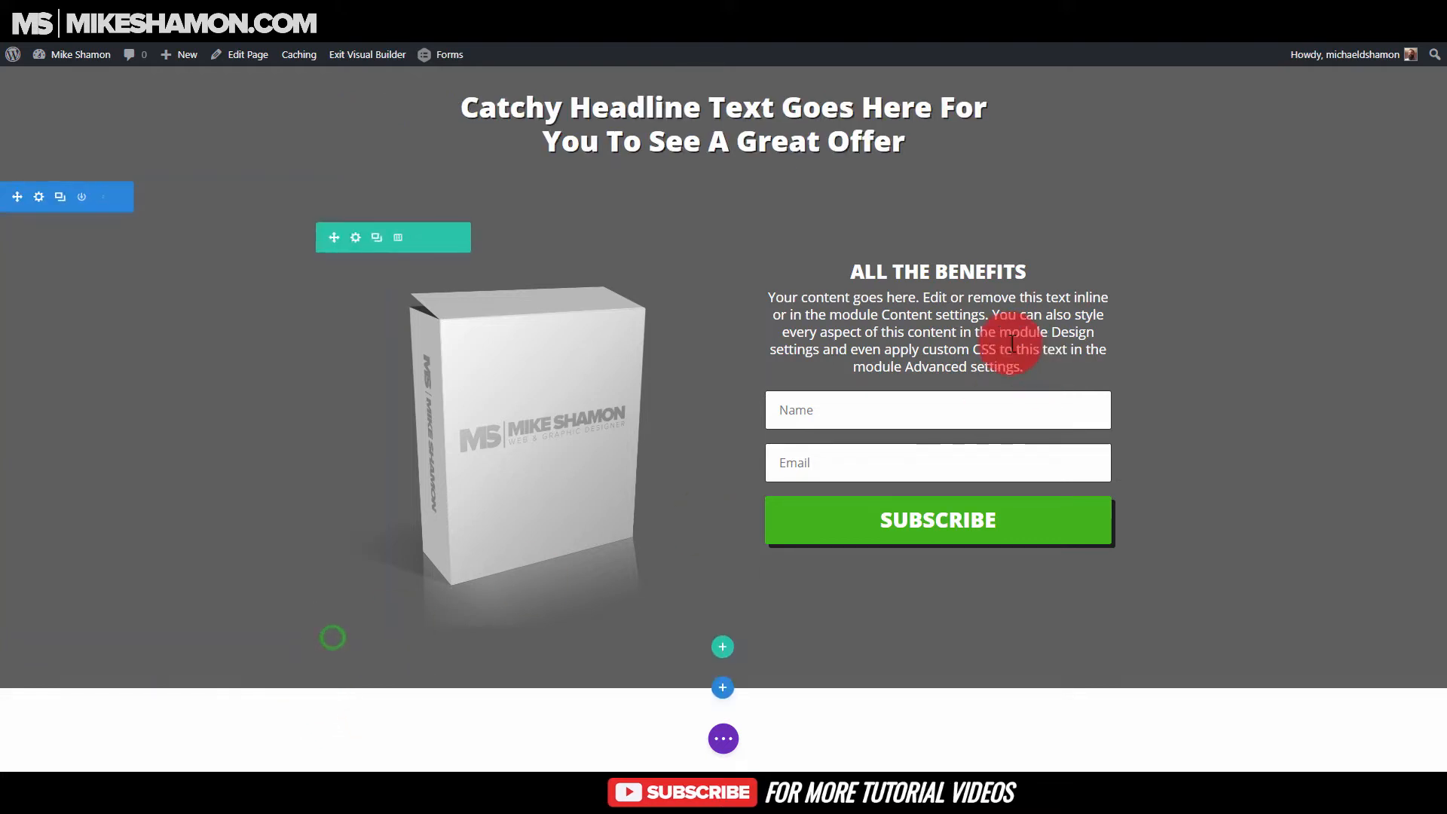
- Set the linked top and bottom margins of the section with the product box and optin form to 0px
{"action": "left_click", "coordinate": [39, 198]}
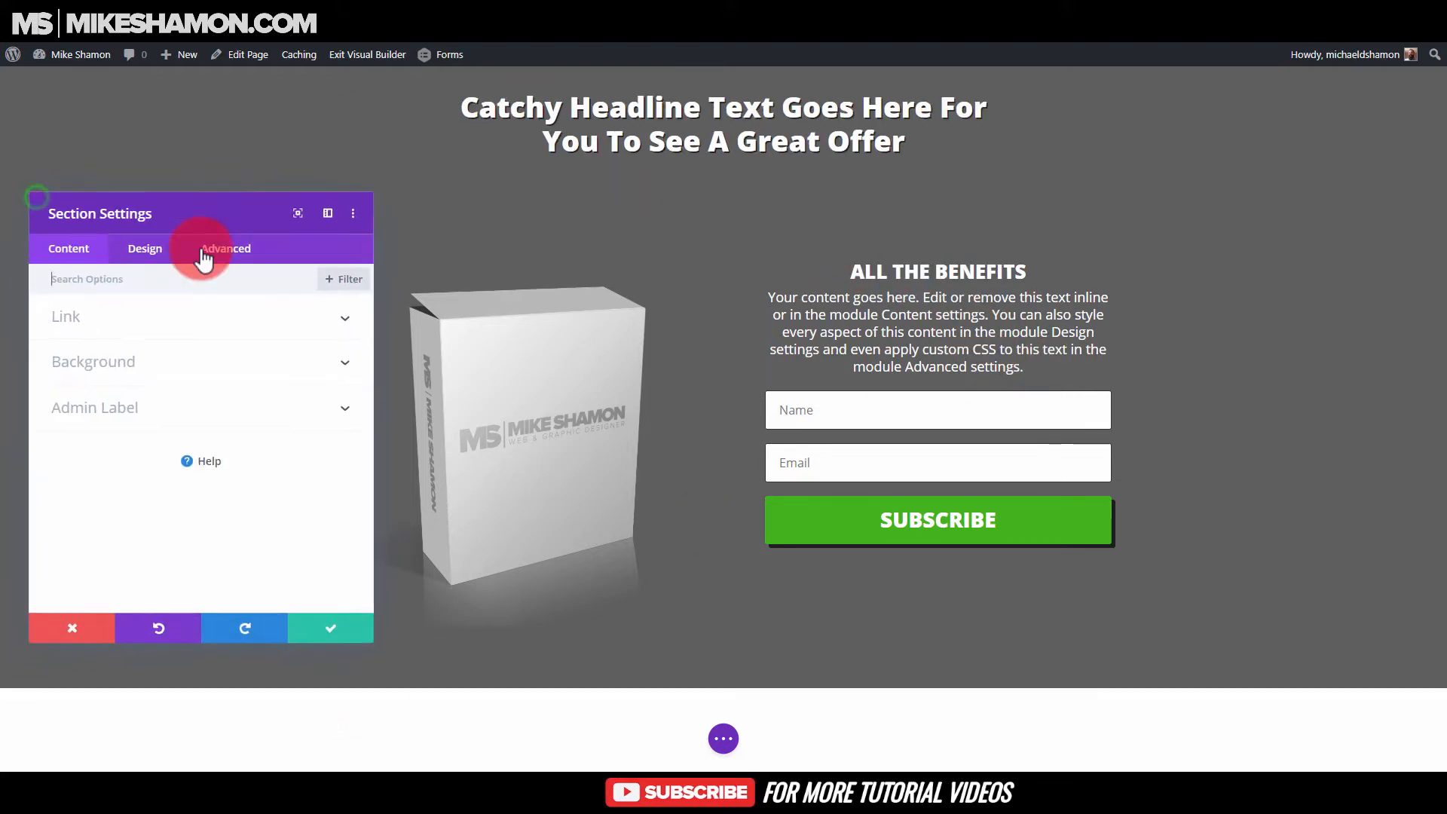
{"action": "left_click", "coordinate": [130, 257]}
{"action": "left_click", "coordinate": [106, 455]}
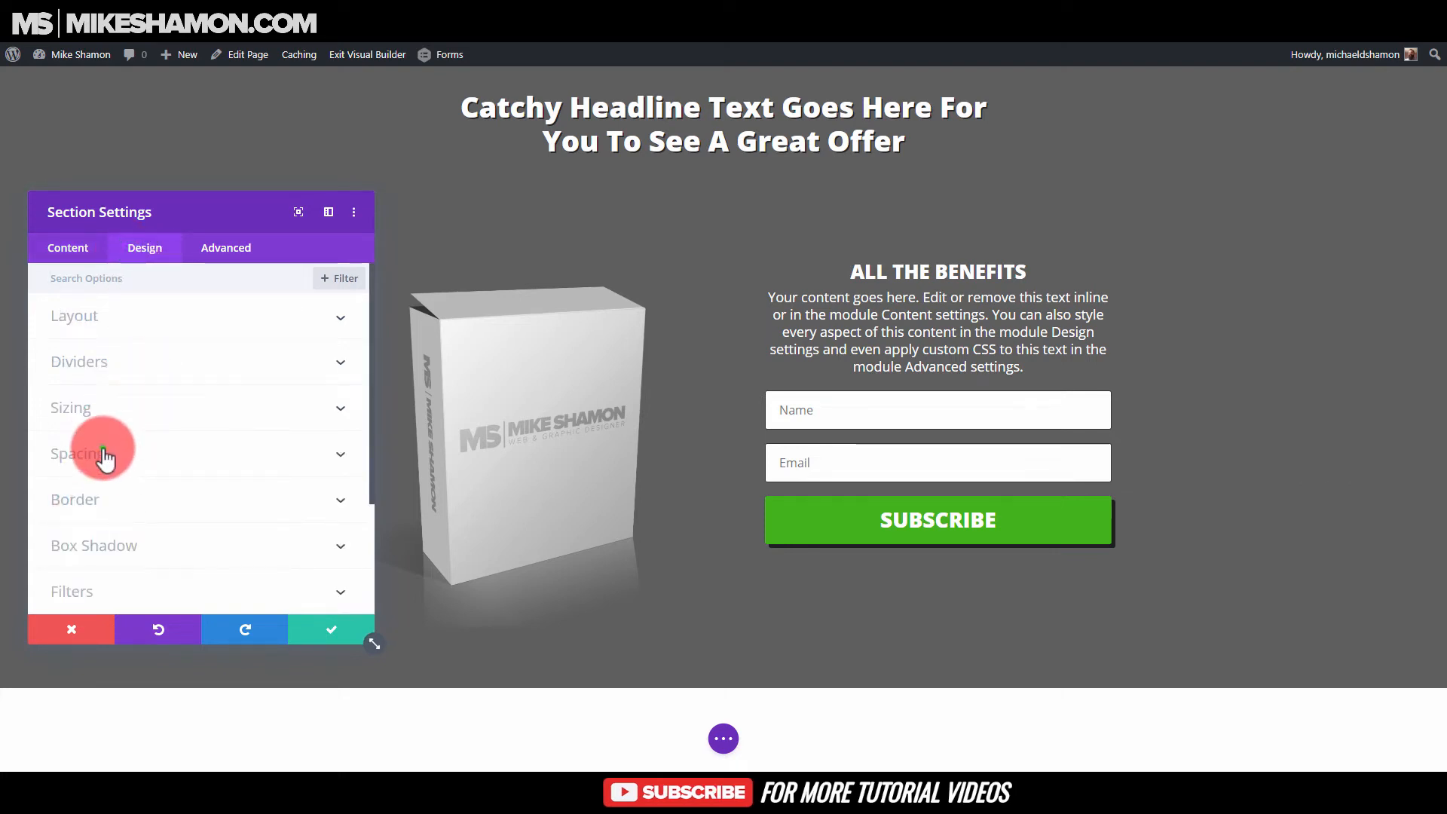
{"action": "left_click", "coordinate": [91, 341]}
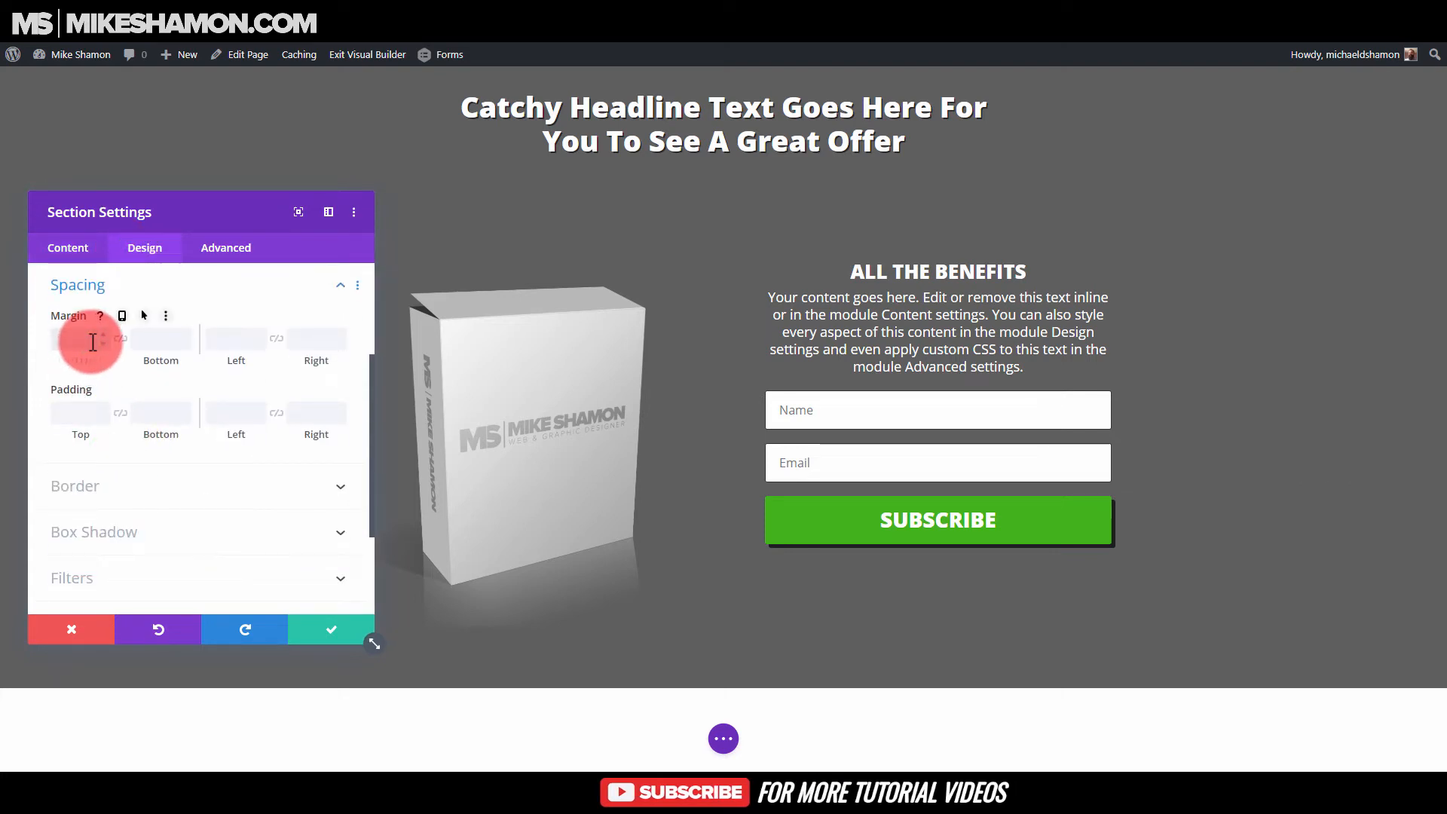
{"action": "type", "text": "0"}
{"action": "left_click", "coordinate": [120, 338]}
- Set the linked top and bottom padding of the section with the product box and optin form to 16px and save it
{"action": "left_click", "coordinate": [81, 413]}
{"action": "type", "text": "0"}
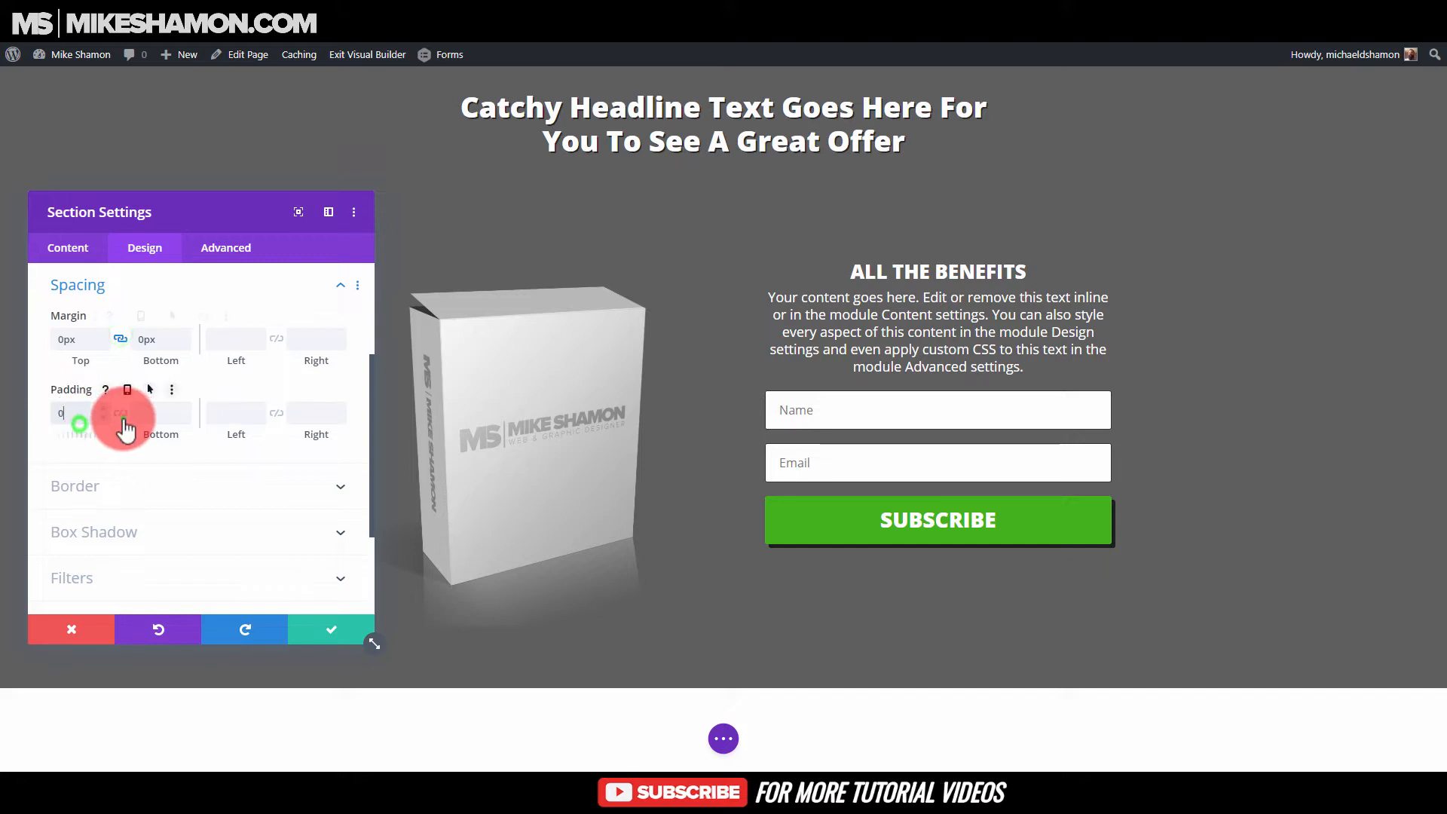
{"action": "left_click", "coordinate": [121, 414]}
{"action": "left_click", "coordinate": [72, 414]}
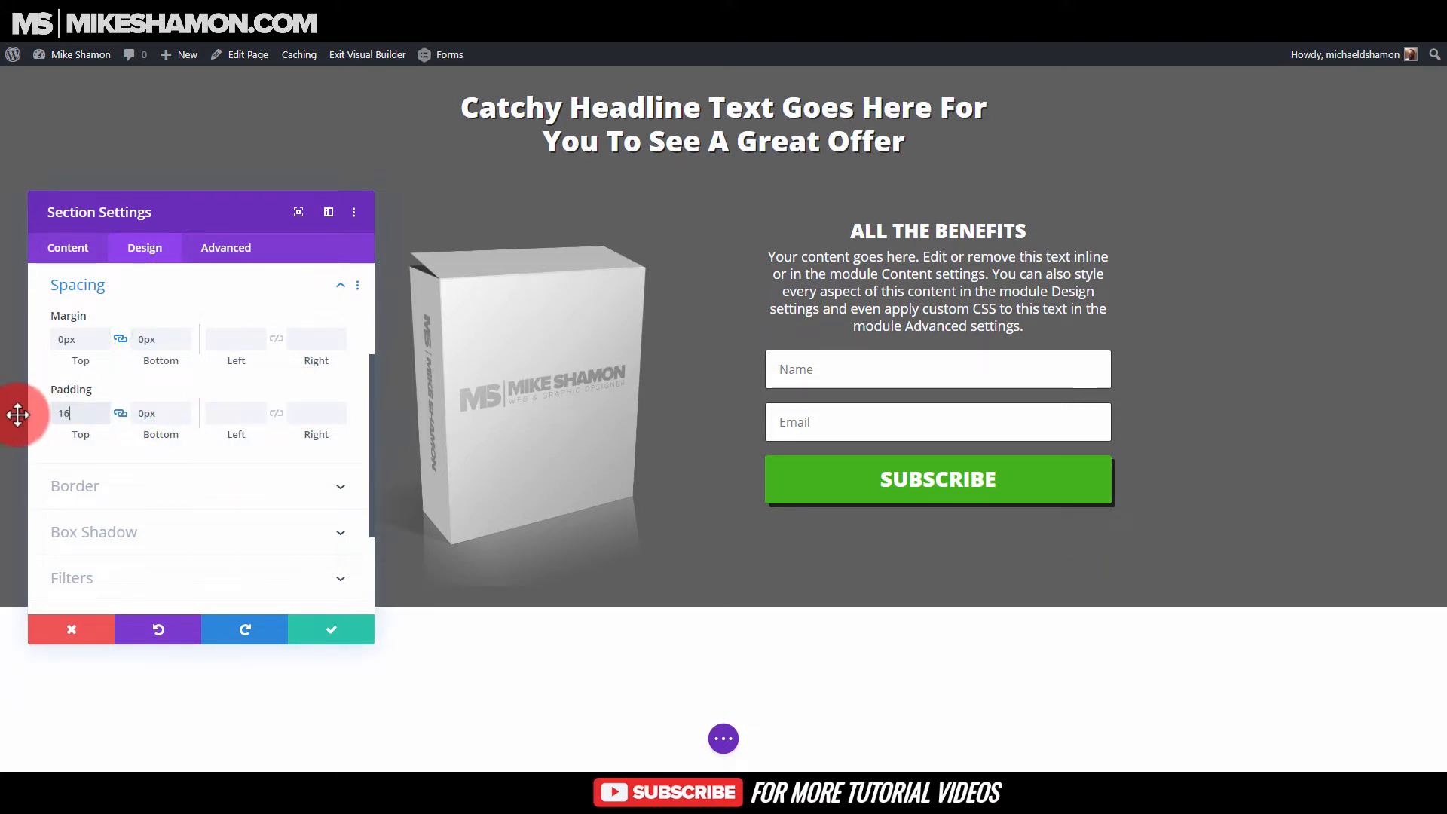
{"action": "left_click", "coordinate": [329, 629]}
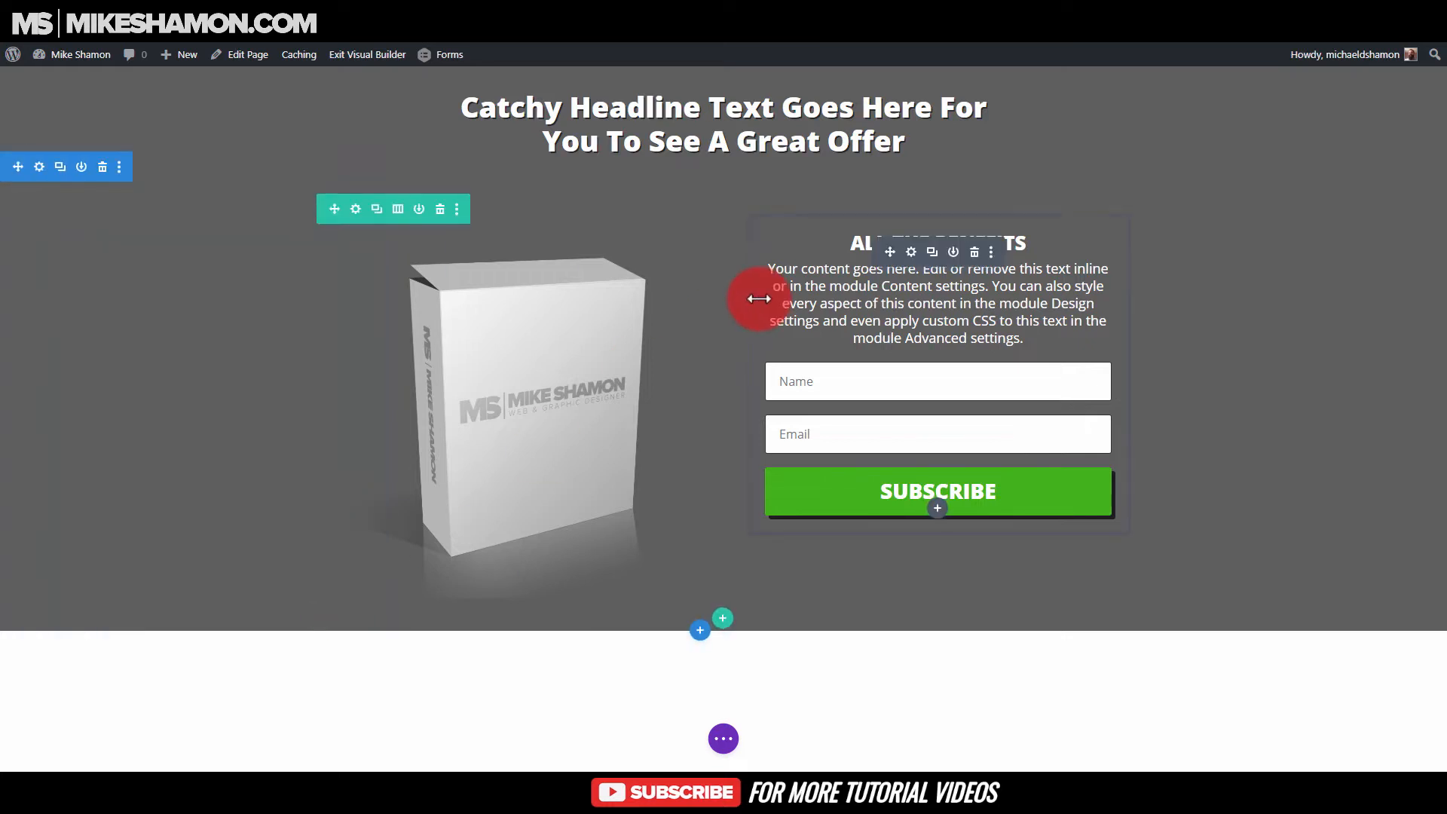
- Set the linked top and bottom padding and margins of the product box and optin form row to 0px and save the row
{"action": "left_click", "coordinate": [357, 209]}
{"action": "left_click", "coordinate": [125, 247]}
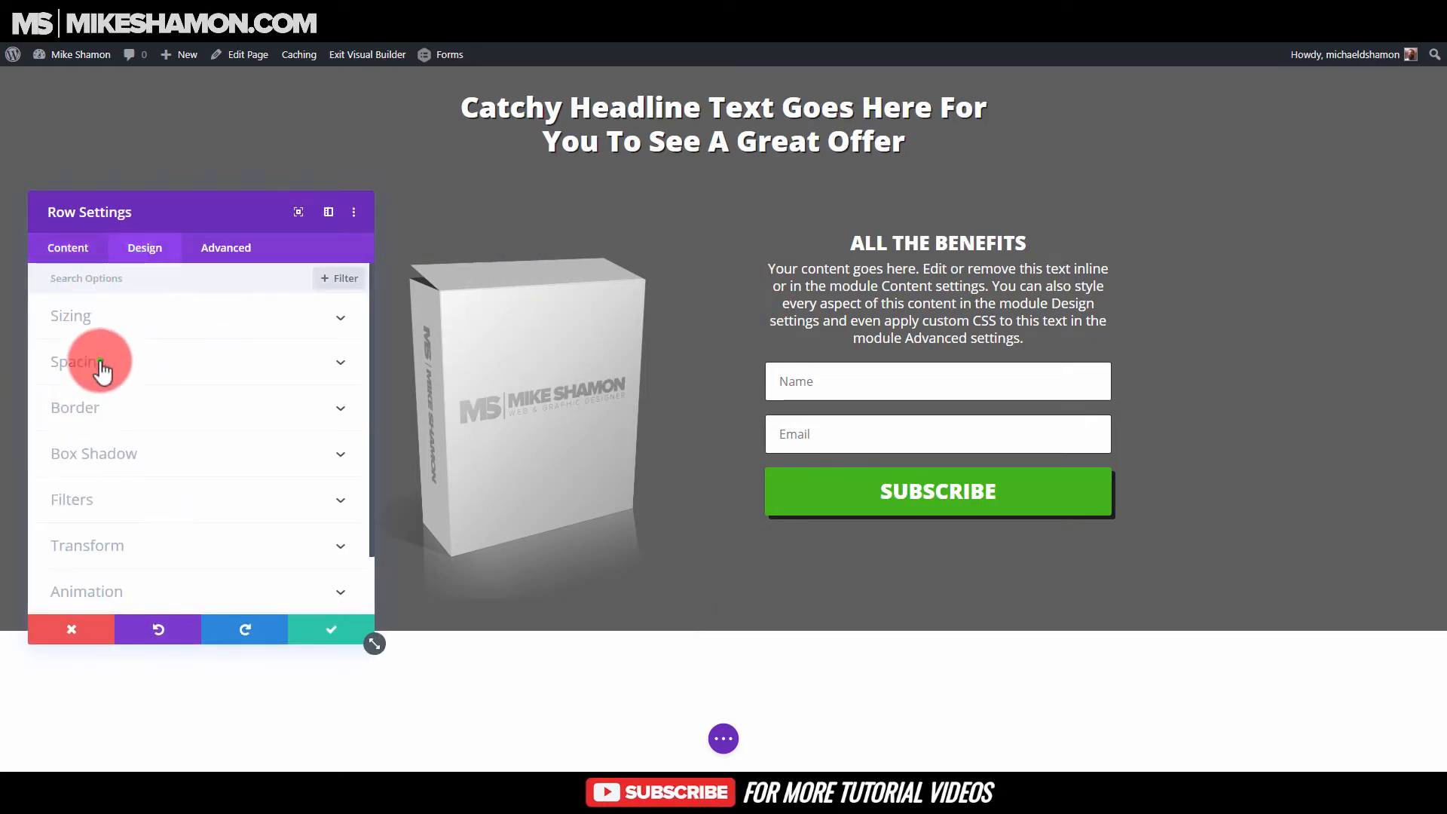
{"action": "left_click", "coordinate": [100, 366]}
{"action": "type", "text": "0"}
{"action": "left_click", "coordinate": [118, 338]}
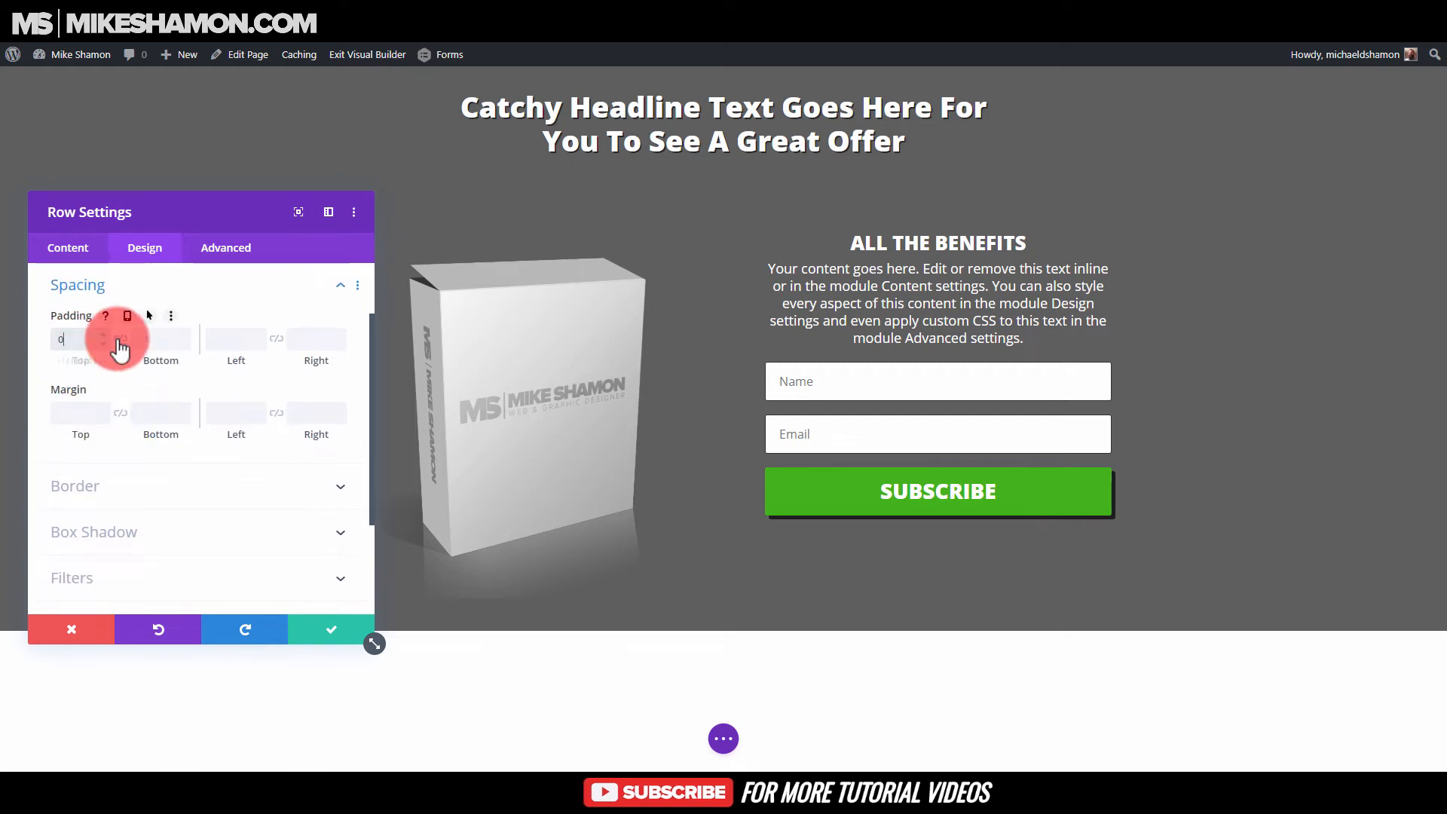
{"action": "left_click", "coordinate": [72, 415]}
{"action": "type", "text": "0"}
{"action": "left_click", "coordinate": [120, 413]}
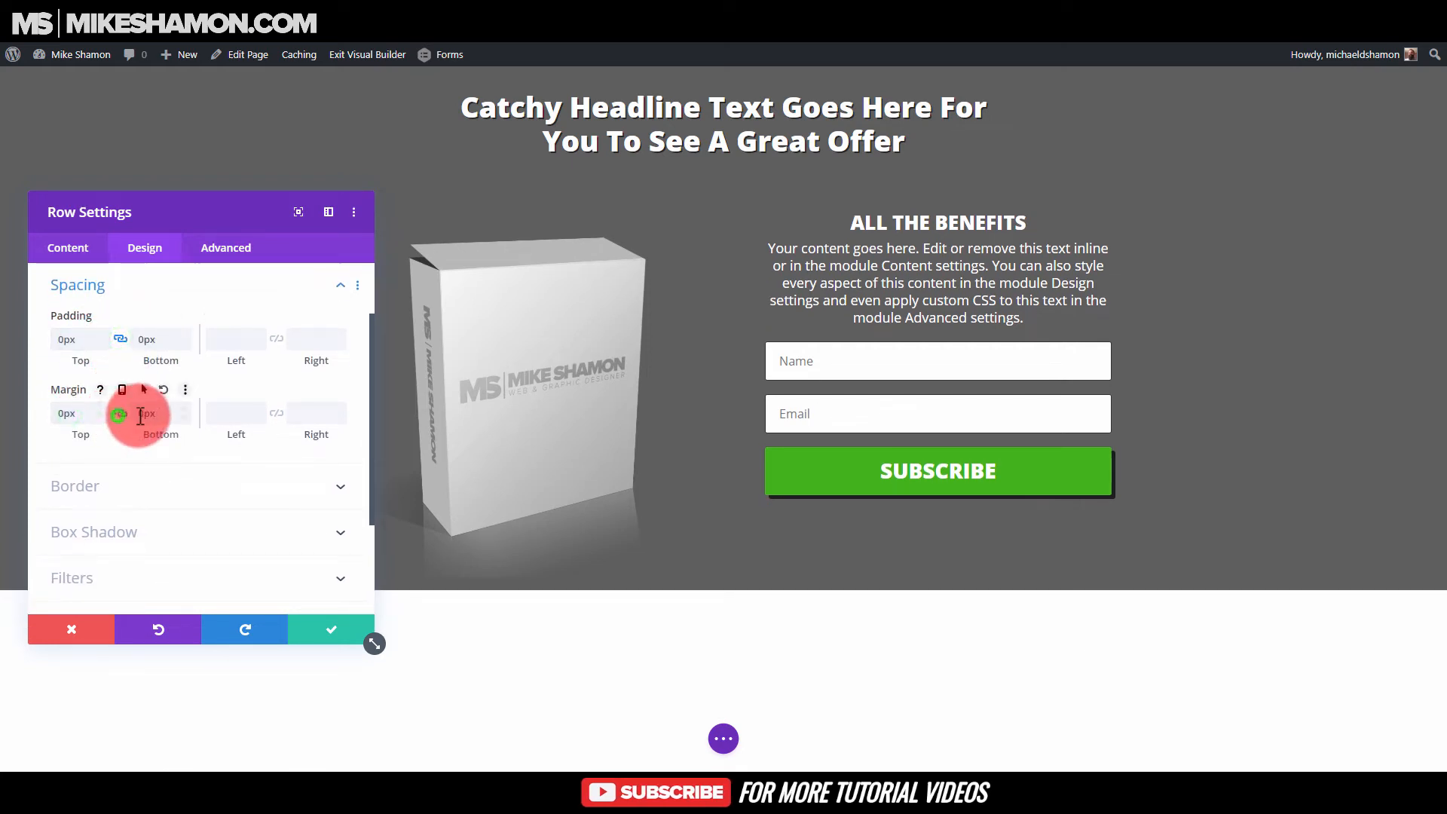
{"action": "left_click", "coordinate": [336, 636]}
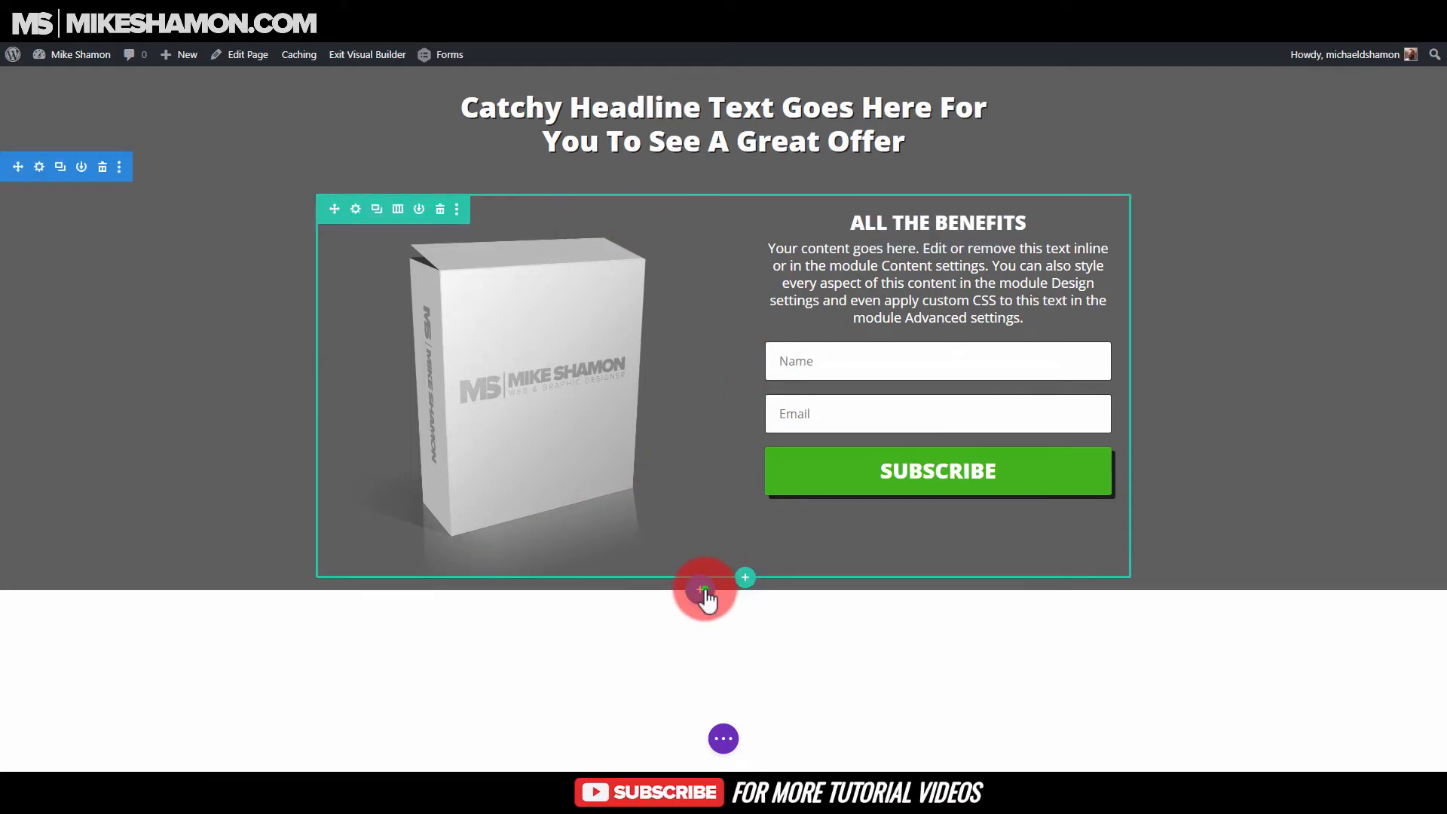
- Add a regular section with a row of three equal columns below the product box and optin form section
{"action": "left_click", "coordinate": [703, 592]}
{"action": "left_click", "coordinate": [625, 543]}
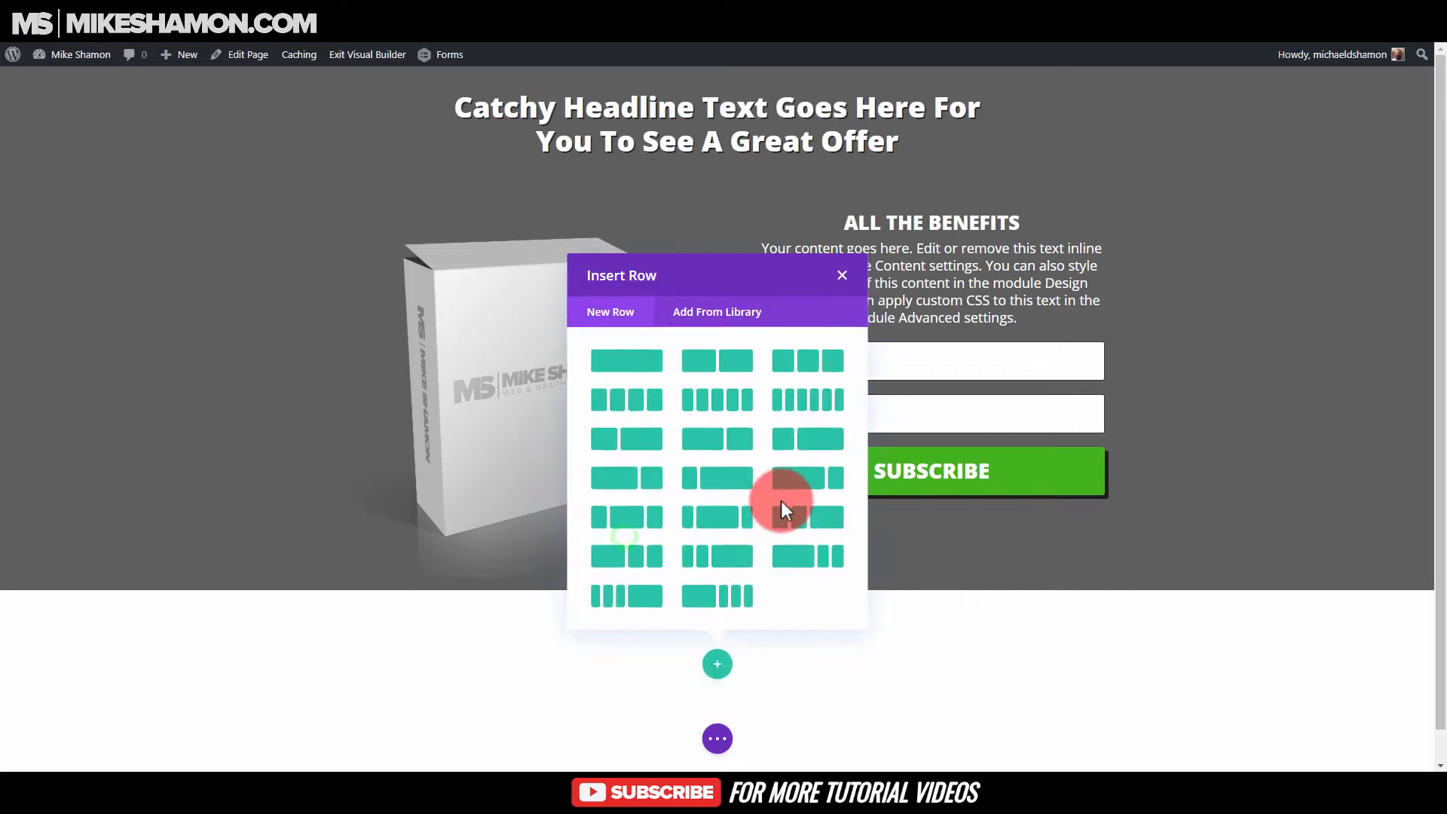
{"action": "left_click", "coordinate": [787, 366]}
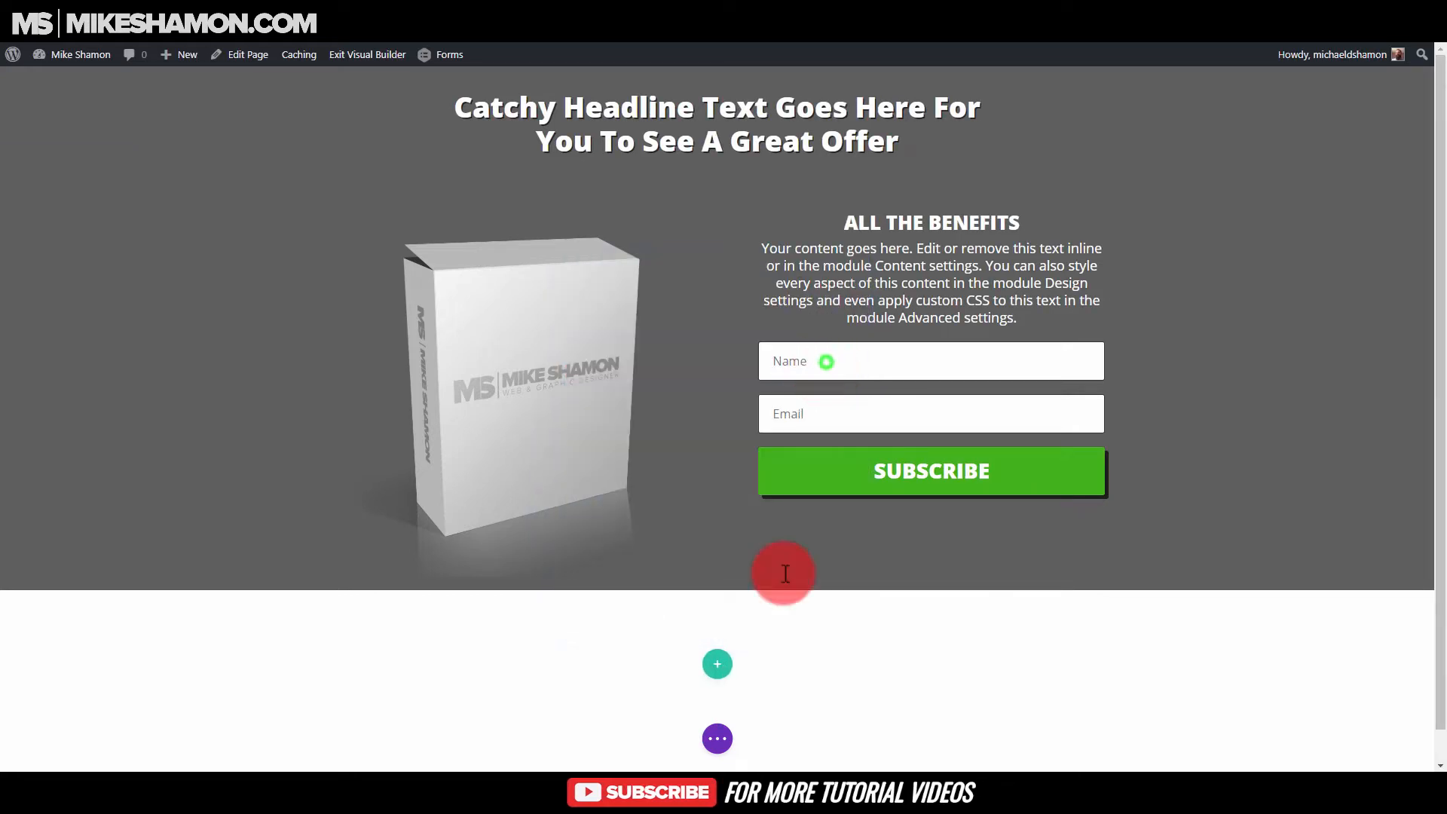
- Insert a Blurb module into the first column of the new three-column row
{"action": "left_click", "coordinate": [376, 202]}
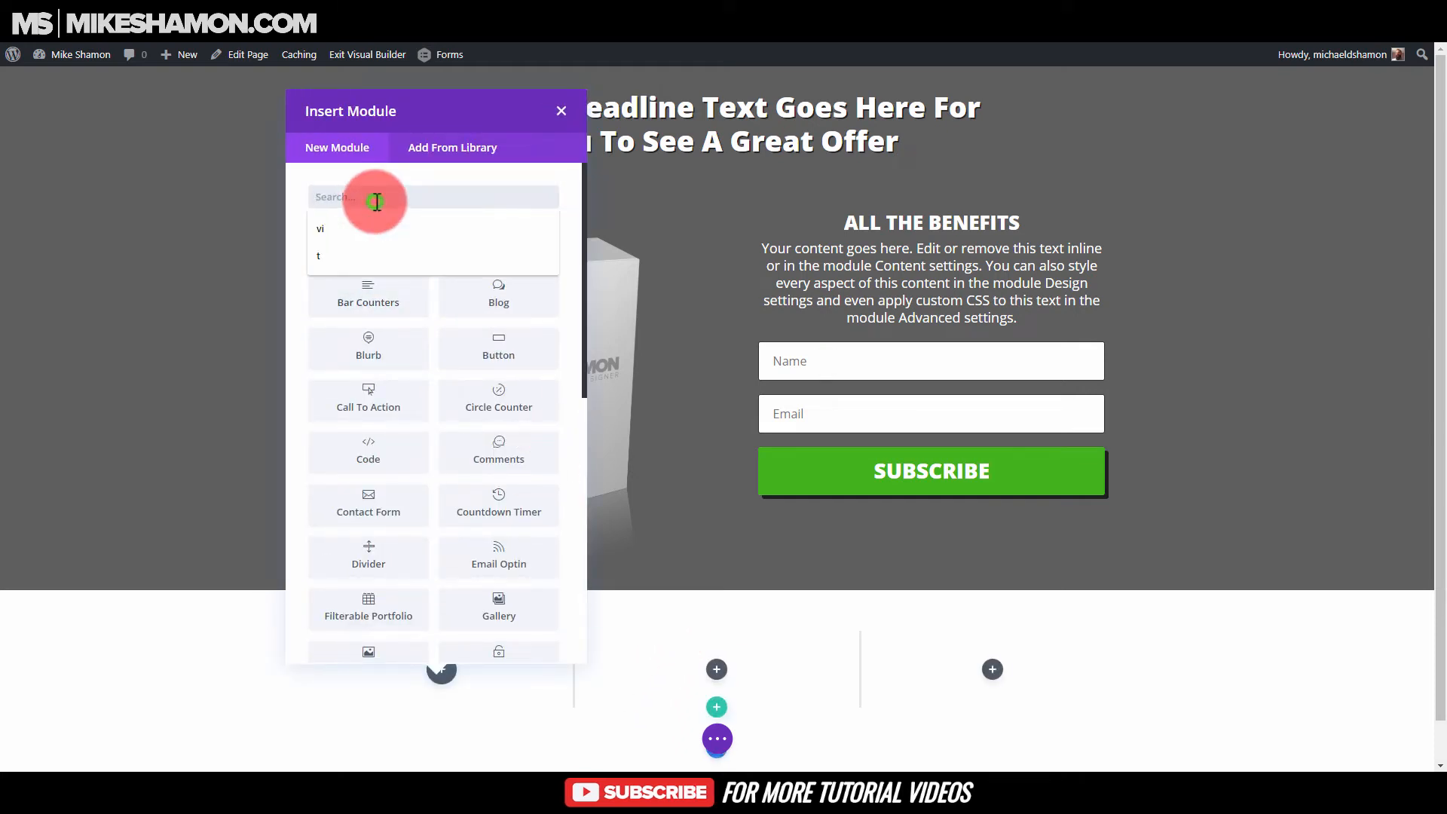
{"action": "type", "text": "blu"}
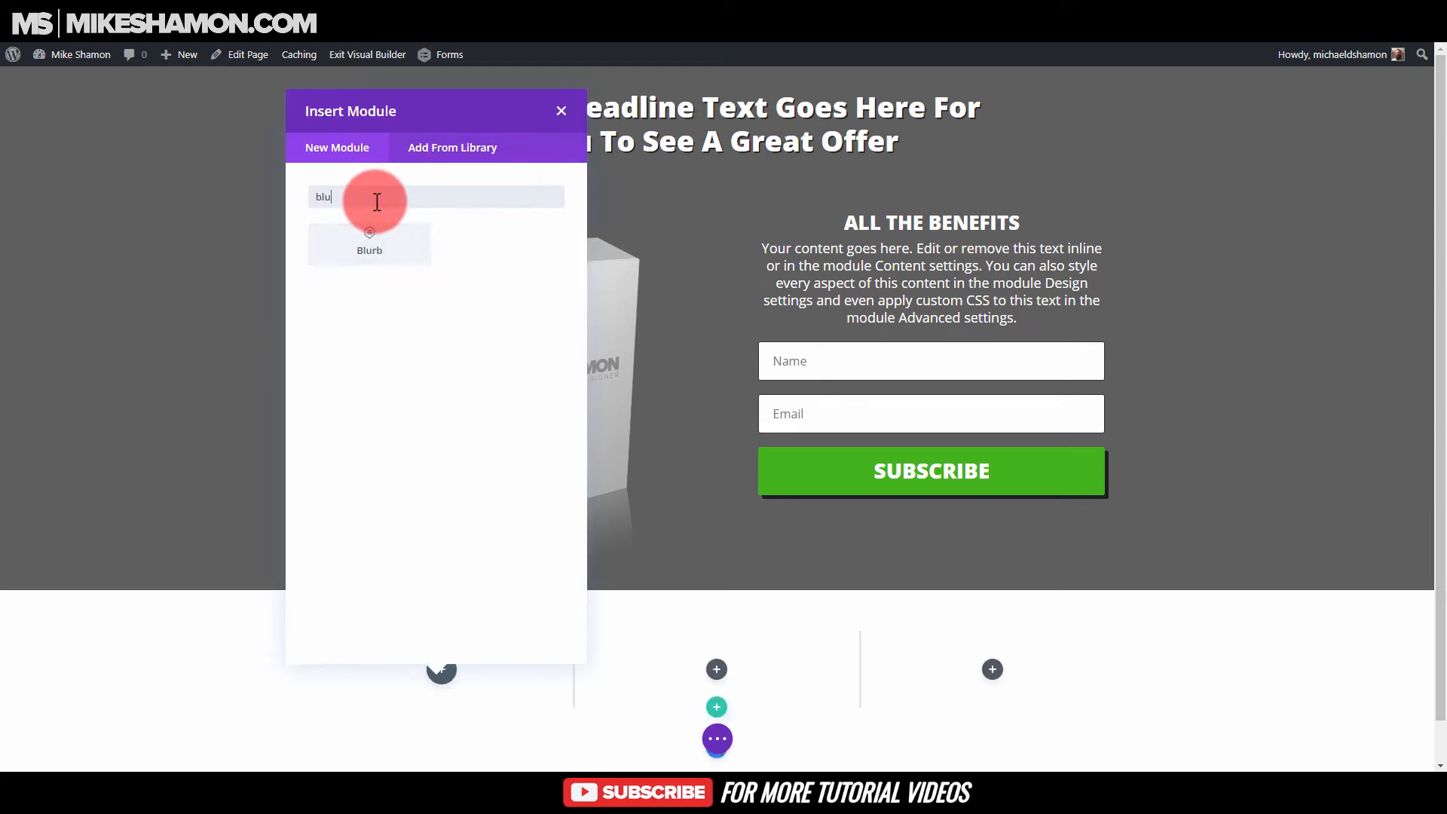
{"action": "left_click", "coordinate": [380, 256]}
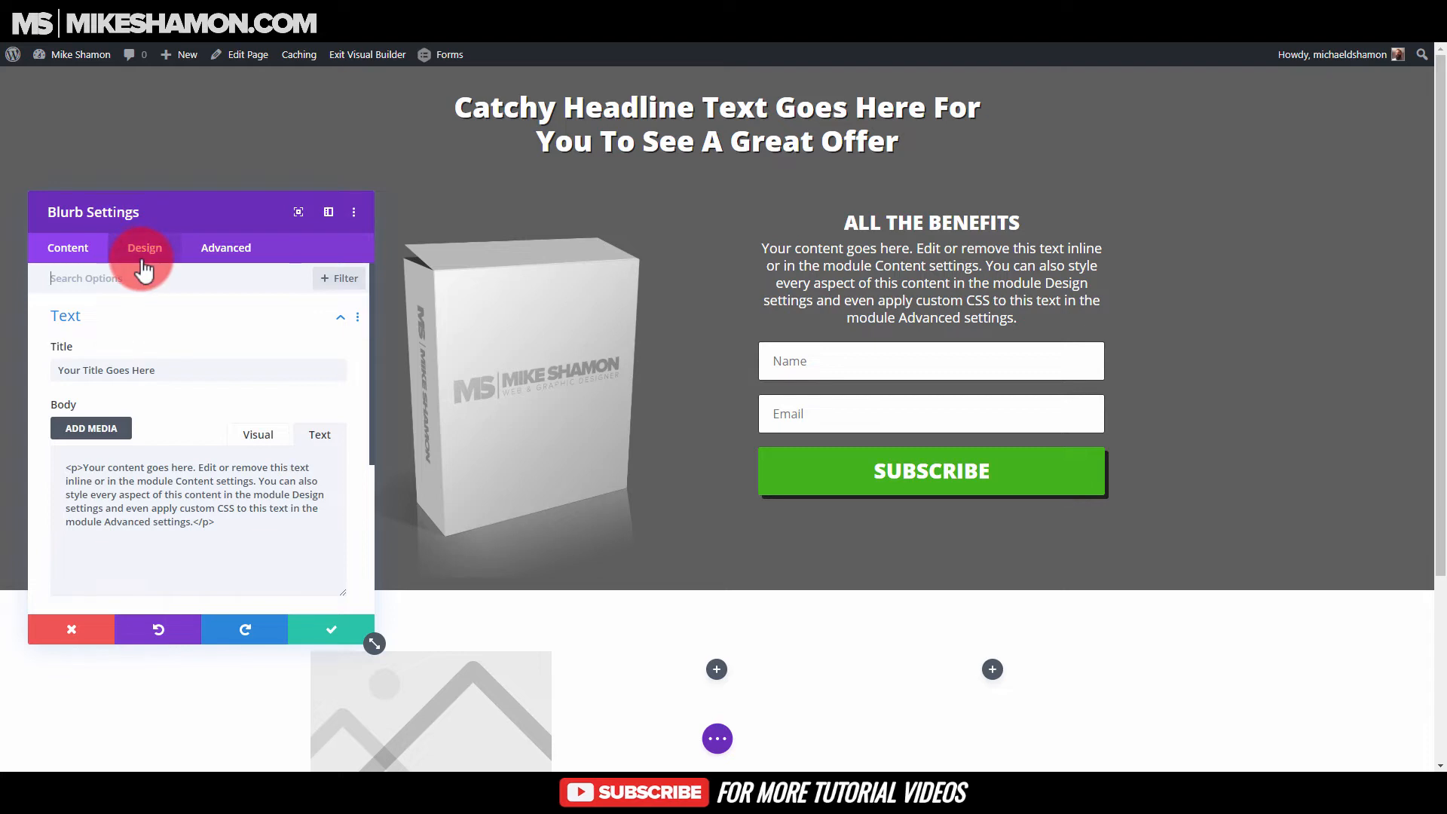
- Shorten the blurb's body text to end at "style every aspect of this content", and move and shrink the settings window to uncover the blurb
{"action": "triple_click", "coordinate": [193, 370]}
{"action": "scroll", "coordinate": [693, 559], "scroll_direction": "down", "scroll_amount": 1}
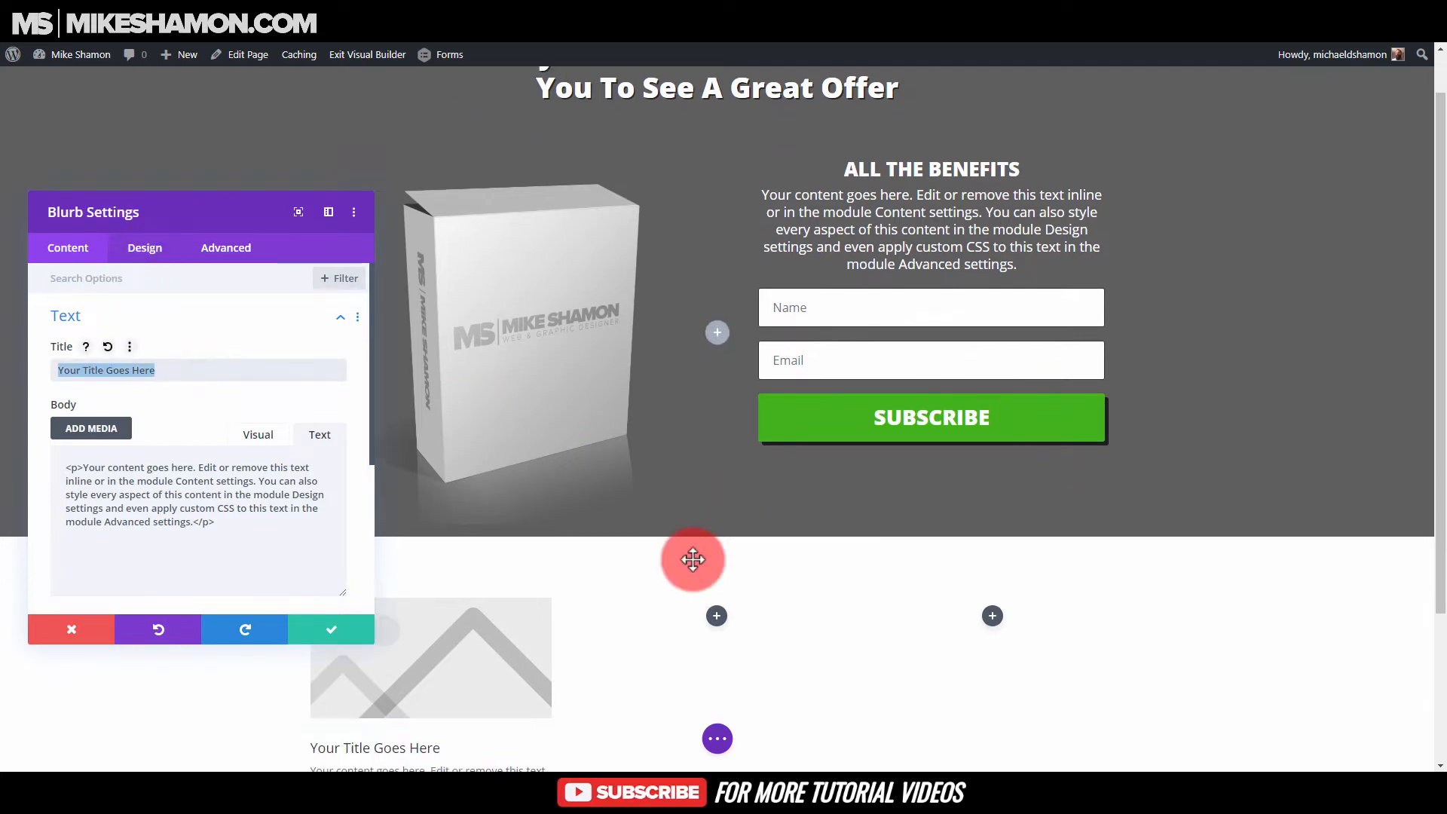
{"action": "scroll", "coordinate": [693, 559], "scroll_direction": "down", "scroll_amount": 2}
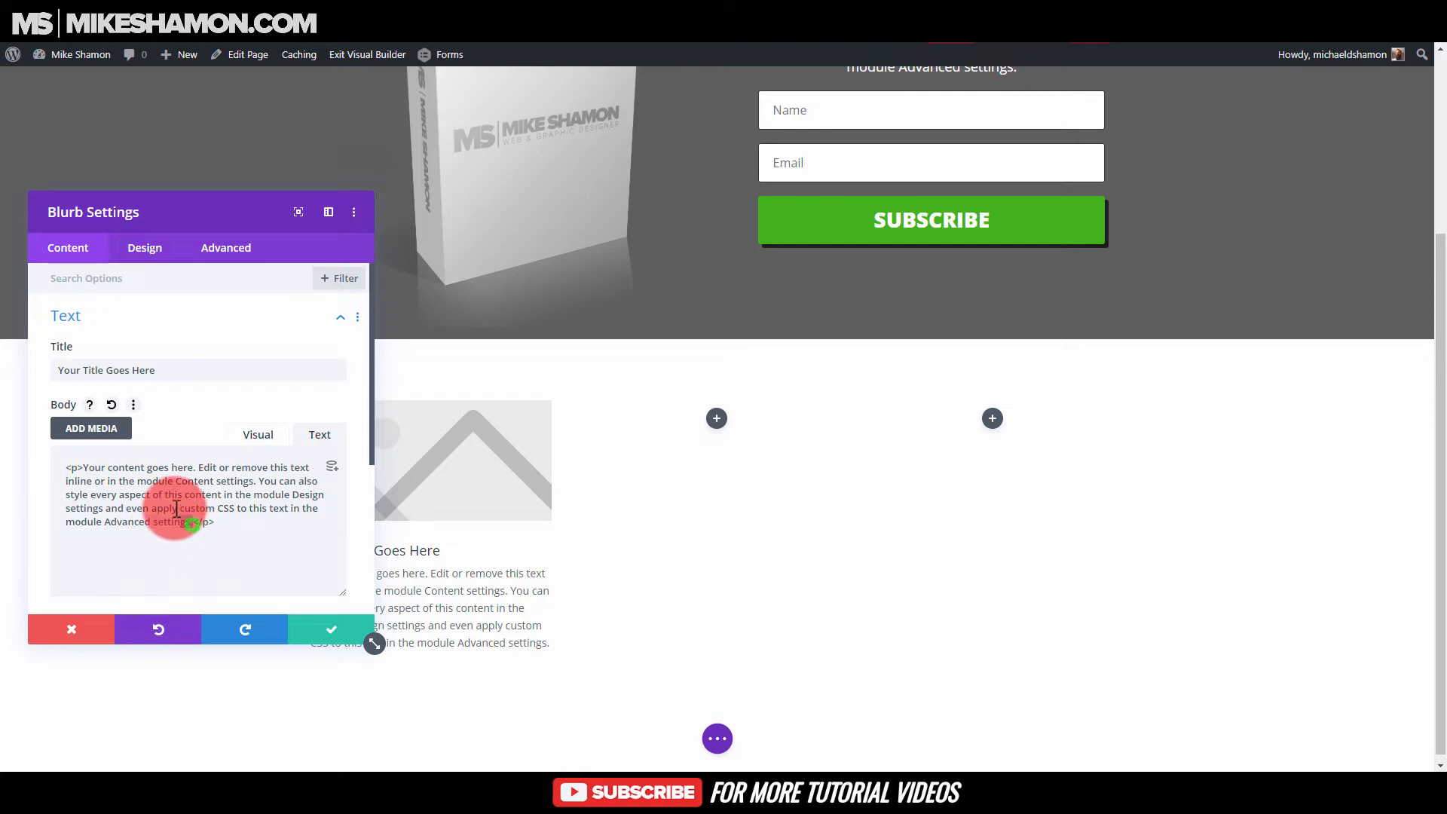
{"action": "left_click_drag", "start_coordinate": [176, 509], "coordinate": [223, 493]}
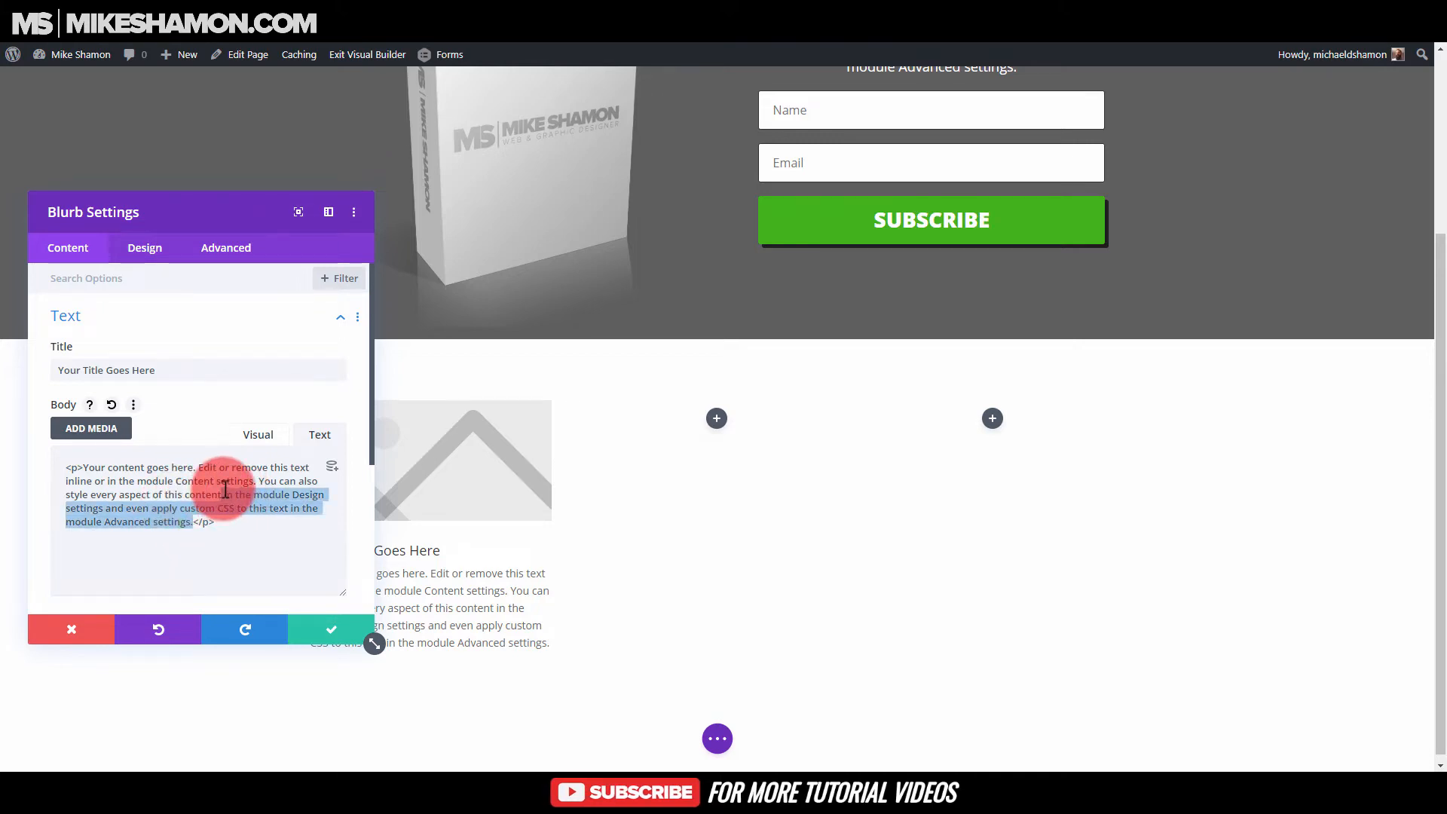
{"action": "key", "text": "BackSpace"}
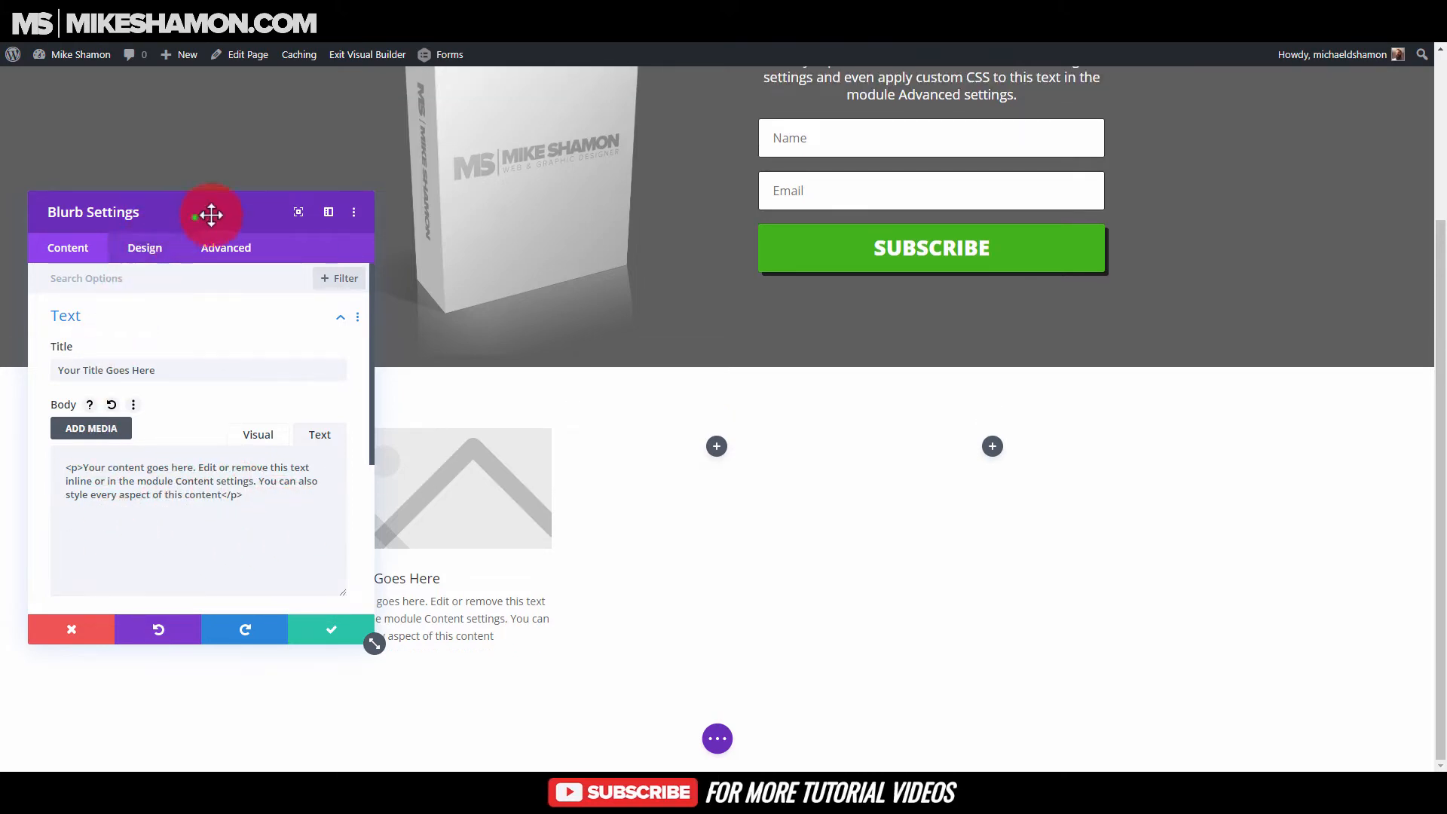
{"action": "left_click_drag", "start_coordinate": [211, 215], "coordinate": [156, 67]}
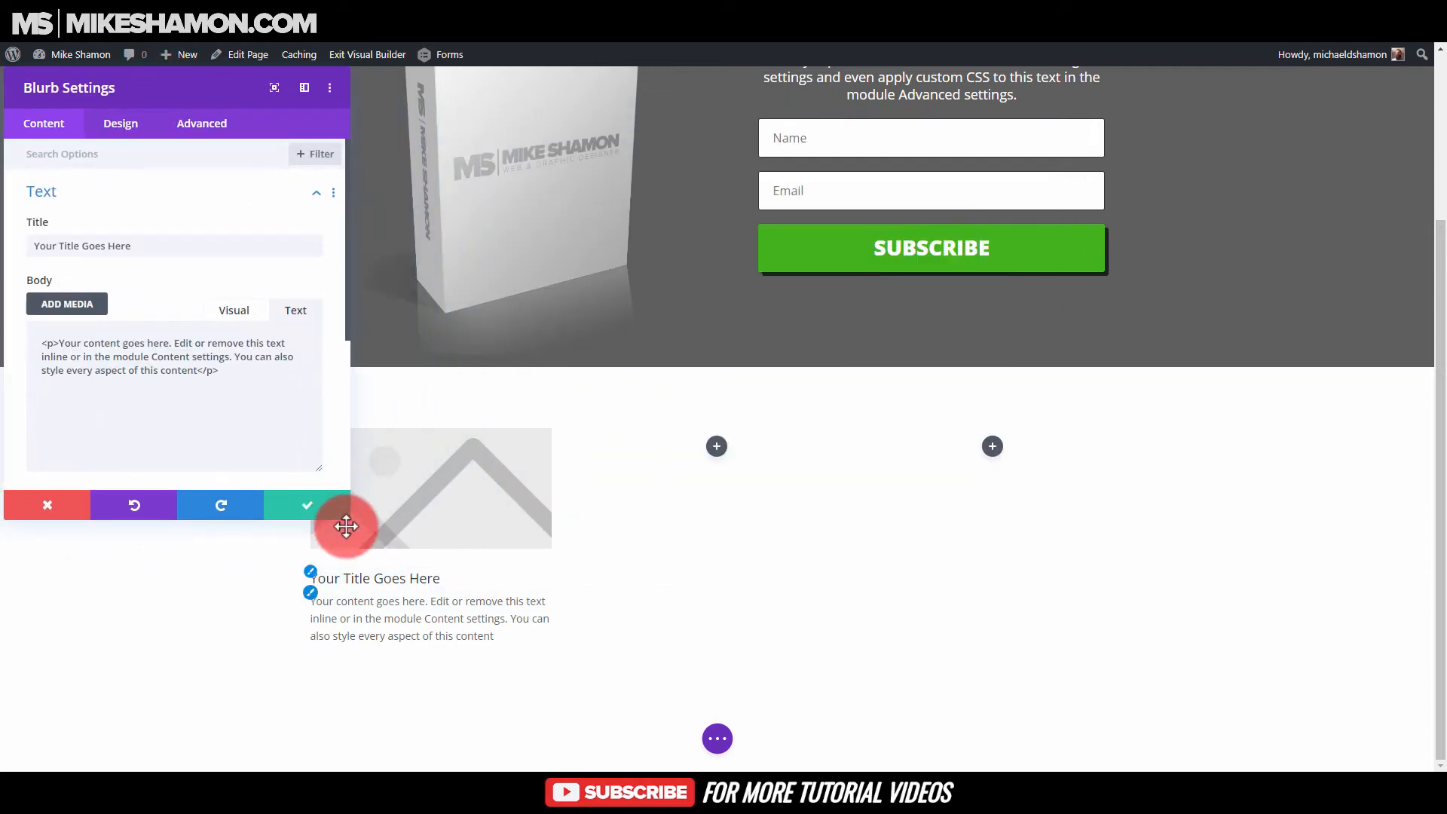
{"action": "left_click_drag", "start_coordinate": [347, 519], "coordinate": [276, 457]}
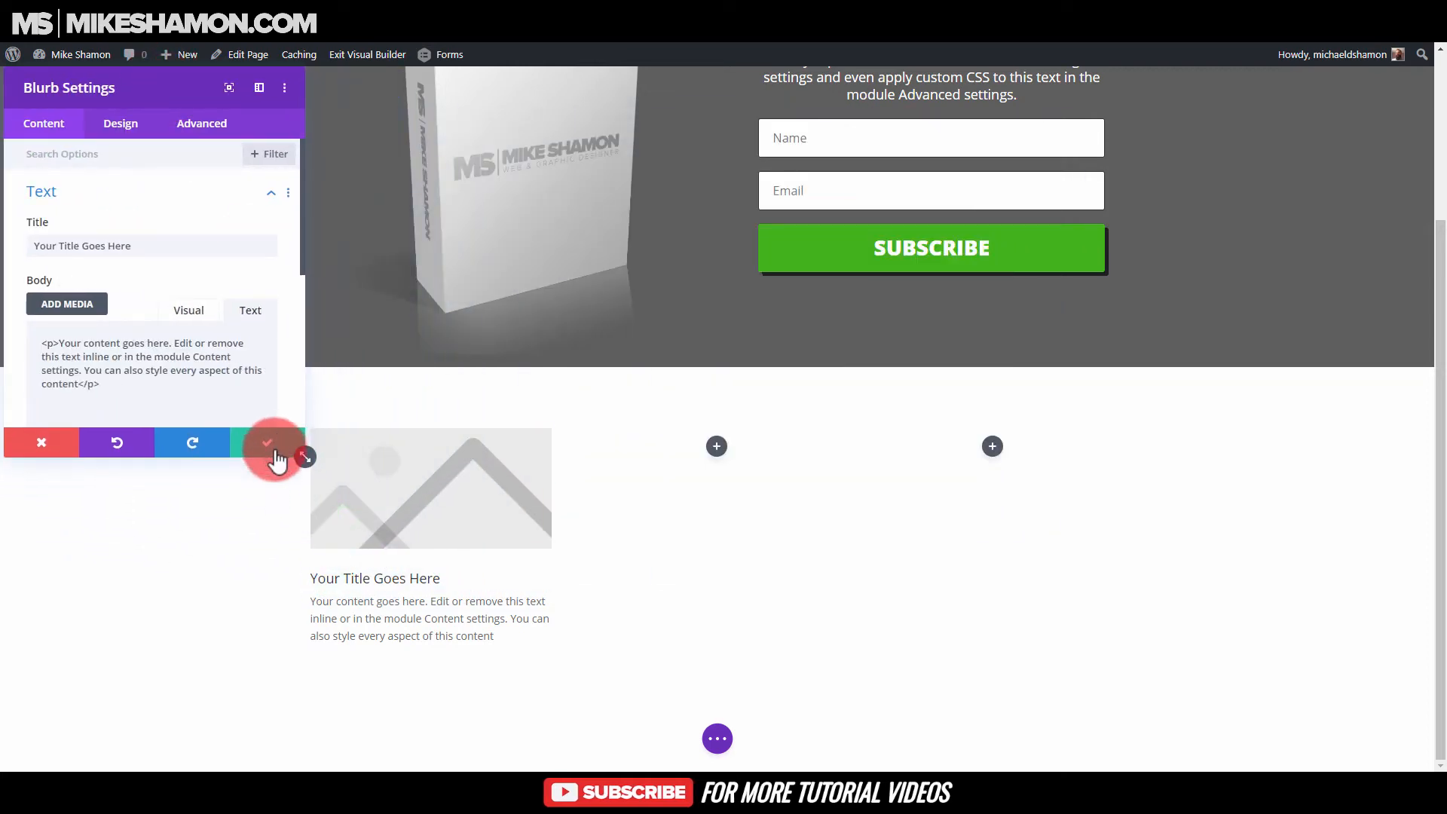
{"action": "left_click", "coordinate": [121, 125]}
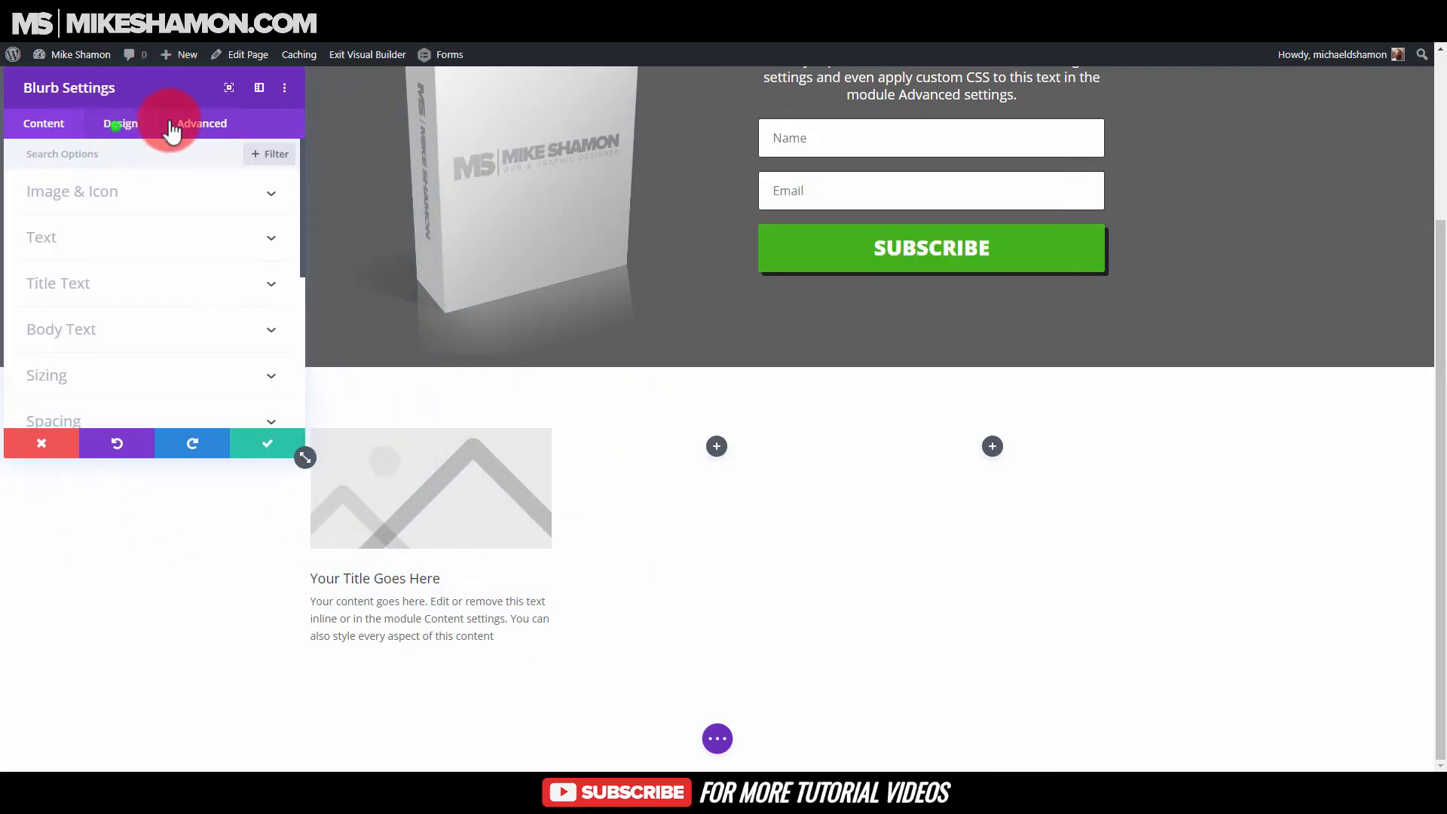
{"action": "left_click", "coordinate": [126, 207]}
{"action": "left_click", "coordinate": [108, 240]}
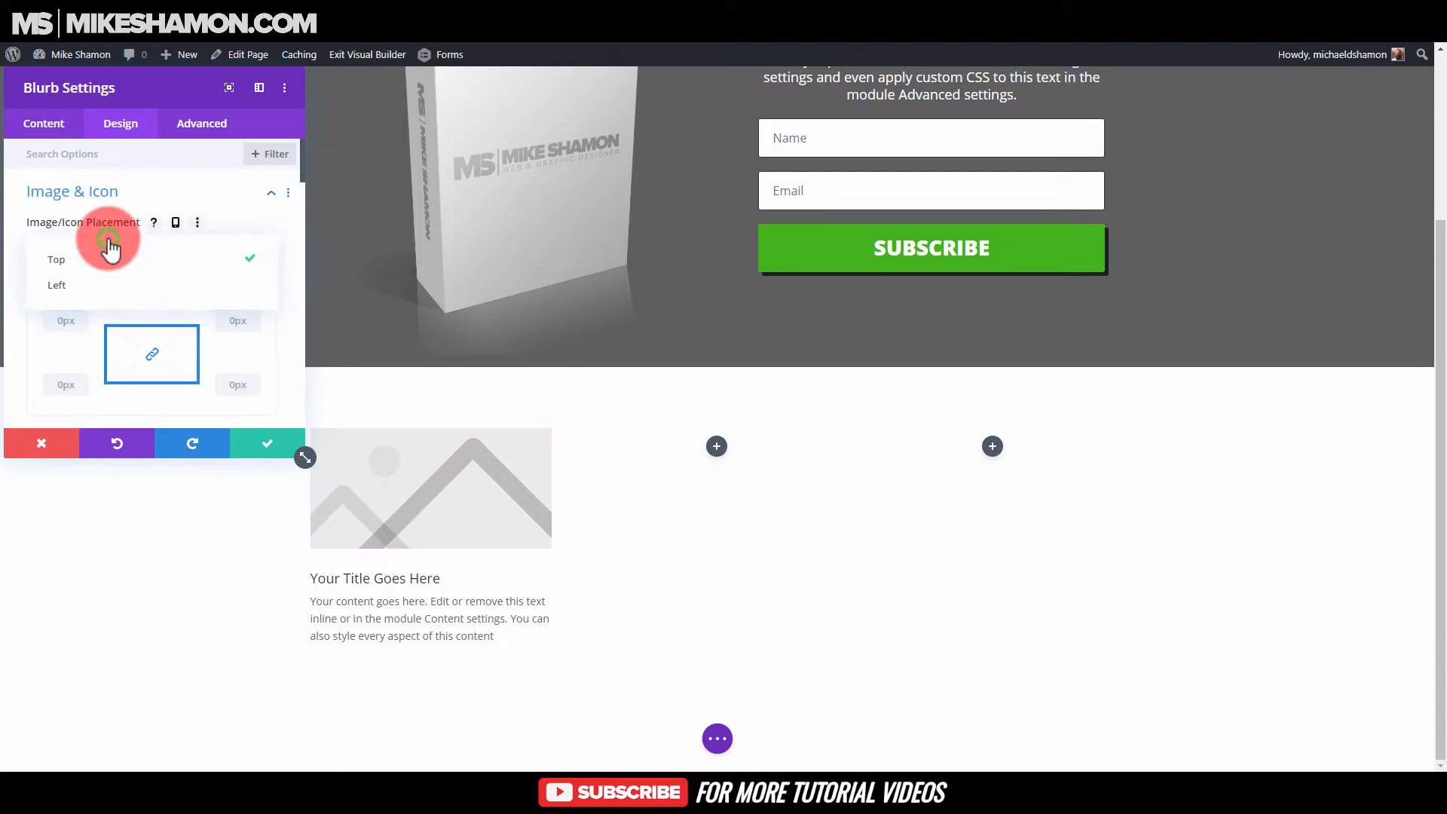
{"action": "left_click", "coordinate": [161, 188]}
- Replace the blurb's placeholder image with the shopping cart icon
{"action": "left_click", "coordinate": [26, 139]}
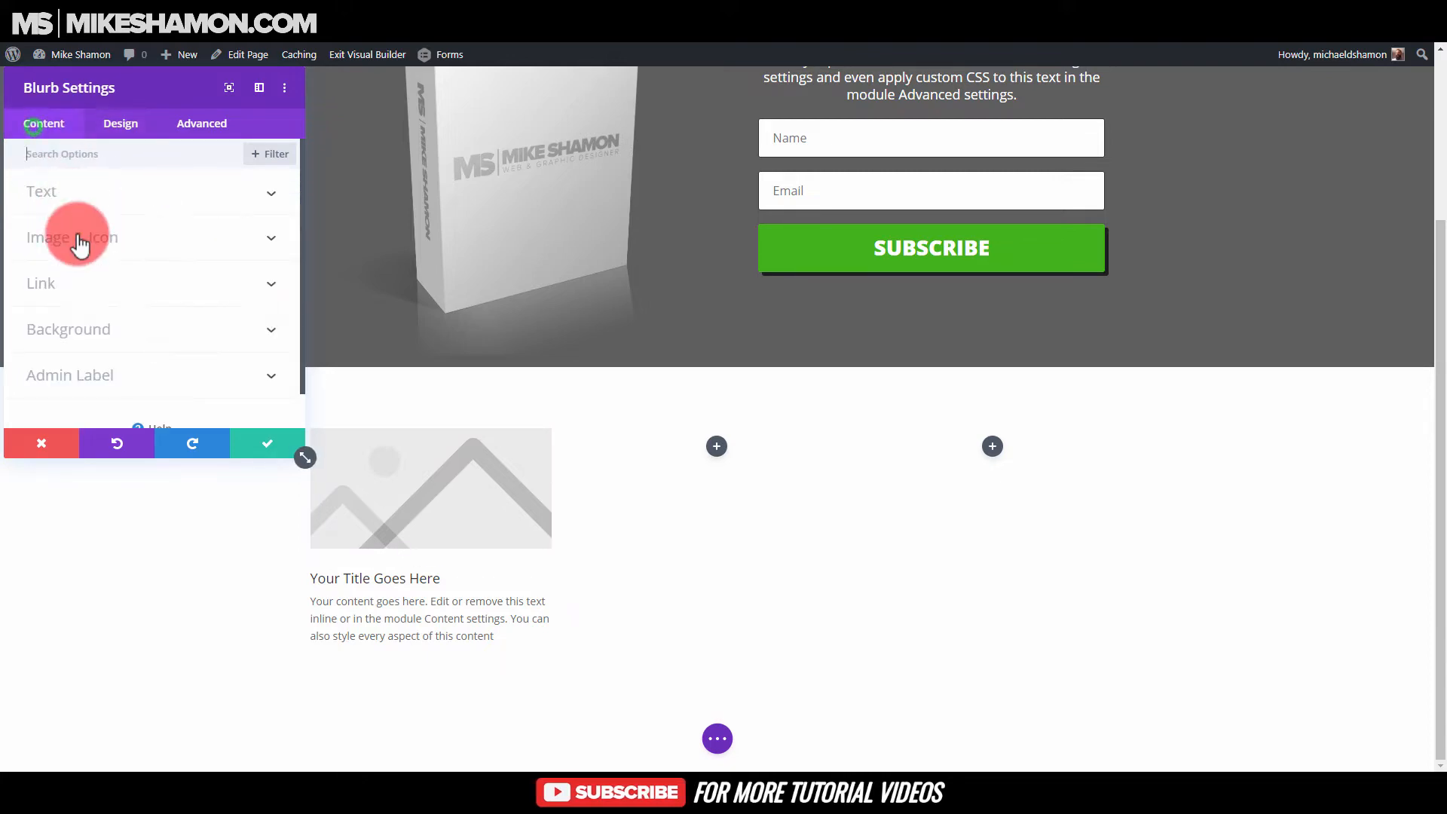
{"action": "left_click", "coordinate": [77, 234]}
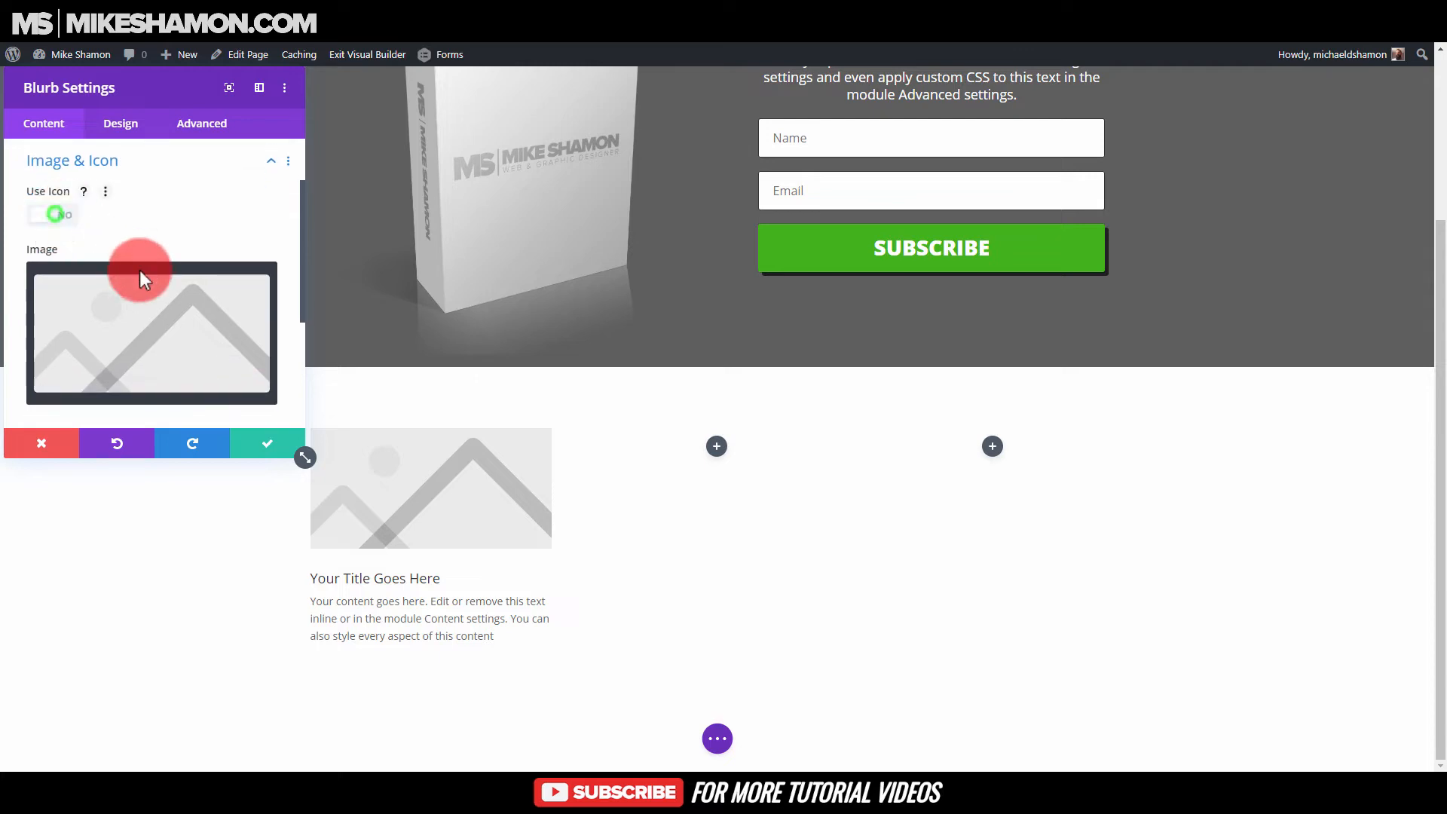
{"action": "scroll", "coordinate": [147, 362], "scroll_direction": "down", "scroll_amount": 2}
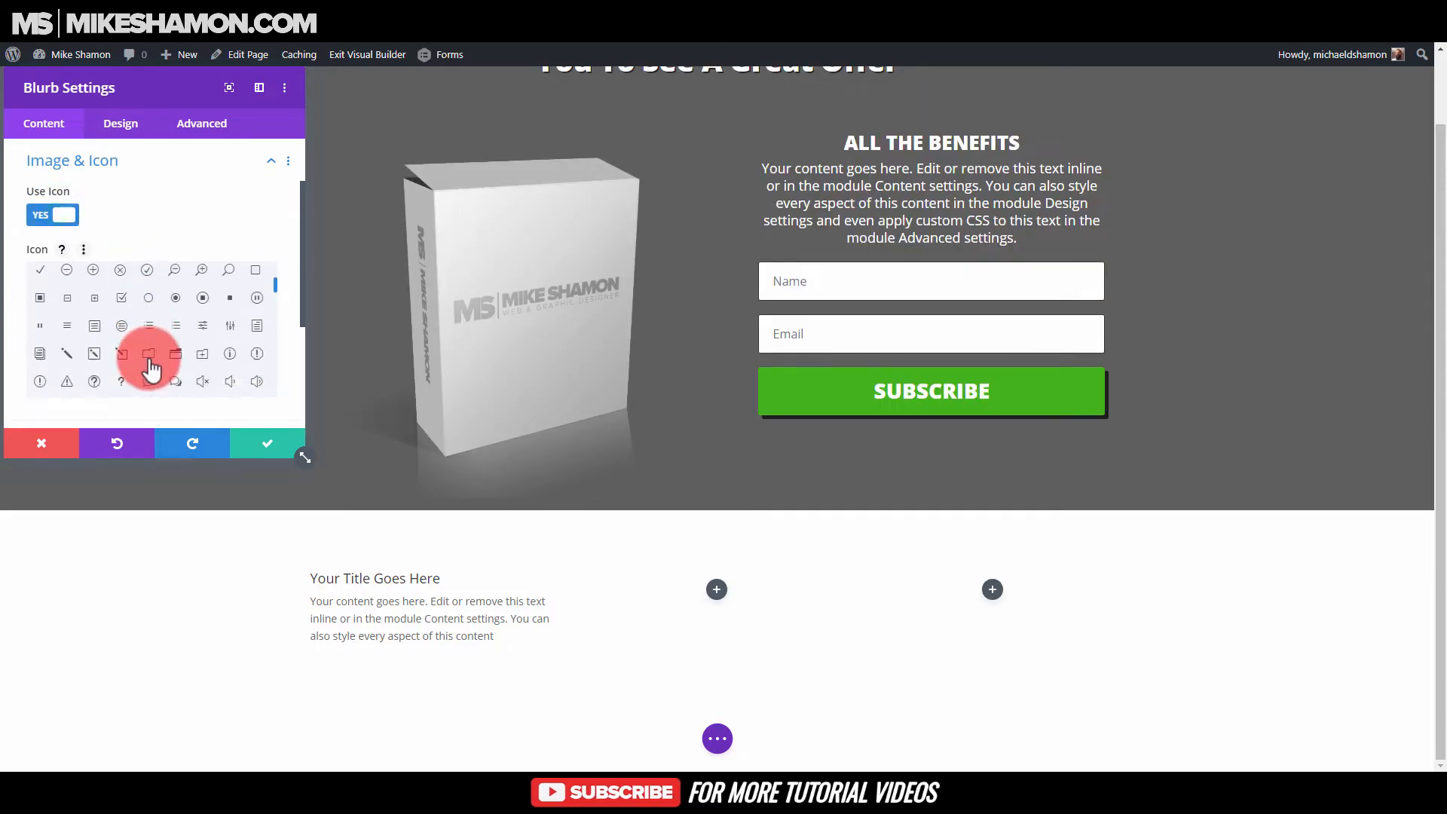
{"action": "scroll", "coordinate": [166, 365], "scroll_direction": "down", "scroll_amount": 3}
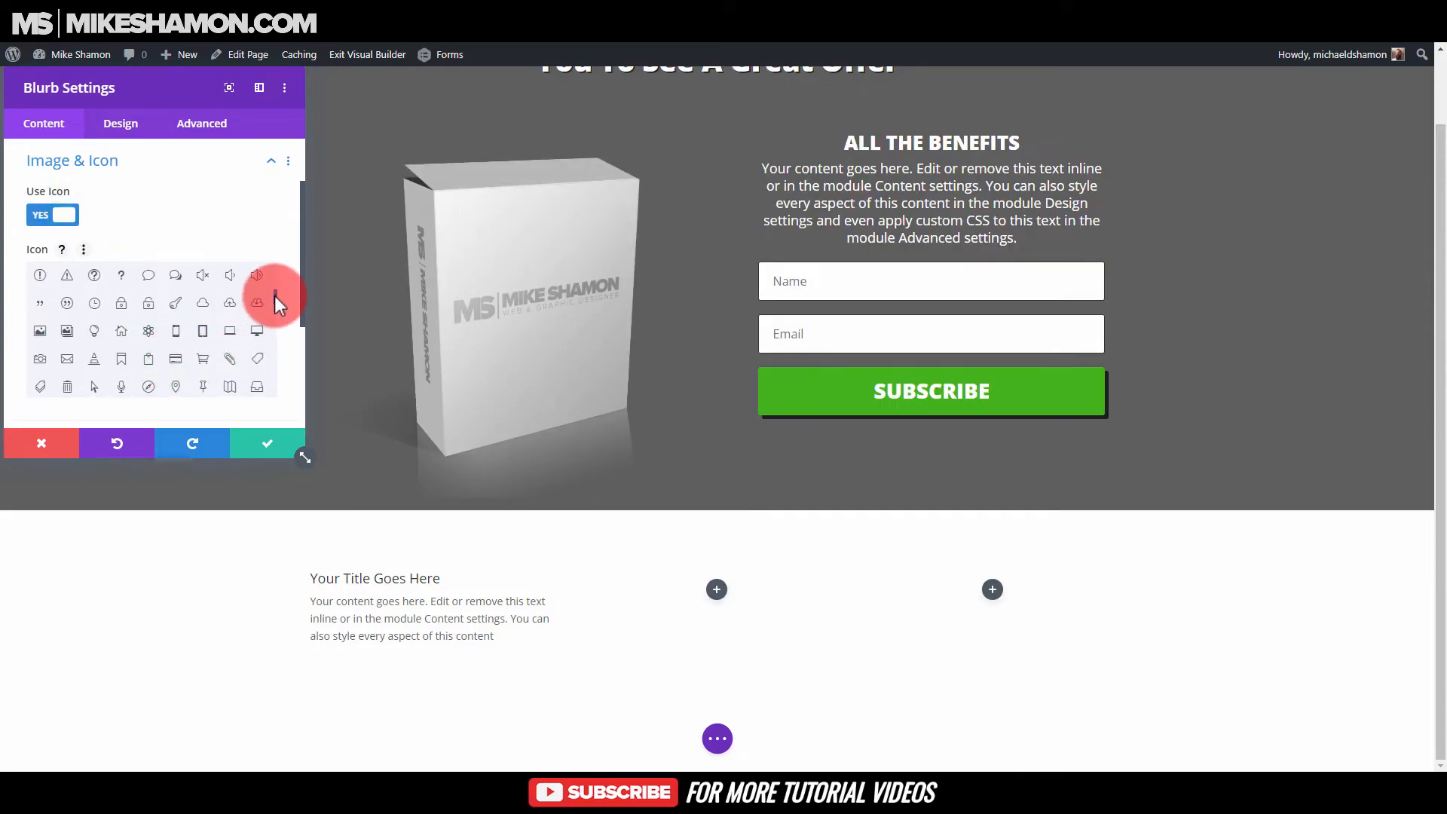
{"action": "scroll", "coordinate": [275, 301], "scroll_direction": "down", "scroll_amount": 2}
{"action": "left_click", "coordinate": [204, 307]}
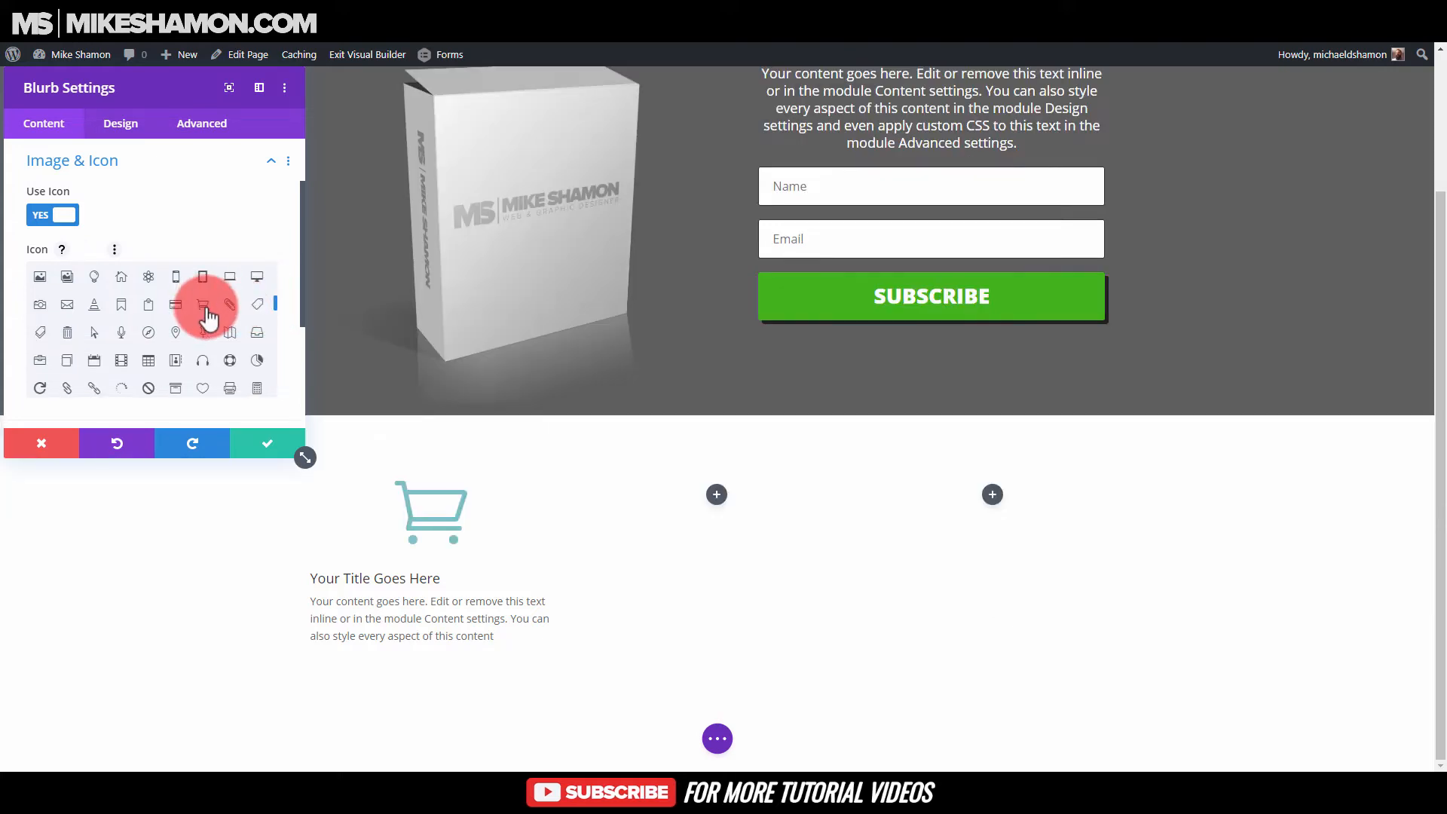
{"action": "scroll", "coordinate": [191, 272], "scroll_direction": "down", "scroll_amount": 3}
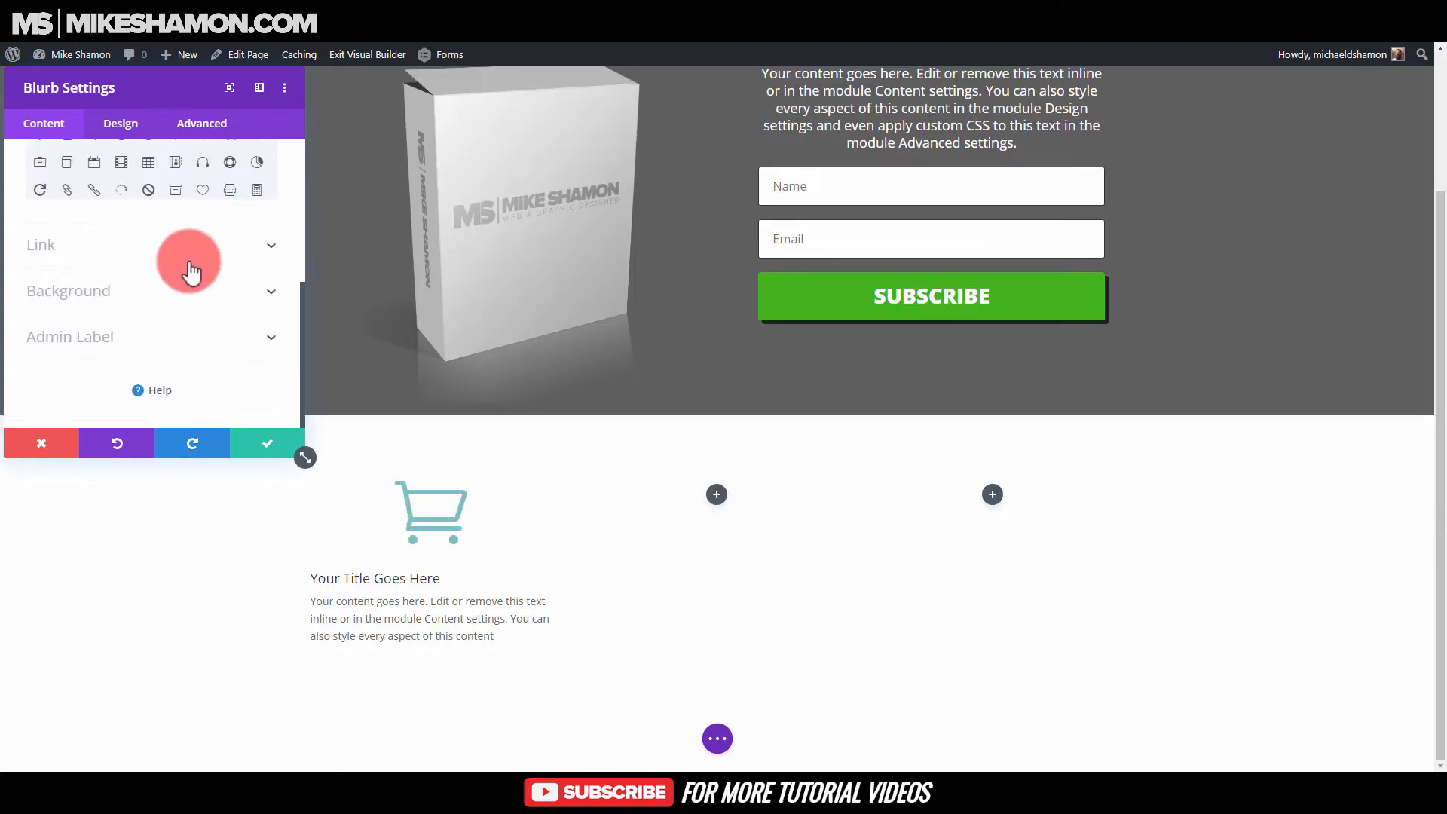
- Set the color of the blurb's shopping cart icon to black
{"action": "left_click", "coordinate": [122, 123]}
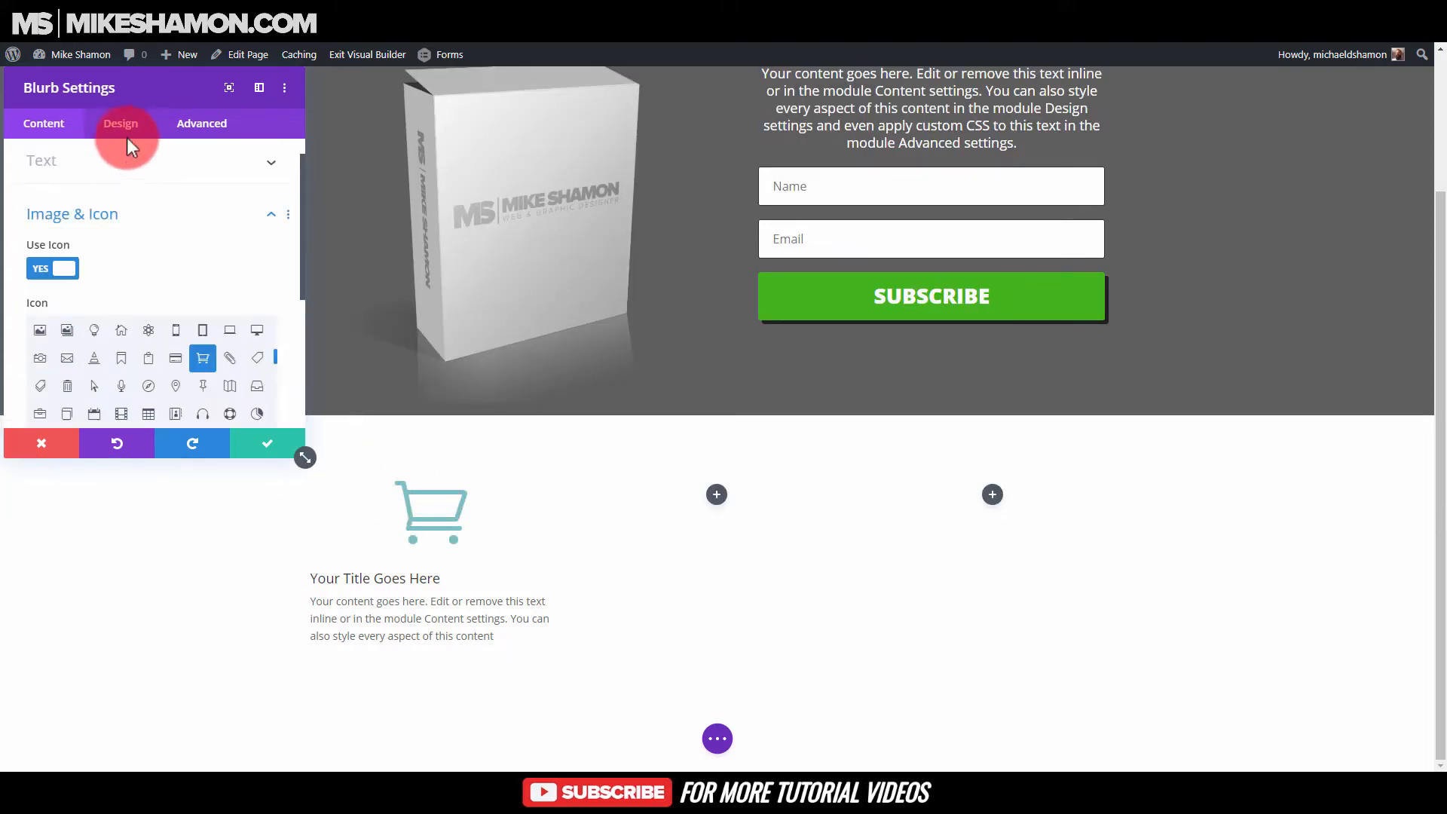
{"action": "left_click", "coordinate": [83, 193]}
{"action": "left_click", "coordinate": [79, 257]}
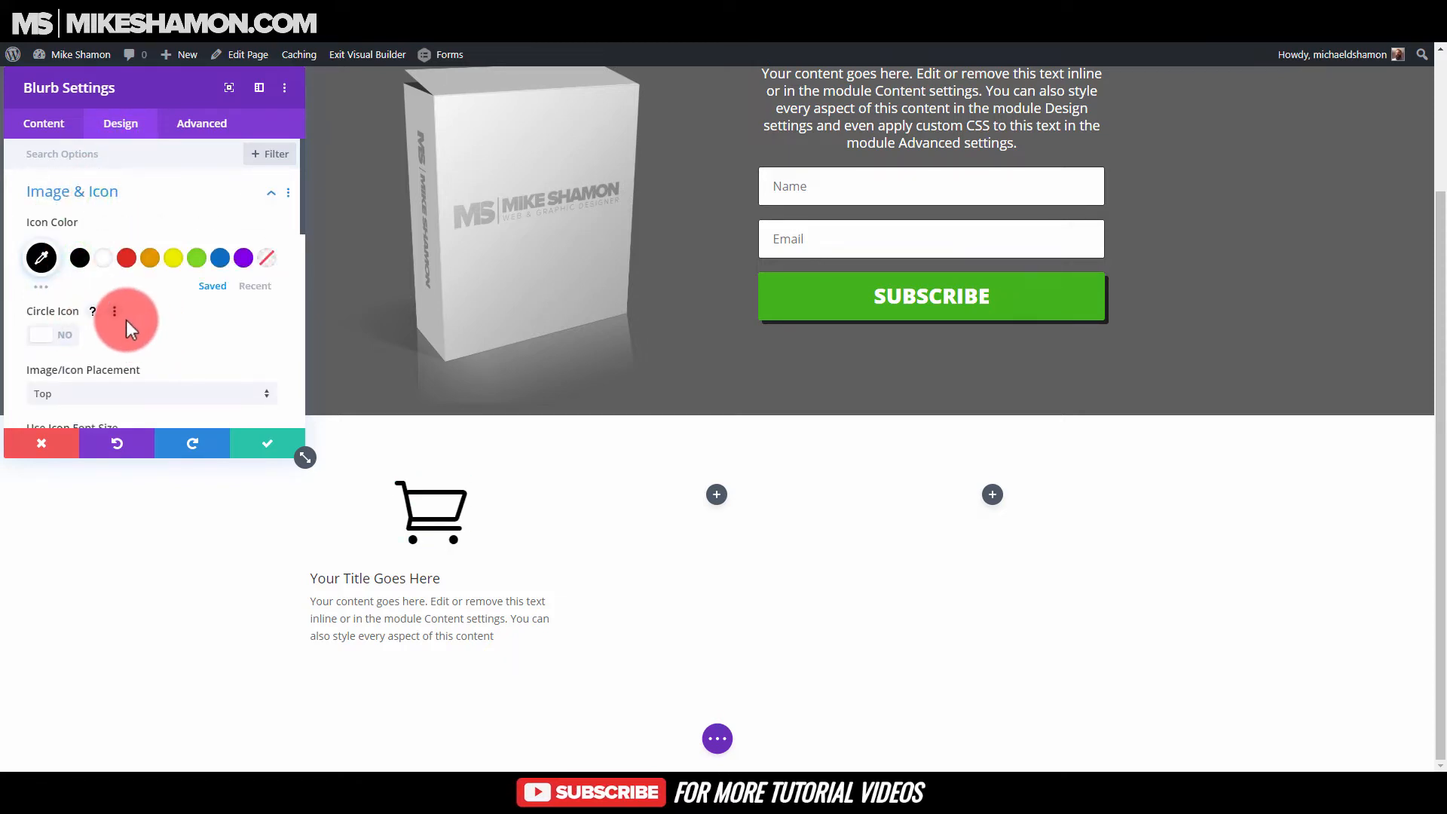
{"action": "scroll", "coordinate": [125, 319], "scroll_direction": "down", "scroll_amount": 2}
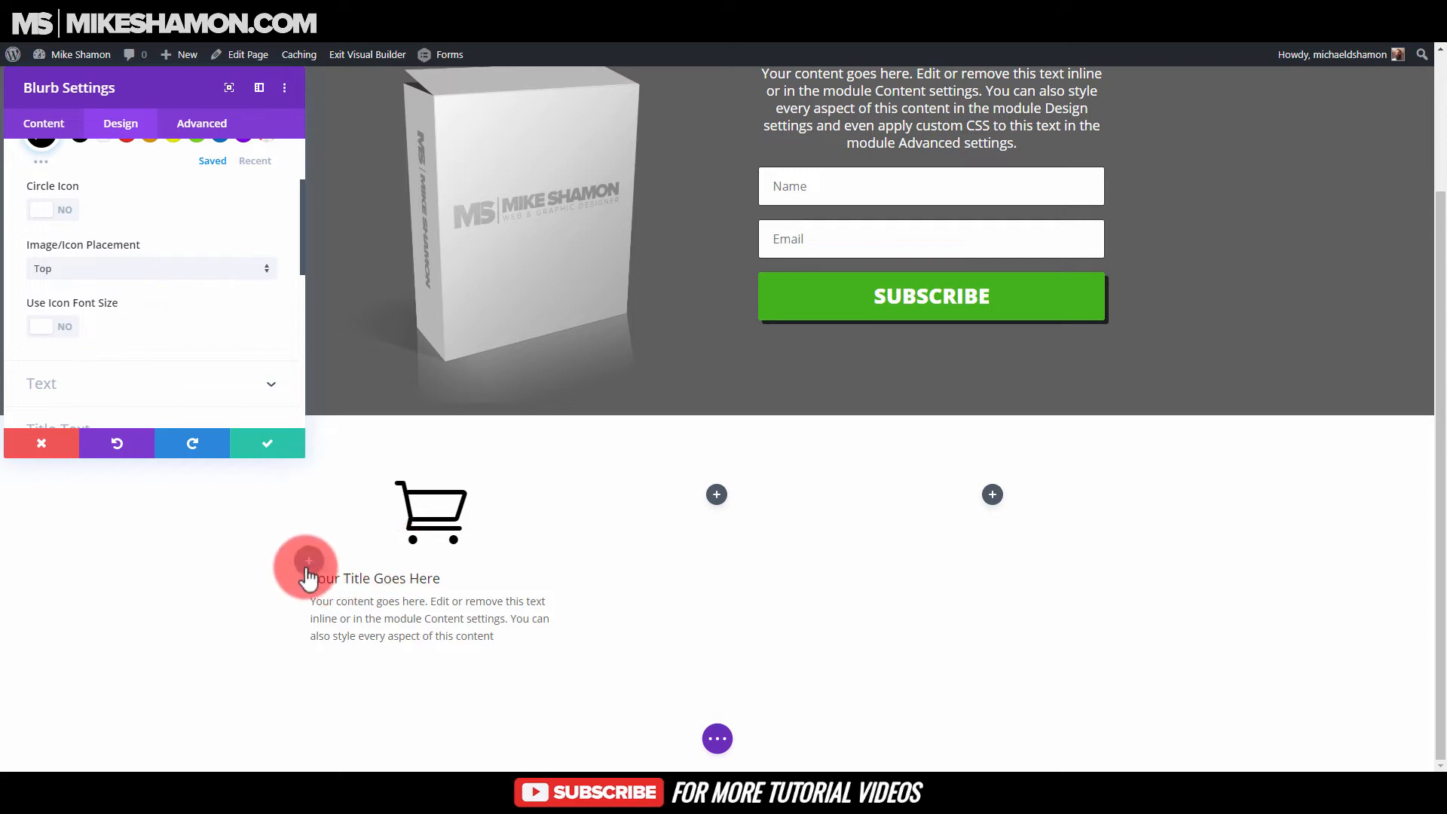
{"action": "left_click_drag", "start_coordinate": [312, 577], "coordinate": [500, 558]}
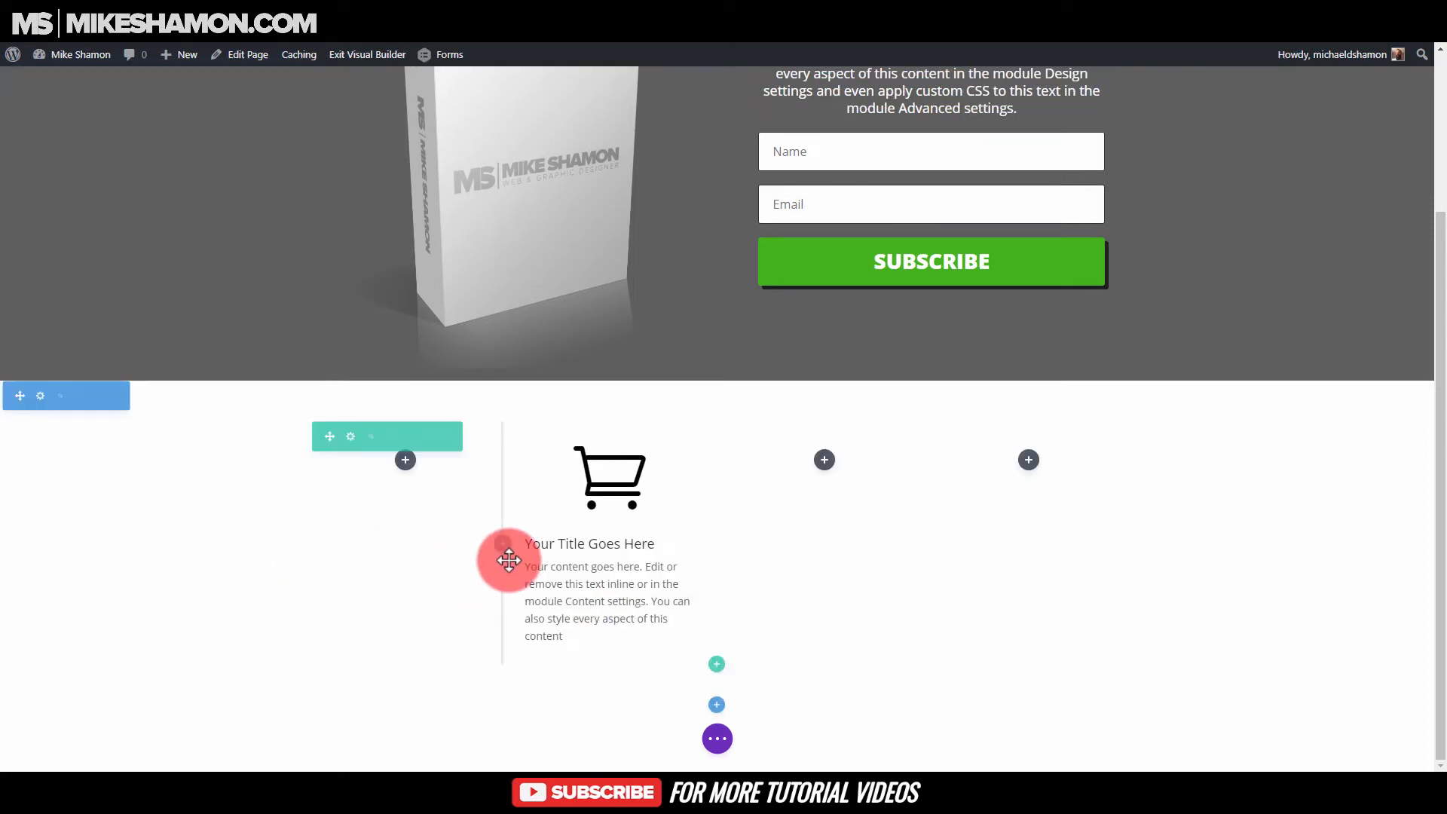
{"action": "left_click_drag", "start_coordinate": [690, 527], "coordinate": [543, 621]}
{"action": "left_click", "coordinate": [404, 514]}
{"action": "left_click", "coordinate": [394, 507]}
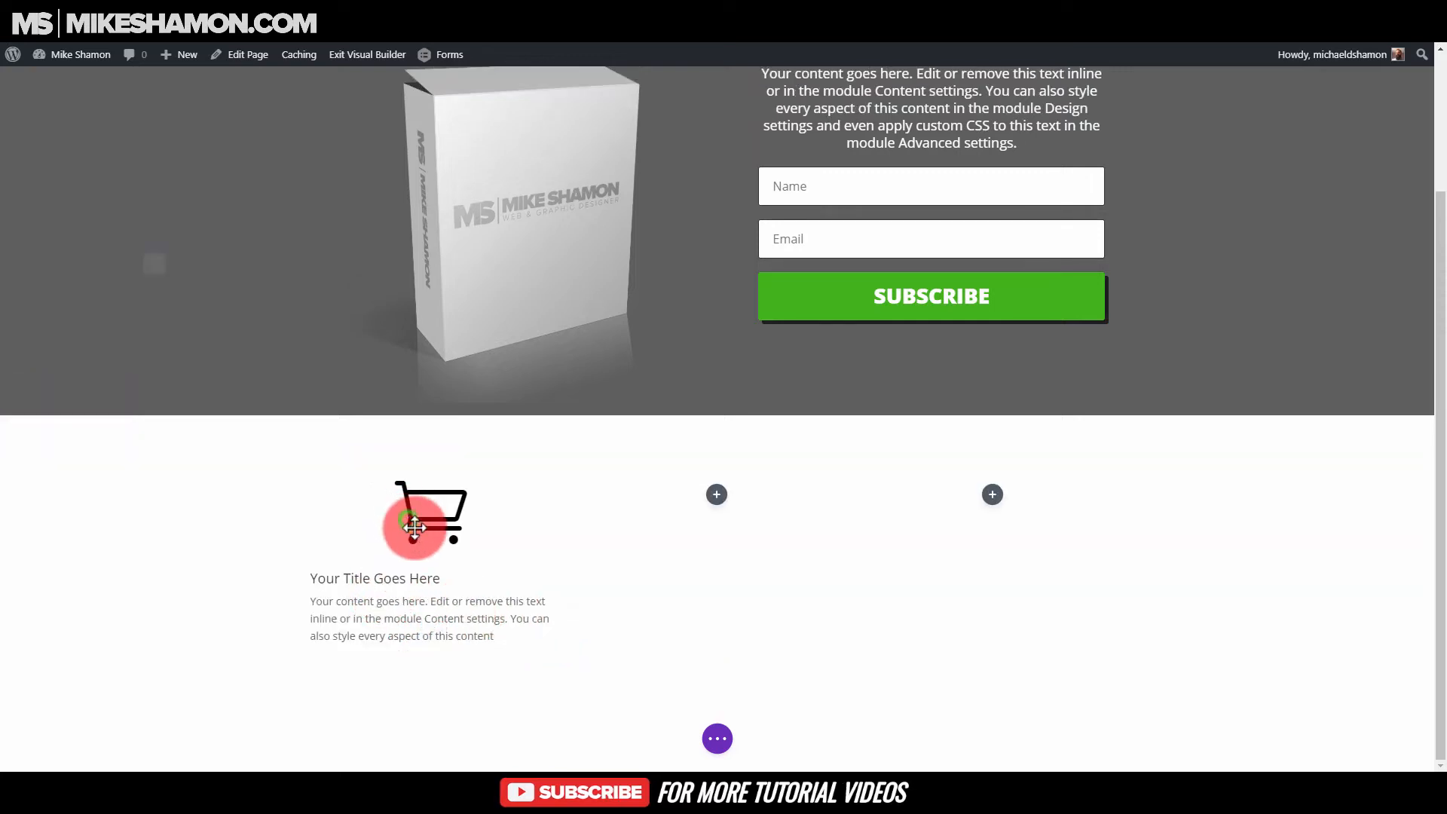
- Style the blurb's body text with black color, 18px size and center alignment
{"action": "left_click", "coordinate": [309, 593]}
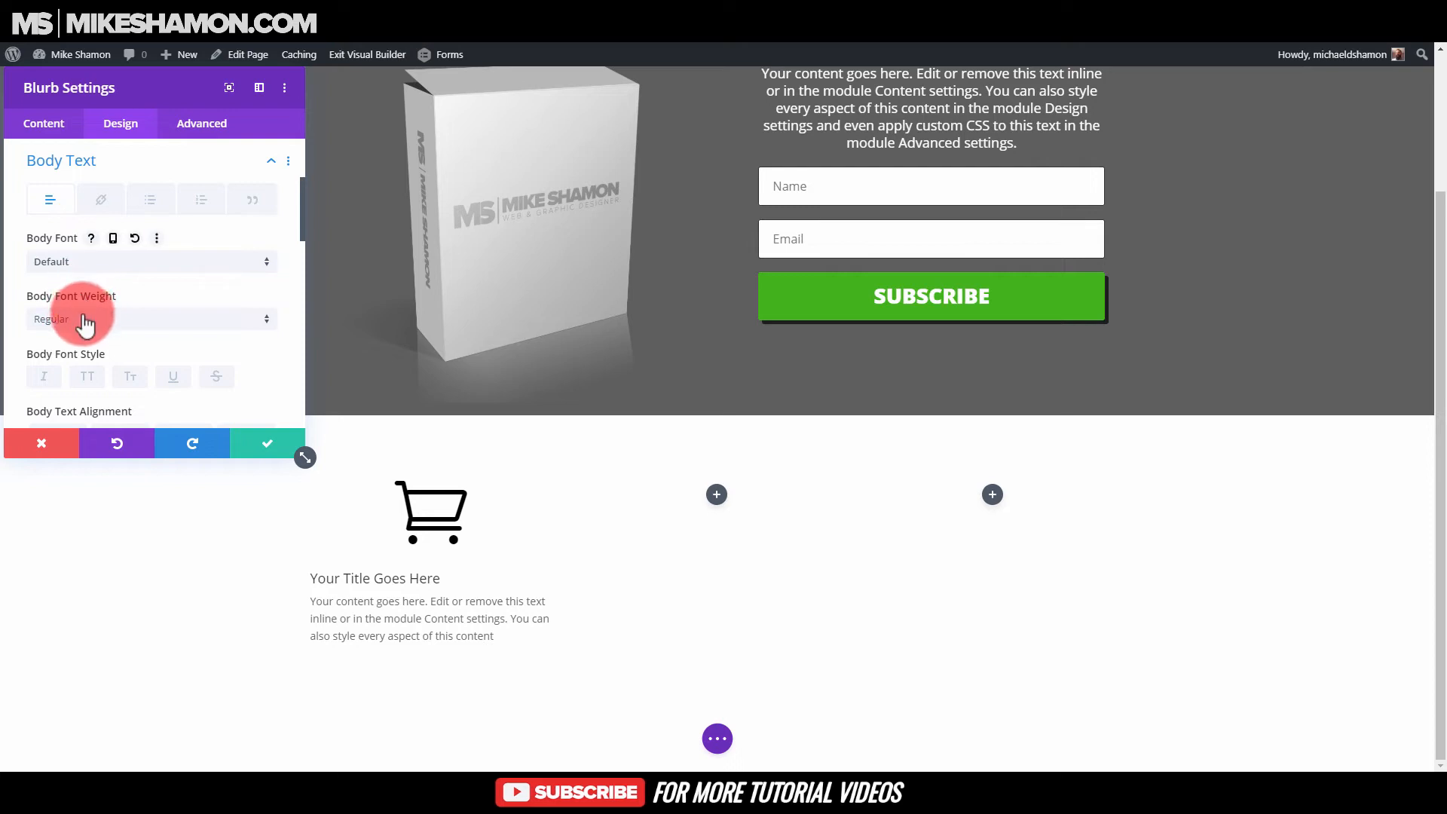
{"action": "scroll", "coordinate": [81, 331], "scroll_direction": "down", "scroll_amount": 5}
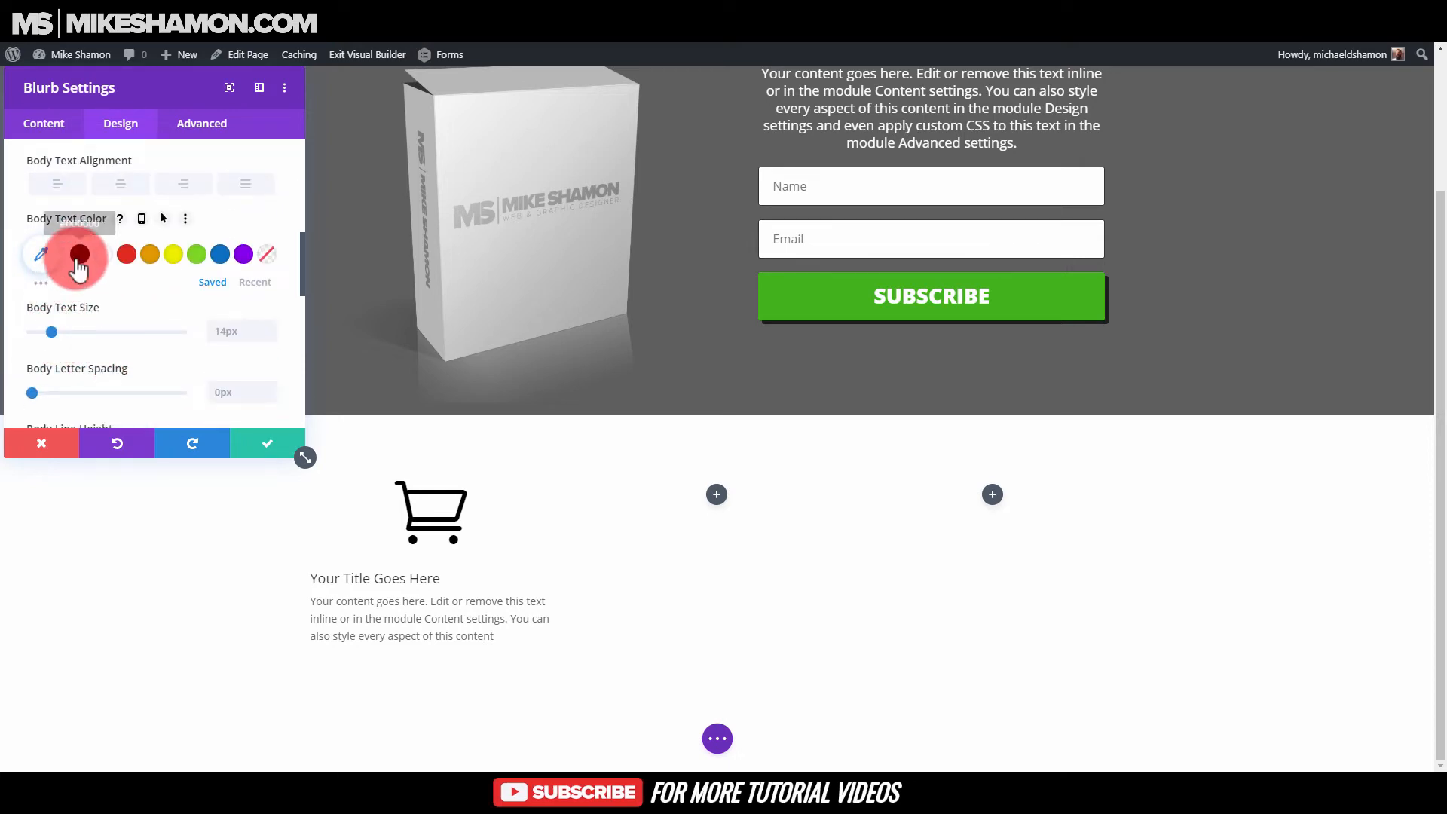
{"action": "left_click_drag", "start_coordinate": [61, 327], "coordinate": [57, 331]}
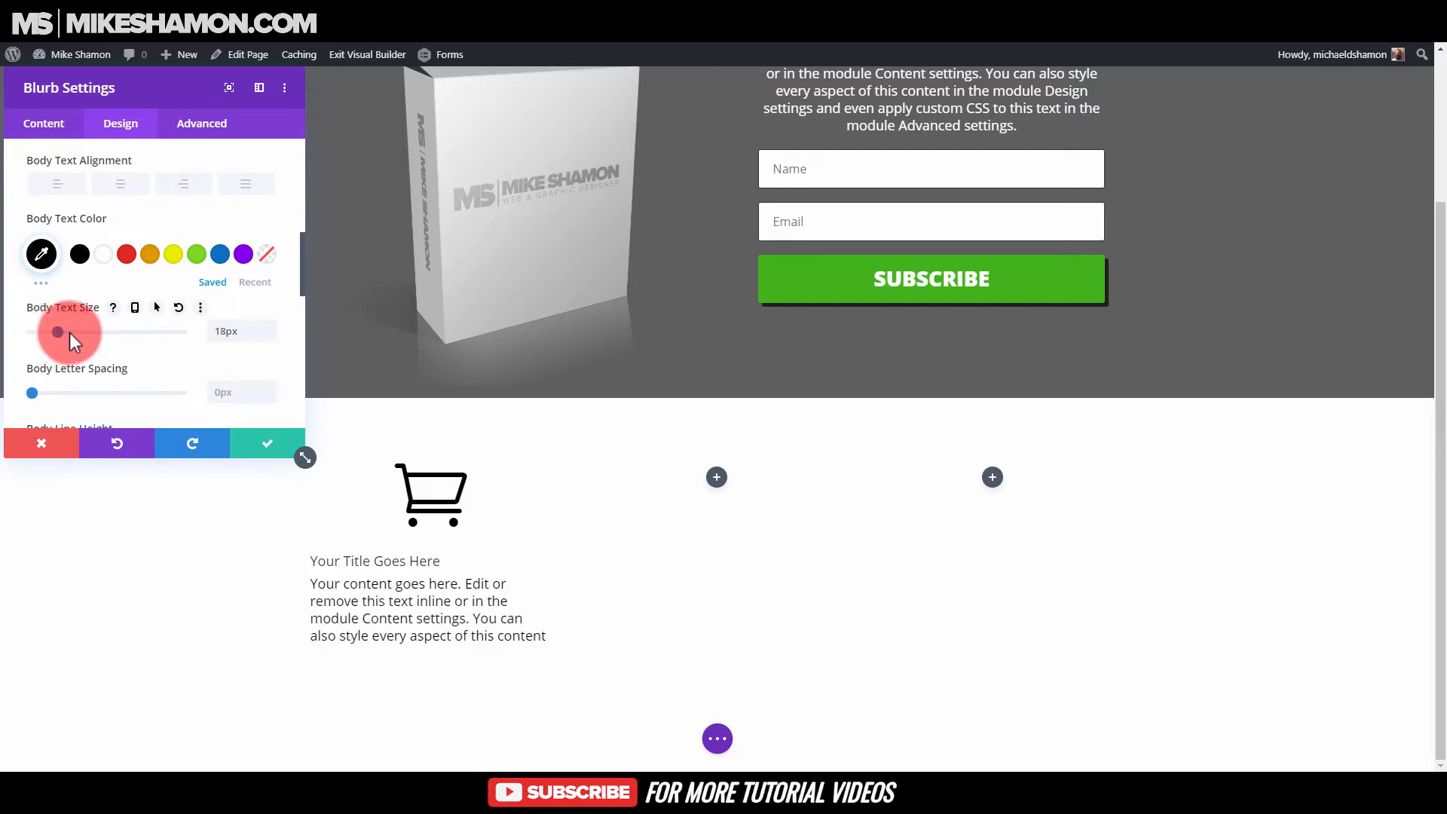
{"action": "scroll", "coordinate": [143, 277], "scroll_direction": "up", "scroll_amount": 2}
{"action": "left_click", "coordinate": [115, 308]}
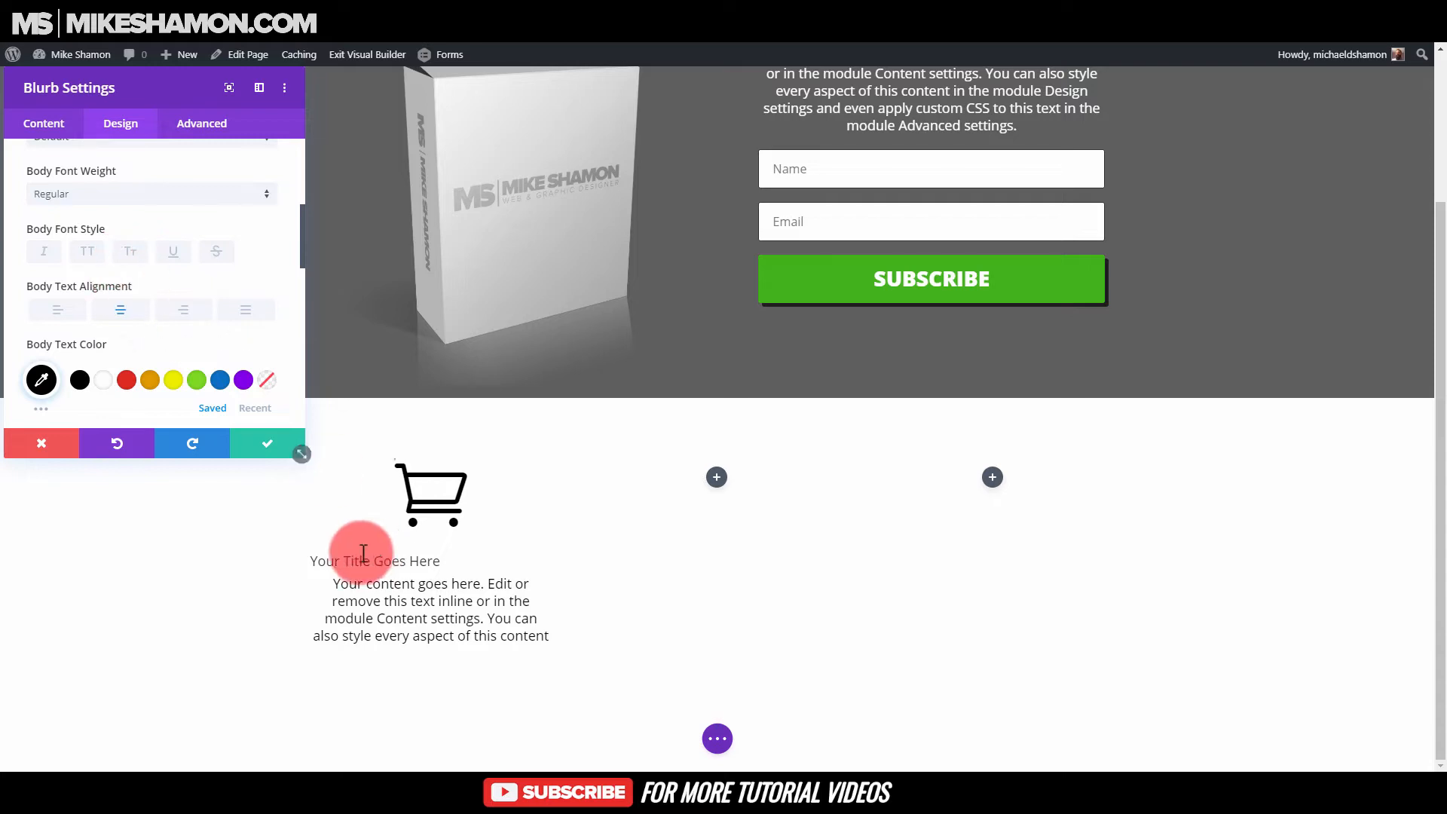
- Style the blurb's title text as bold, centered and 24px in size
{"action": "scroll", "coordinate": [72, 234], "scroll_direction": "up", "scroll_amount": 2}
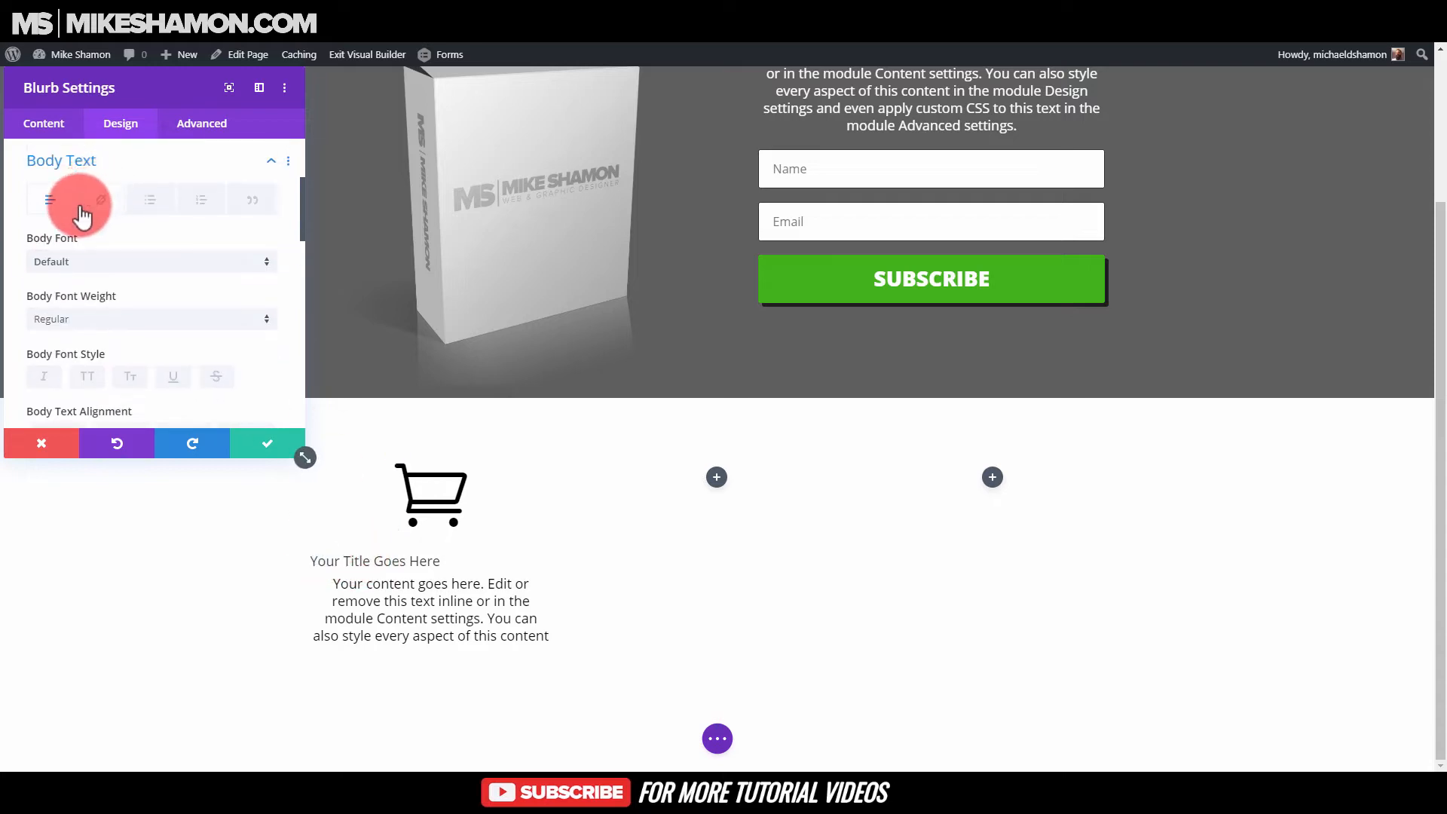
{"action": "scroll", "coordinate": [81, 216], "scroll_direction": "up", "scroll_amount": 4}
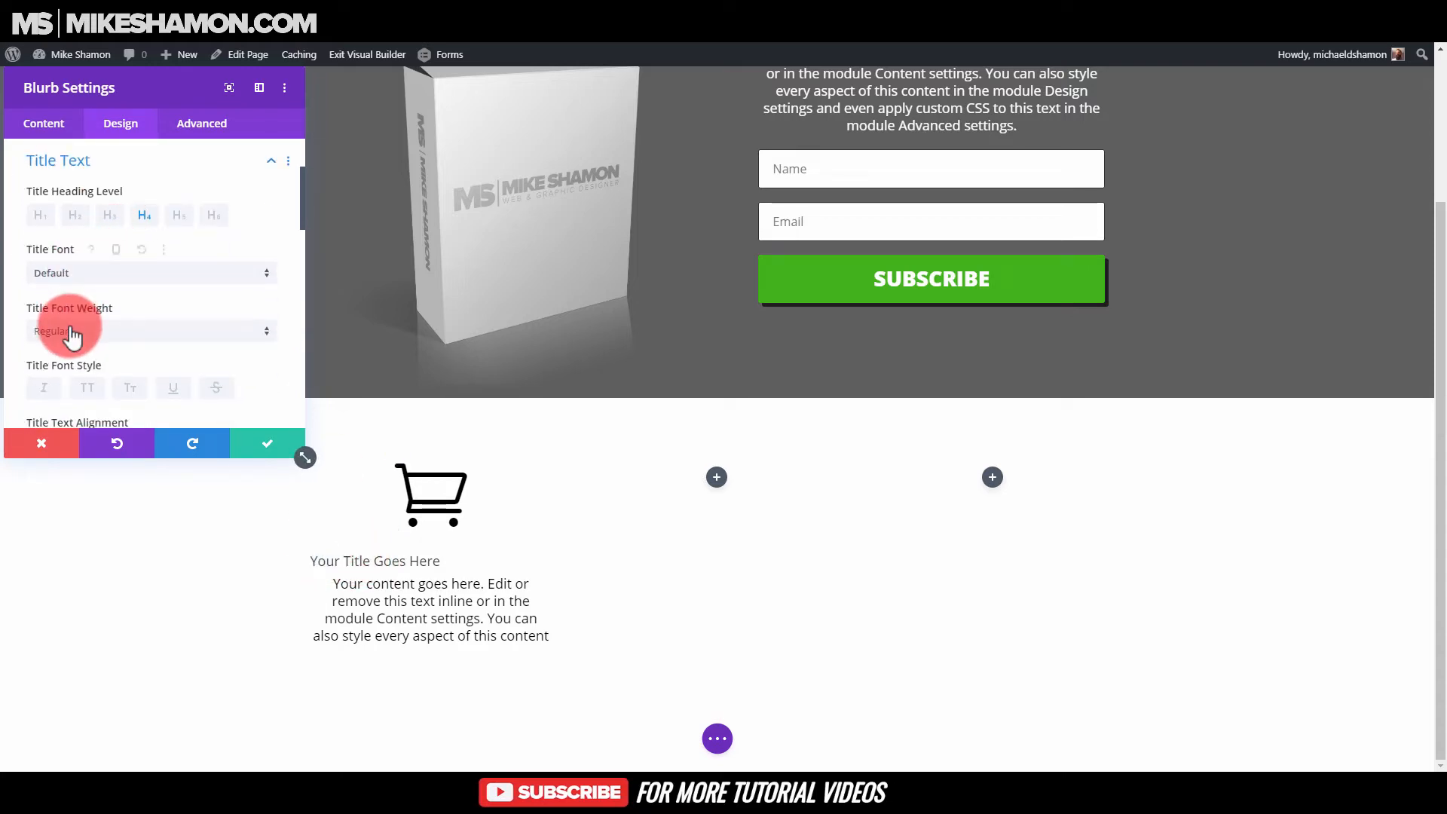
{"action": "left_click", "coordinate": [71, 331]}
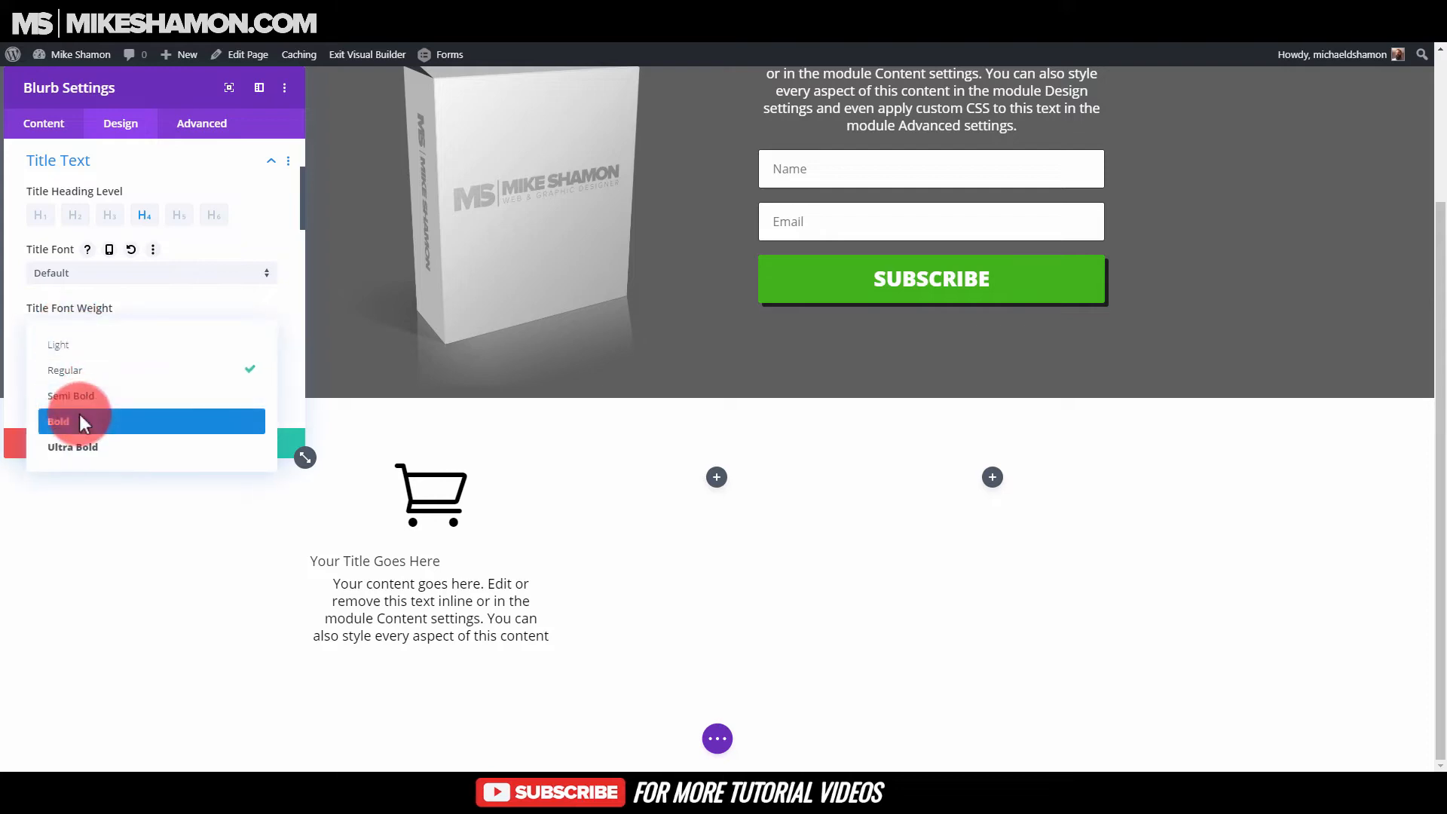
{"action": "left_click", "coordinate": [78, 417]}
{"action": "scroll", "coordinate": [105, 339], "scroll_direction": "down", "scroll_amount": 2}
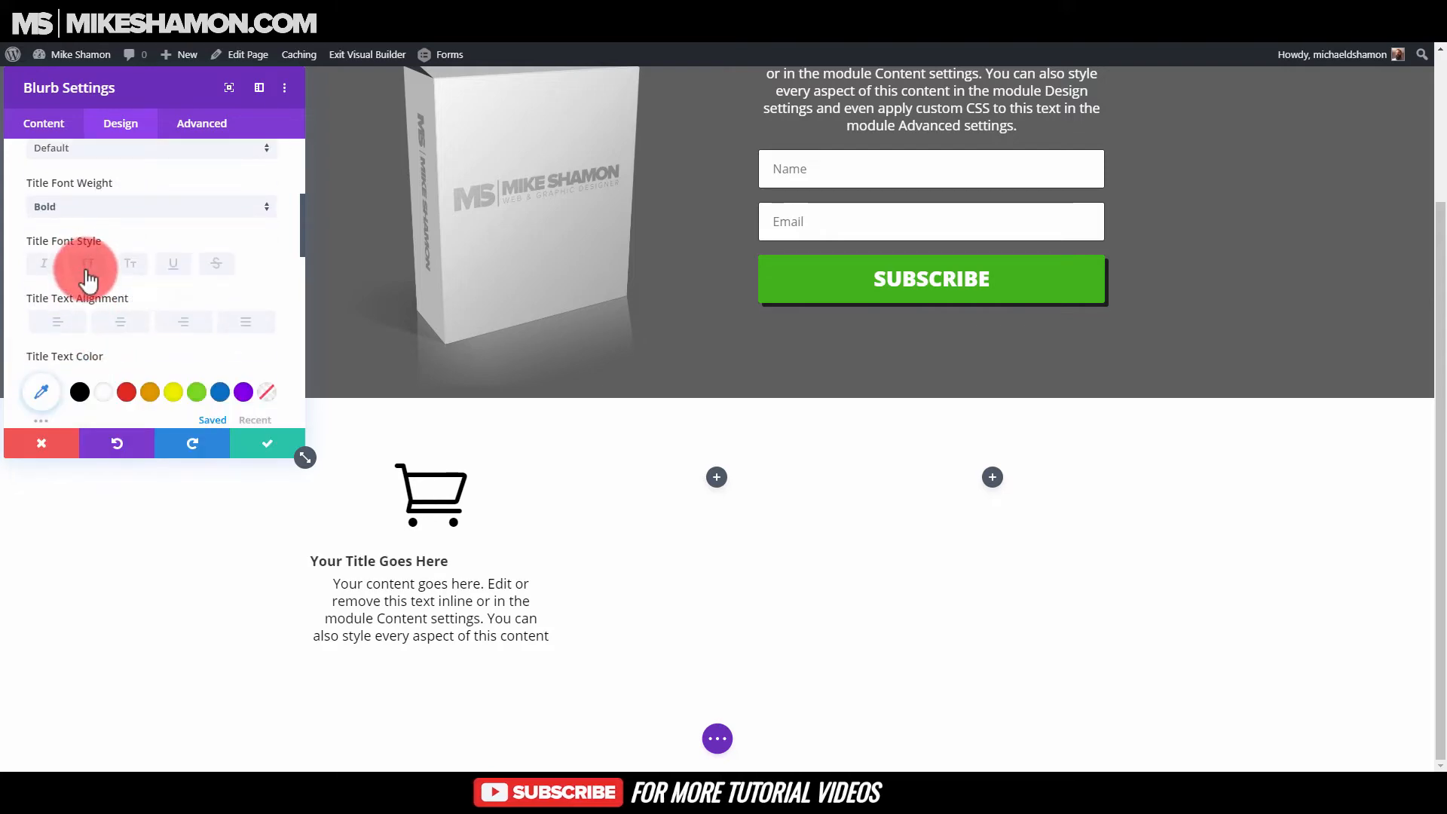
{"action": "scroll", "coordinate": [102, 337], "scroll_direction": "down", "scroll_amount": 2}
{"action": "left_click", "coordinate": [113, 198]}
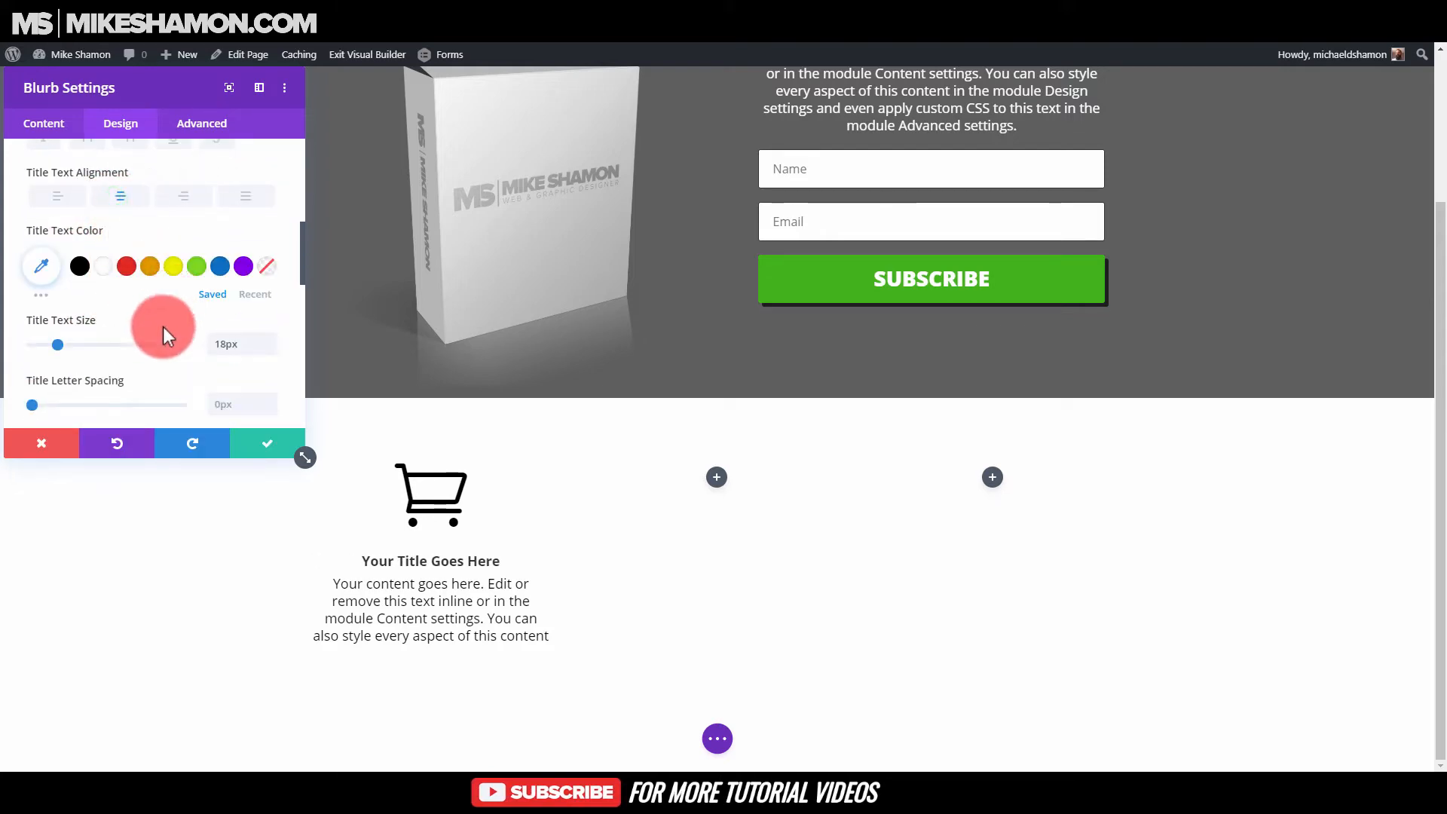
{"action": "left_click_drag", "start_coordinate": [65, 338], "coordinate": [66, 344]}
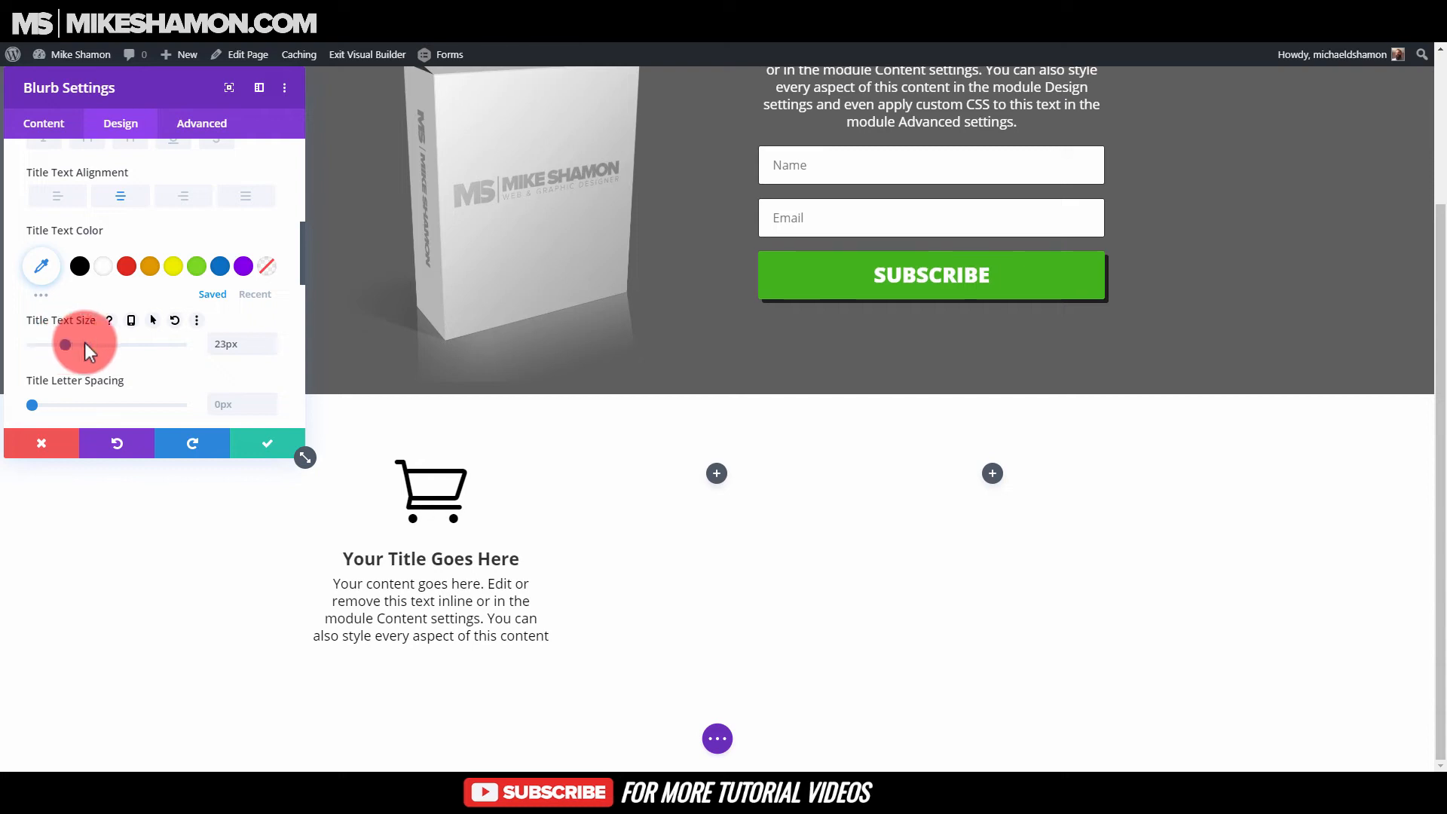
{"action": "left_click", "coordinate": [224, 349]}
{"action": "left_click", "coordinate": [276, 340]}
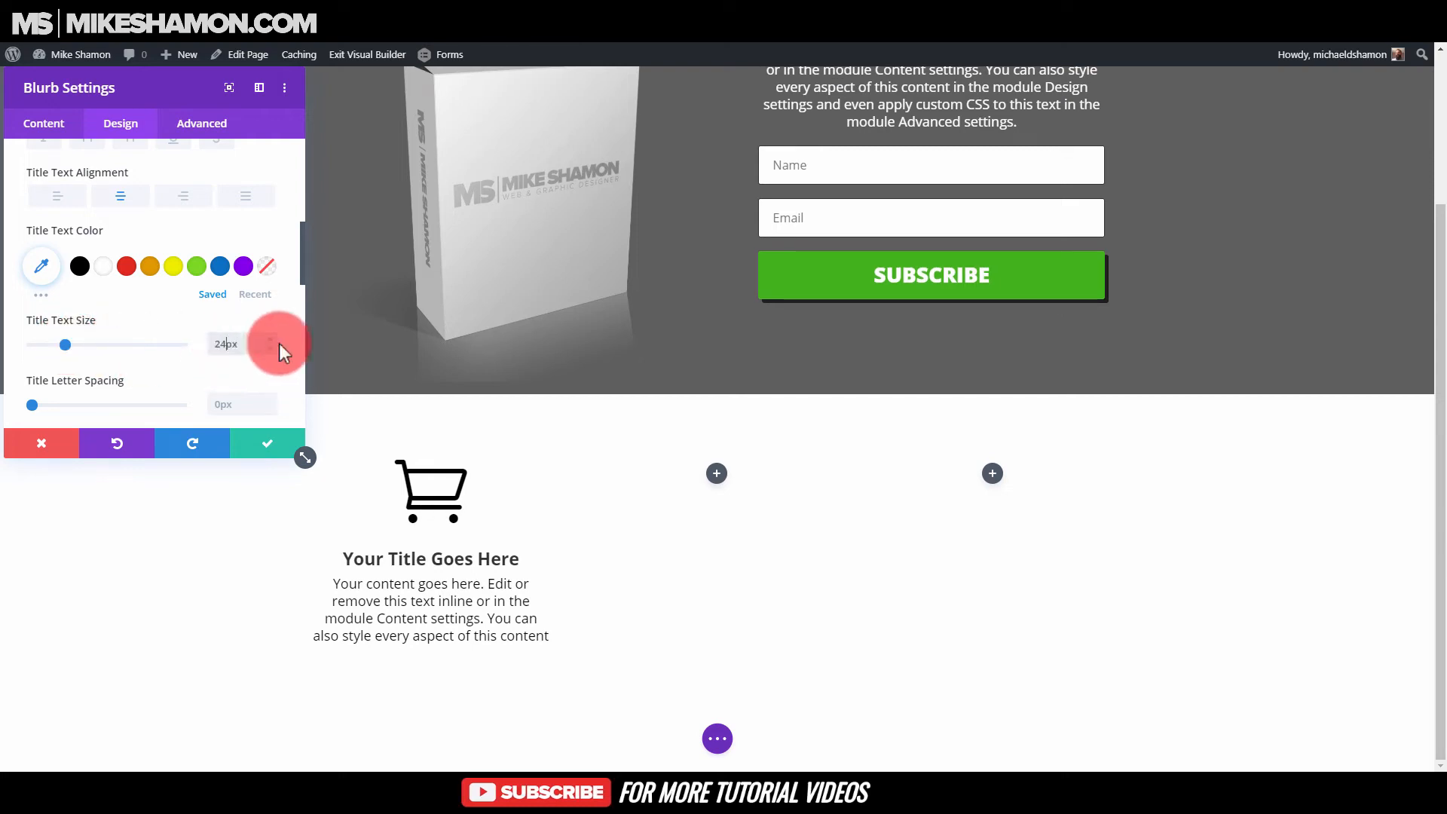
- Try shortening the blurb's body text to end at "Edit or remove this text.", undo both cuts and save the blurb settings
{"action": "left_click", "coordinate": [47, 123]}
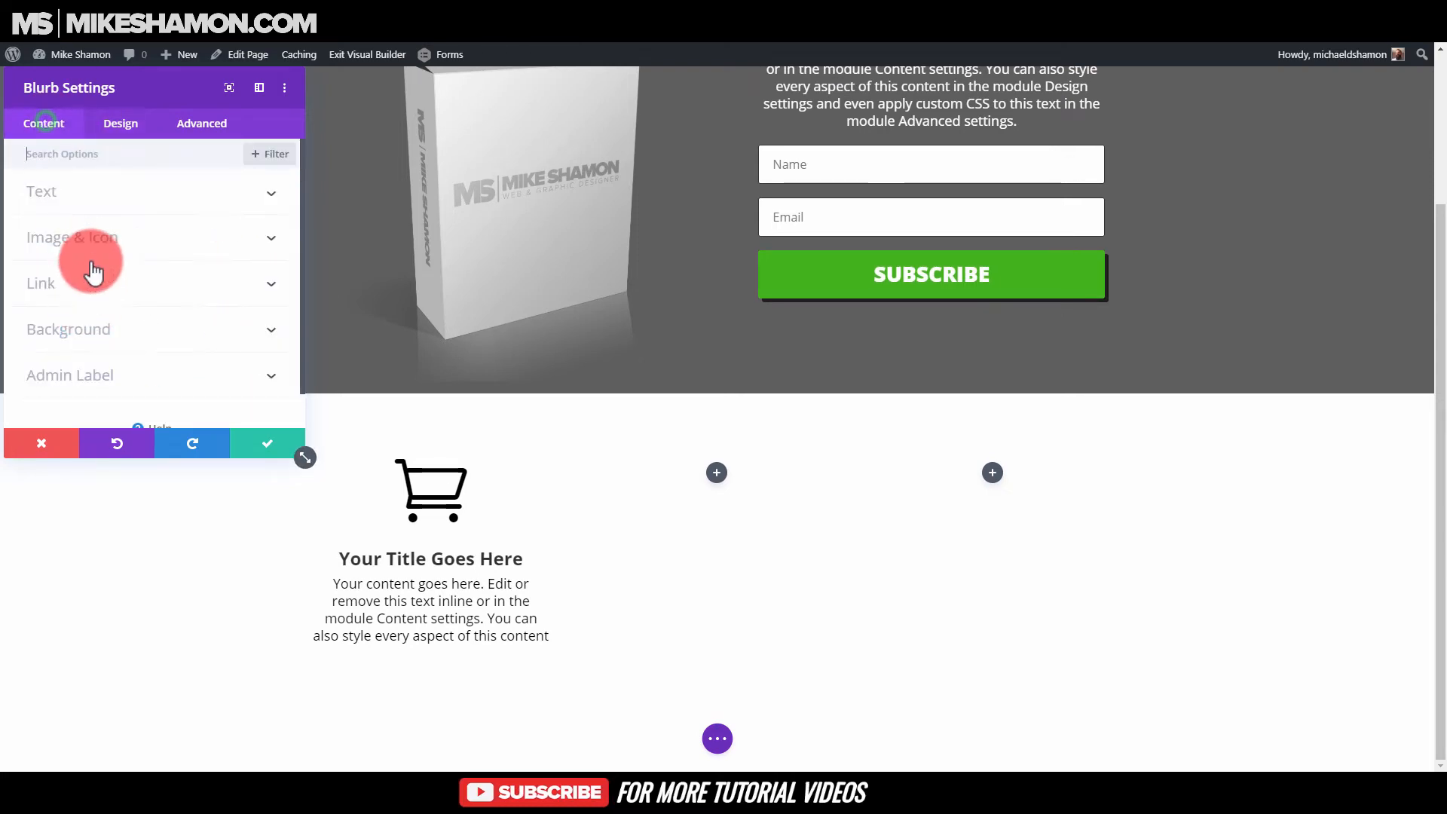
{"action": "left_click", "coordinate": [99, 254]}
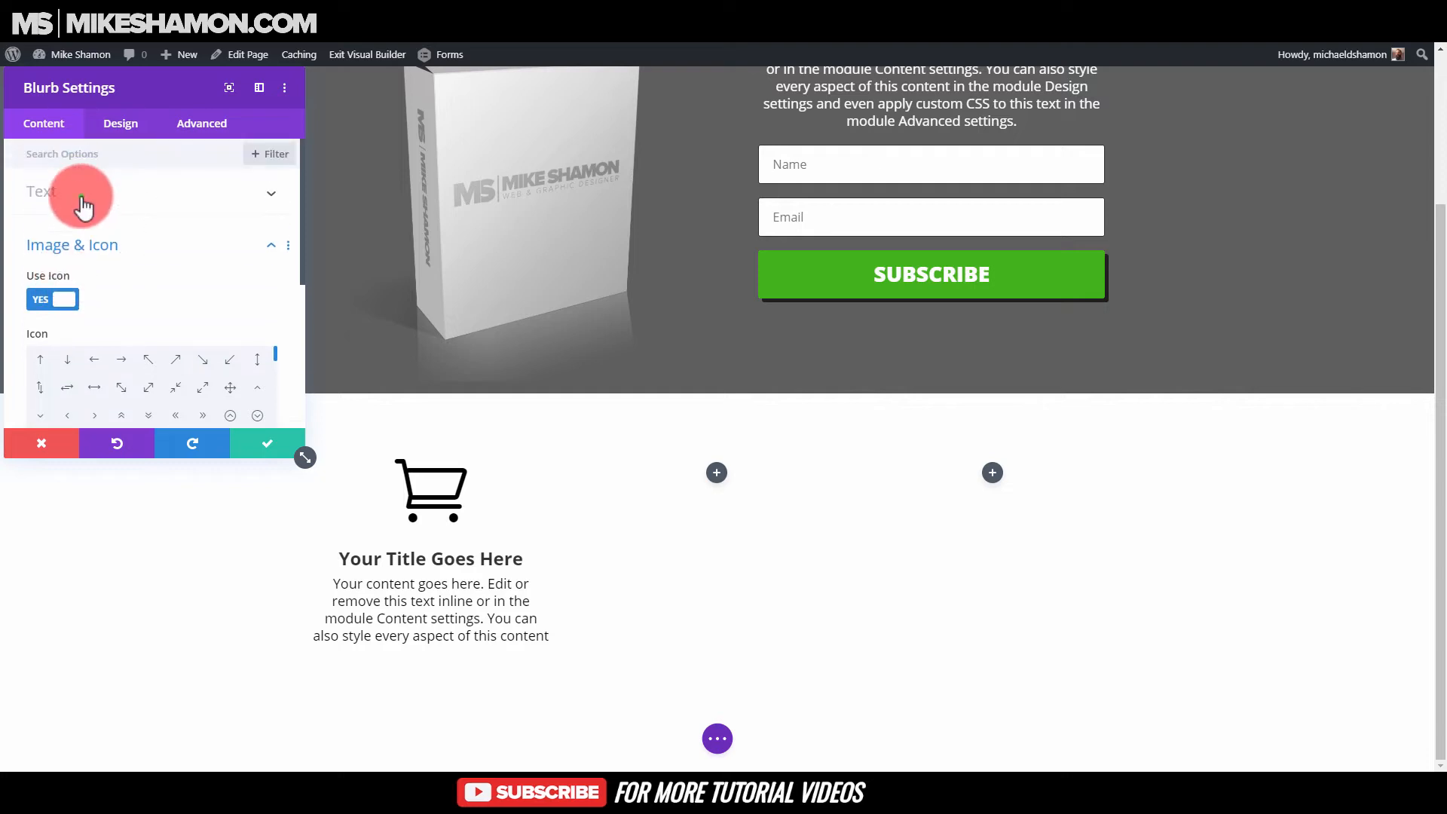
{"action": "left_click", "coordinate": [81, 194]}
{"action": "left_click_drag", "start_coordinate": [82, 386], "coordinate": [205, 356]}
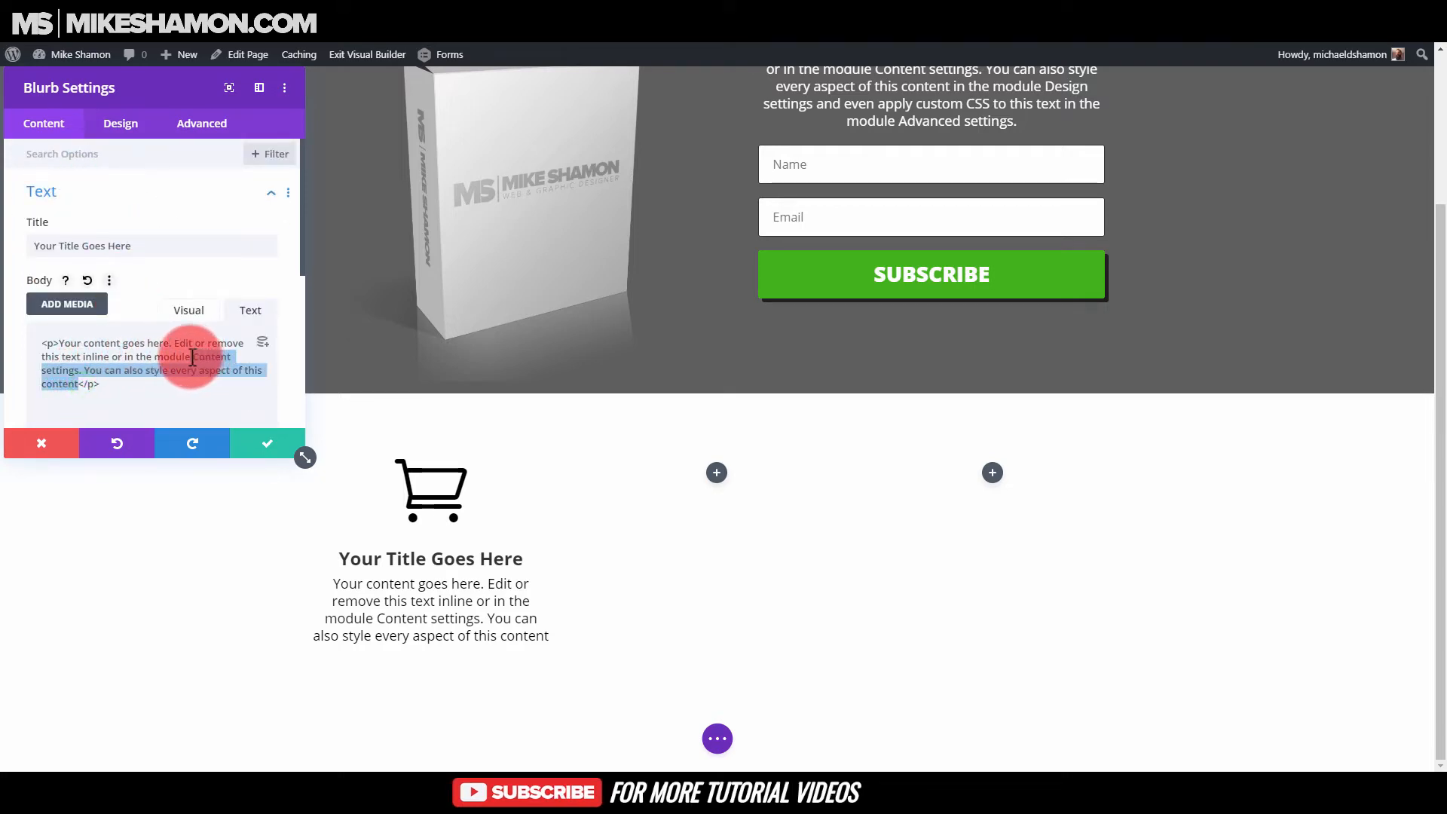
{"action": "type", "text": "."}
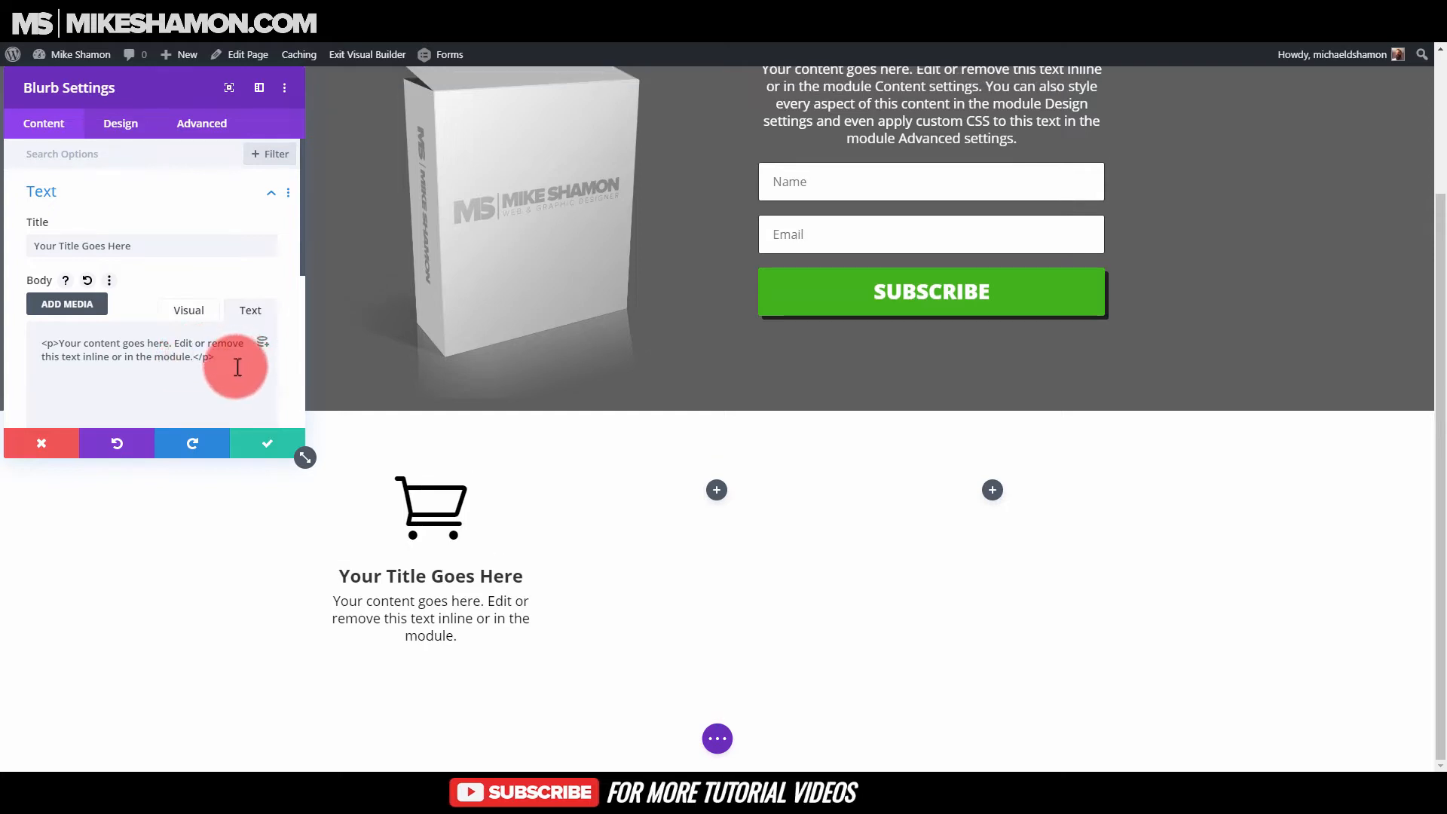
{"action": "left_click_drag", "start_coordinate": [193, 359], "coordinate": [84, 365]}
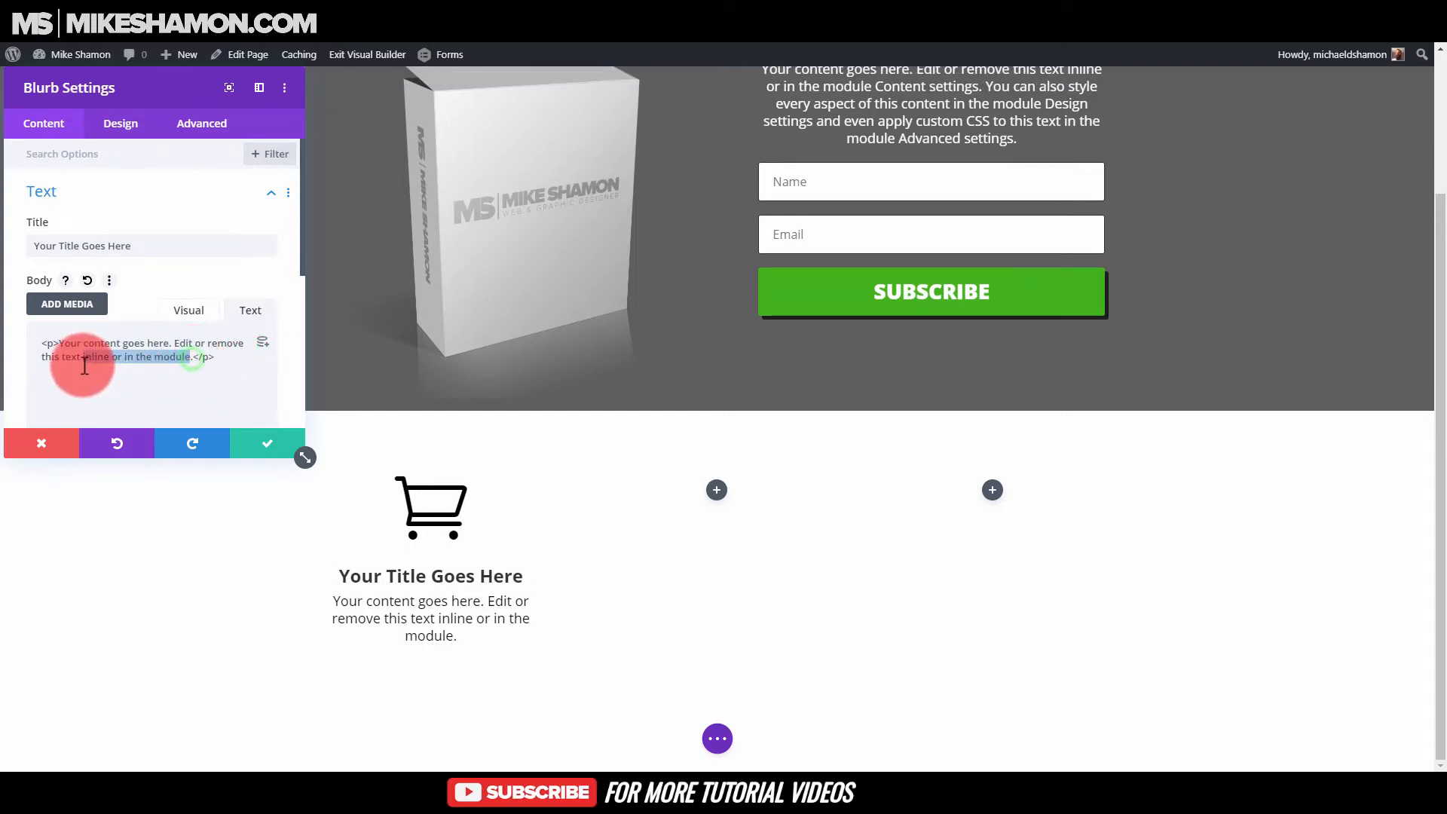
{"action": "key", "text": "BackSpace"}
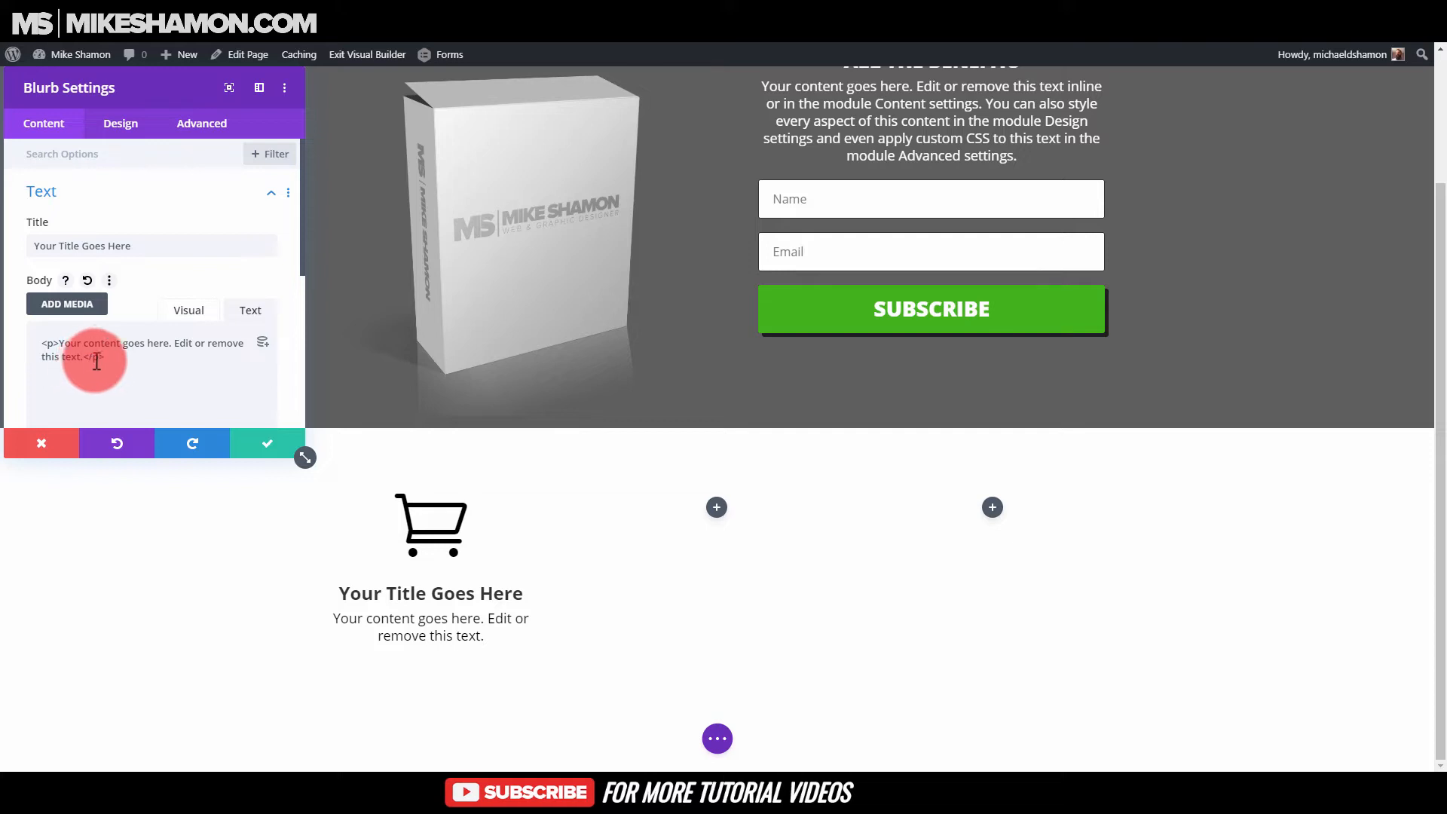
{"action": "left_click", "coordinate": [113, 362]}
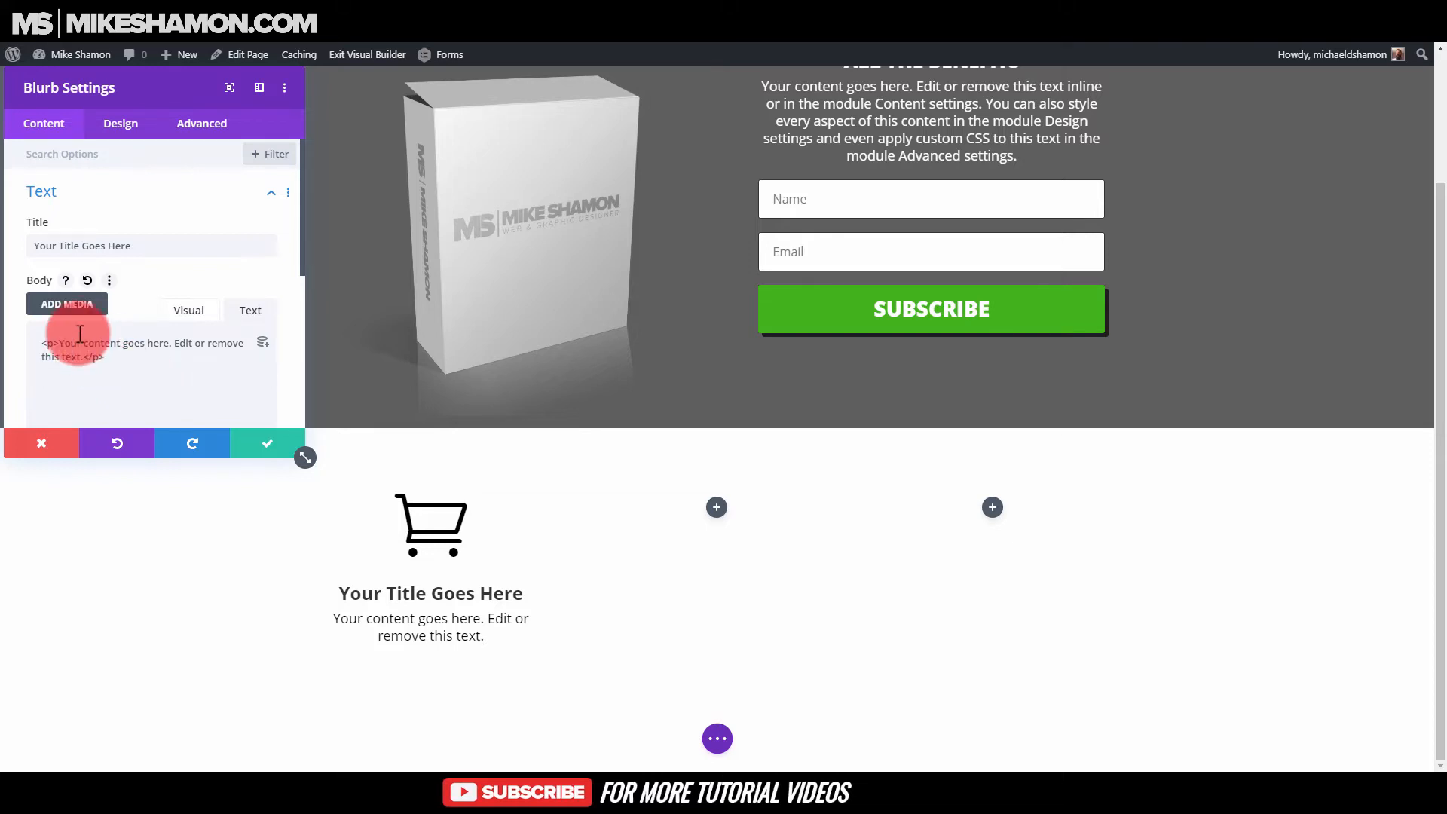
{"action": "key", "text": "ctrl+z"}
{"action": "key", "text": "ctrl+z"}
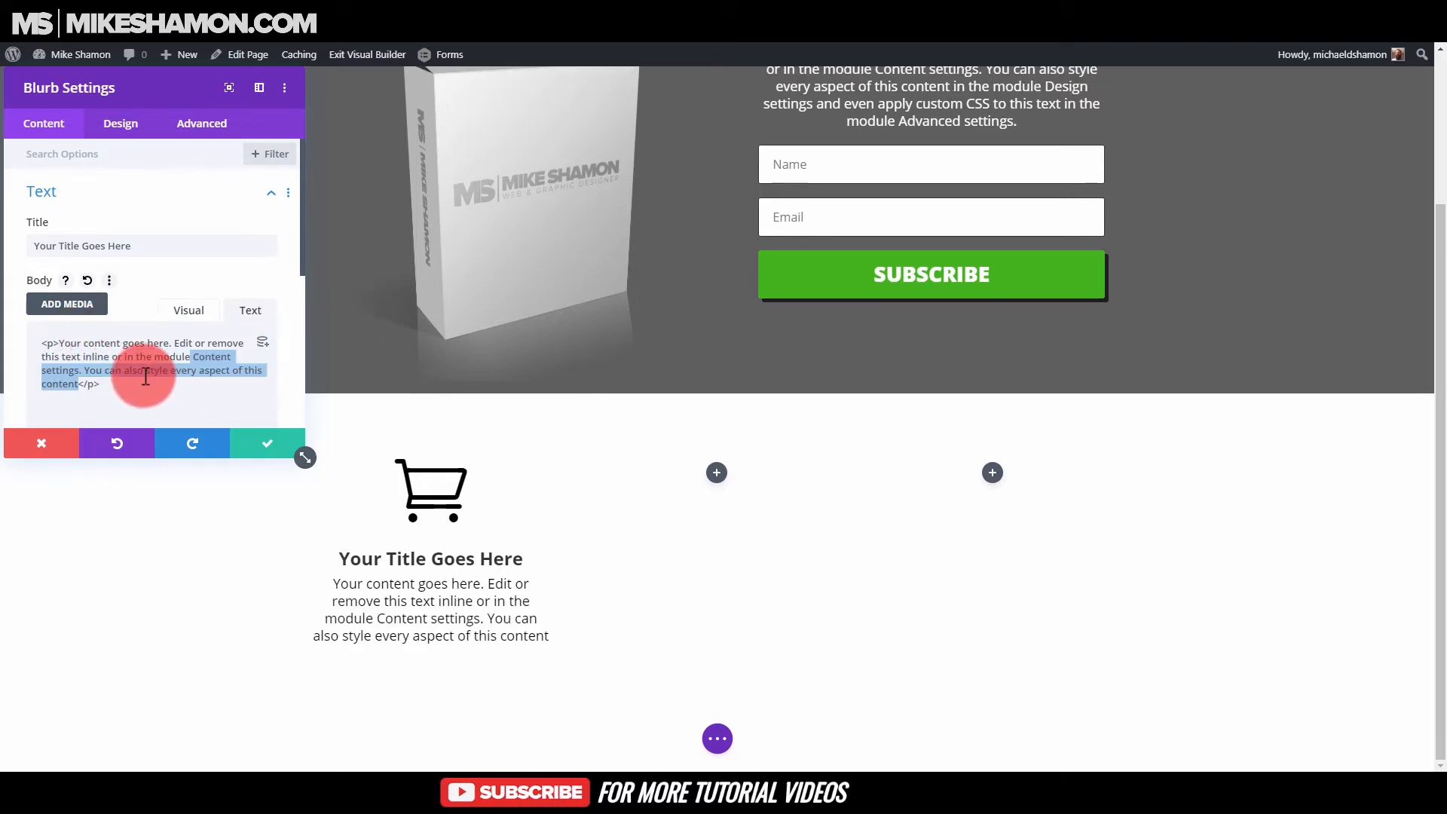
{"action": "left_click", "coordinate": [218, 378]}
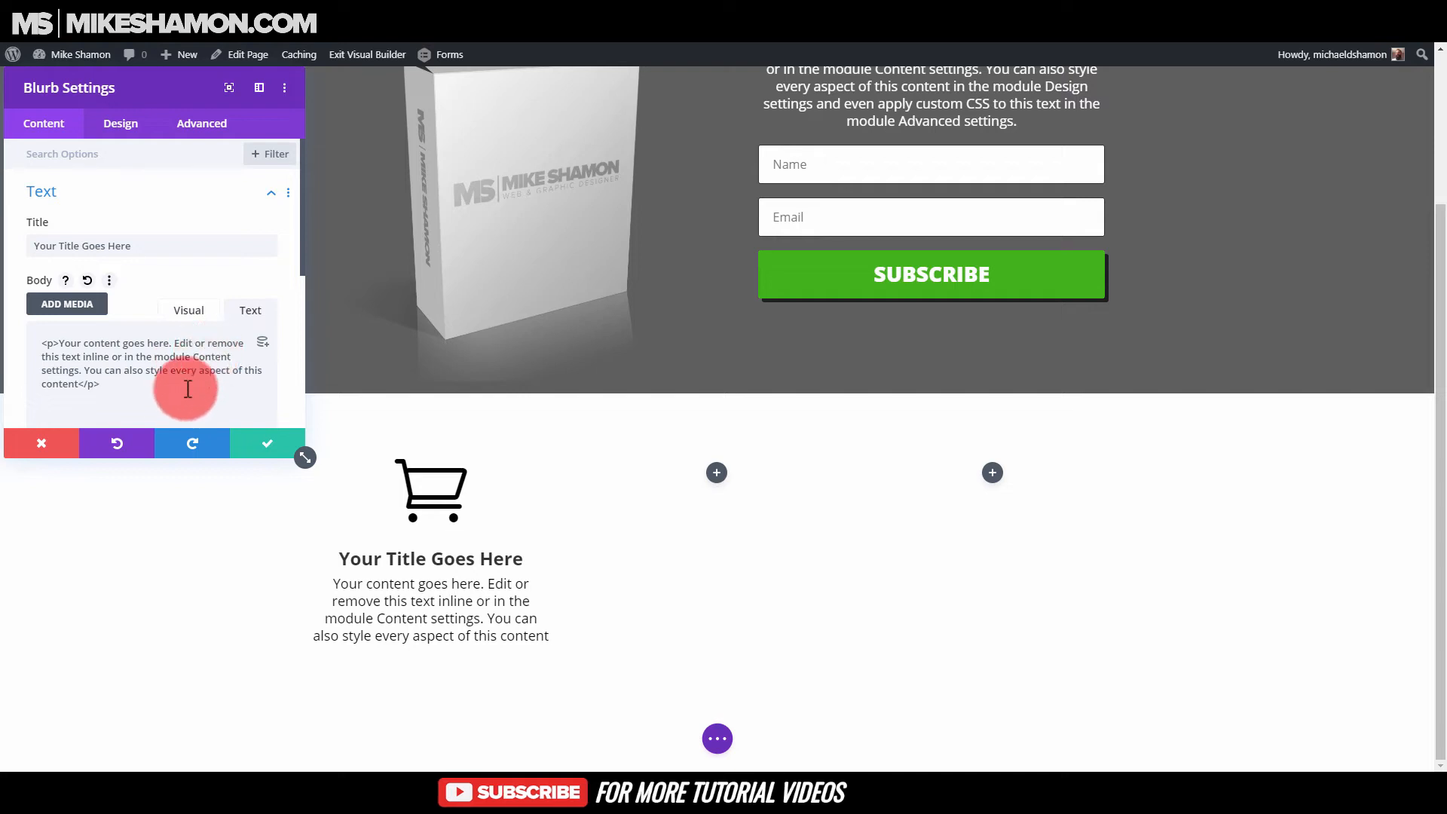
{"action": "left_click", "coordinate": [268, 450]}
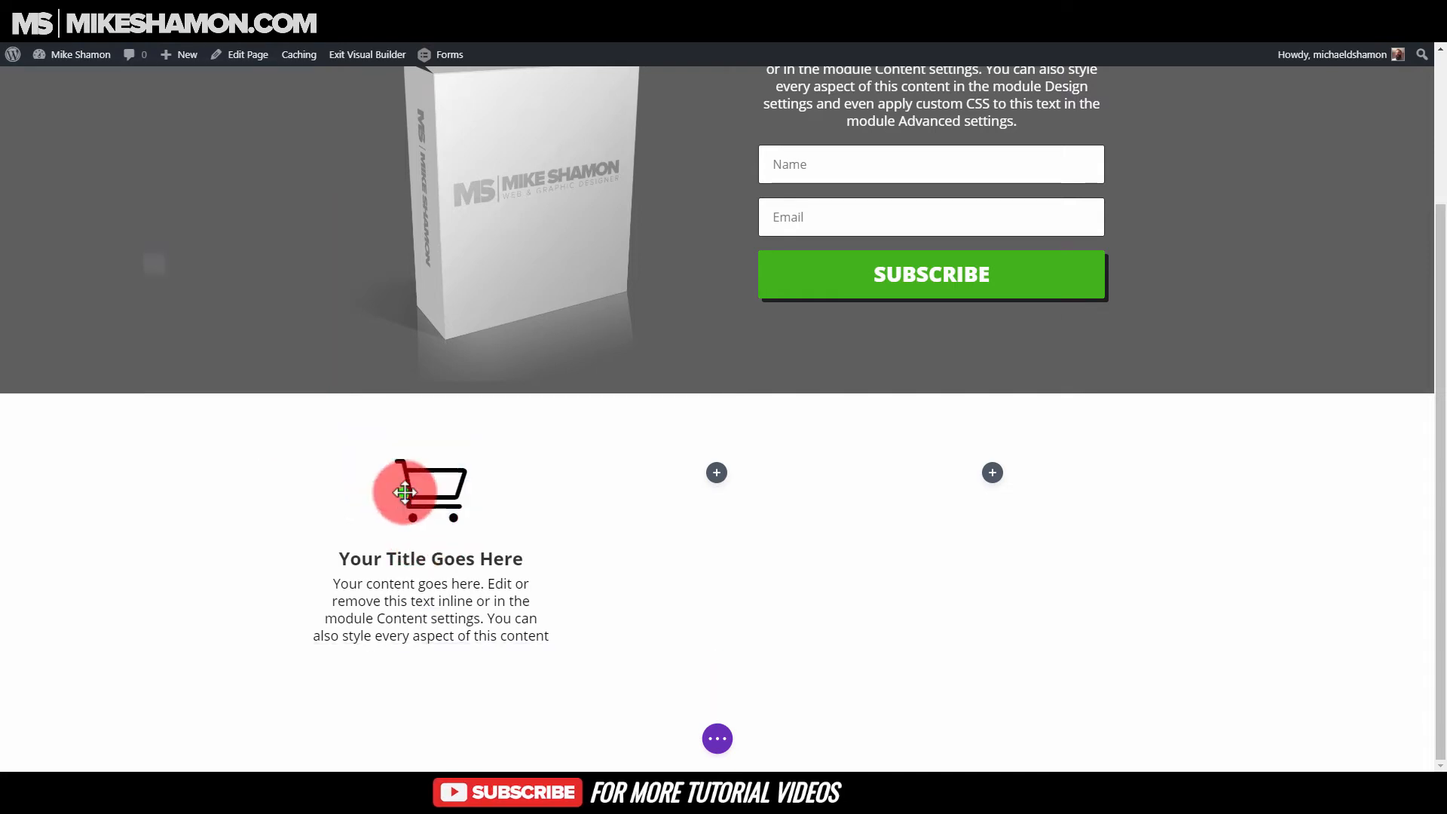
- Set the blurb's top and bottom margins to 0px as linked values
{"action": "left_click", "coordinate": [405, 492]}
{"action": "left_click", "coordinate": [92, 155]}
{"action": "left_click", "coordinate": [130, 143]}
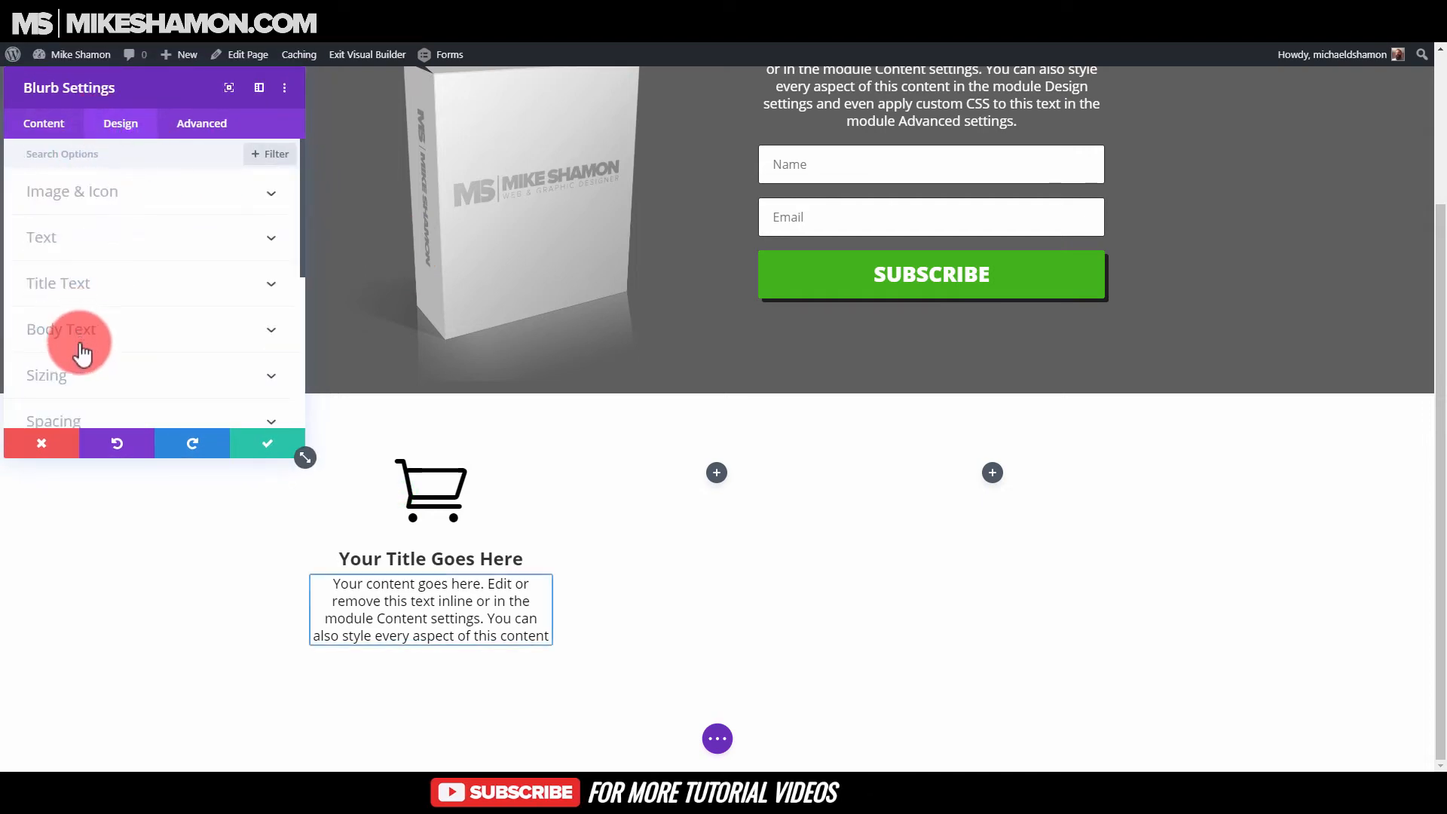
{"action": "left_click", "coordinate": [84, 409]}
{"action": "left_click", "coordinate": [39, 213]}
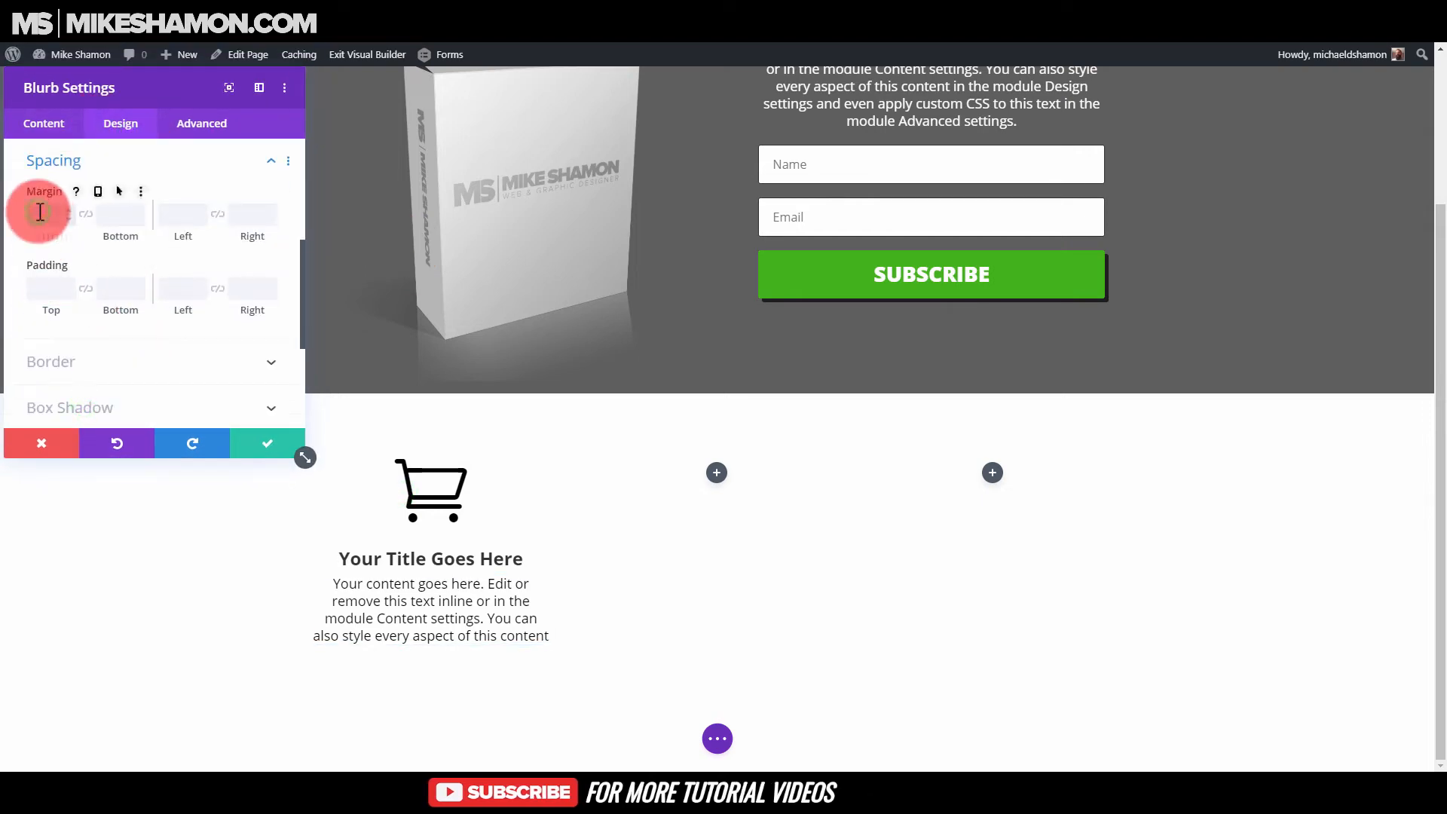
{"action": "type", "text": "0"}
{"action": "left_click", "coordinate": [97, 223]}
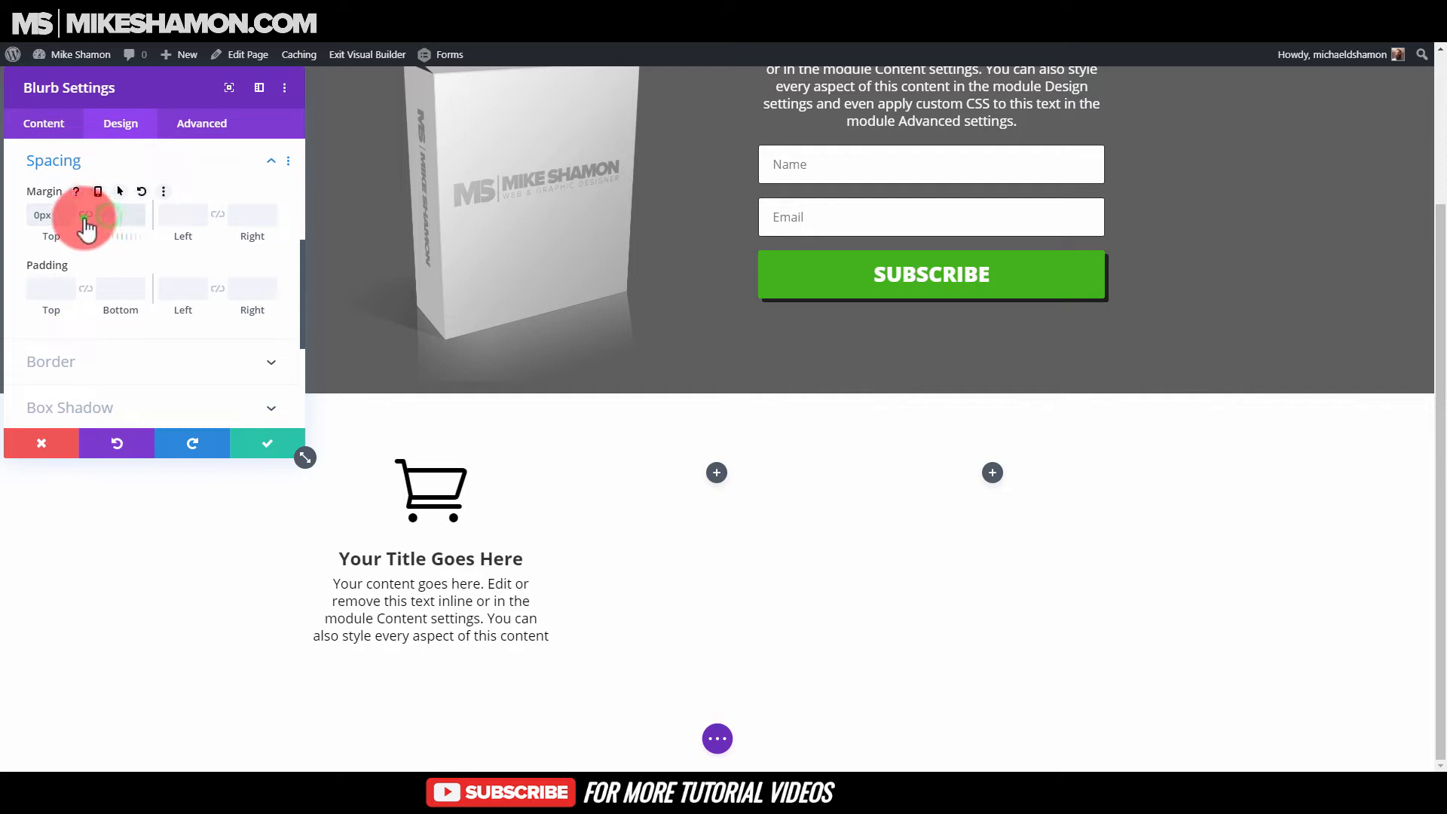
{"action": "left_click", "coordinate": [84, 217]}
- Set the blurb's linked top and bottom padding to 8px and save the settings
{"action": "left_click", "coordinate": [54, 285]}
{"action": "type", "text": "0"}
{"action": "left_click", "coordinate": [91, 290]}
{"action": "left_click", "coordinate": [122, 291]}
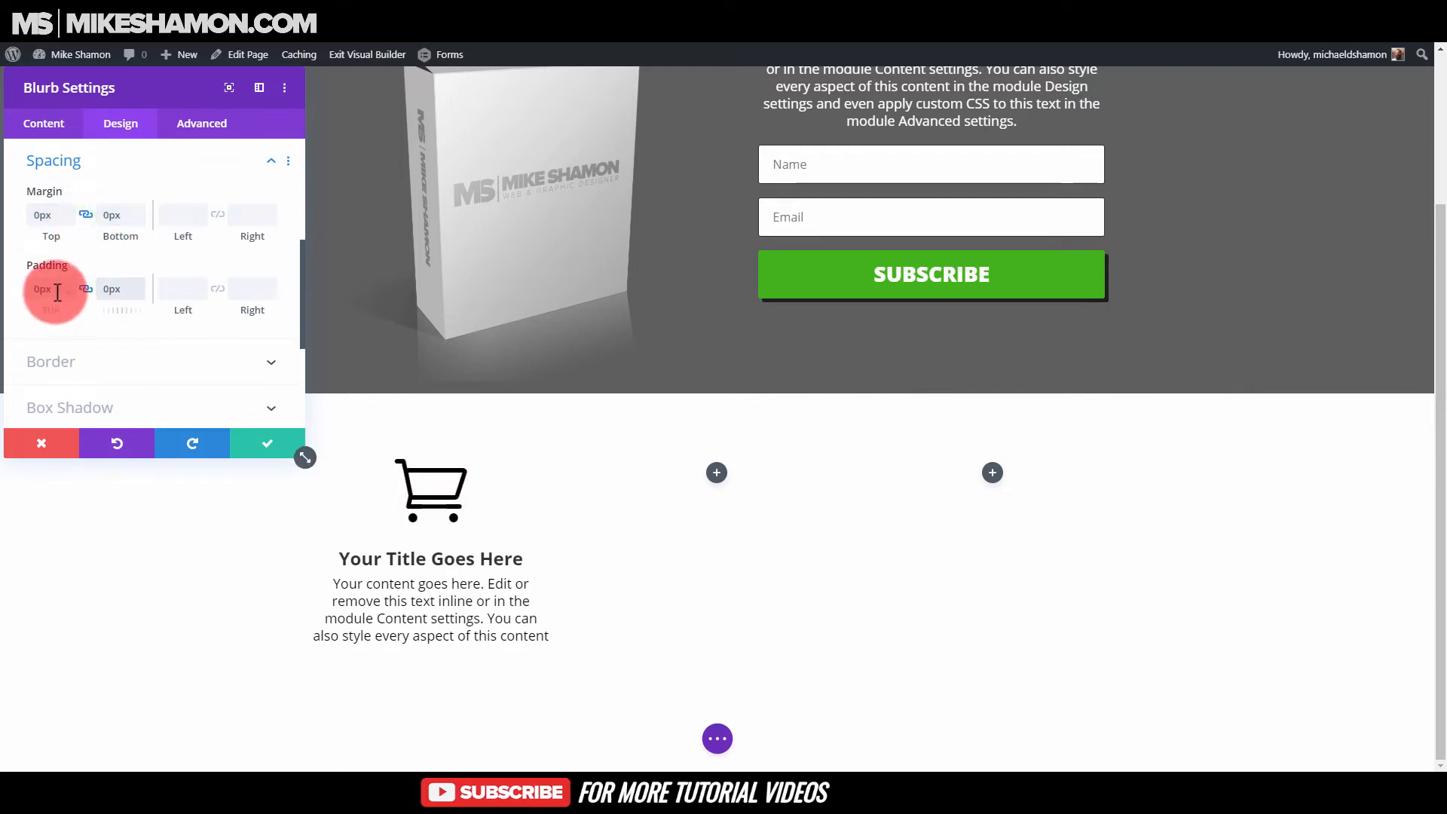
{"action": "left_click_drag", "start_coordinate": [58, 292], "coordinate": [6, 295]}
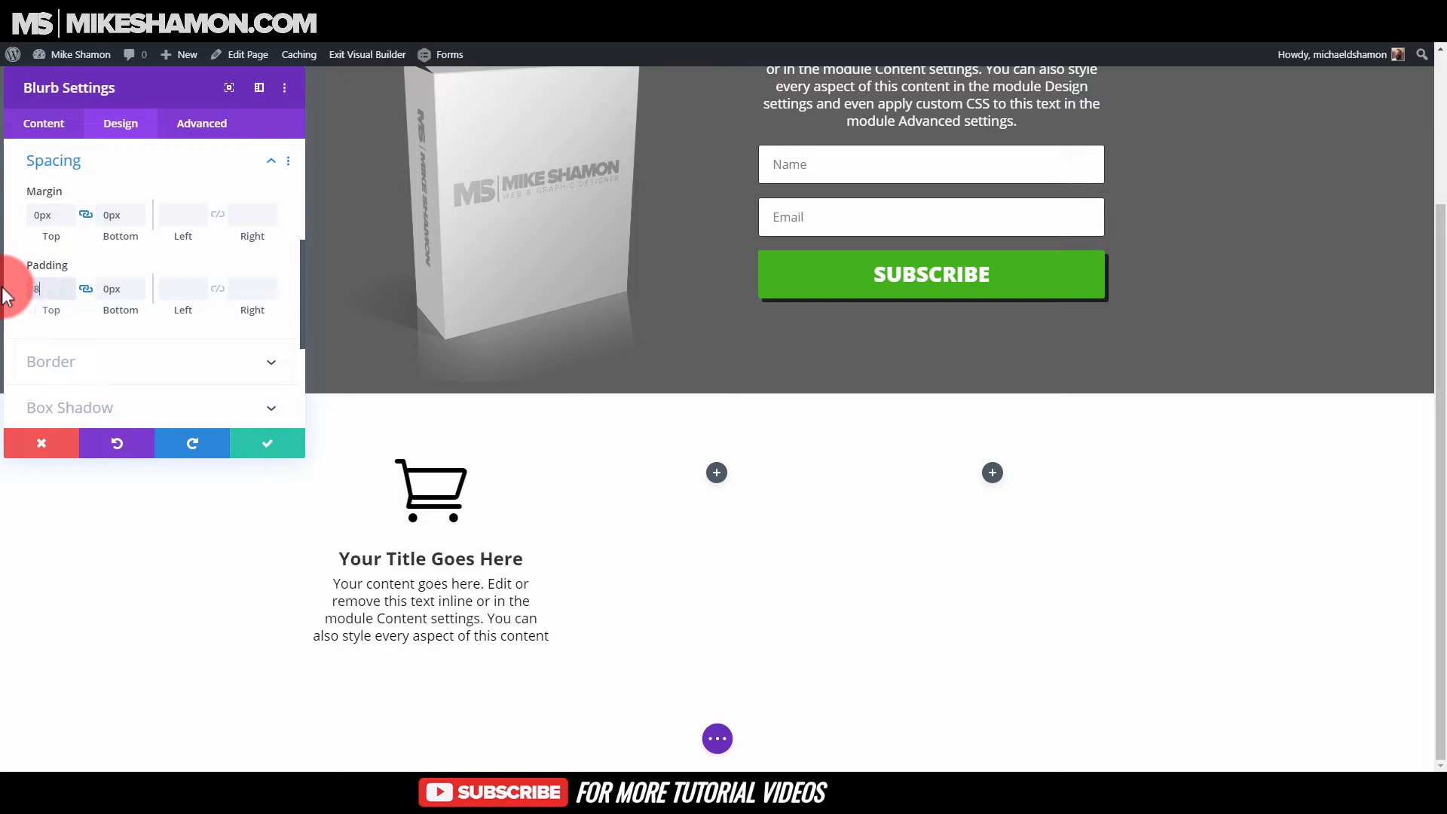
{"action": "type", "text": "8"}
{"action": "left_click", "coordinate": [267, 443]}
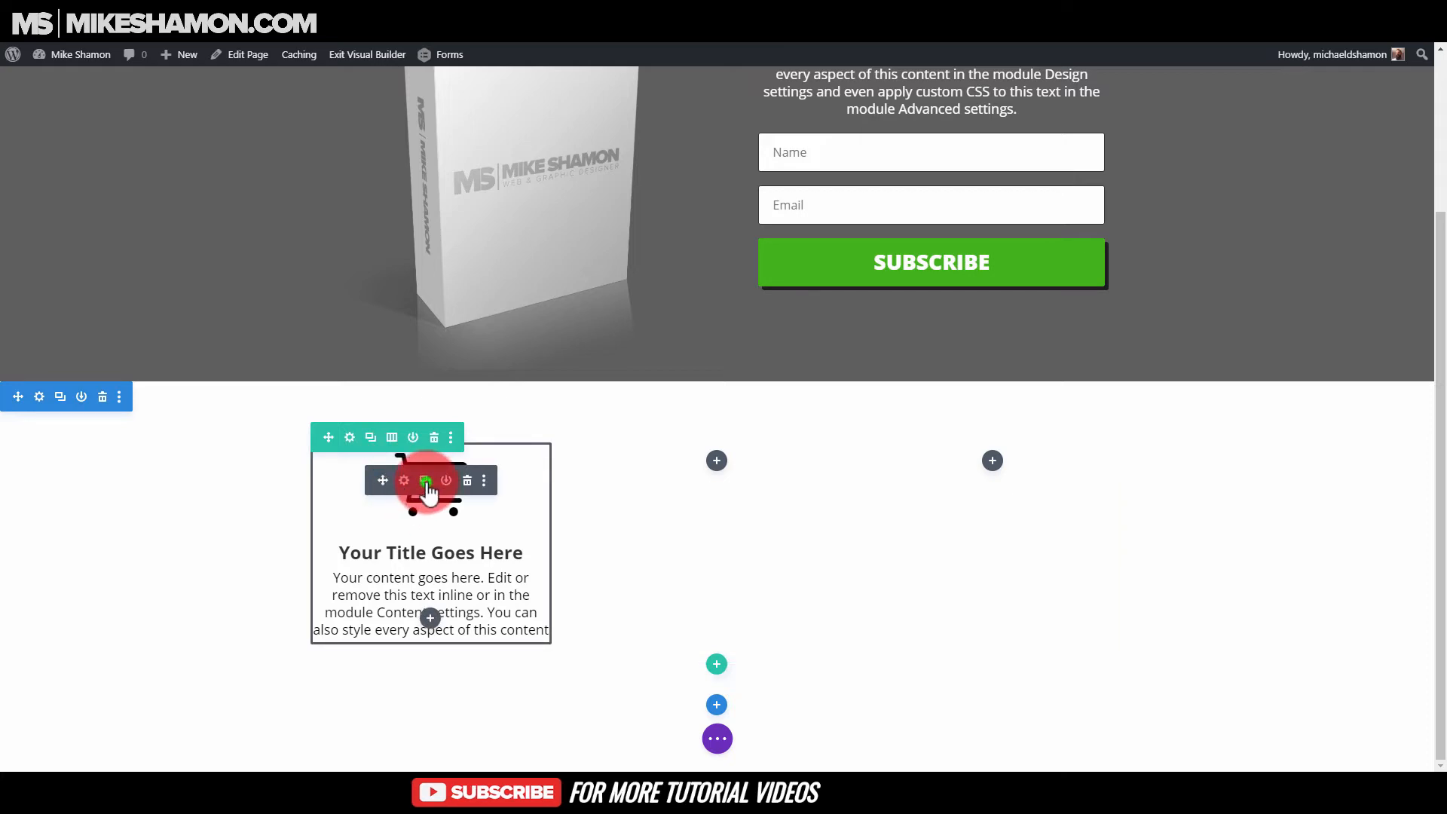
- Duplicate the cart blurb, move the copy into the middle column and change its icon to the presentation board with a chart
{"action": "left_click", "coordinate": [426, 482]}
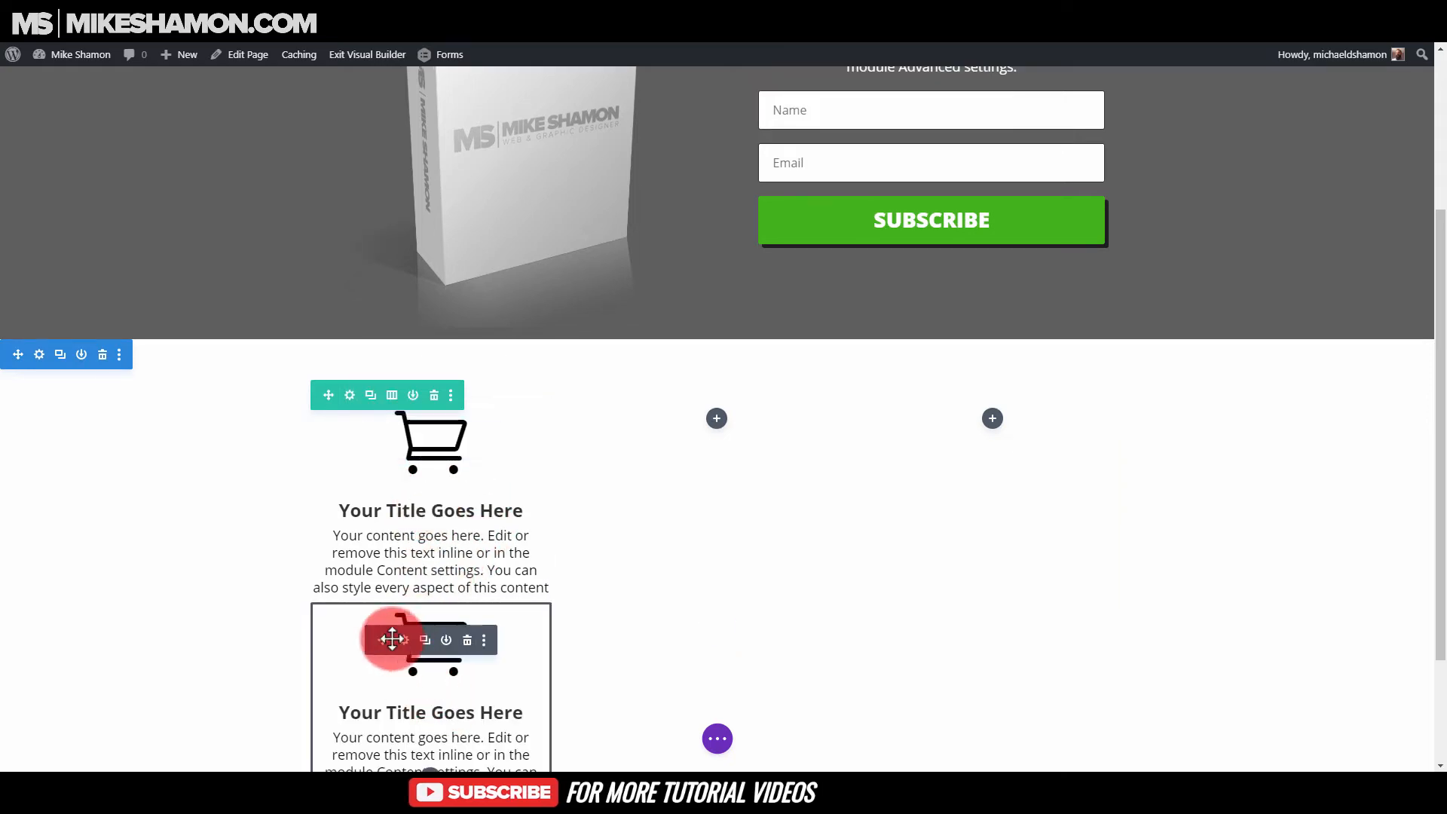
{"action": "left_click_drag", "start_coordinate": [670, 525], "coordinate": [708, 509]}
{"action": "left_click", "coordinate": [690, 482]}
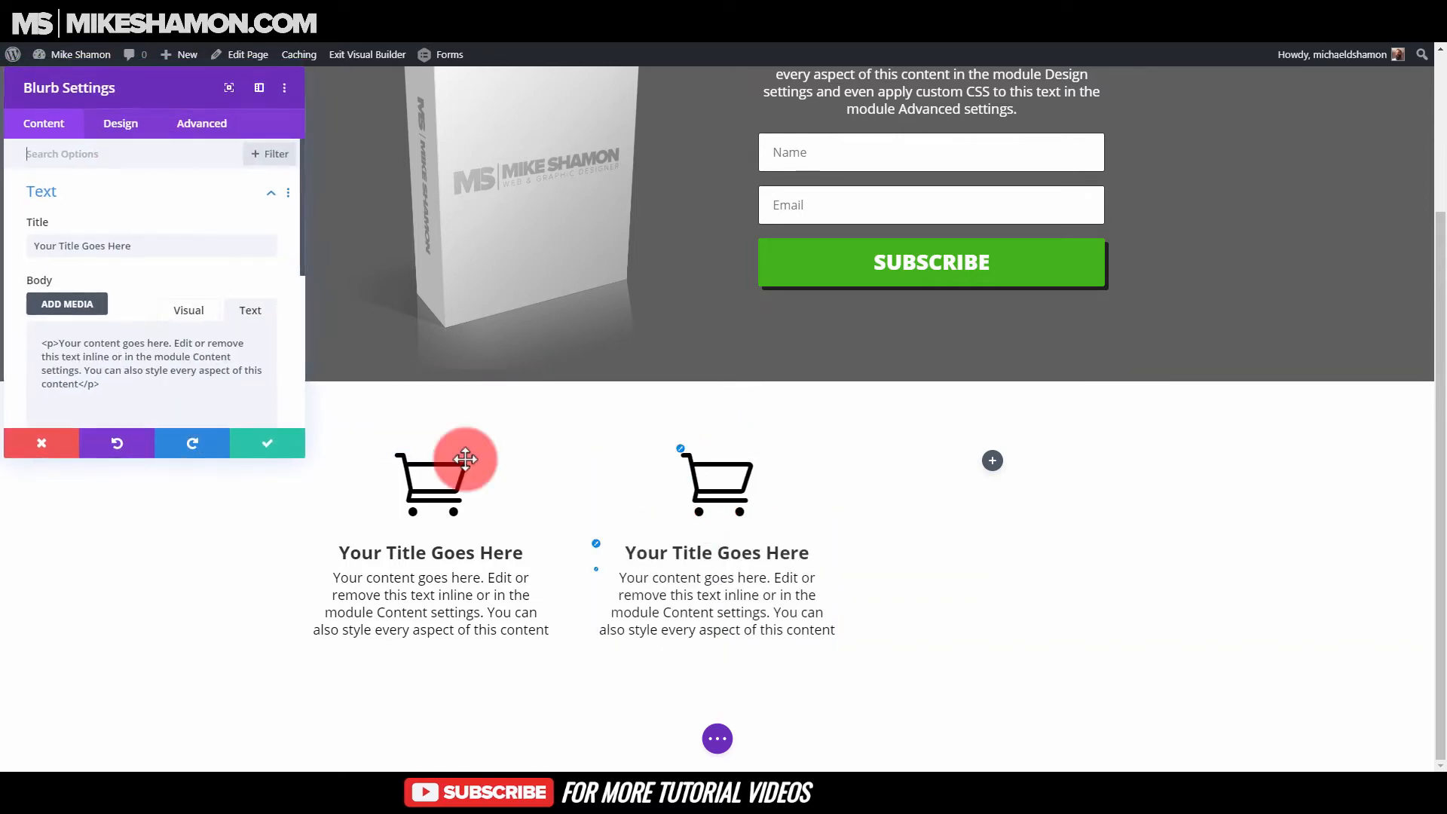
{"action": "left_click", "coordinate": [90, 203]}
{"action": "left_click", "coordinate": [60, 240]}
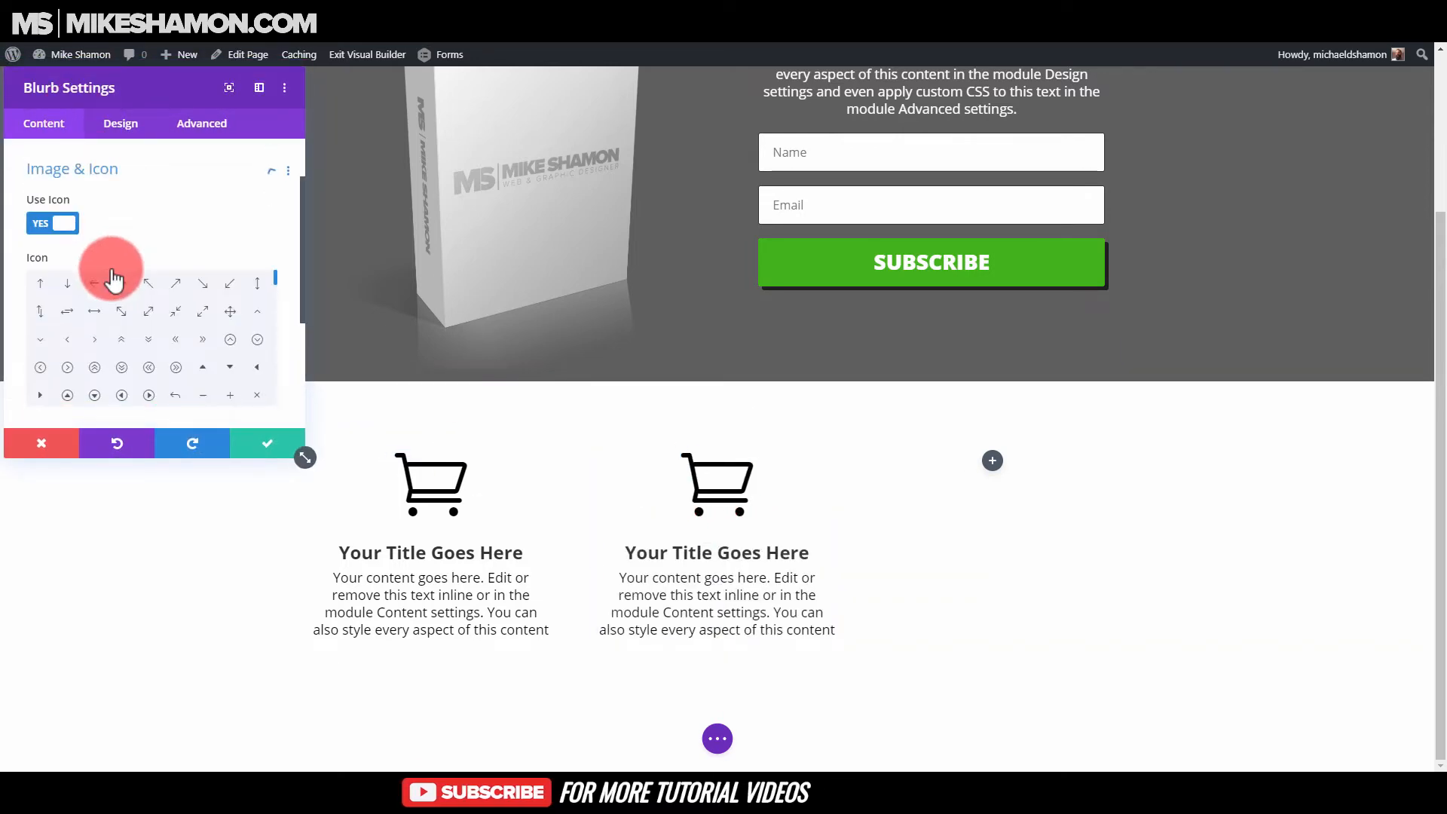
{"action": "scroll", "coordinate": [178, 357], "scroll_direction": "down", "scroll_amount": 3}
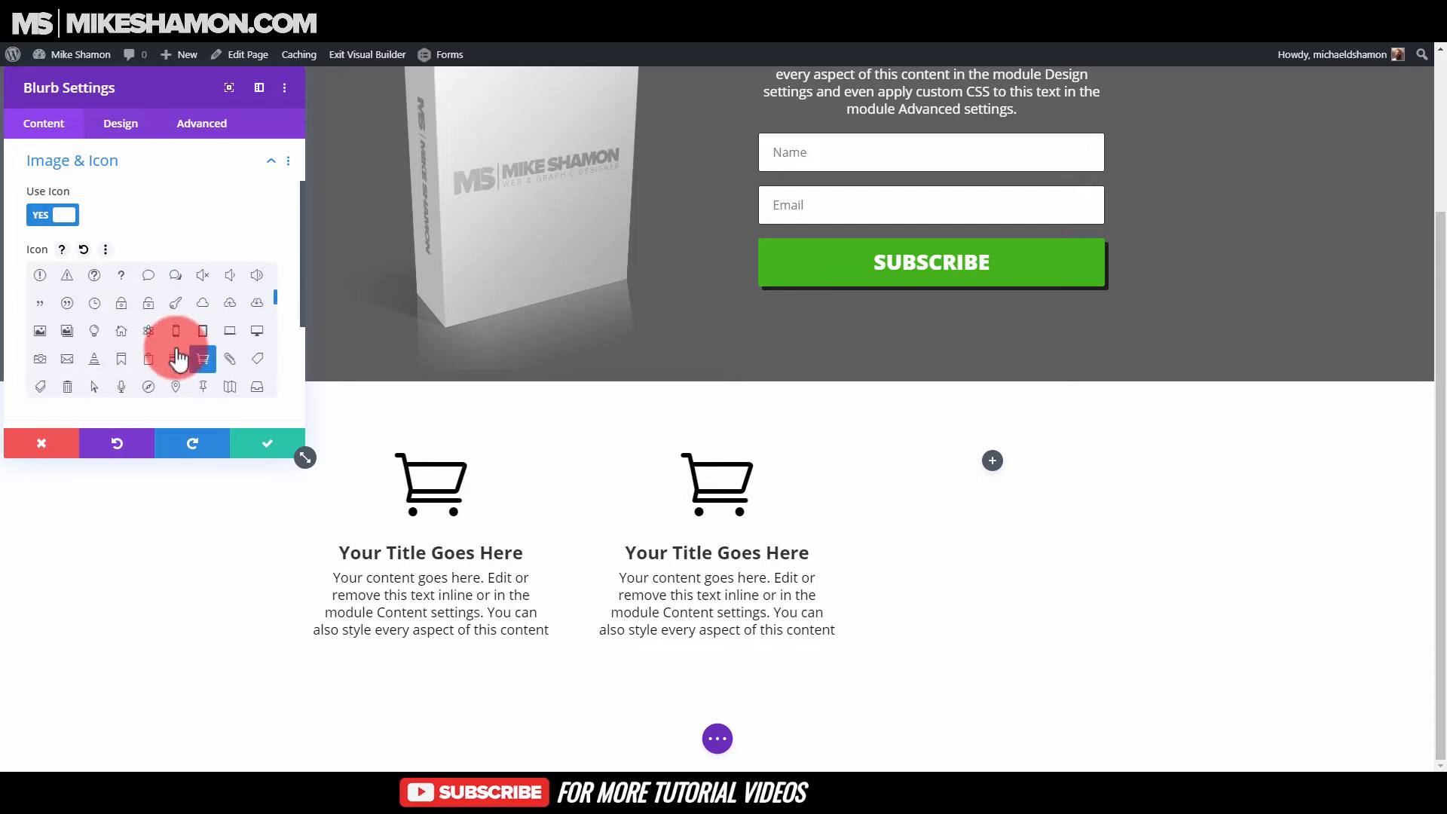
{"action": "scroll", "coordinate": [167, 355], "scroll_direction": "down", "scroll_amount": 1}
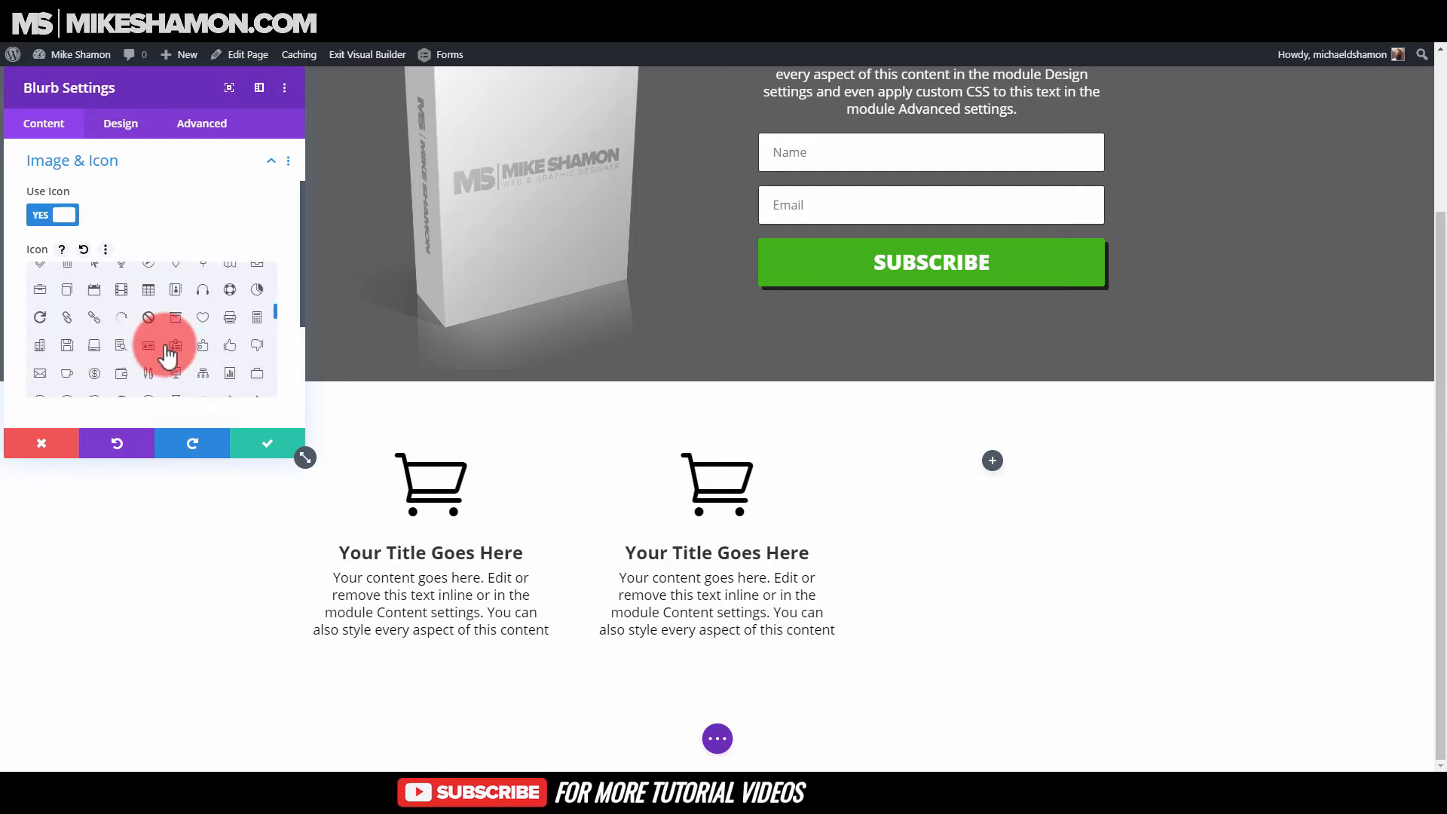
{"action": "left_click", "coordinate": [176, 373]}
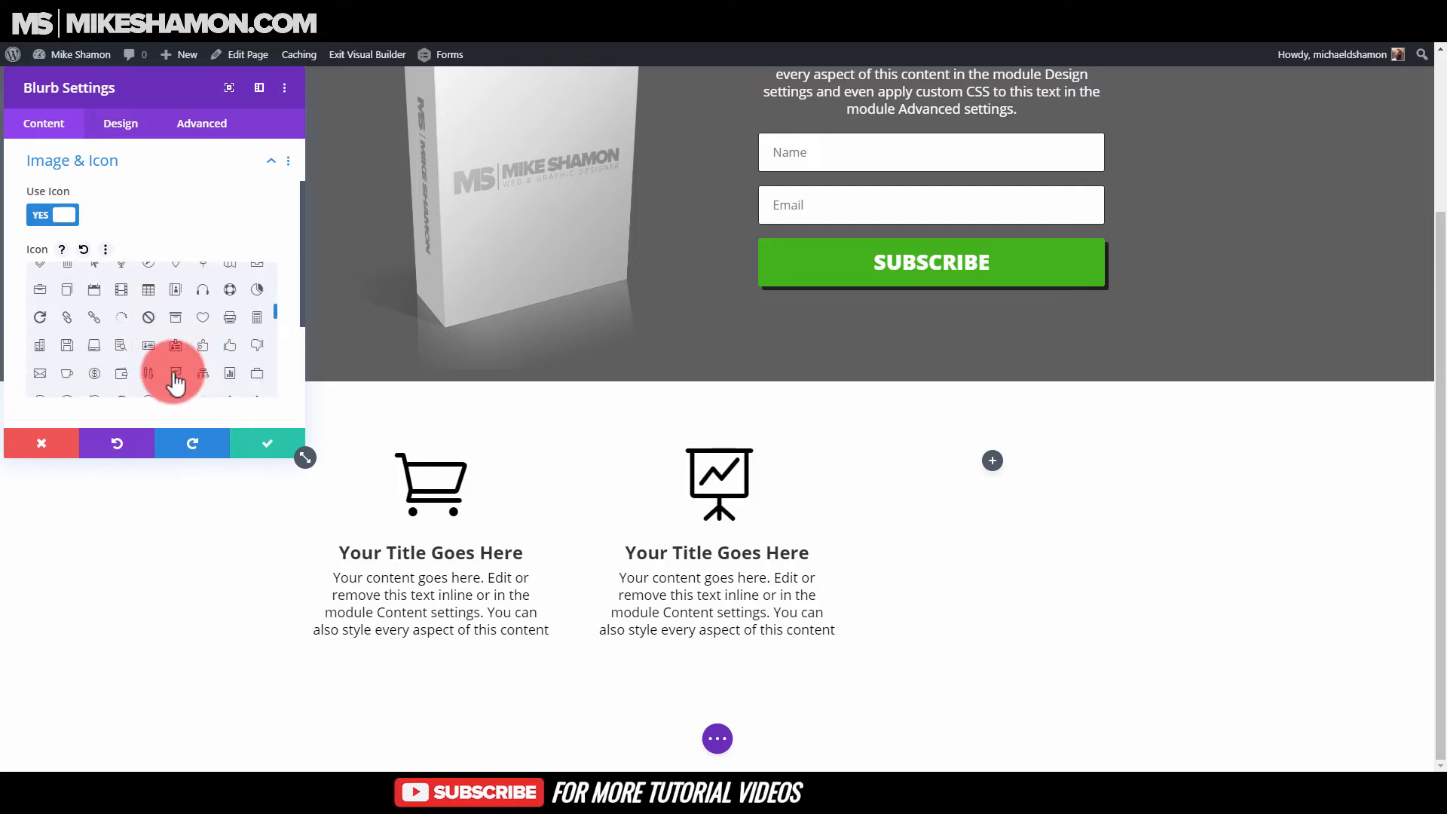
{"action": "left_click", "coordinate": [281, 445]}
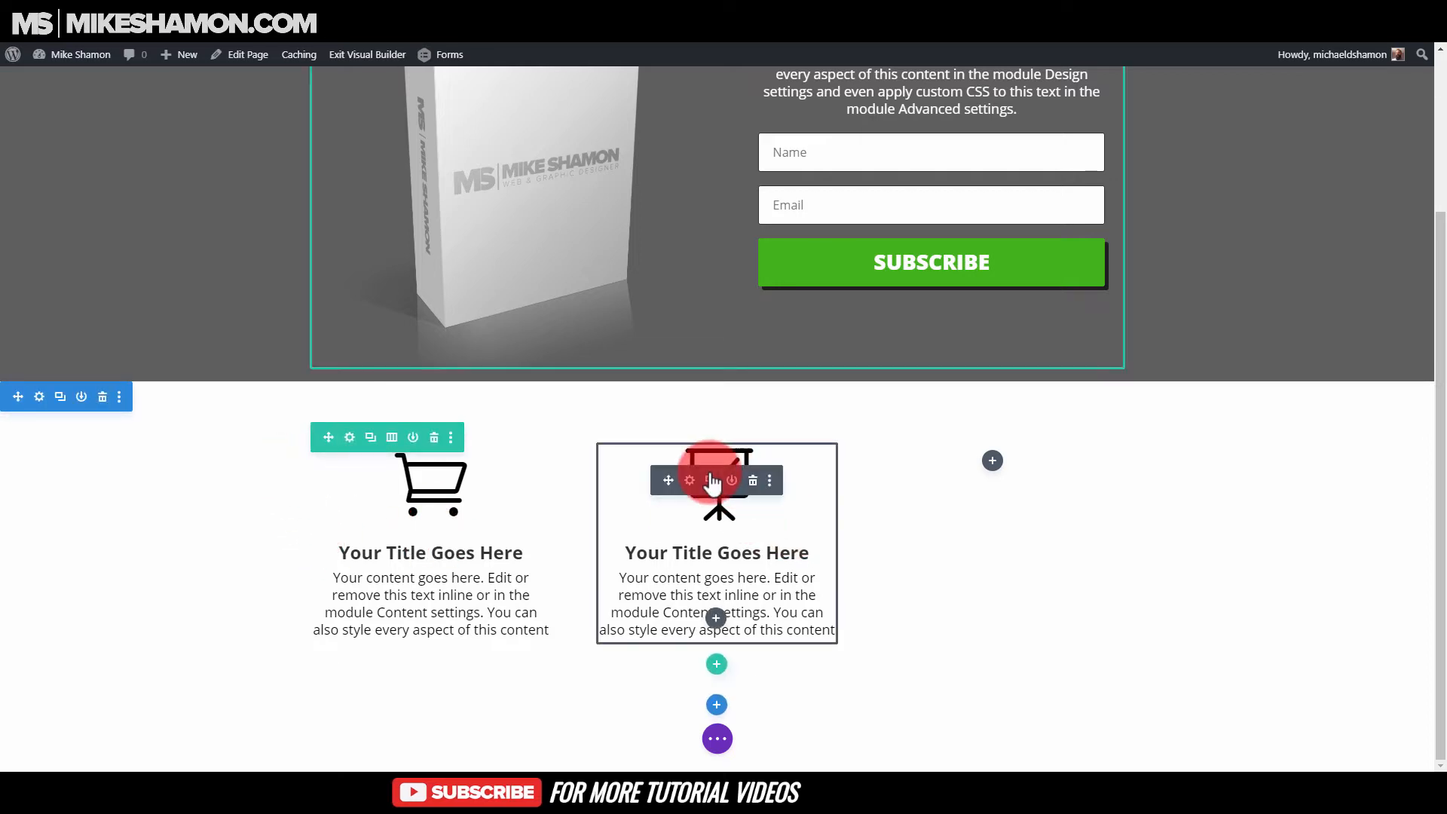
- Duplicate the middle column's blurb and move the copy into the empty third column
{"action": "left_click", "coordinate": [710, 481]}
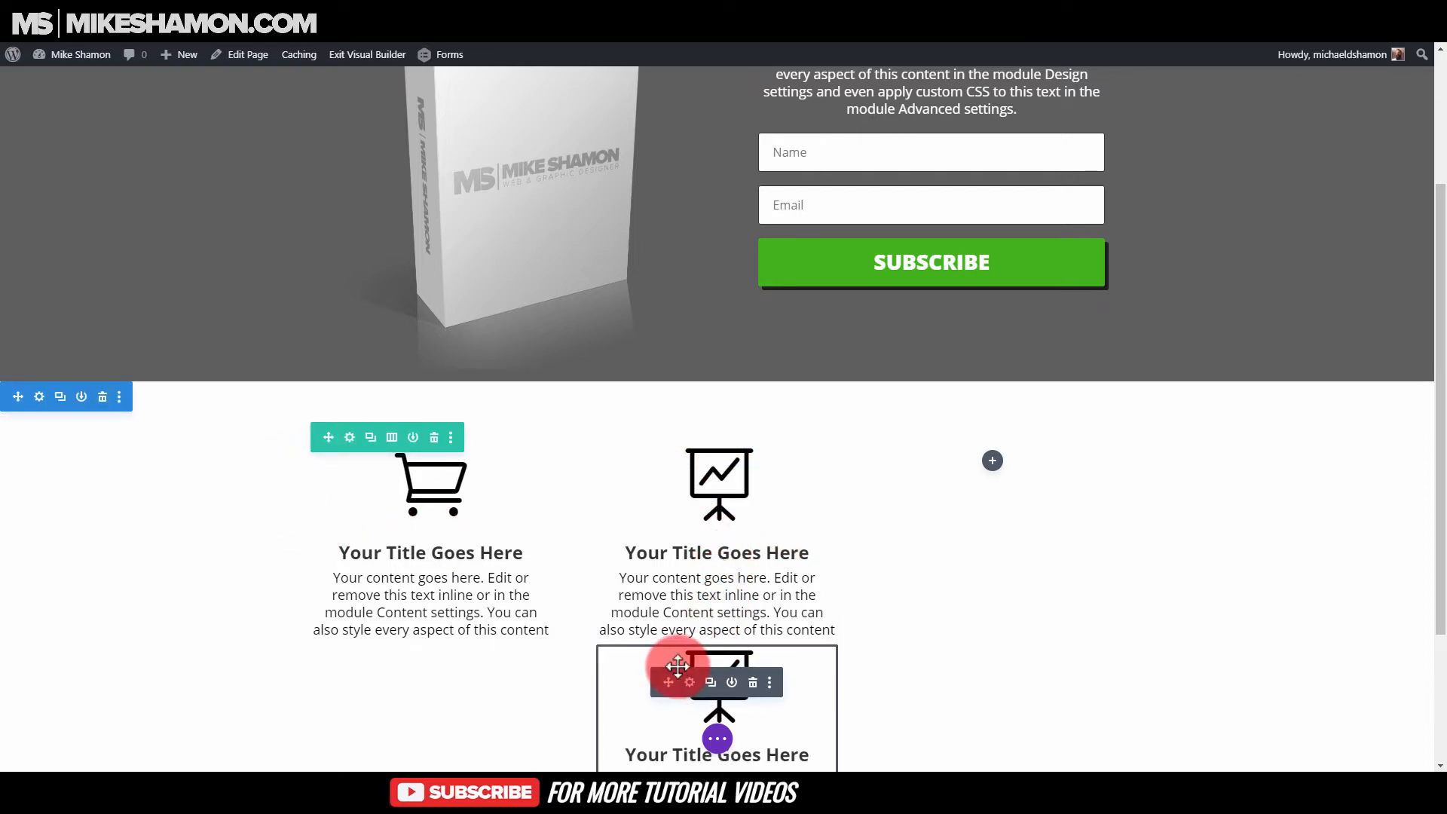
{"action": "left_click_drag", "start_coordinate": [690, 686], "coordinate": [995, 516]}
{"action": "left_click_drag", "start_coordinate": [992, 449], "coordinate": [977, 479]}
- Browse the icon choices of the third column's blurb for a replacement for its presentation board icon
{"action": "left_click", "coordinate": [978, 486]}
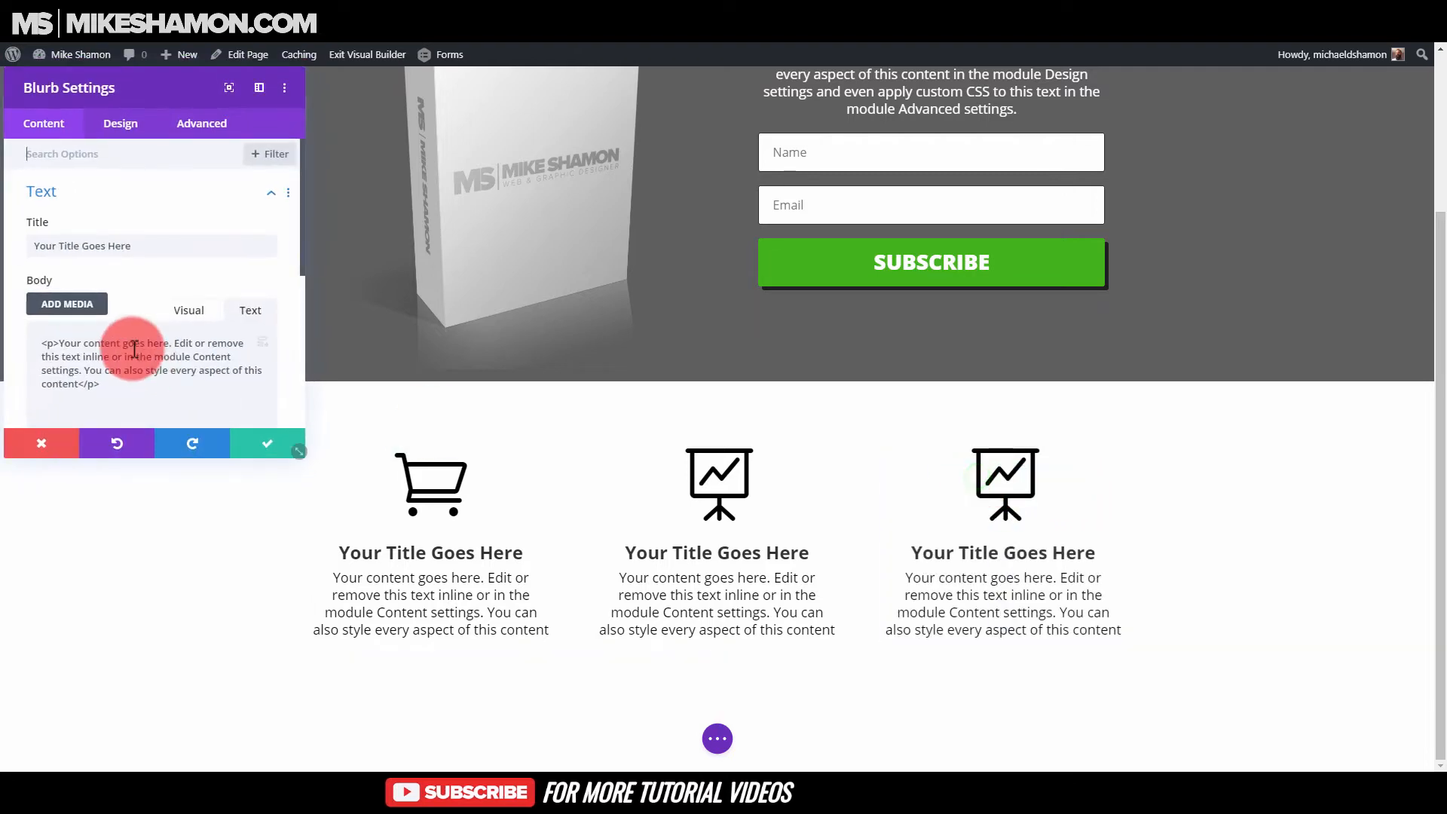
{"action": "left_click", "coordinate": [80, 195]}
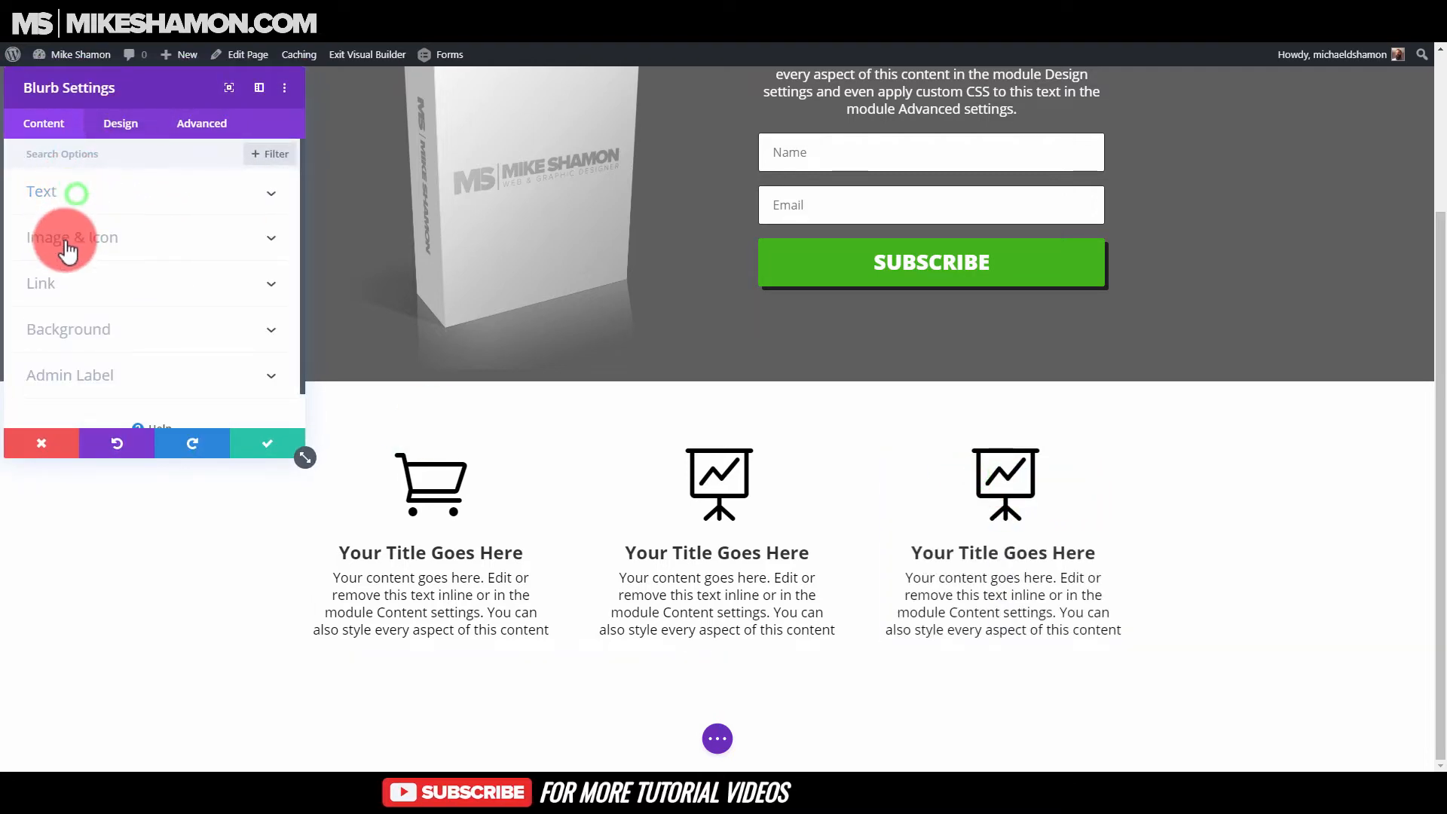
{"action": "left_click", "coordinate": [72, 235]}
{"action": "scroll", "coordinate": [181, 354], "scroll_direction": "down", "scroll_amount": 5}
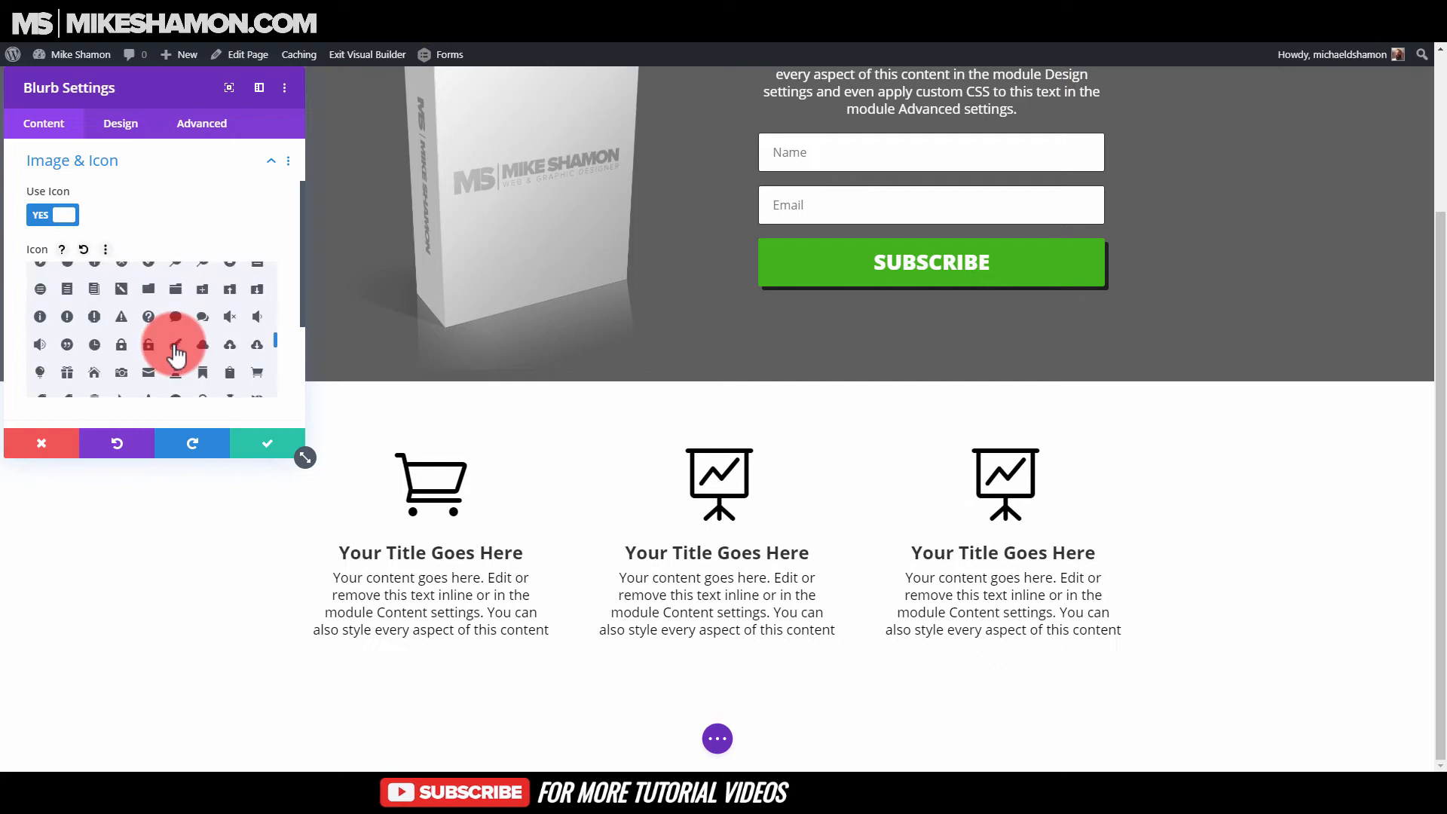
{"action": "scroll", "coordinate": [206, 348], "scroll_direction": "up", "scroll_amount": 2}
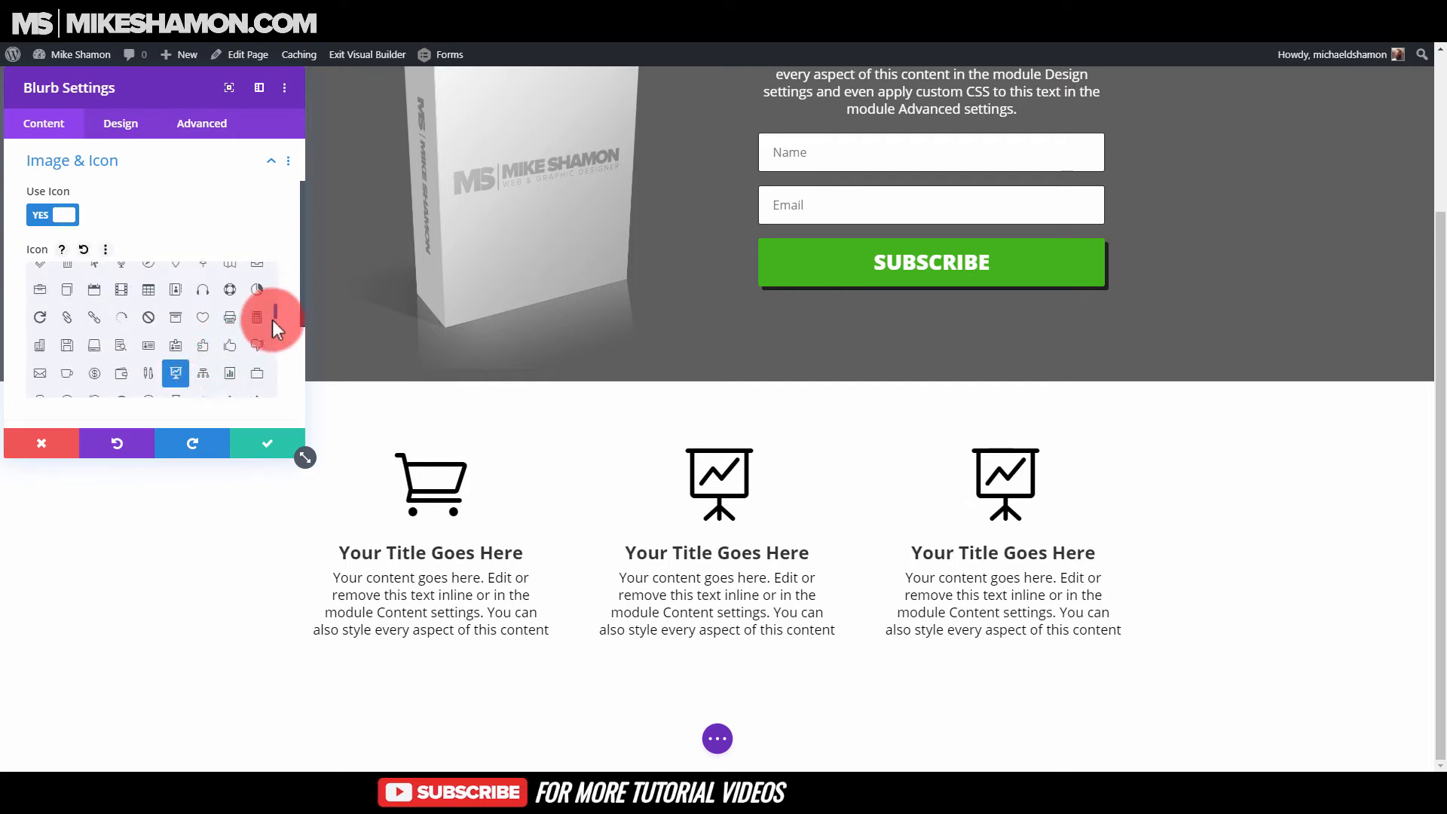
- Change the third blurb's icon to the framed bar chart and save the blurb
{"action": "left_click_drag", "start_coordinate": [274, 308], "coordinate": [243, 330]}
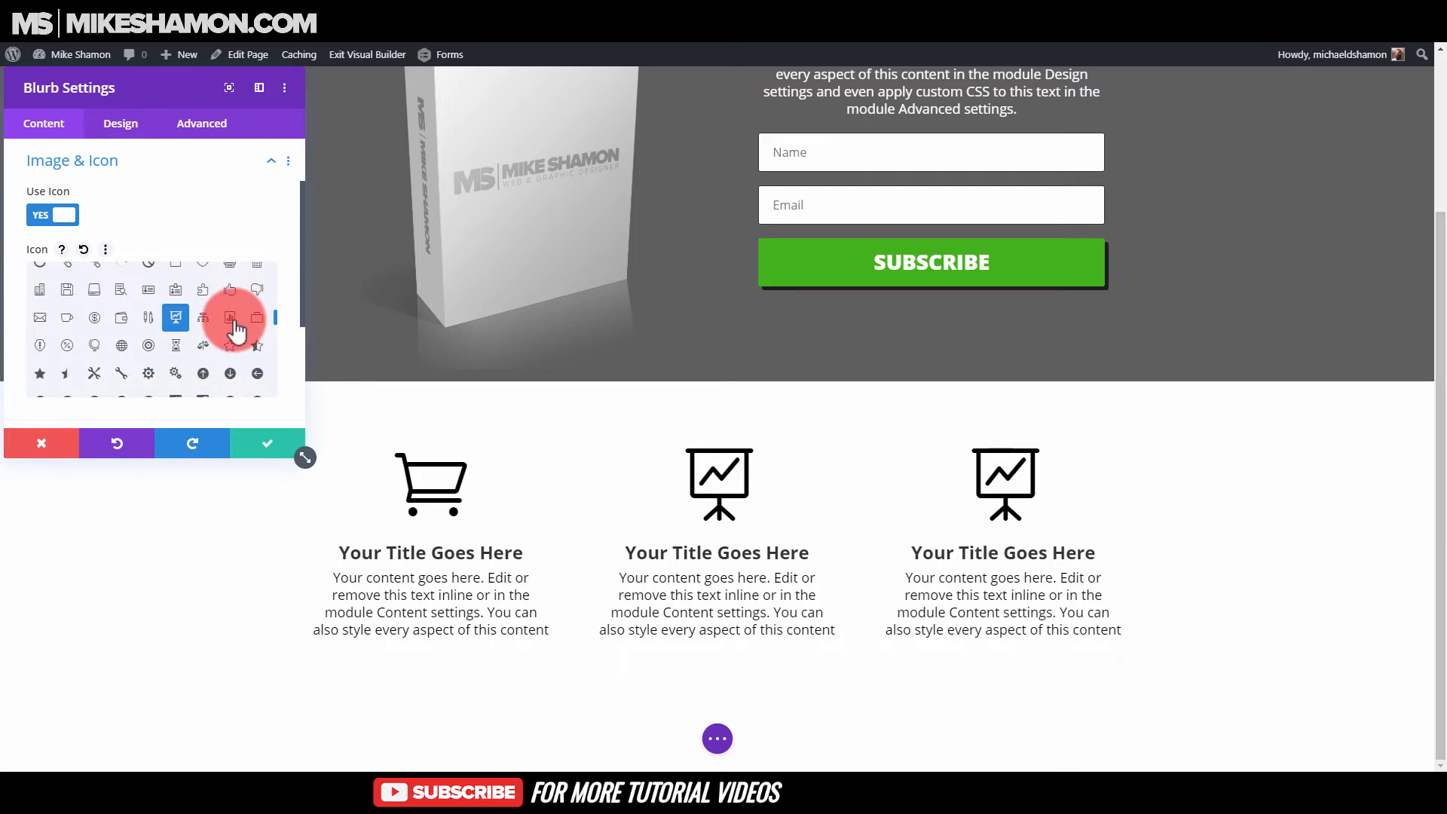
{"action": "left_click", "coordinate": [230, 318]}
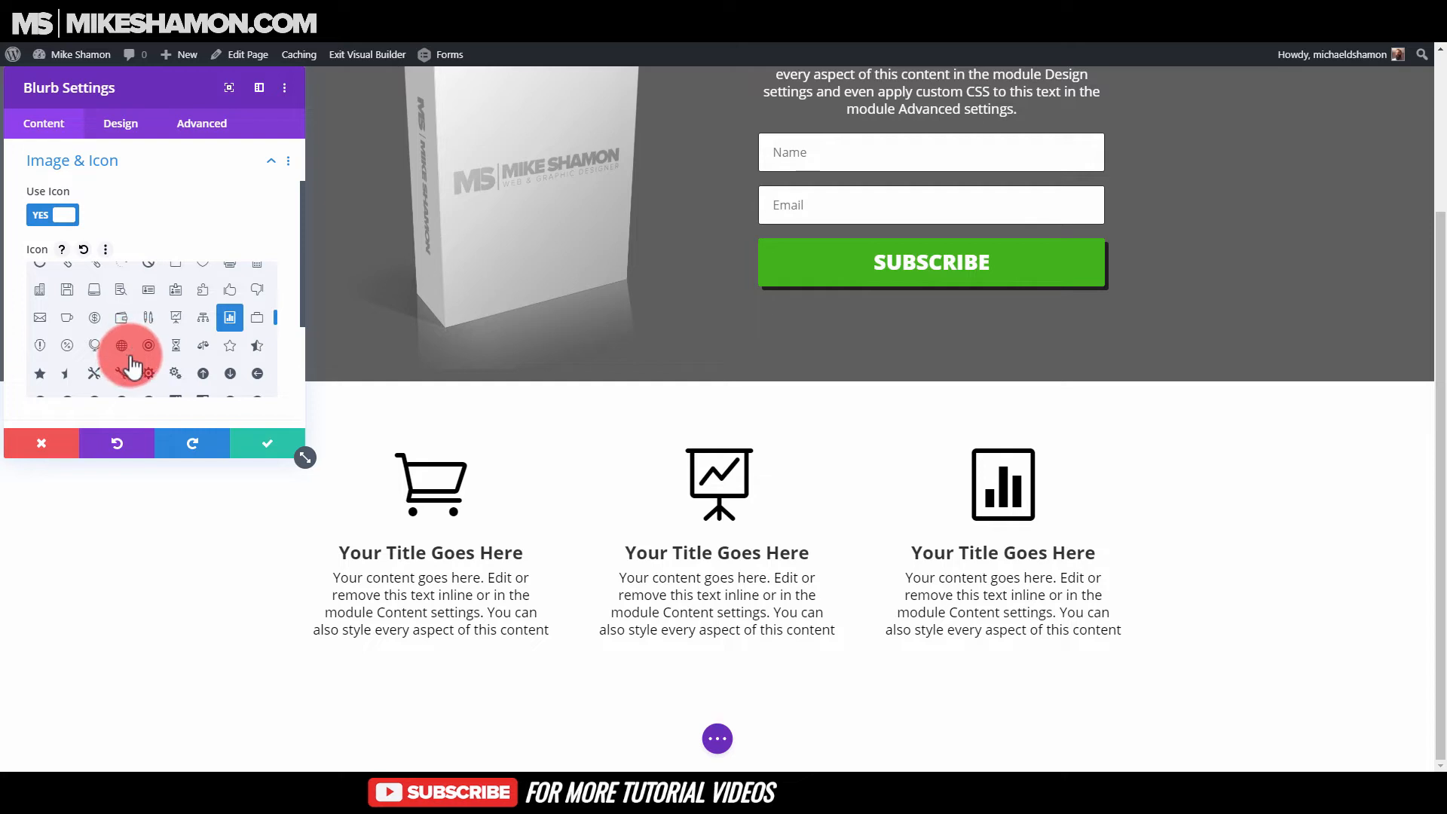
{"action": "left_click", "coordinate": [270, 437]}
- Set the three-blurb row's padding to 32px on the top, bottom, left and right, and save the row
{"action": "mouse_move", "coordinate": [350, 437]}
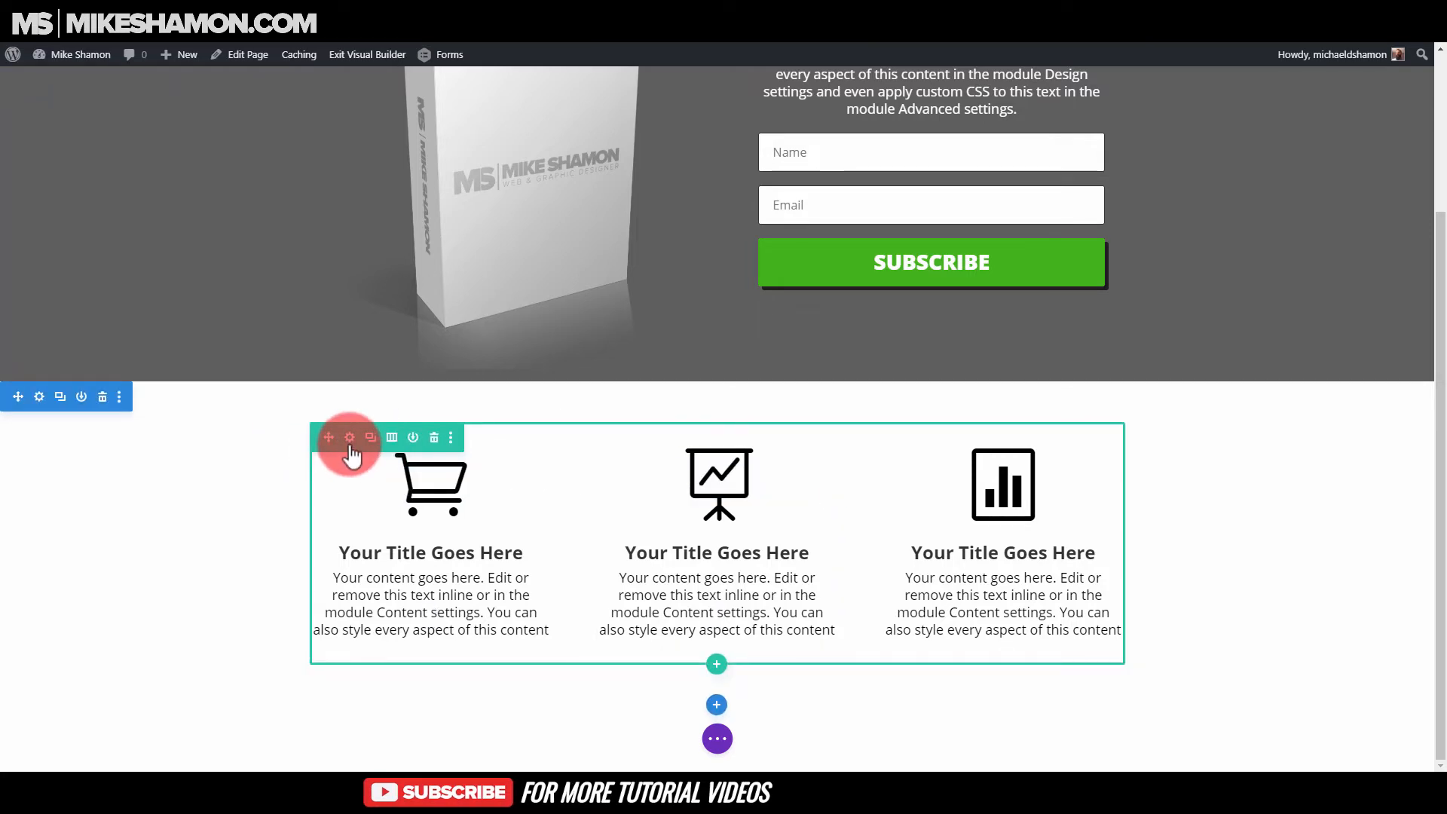
{"action": "left_click", "coordinate": [349, 437]}
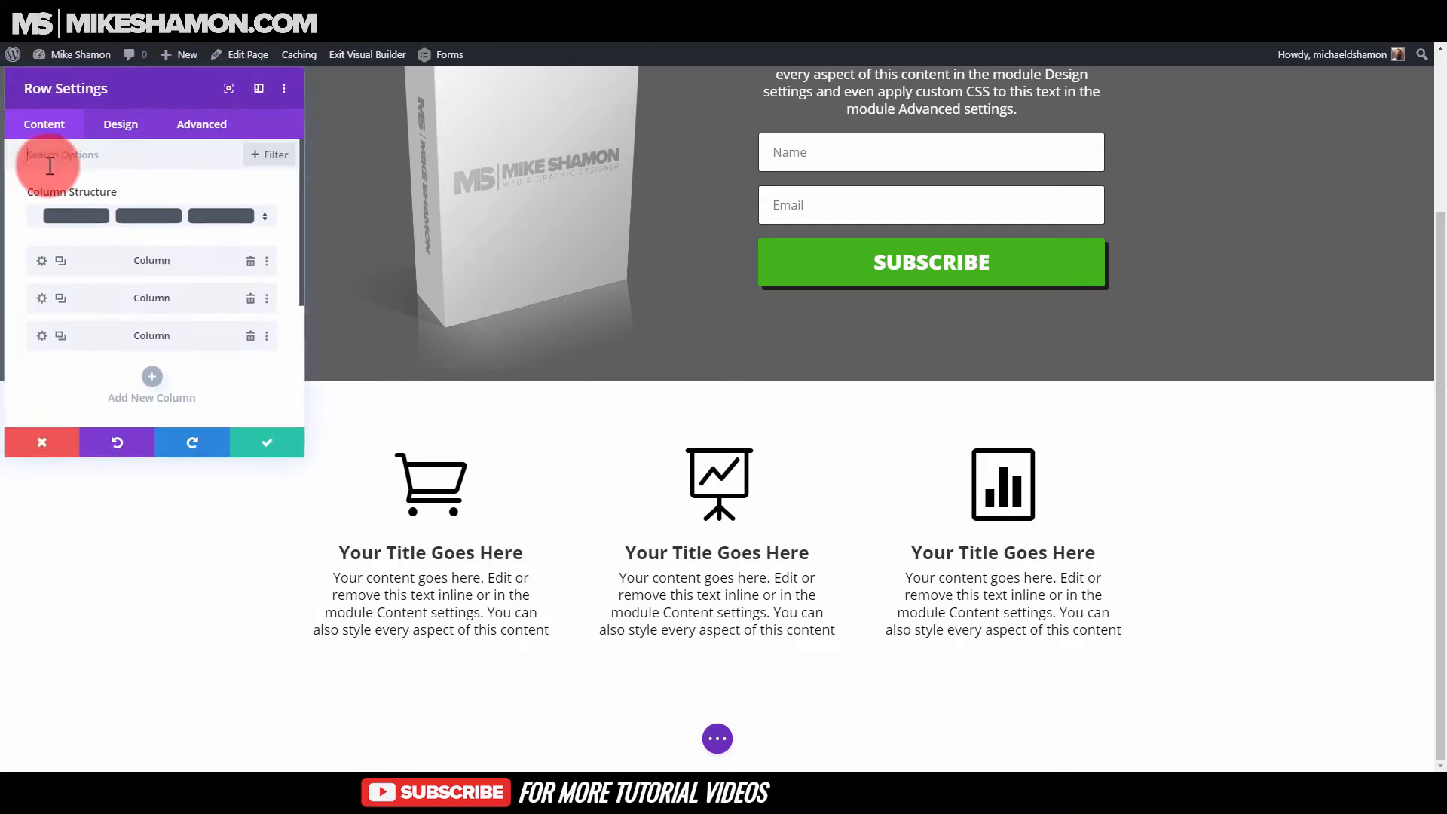
{"action": "left_click", "coordinate": [120, 123]}
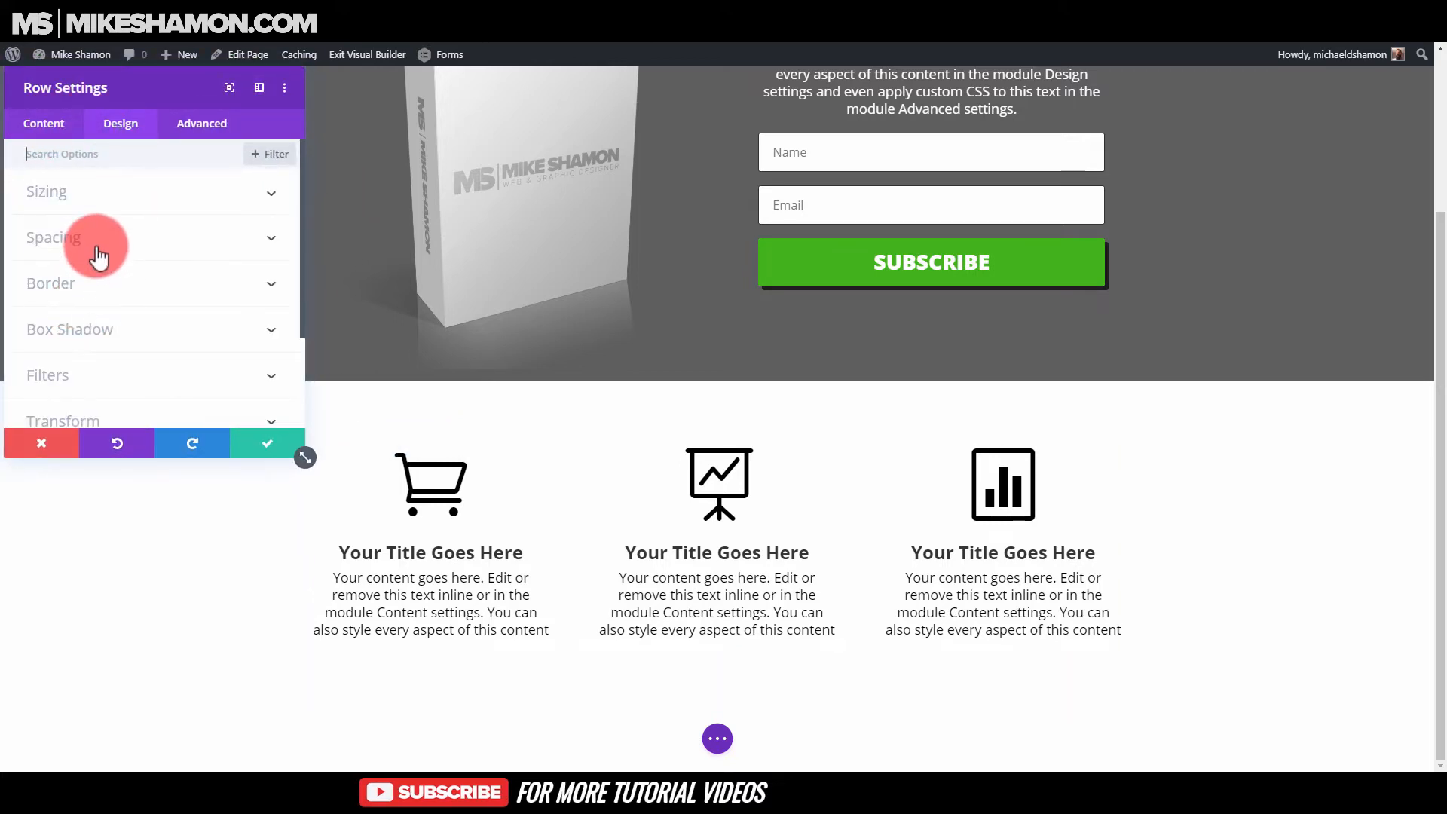
{"action": "left_click", "coordinate": [98, 256]}
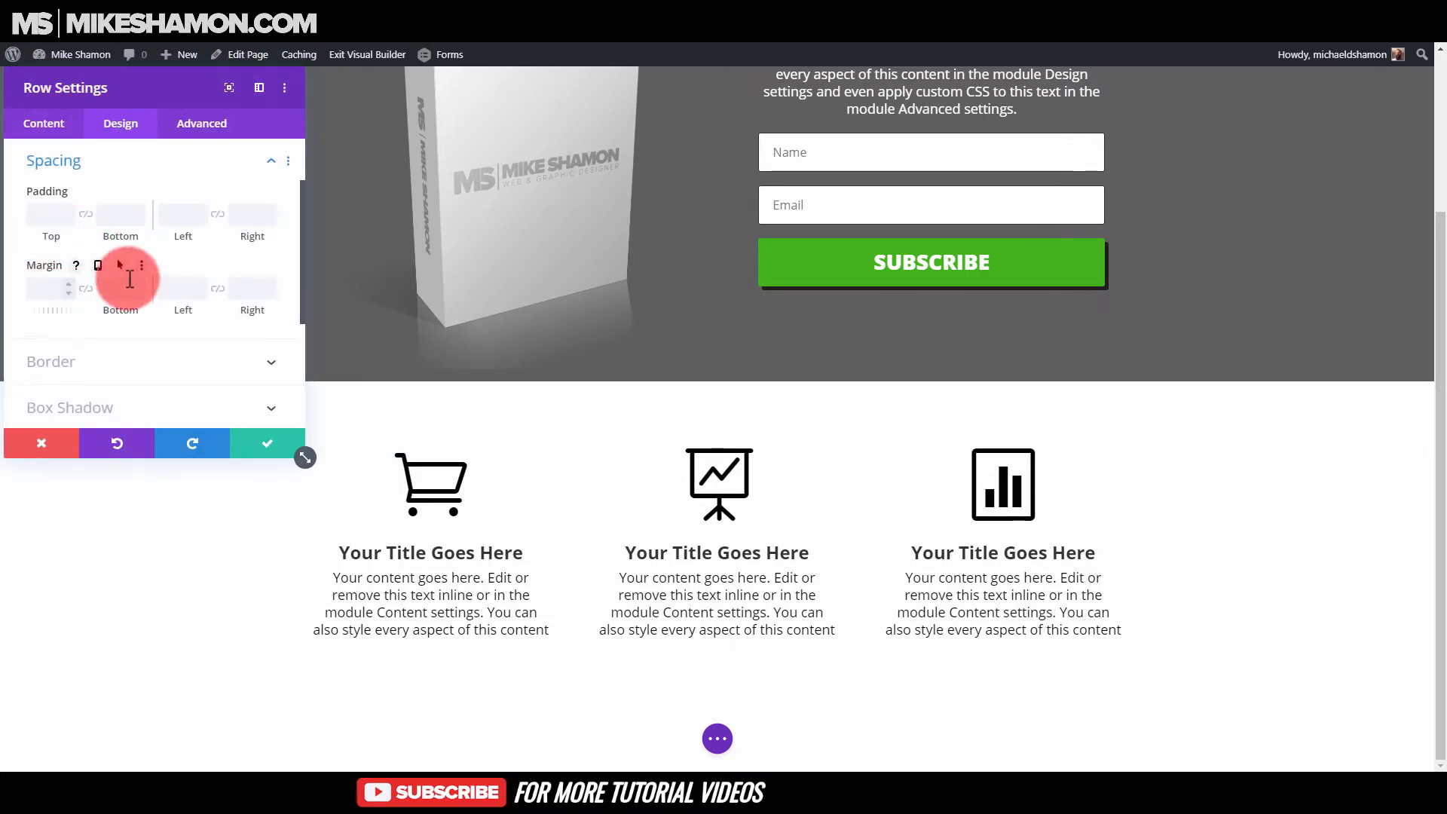
{"action": "left_click", "coordinate": [196, 219]}
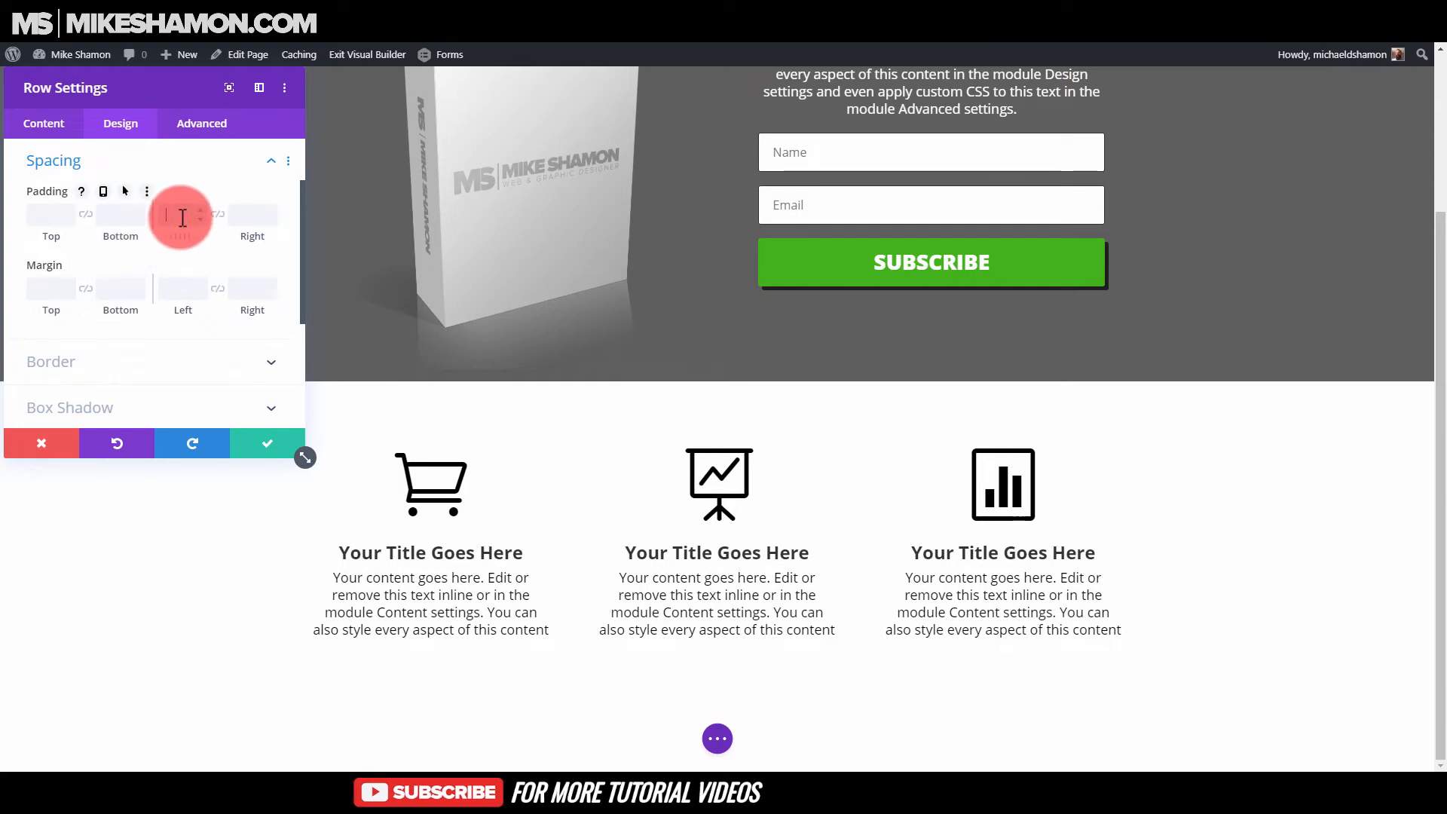
{"action": "left_click", "coordinate": [217, 214]}
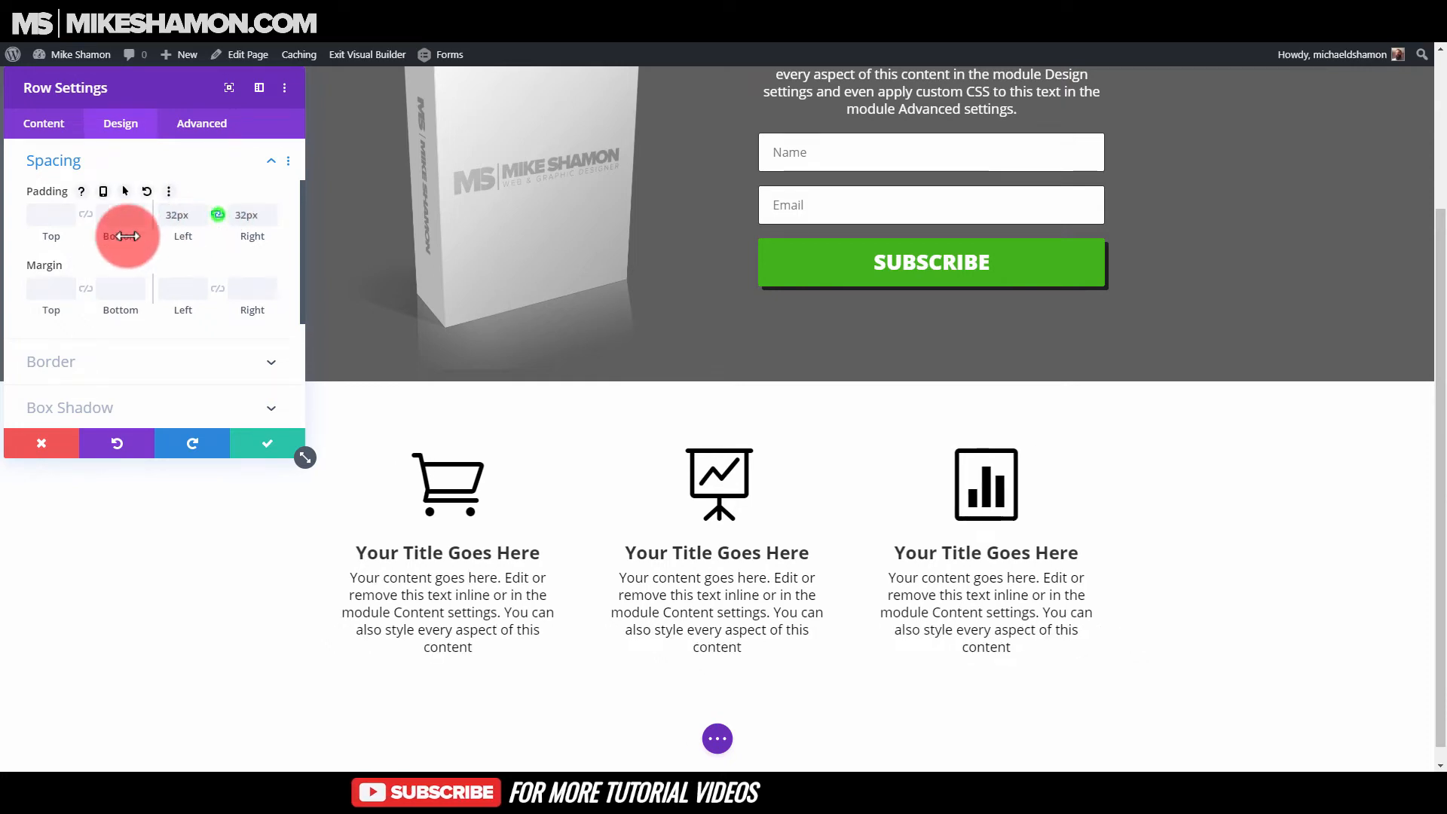
{"action": "left_click", "coordinate": [61, 214]}
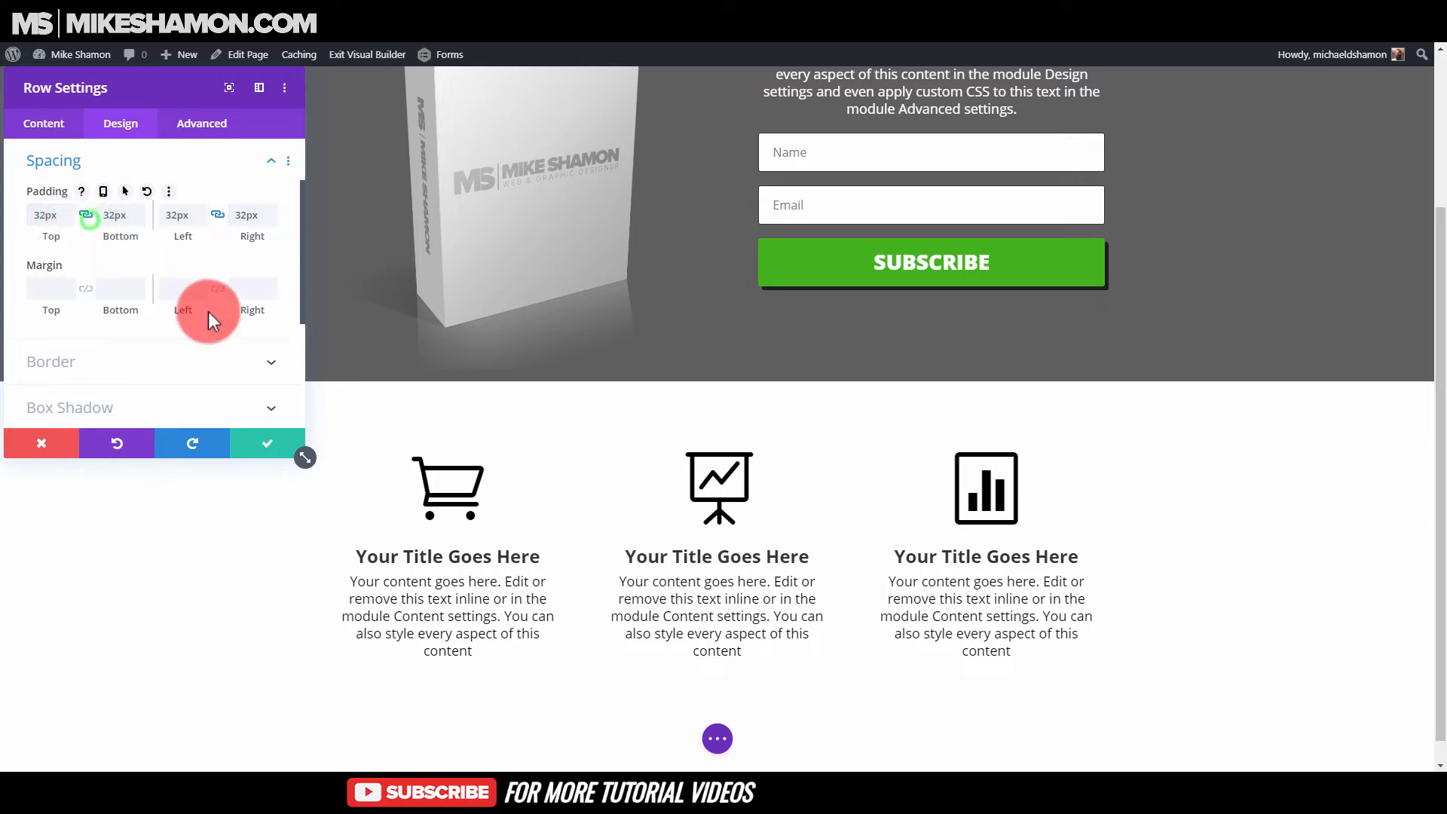
{"action": "left_click", "coordinate": [267, 449]}
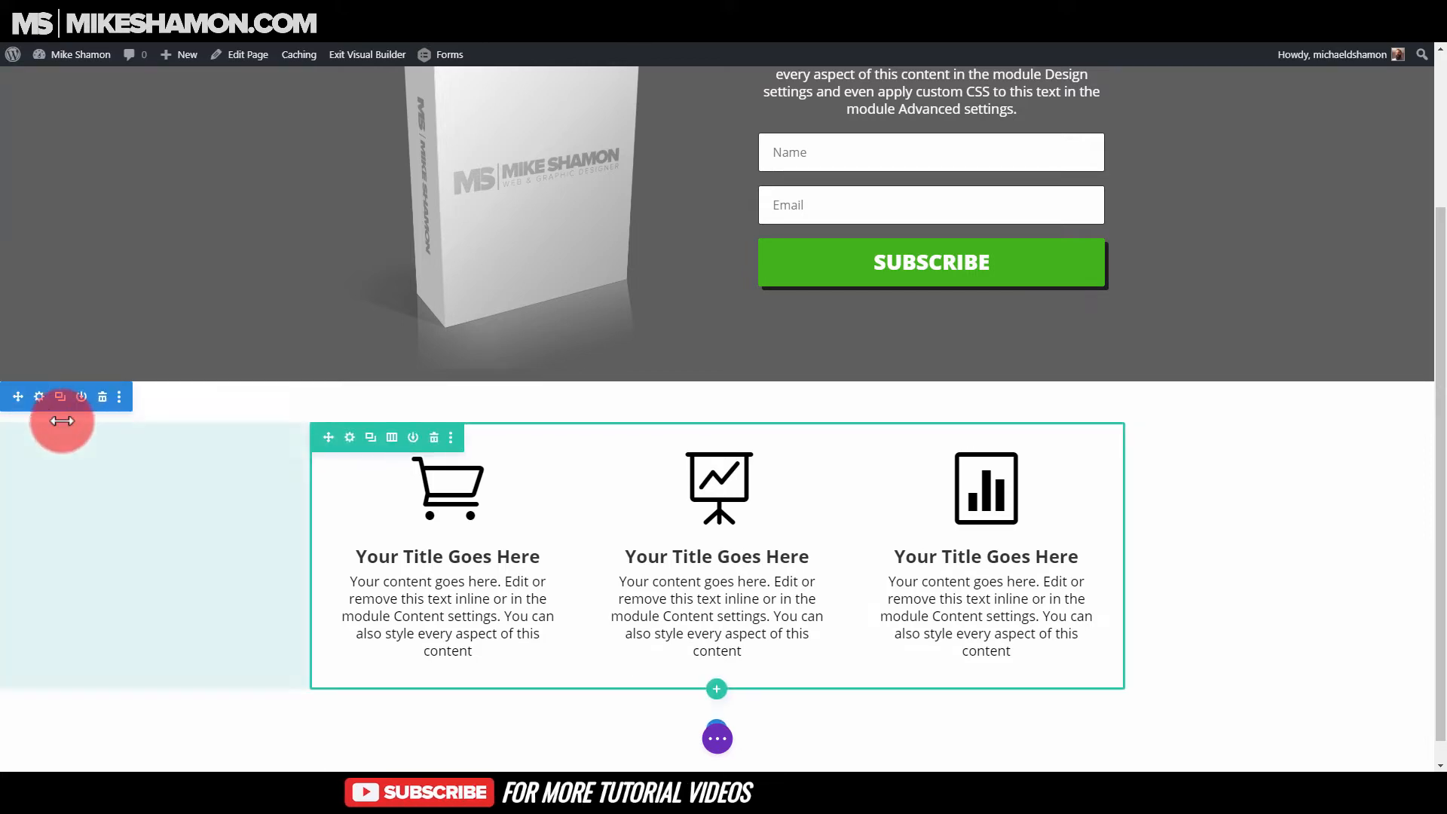
- Give the section containing the blurbs a light gray background color and save the section
{"action": "left_click", "coordinate": [39, 399]}
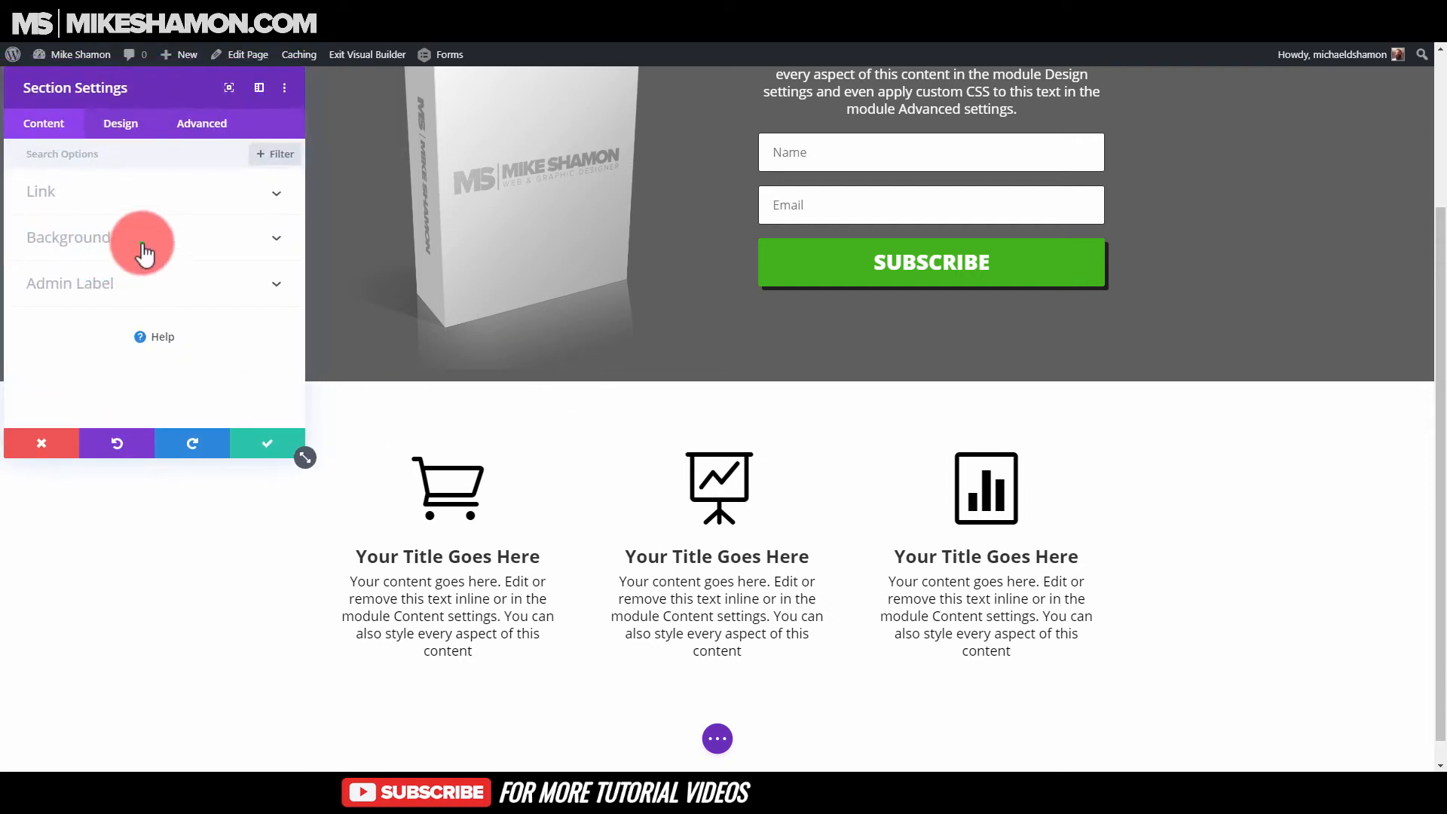
{"action": "left_click", "coordinate": [142, 240]}
{"action": "left_click", "coordinate": [158, 352]}
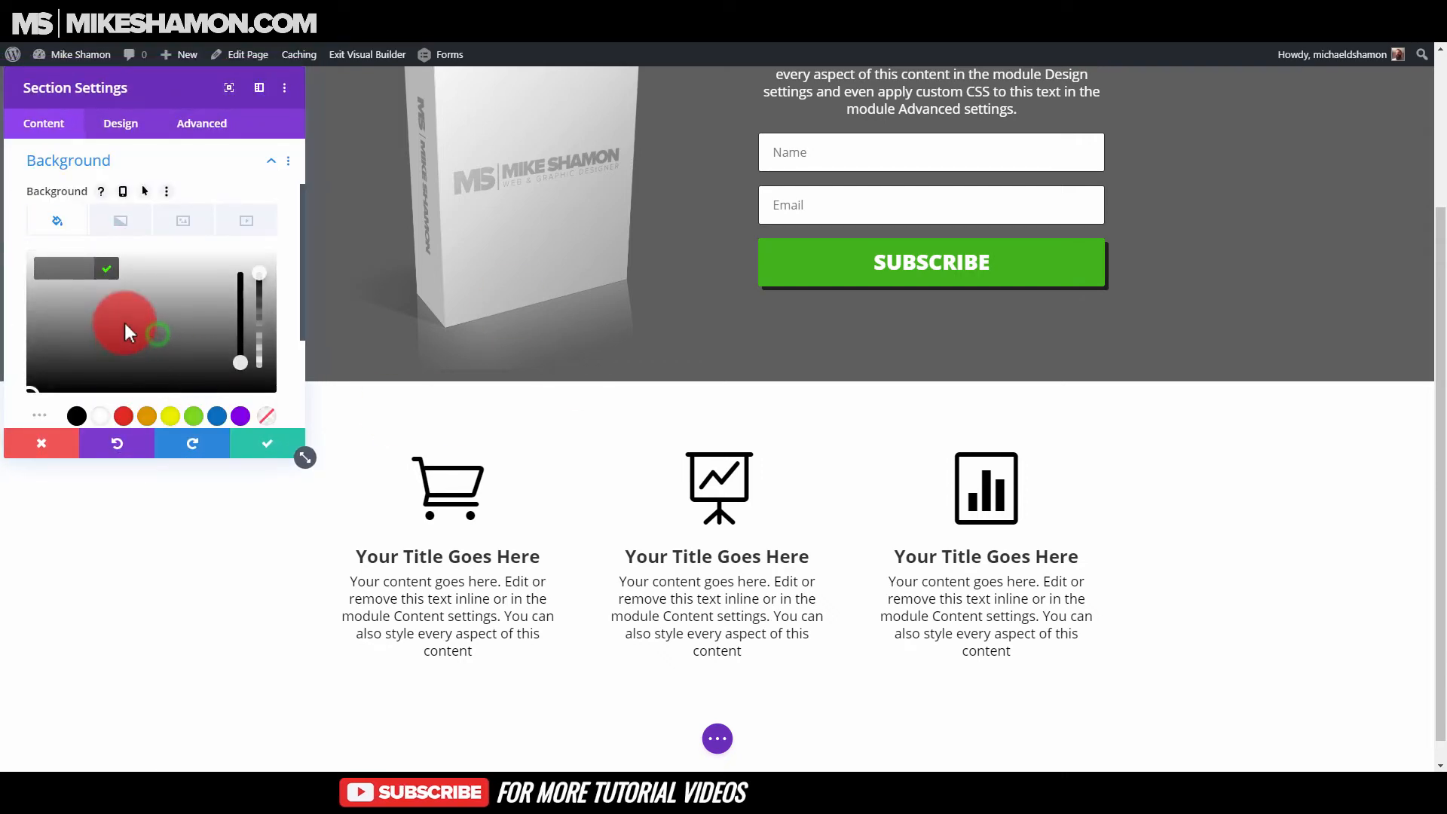
{"action": "left_click", "coordinate": [33, 293]}
{"action": "left_click_drag", "start_coordinate": [33, 292], "coordinate": [16, 260]}
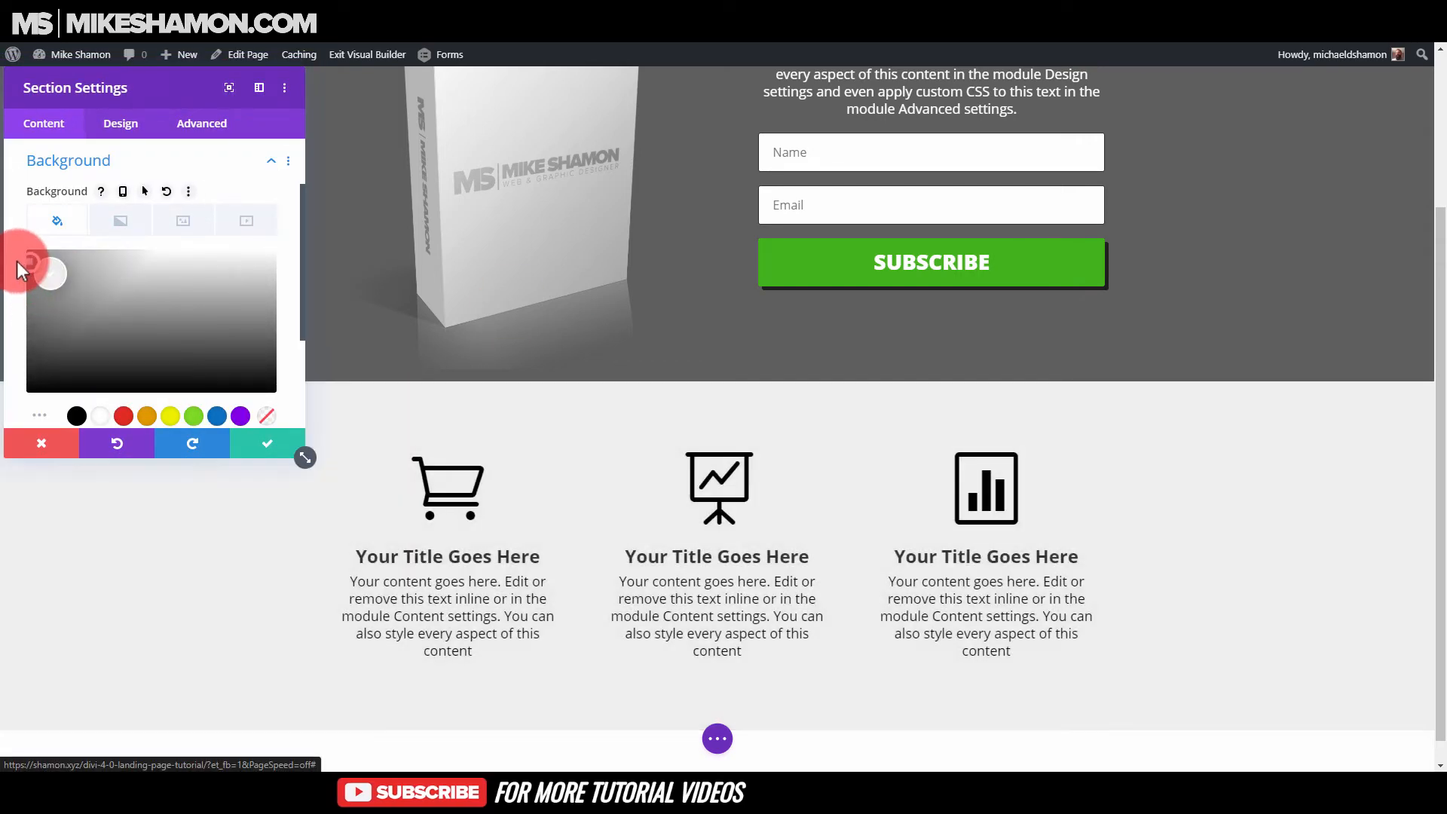
{"action": "left_click", "coordinate": [16, 264]}
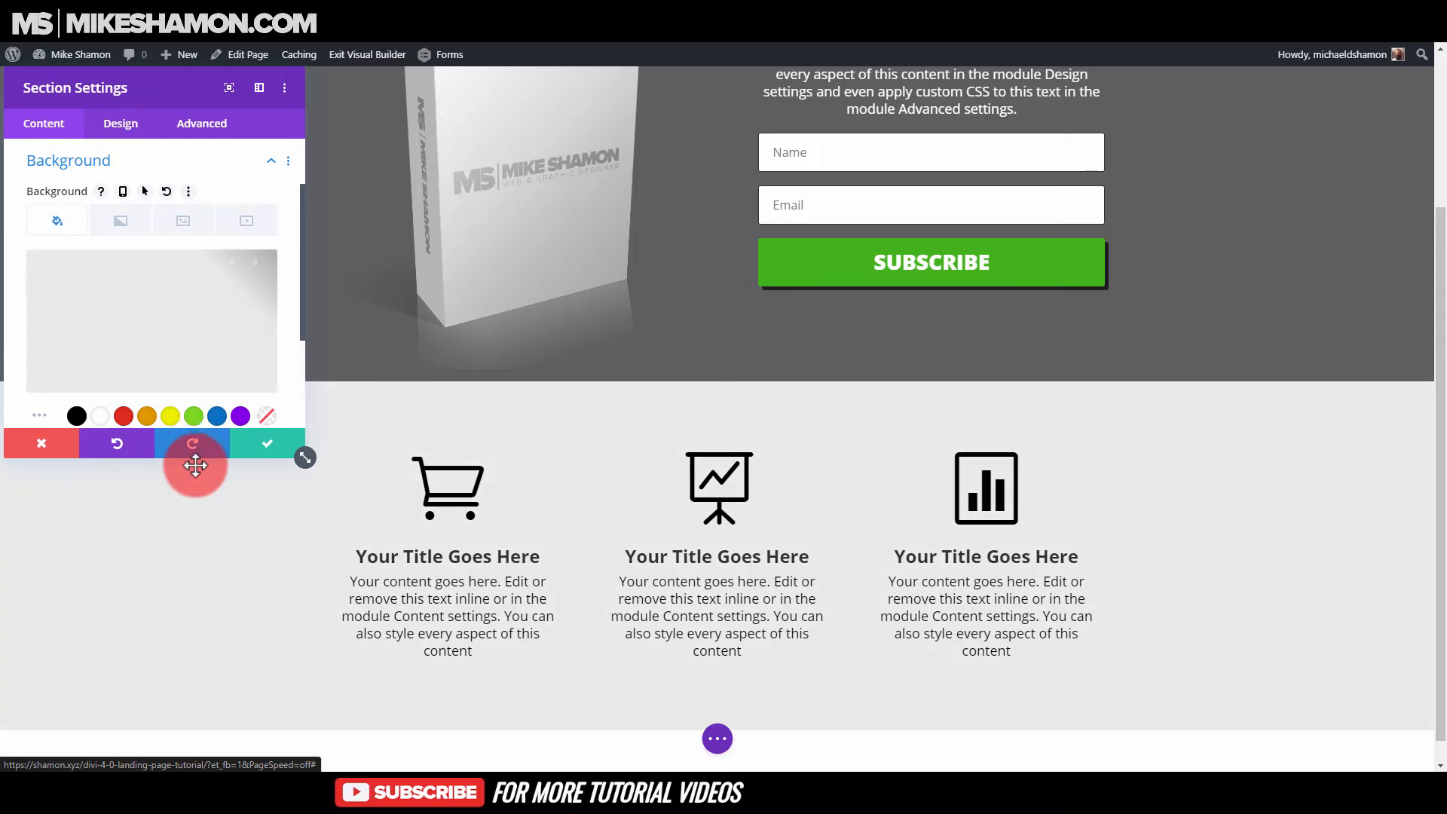
{"action": "left_click", "coordinate": [272, 449]}
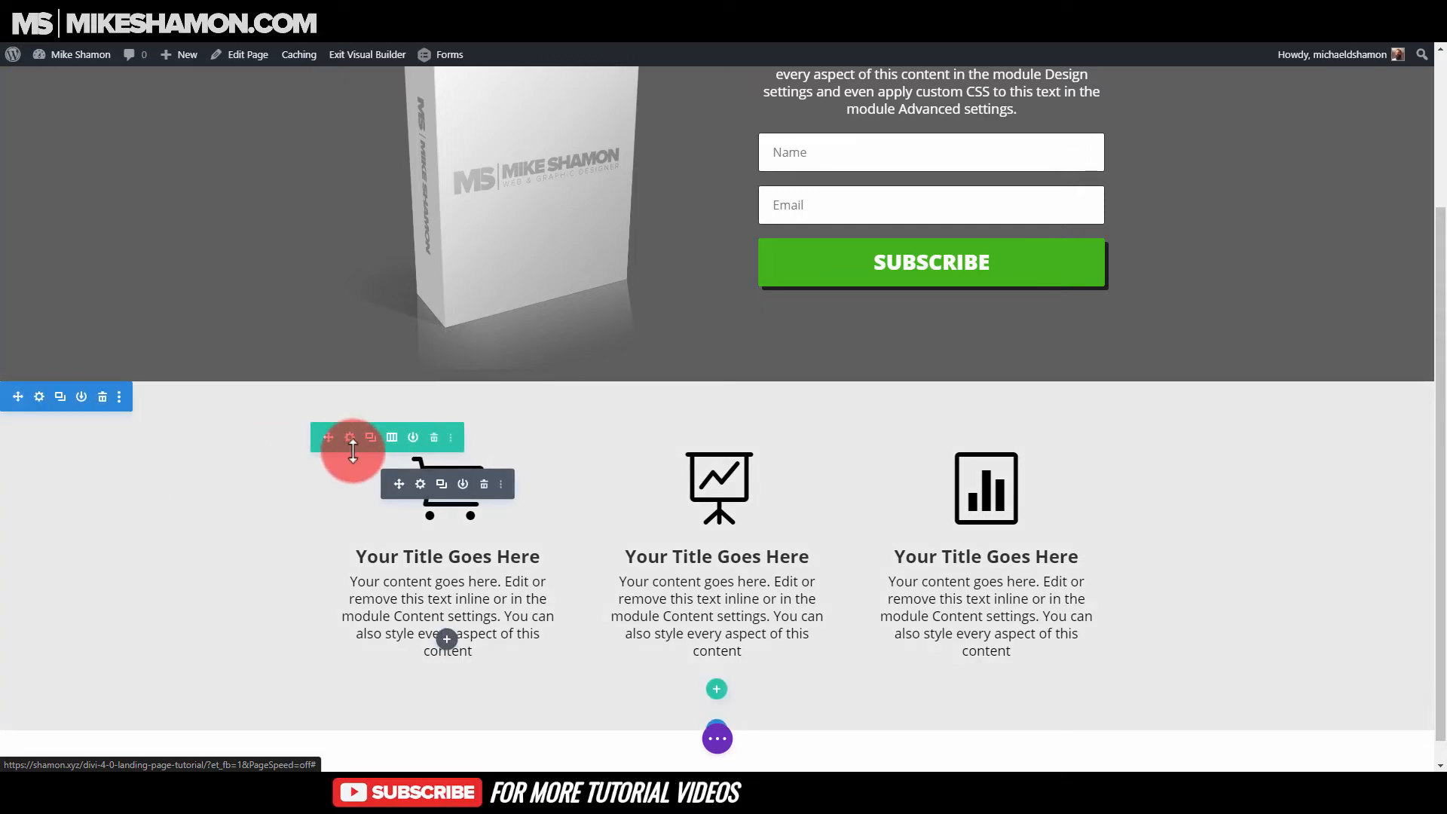
- Add a 2px solid dark border around the three-blurb row
{"action": "left_click", "coordinate": [349, 438]}
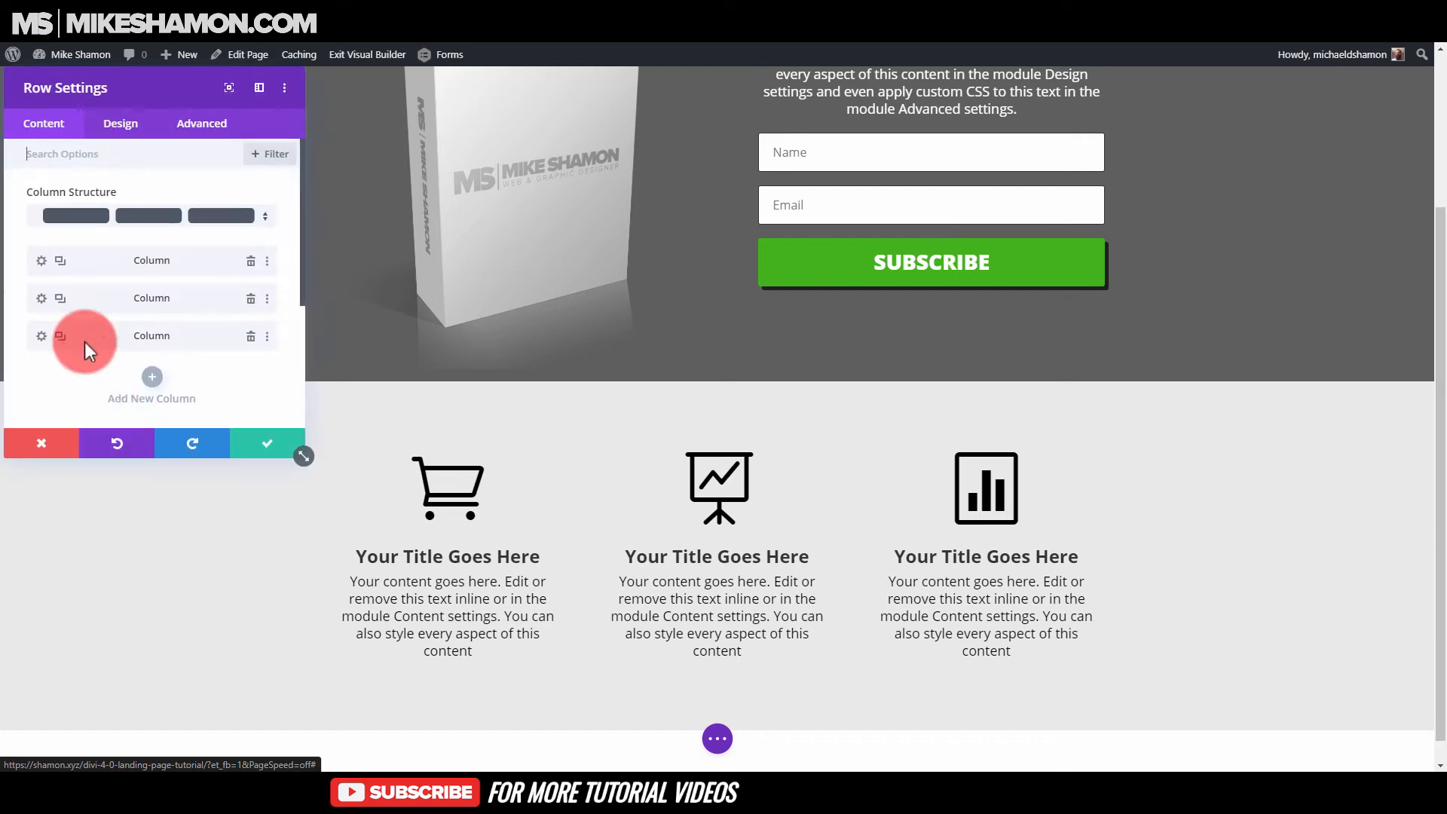
{"action": "left_click", "coordinate": [124, 122]}
{"action": "left_click", "coordinate": [65, 284]}
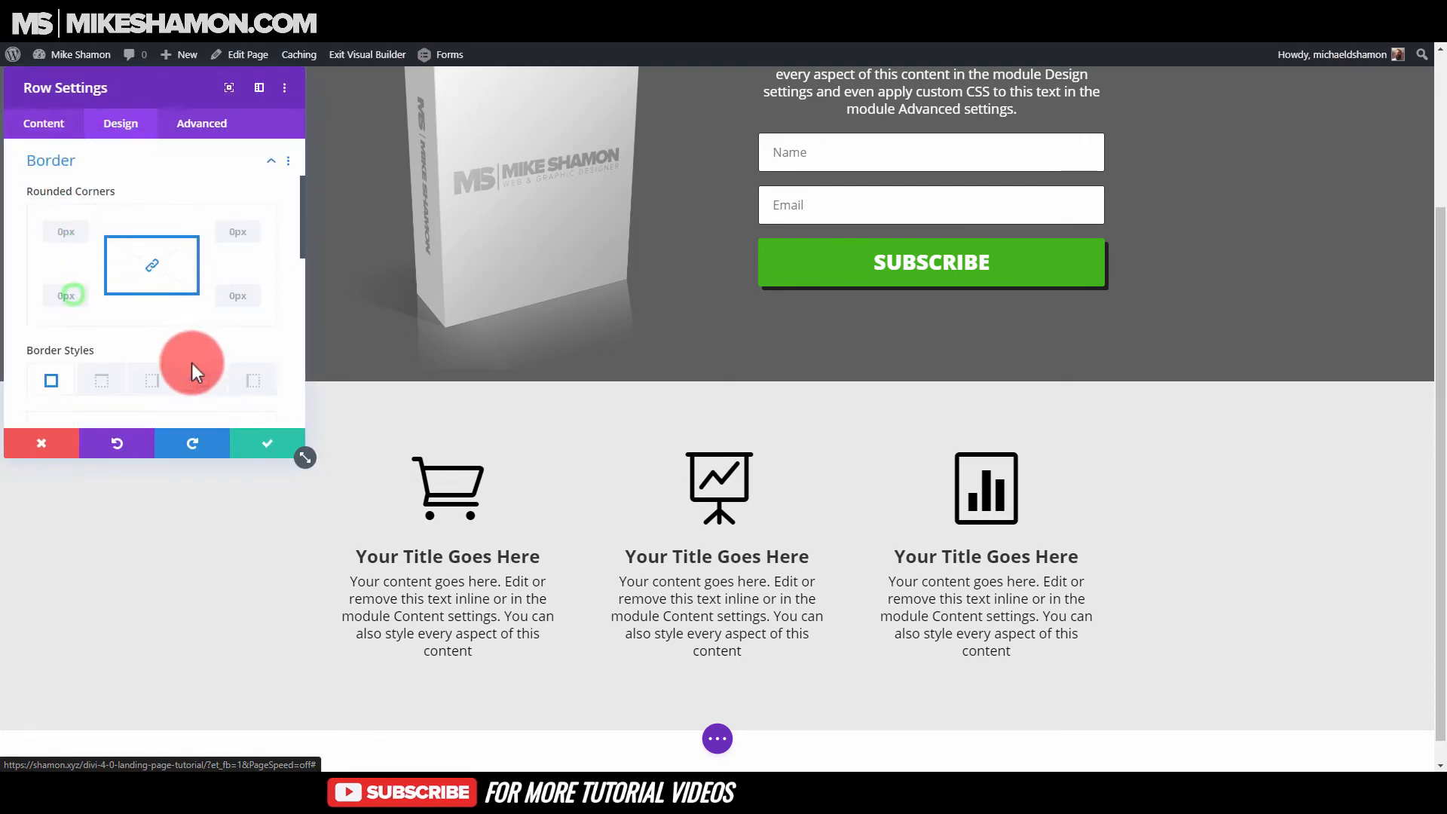
{"action": "scroll", "coordinate": [88, 392], "scroll_direction": "down", "scroll_amount": 2}
{"action": "scroll", "coordinate": [88, 392], "scroll_direction": "down", "scroll_amount": 3}
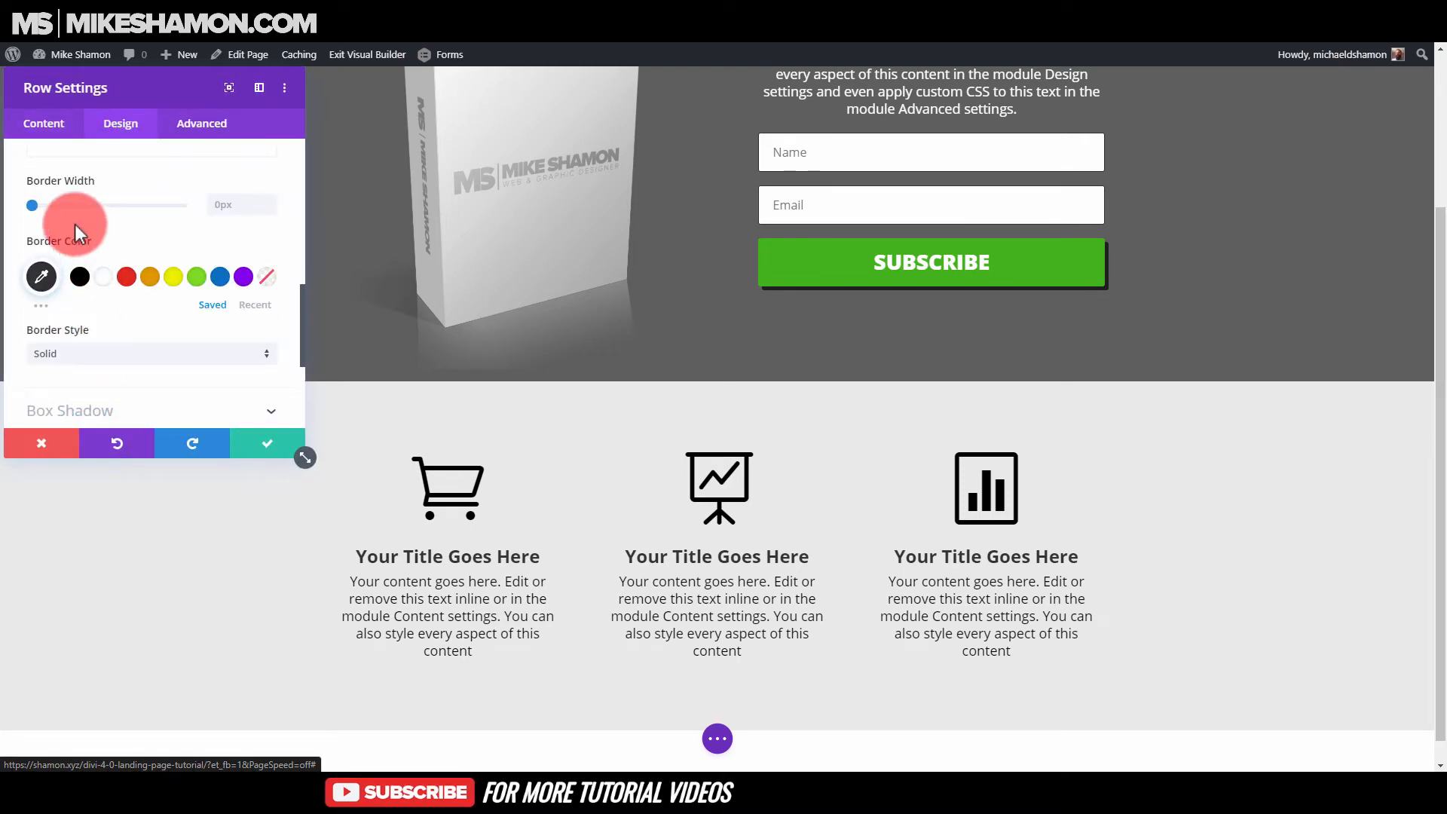
{"action": "left_click_drag", "start_coordinate": [33, 205], "coordinate": [38, 206]}
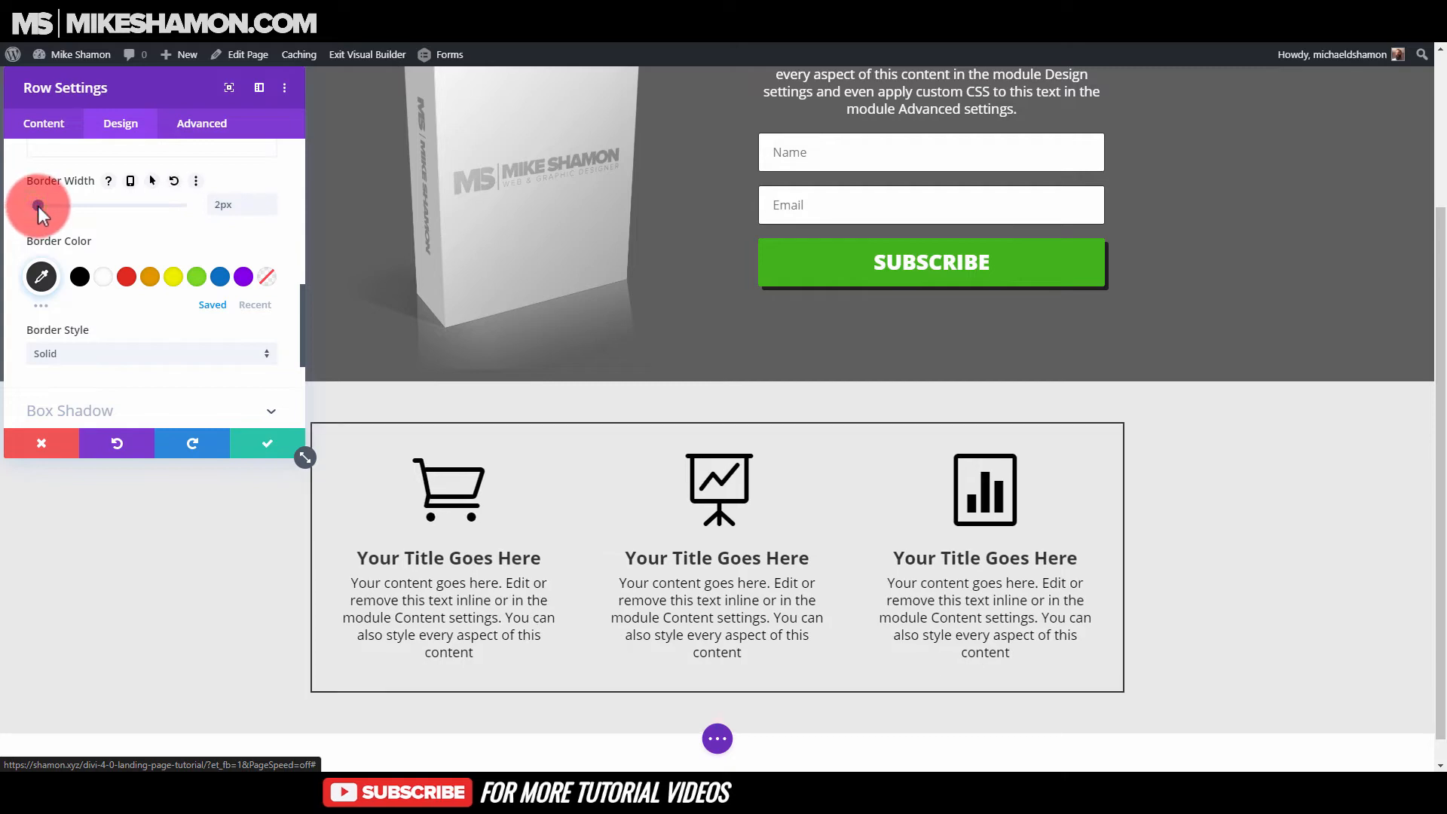
{"action": "left_click", "coordinate": [56, 323]}
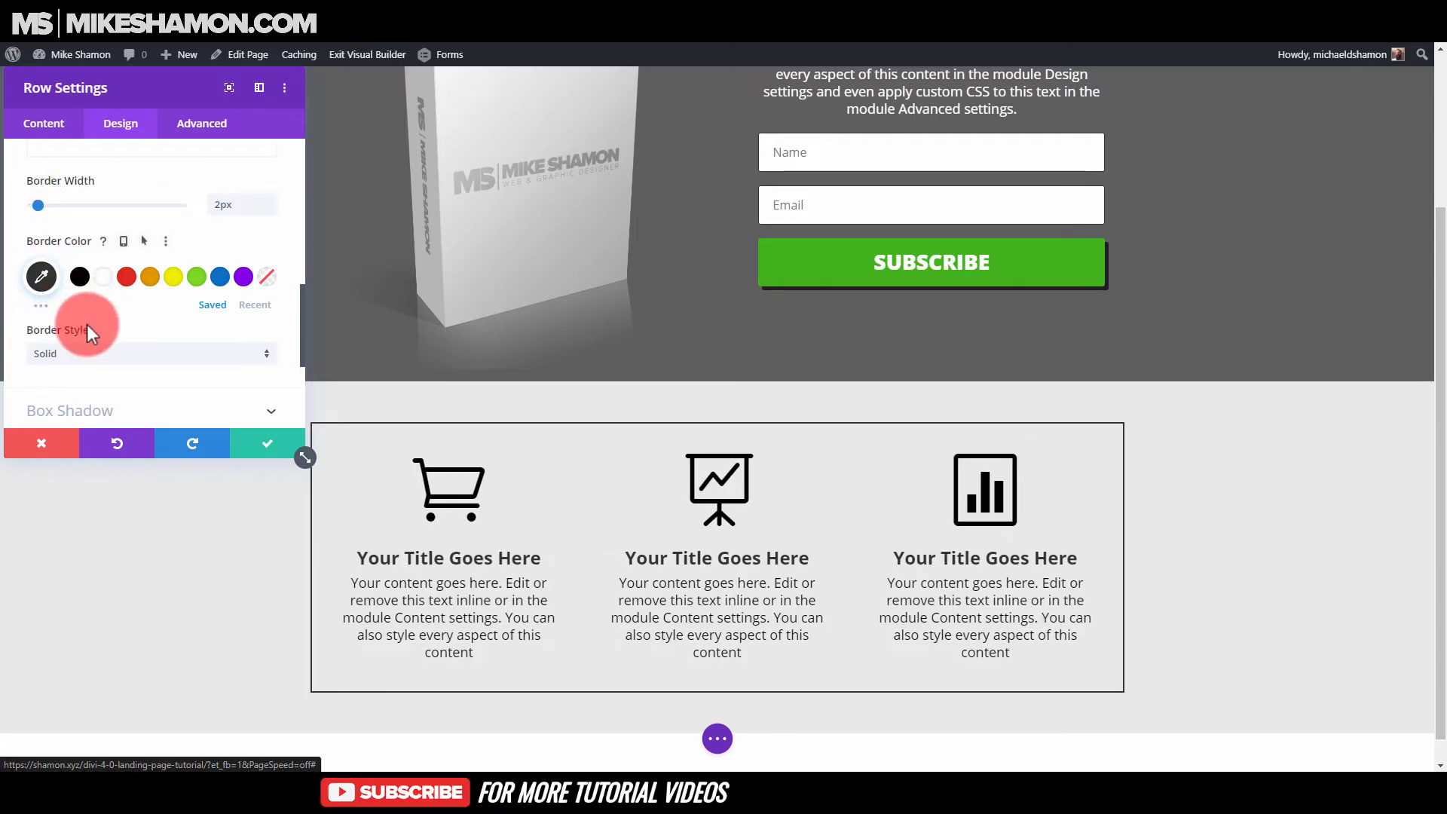
- Set the blurb row's background color to white and save the row settings
{"action": "scroll", "coordinate": [90, 317], "scroll_direction": "down", "scroll_amount": 3}
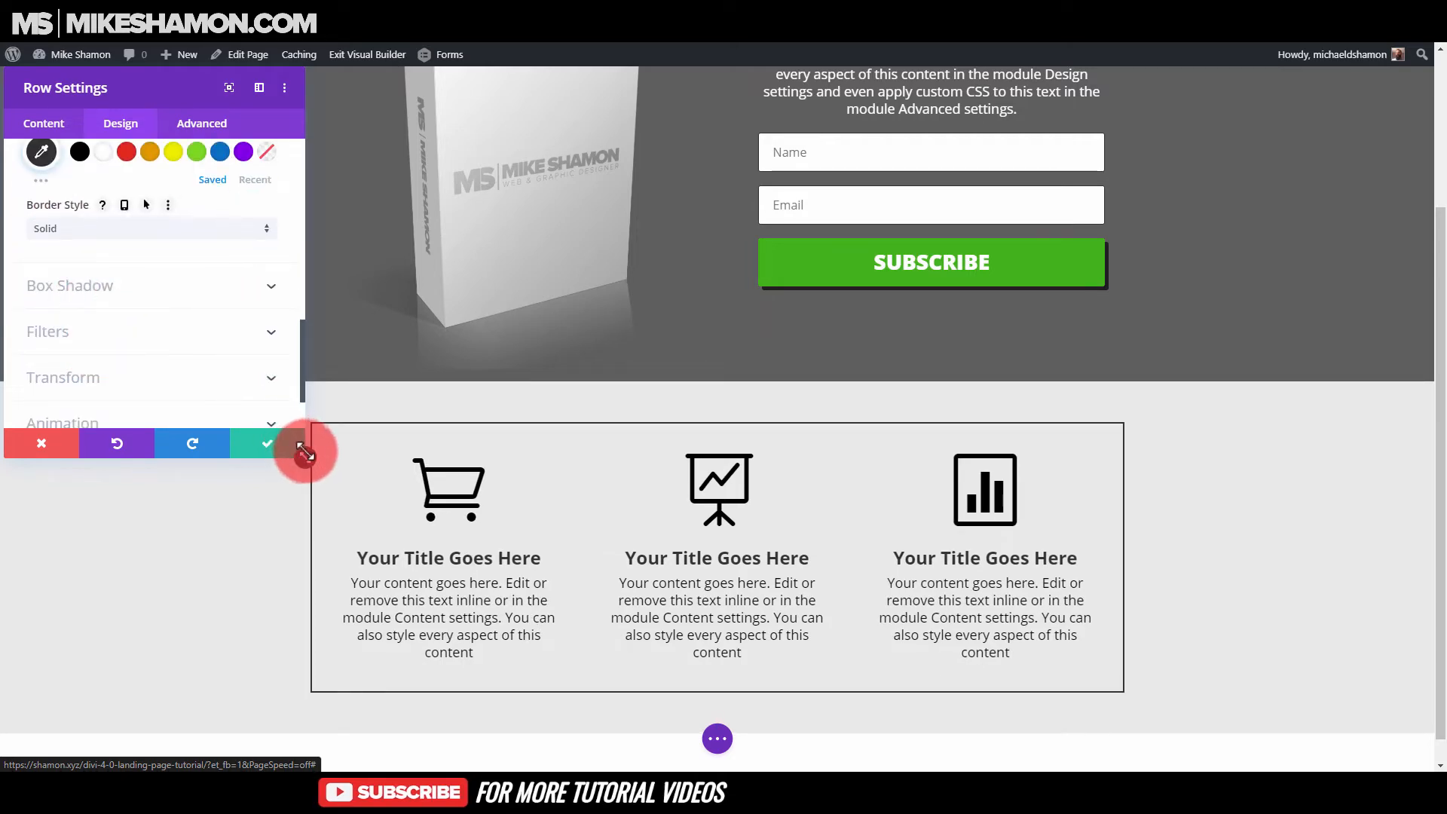
{"action": "left_click_drag", "start_coordinate": [305, 458], "coordinate": [310, 499]}
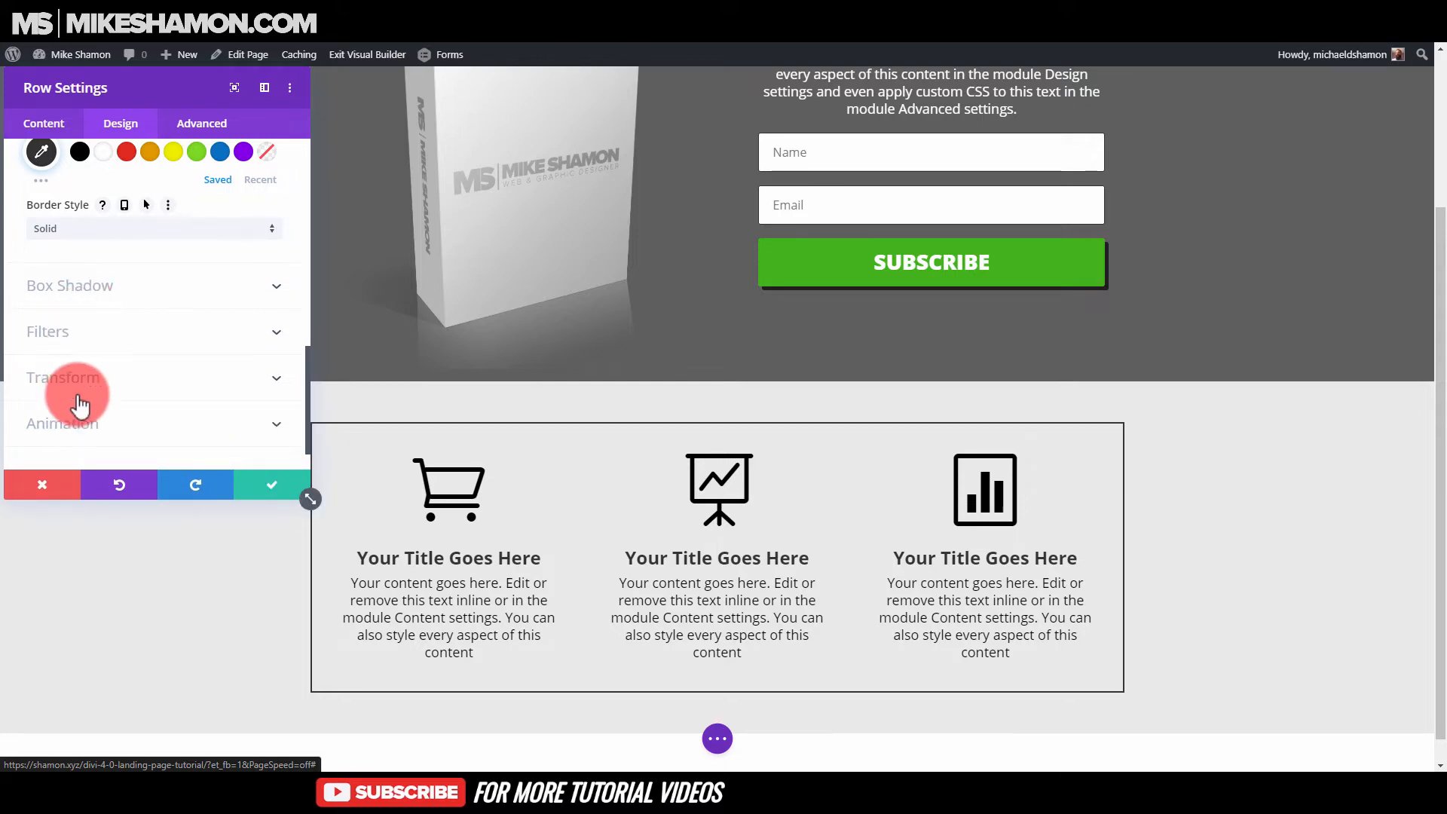
{"action": "scroll", "coordinate": [48, 187], "scroll_direction": "up", "scroll_amount": 5}
{"action": "left_click", "coordinate": [45, 123]}
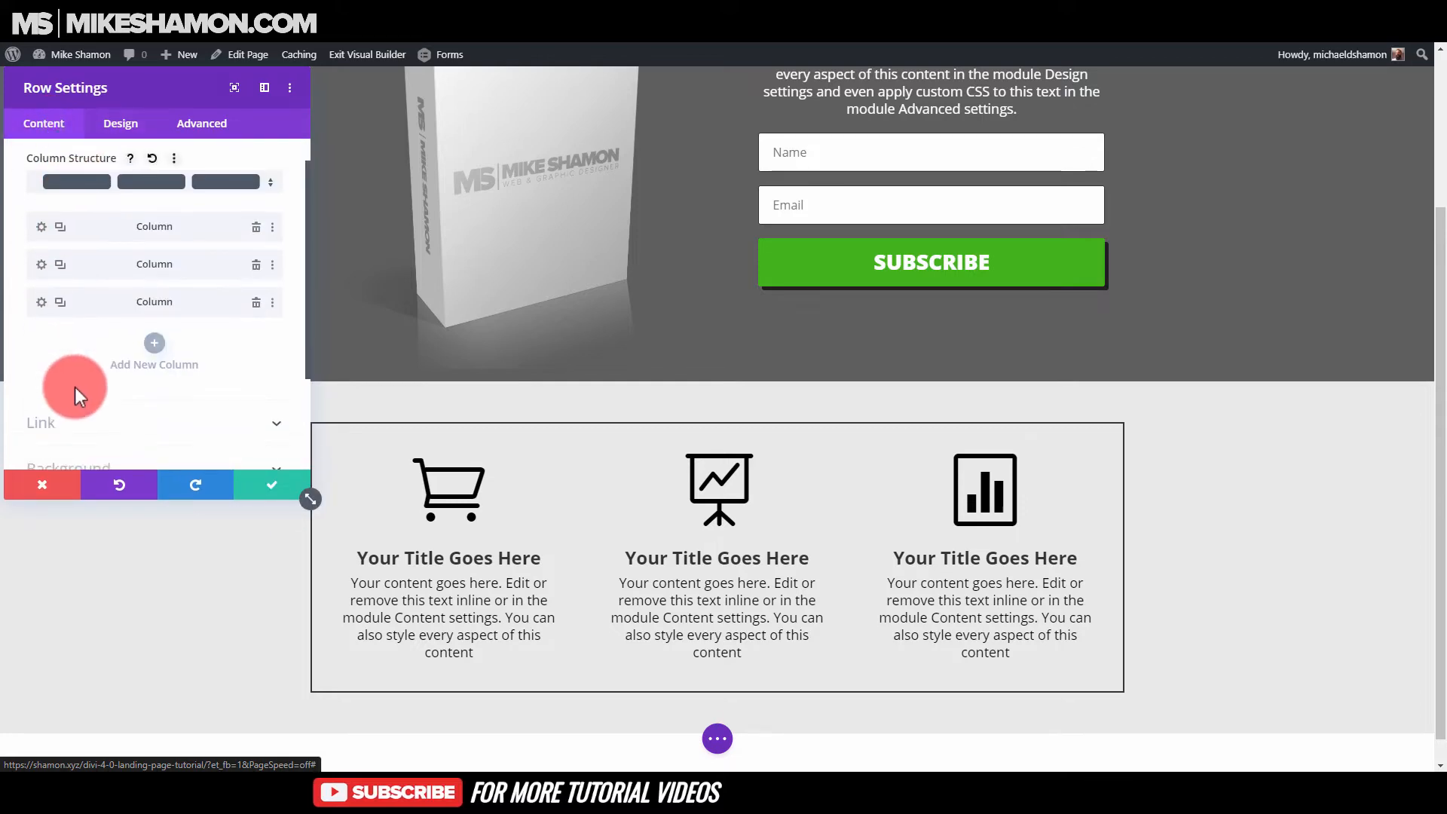
{"action": "scroll", "coordinate": [74, 386], "scroll_direction": "down", "scroll_amount": 3}
{"action": "left_click", "coordinate": [71, 322]}
{"action": "scroll", "coordinate": [300, 348], "scroll_direction": "down", "scroll_amount": 1}
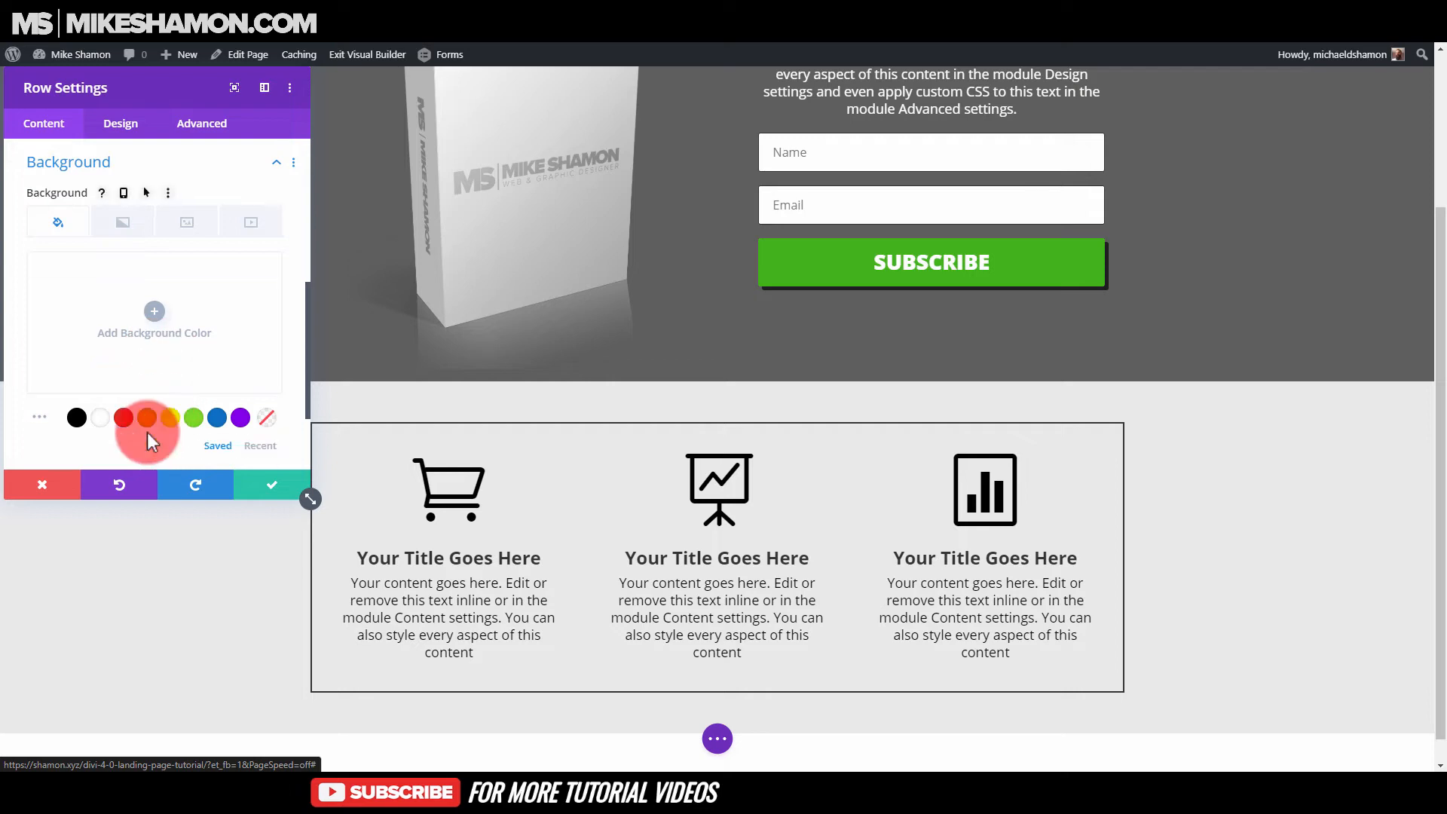
{"action": "scroll", "coordinate": [147, 432], "scroll_direction": "down", "scroll_amount": 2}
{"action": "left_click", "coordinate": [102, 335]}
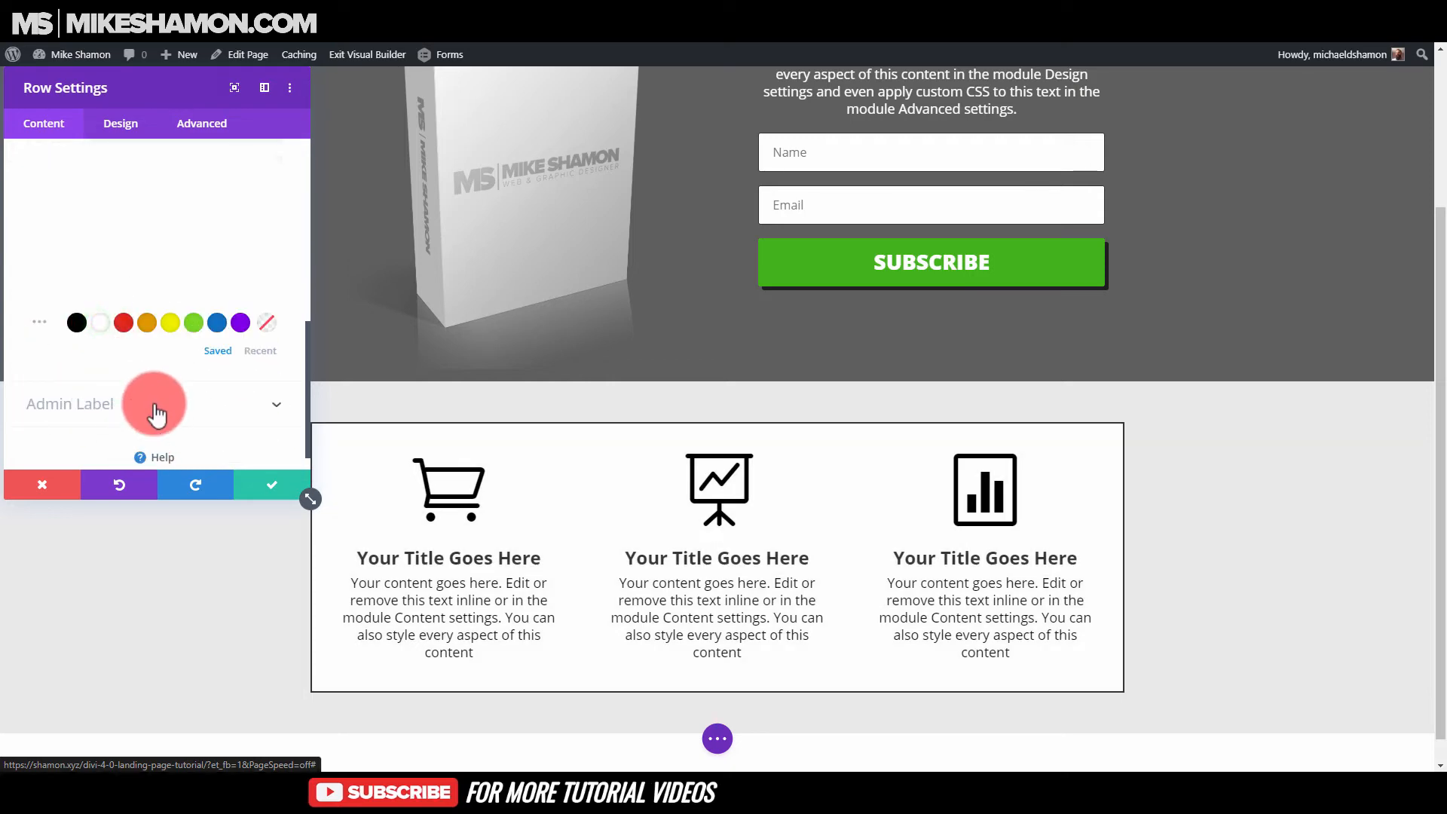
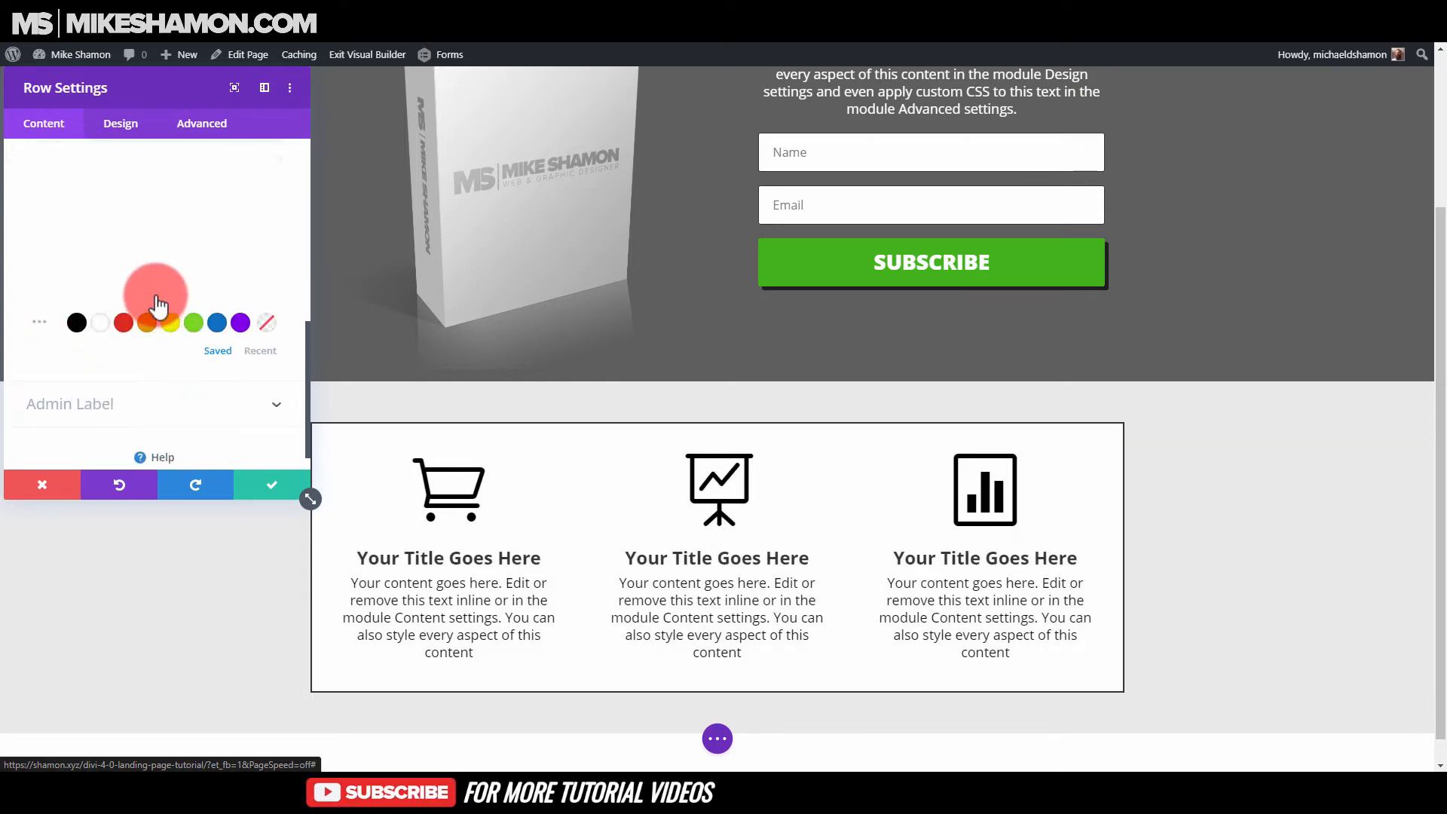
{"action": "left_click", "coordinate": [263, 497]}
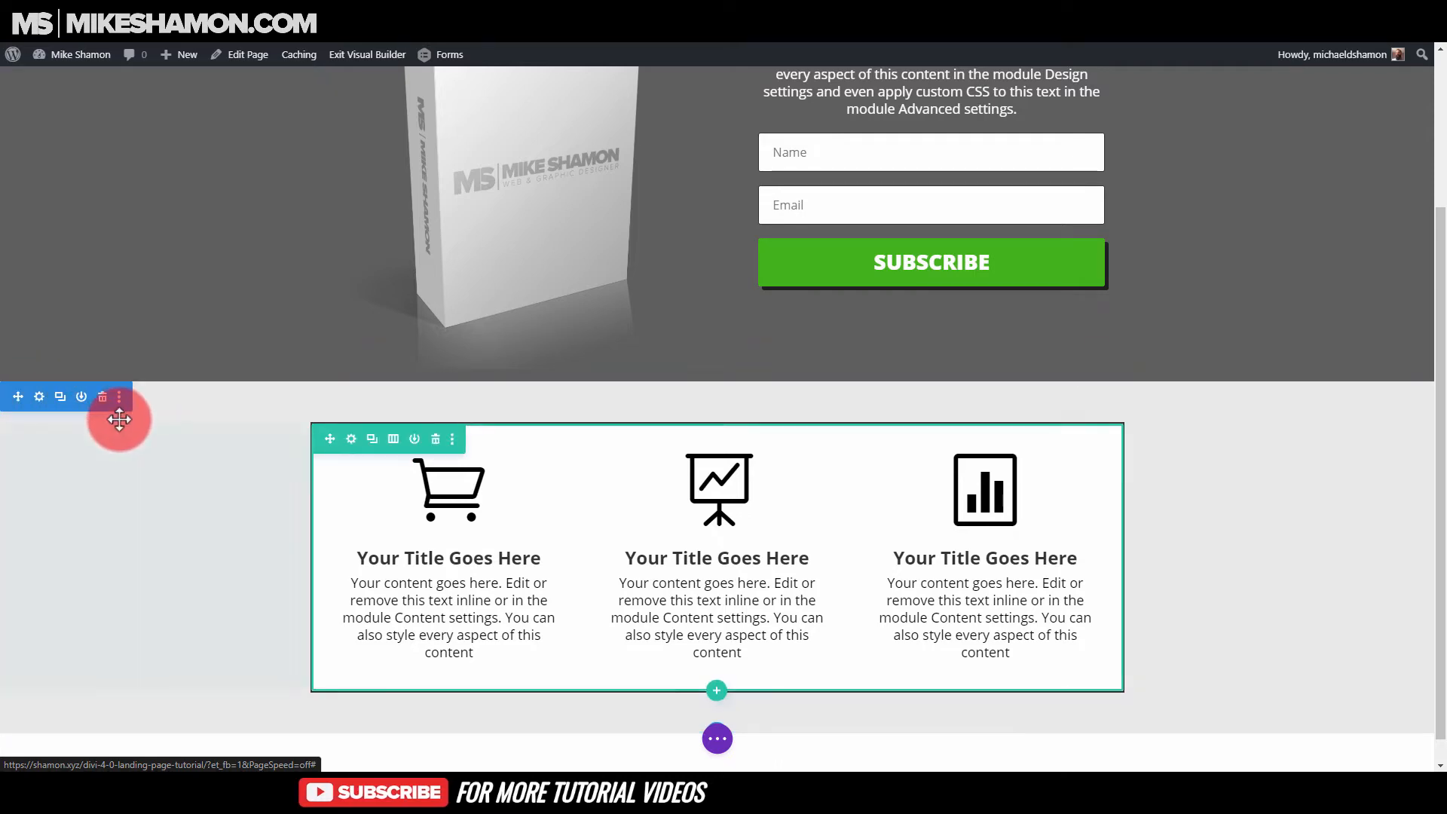
- Set the blurb section's maximum width to 1920 and save the section
{"action": "left_click", "coordinate": [41, 397]}
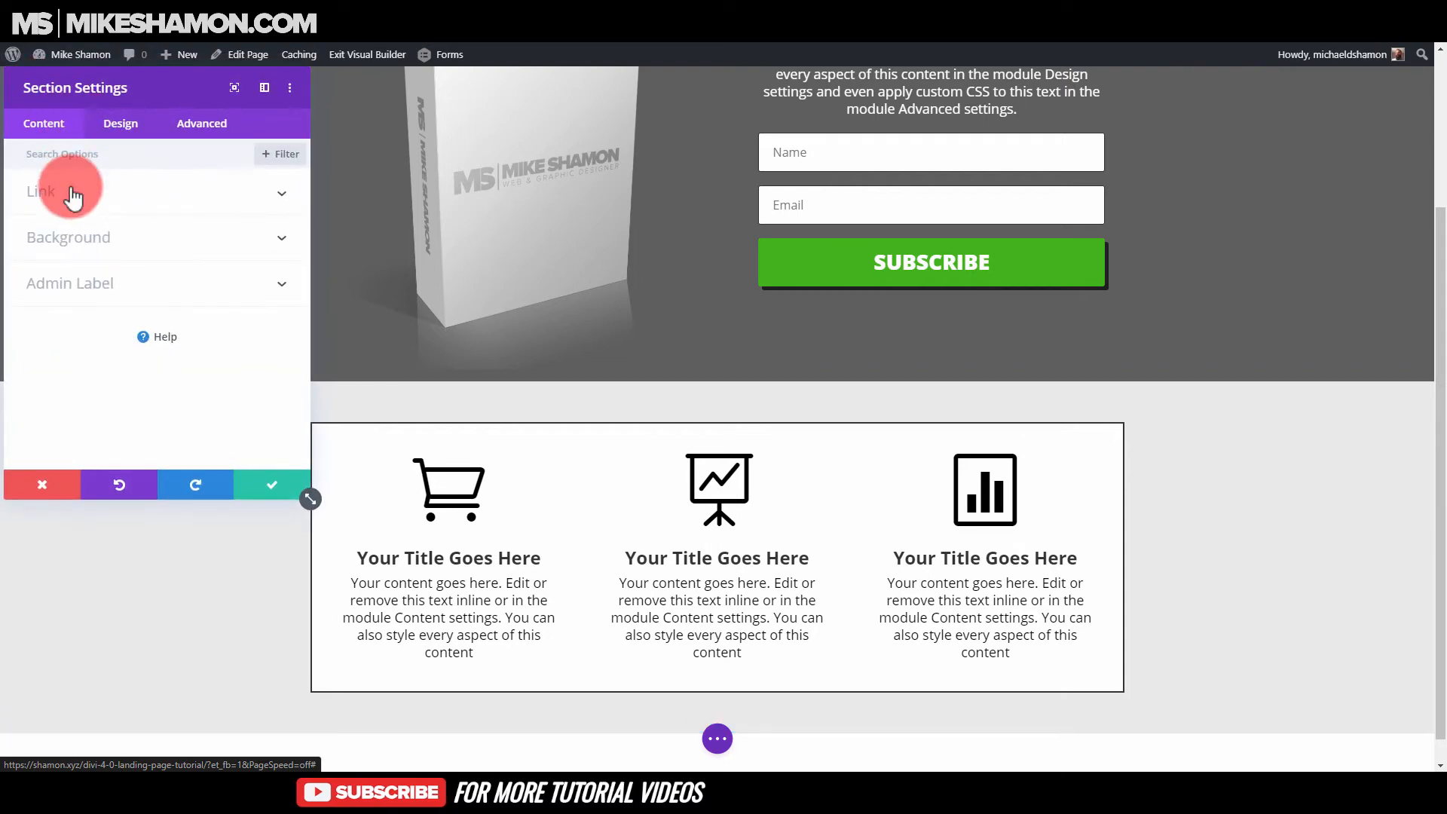
{"action": "left_click", "coordinate": [133, 132]}
{"action": "left_click", "coordinate": [65, 284]}
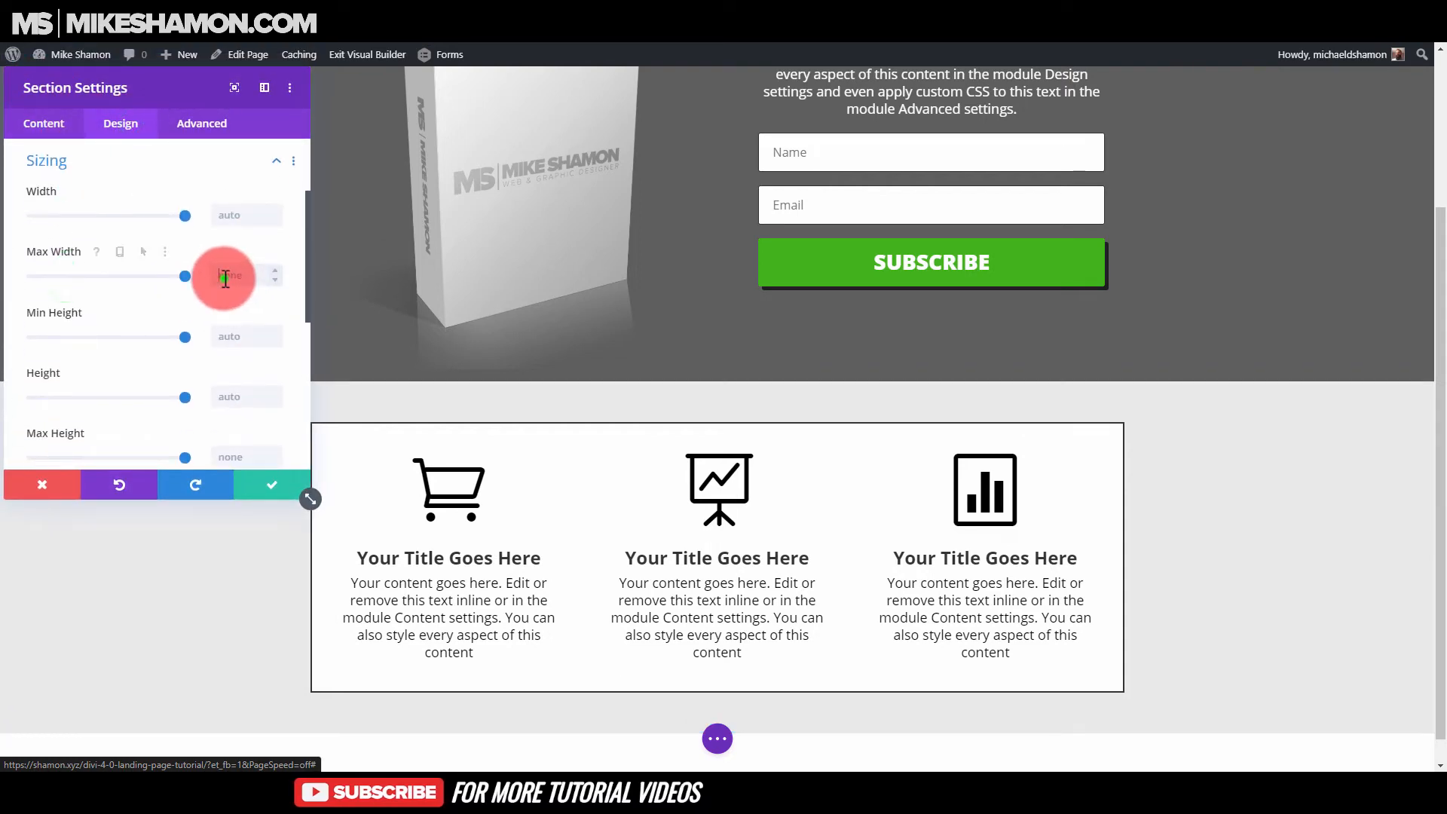
{"action": "left_click", "coordinate": [247, 279]}
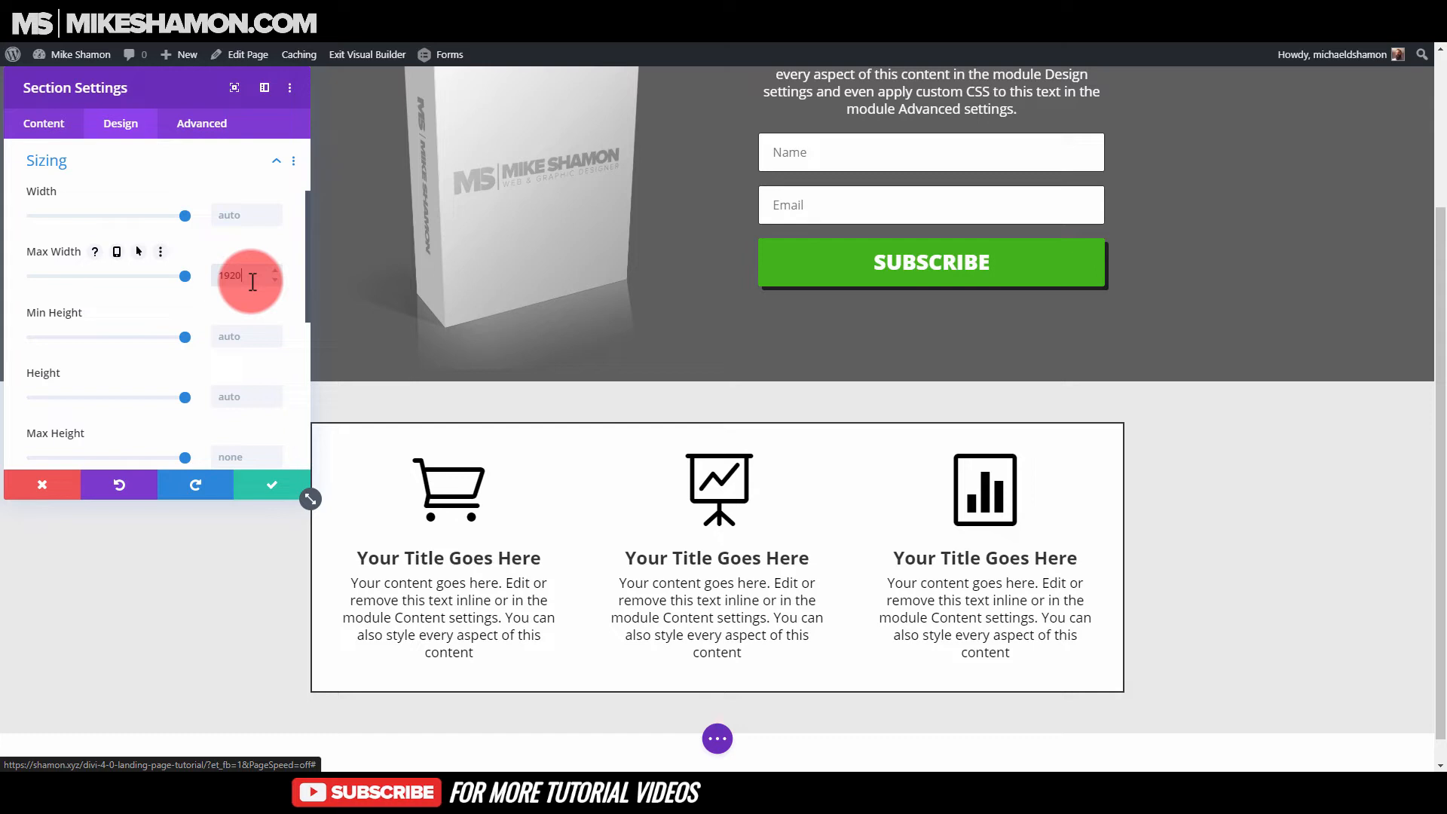
{"action": "type", "text": "1920"}
{"action": "left_click", "coordinate": [271, 485]}
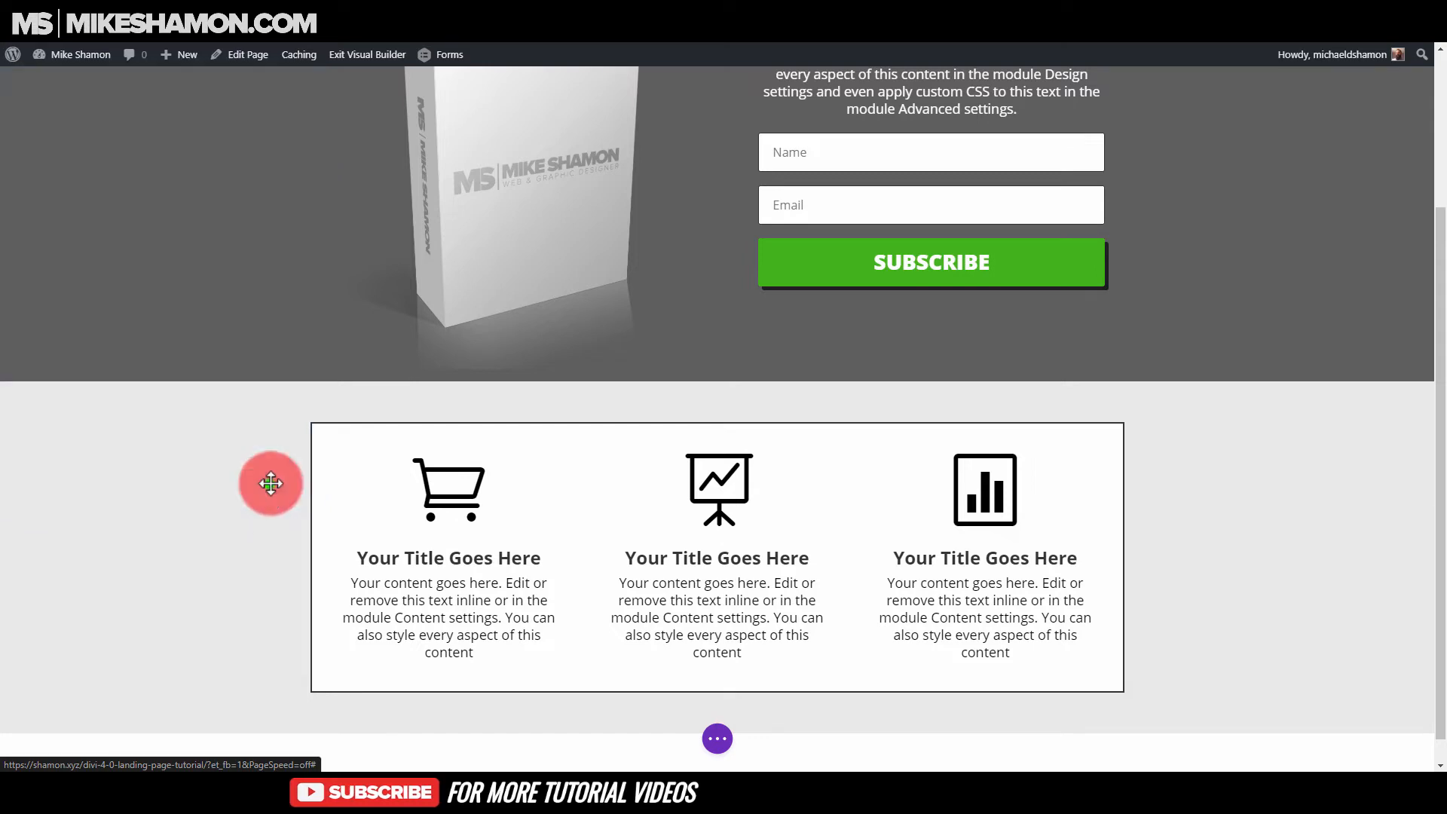
- Set the blurb row's maximum width to 1920px and its width to 67%, and save the row settings
{"action": "mouse_move", "coordinate": [317, 418]}
{"action": "left_click", "coordinate": [351, 439]}
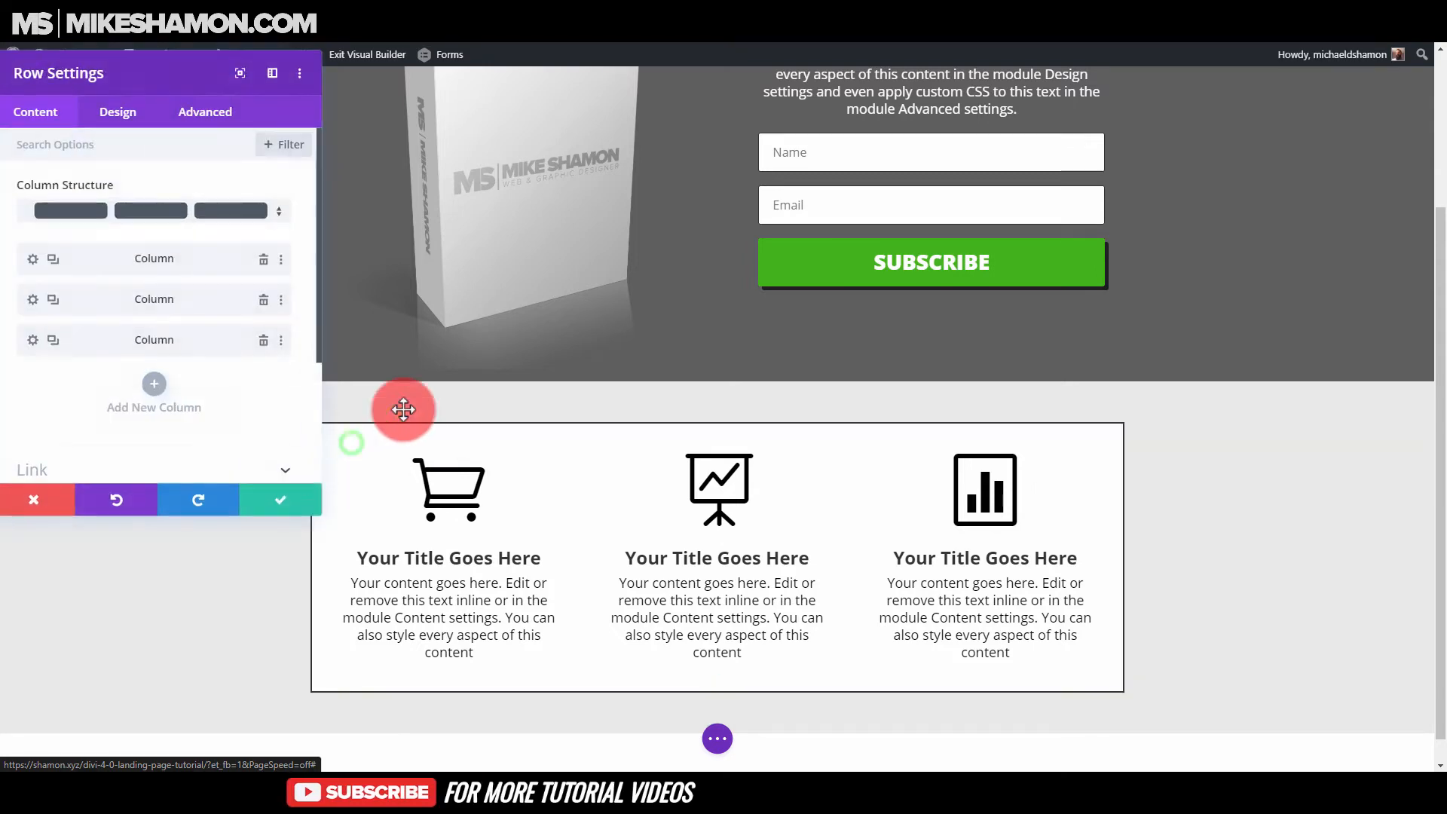
{"action": "left_click", "coordinate": [103, 136]}
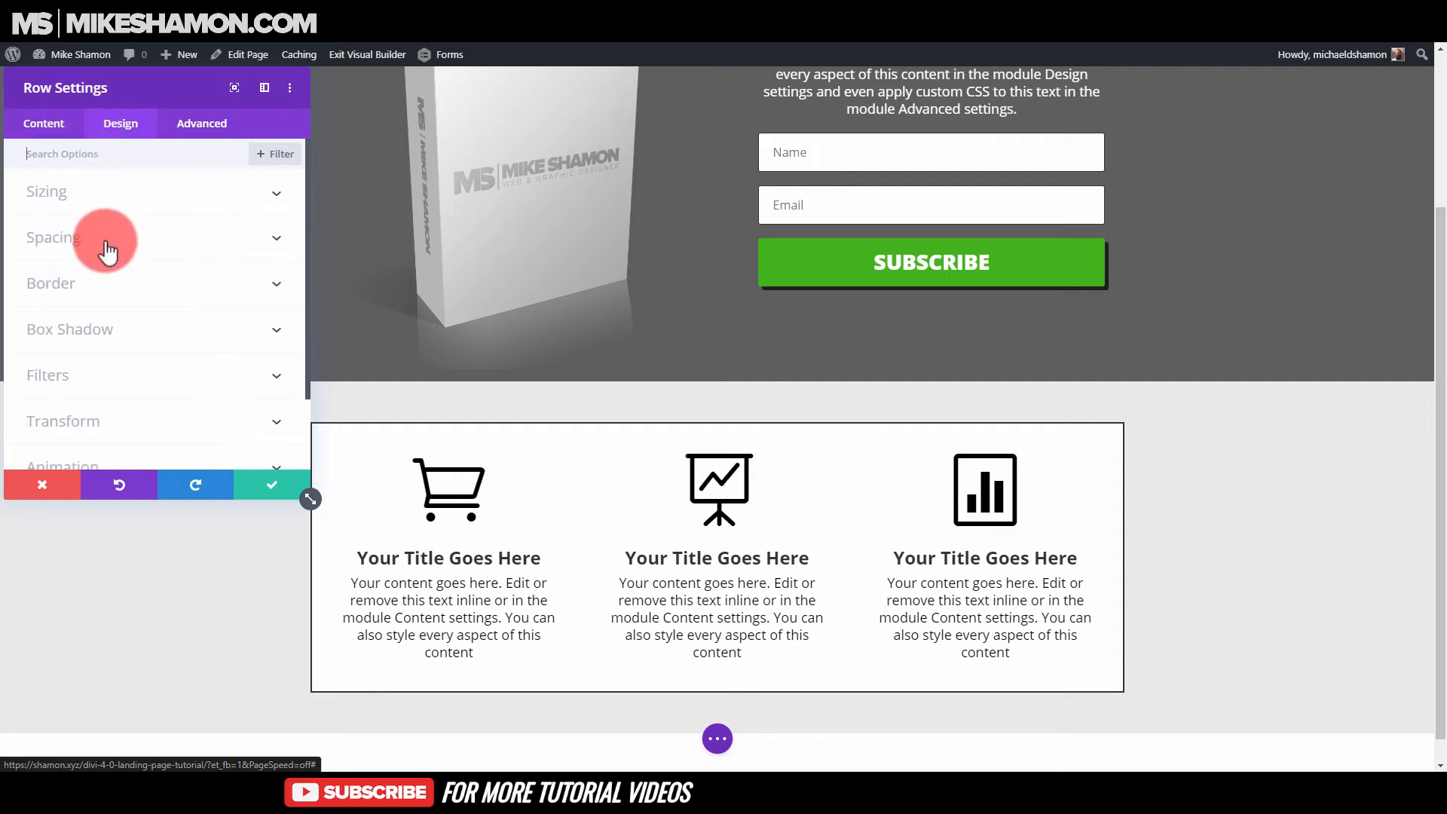
{"action": "left_click", "coordinate": [113, 194]}
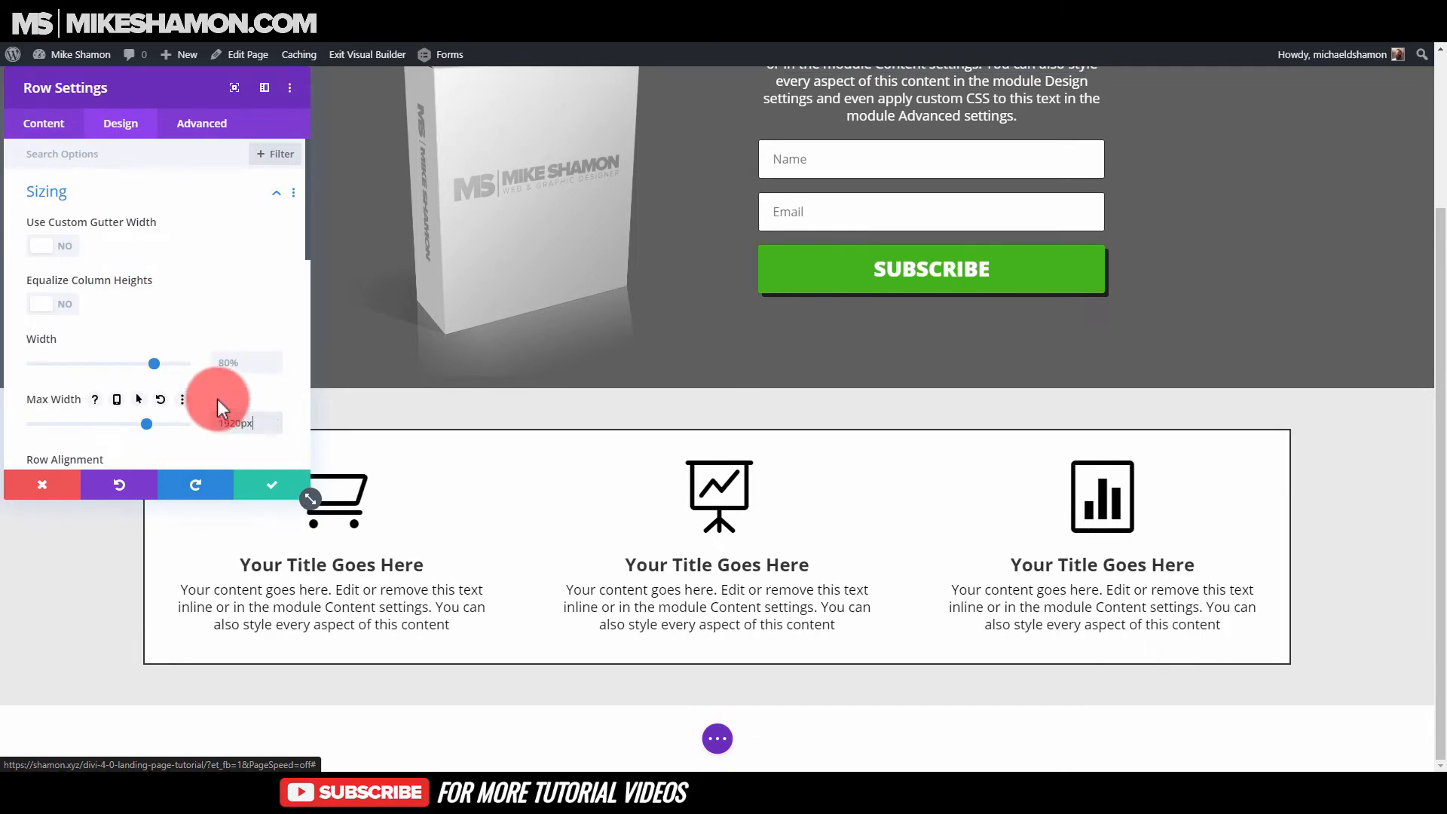
{"action": "left_click_drag", "start_coordinate": [152, 364], "coordinate": [134, 362]}
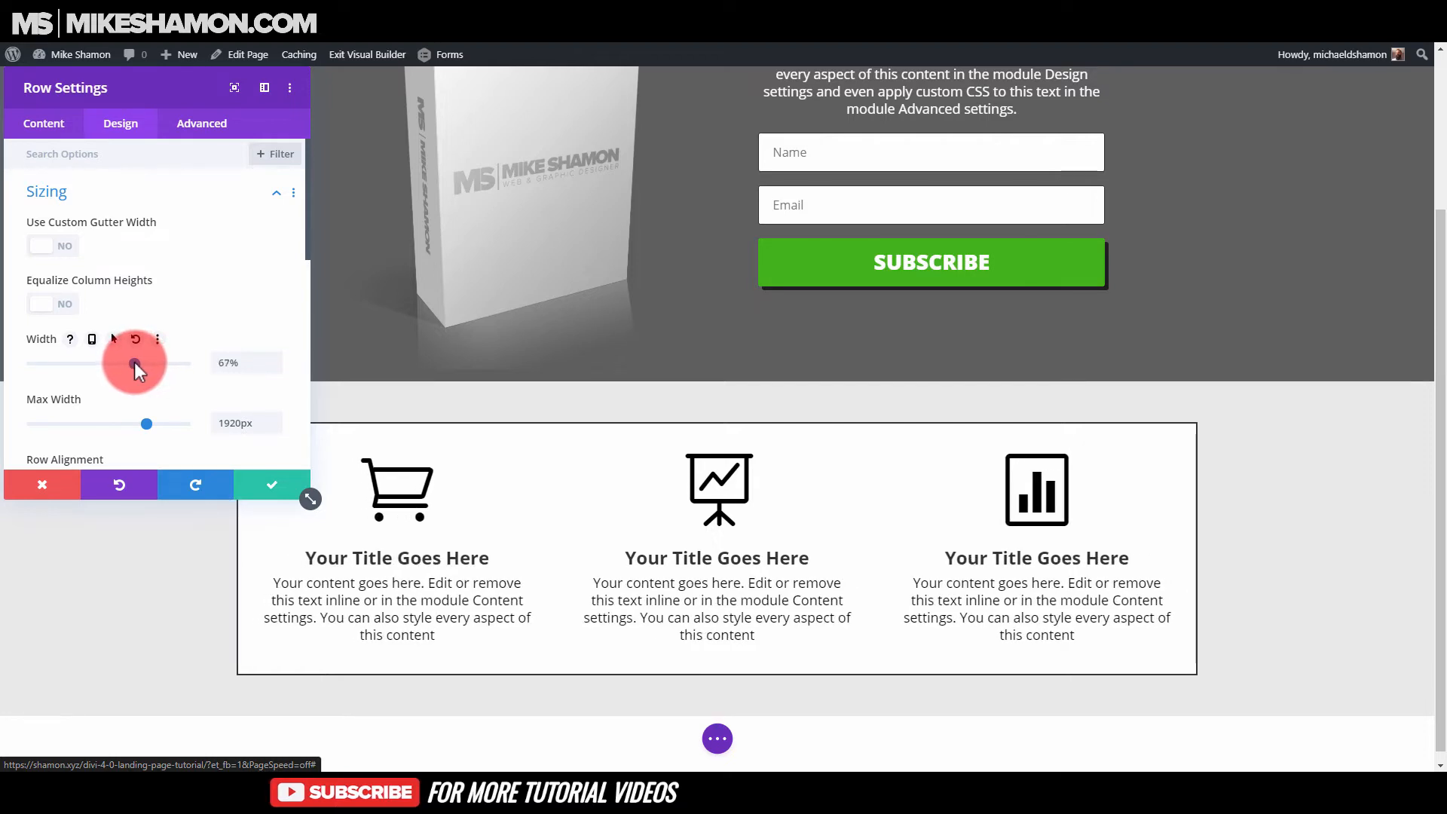
{"action": "left_click", "coordinate": [274, 485]}
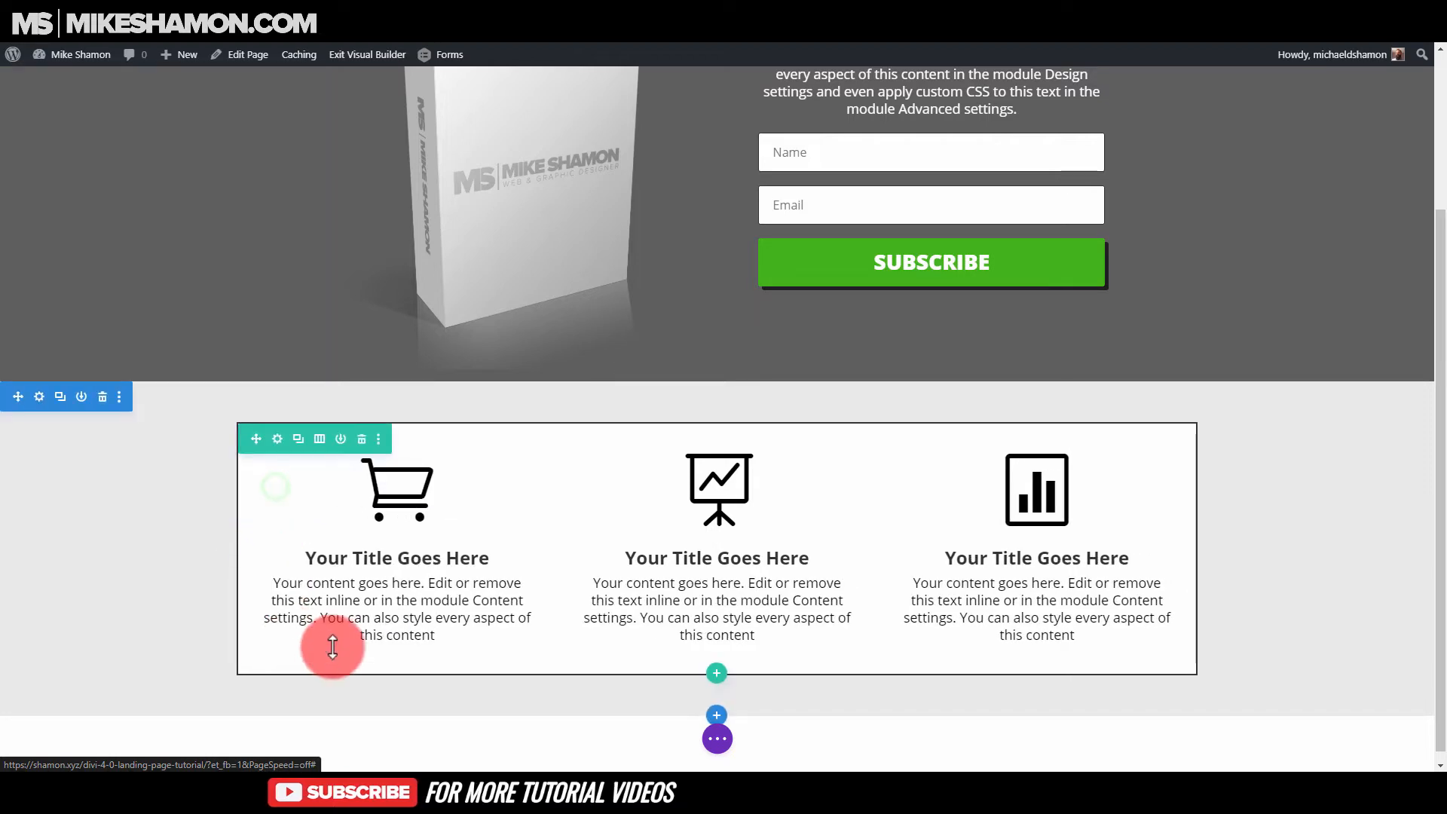
- Set the first blurb's linked top and bottom padding to 0 and save the module
{"action": "left_click", "coordinate": [370, 486]}
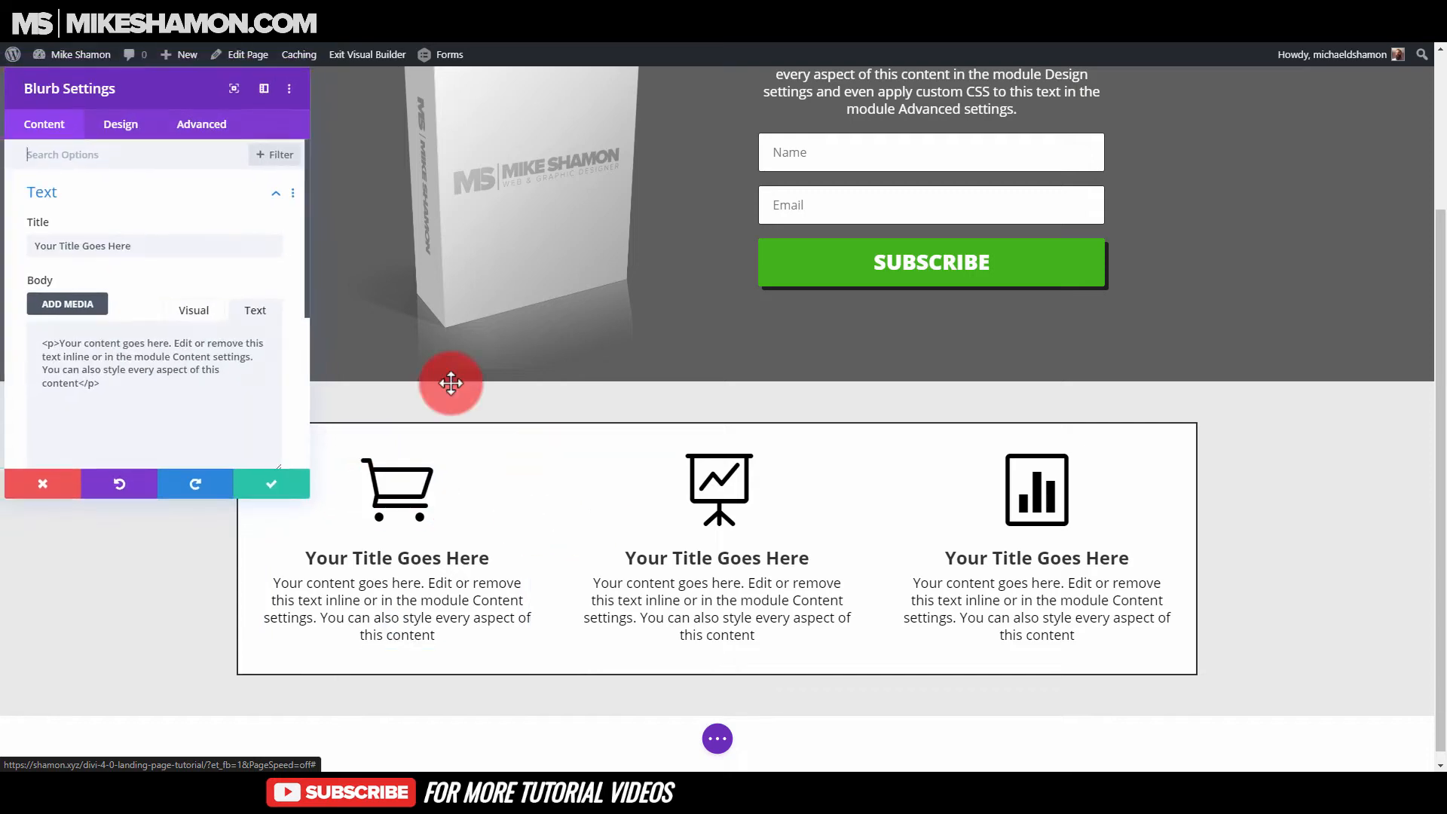
{"action": "left_click", "coordinate": [102, 123]}
{"action": "scroll", "coordinate": [76, 411], "scroll_direction": "down", "scroll_amount": 2}
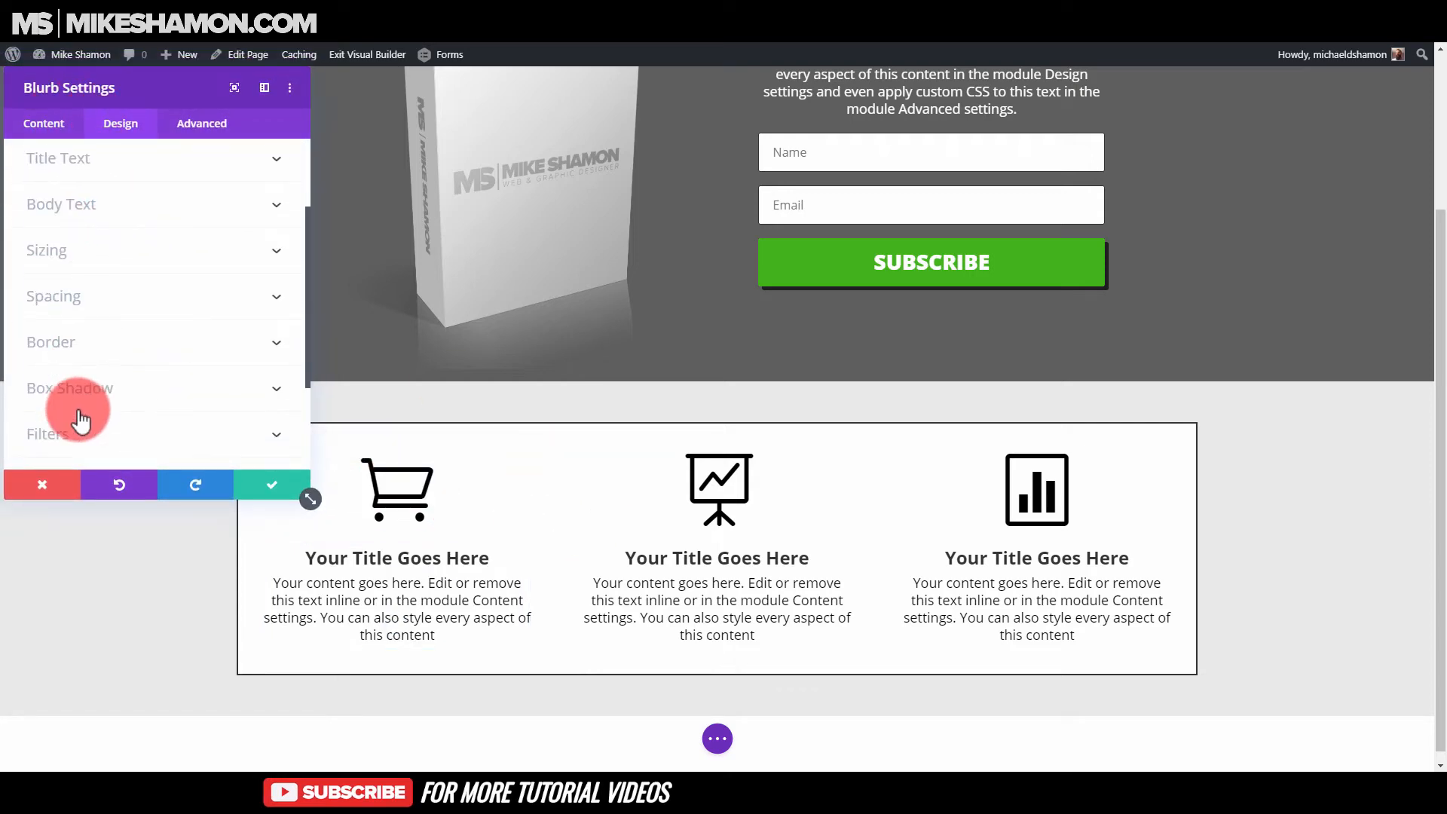
{"action": "left_click", "coordinate": [83, 294]}
{"action": "left_click_drag", "start_coordinate": [62, 290], "coordinate": [12, 291]}
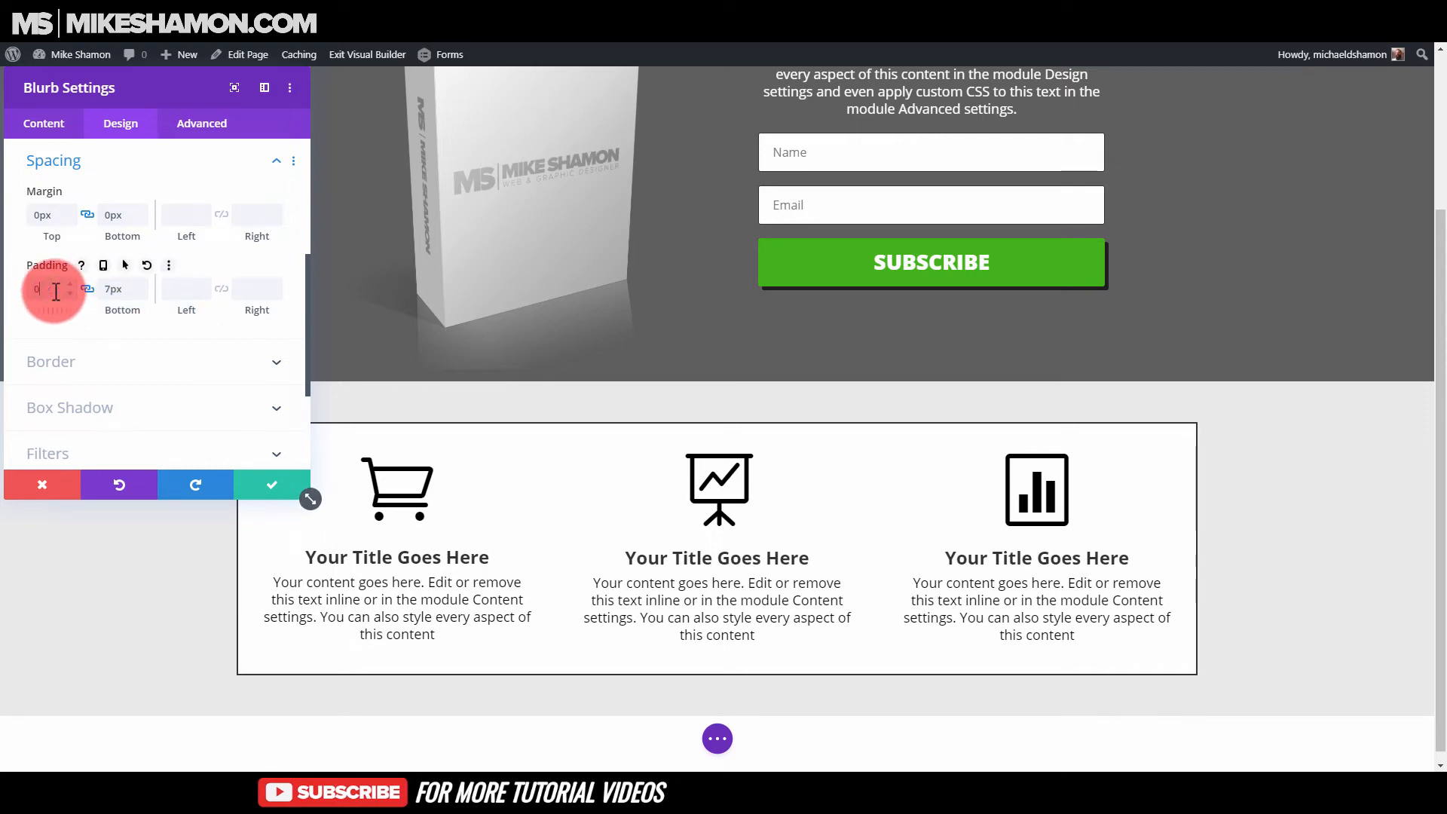
{"action": "left_click", "coordinate": [273, 485]}
- Copy the first blurb's module styles and paste them onto the second and third blurbs
{"action": "left_click", "coordinate": [450, 486]}
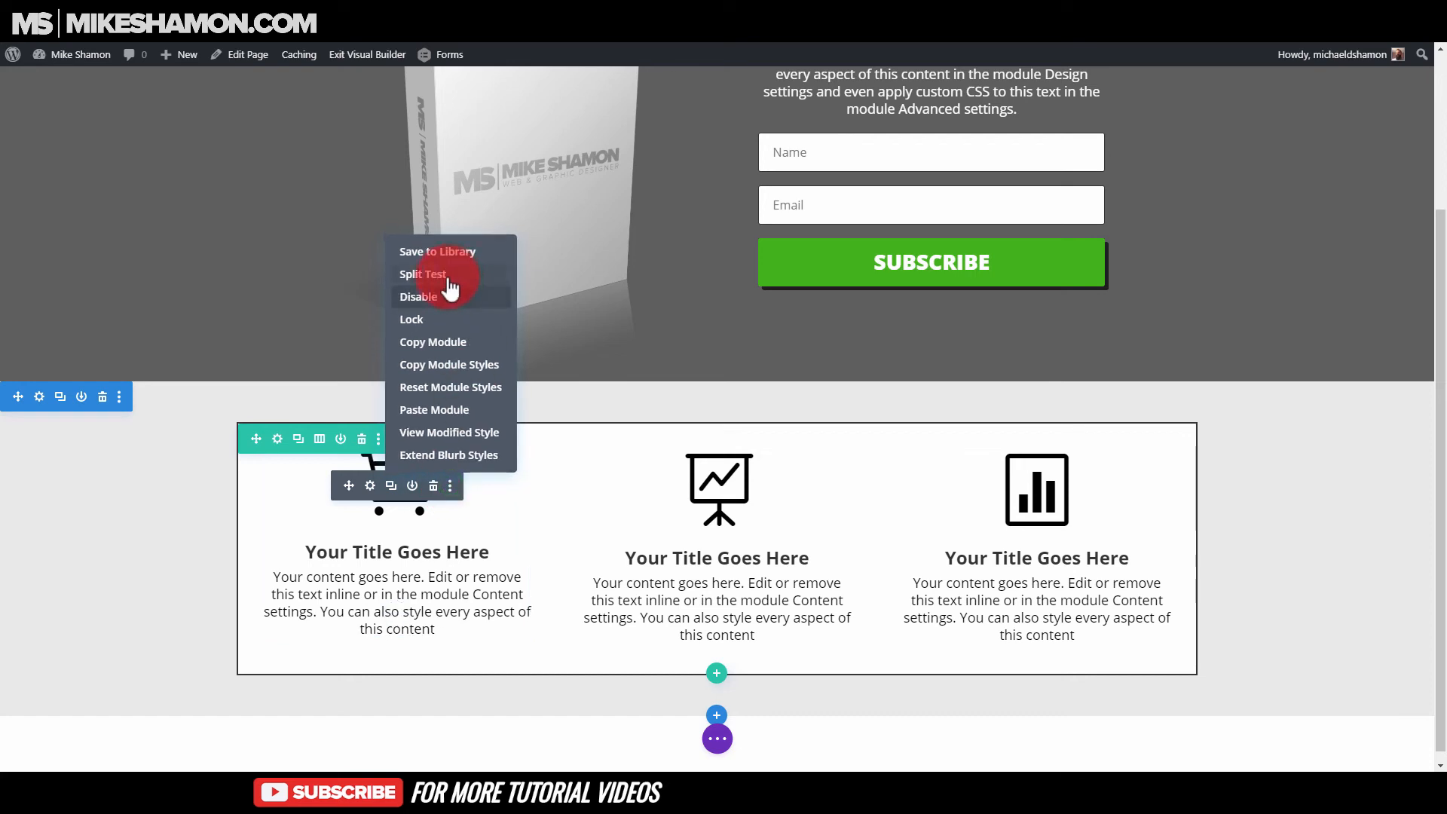
{"action": "left_click", "coordinate": [446, 365]}
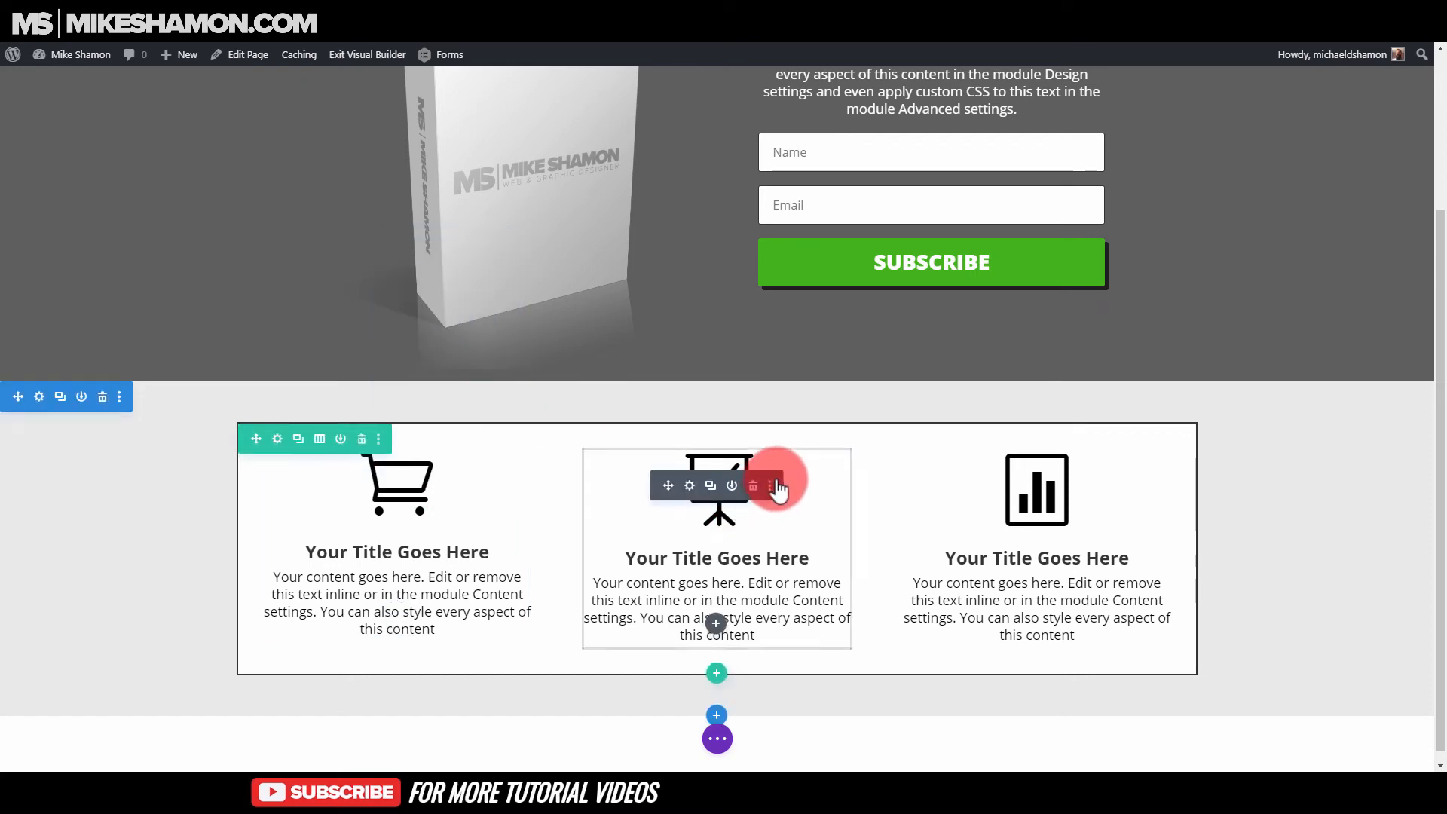
{"action": "left_click", "coordinate": [769, 485]}
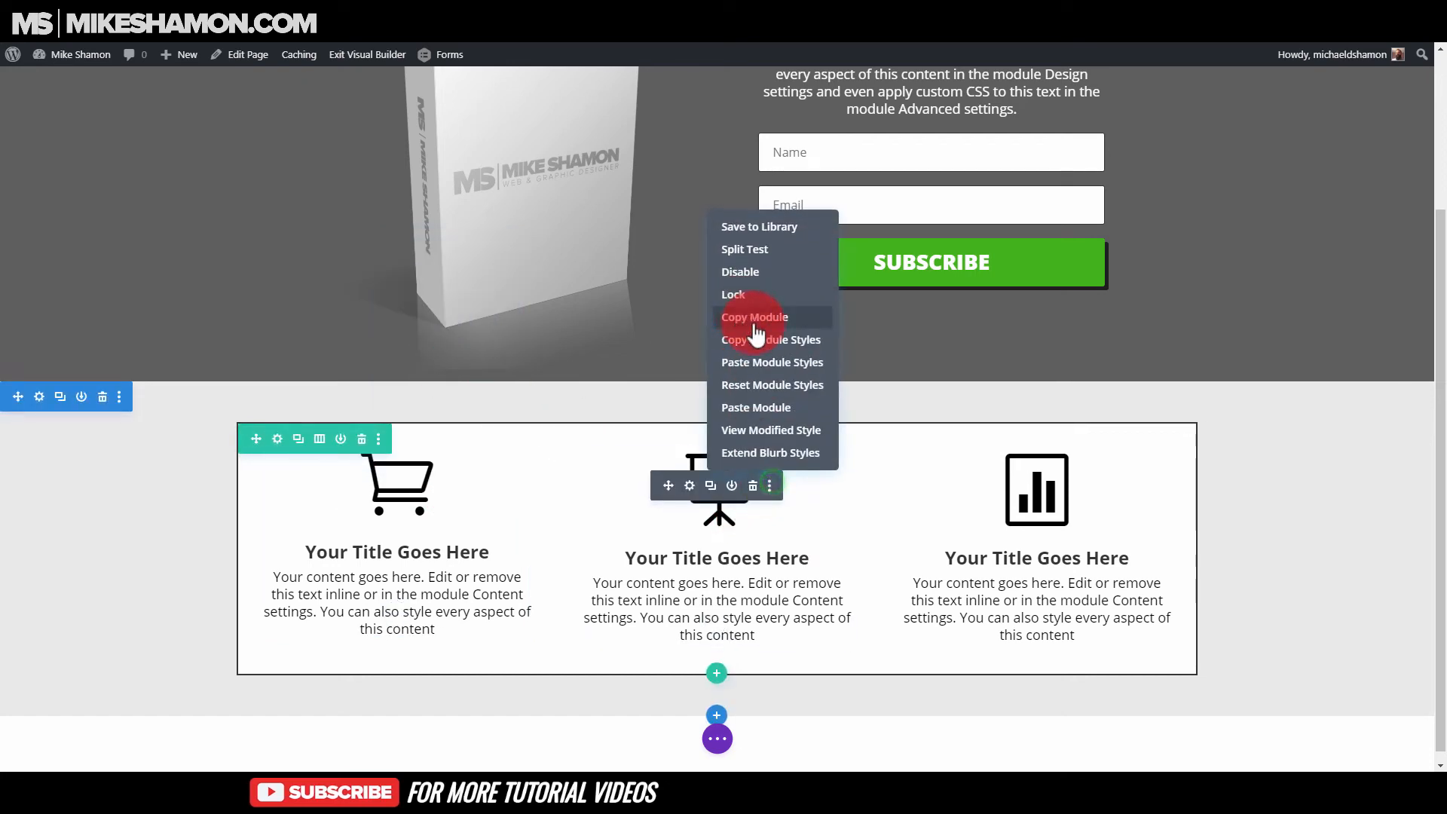
{"action": "left_click", "coordinate": [776, 363]}
{"action": "left_click", "coordinate": [1091, 486]}
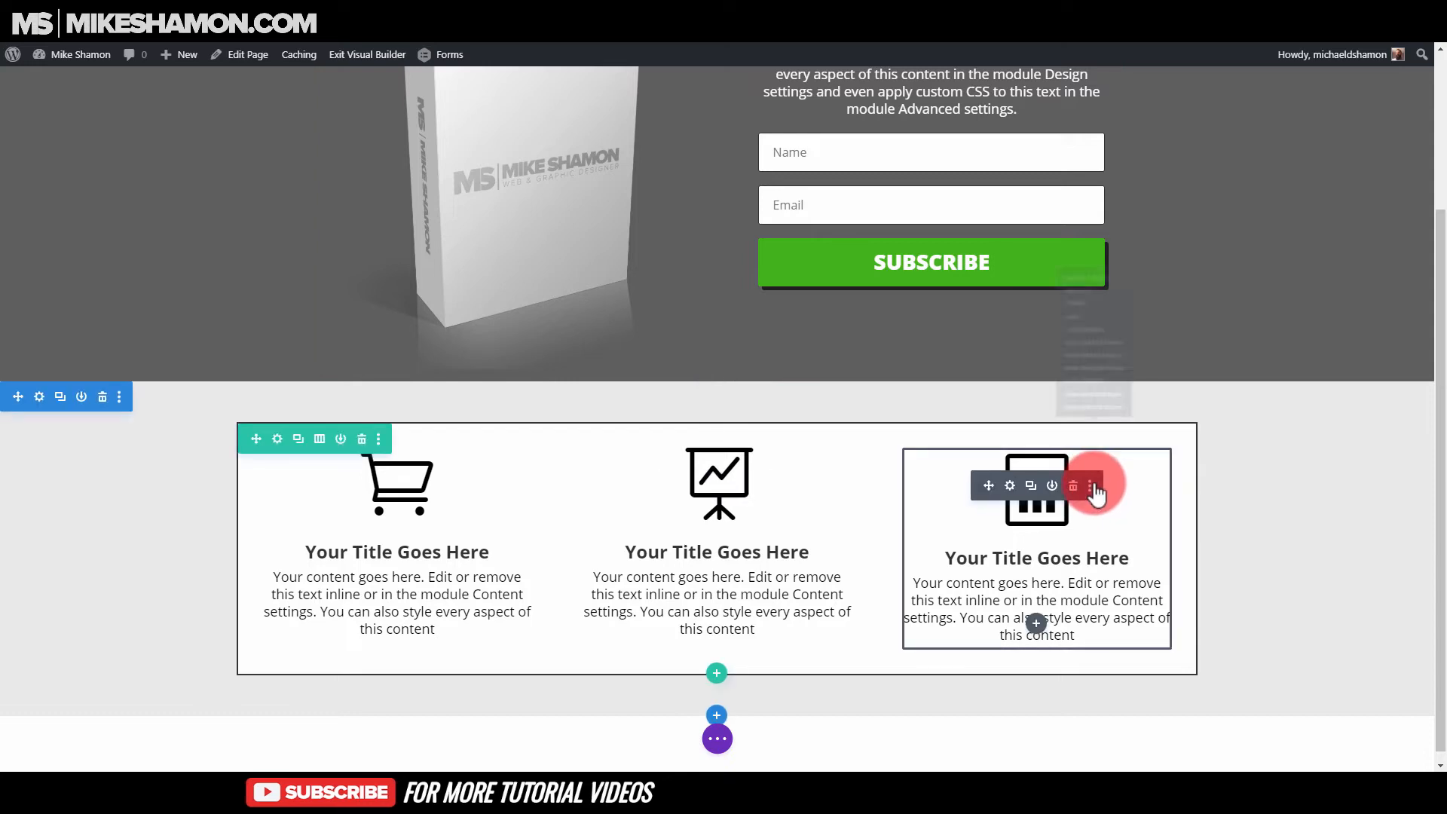
{"action": "left_click", "coordinate": [1088, 365]}
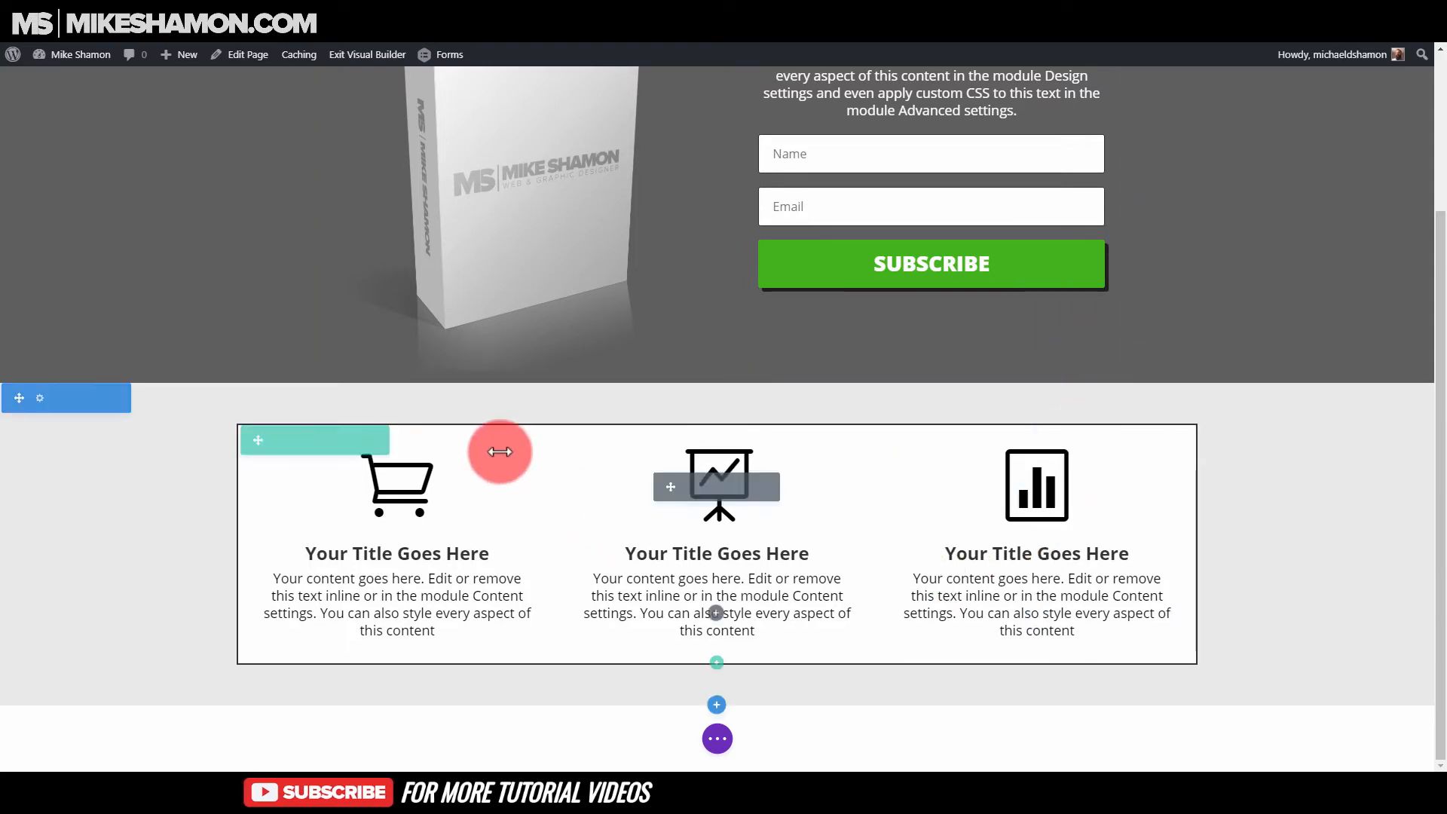
- Darken the blurb section's background color to #dbdbdb and save the section settings
{"action": "left_click", "coordinate": [40, 398]}
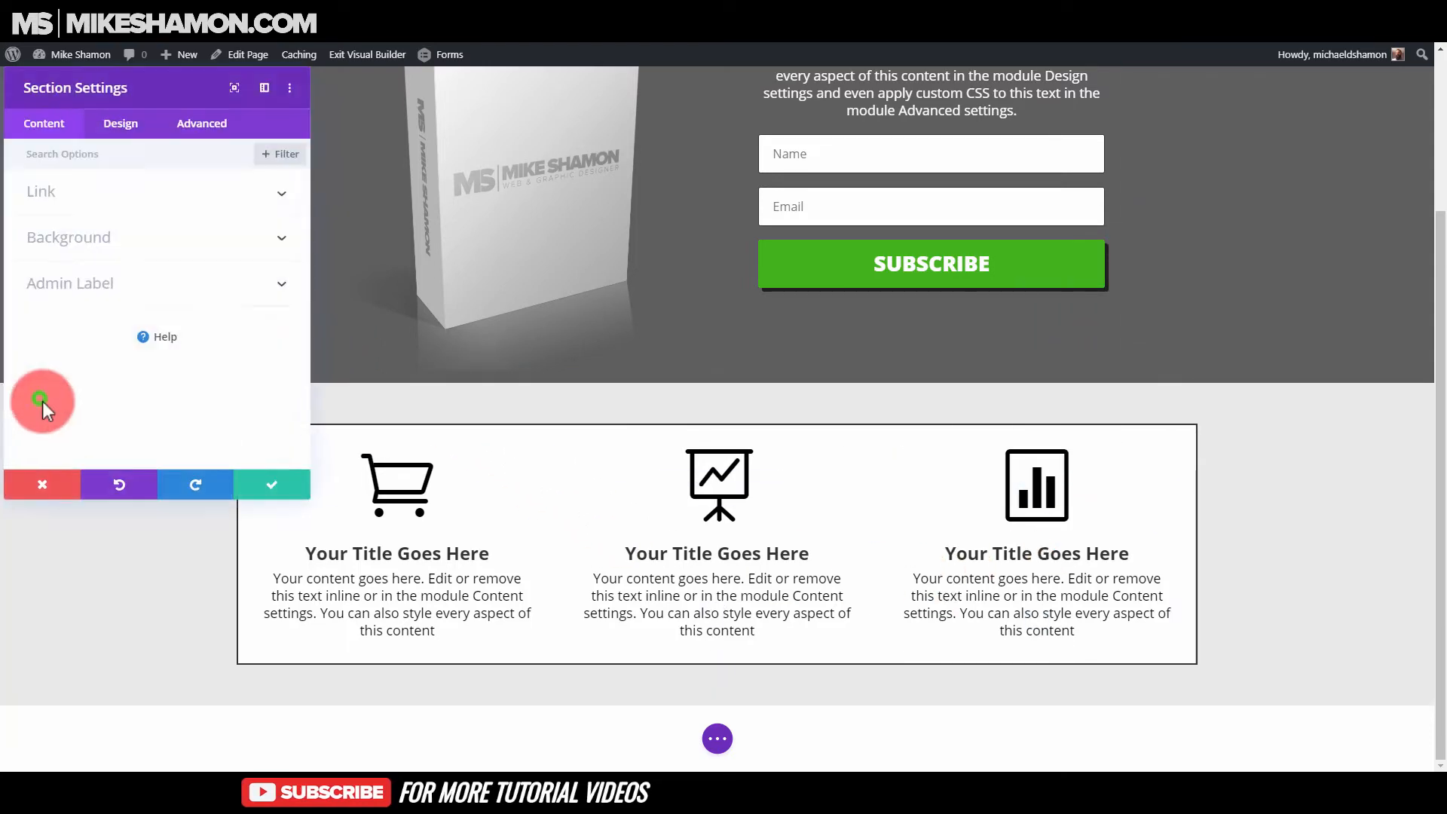
{"action": "left_click", "coordinate": [113, 240]}
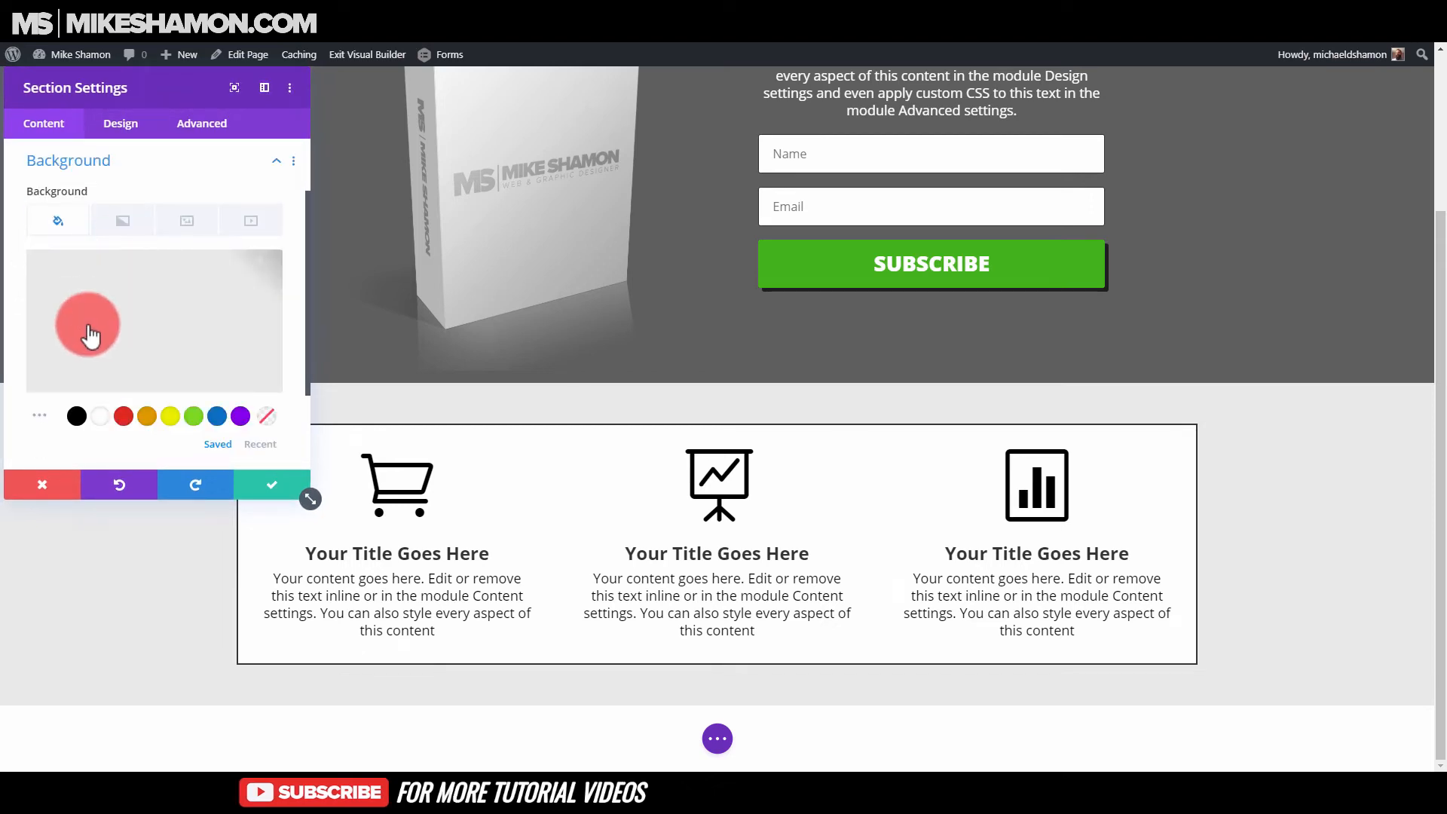
{"action": "left_click", "coordinate": [75, 321]}
{"action": "left_click_drag", "start_coordinate": [30, 270], "coordinate": [29, 280]}
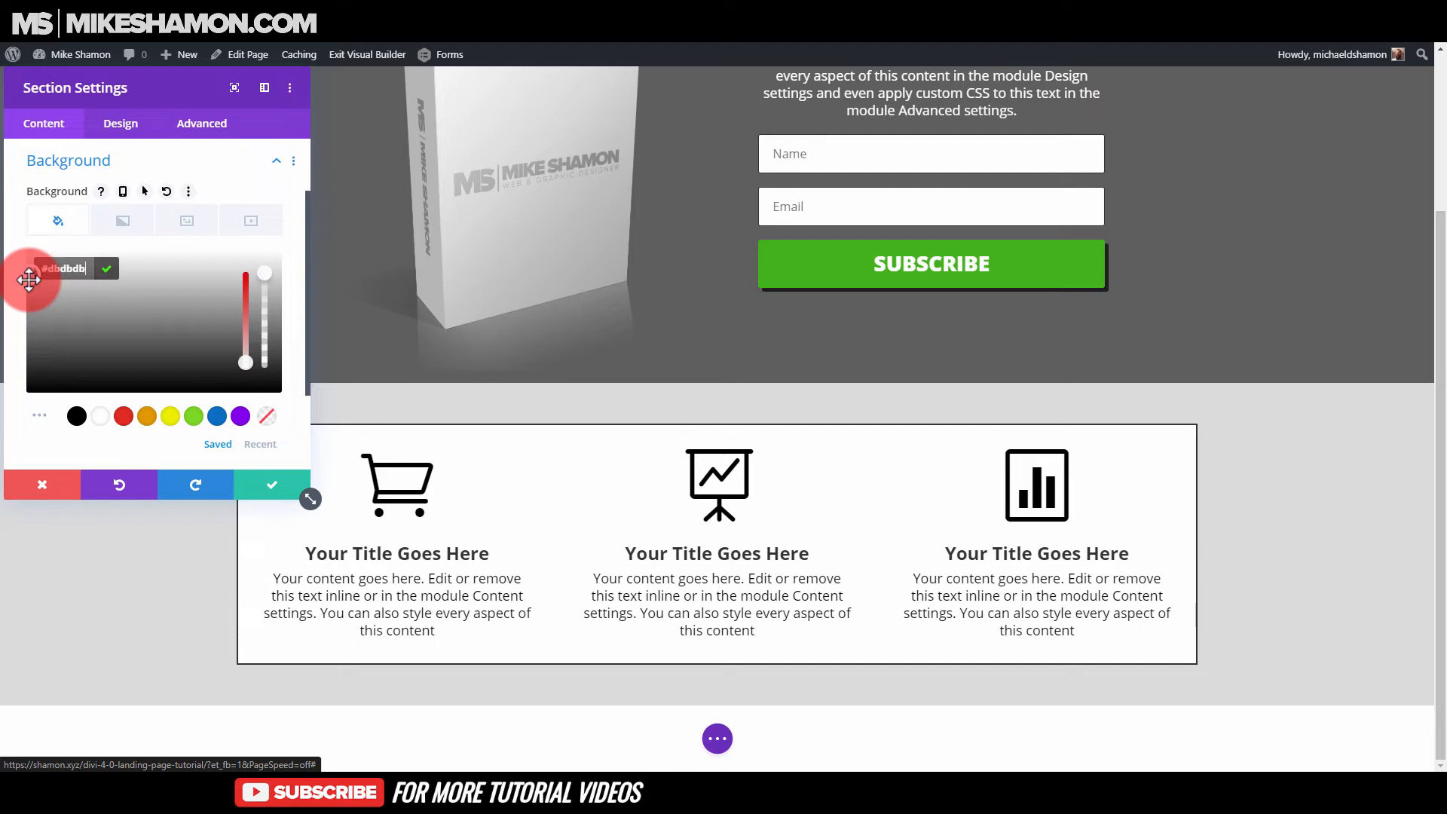
{"action": "left_click", "coordinate": [256, 486]}
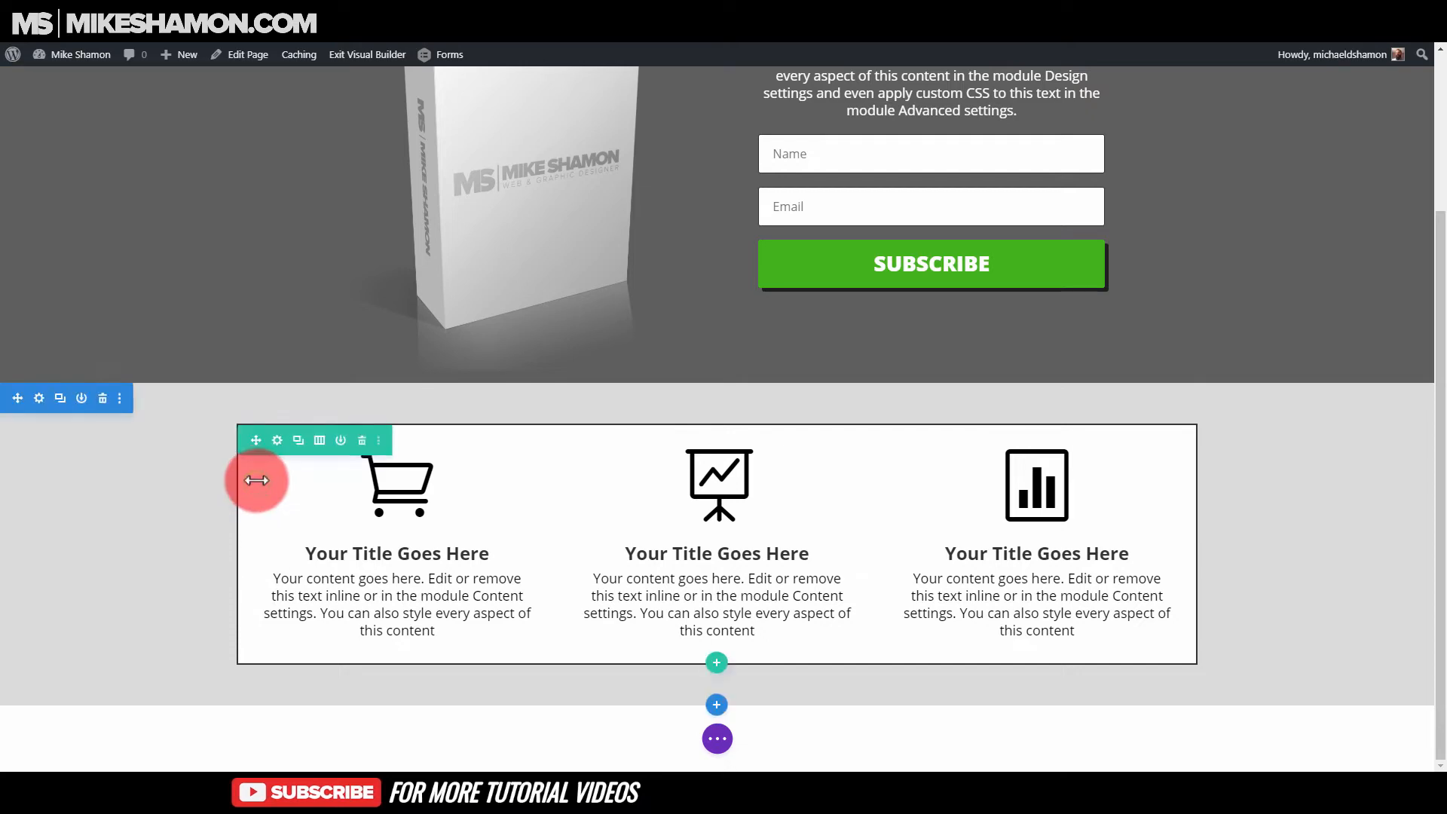
- Copy the hex code of the blurb section's background color and close the section settings
{"action": "scroll", "coordinate": [242, 475], "scroll_direction": "up", "scroll_amount": 3}
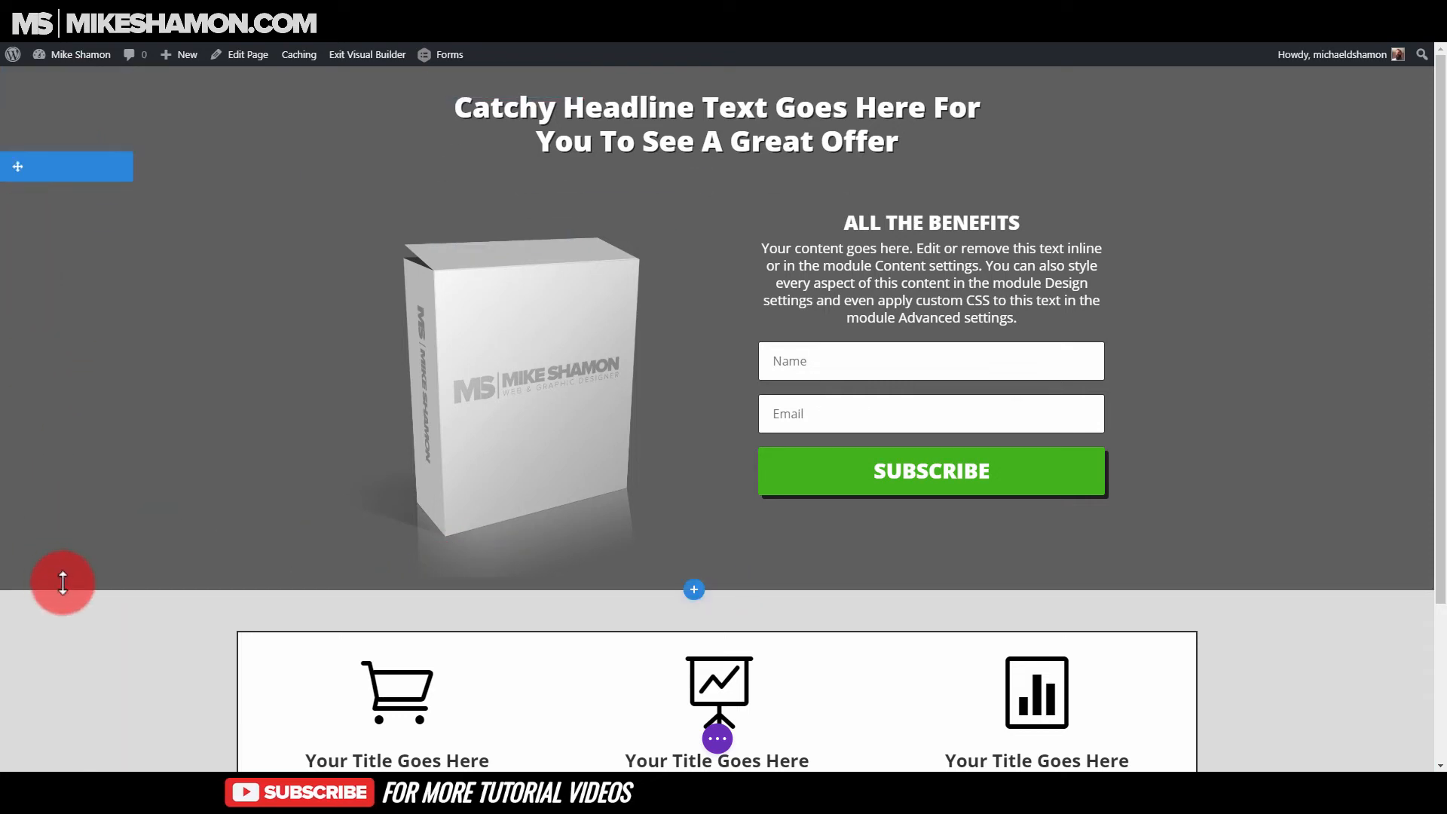
{"action": "left_click", "coordinate": [36, 607]}
{"action": "left_click", "coordinate": [64, 235]}
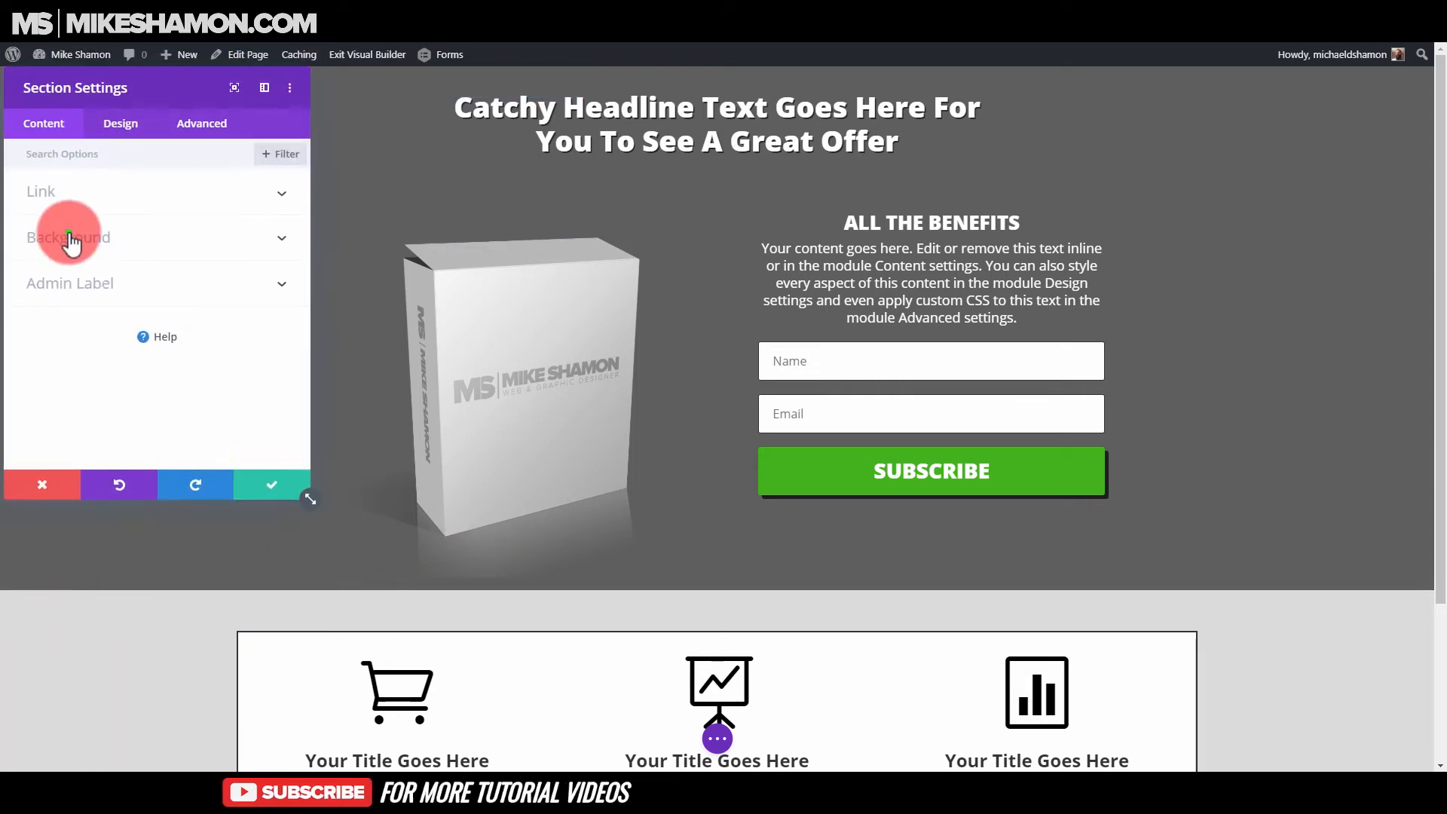
{"action": "left_click_drag", "start_coordinate": [65, 291], "coordinate": [119, 341]}
{"action": "left_click", "coordinate": [83, 267]}
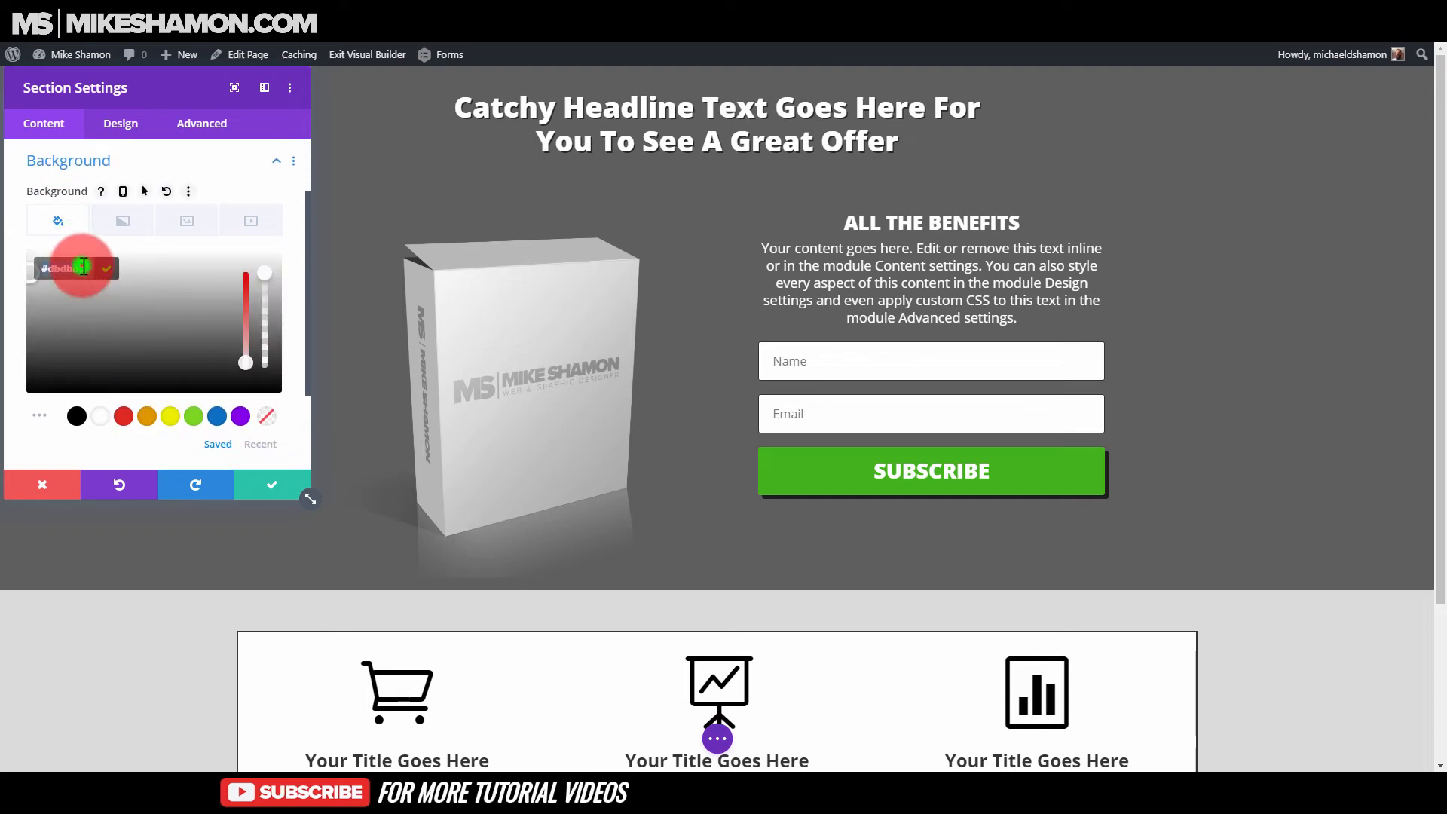
{"action": "left_click", "coordinate": [280, 484]}
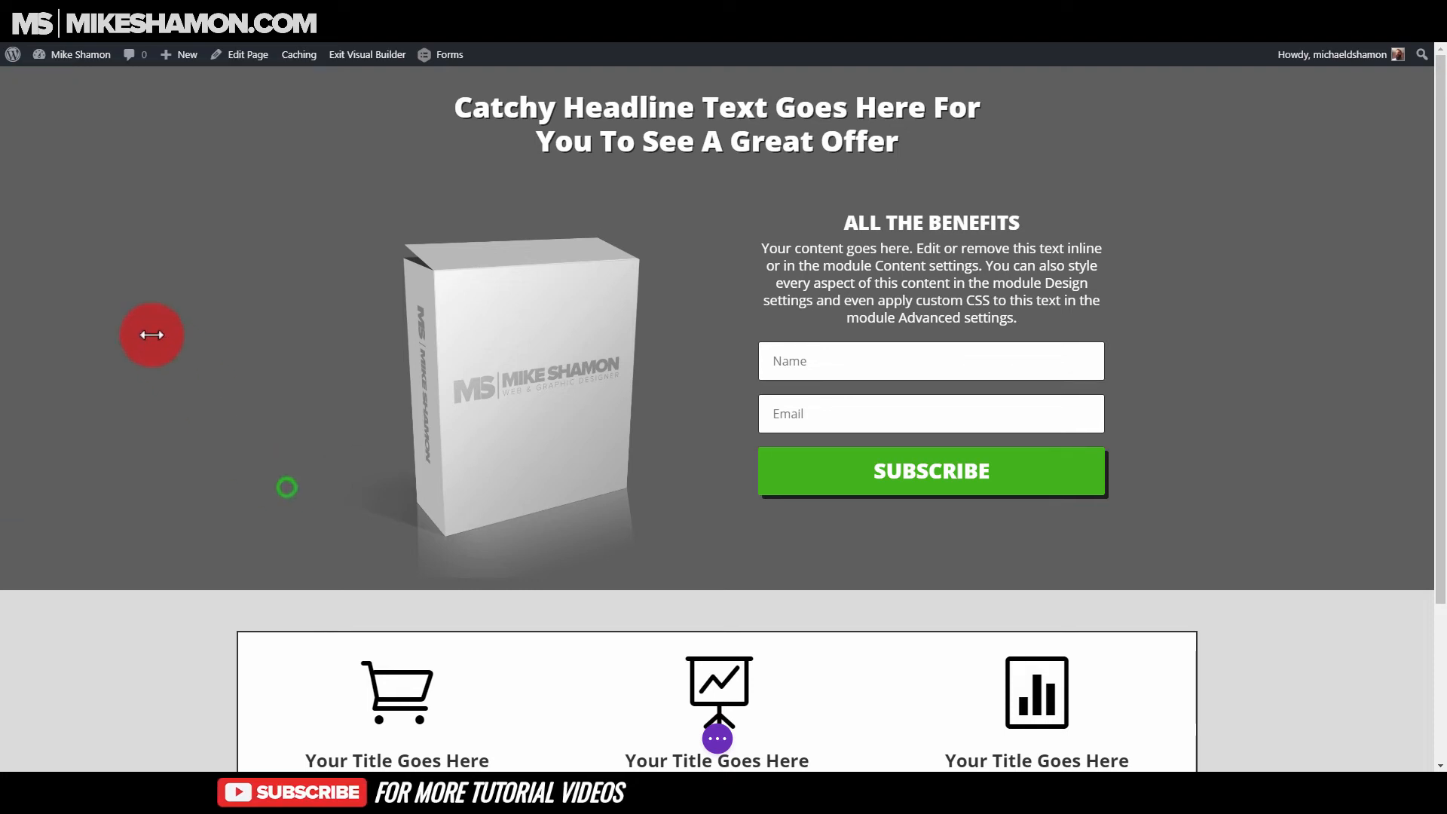
- Add a background gradient to the section holding the product box and the subscribe form
{"action": "left_click", "coordinate": [39, 168]}
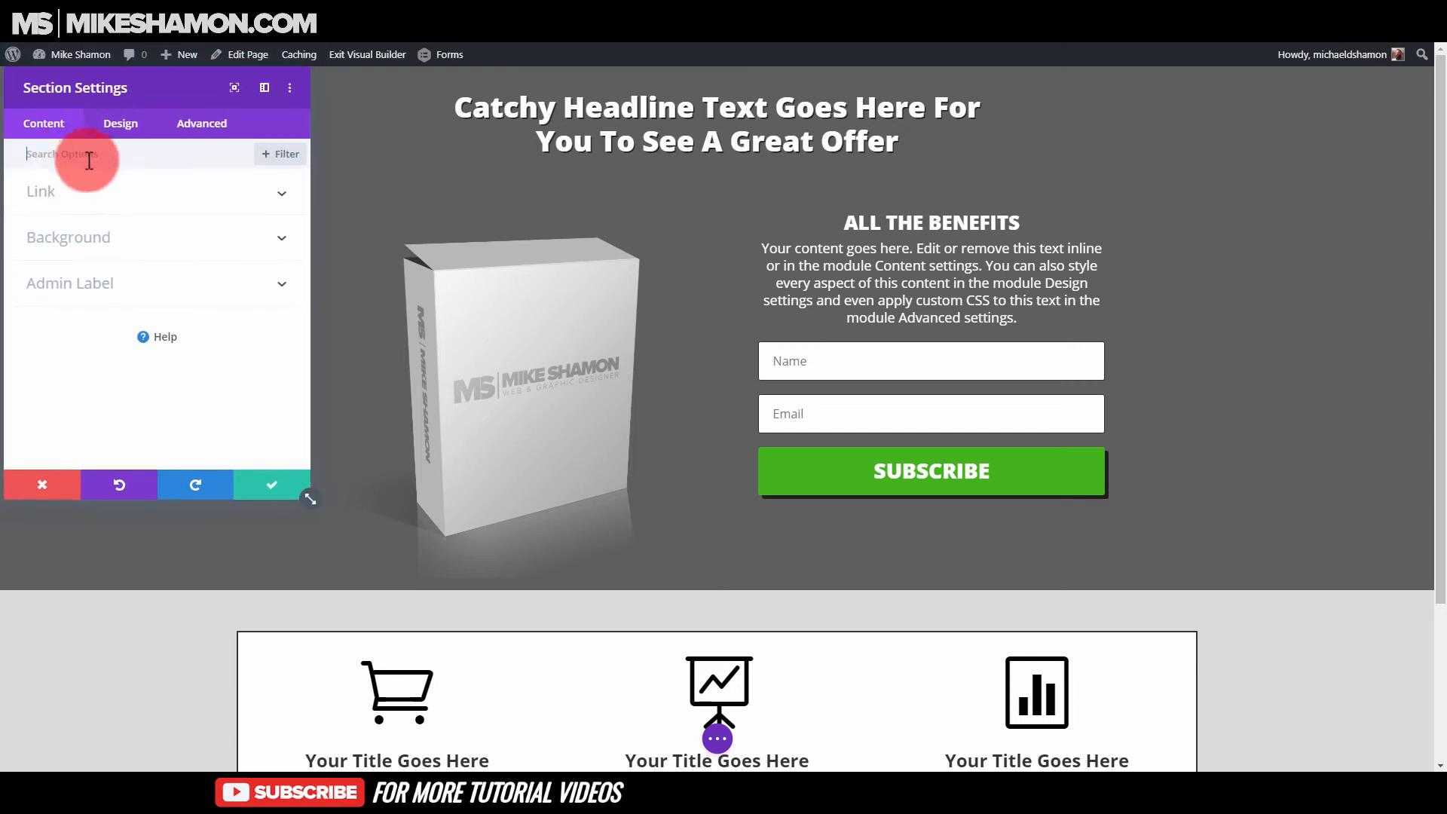
{"action": "left_click", "coordinate": [145, 253]}
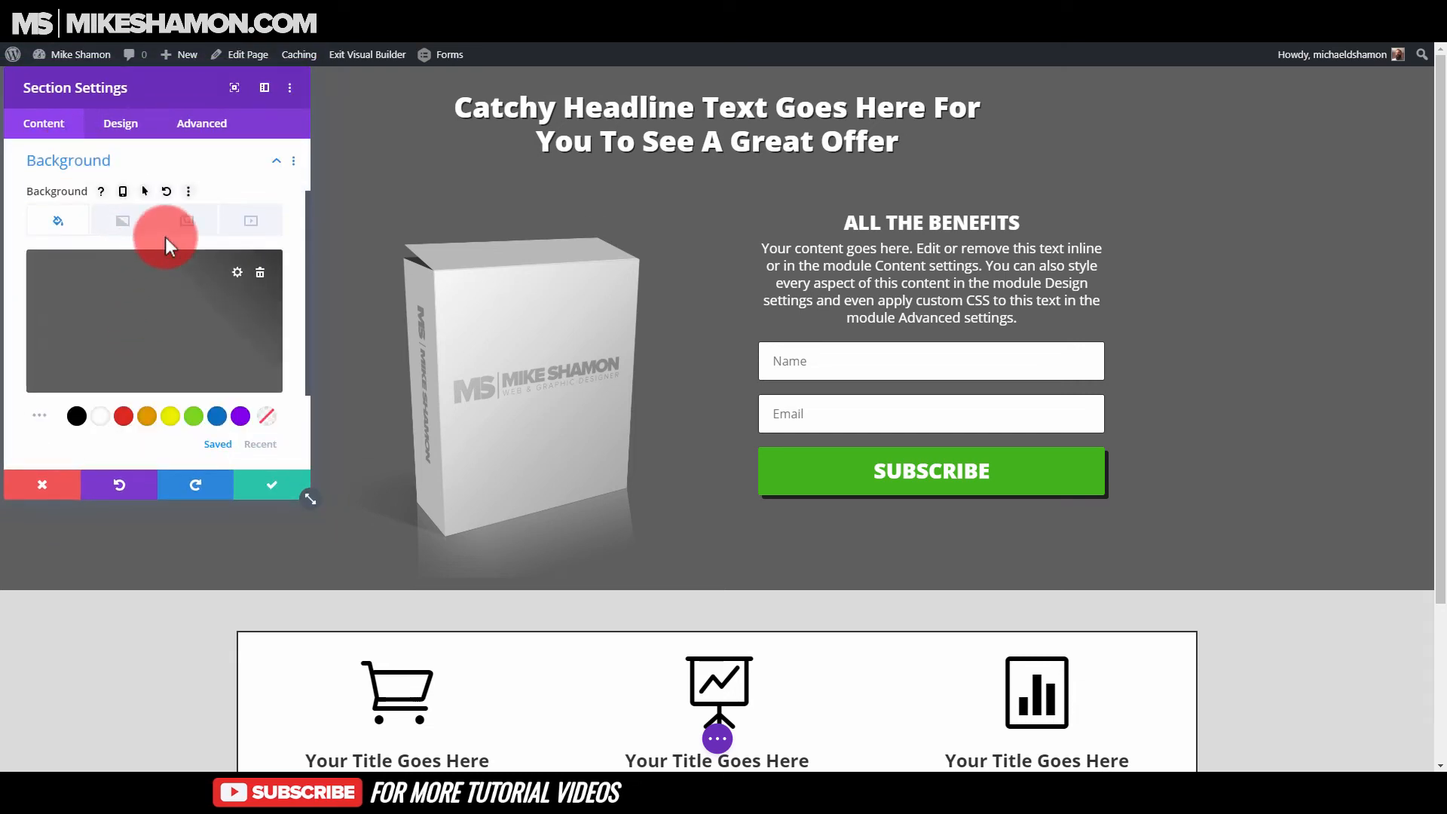
{"action": "left_click", "coordinate": [124, 221]}
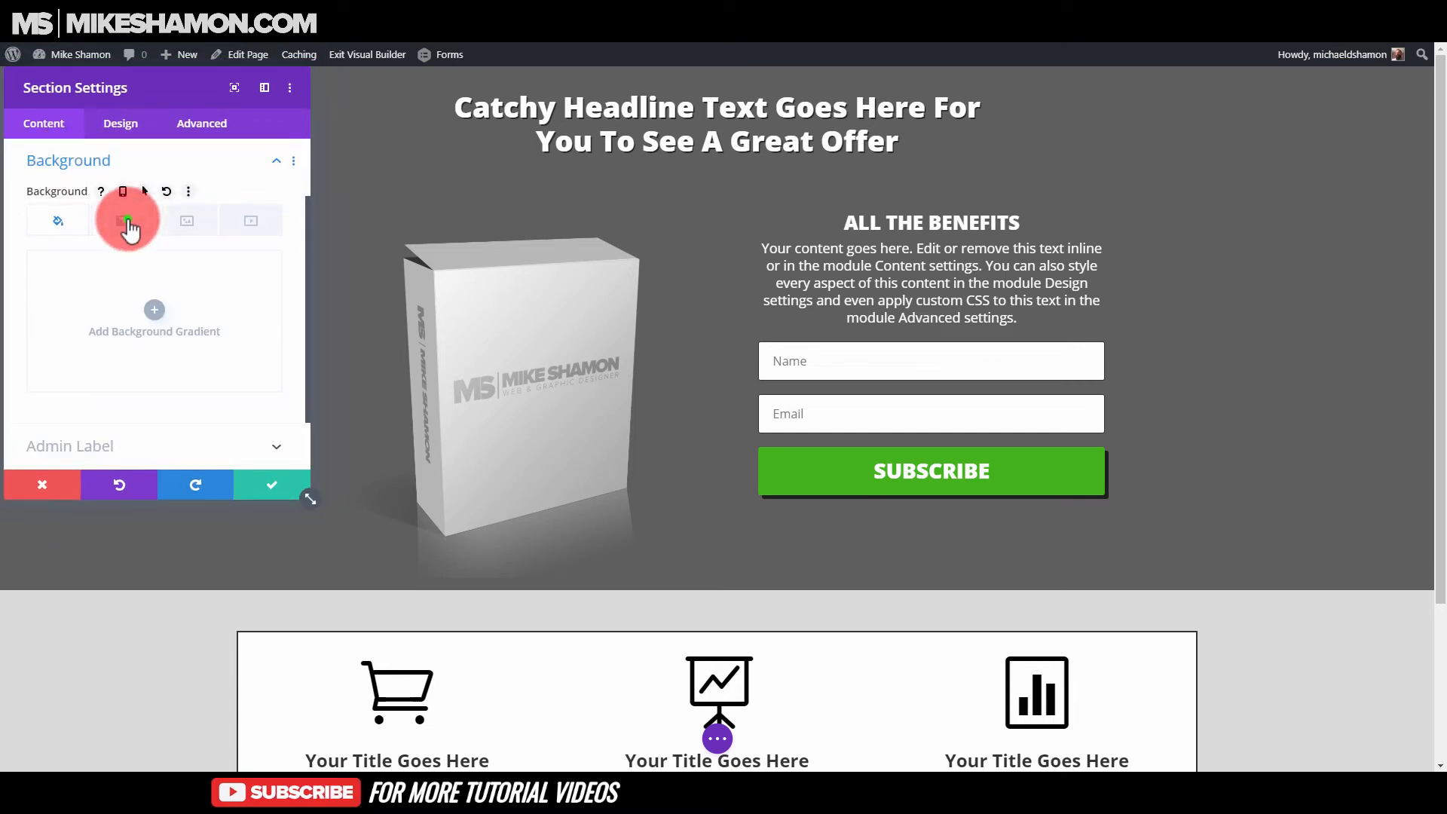
{"action": "left_click", "coordinate": [151, 317]}
- Set the second color of the section's background gradient to dark teal #15696d
{"action": "left_click", "coordinate": [179, 420]}
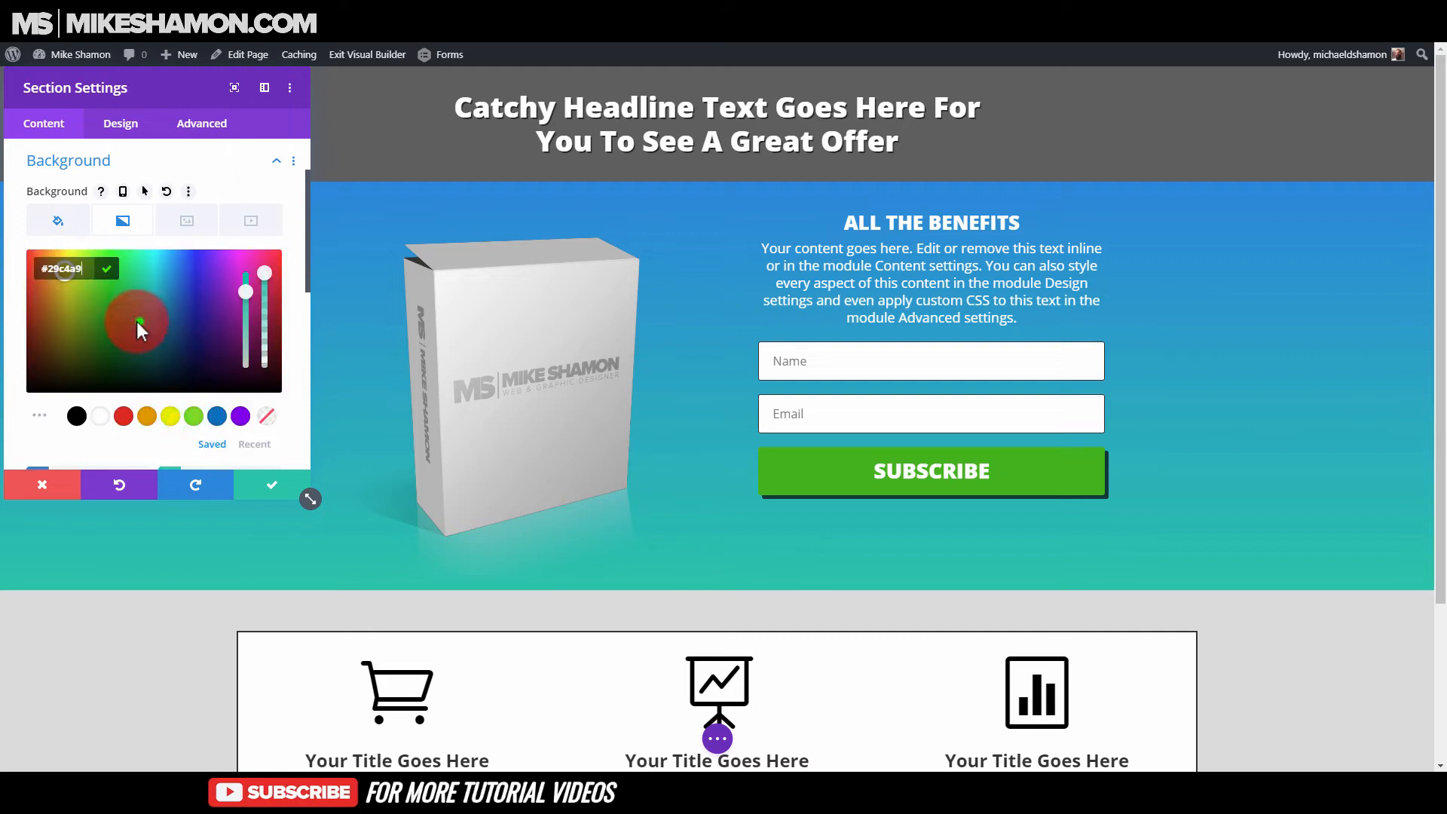
{"action": "left_click", "coordinate": [141, 324]}
{"action": "left_click", "coordinate": [159, 333]}
{"action": "scroll", "coordinate": [184, 436], "scroll_direction": "down", "scroll_amount": 1}
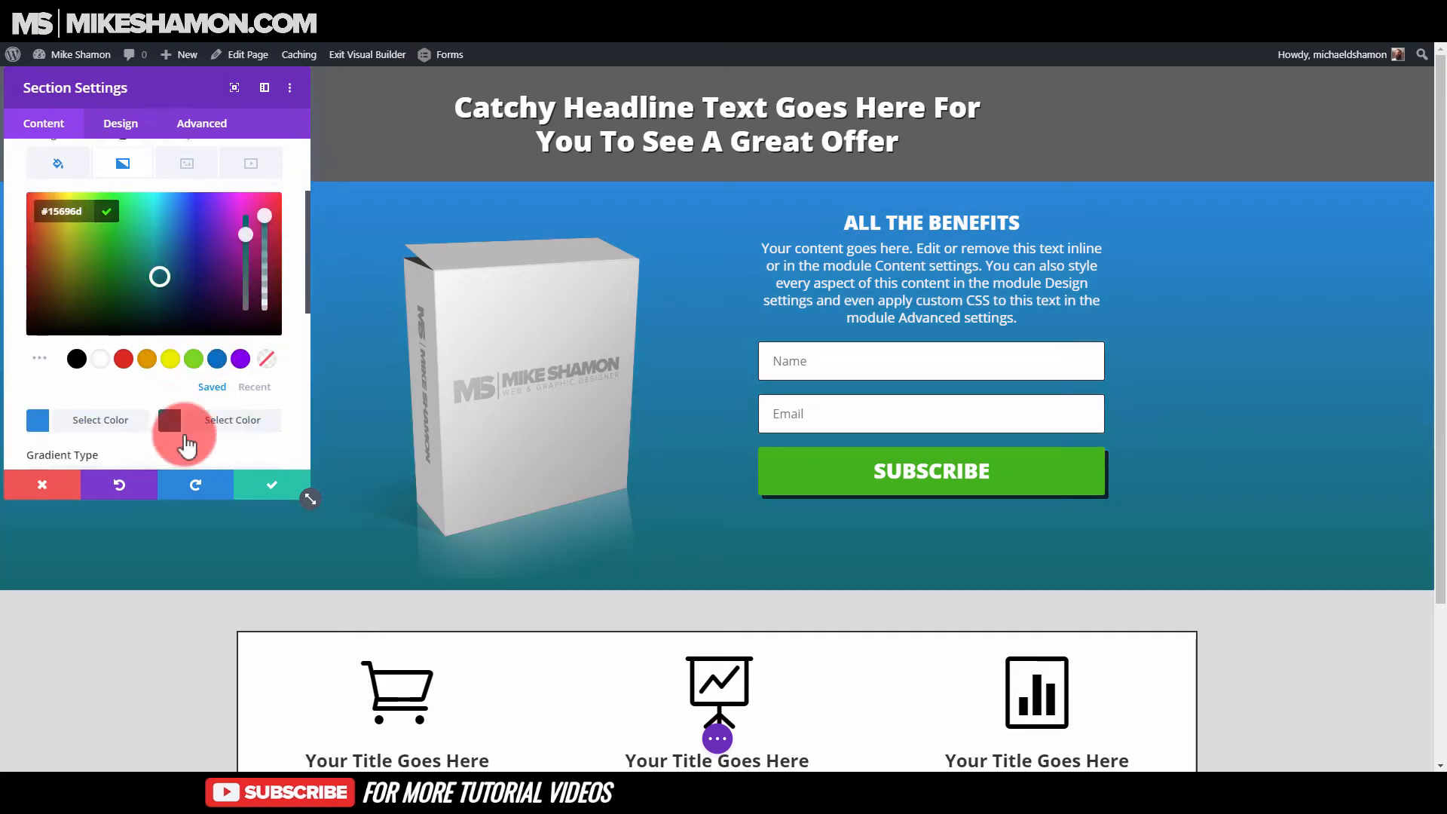
{"action": "scroll", "coordinate": [186, 444], "scroll_direction": "down", "scroll_amount": 1}
{"action": "left_click", "coordinate": [169, 349]}
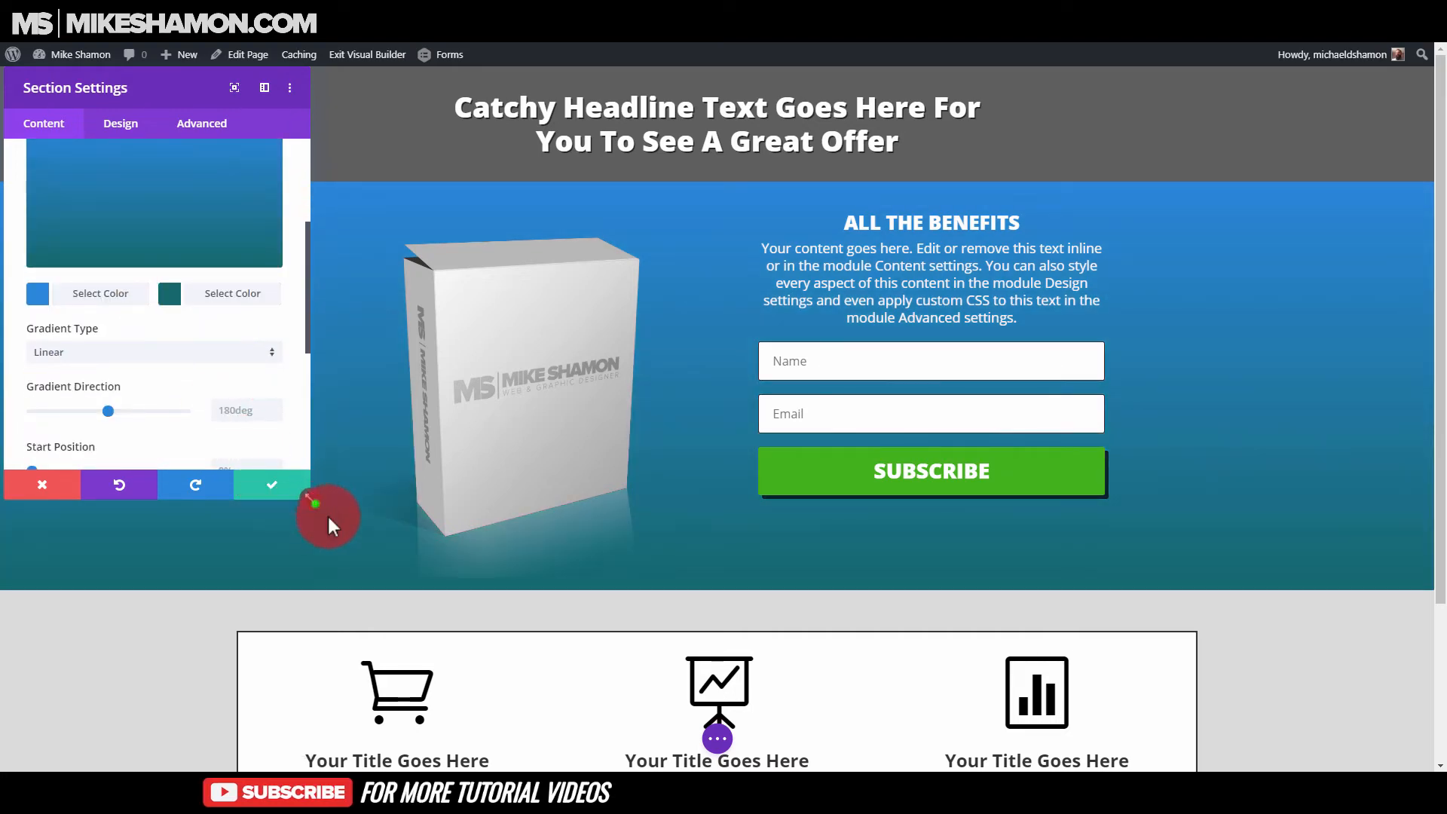
- Set the gradient's second color to the copied light gray #dbdbdb and save the section settings
{"action": "left_click_drag", "start_coordinate": [329, 517], "coordinate": [362, 535]}
{"action": "scroll", "coordinate": [236, 247], "scroll_direction": "up", "scroll_amount": 3}
{"action": "left_click", "coordinate": [91, 381]}
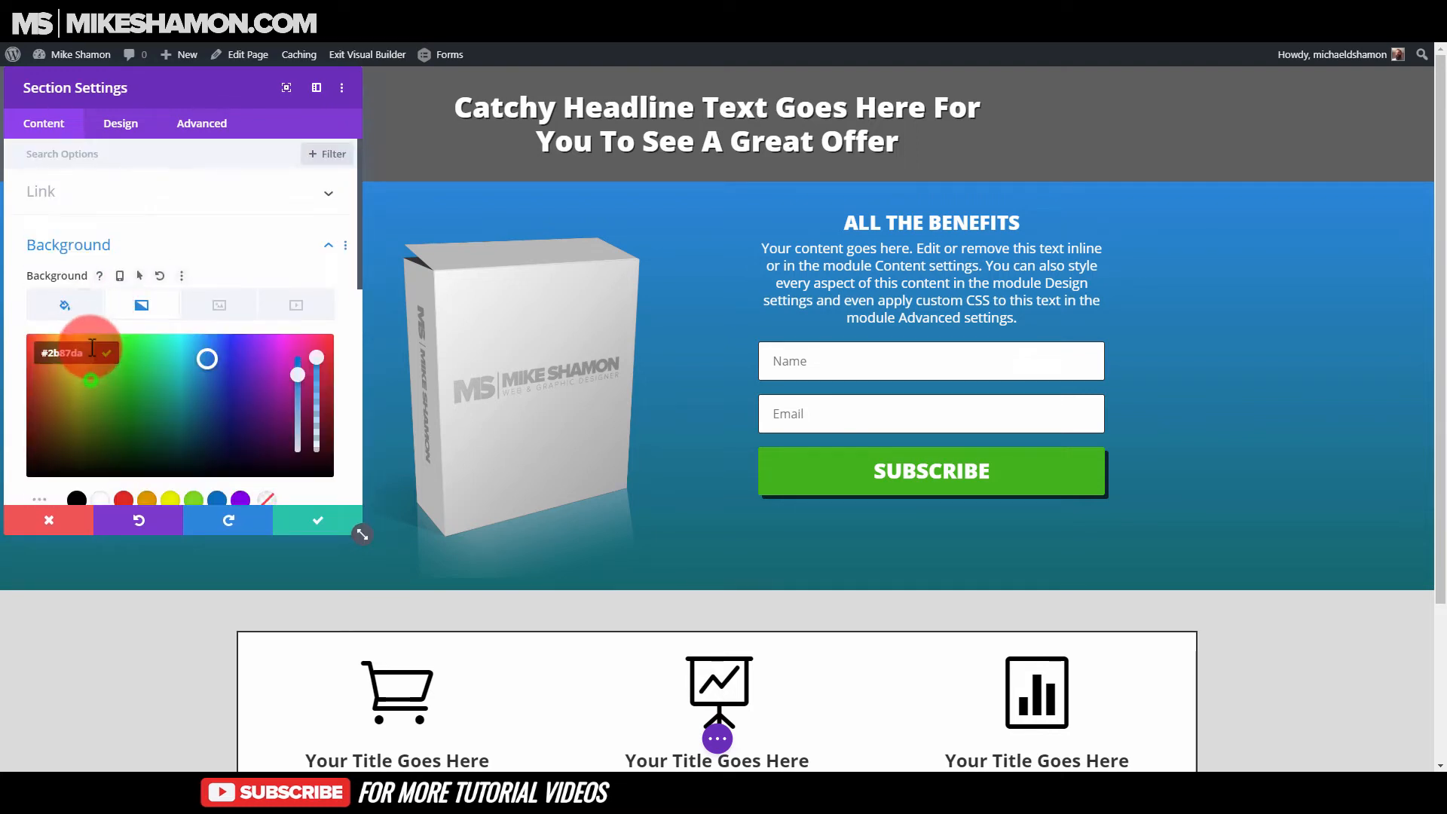
{"action": "scroll", "coordinate": [215, 407], "scroll_direction": "down", "scroll_amount": 2}
{"action": "left_click", "coordinate": [198, 426]}
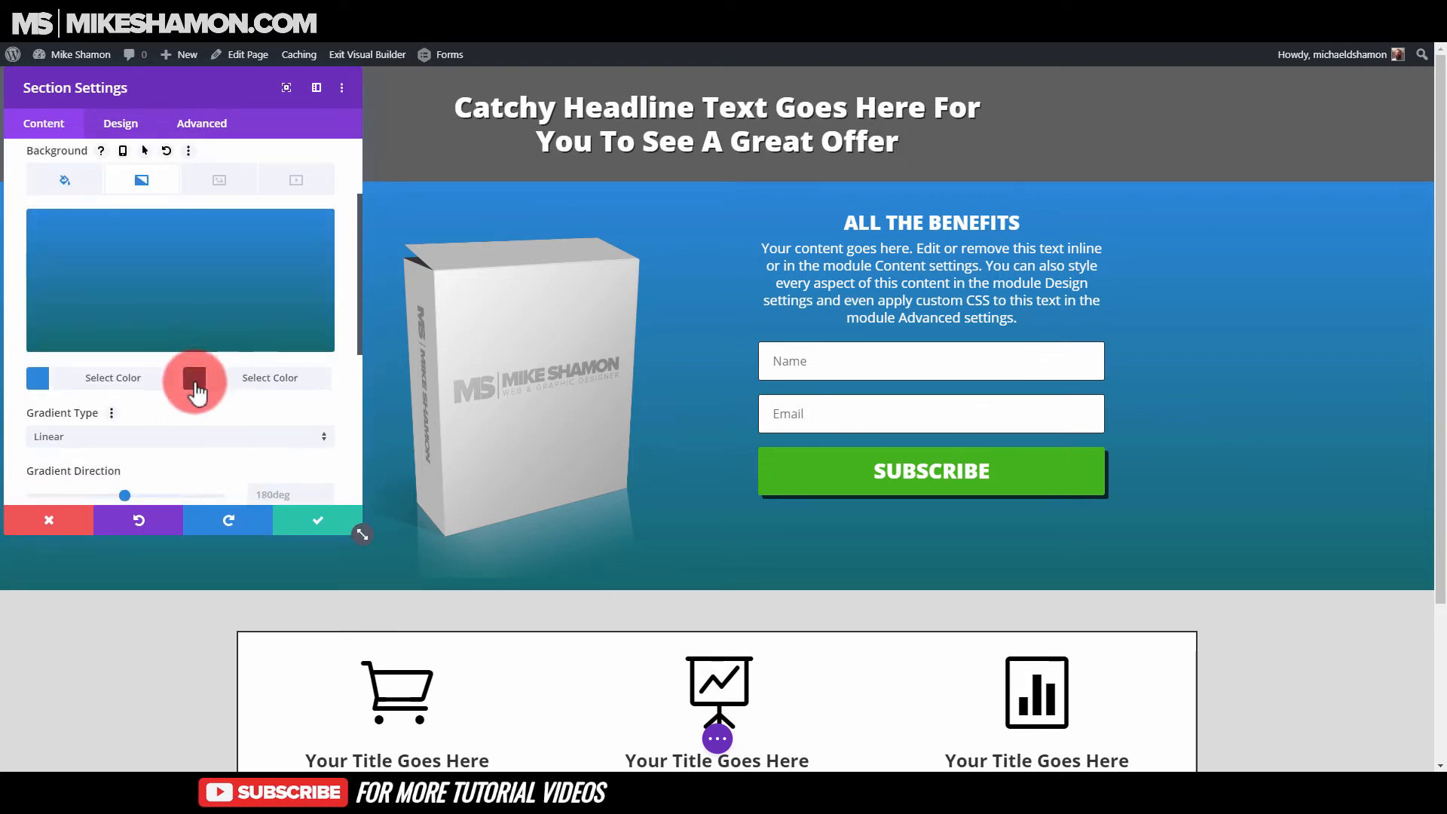
{"action": "left_click", "coordinate": [194, 381]}
{"action": "left_click", "coordinate": [83, 229]}
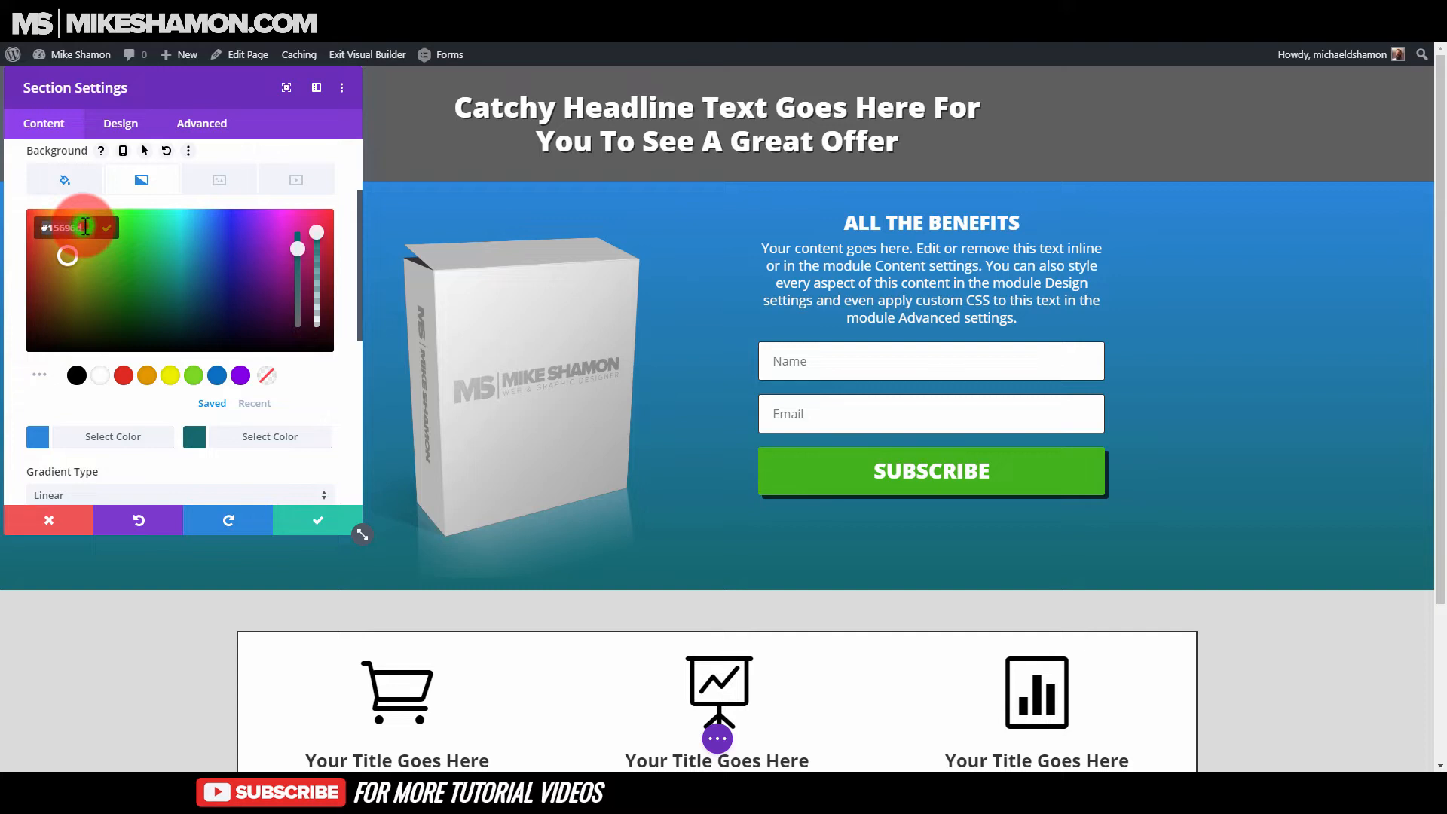
{"action": "type", "text": "#dbdbdb"}
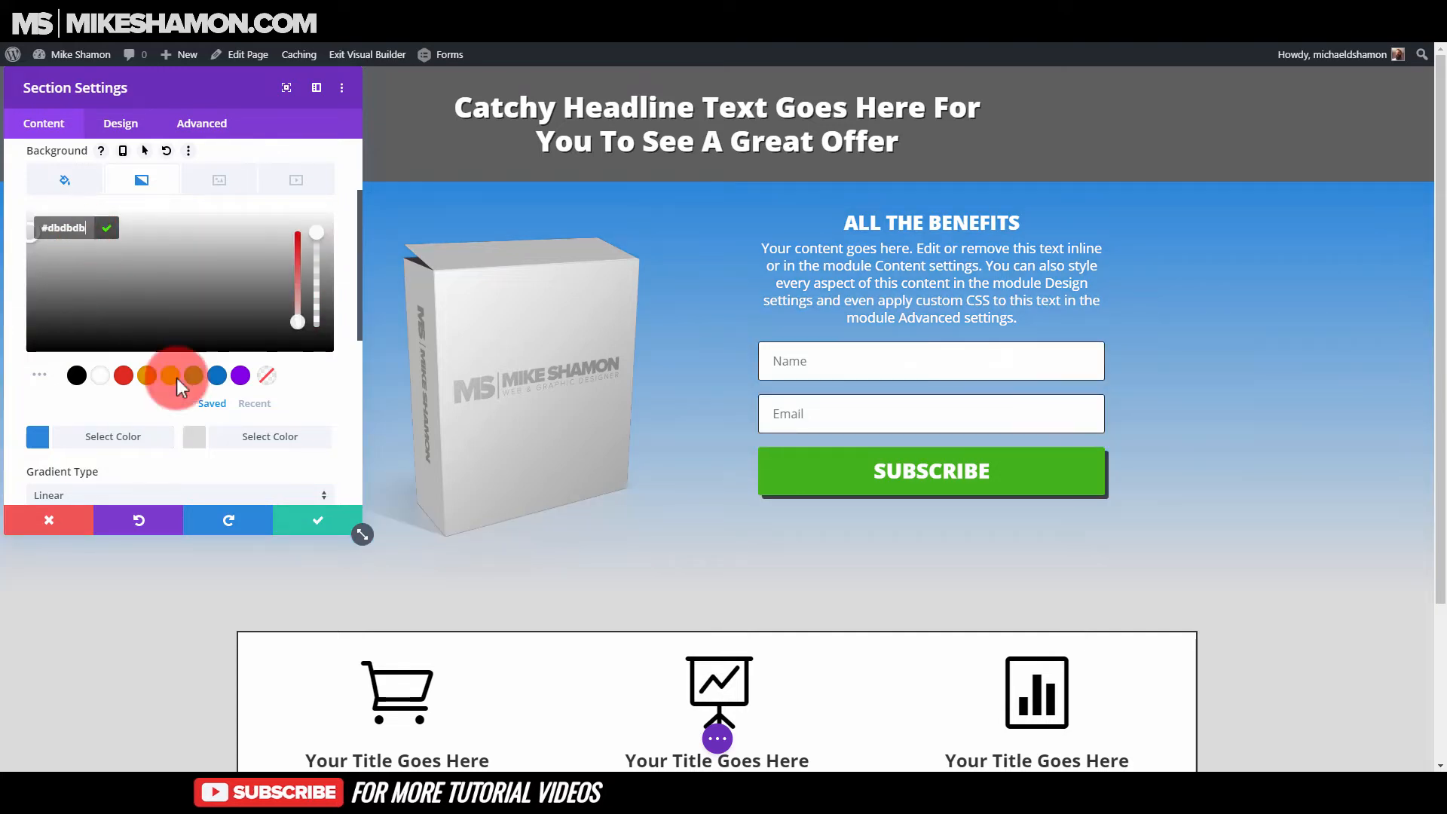
{"action": "left_click", "coordinate": [43, 437]}
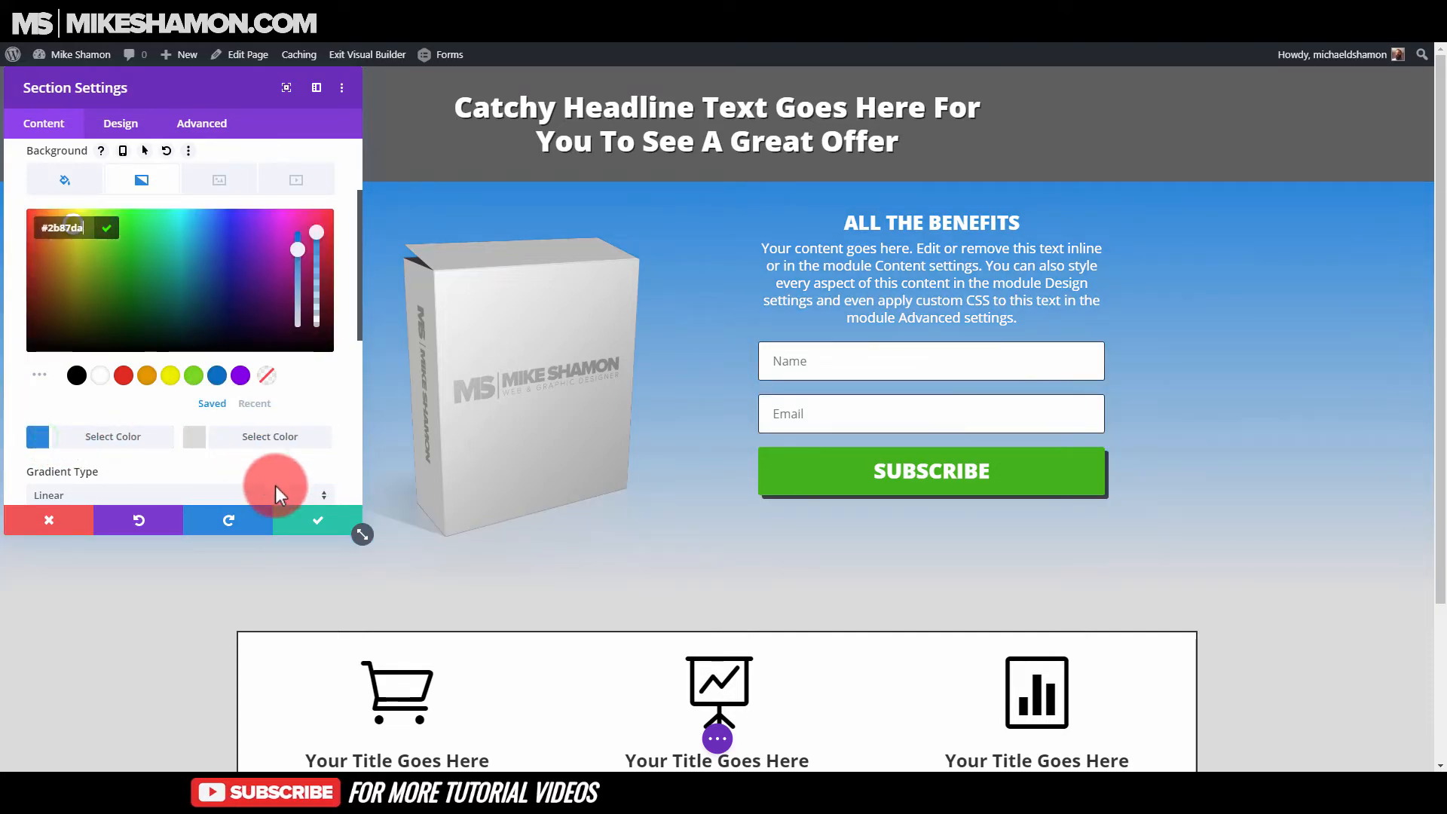
{"action": "left_click", "coordinate": [292, 520]}
- Copy the hex code of the headline section's background color and close its settings
{"action": "left_click", "coordinate": [174, 114]}
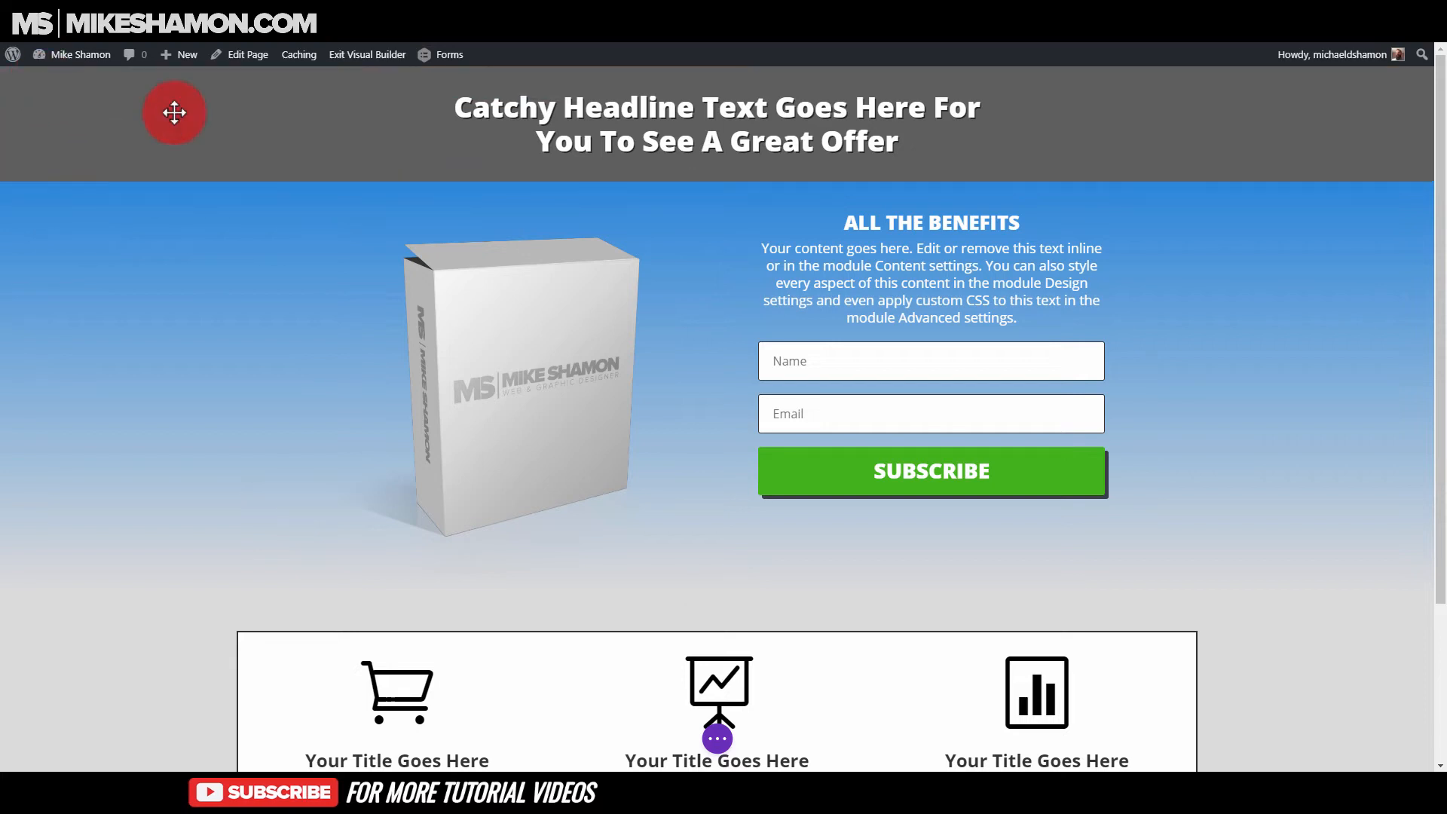
{"action": "left_click", "coordinate": [76, 252]}
{"action": "left_click", "coordinate": [73, 268]}
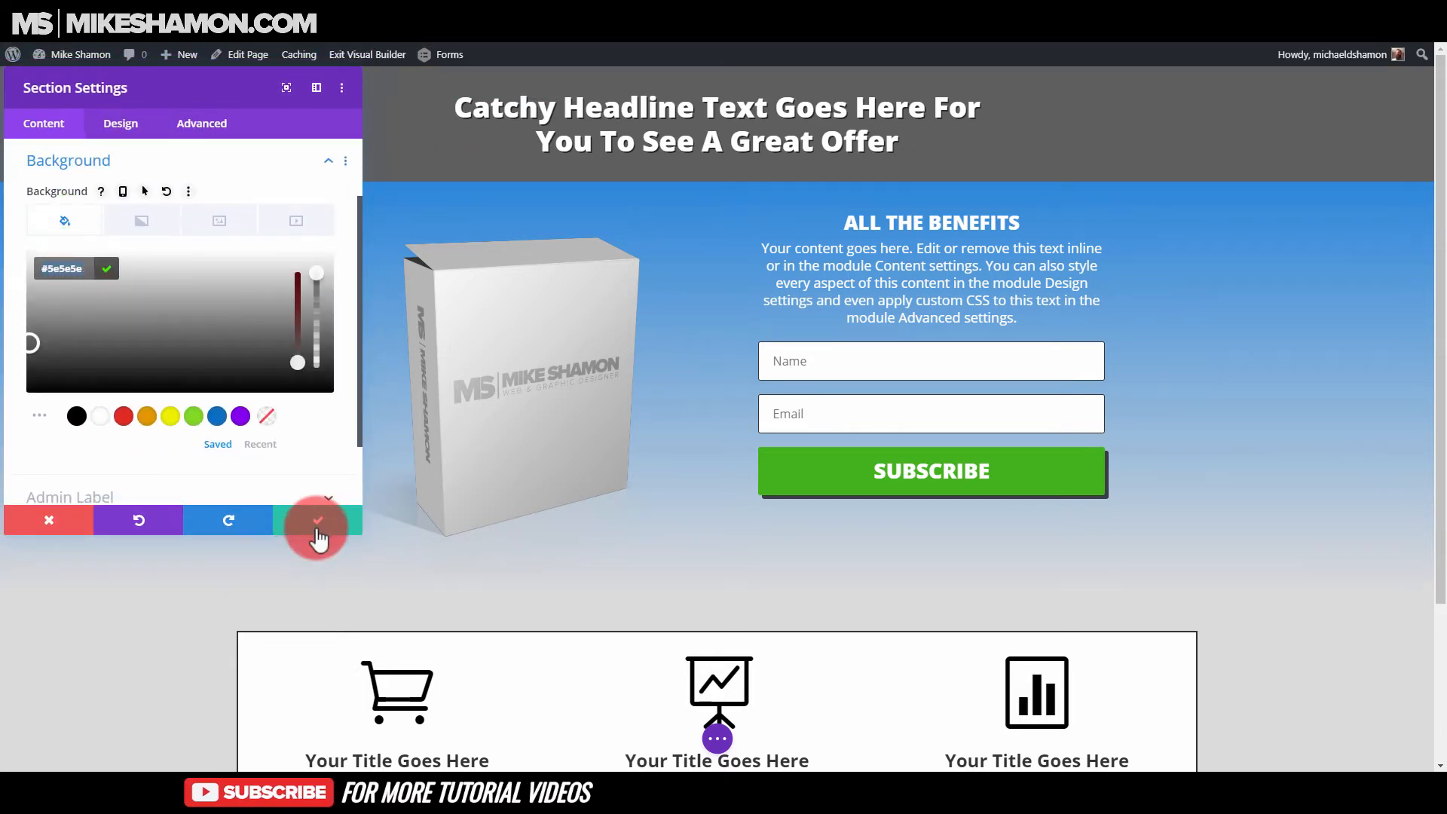
{"action": "left_click", "coordinate": [316, 523]}
- Set the first color of the product section's background gradient to the copied gray #5e5e5e
{"action": "left_click", "coordinate": [38, 163]}
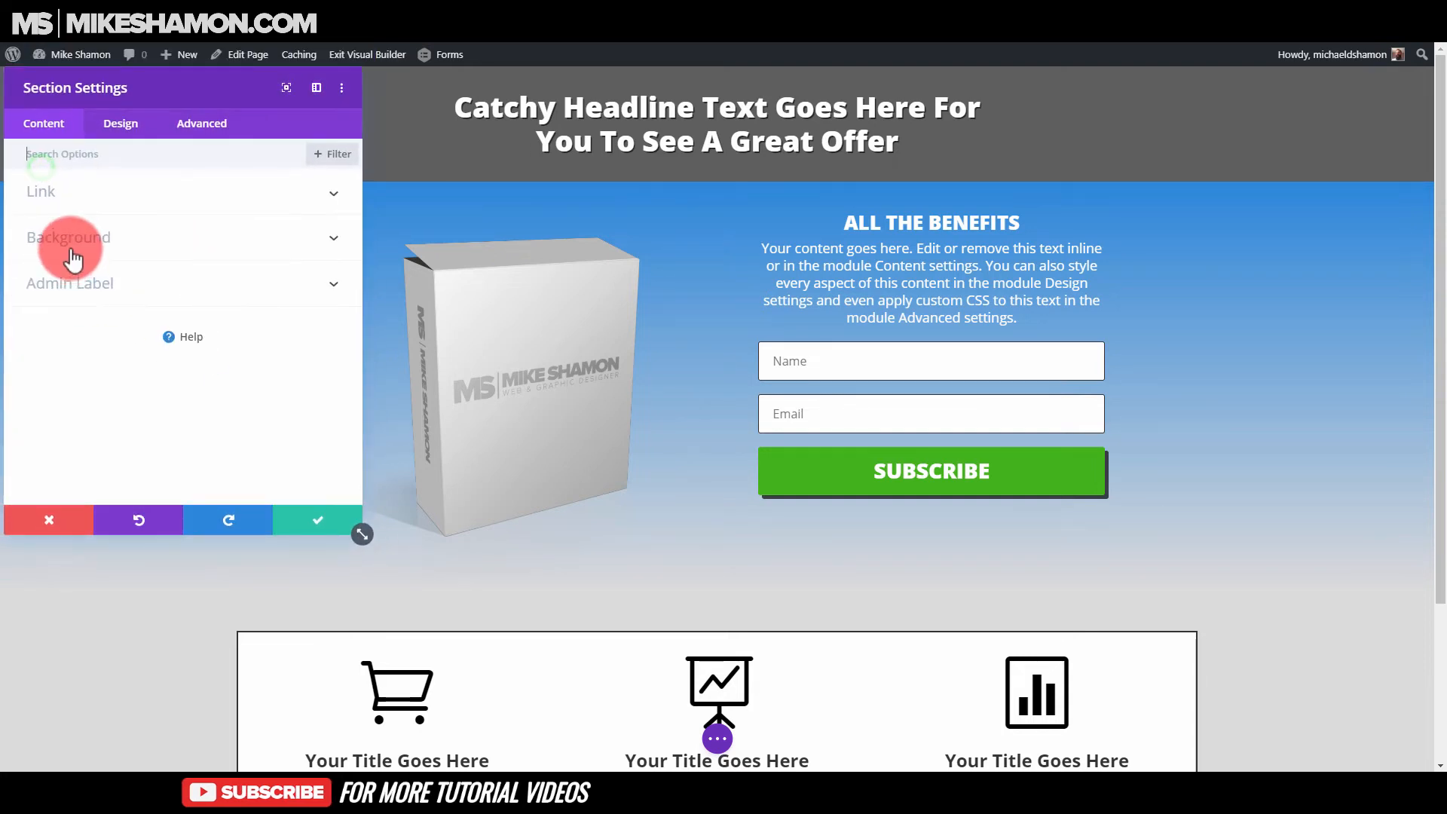
{"action": "left_click", "coordinate": [72, 246]}
{"action": "left_click", "coordinate": [115, 308]}
{"action": "left_click", "coordinate": [90, 269]}
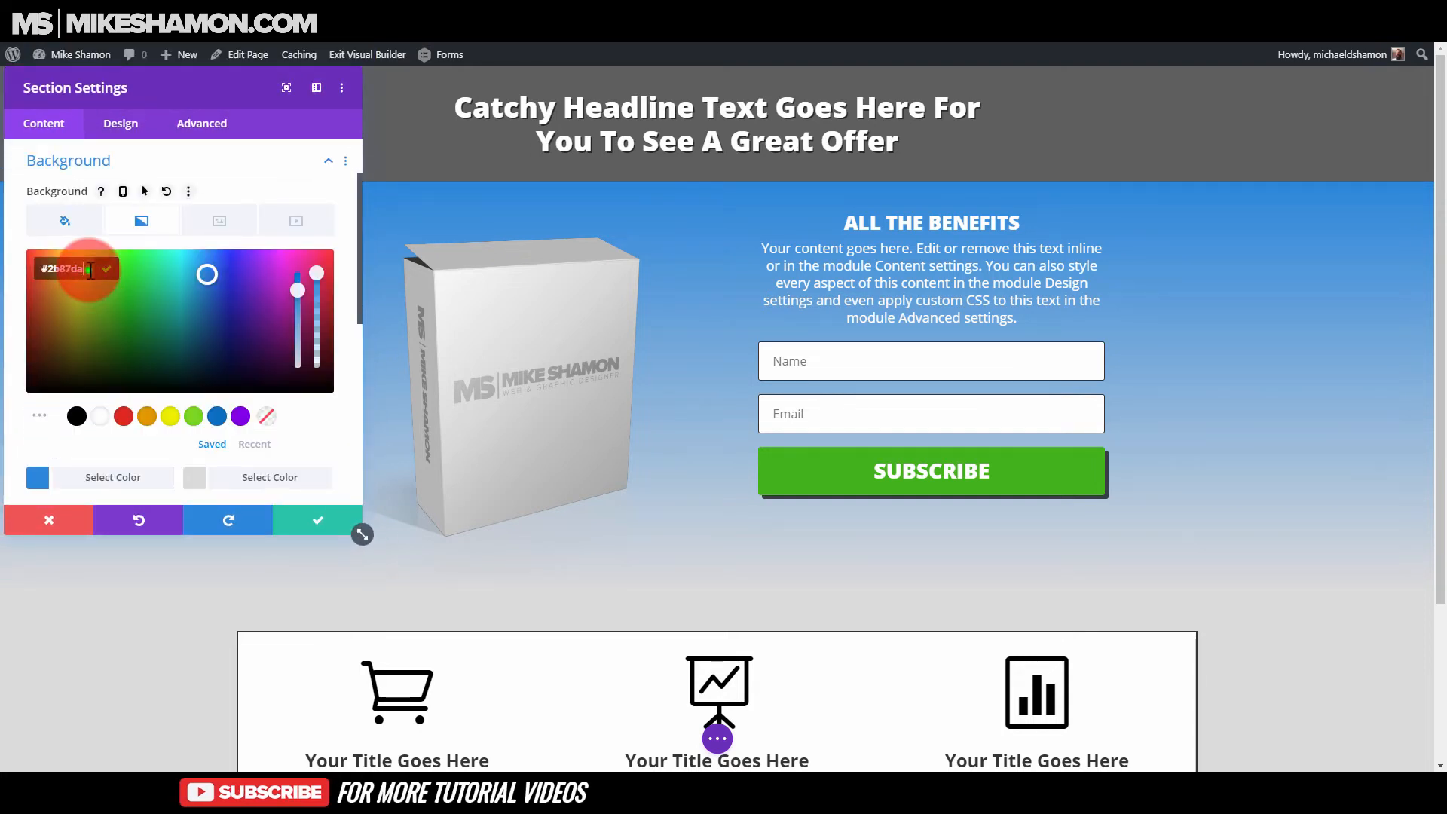
{"action": "left_click", "coordinate": [80, 269]}
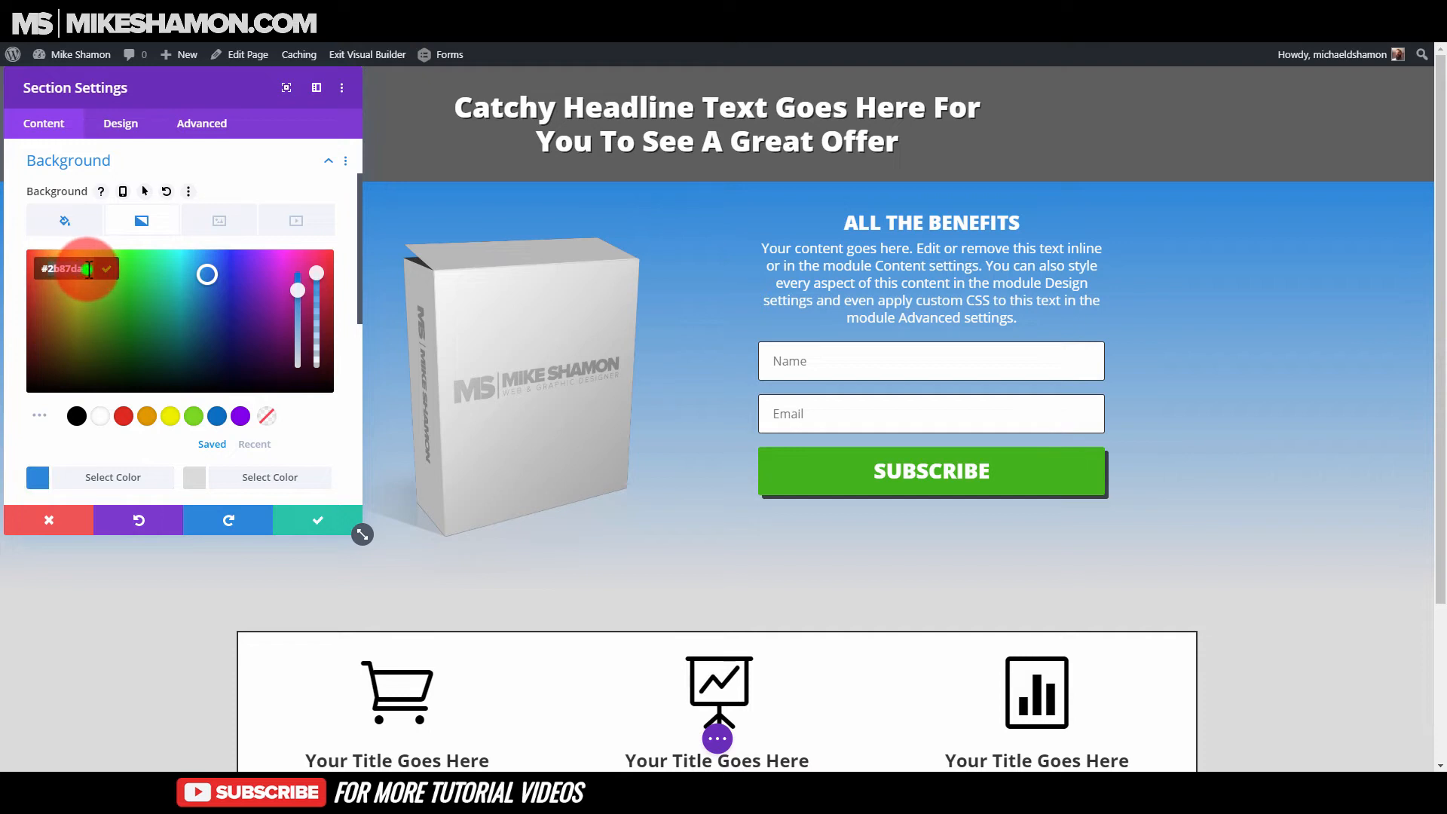
{"action": "type", "text": "#5e5e5e"}
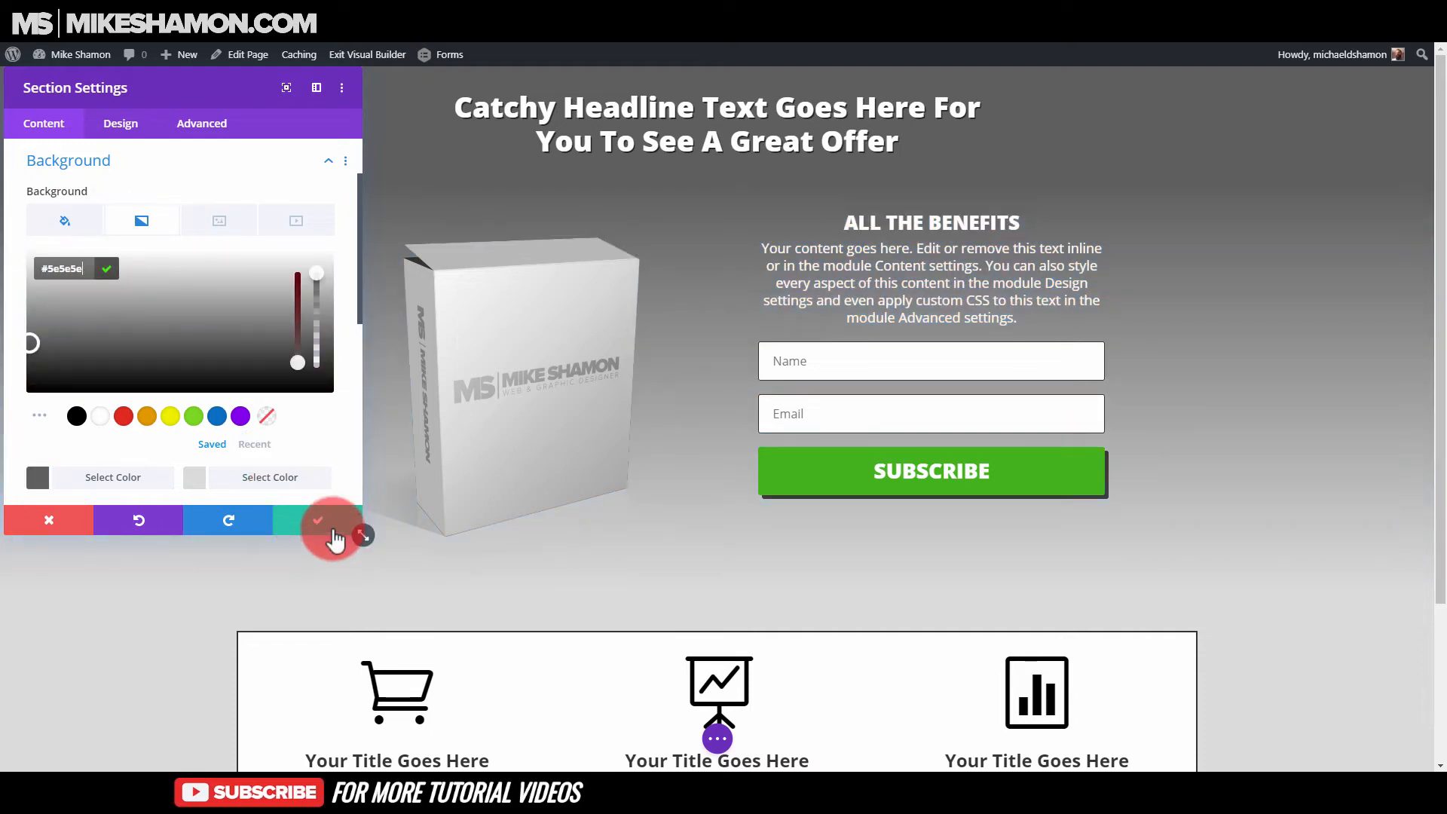
- Try a gradient direction of 176 degrees and restore it to 180 degrees
{"action": "left_click", "coordinate": [139, 348]}
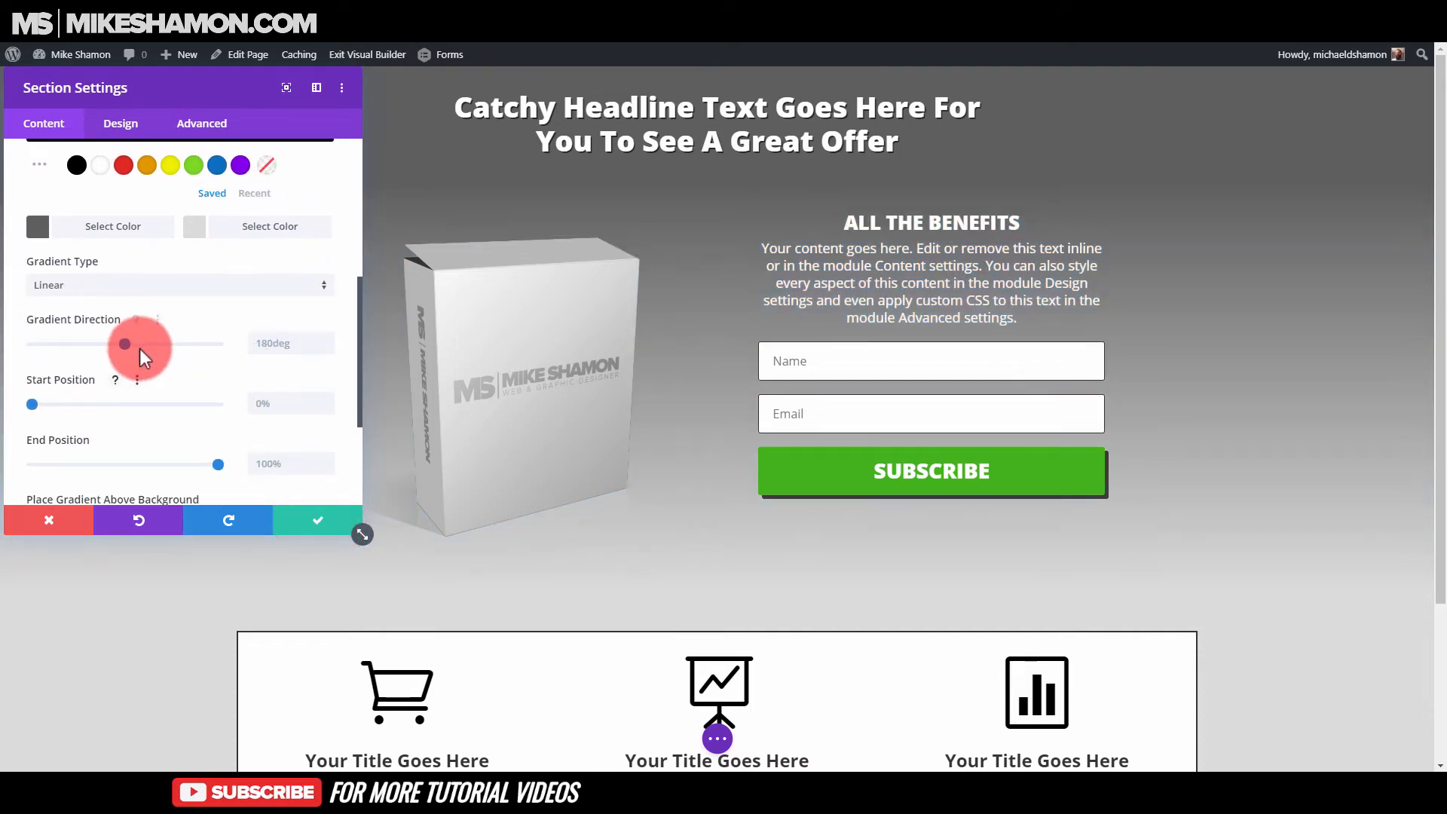
{"action": "left_click", "coordinate": [122, 344]}
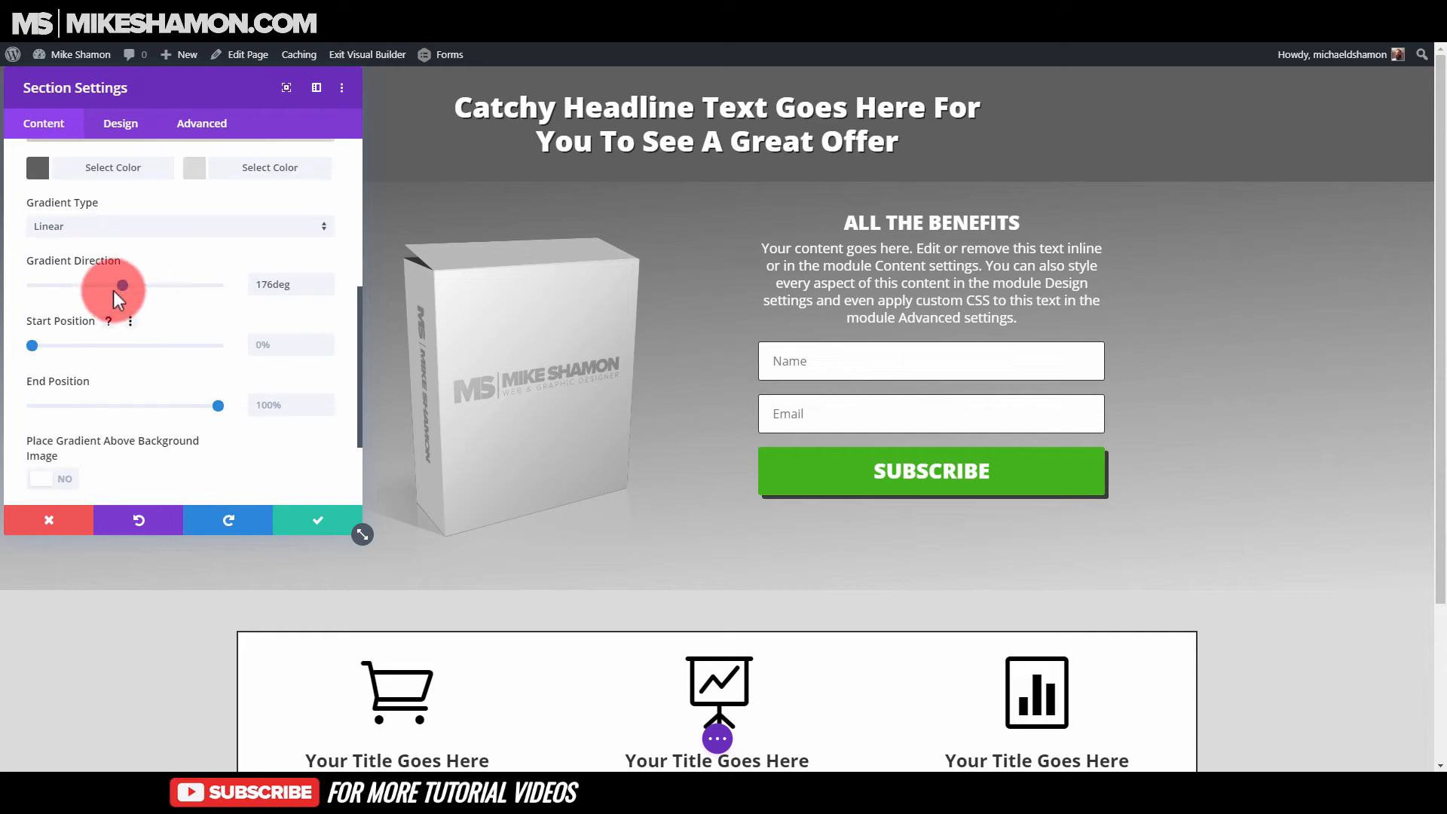
{"action": "left_click", "coordinate": [263, 285]}
{"action": "type", "text": "180"}
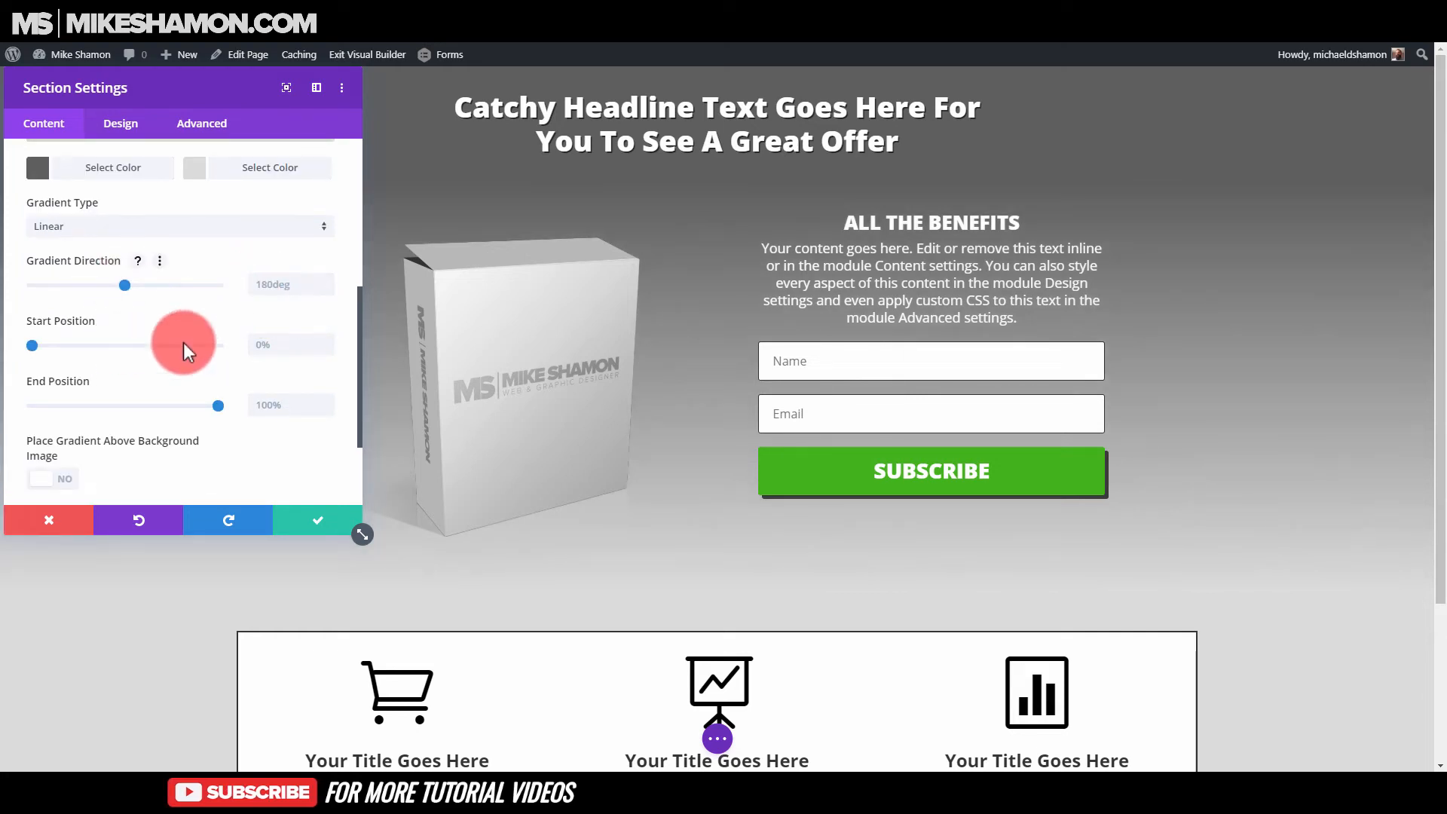
- Set the gradient's start position to 67% and its end position to 56% for a hard color split, and save the section settings
{"action": "left_click_drag", "start_coordinate": [32, 350], "coordinate": [102, 347]}
{"action": "left_click", "coordinate": [219, 406]}
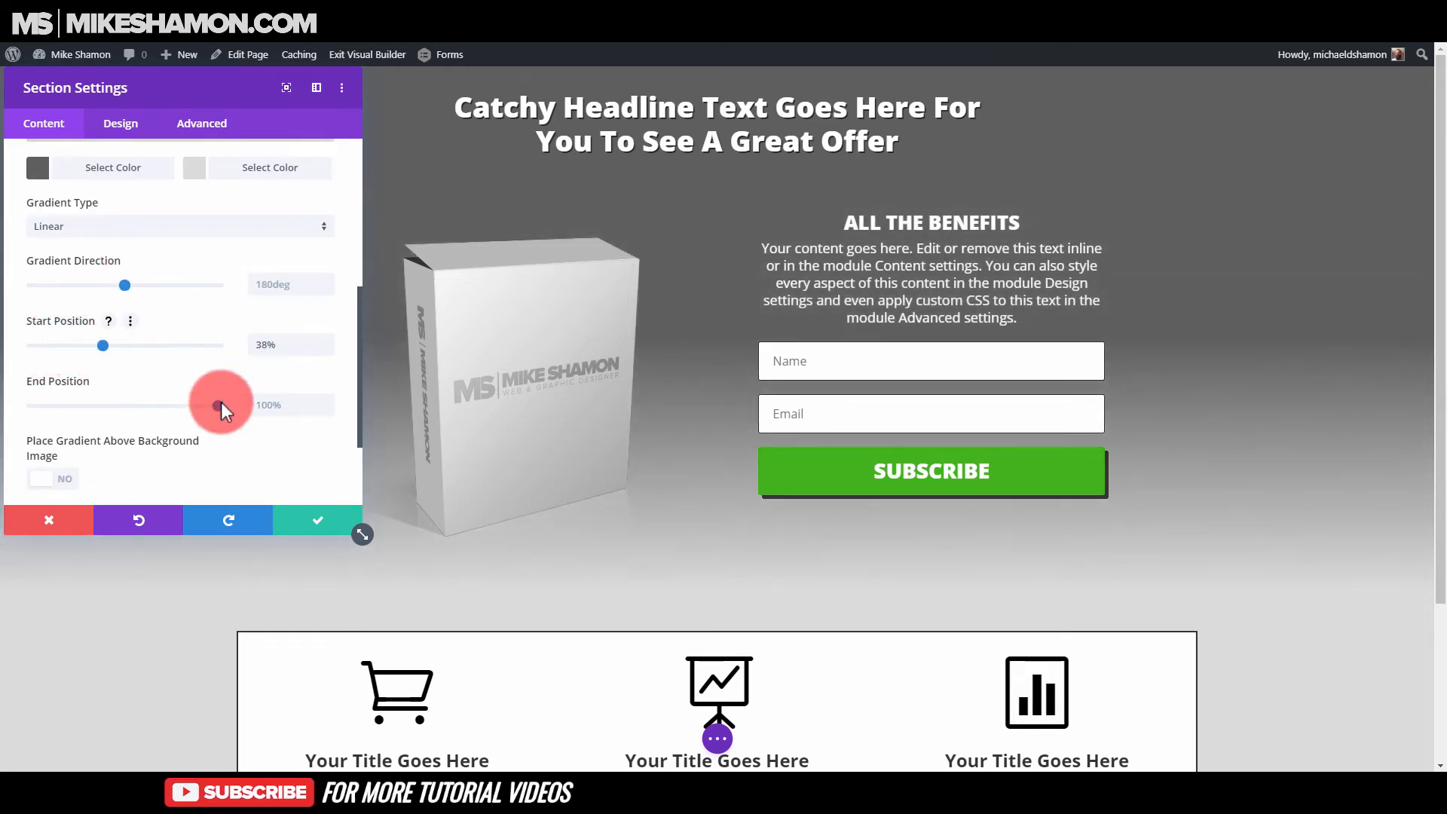
{"action": "left_click_drag", "start_coordinate": [226, 417], "coordinate": [138, 406]}
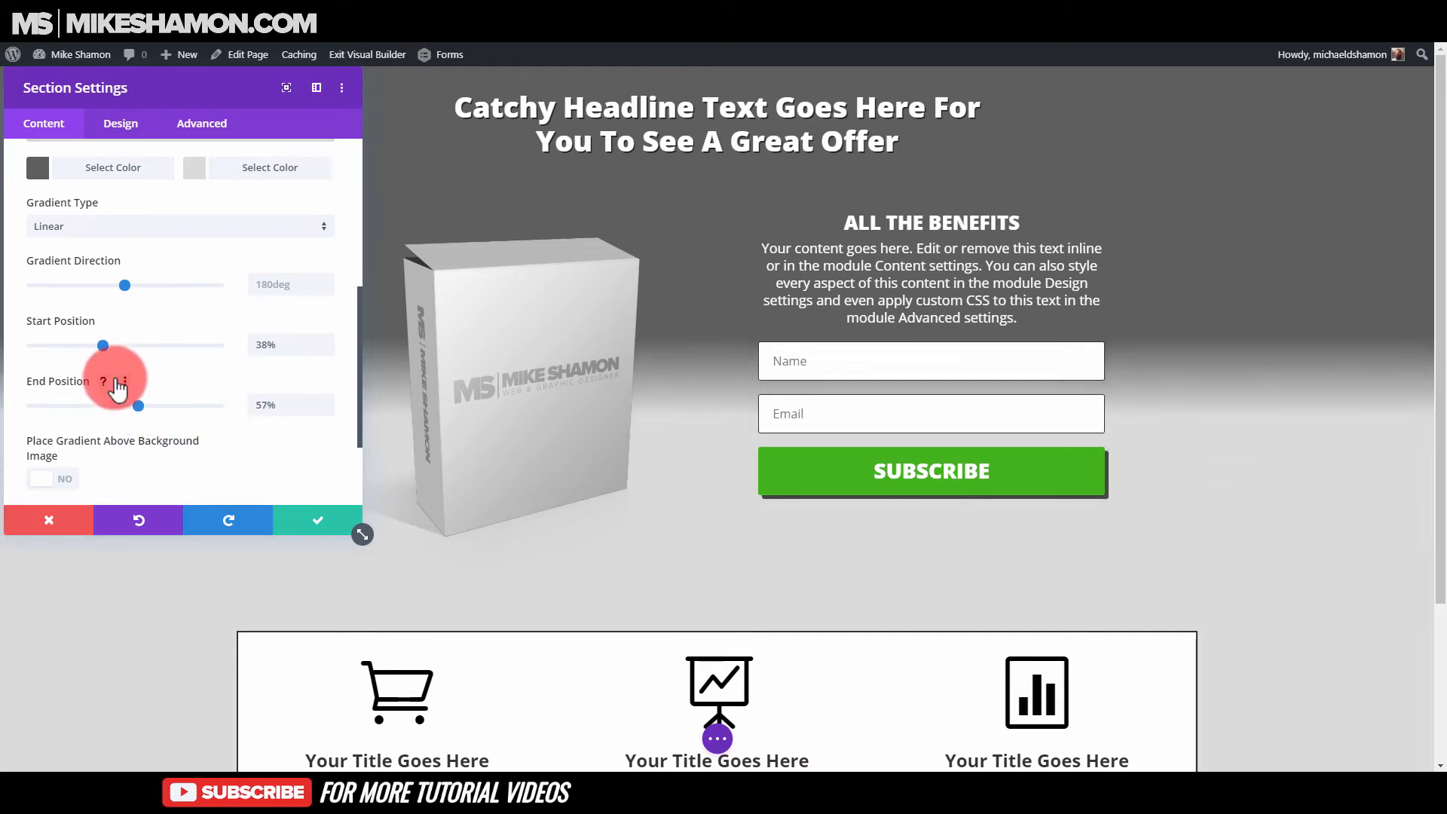
{"action": "left_click_drag", "start_coordinate": [104, 347], "coordinate": [127, 345]}
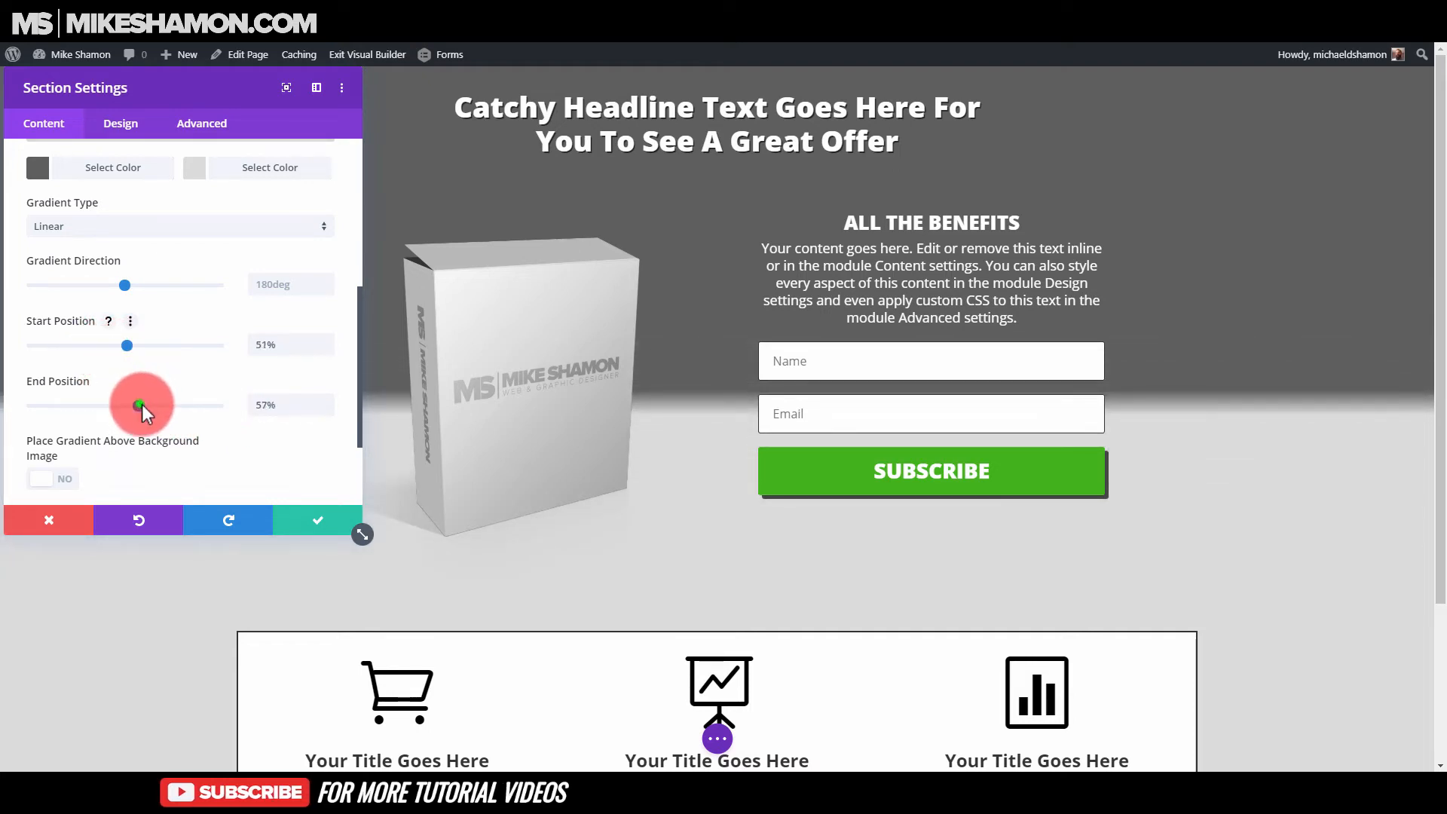
{"action": "left_click_drag", "start_coordinate": [139, 407], "coordinate": [160, 407]}
{"action": "left_click_drag", "start_coordinate": [128, 345], "coordinate": [158, 347]}
{"action": "left_click_drag", "start_coordinate": [161, 406], "coordinate": [158, 407]}
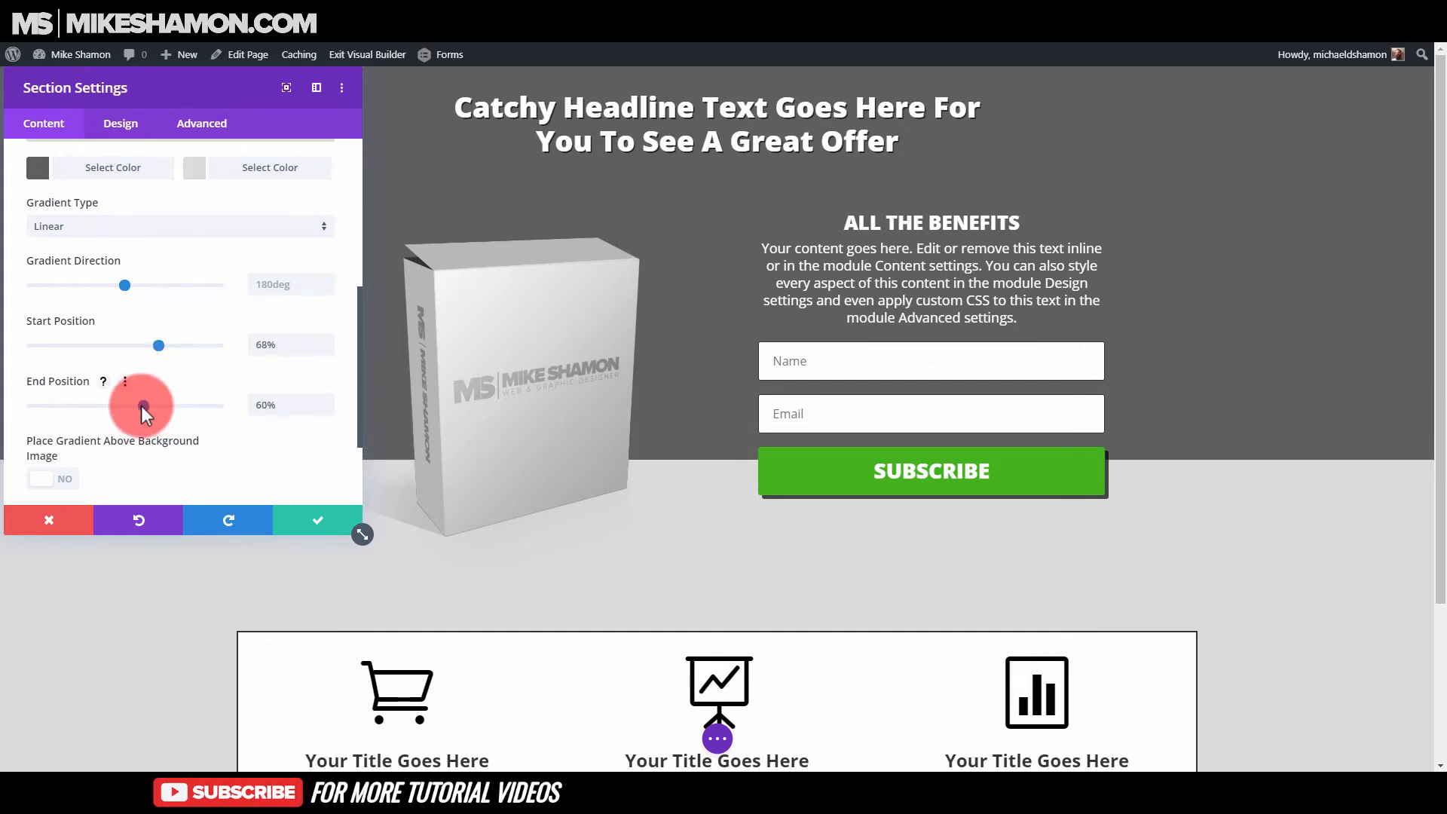
{"action": "mouse_move", "coordinate": [158, 346]}
{"action": "left_mouse_down"}
{"action": "mouse_move", "coordinate": [136, 346]}
{"action": "mouse_move", "coordinate": [158, 348]}
{"action": "left_mouse_up"}
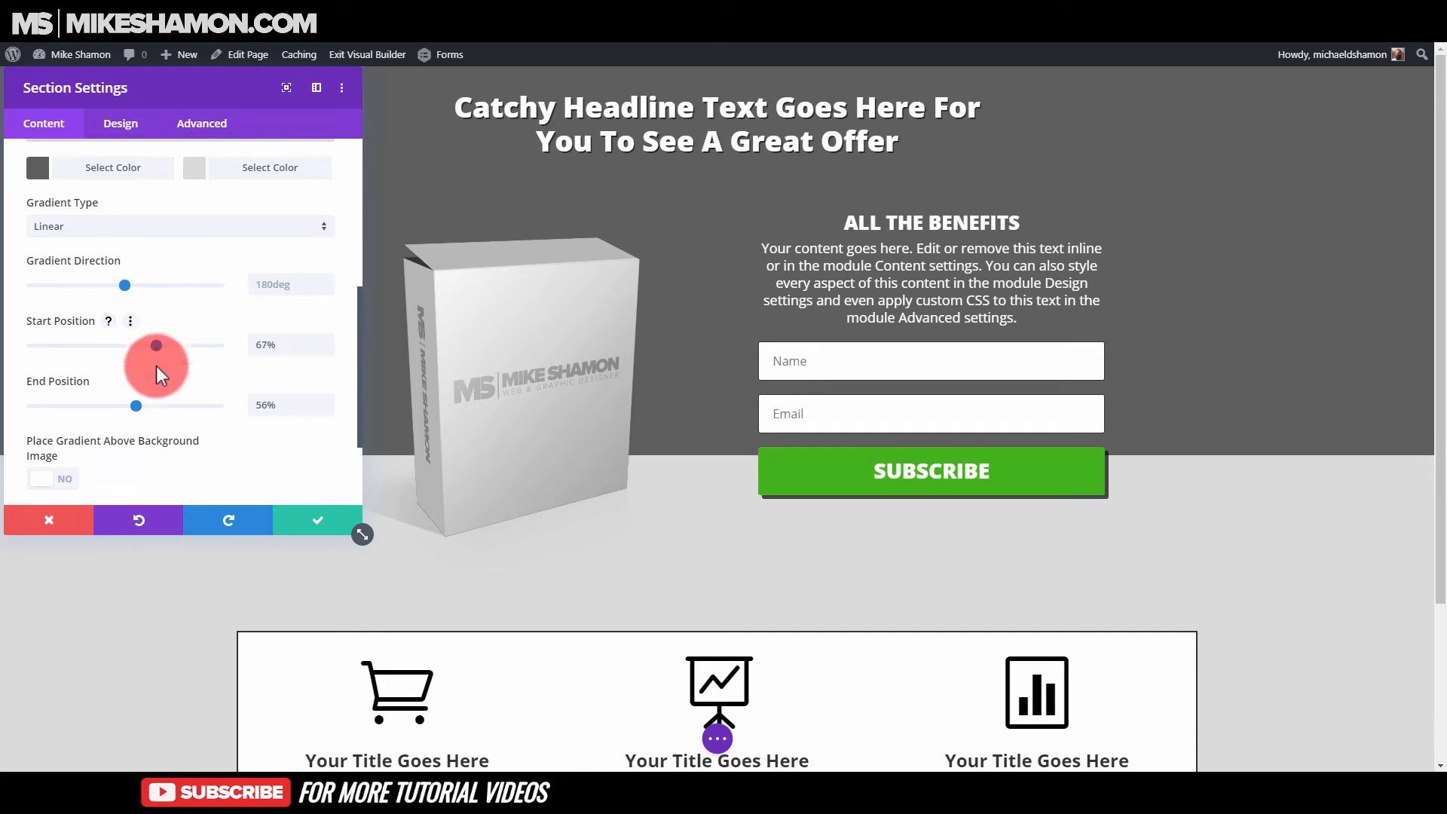
{"action": "left_click", "coordinate": [298, 509]}
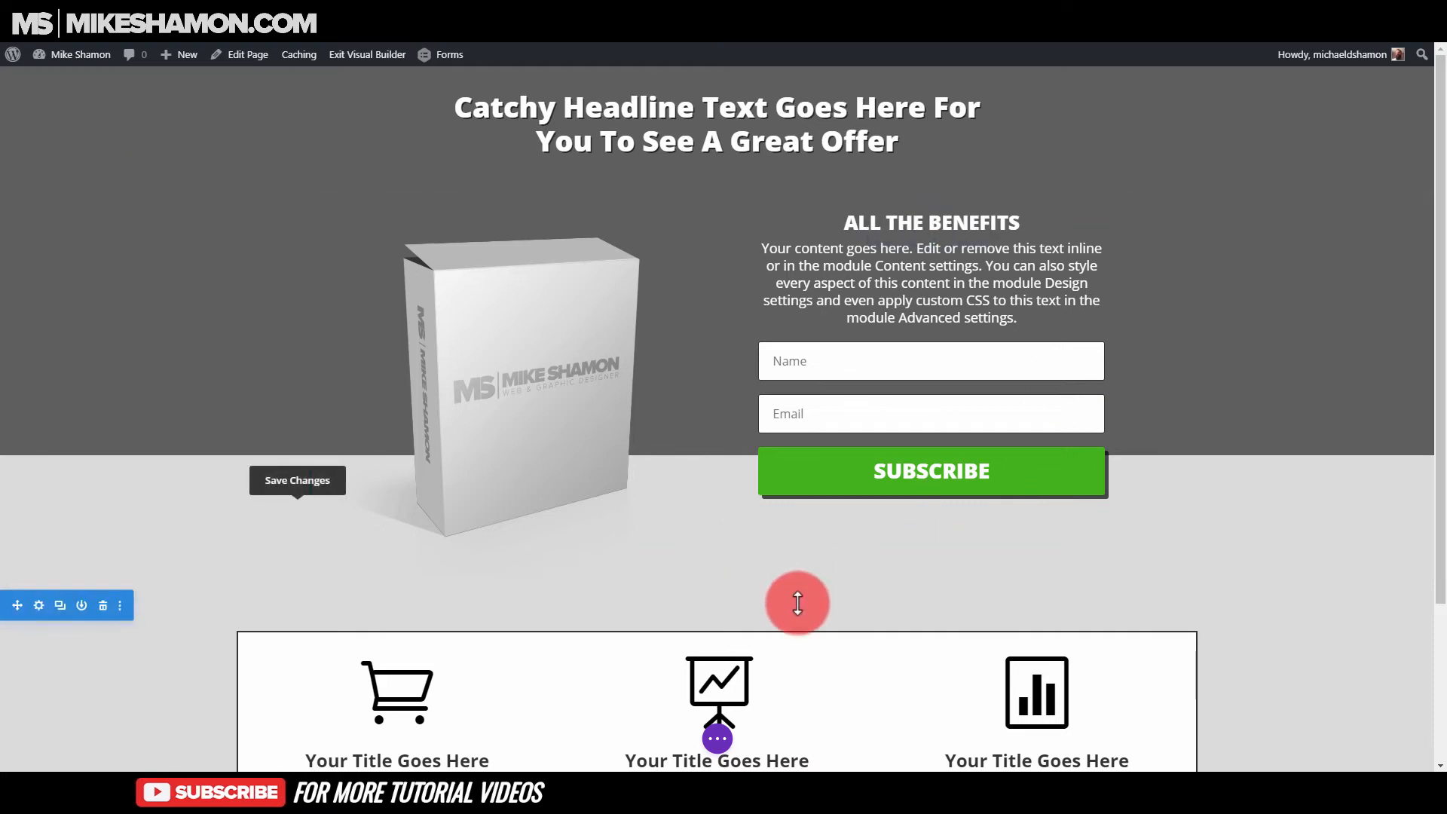
- Set the top margin and top padding of the three-blurb section to 0px and save its settings
{"action": "left_click", "coordinate": [39, 605]}
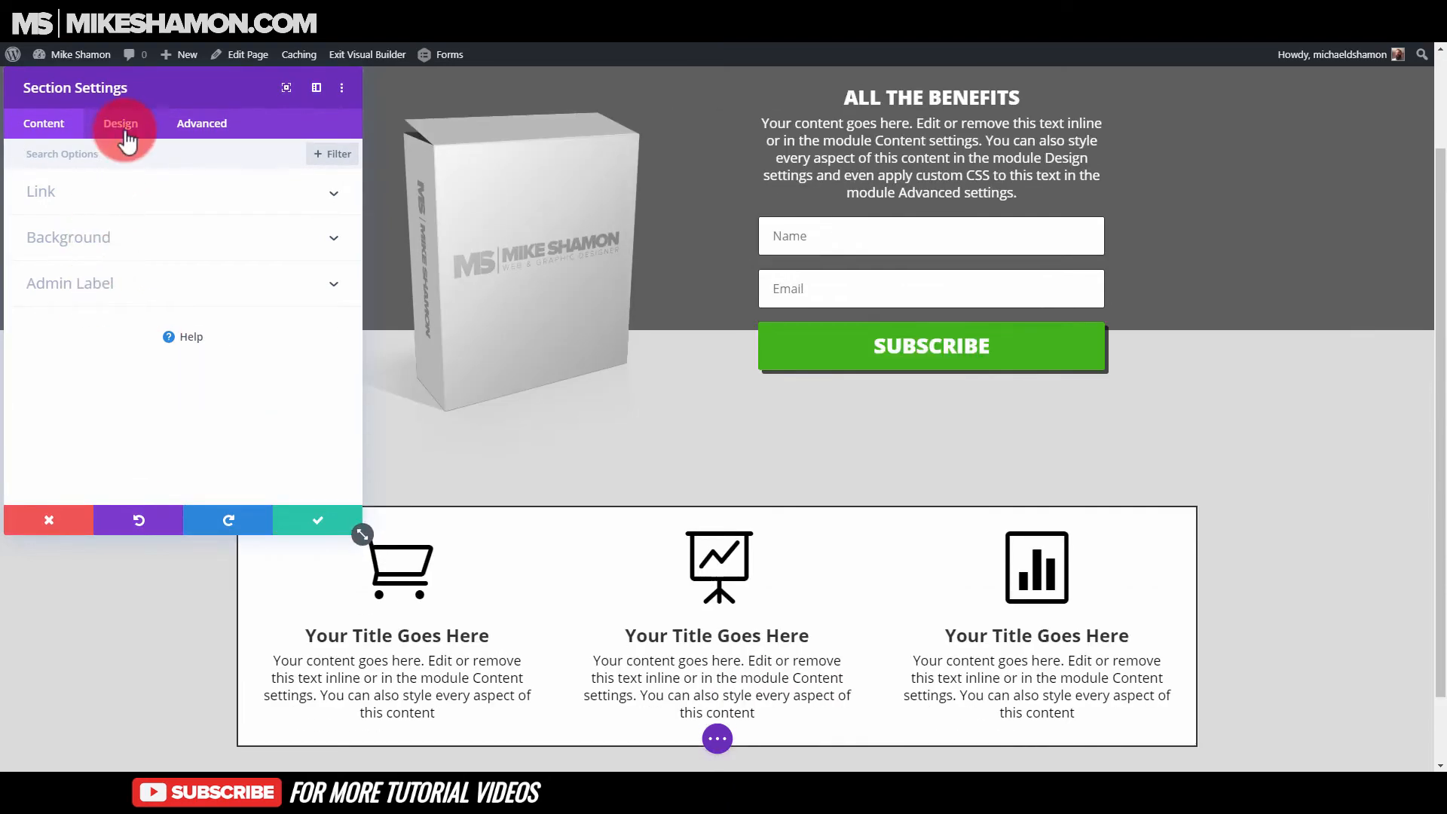
{"action": "left_click", "coordinate": [120, 123]}
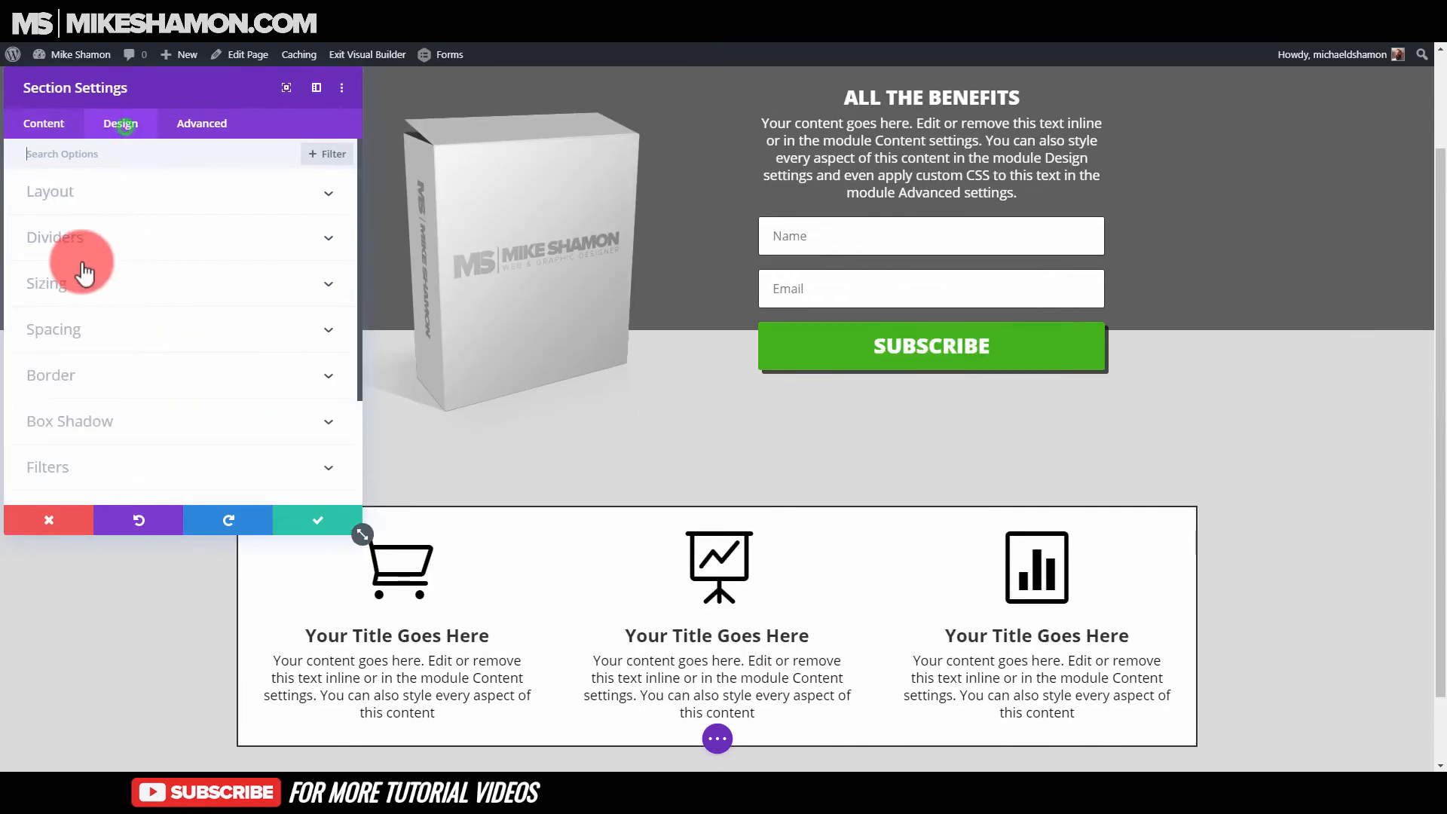
{"action": "left_click", "coordinate": [98, 339]}
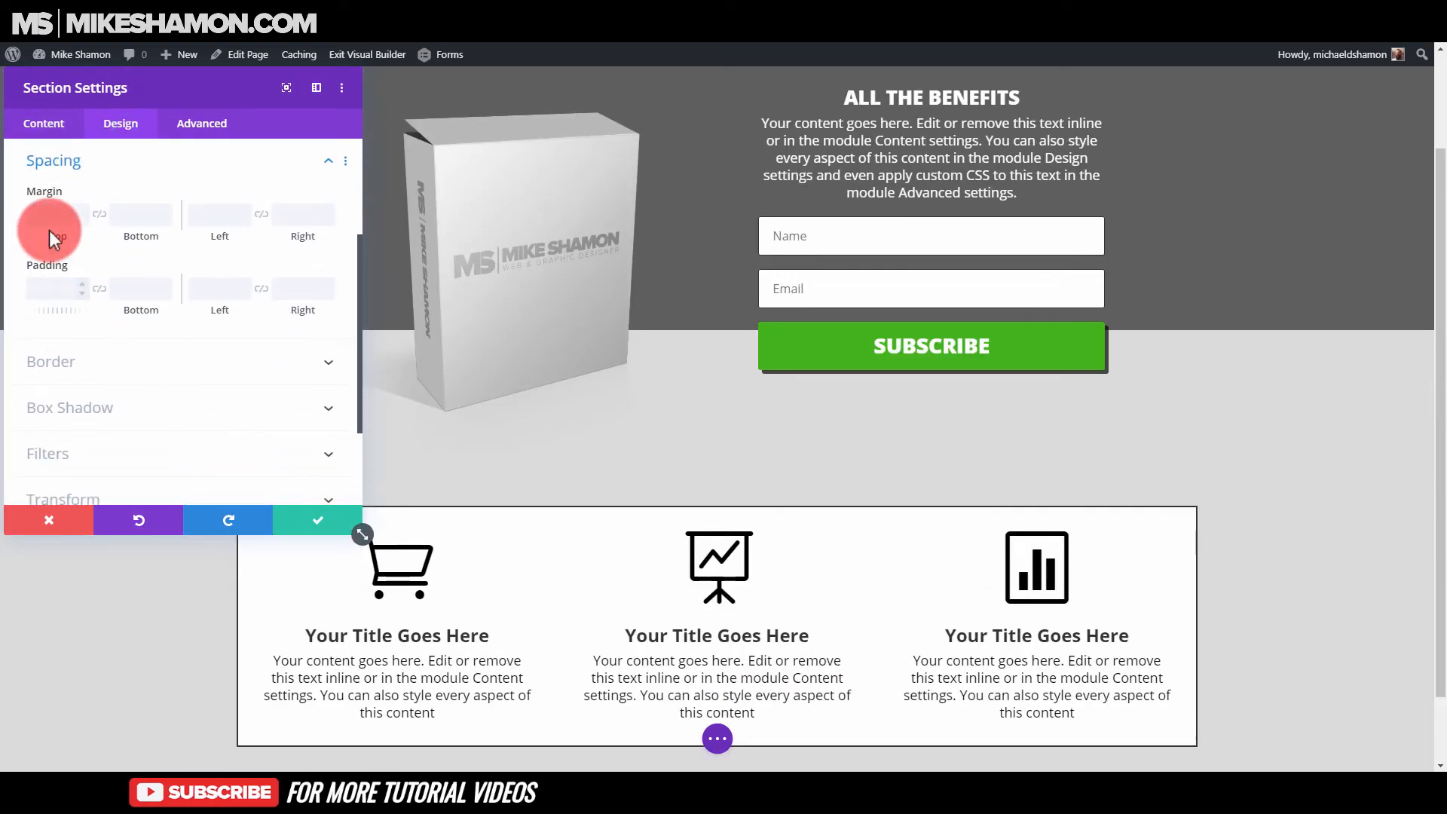
{"action": "left_click", "coordinate": [51, 220]}
{"action": "type", "text": "0"}
{"action": "left_click", "coordinate": [47, 296]}
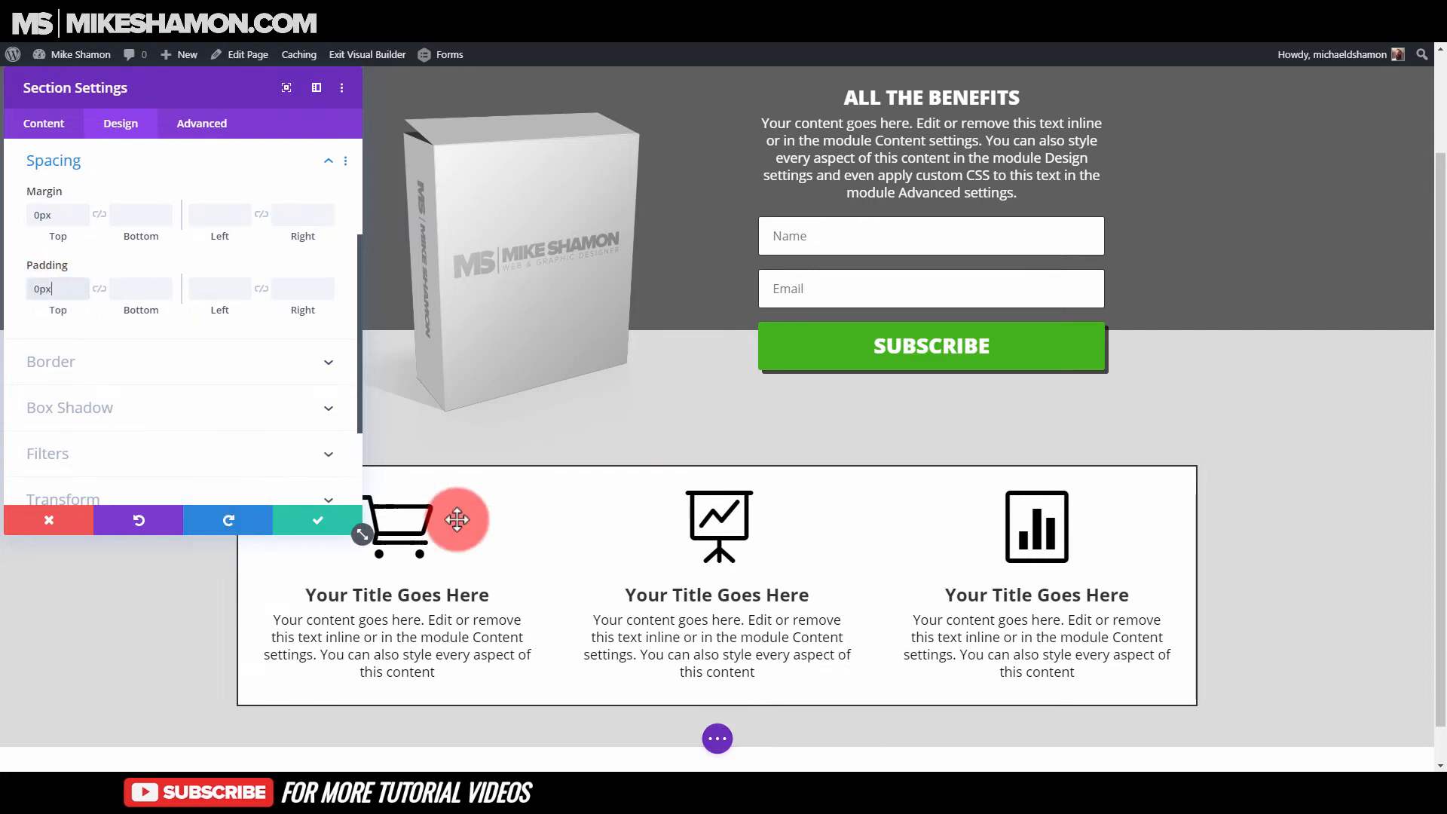
{"action": "left_click", "coordinate": [322, 530]}
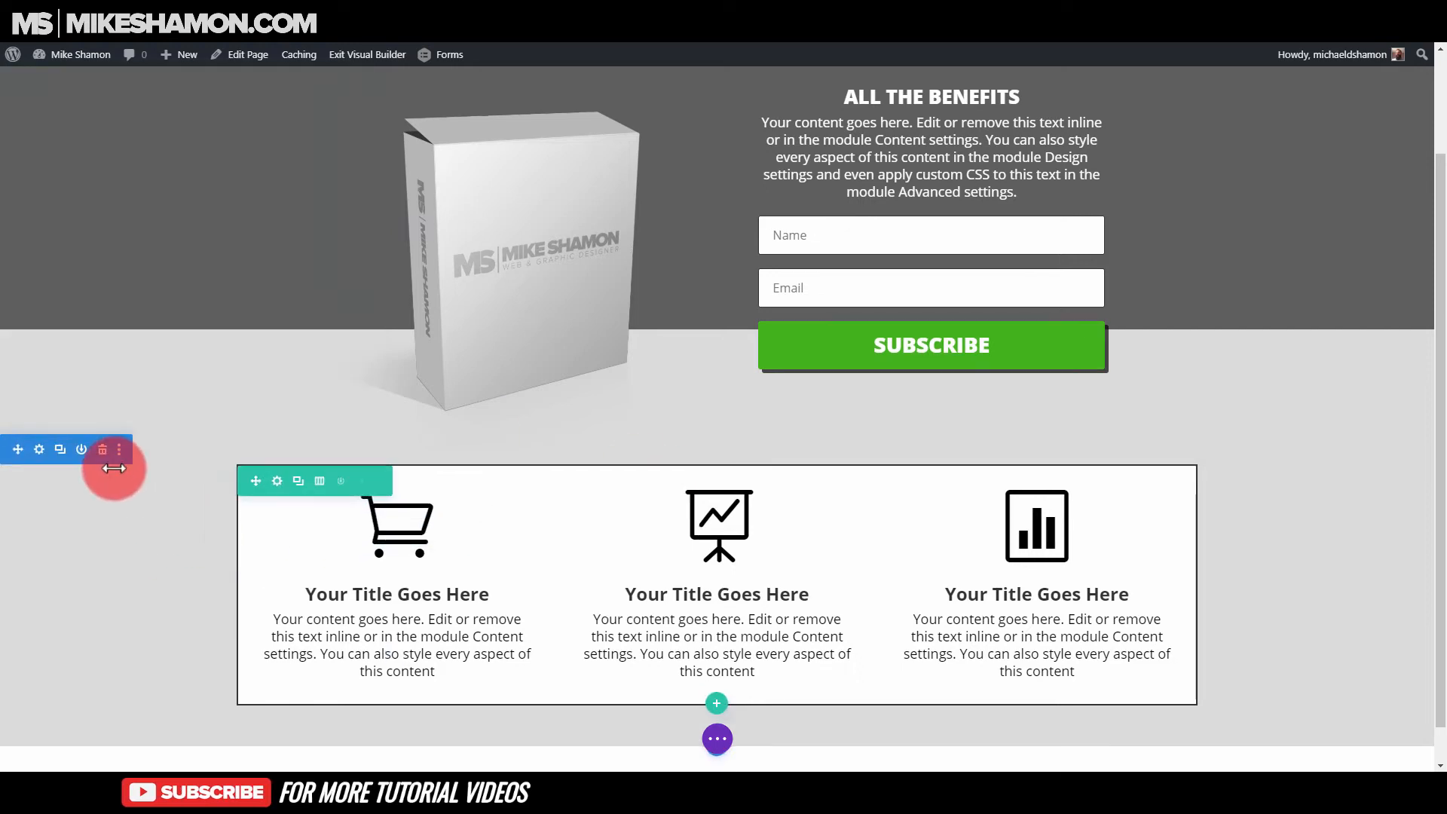
- Set the bottom padding of the three-blurb section to 200px and save its settings
{"action": "scroll", "coordinate": [45, 394], "scroll_direction": "down", "scroll_amount": 1}
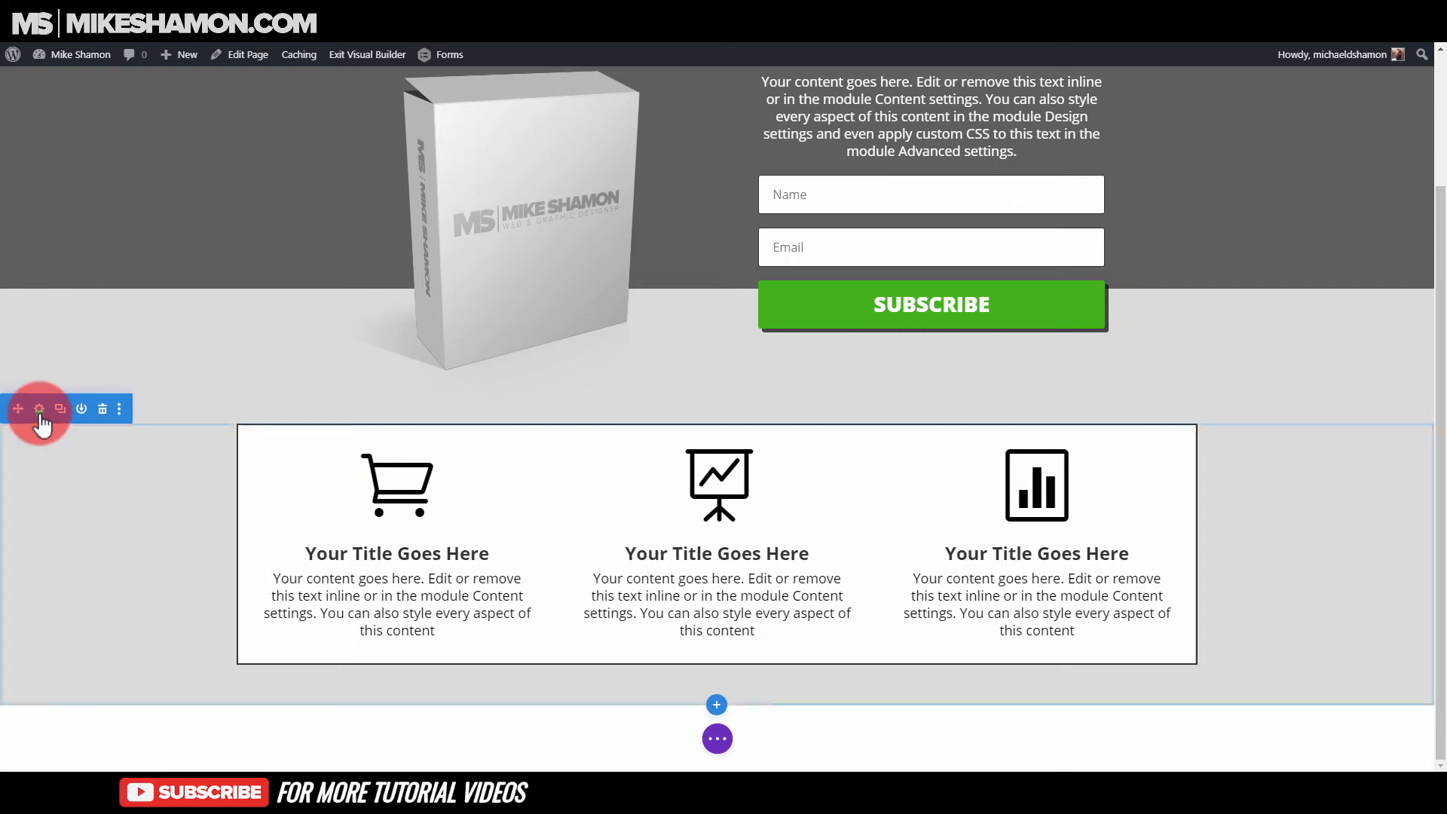
{"action": "left_click", "coordinate": [39, 411]}
{"action": "left_click", "coordinate": [113, 240]}
{"action": "left_click", "coordinate": [122, 124]}
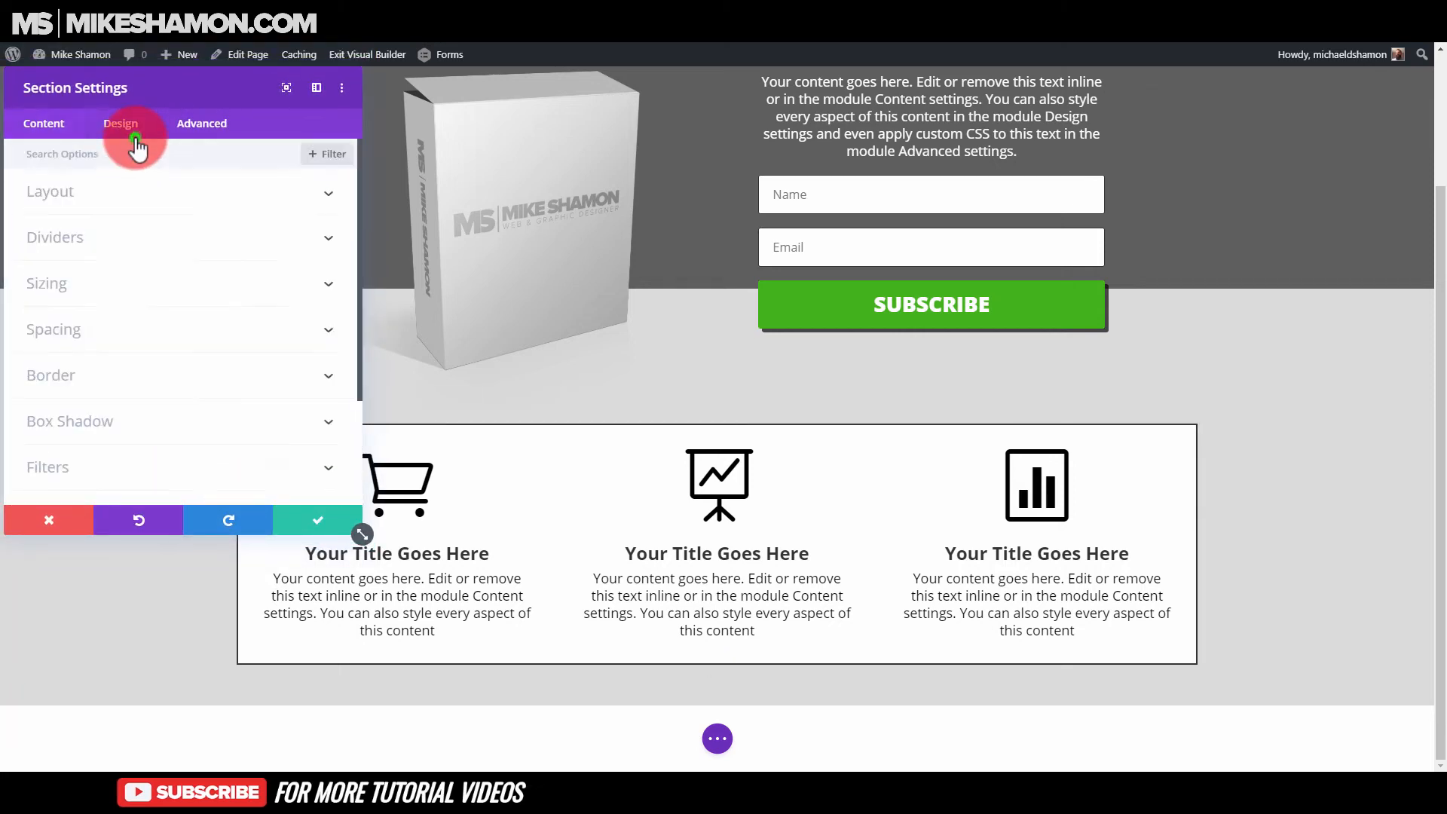
{"action": "left_click", "coordinate": [97, 294]}
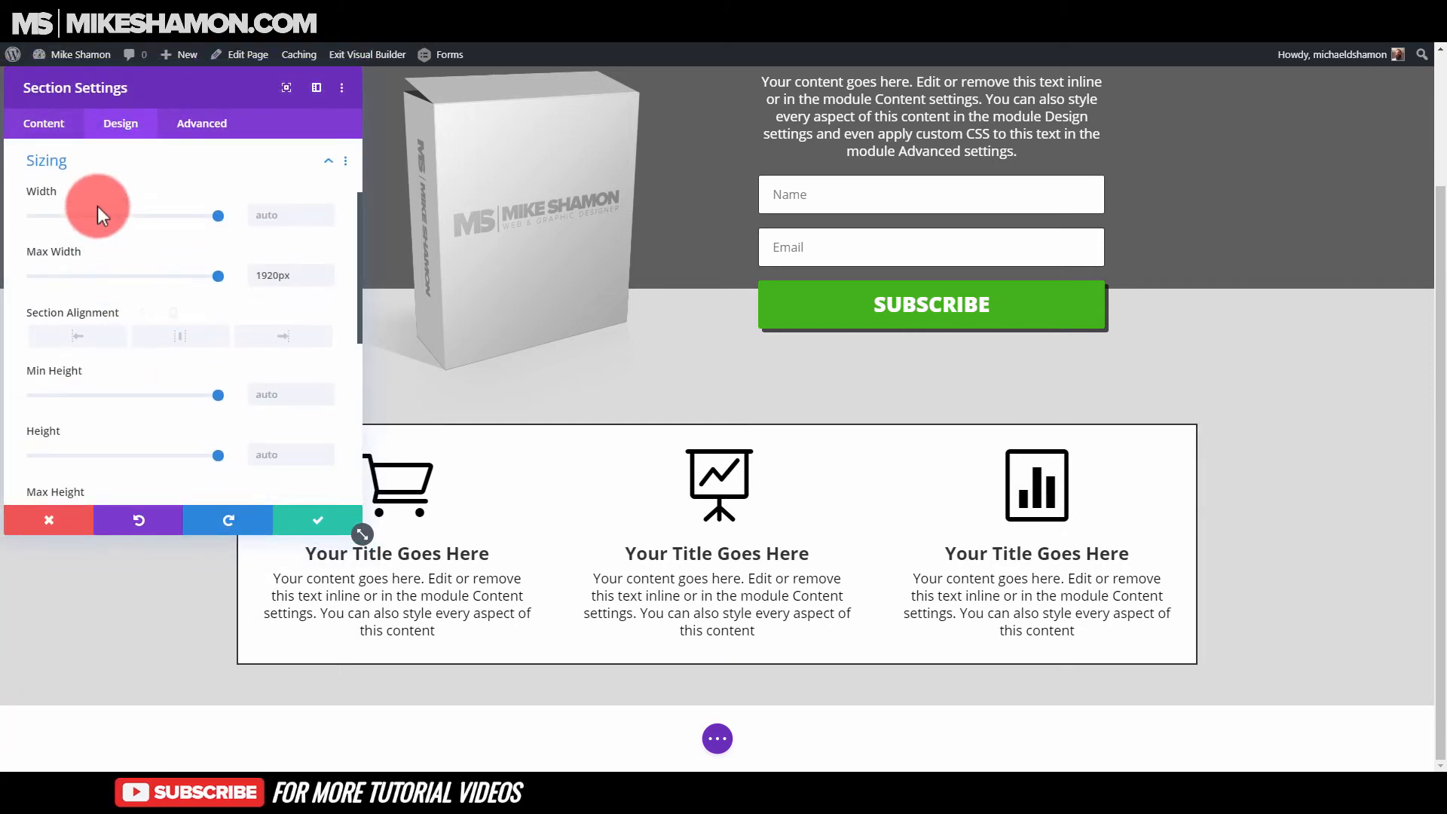
{"action": "scroll", "coordinate": [97, 213], "scroll_direction": "up", "scroll_amount": 2}
{"action": "left_click", "coordinate": [111, 281]}
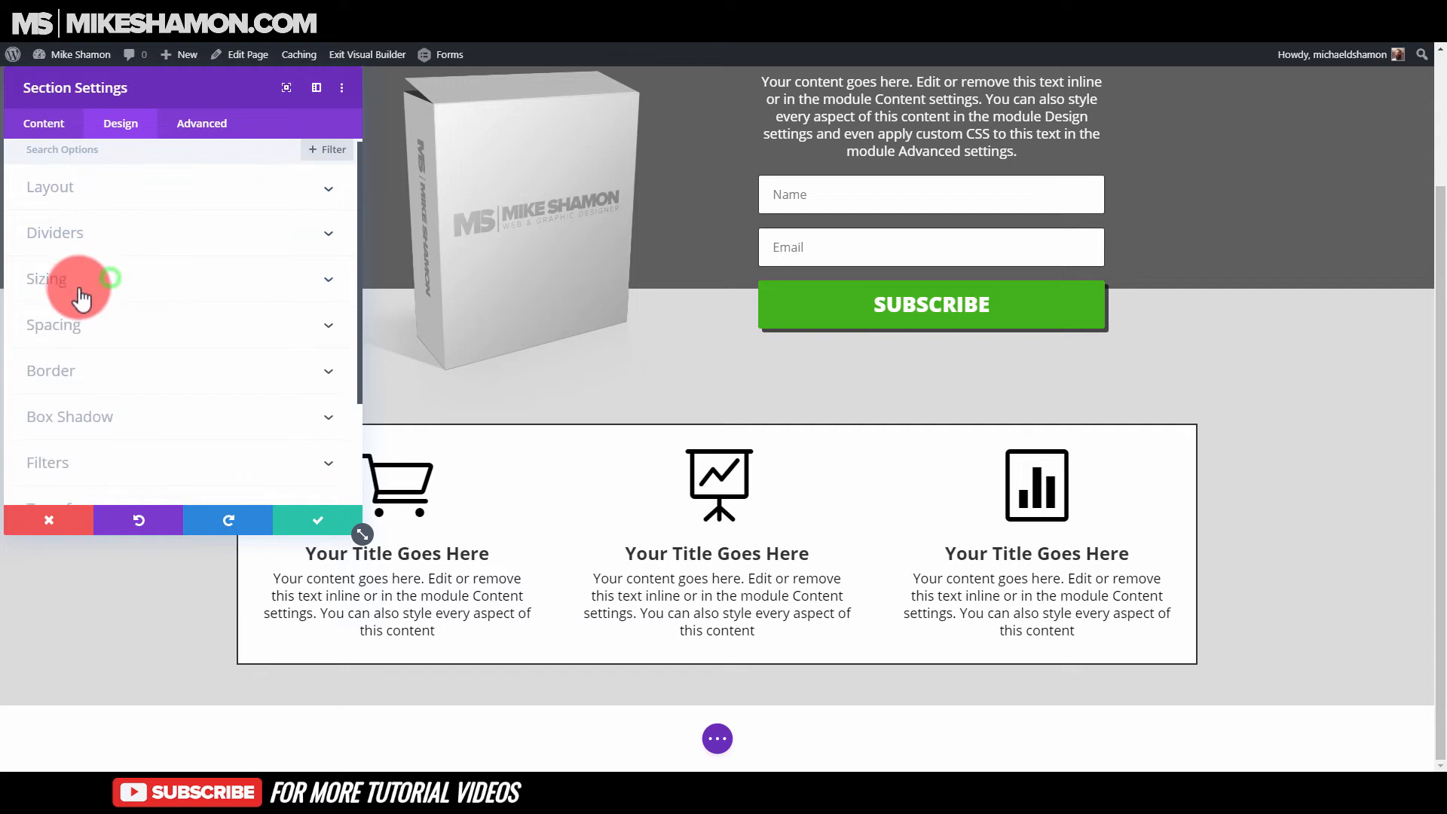
{"action": "left_click", "coordinate": [116, 330]}
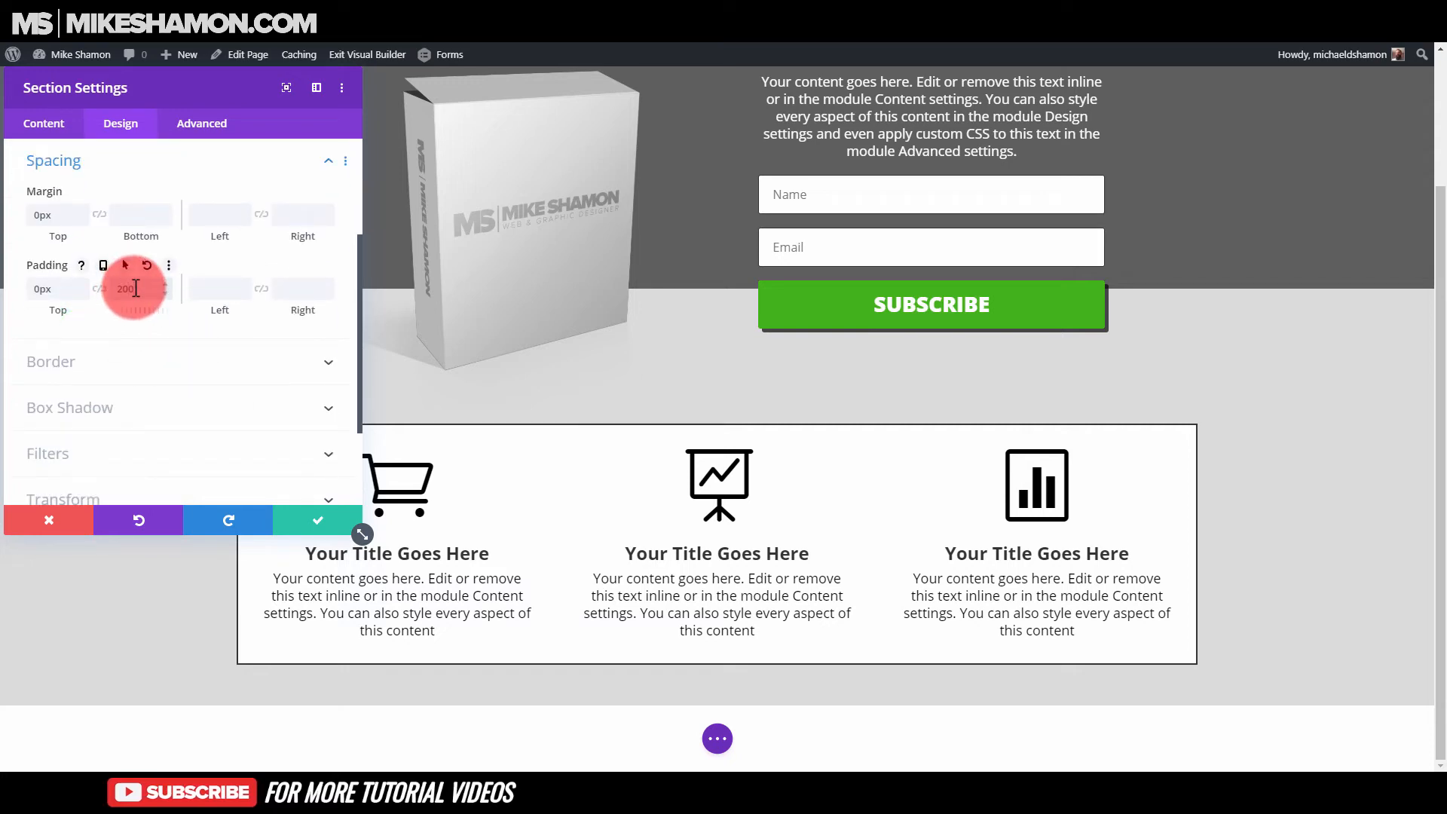
{"action": "left_click", "coordinate": [314, 518]}
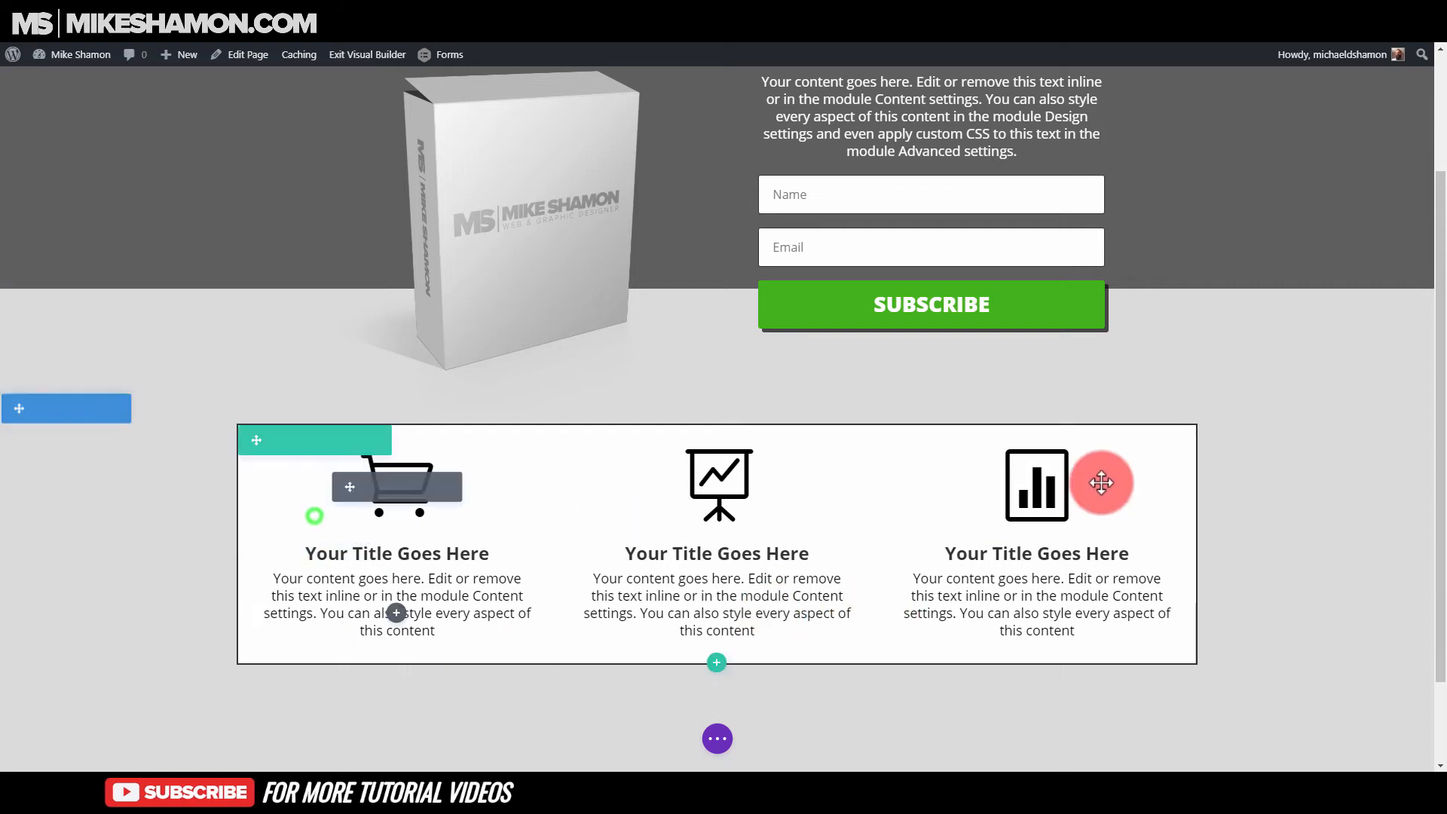
- Raise the color split behind the product box by setting the section gradient's start position to 57% and end position to 55%
{"action": "scroll", "coordinate": [1101, 483], "scroll_direction": "down", "scroll_amount": 1}
{"action": "scroll", "coordinate": [1053, 565], "scroll_direction": "up", "scroll_amount": 3}
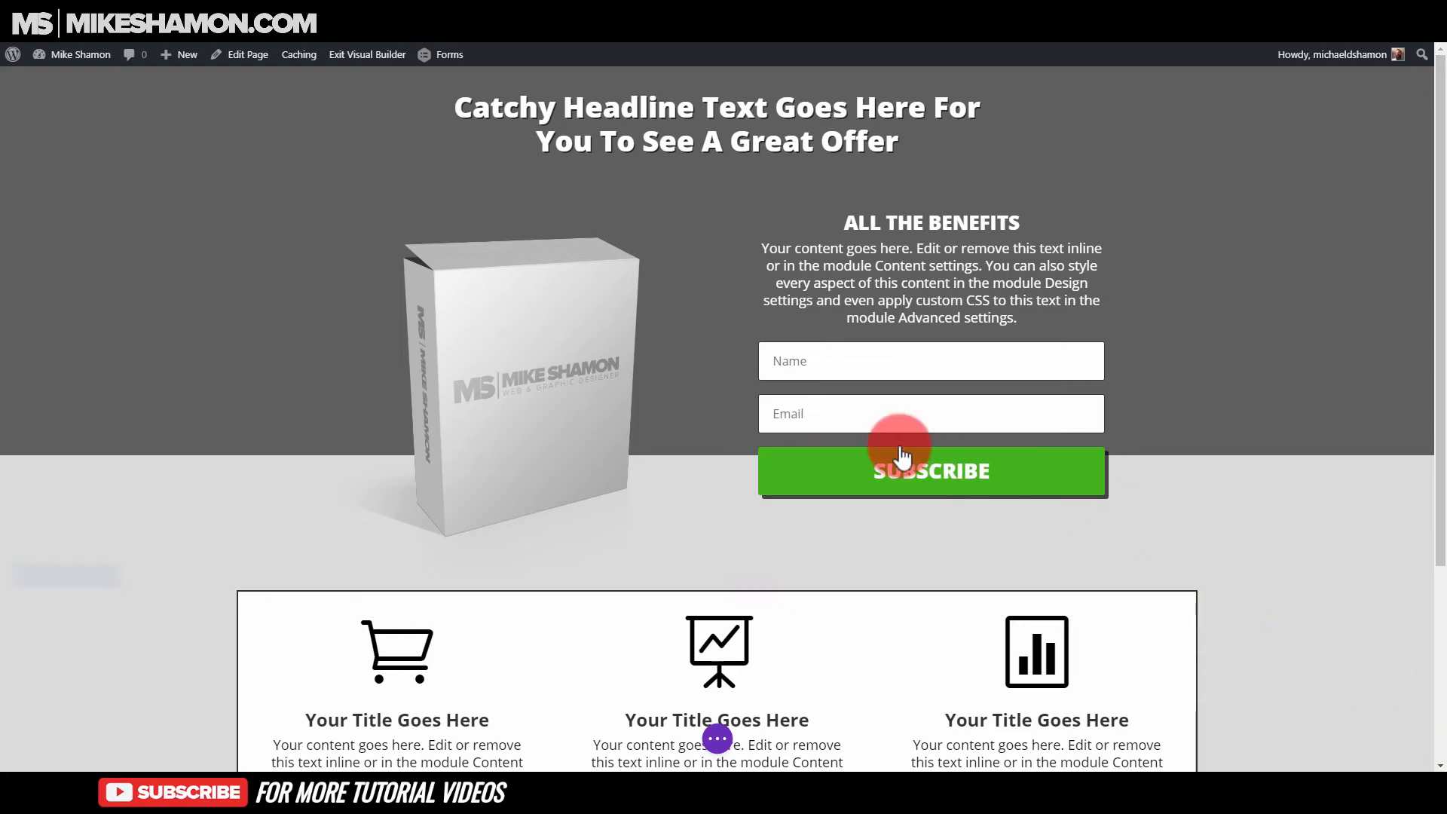
{"action": "left_click", "coordinate": [43, 163]}
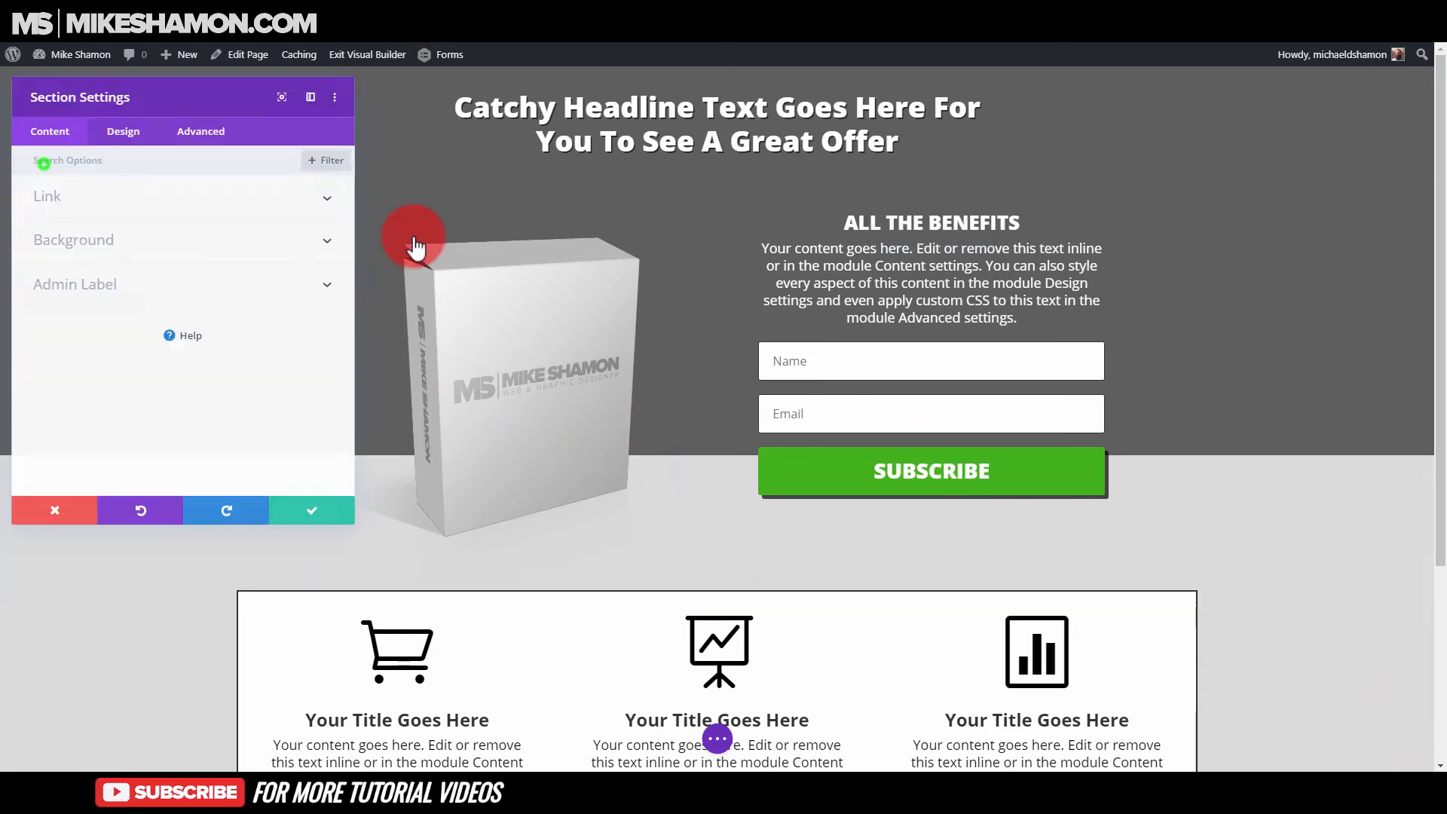
{"action": "left_click", "coordinate": [113, 239]}
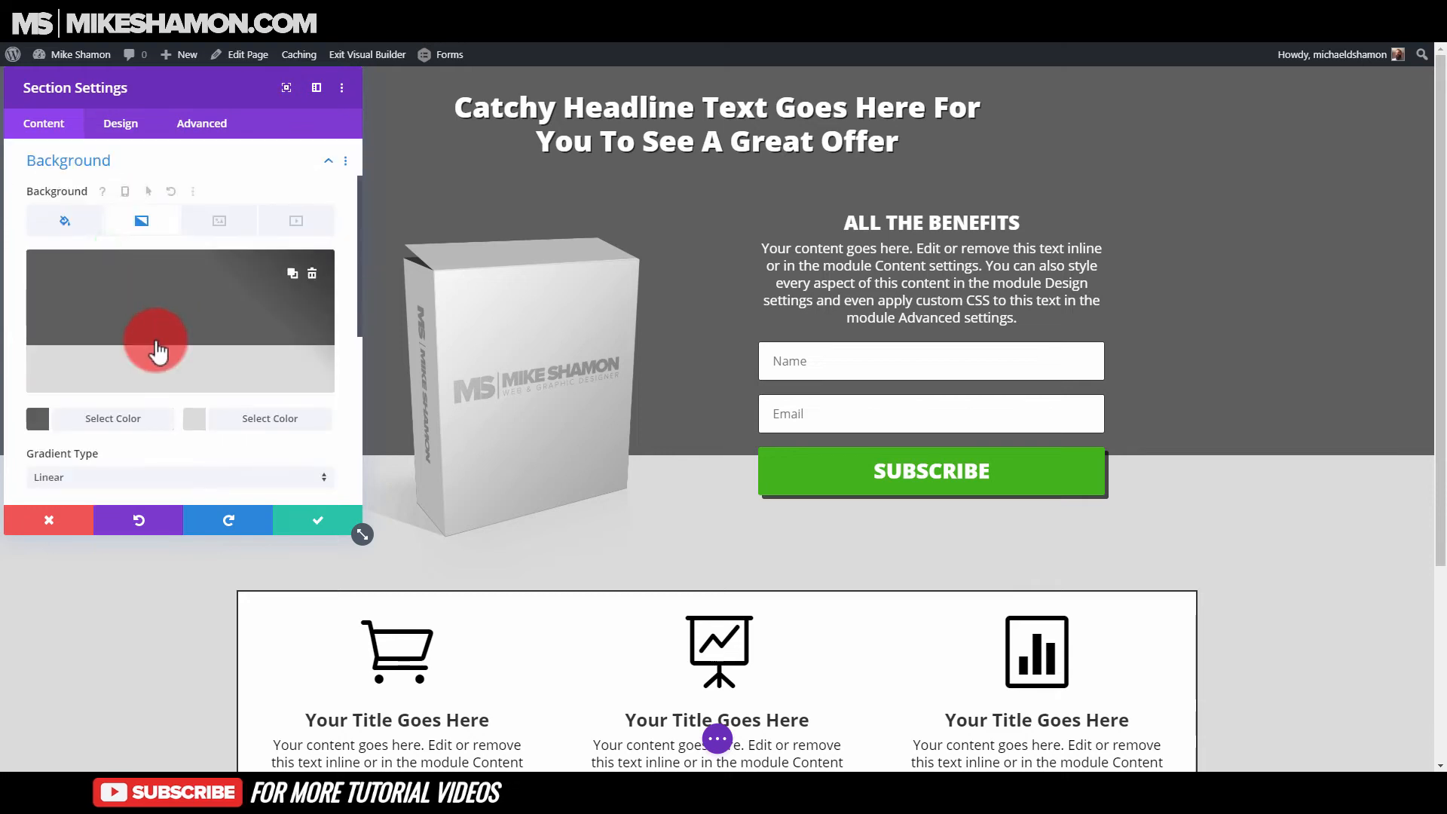
{"action": "scroll", "coordinate": [90, 452], "scroll_direction": "down", "scroll_amount": 3}
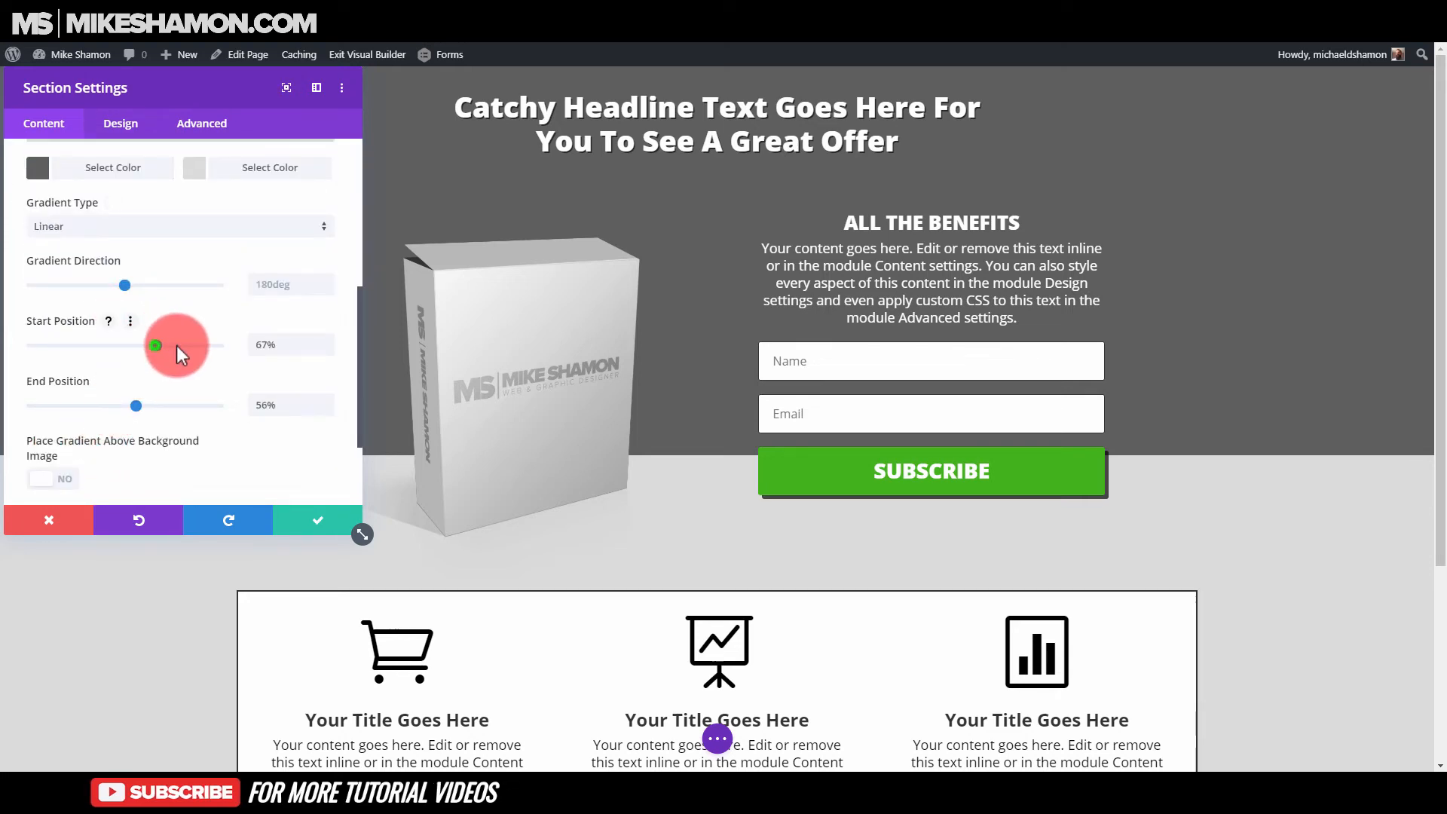
{"action": "left_click_drag", "start_coordinate": [181, 353], "coordinate": [118, 351]}
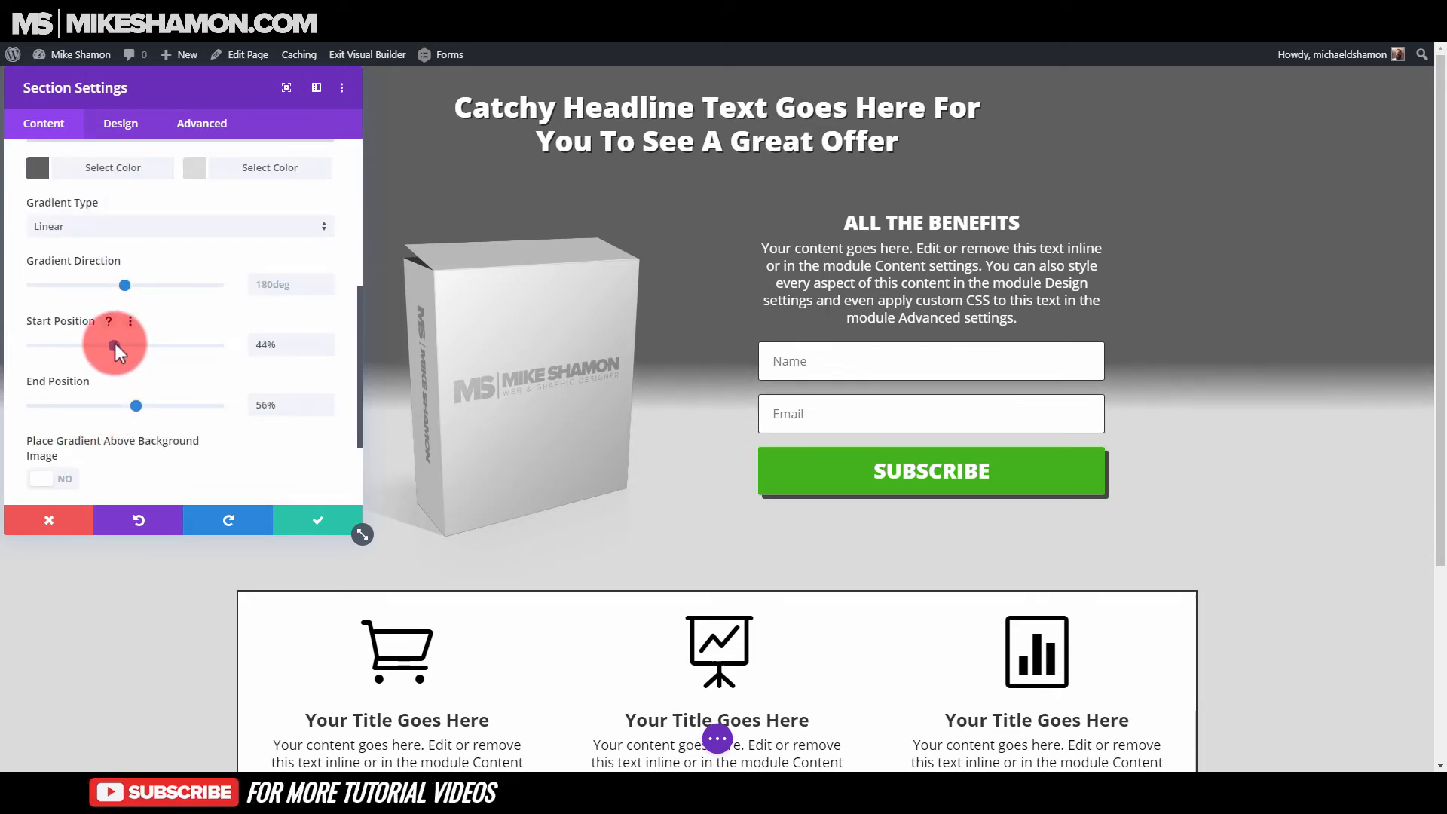
{"action": "left_click", "coordinate": [113, 406]}
{"action": "left_click_drag", "start_coordinate": [117, 408], "coordinate": [122, 409]}
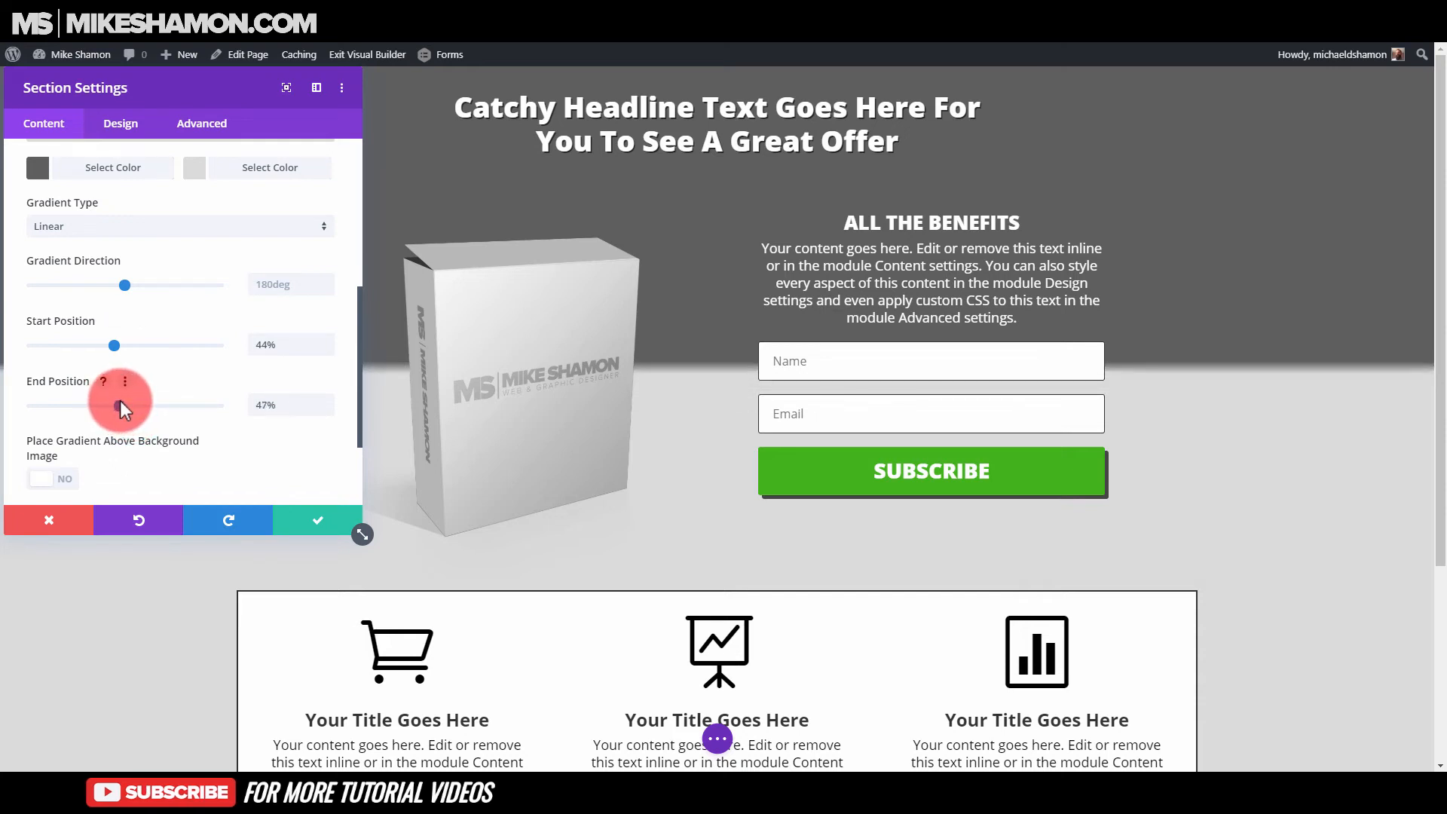
{"action": "left_click_drag", "start_coordinate": [116, 349], "coordinate": [125, 357]}
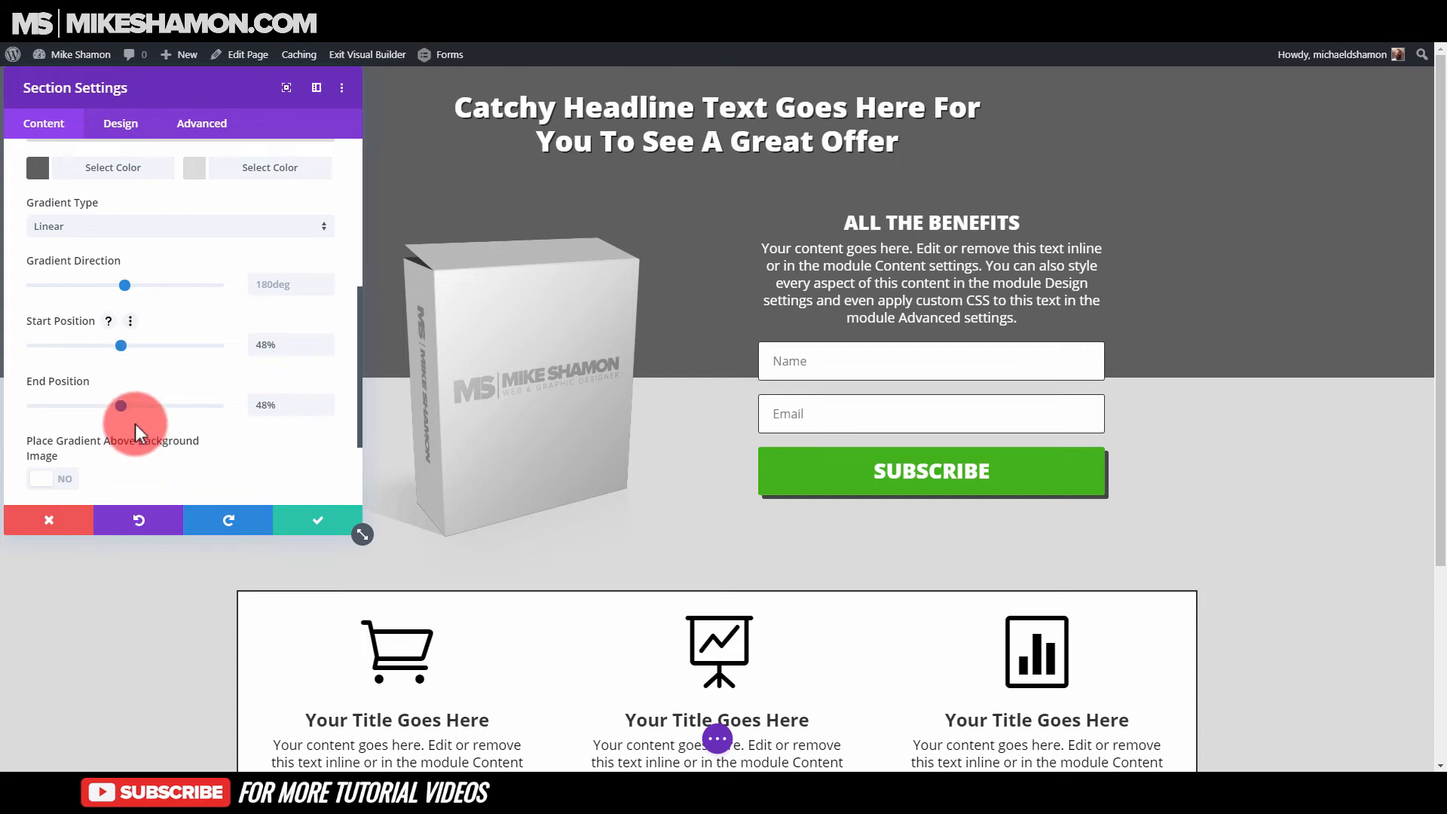
{"action": "left_click_drag", "start_coordinate": [125, 406], "coordinate": [138, 405]}
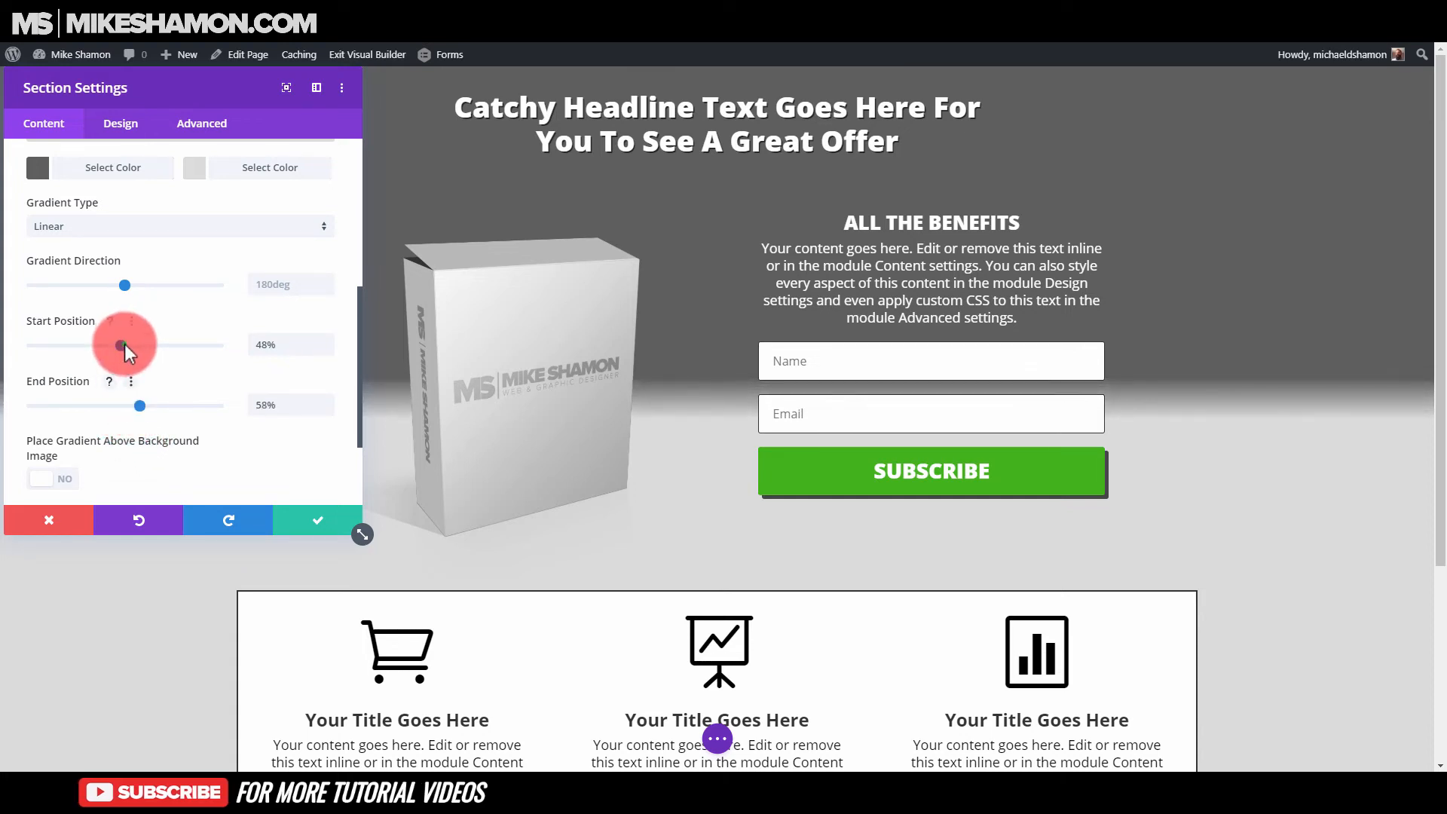
{"action": "left_click_drag", "start_coordinate": [124, 343], "coordinate": [129, 346]}
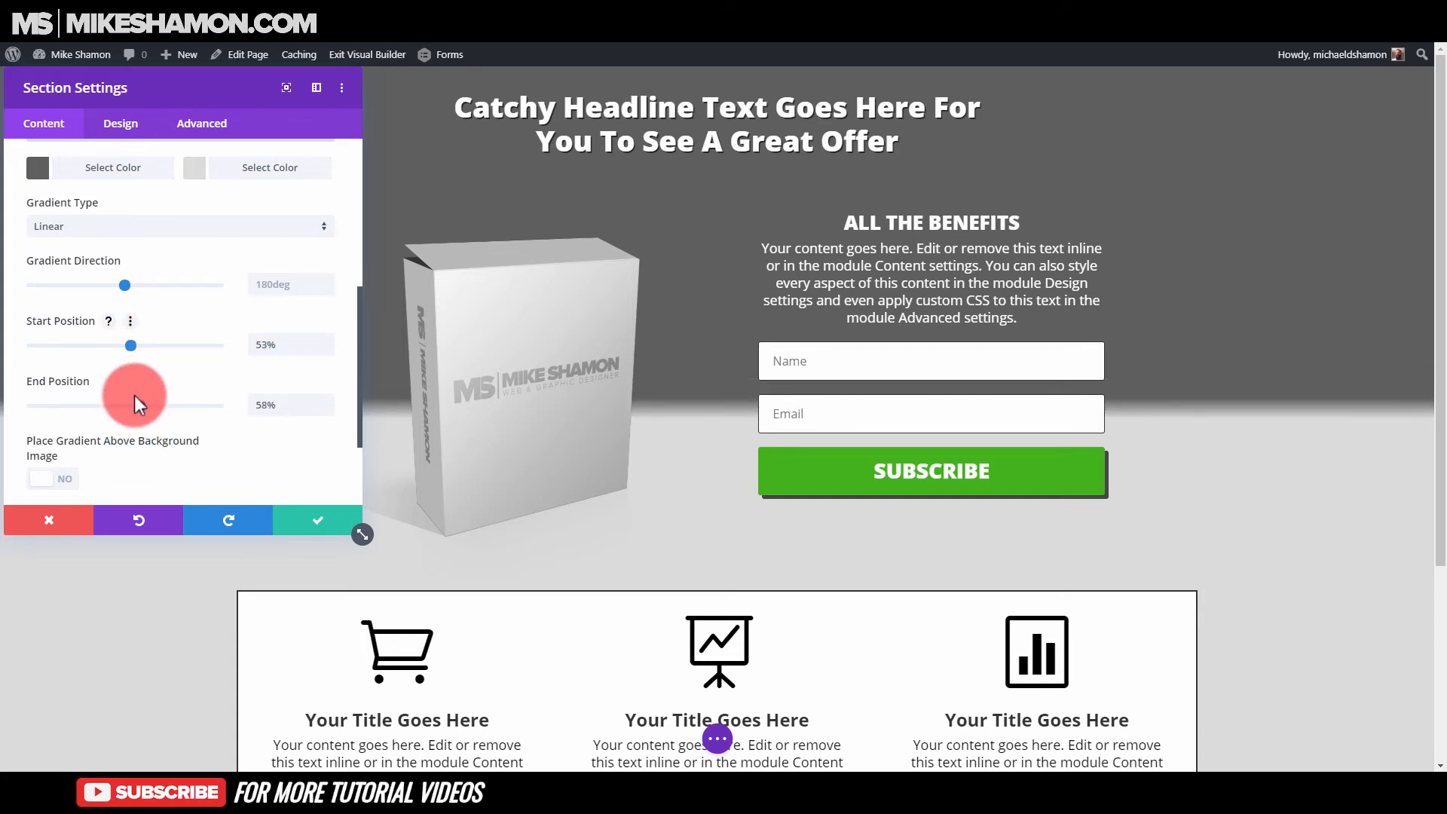
{"action": "left_click_drag", "start_coordinate": [138, 405], "coordinate": [133, 407]}
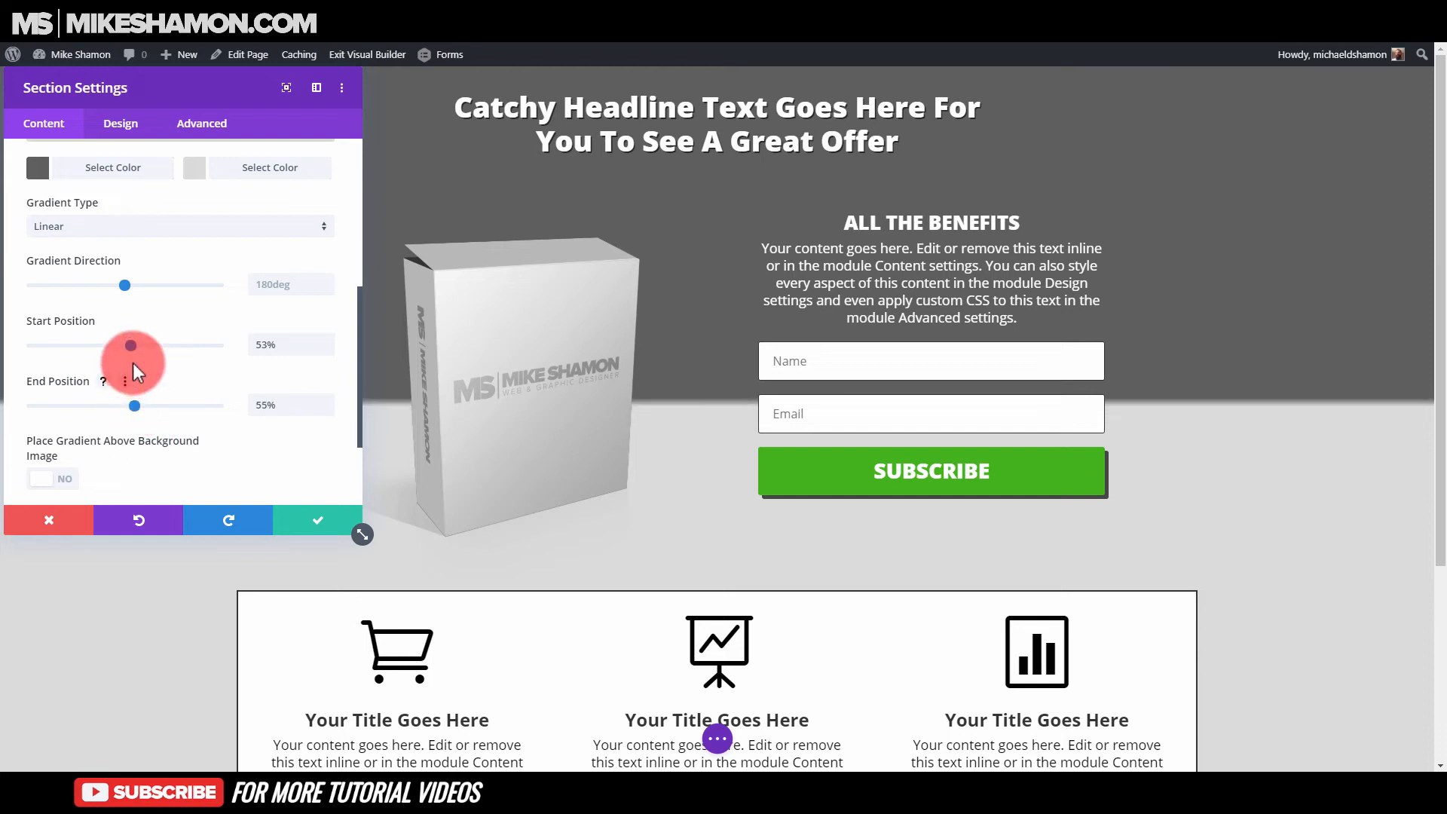
{"action": "left_click_drag", "start_coordinate": [134, 350], "coordinate": [137, 350]}
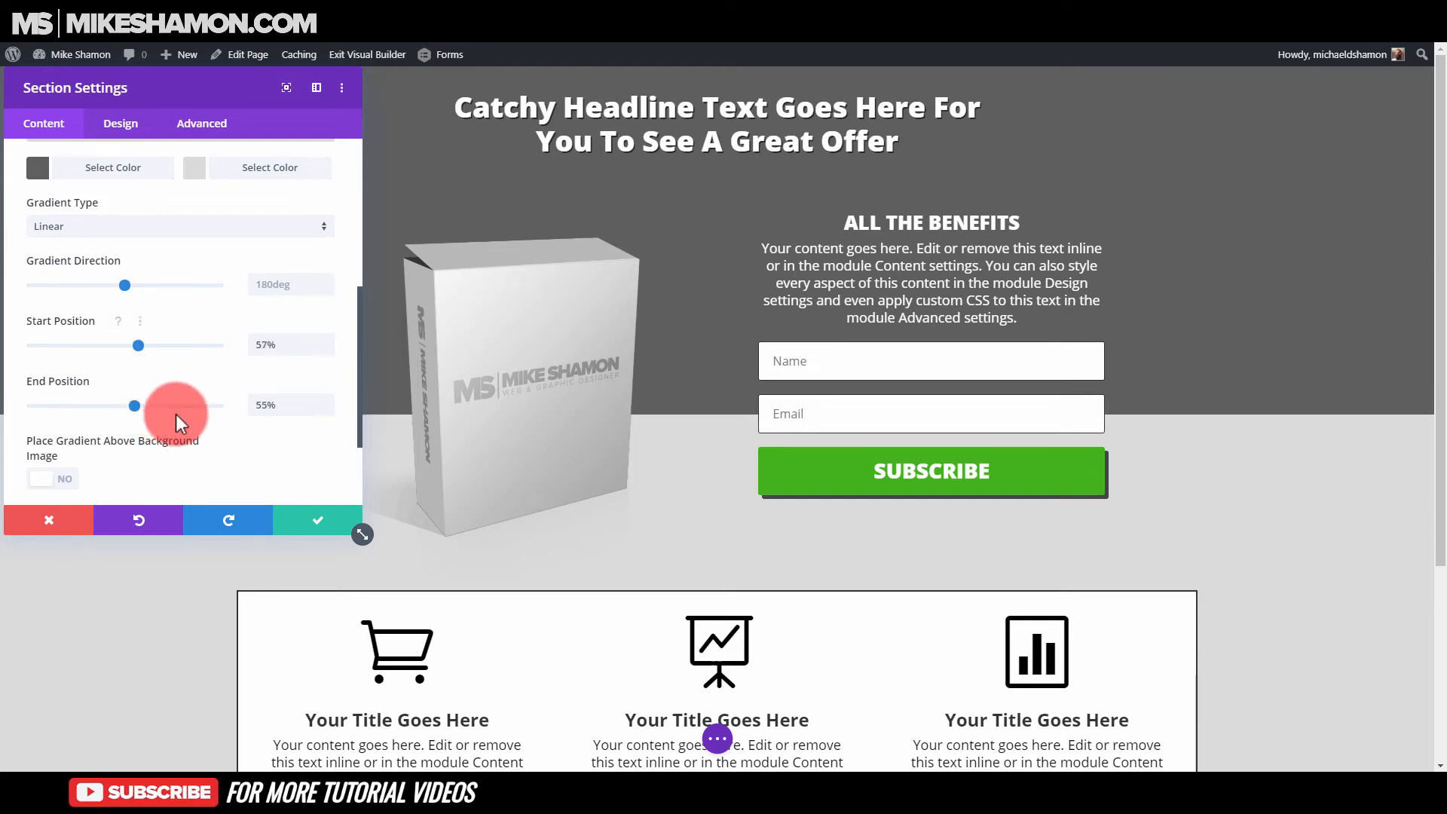
- Save the product section's gradient settings and review the resulting color split on the page
{"action": "left_click", "coordinate": [315, 519]}
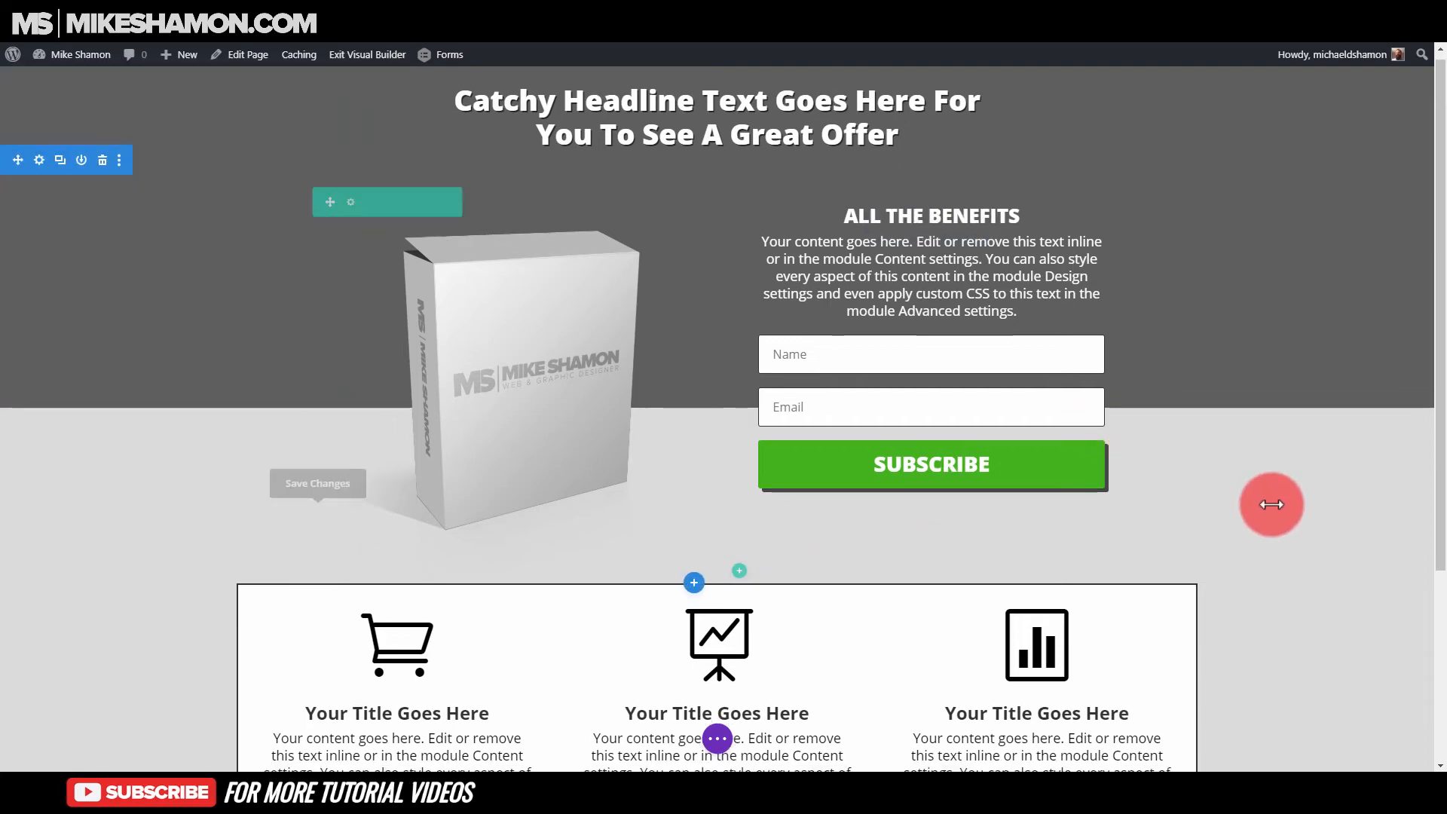
{"action": "scroll", "coordinate": [1271, 504], "scroll_direction": "down", "scroll_amount": 3}
{"action": "scroll", "coordinate": [1271, 504], "scroll_direction": "up", "scroll_amount": 3}
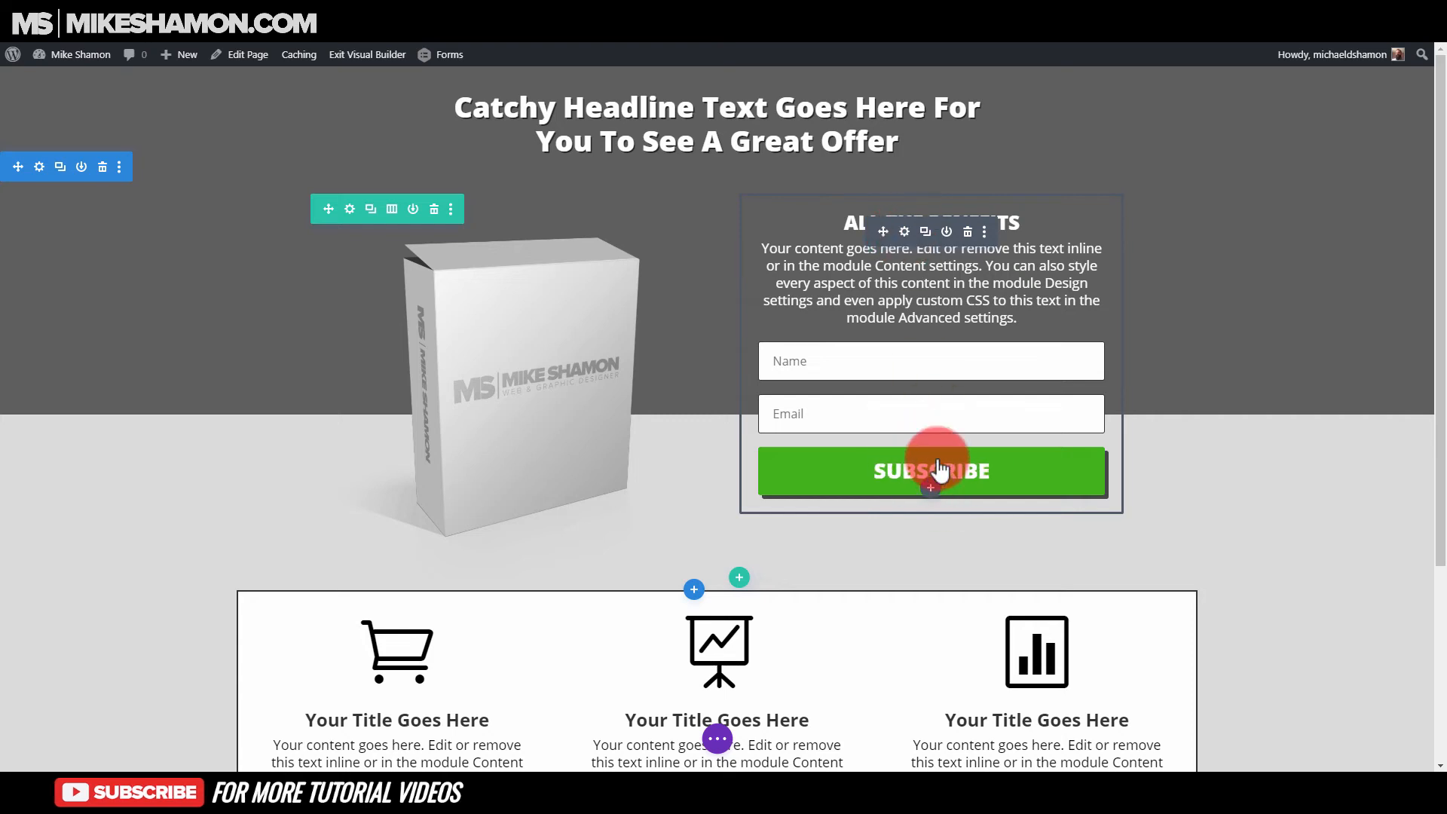
- Examine the redirect URL options in the email opt-in module's Success Action settings and close them without saving
{"action": "left_click", "coordinate": [906, 232]}
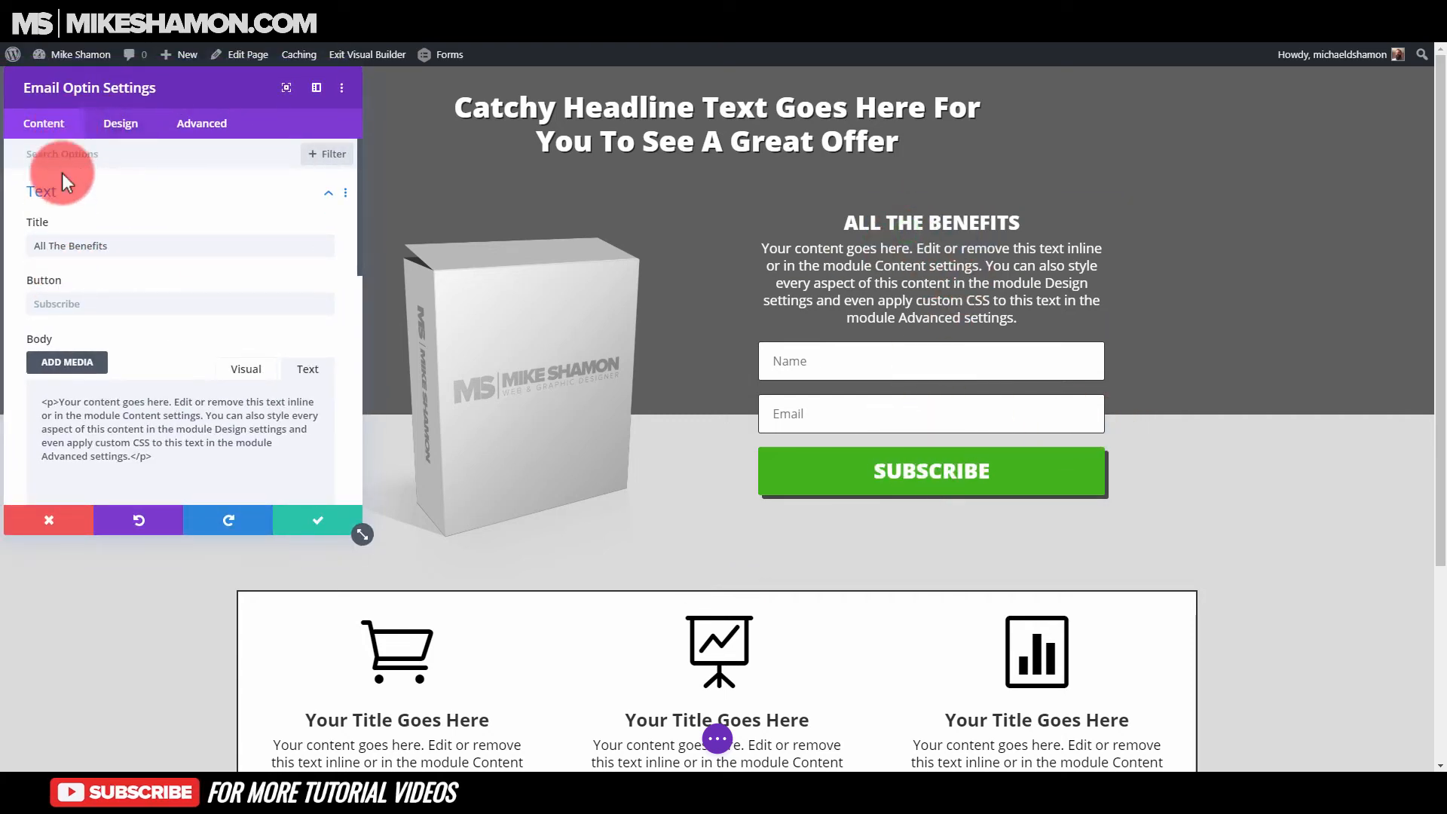
{"action": "left_click", "coordinate": [67, 192]}
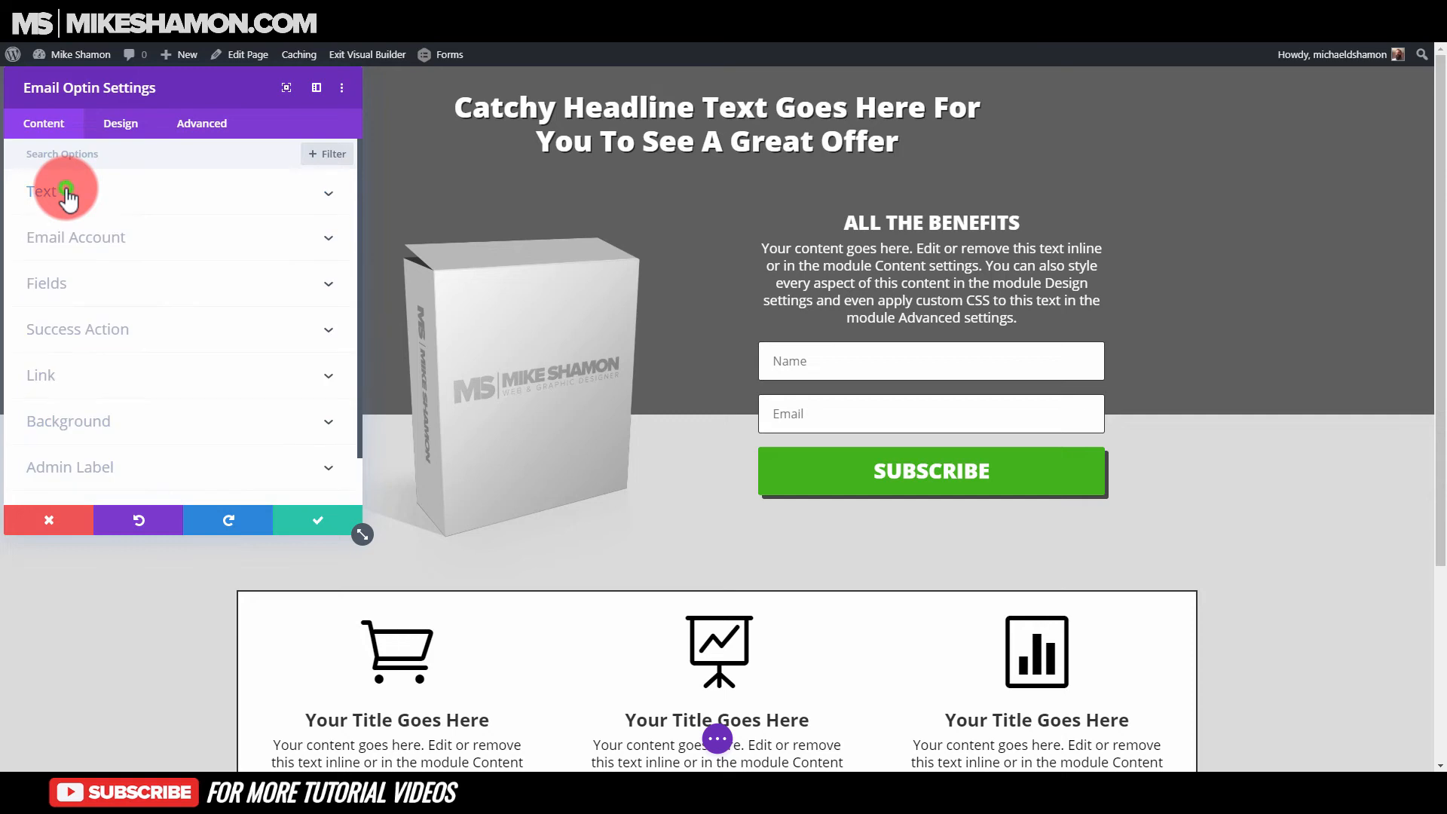
{"action": "left_click", "coordinate": [61, 332]}
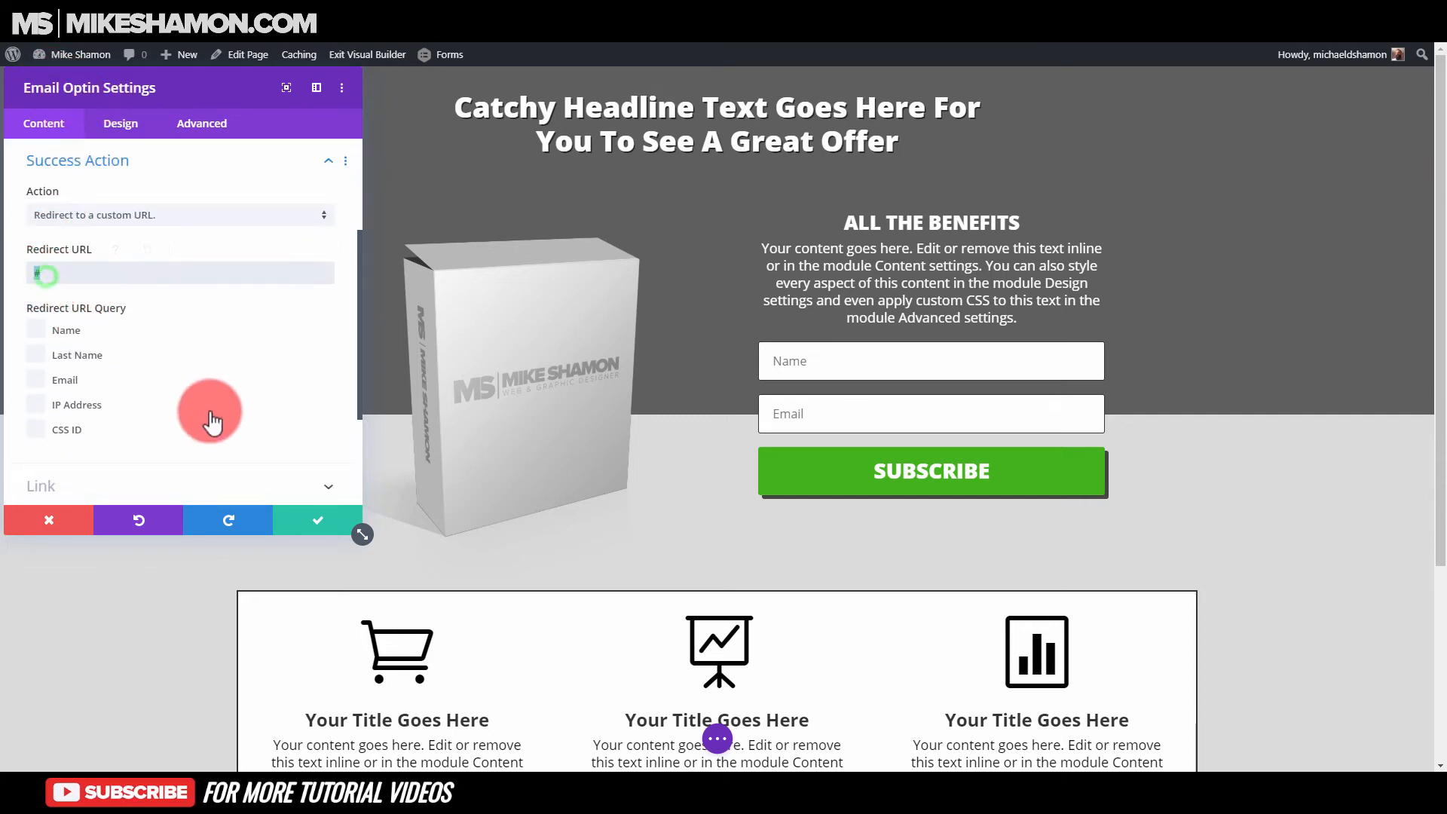
{"action": "left_click", "coordinate": [47, 520]}
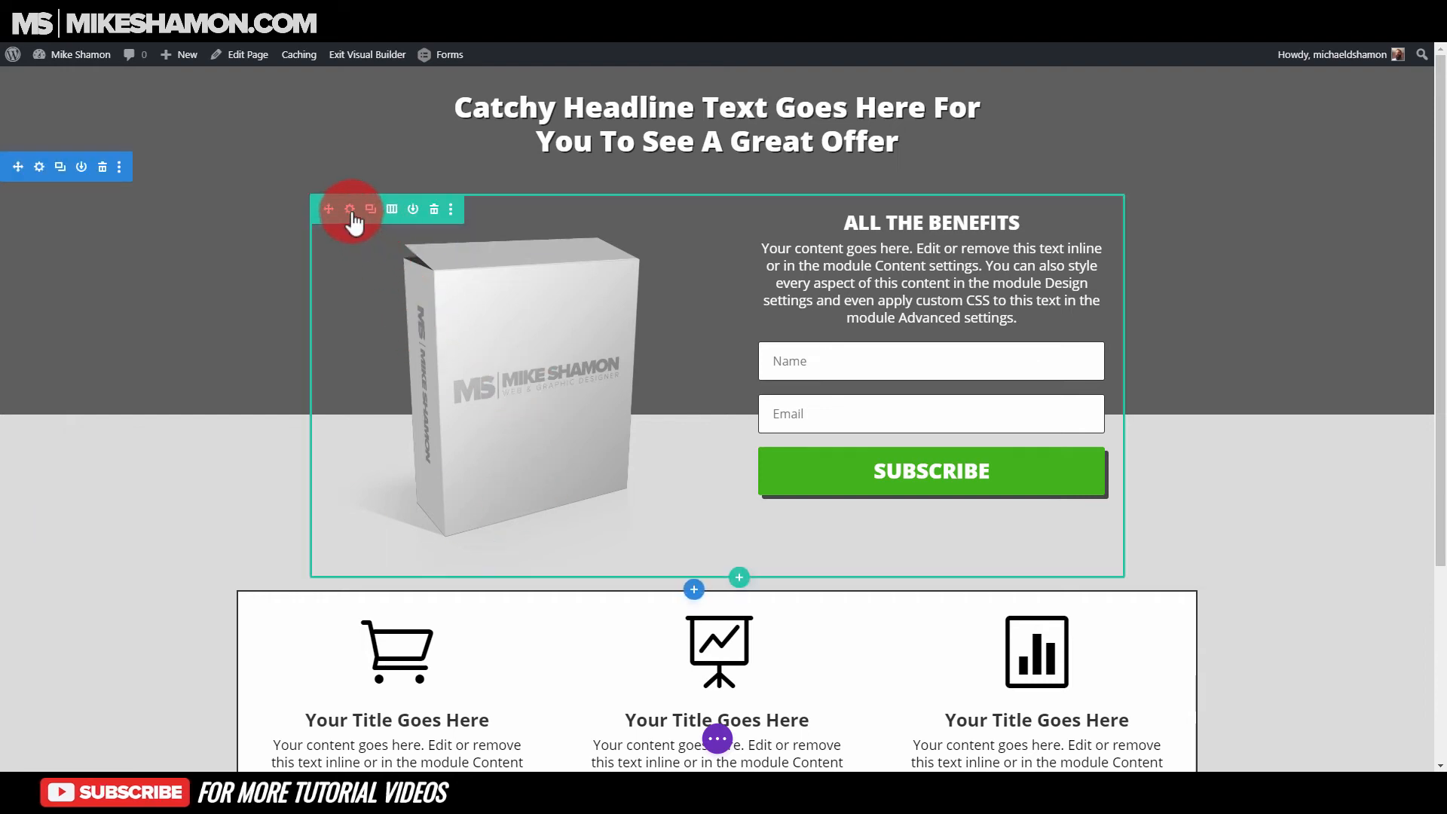
- Show the builder's page-level controls, save the page, and review the desktop layout
{"action": "left_click", "coordinate": [719, 745]}
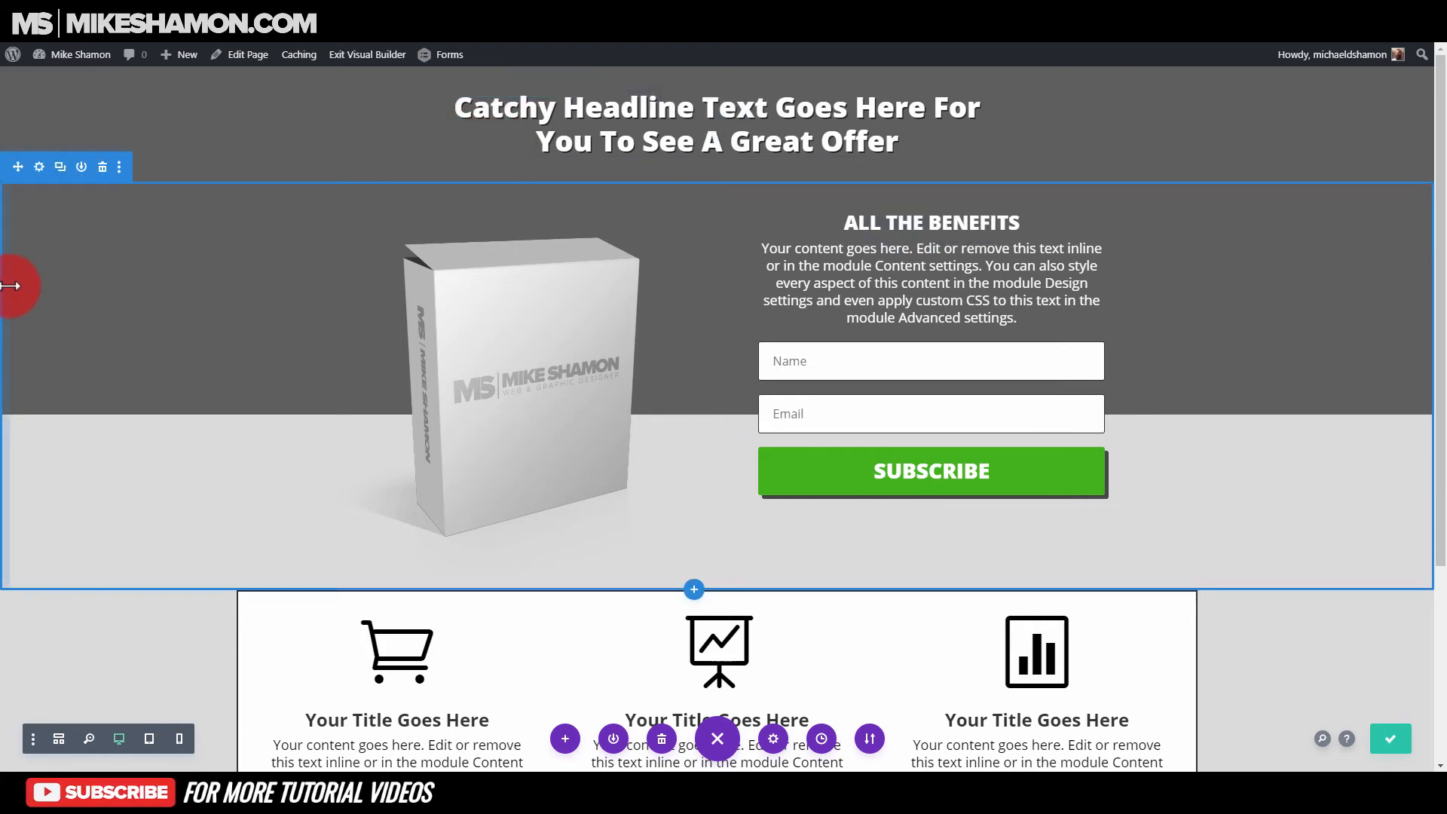
{"action": "left_click_drag", "start_coordinate": [9, 286], "coordinate": [300, 337]}
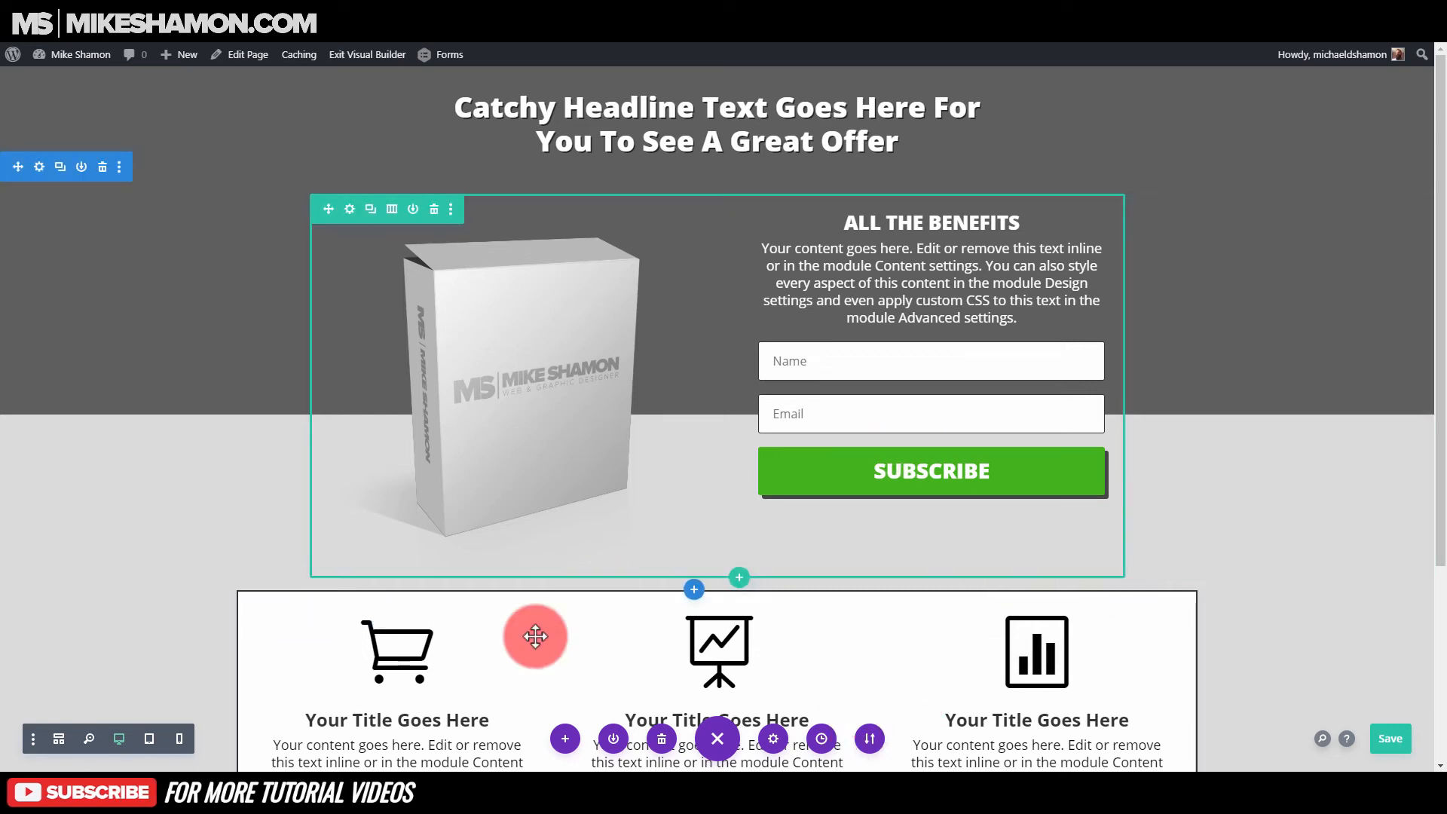
{"action": "scroll", "coordinate": [226, 663], "scroll_direction": "down", "scroll_amount": 2}
{"action": "scroll", "coordinate": [566, 598], "scroll_direction": "up", "scroll_amount": 2}
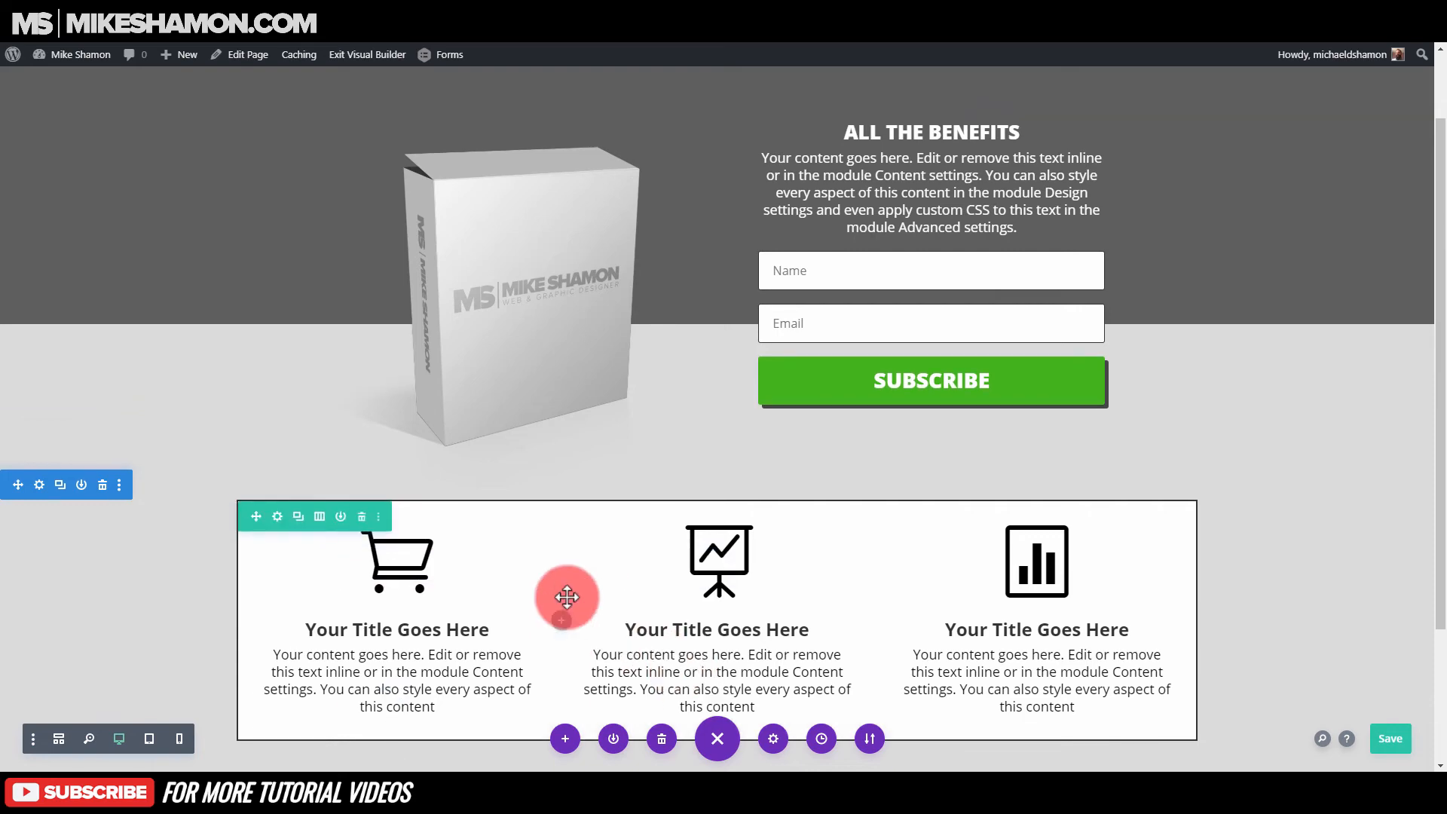
- Examine the whole page in tablet preview, check the phone preview, and return to desktop view
{"action": "left_click", "coordinate": [147, 740]}
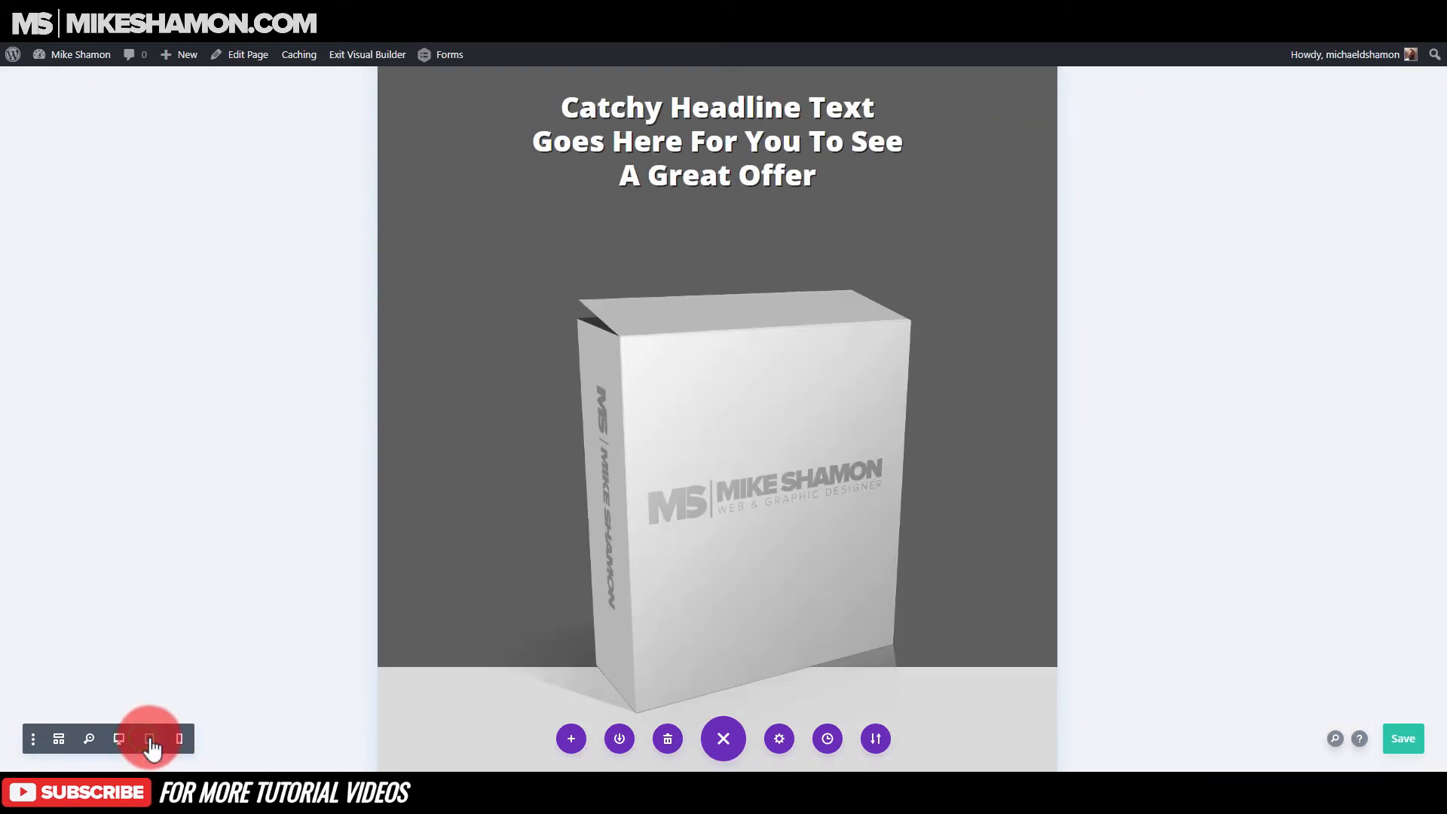
{"action": "scroll", "coordinate": [618, 388], "scroll_direction": "down", "scroll_amount": 5}
{"action": "scroll", "coordinate": [618, 389], "scroll_direction": "down", "scroll_amount": 5}
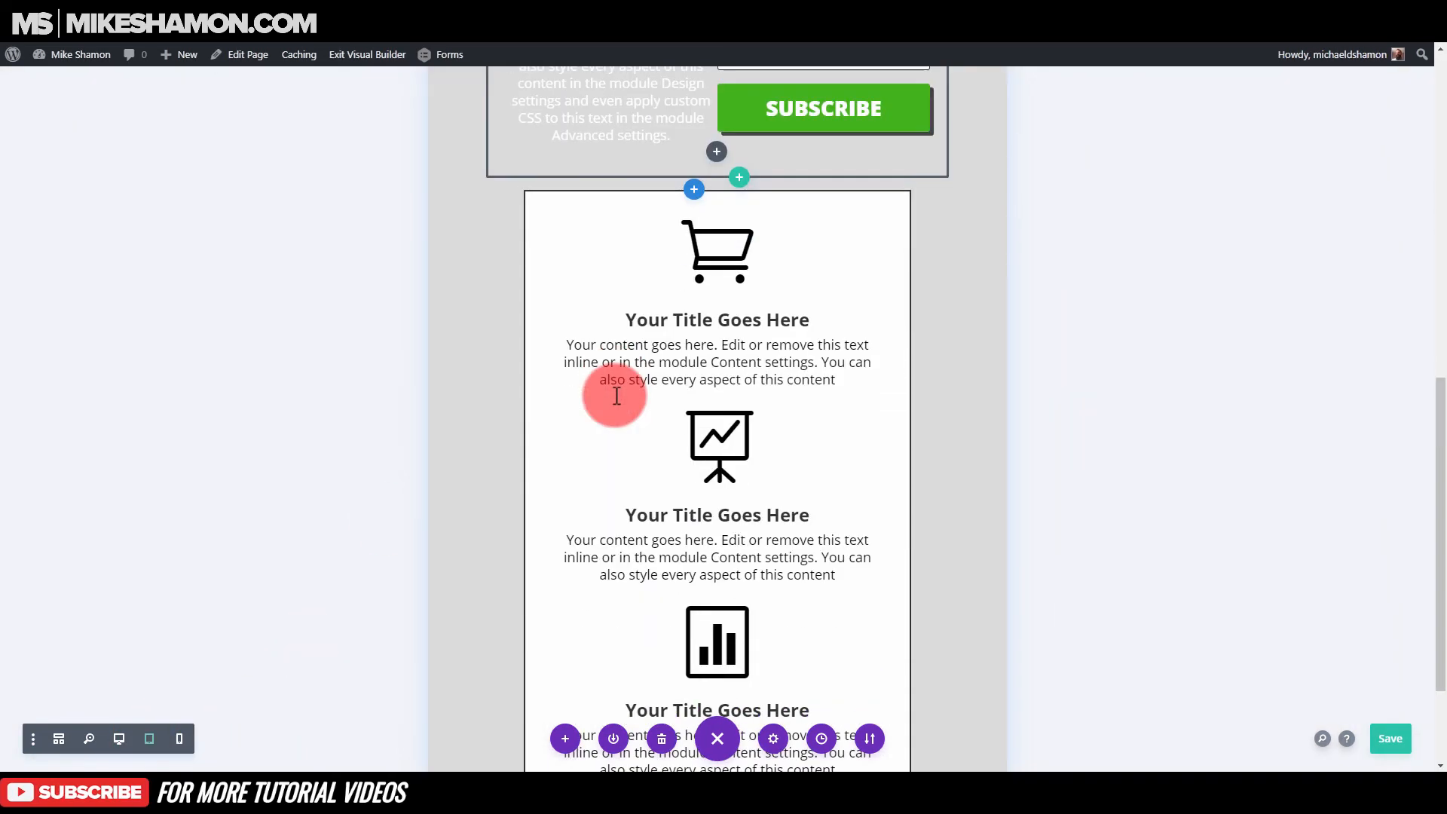
{"action": "scroll", "coordinate": [618, 391], "scroll_direction": "down", "scroll_amount": 2}
{"action": "scroll", "coordinate": [616, 401], "scroll_direction": "up", "scroll_amount": 10}
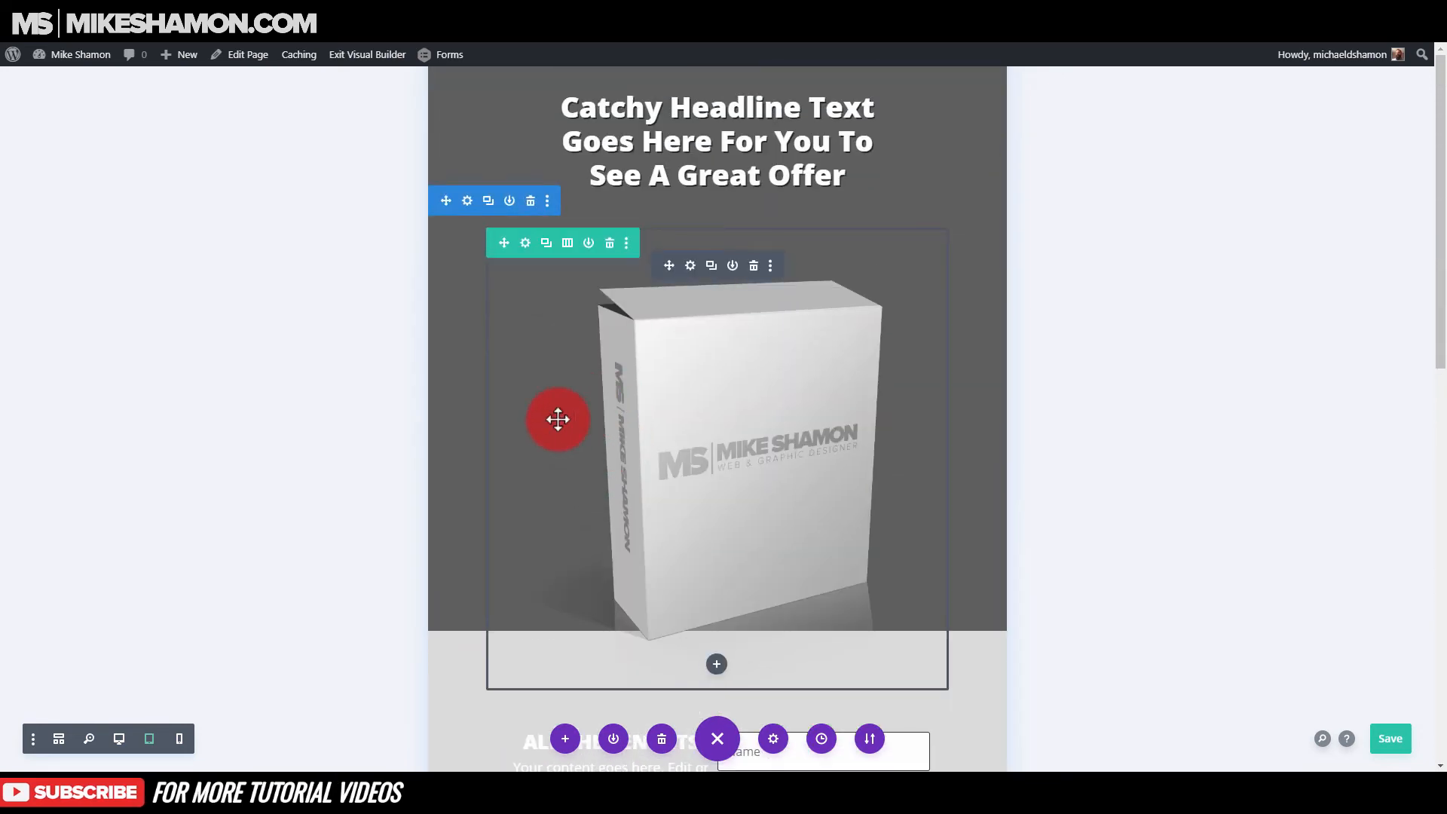
{"action": "left_click", "coordinate": [175, 739]}
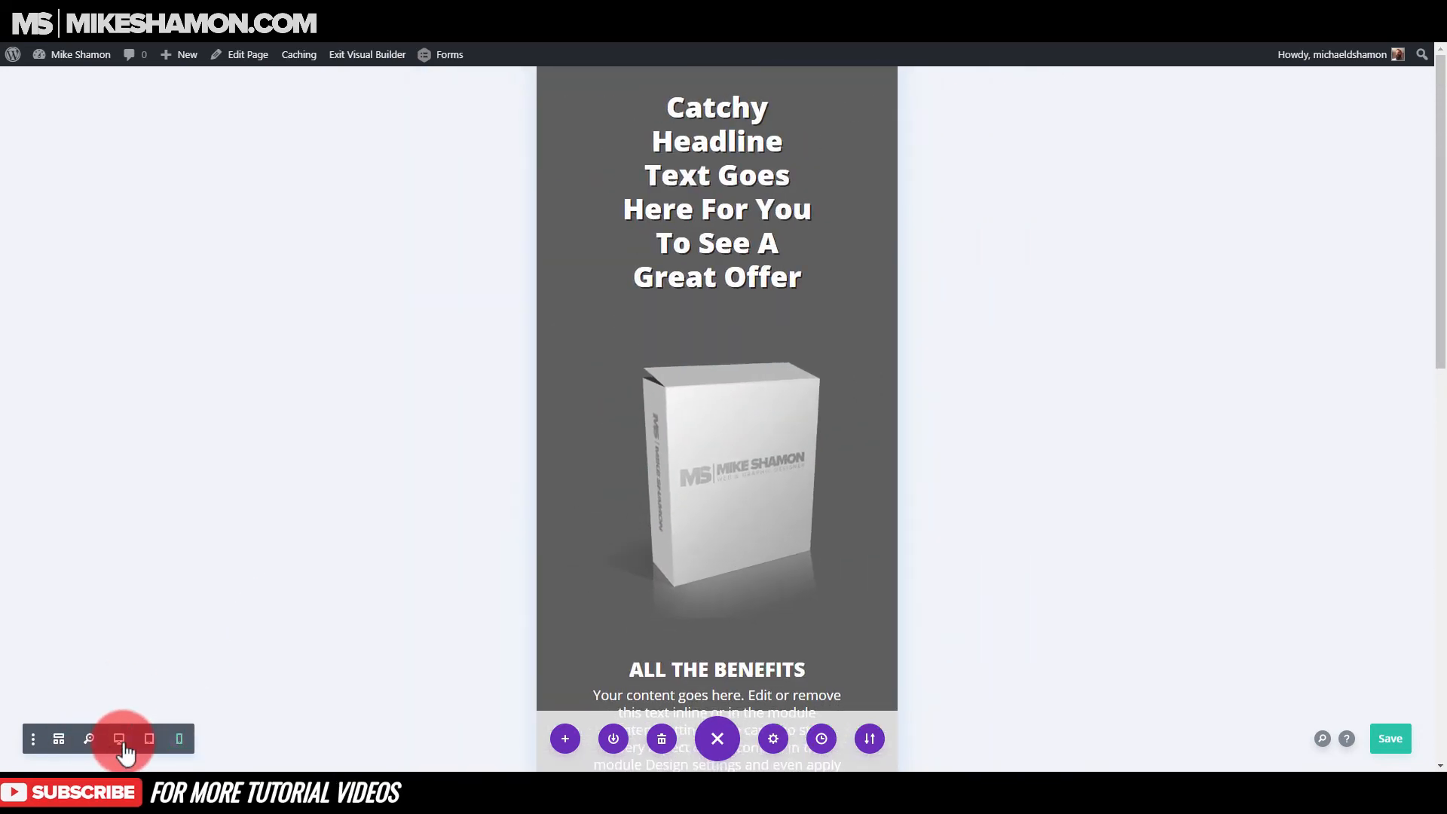
{"action": "left_click", "coordinate": [119, 740]}
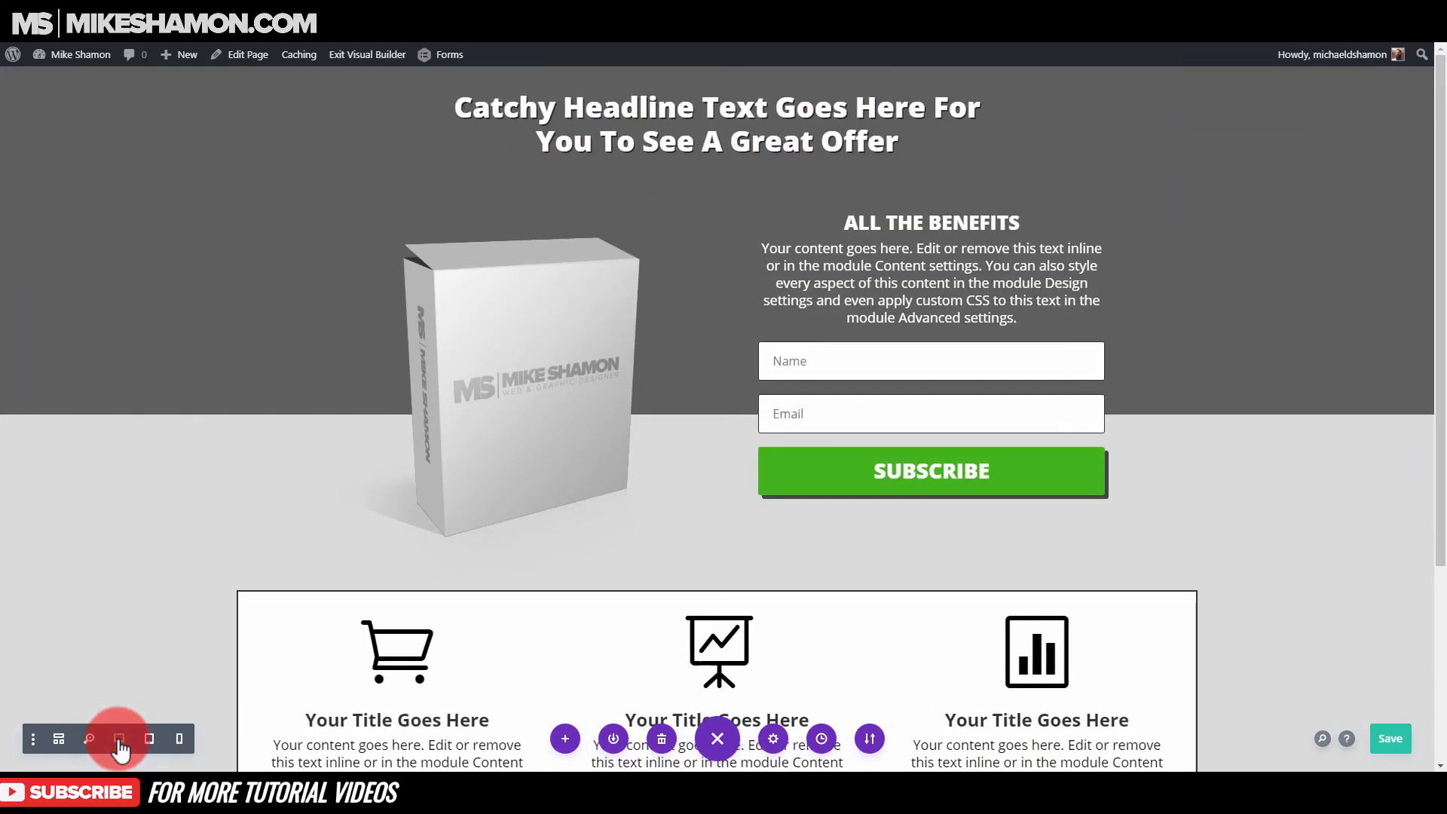
- In phone preview, set the headline text module's phone width to 100% and save its settings
{"action": "left_click", "coordinate": [181, 740]}
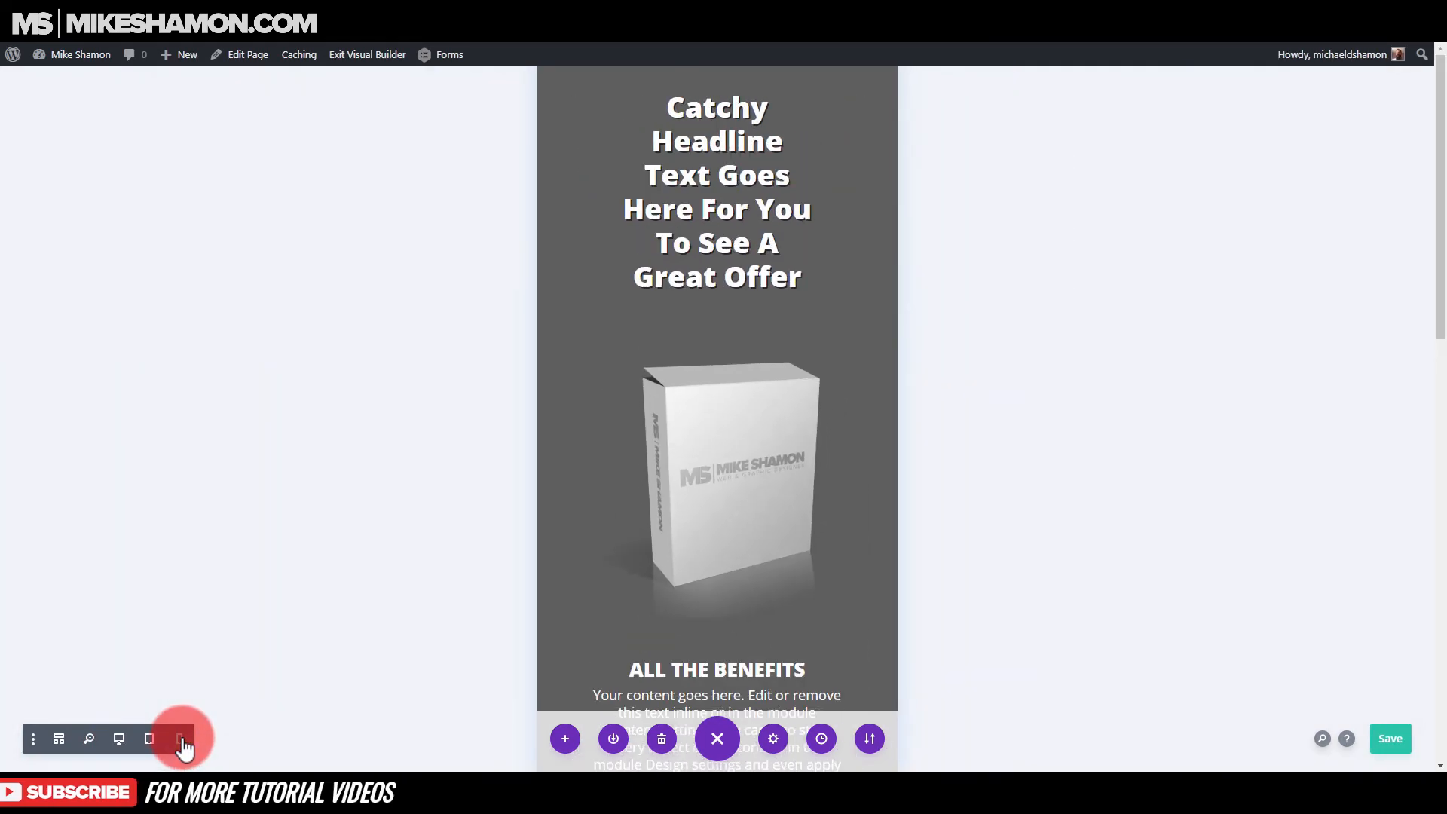
{"action": "mouse_move", "coordinate": [735, 102]}
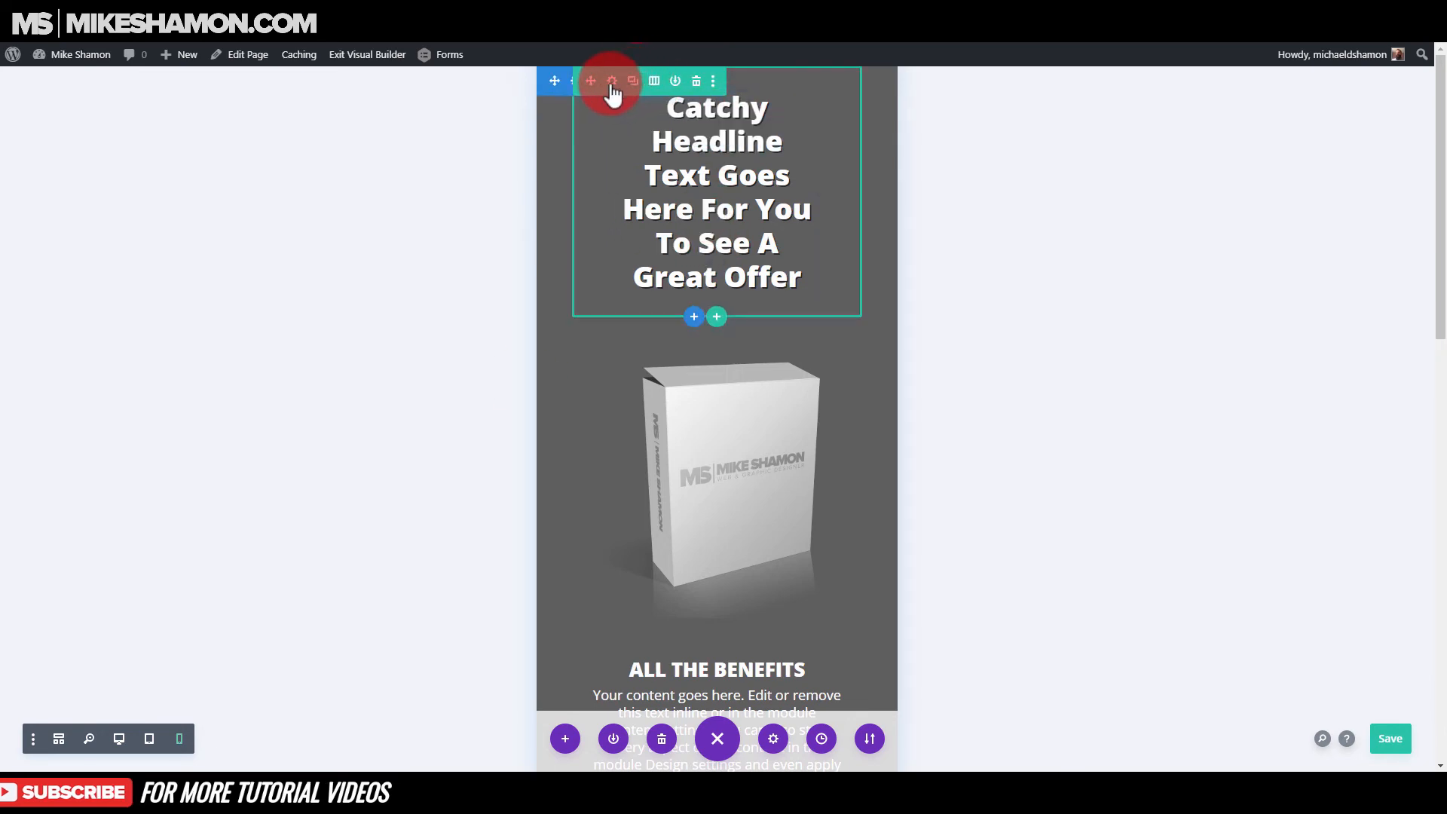
{"action": "mouse_move", "coordinate": [785, 206]}
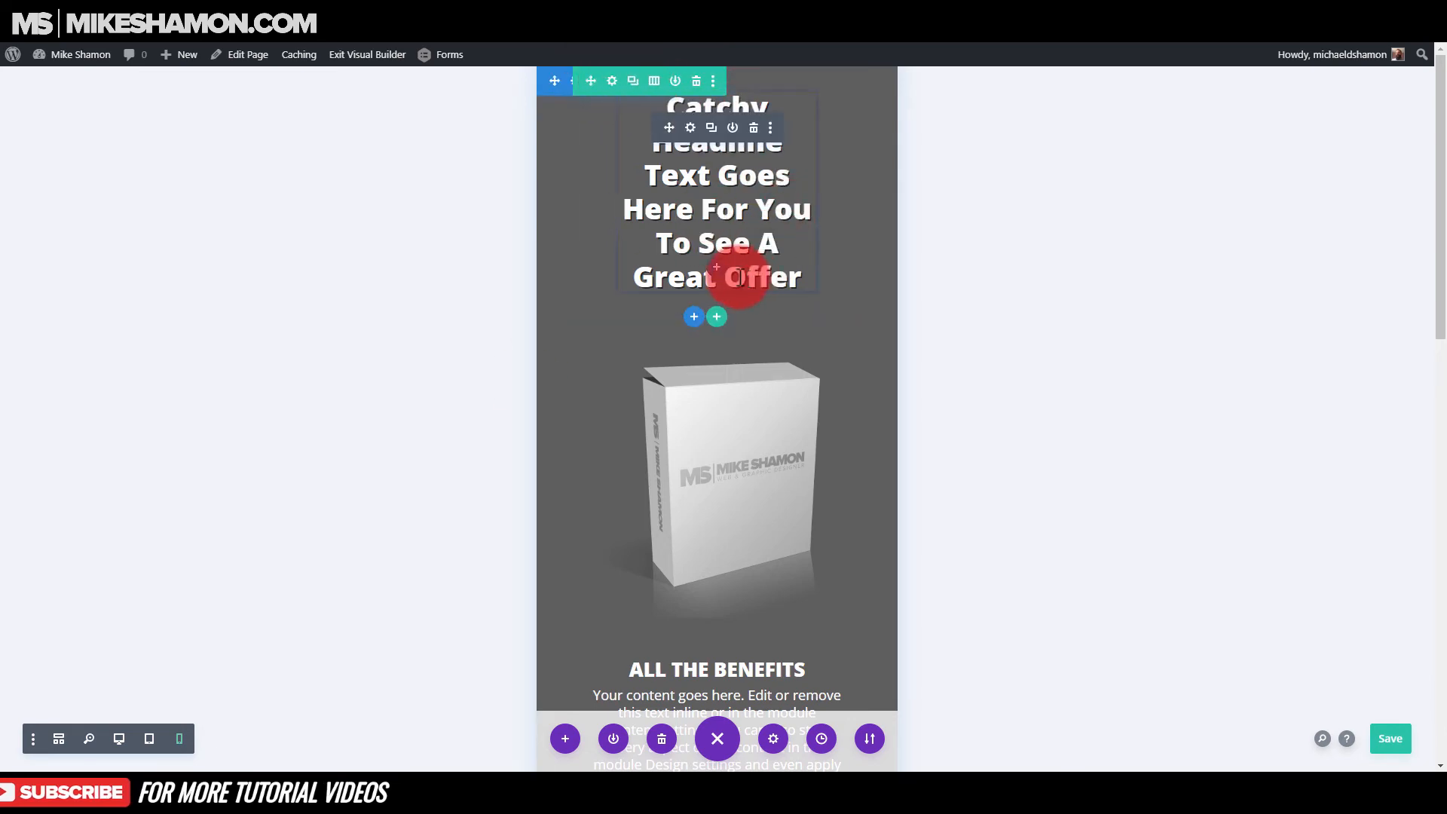
{"action": "left_click", "coordinate": [692, 133]}
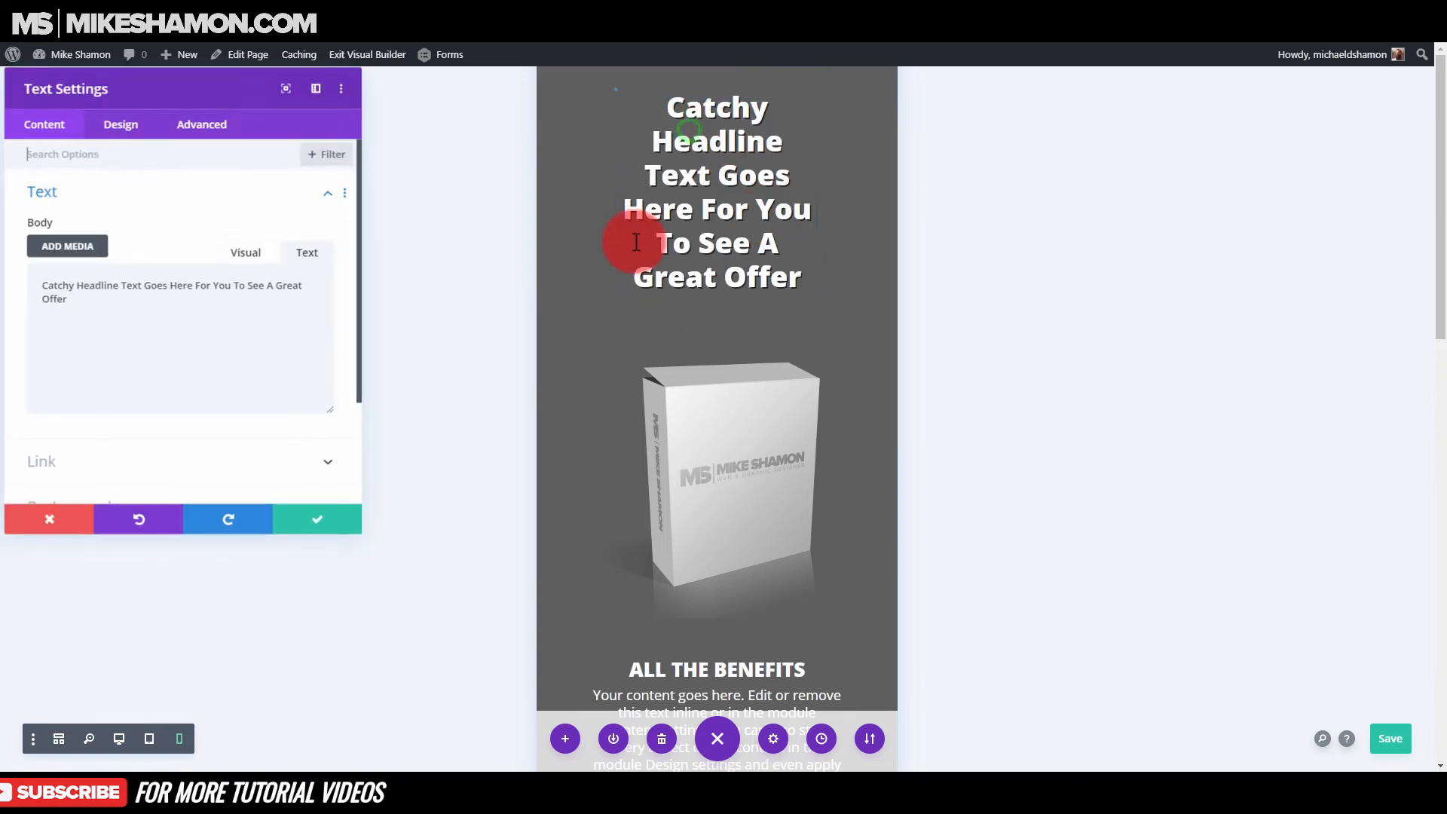
{"action": "left_click", "coordinate": [121, 126]}
{"action": "left_click", "coordinate": [87, 283]}
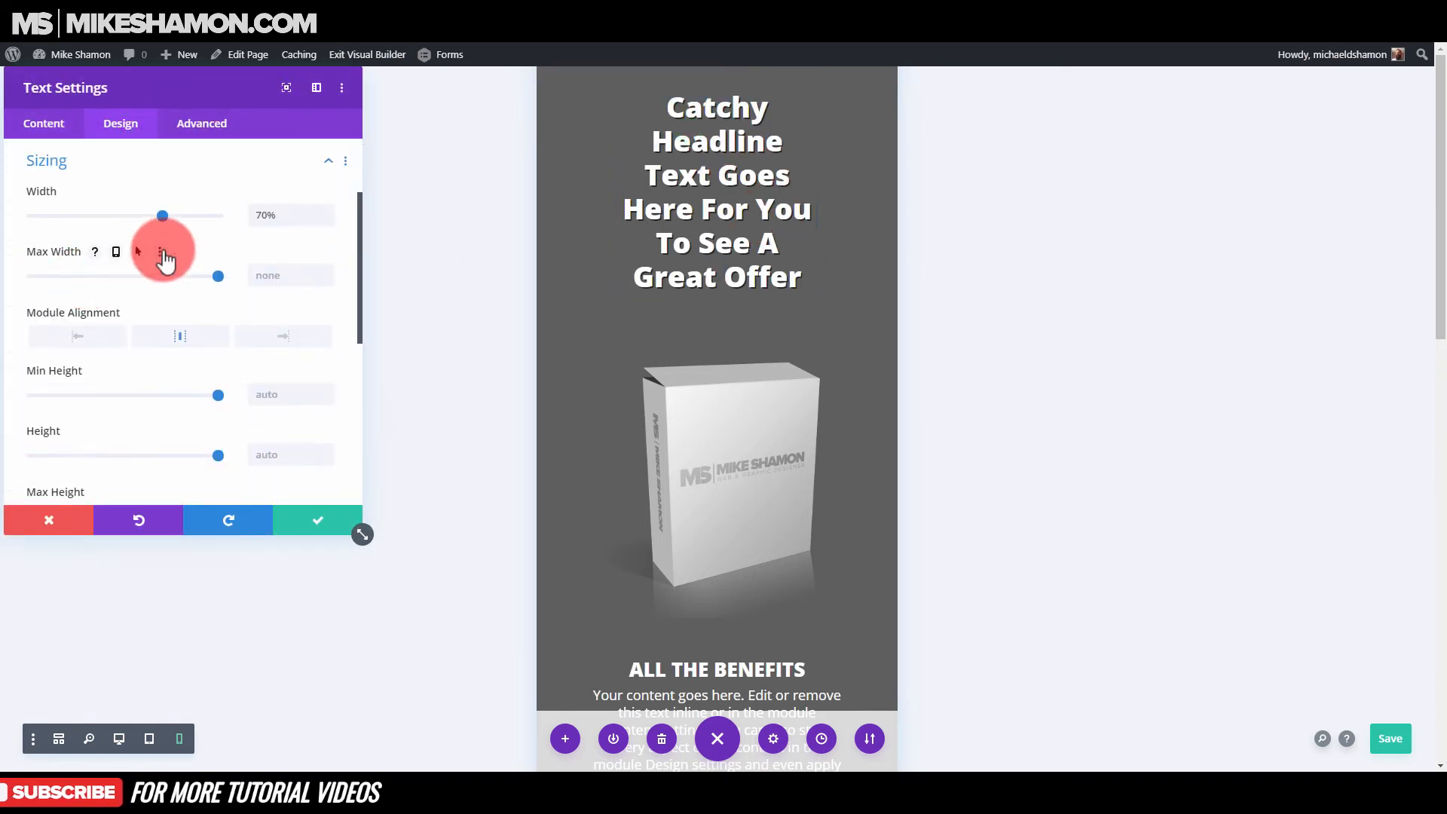
{"action": "left_click", "coordinate": [91, 192]}
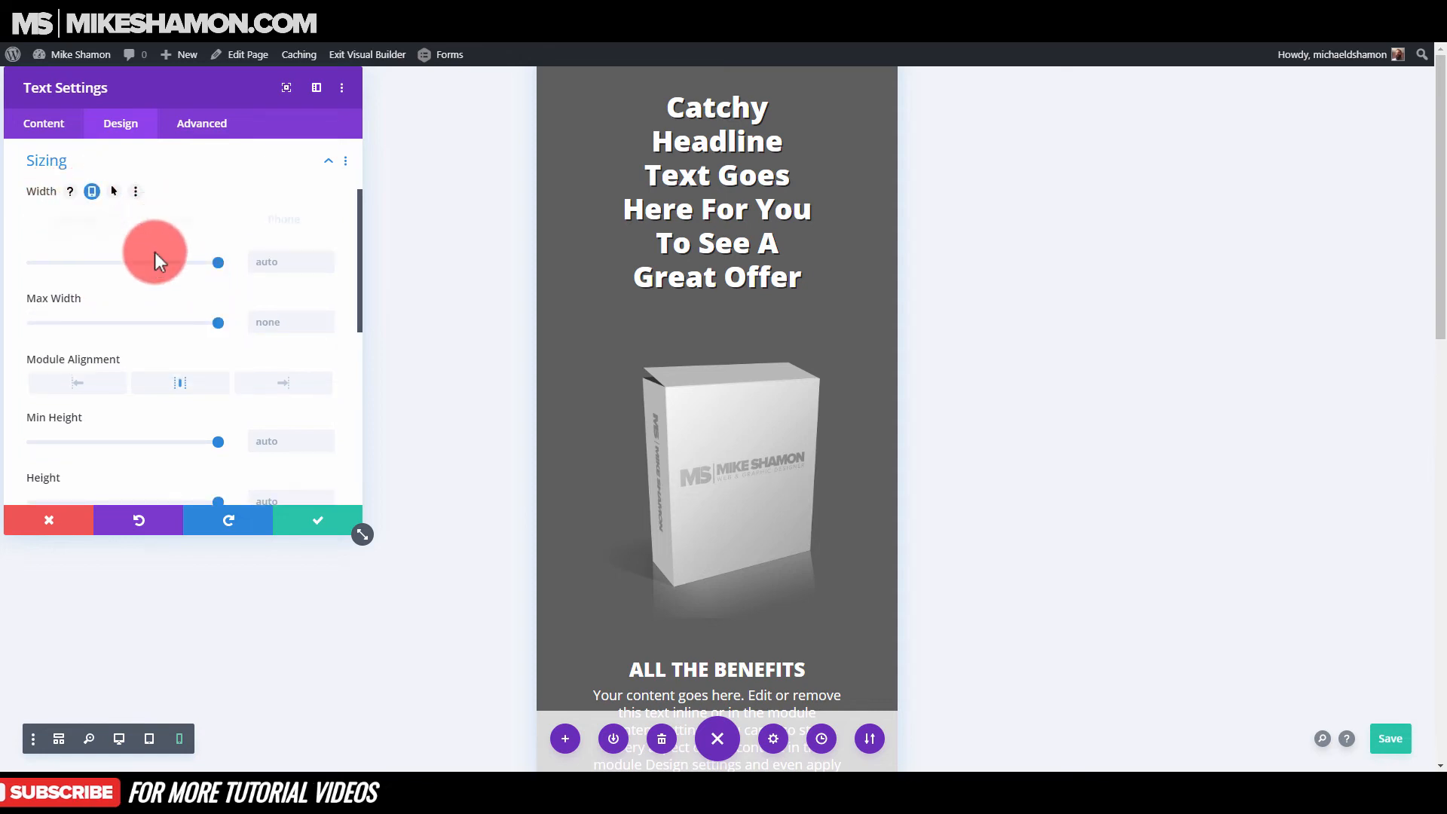
{"action": "left_click_drag", "start_coordinate": [155, 255], "coordinate": [218, 262]}
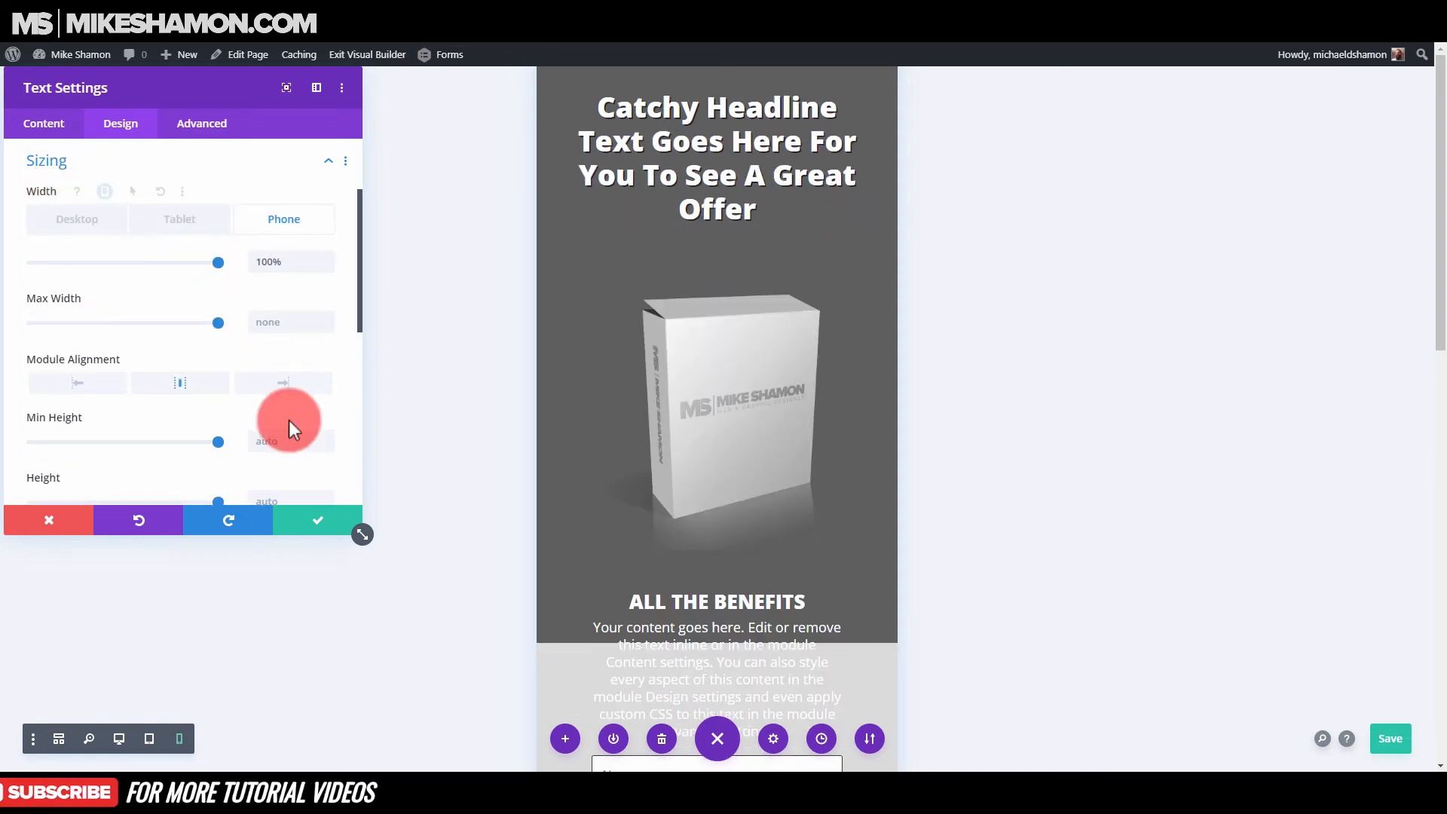
{"action": "left_click", "coordinate": [321, 521]}
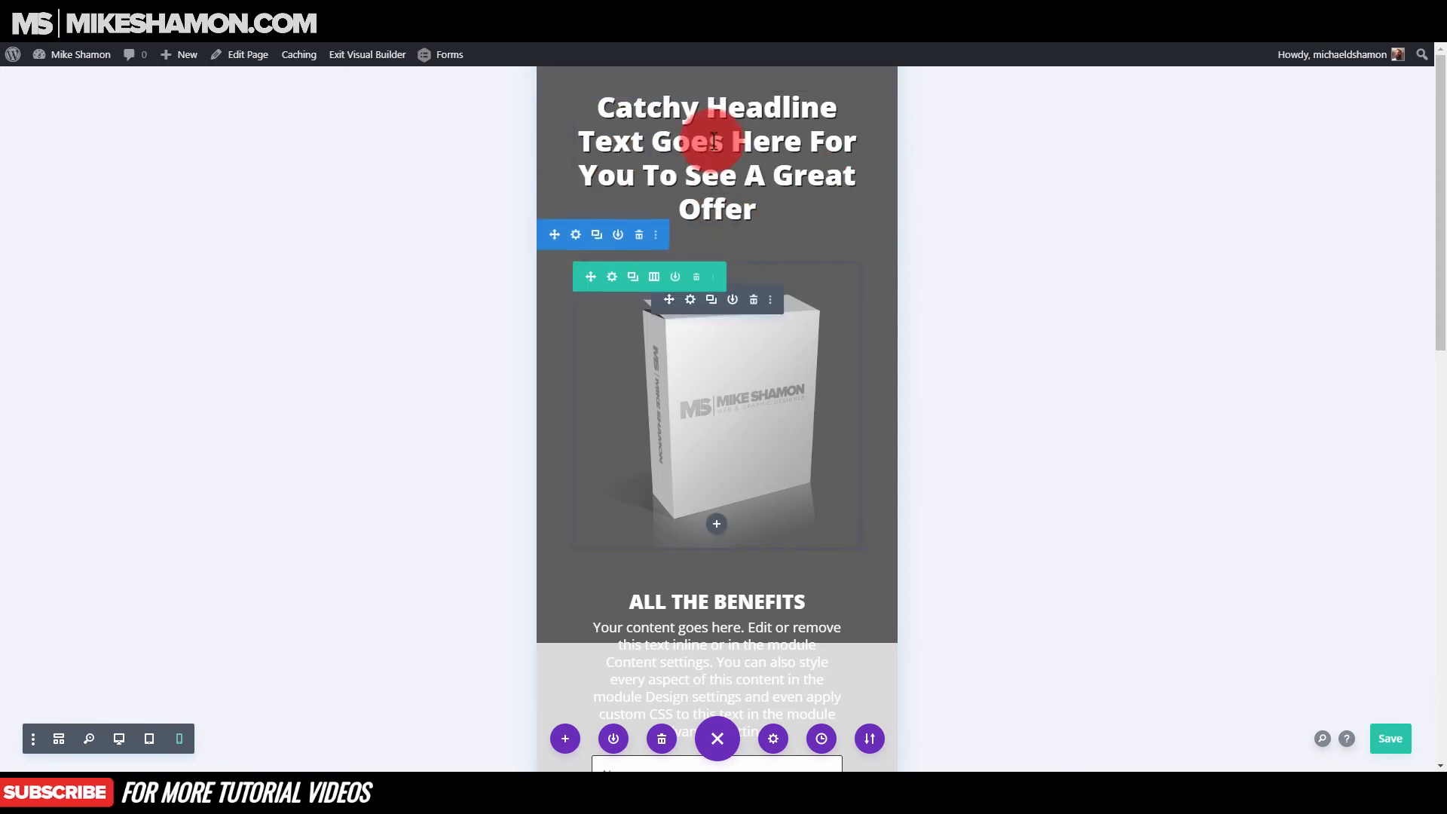
- Reduce the headline's phone text size to slightly below 30px and save the text settings
{"action": "left_click", "coordinate": [690, 128]}
{"action": "left_click", "coordinate": [143, 125]}
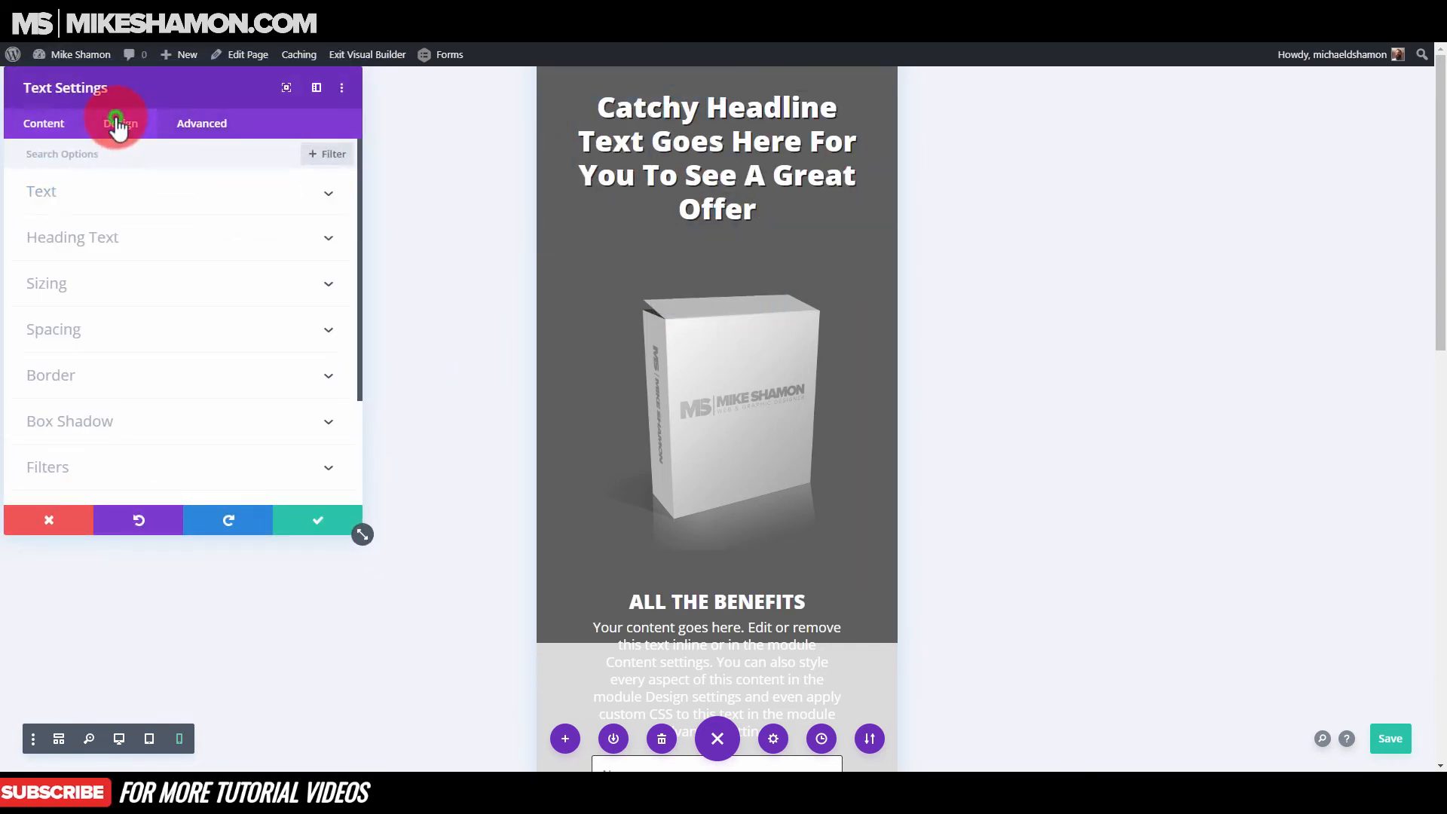
{"action": "left_click", "coordinate": [83, 193]}
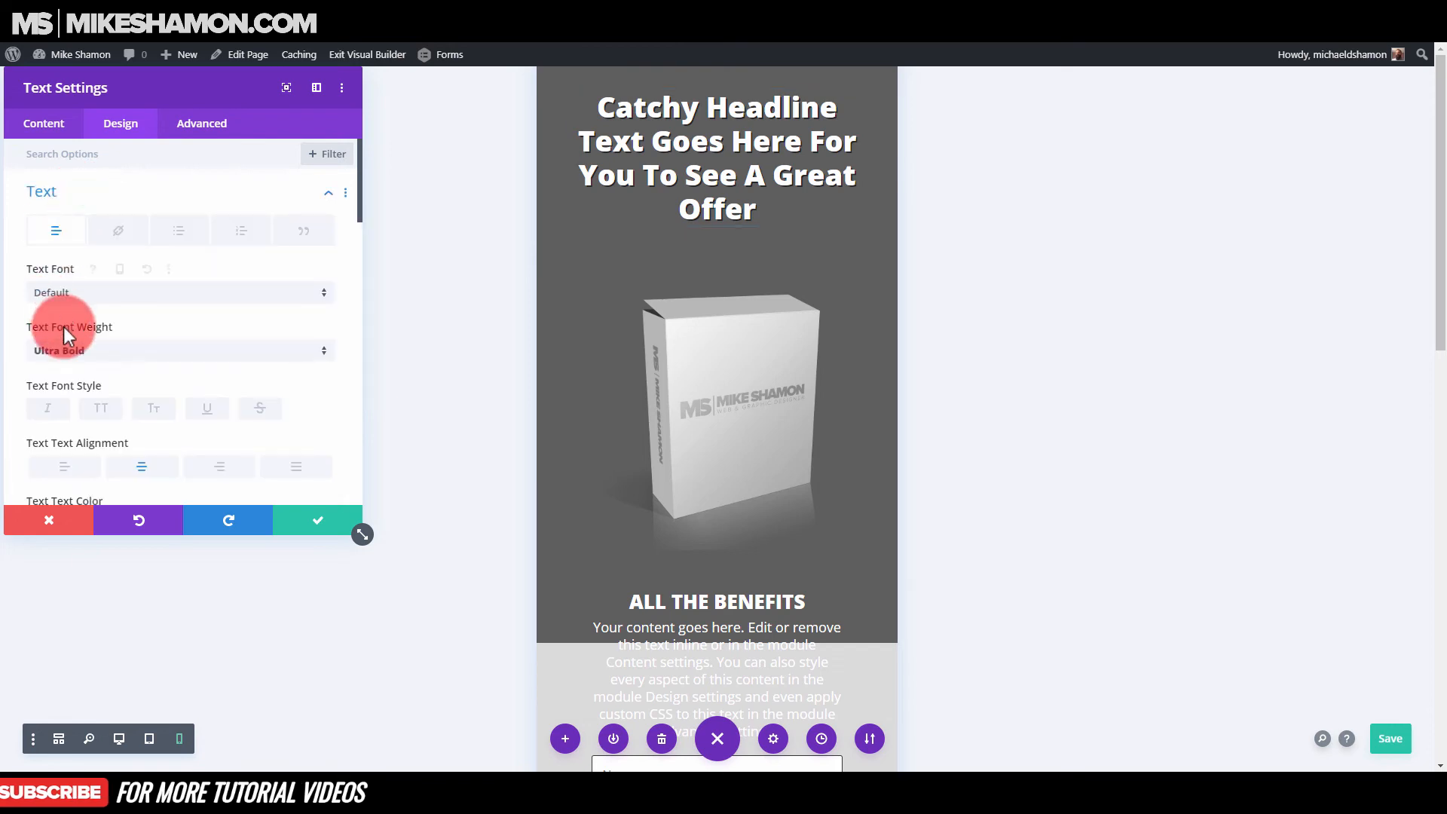
{"action": "scroll", "coordinate": [64, 327], "scroll_direction": "down", "scroll_amount": 3}
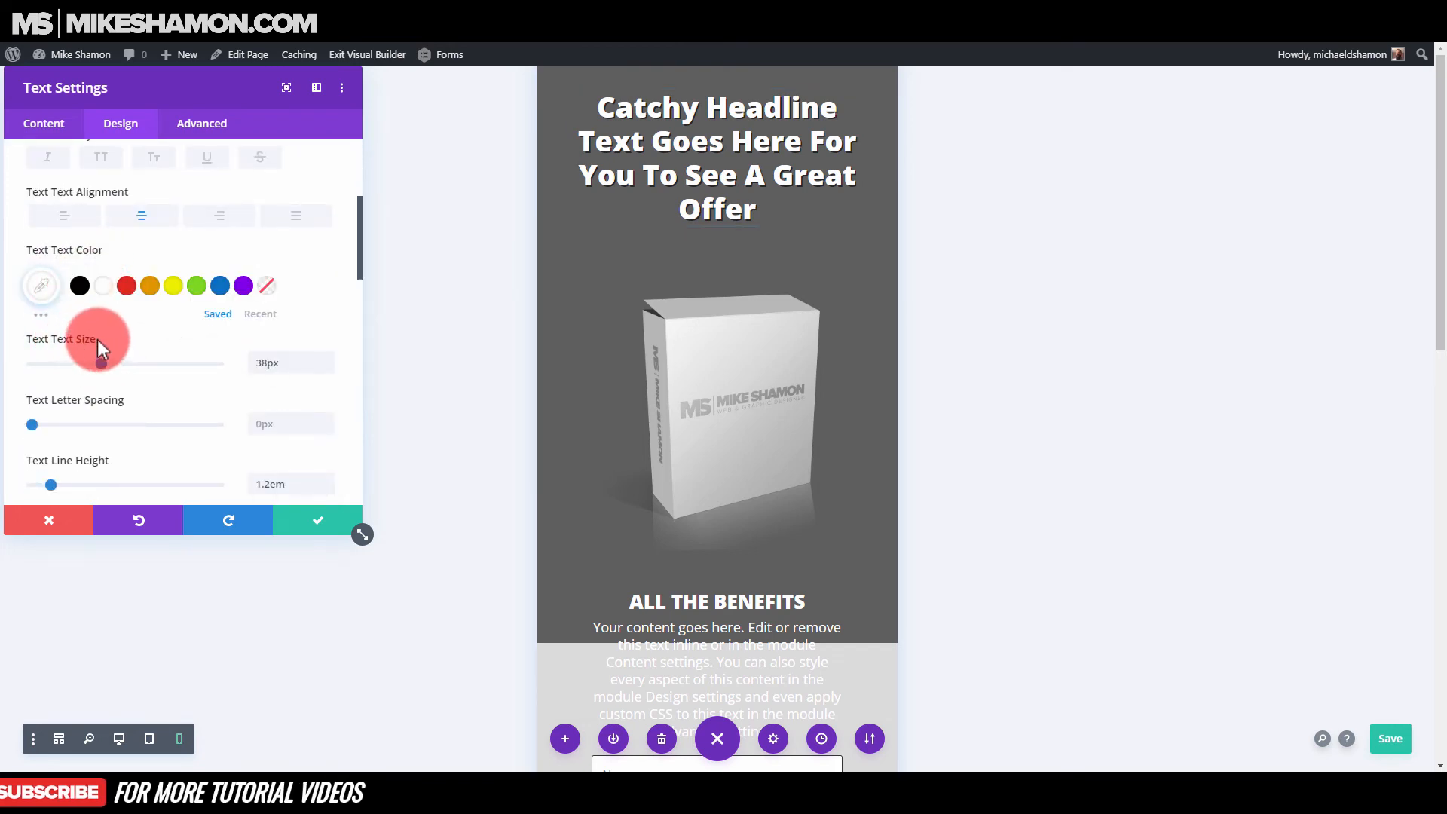
{"action": "left_click", "coordinate": [131, 339]}
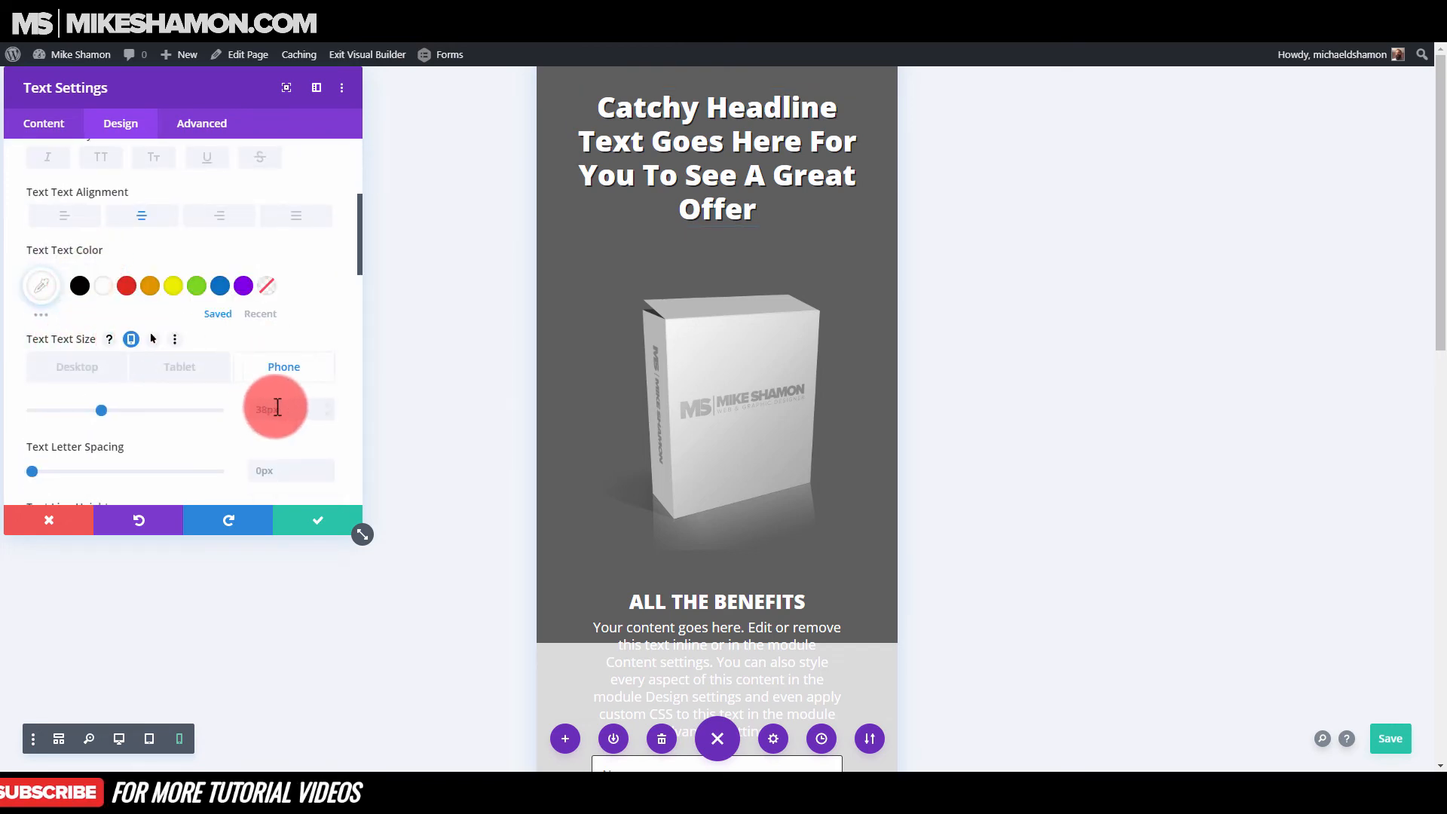
{"action": "left_click_drag", "start_coordinate": [99, 414], "coordinate": [88, 414]}
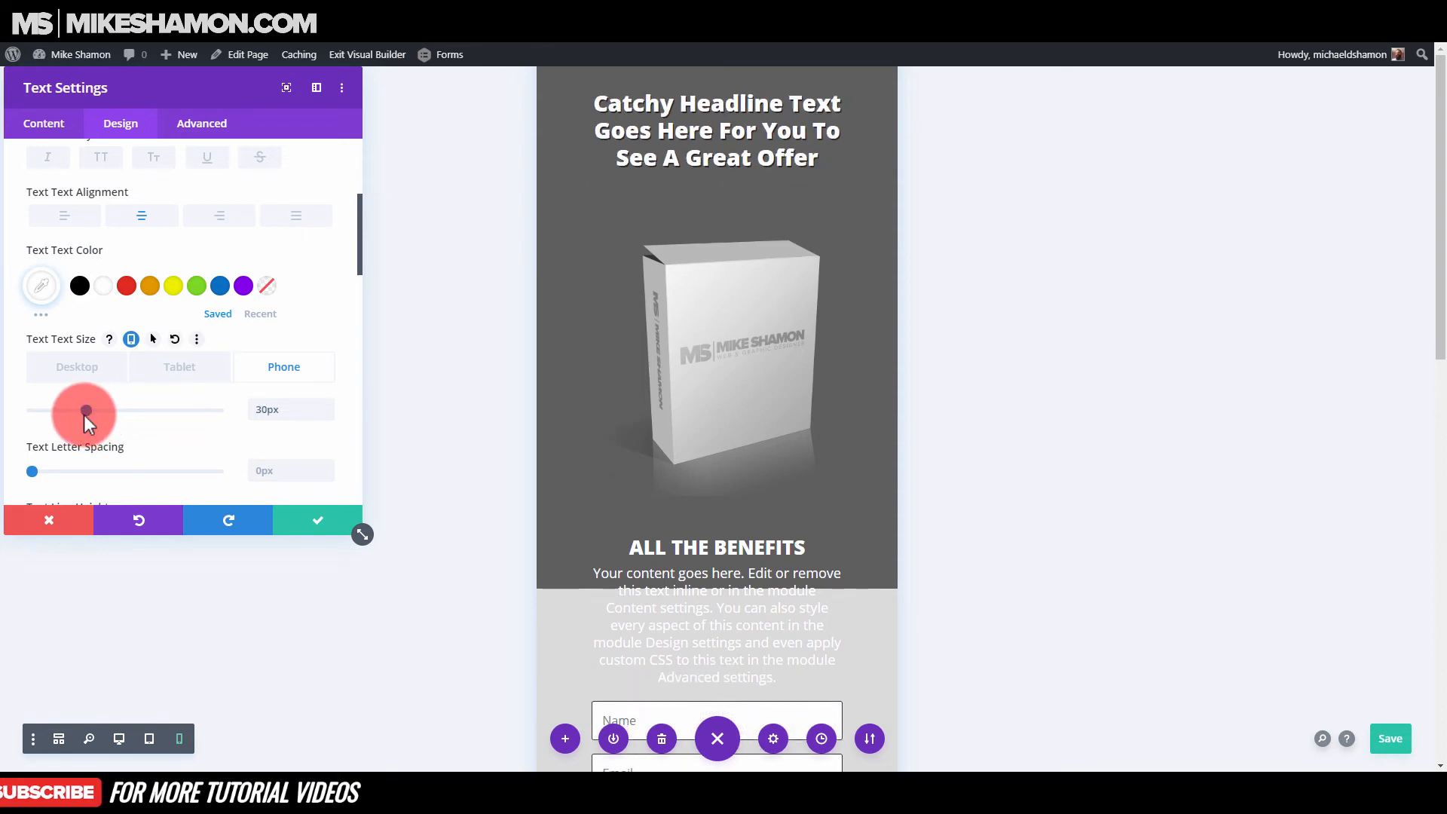
{"action": "left_click", "coordinate": [327, 521]}
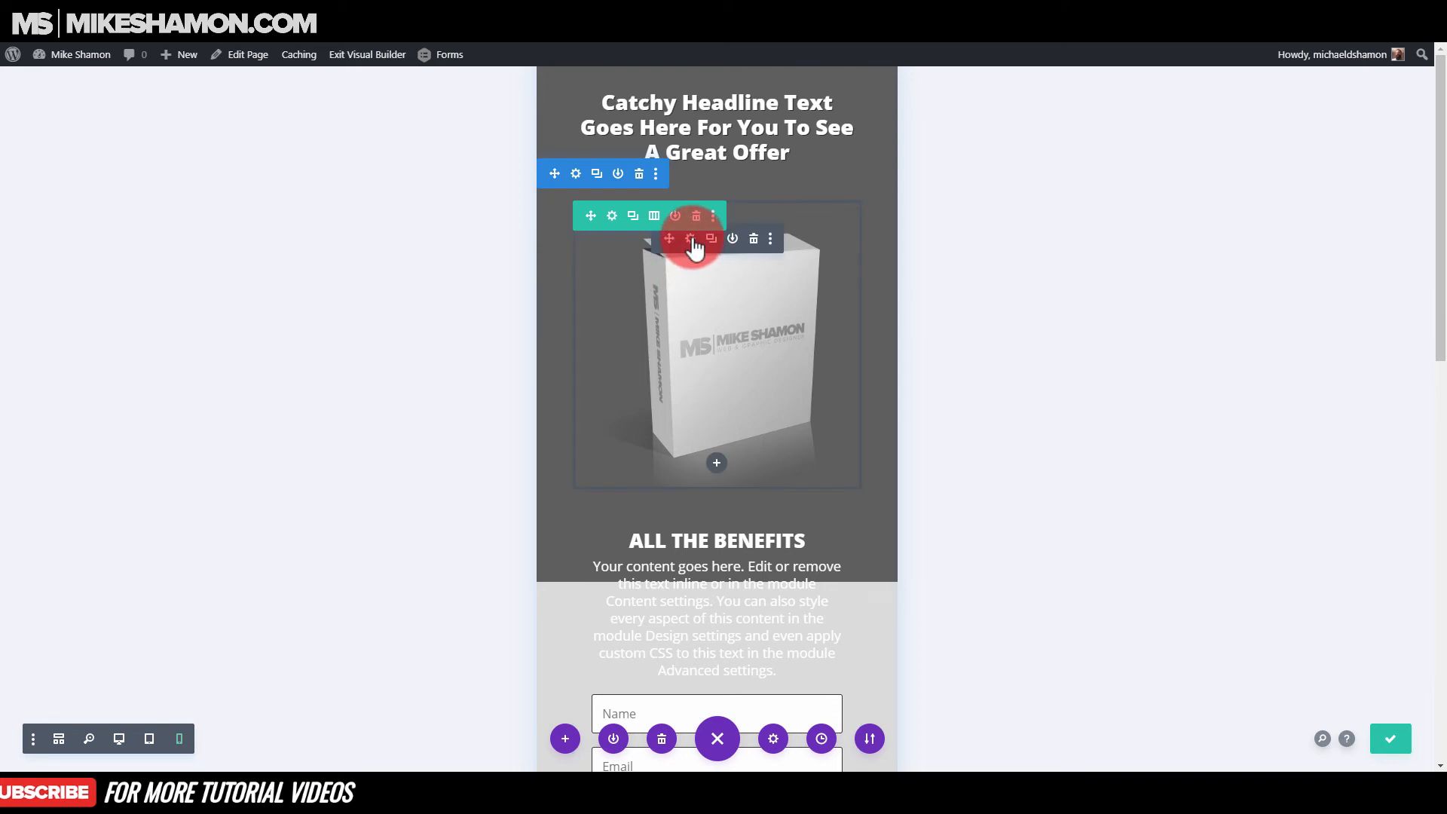
- Set the product box image's width to 70% for phones only
{"action": "left_click", "coordinate": [691, 239]}
{"action": "left_click", "coordinate": [123, 130]}
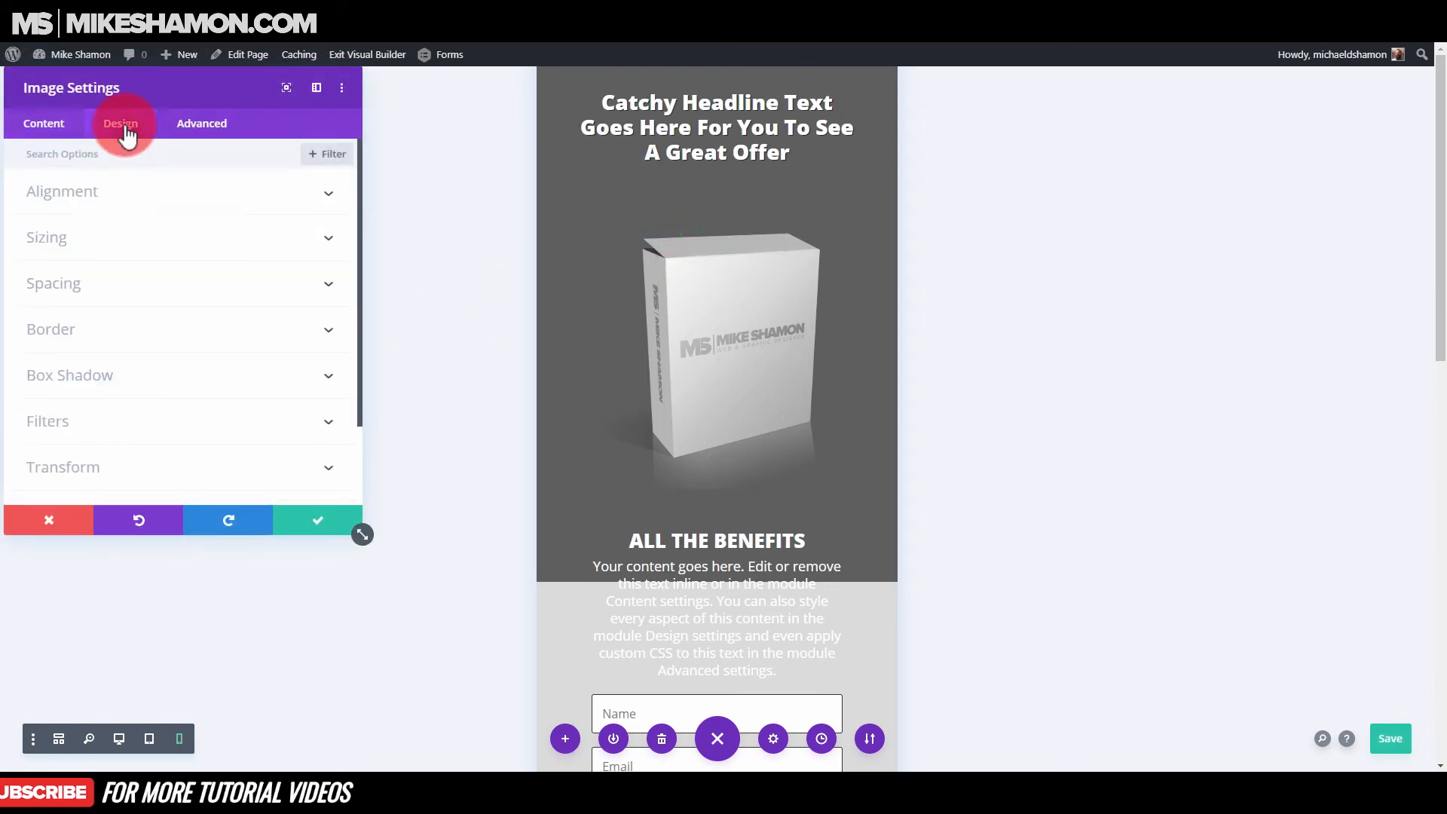
{"action": "left_click", "coordinate": [63, 235]}
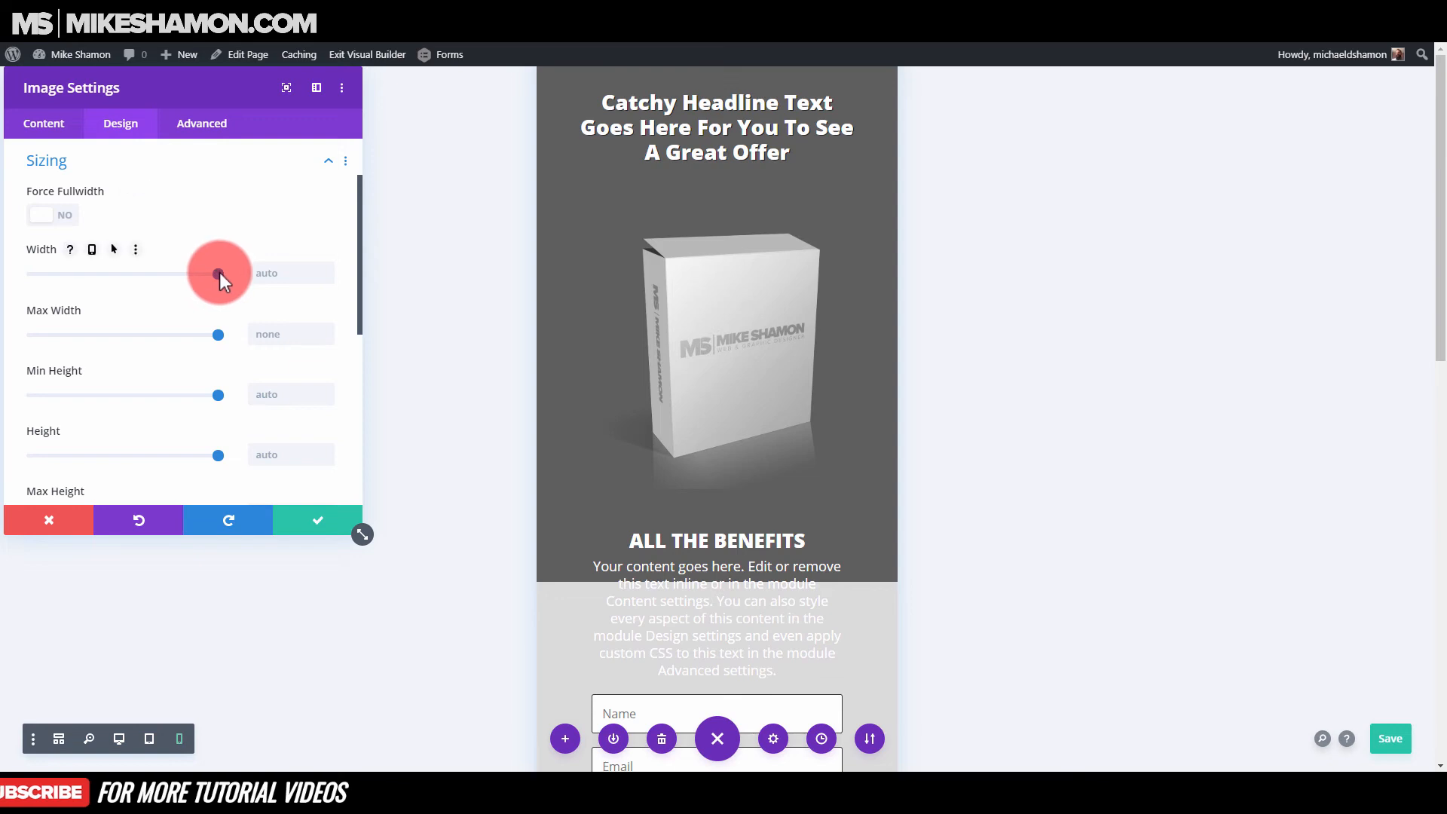
{"action": "left_click", "coordinate": [92, 250]}
{"action": "left_click_drag", "start_coordinate": [217, 326], "coordinate": [161, 312]}
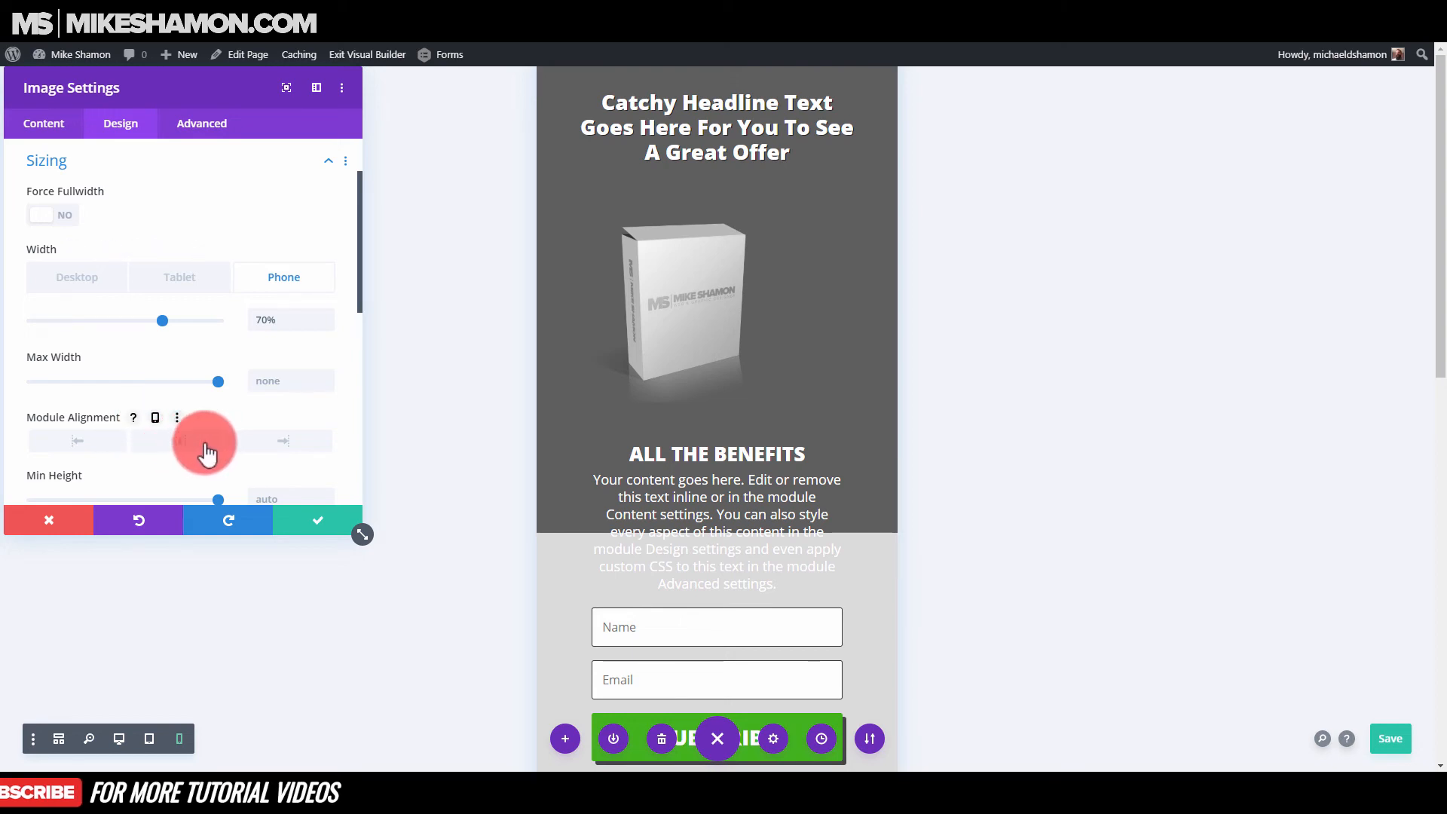
- Center the product box image's module alignment for phones and save the image settings
{"action": "left_click", "coordinate": [155, 418]}
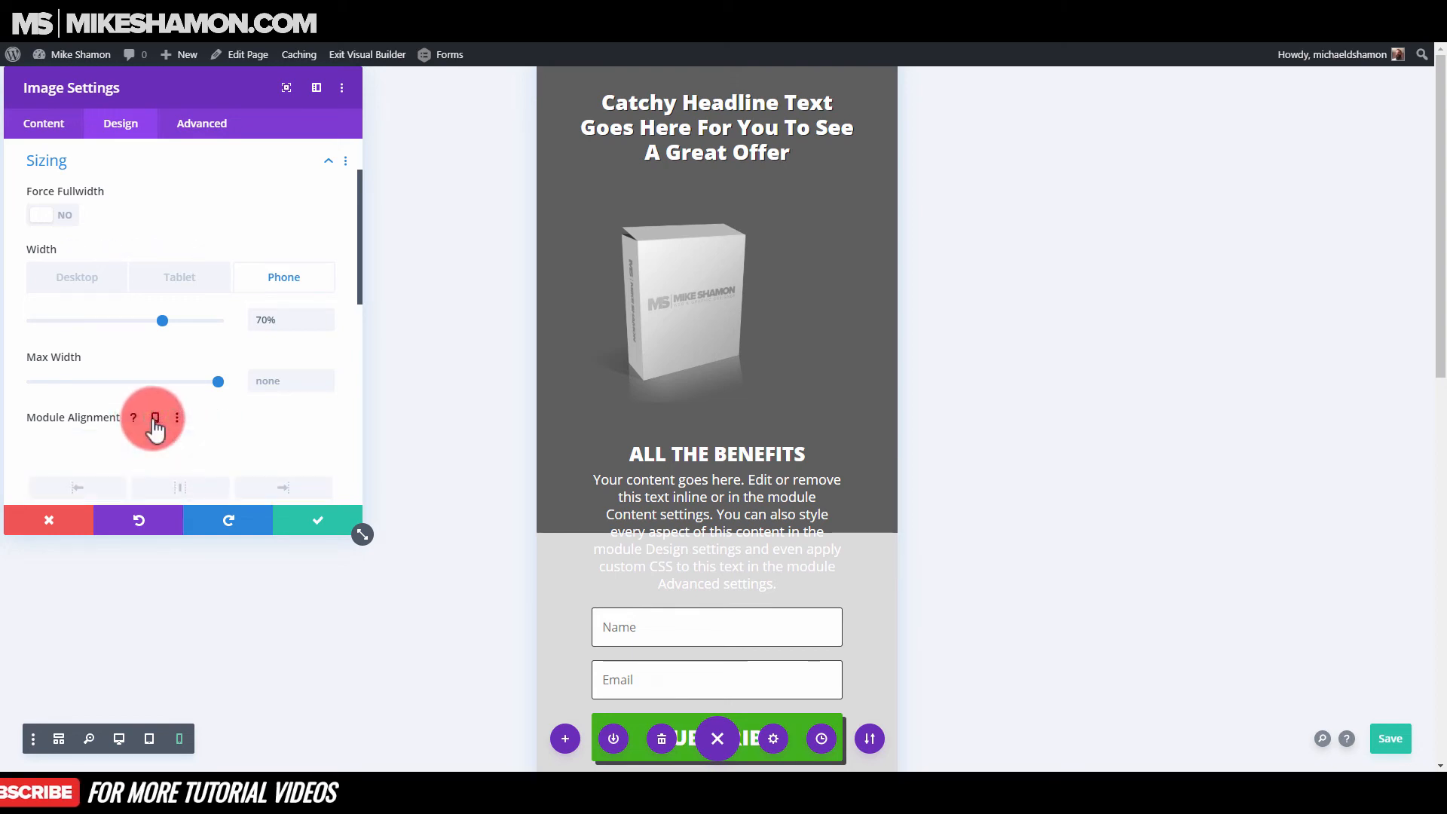
{"action": "left_click", "coordinate": [181, 487]}
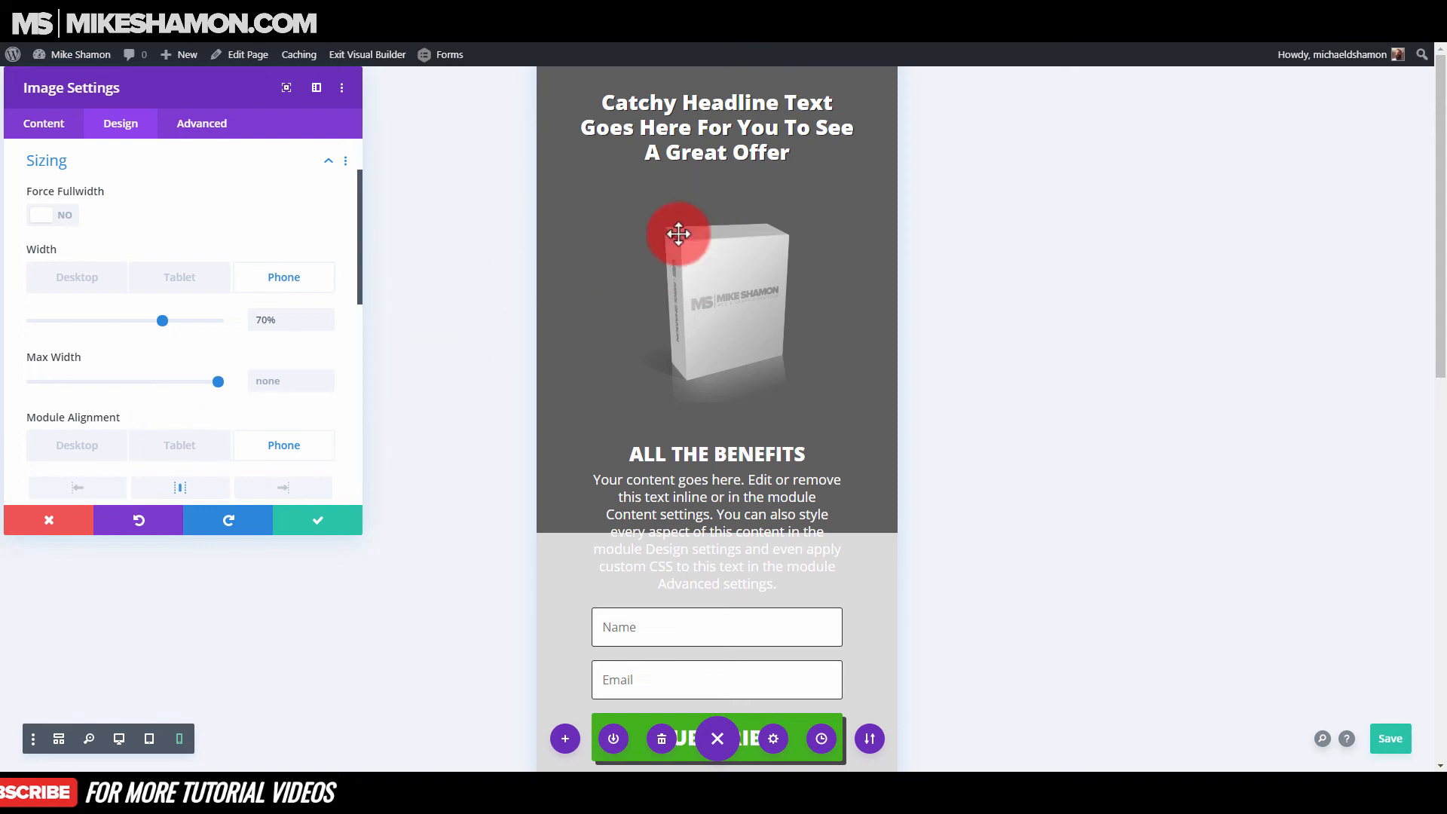
{"action": "left_click", "coordinate": [292, 518]}
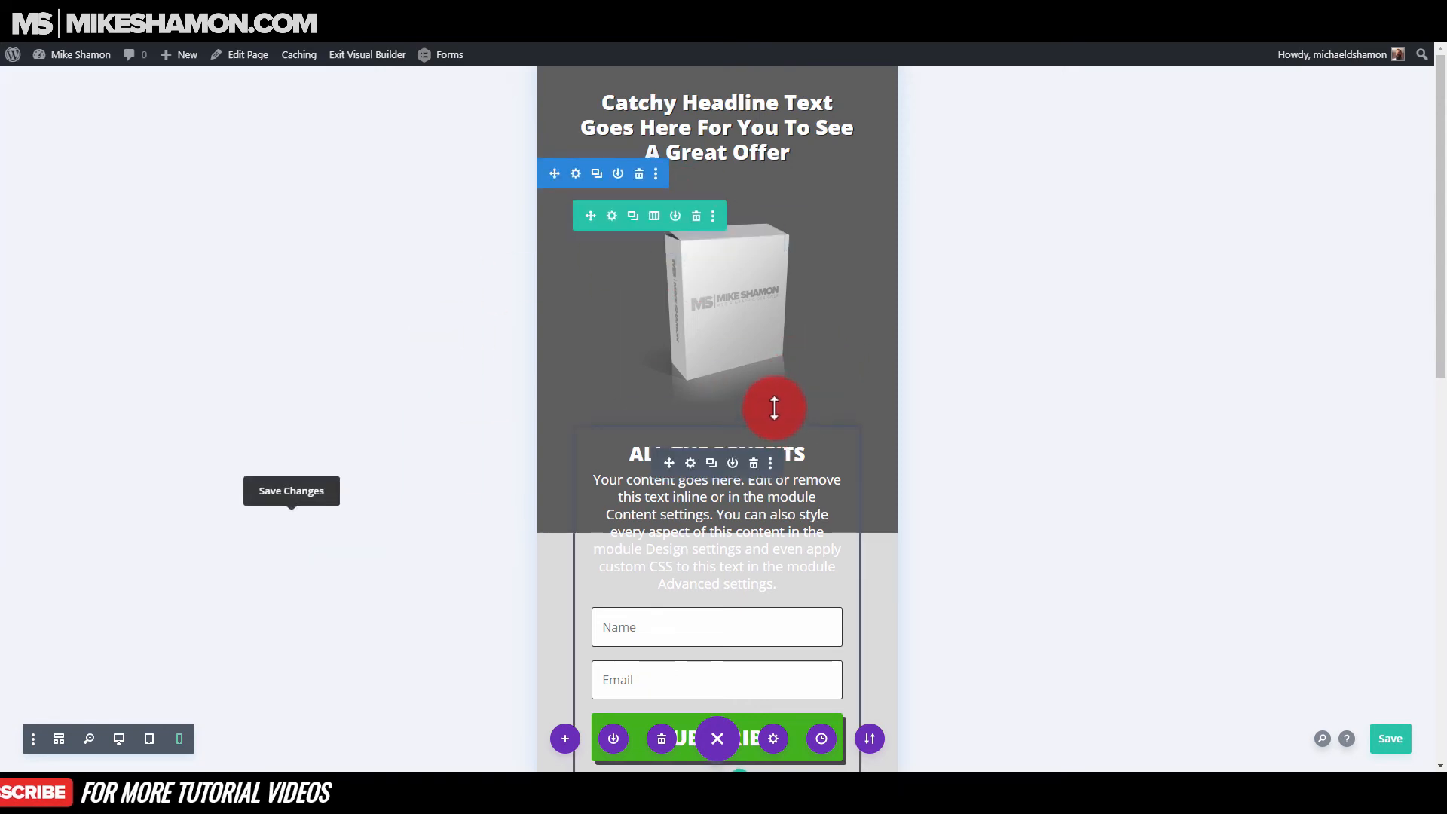
{"action": "scroll", "coordinate": [791, 516], "scroll_direction": "down", "scroll_amount": 1}
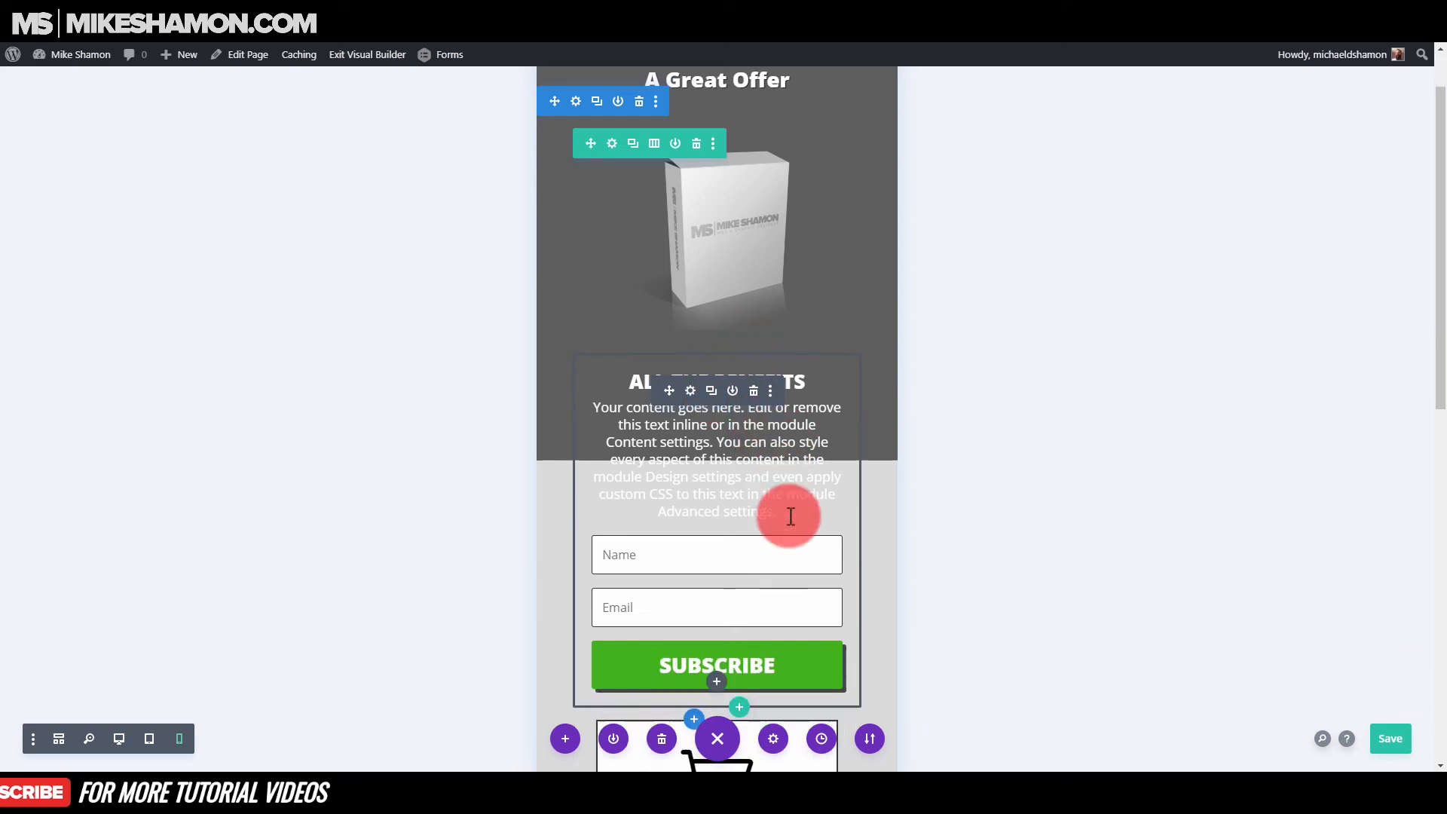
- Raise the split-color section's background gradient start position to 79%
{"action": "scroll", "coordinate": [790, 517], "scroll_direction": "down", "scroll_amount": 1}
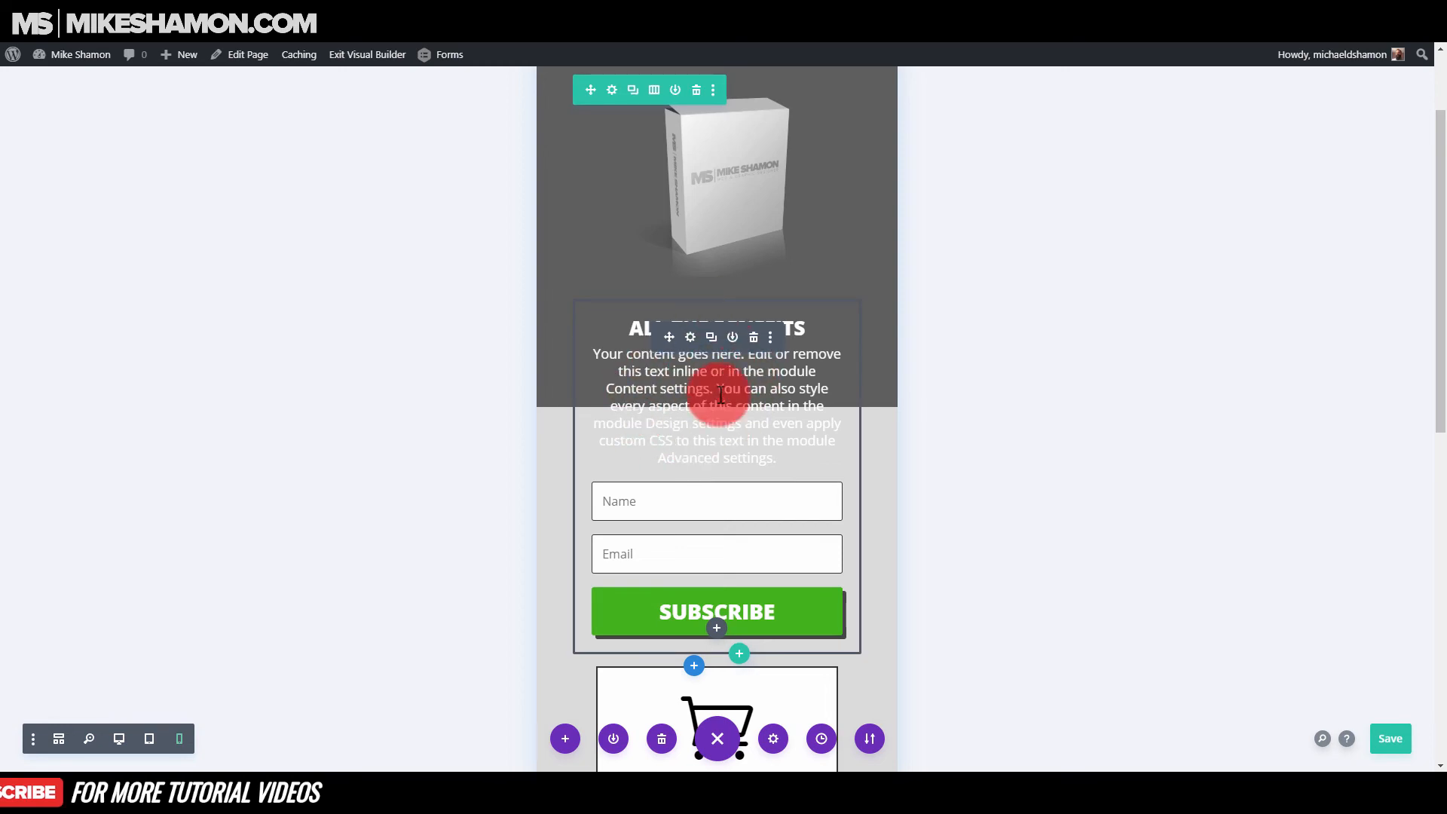
{"action": "scroll", "coordinate": [527, 289], "scroll_direction": "up", "scroll_amount": 2}
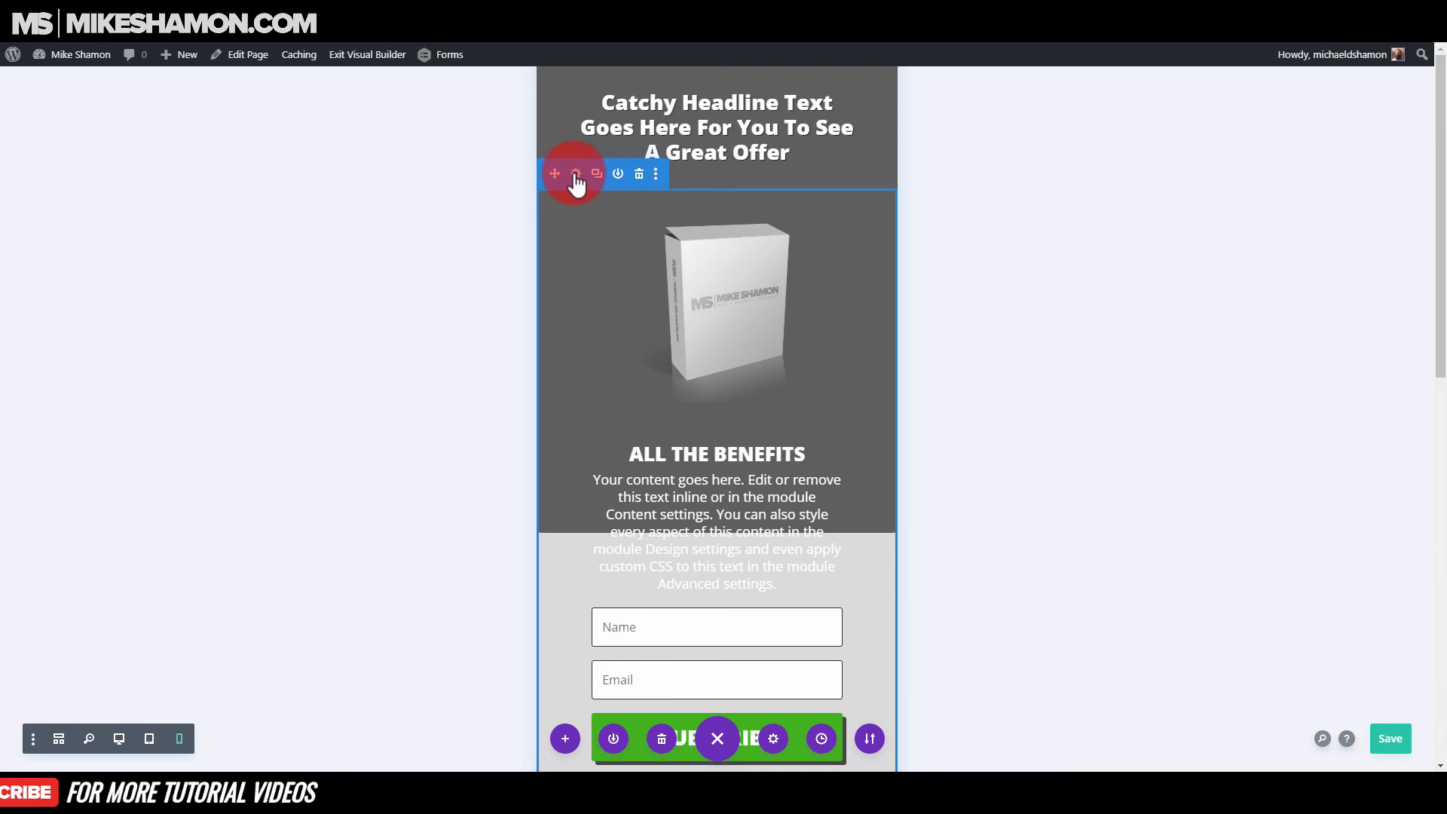
{"action": "left_click", "coordinate": [574, 174]}
{"action": "left_click", "coordinate": [71, 221]}
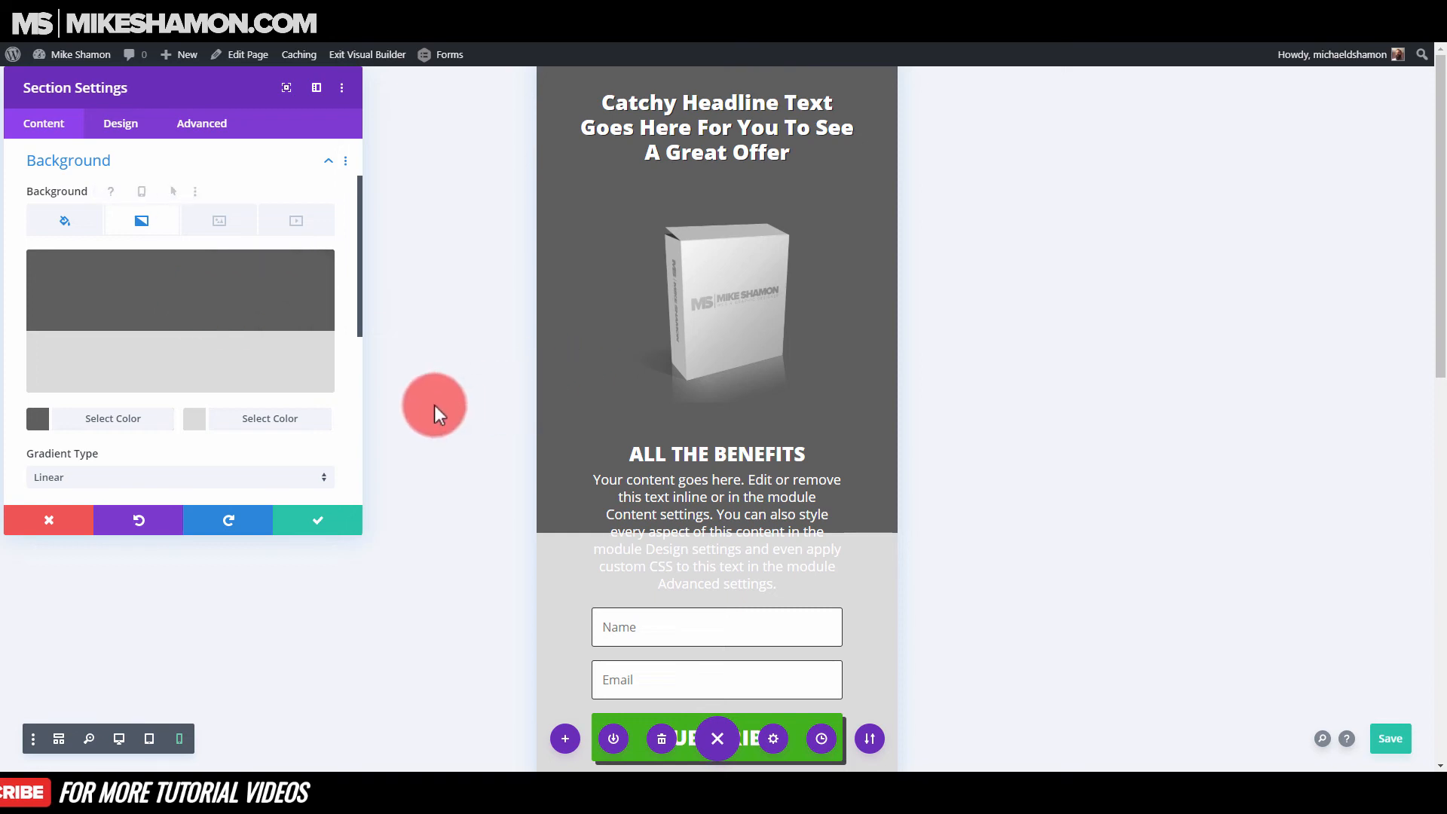
{"action": "scroll", "coordinate": [543, 365], "scroll_direction": "down", "scroll_amount": 2}
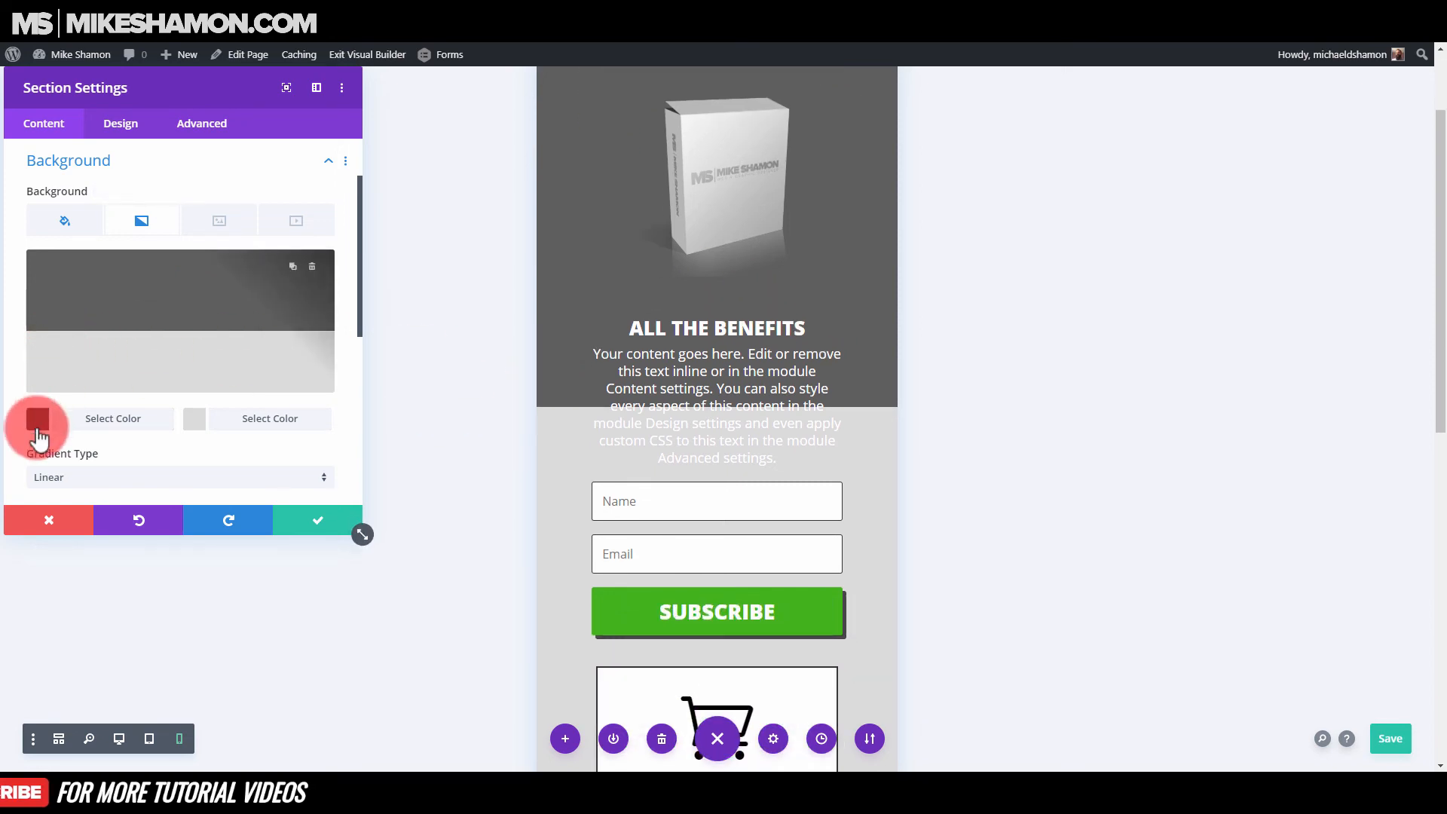
{"action": "scroll", "coordinate": [113, 354], "scroll_direction": "down", "scroll_amount": 3}
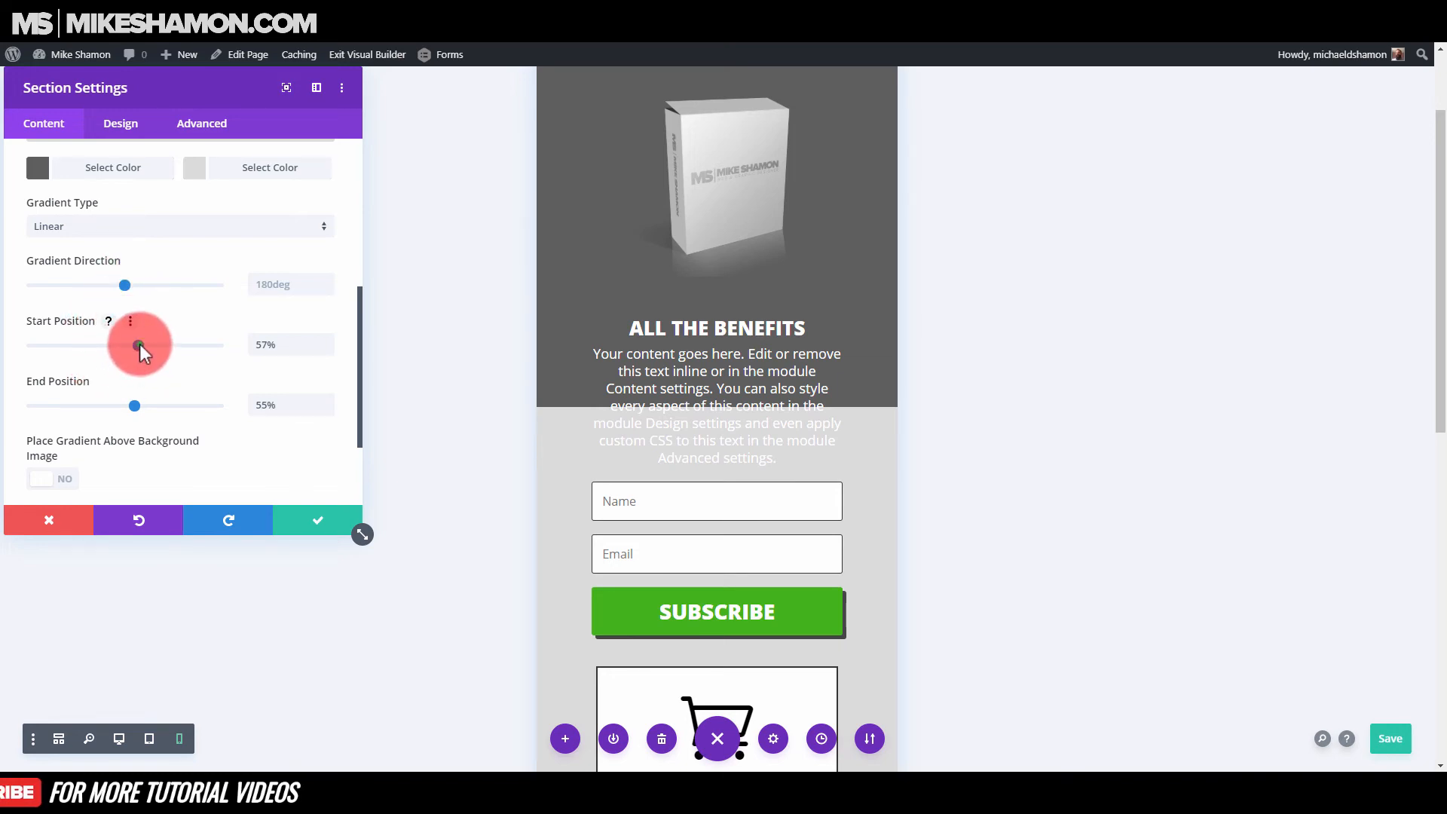
{"action": "left_click_drag", "start_coordinate": [138, 344], "coordinate": [169, 344]}
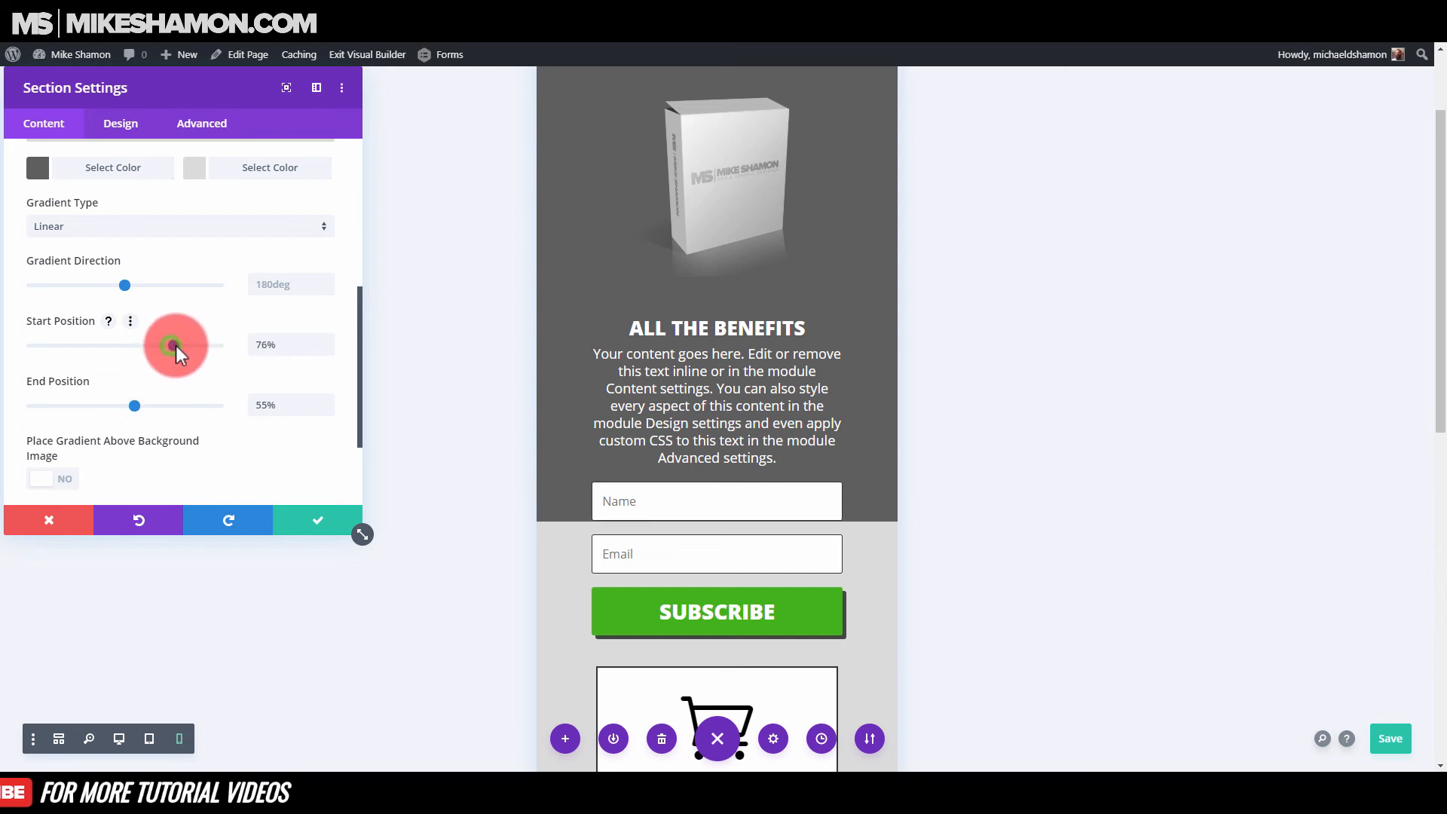
{"action": "left_click_drag", "start_coordinate": [175, 345], "coordinate": [178, 345]}
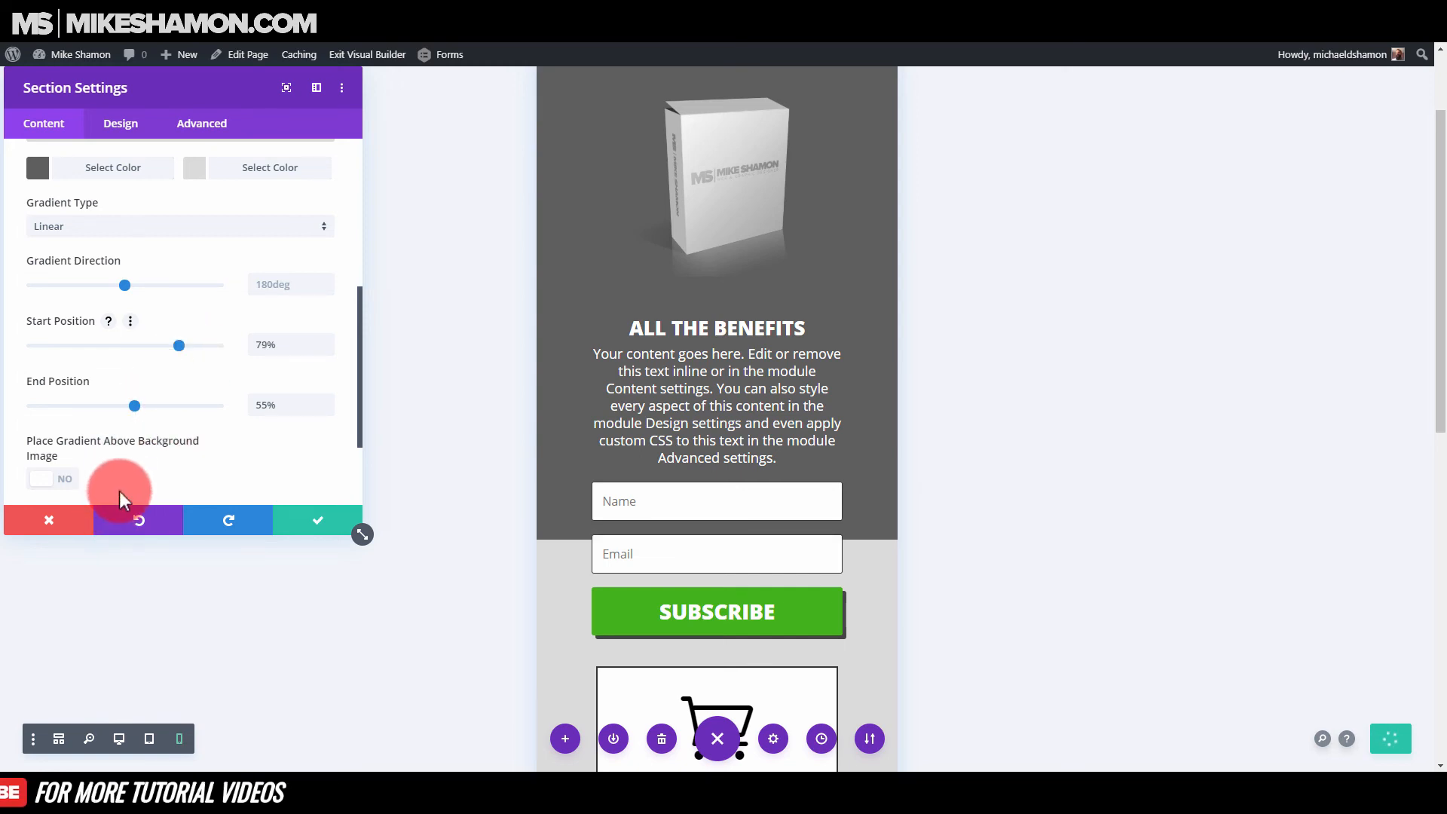
- Compare where the section's color split falls in the desktop, tablet and phone previews
{"action": "left_click", "coordinate": [120, 738]}
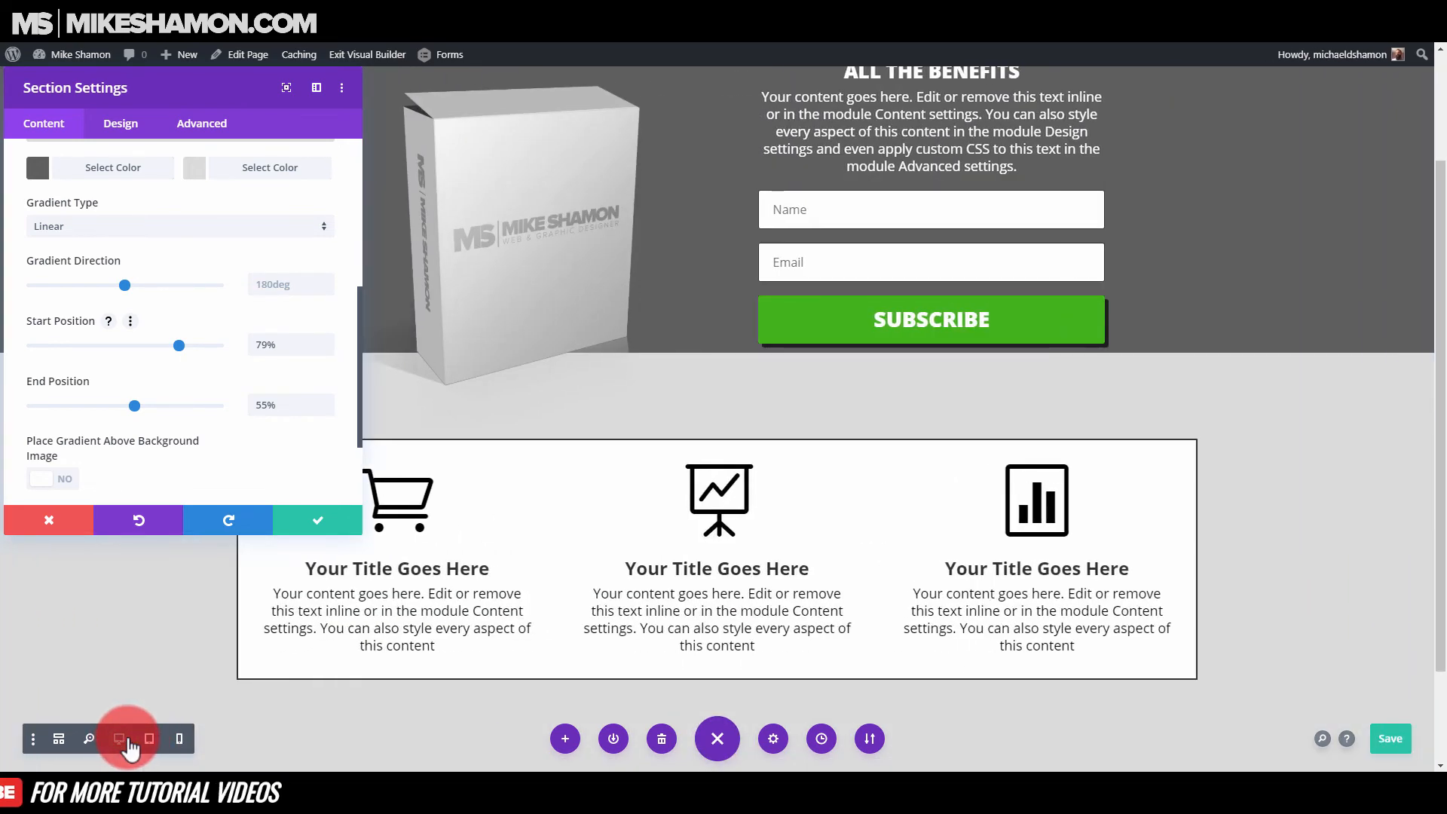
{"action": "left_click", "coordinate": [148, 740]}
{"action": "left_click", "coordinate": [181, 740]}
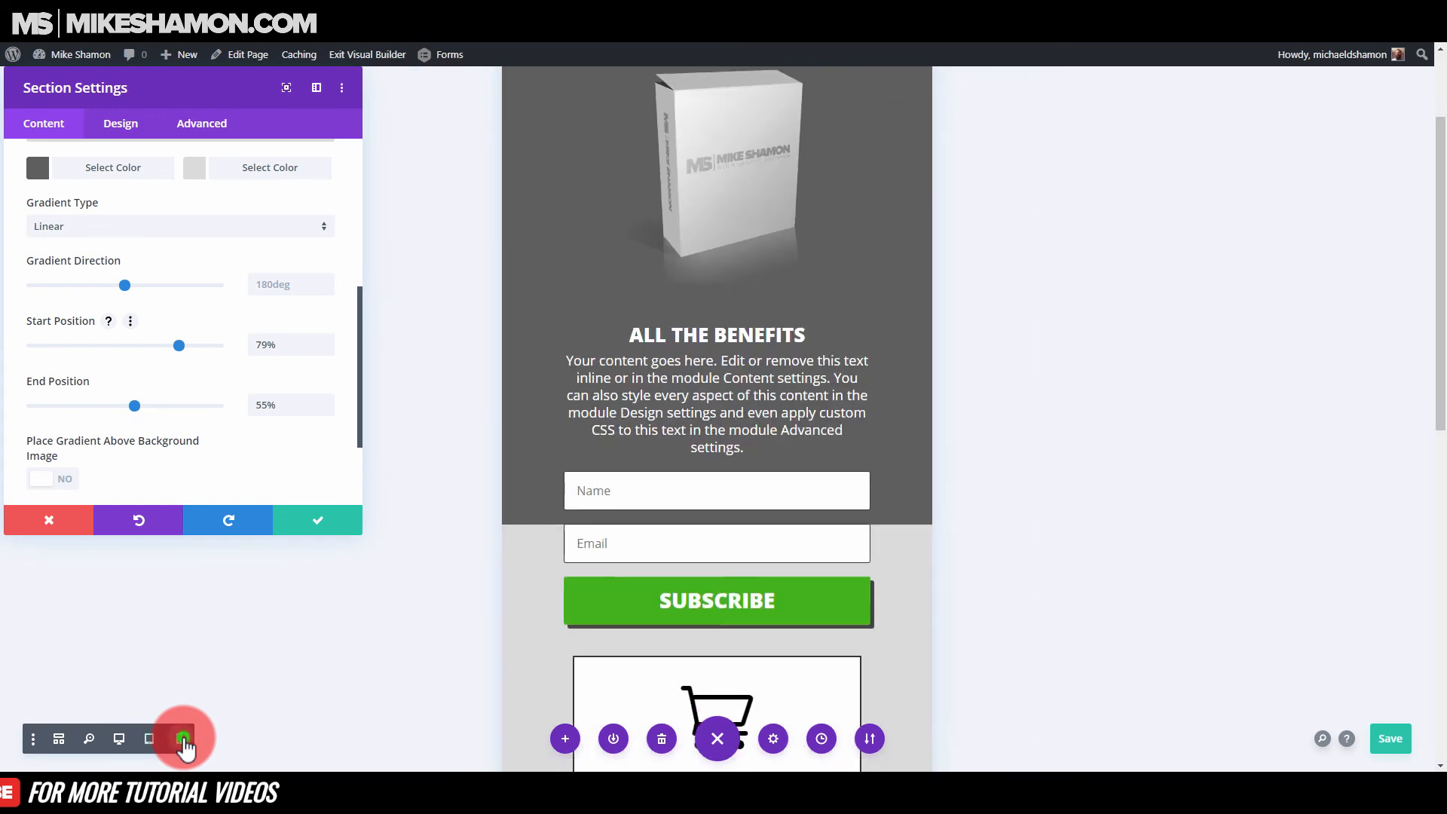
{"action": "left_click", "coordinate": [150, 738]}
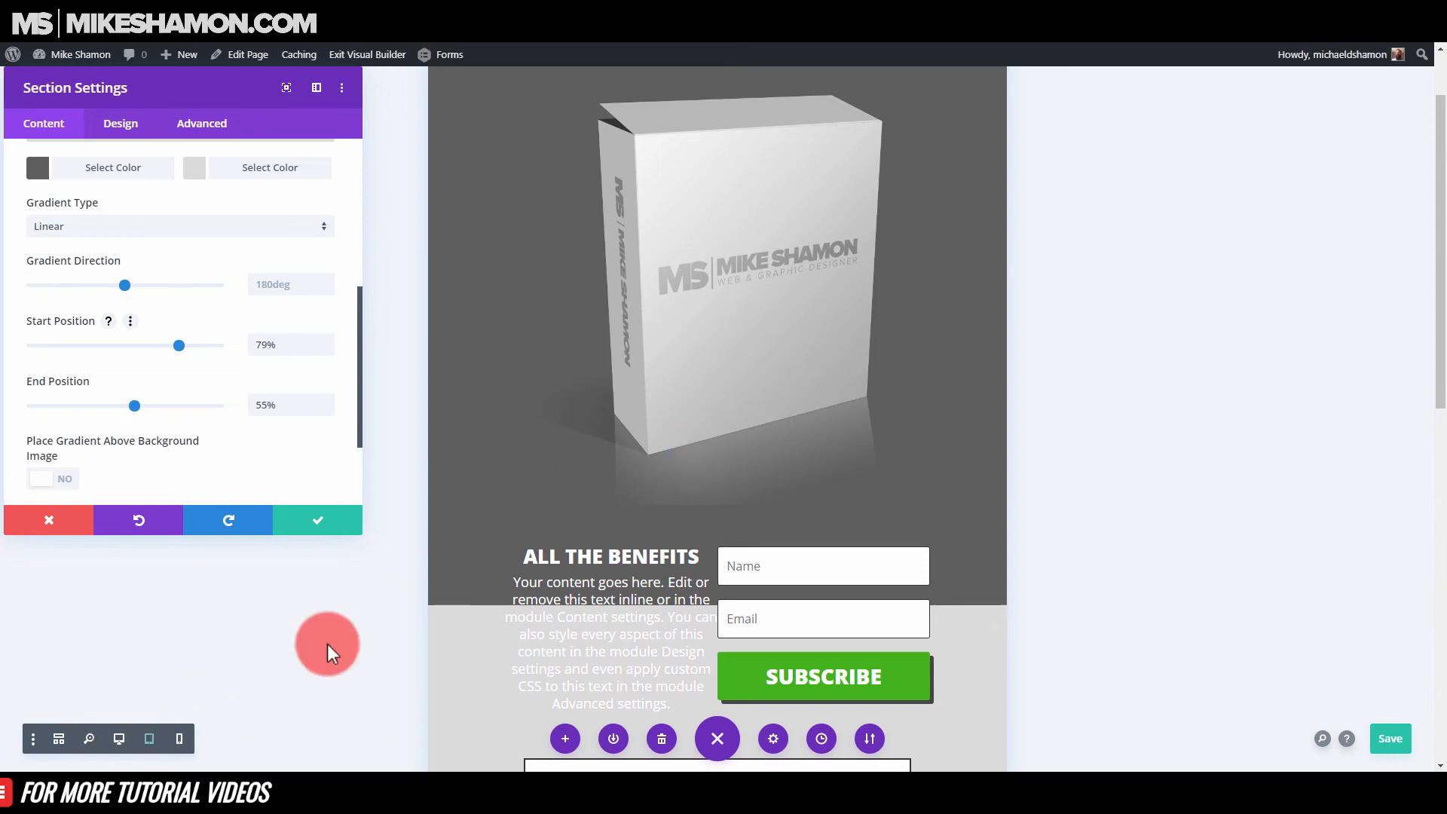
{"action": "left_click", "coordinate": [119, 739]}
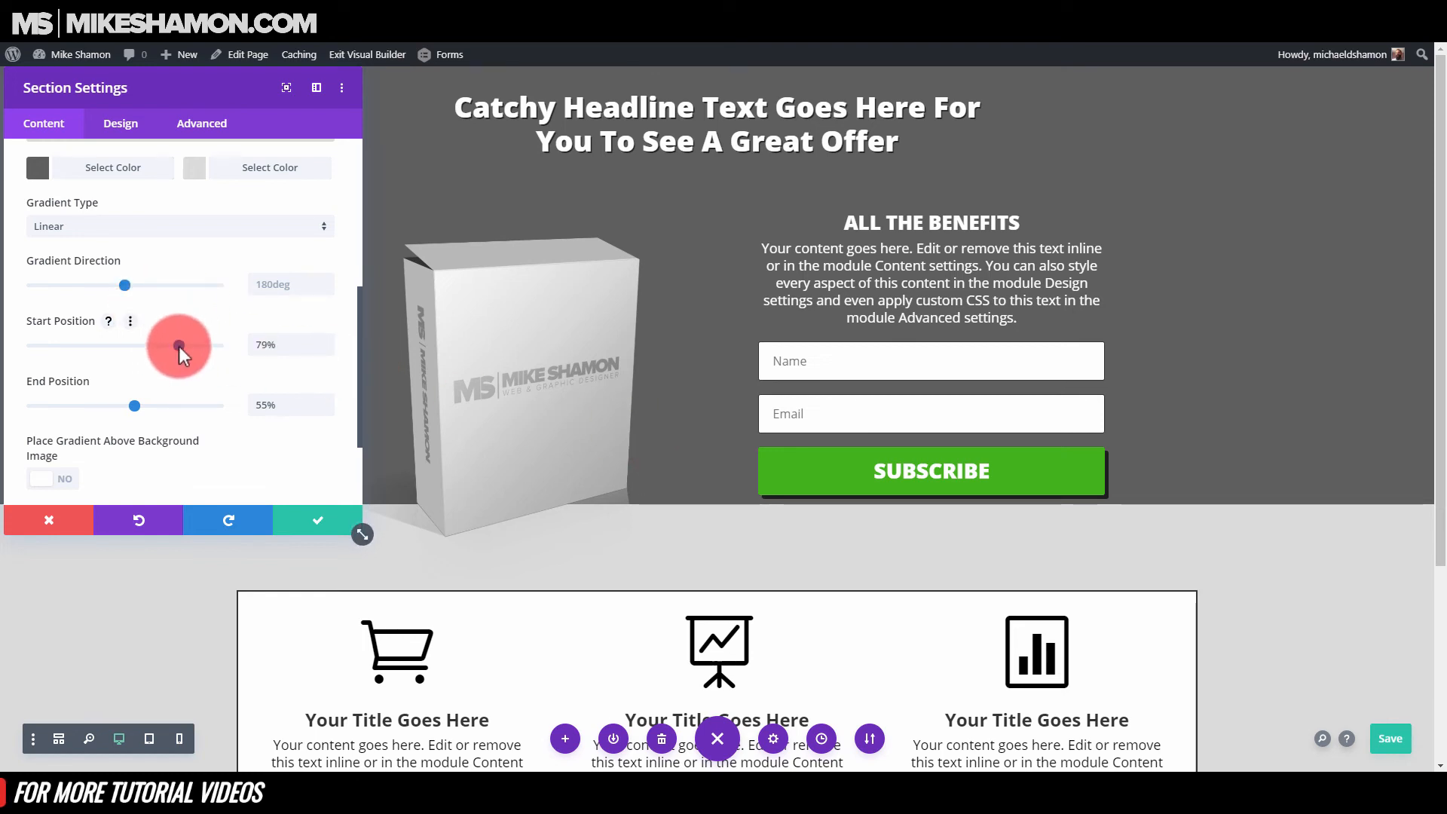
- Try a 70% gradient start position in phone preview, settle on 55% and save the section settings
{"action": "mouse_move", "coordinate": [179, 346]}
{"action": "left_mouse_down"}
{"action": "mouse_move", "coordinate": [147, 345]}
{"action": "mouse_move", "coordinate": [160, 345]}
{"action": "left_mouse_up"}
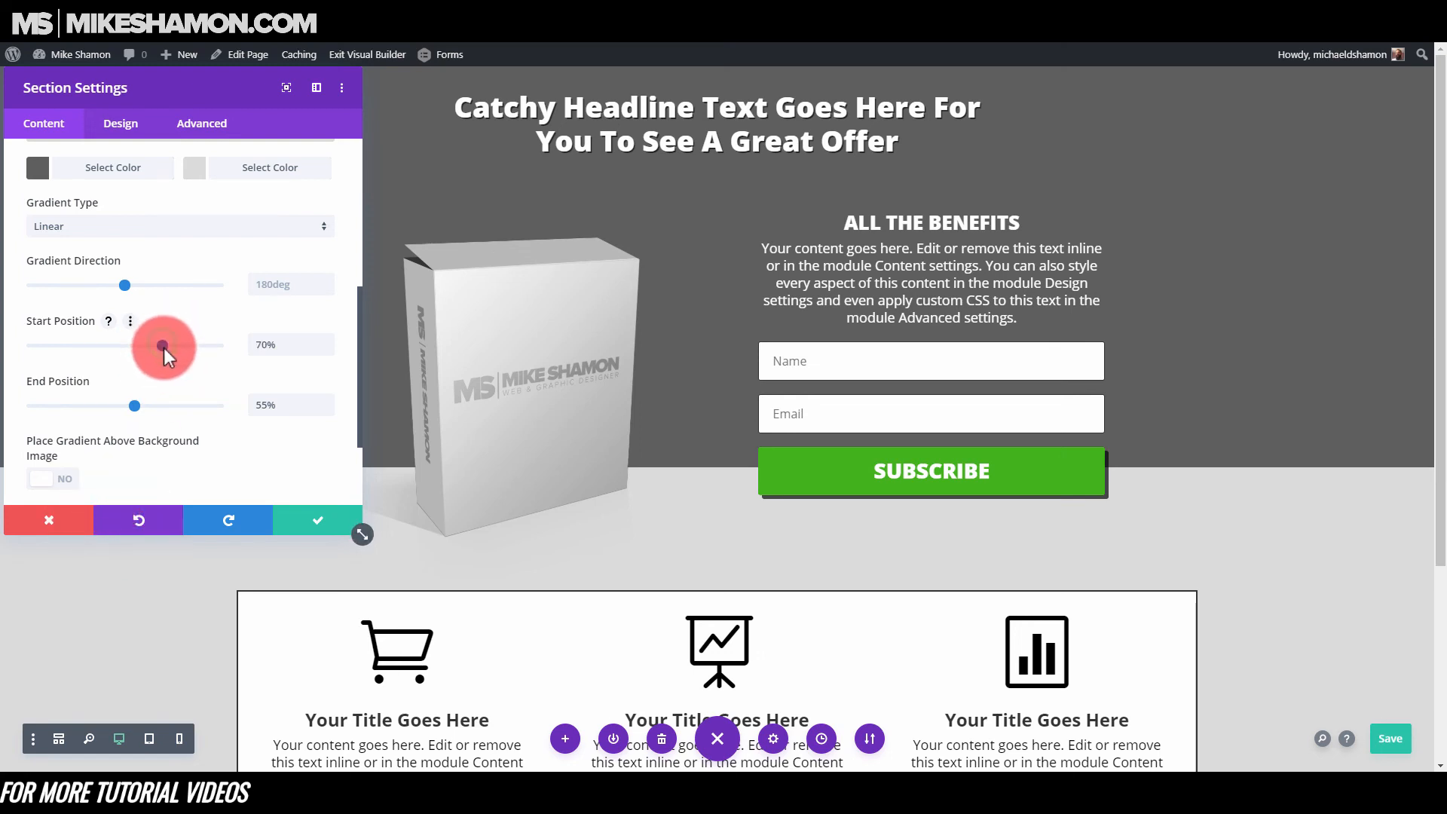
{"action": "left_click", "coordinate": [181, 739]}
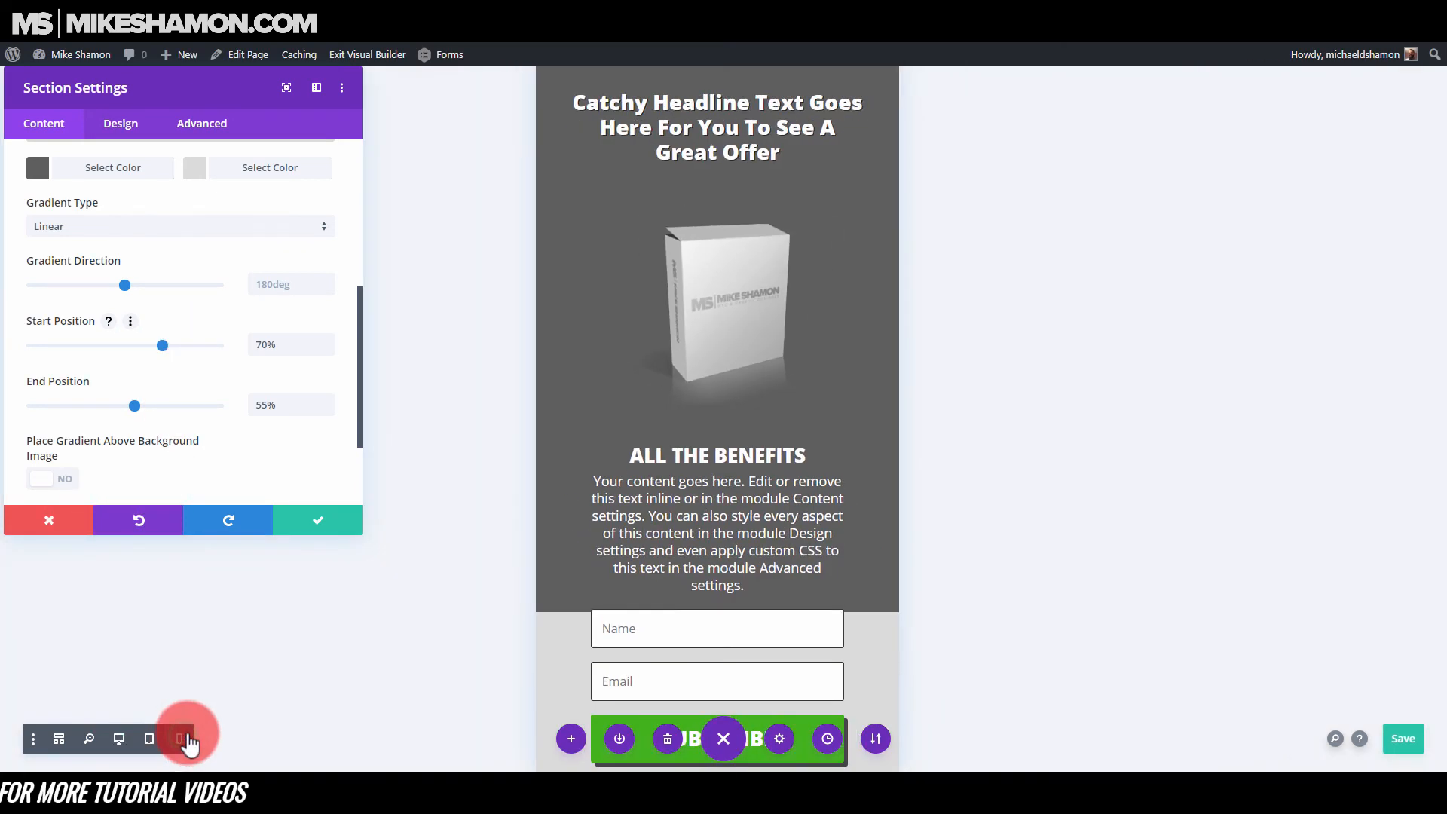
{"action": "left_click_drag", "start_coordinate": [162, 345], "coordinate": [137, 348]}
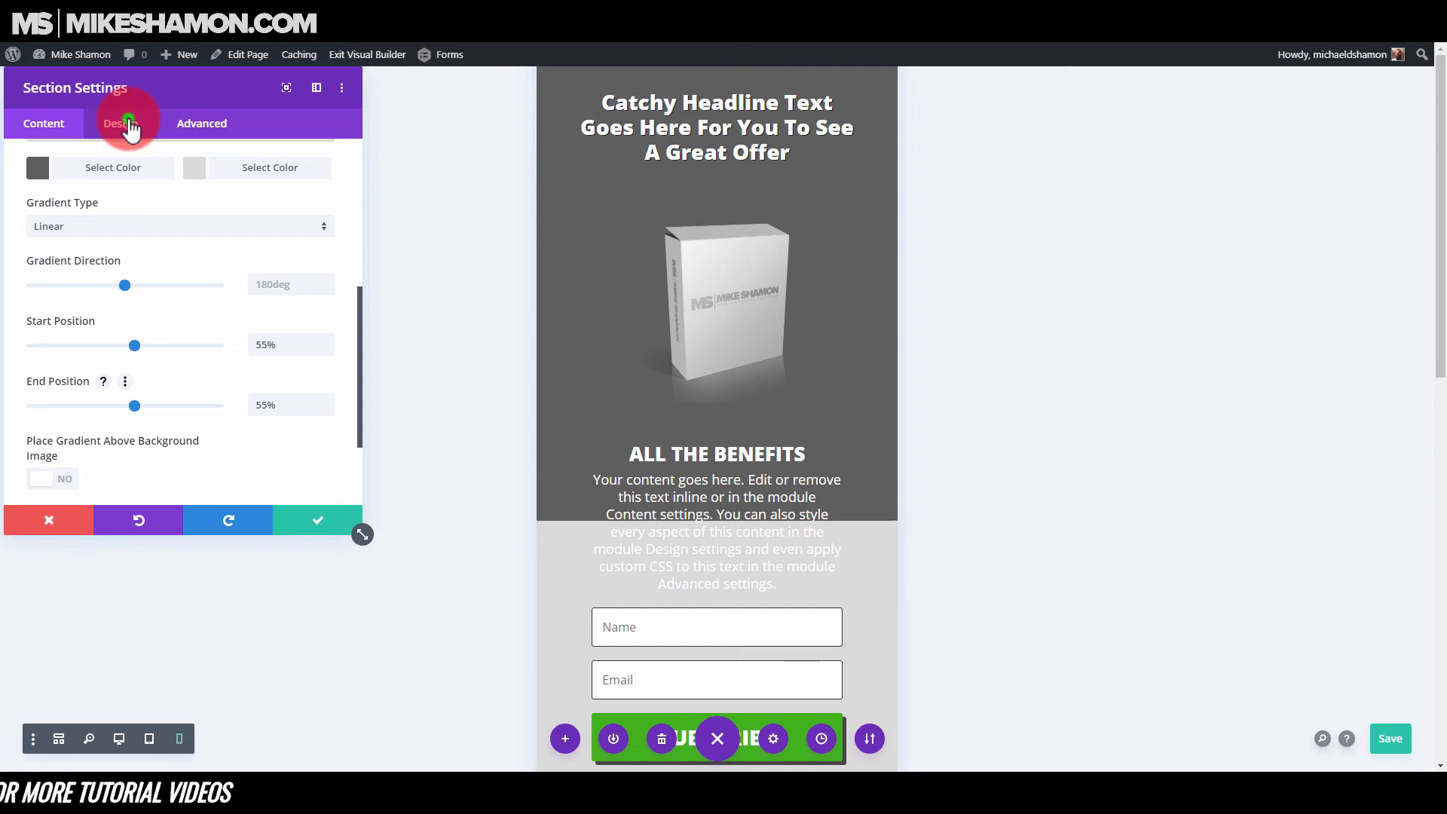
{"action": "left_click", "coordinate": [128, 123]}
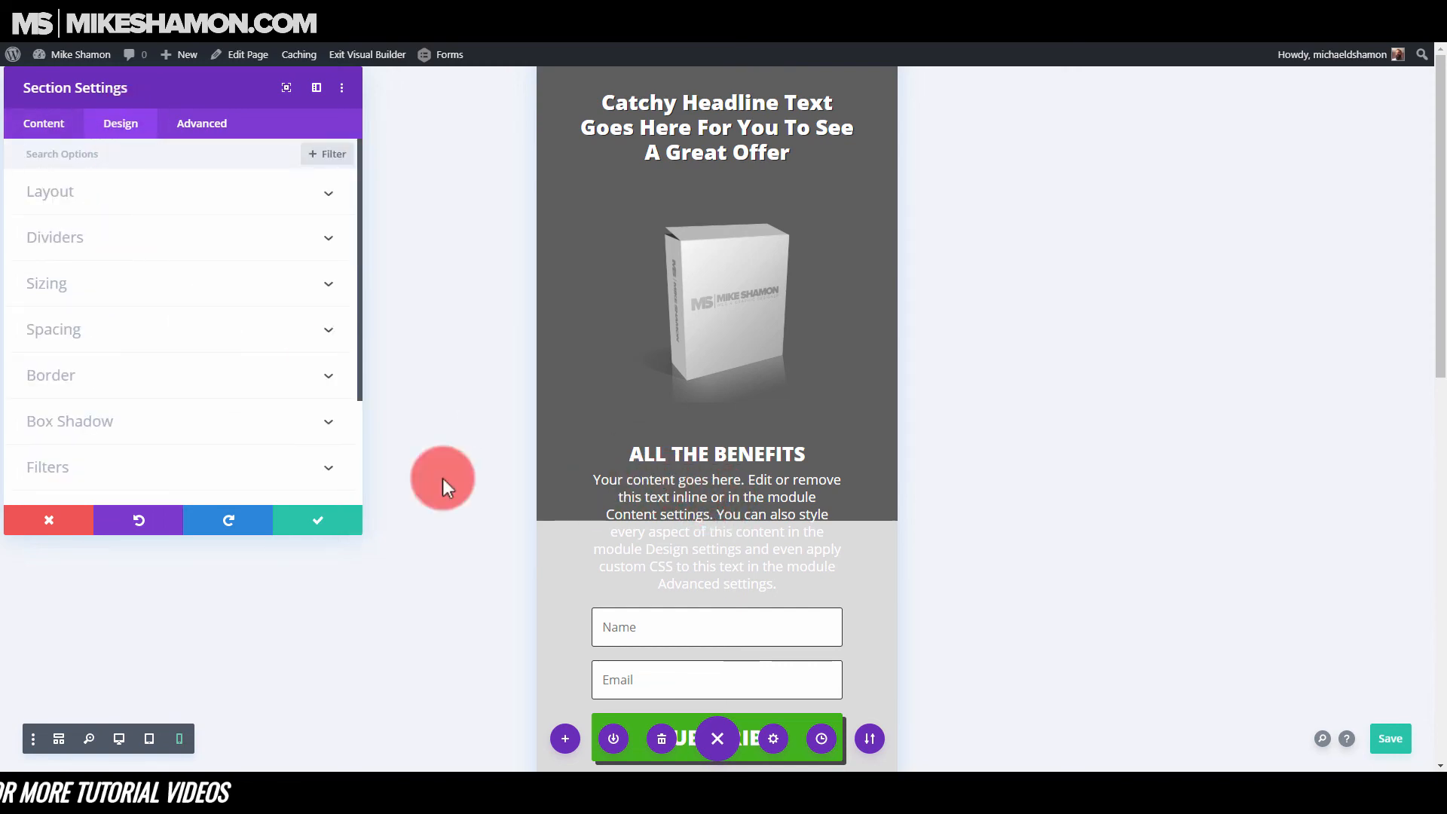
{"action": "left_click", "coordinate": [312, 521]}
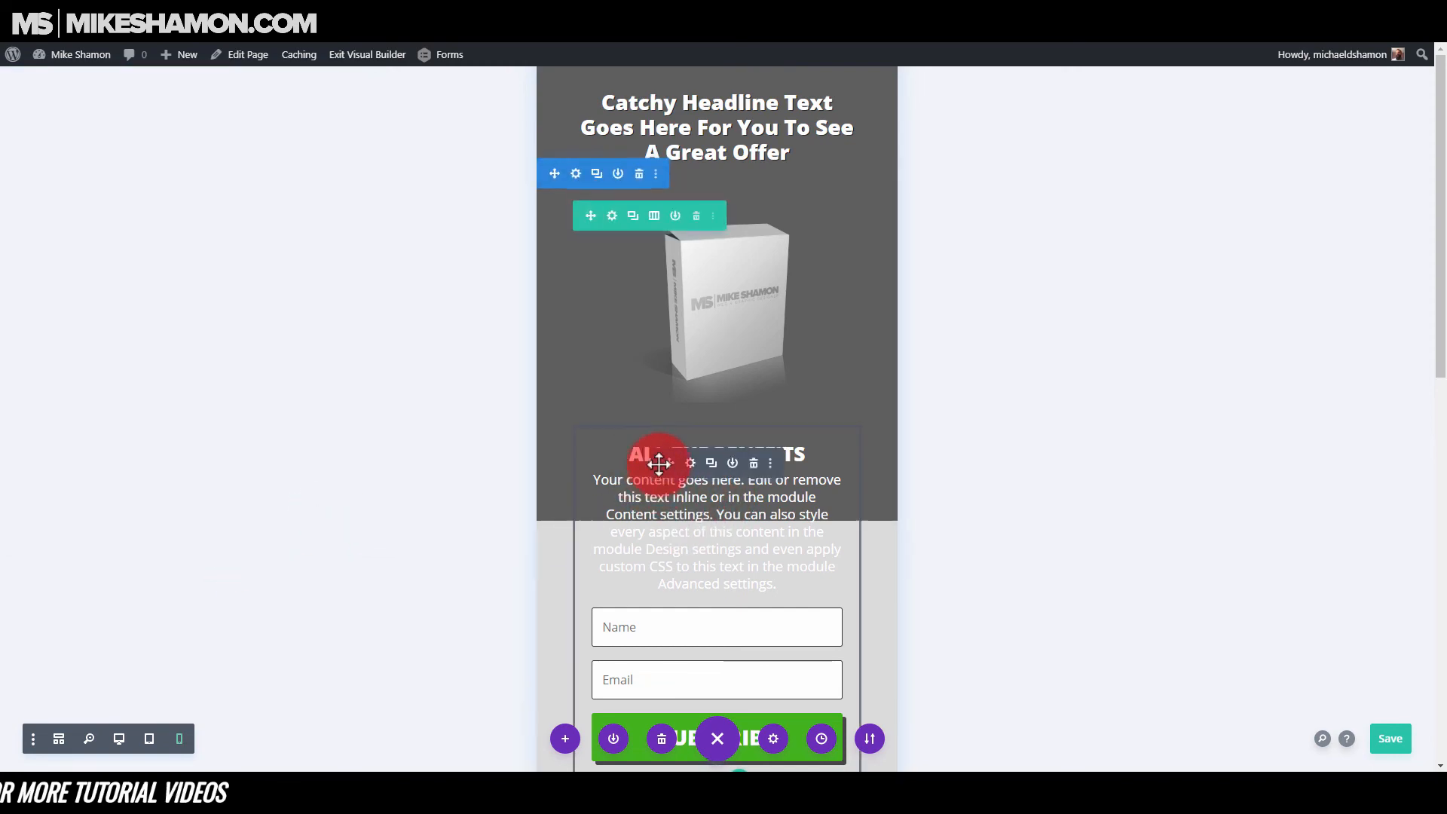
- Set the email opt-in module's body text color to black for phones only
{"action": "left_click", "coordinate": [690, 463]}
{"action": "left_click", "coordinate": [121, 123]}
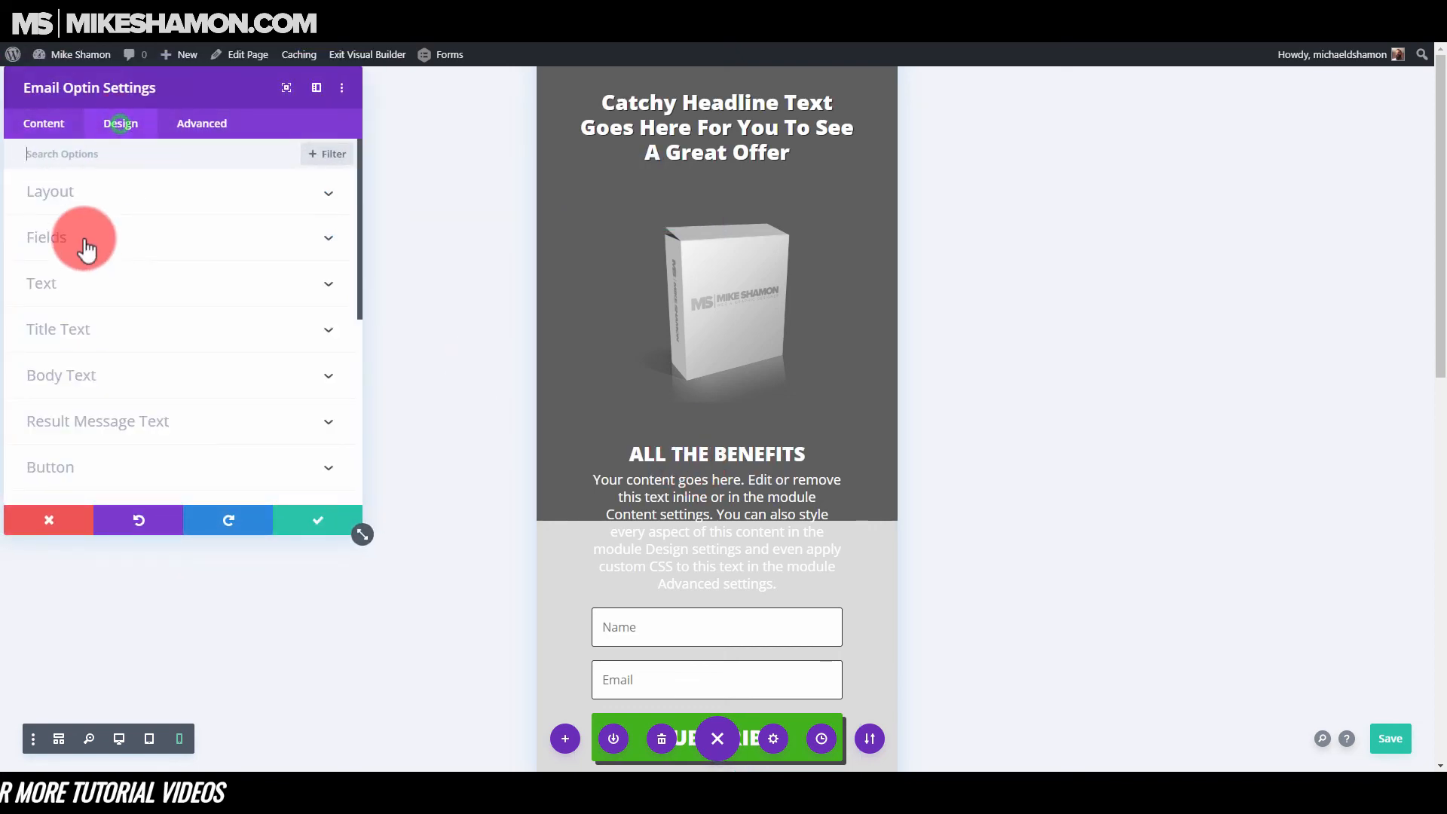
{"action": "left_click", "coordinate": [58, 284]}
{"action": "scroll", "coordinate": [65, 302], "scroll_direction": "down", "scroll_amount": 3}
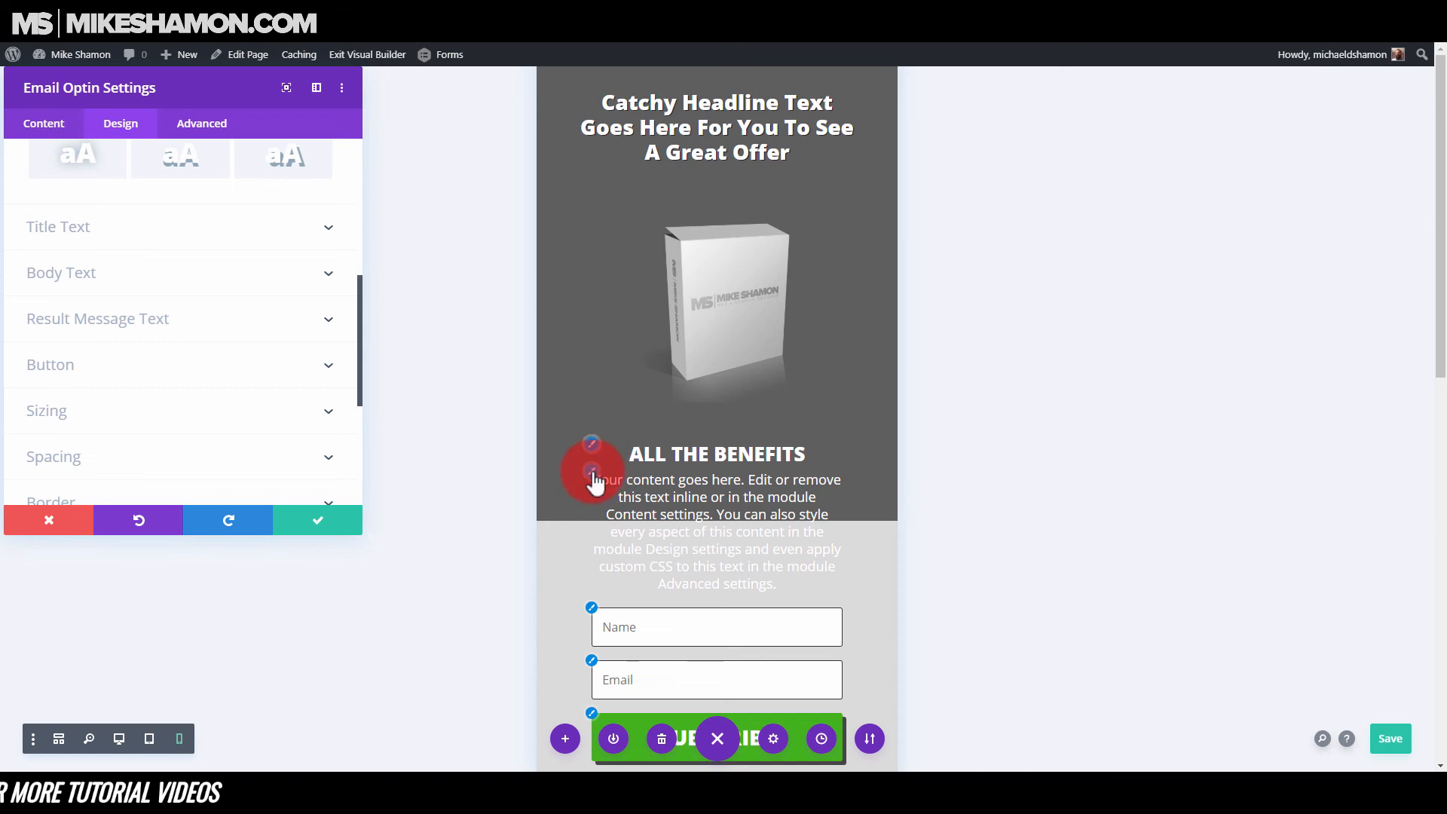
{"action": "left_click", "coordinate": [120, 336]}
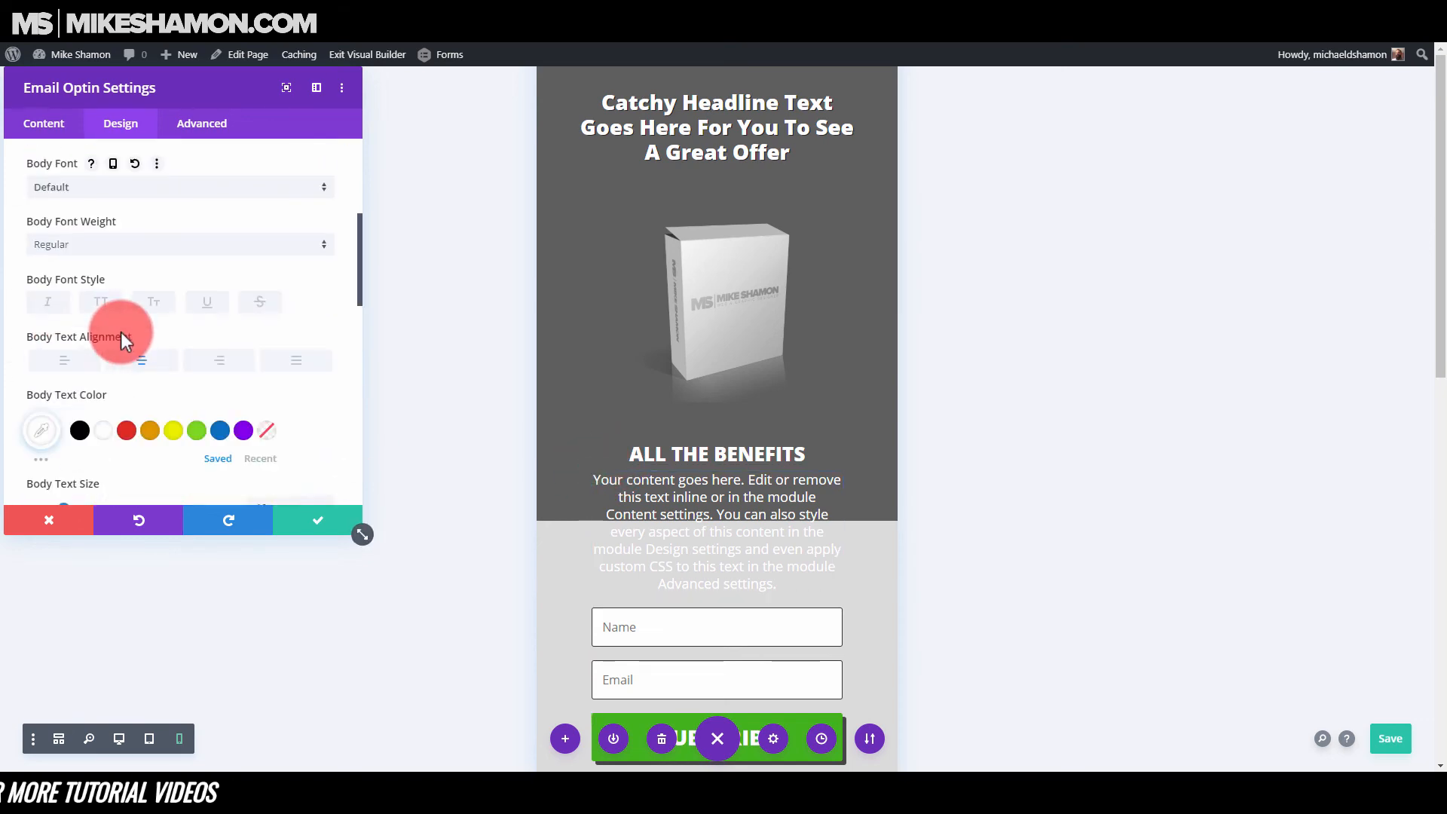
{"action": "scroll", "coordinate": [120, 332], "scroll_direction": "down", "scroll_amount": 1}
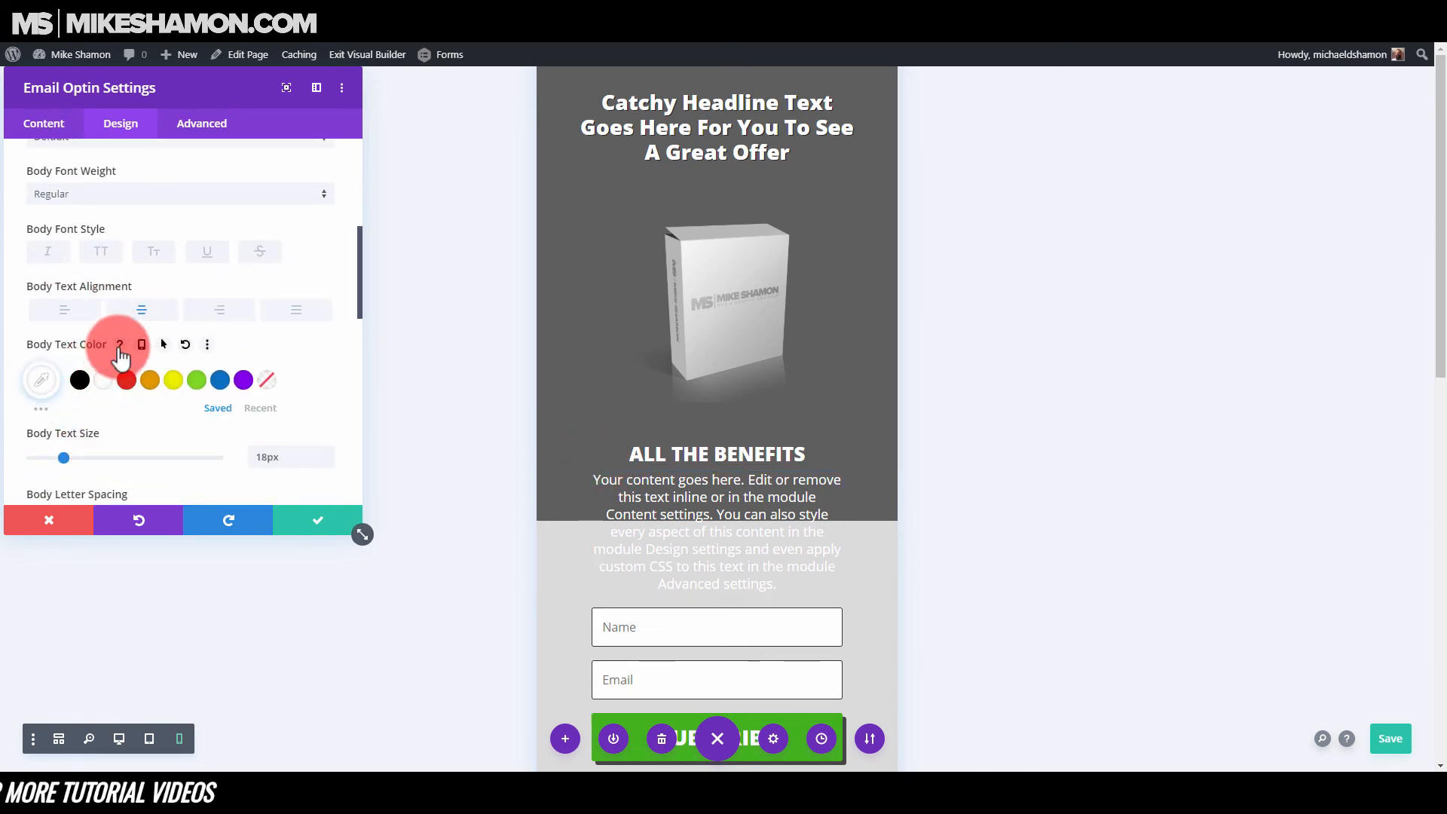
{"action": "left_click", "coordinate": [141, 345]}
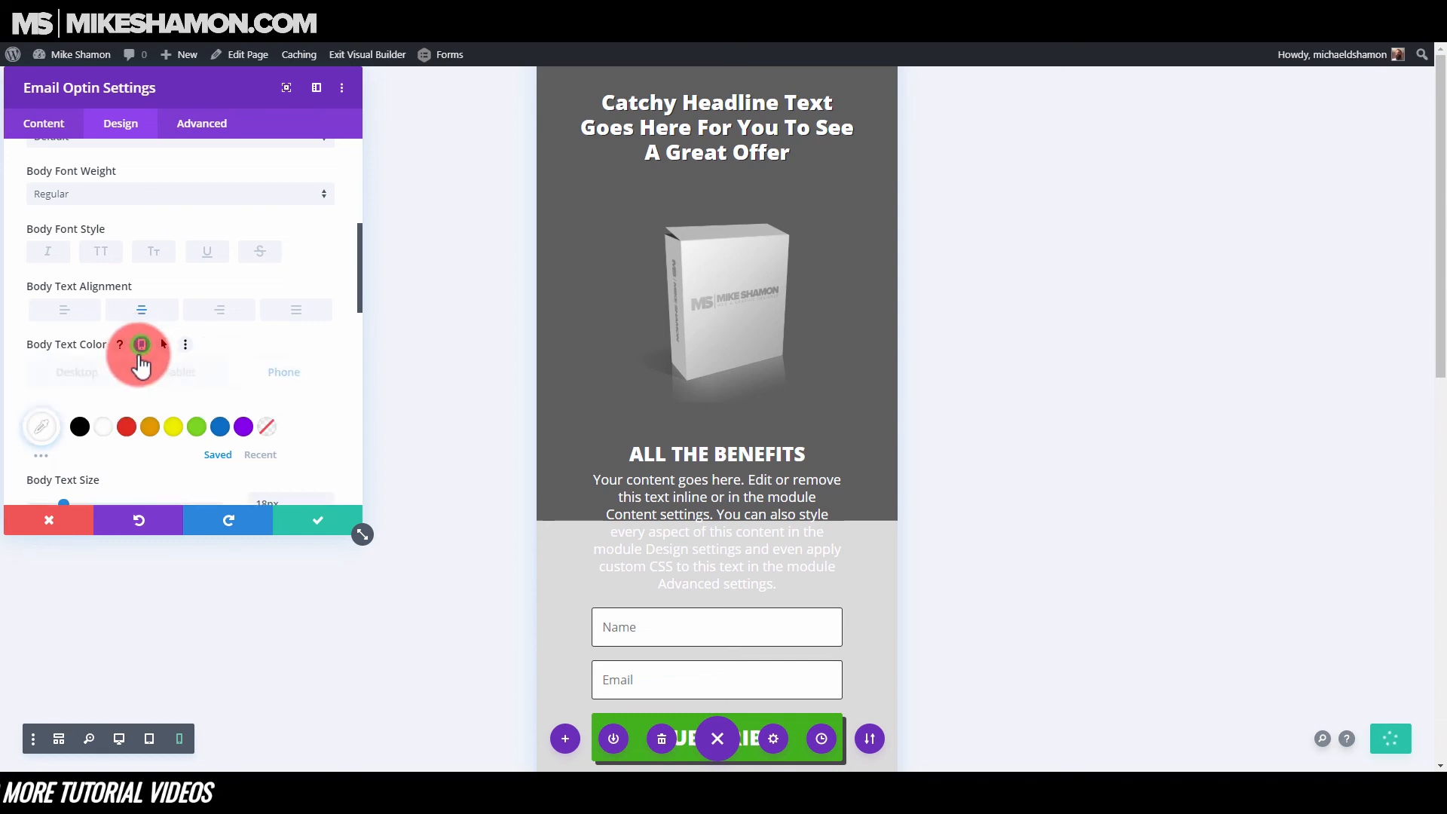
{"action": "left_click", "coordinate": [80, 427]}
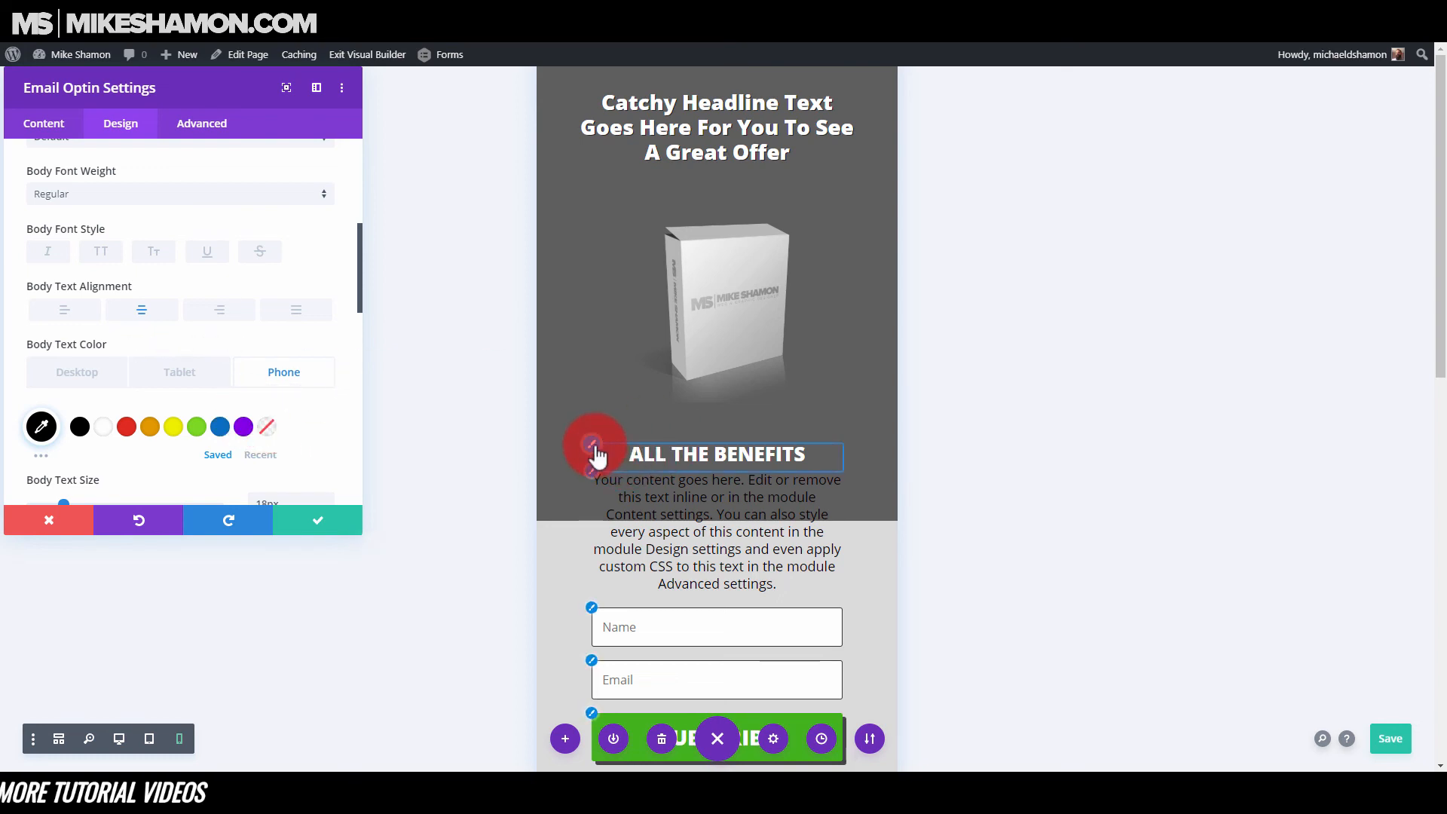
- Set the opt-in module's title text color to black for phones only and save its settings
{"action": "left_click", "coordinate": [595, 456]}
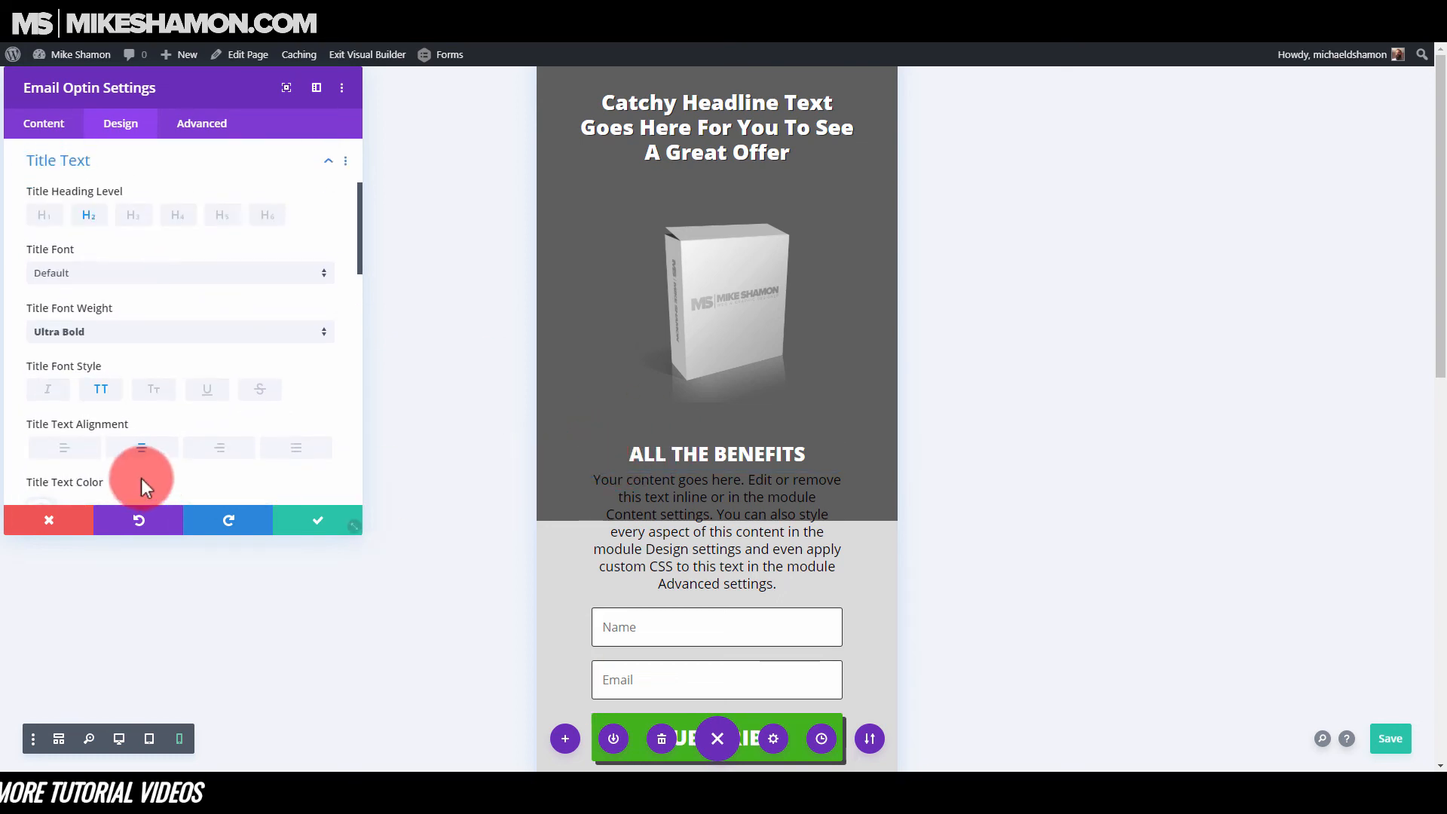
{"action": "scroll", "coordinate": [116, 377], "scroll_direction": "down", "scroll_amount": 3}
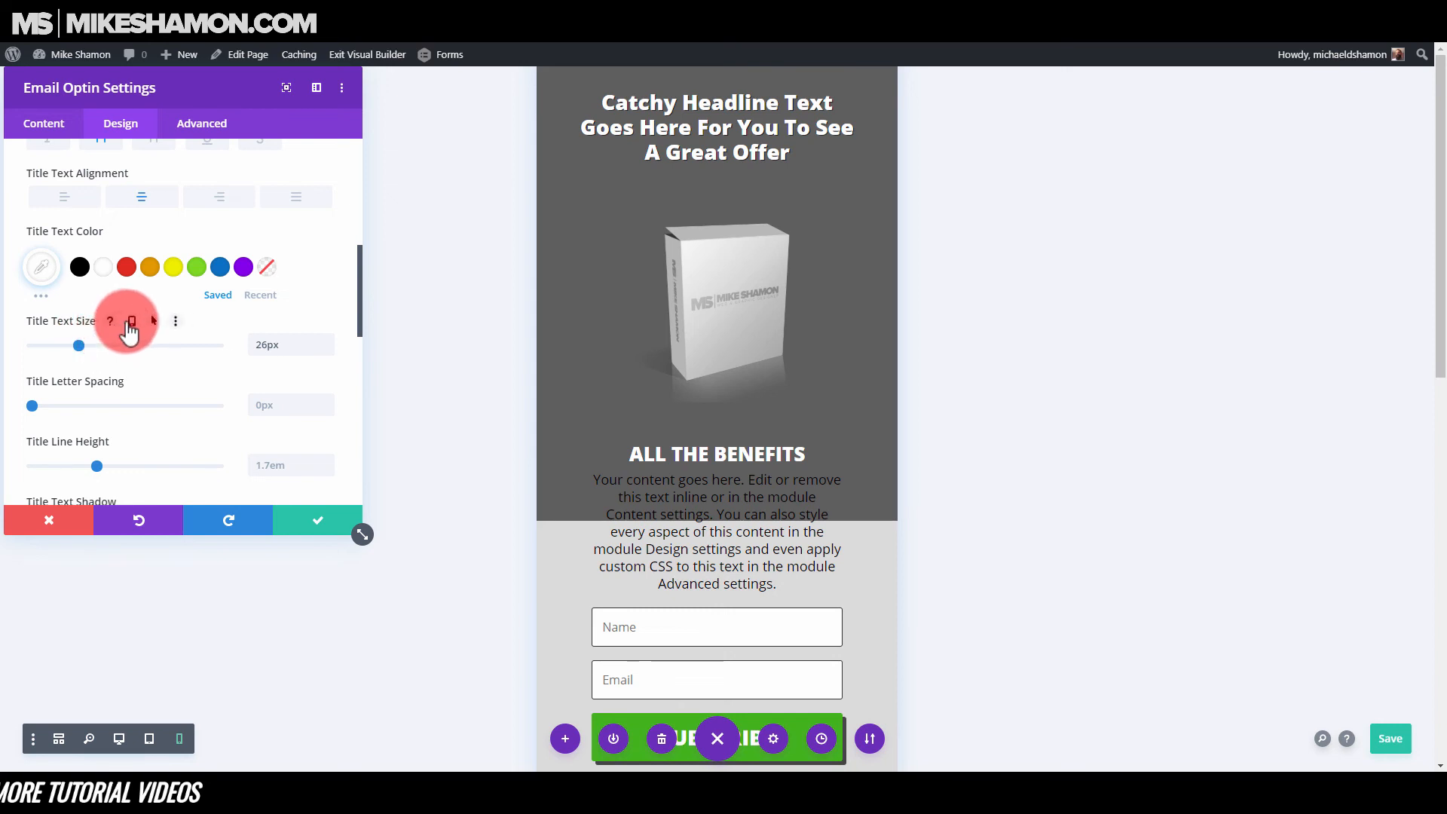
{"action": "left_click", "coordinate": [130, 321]}
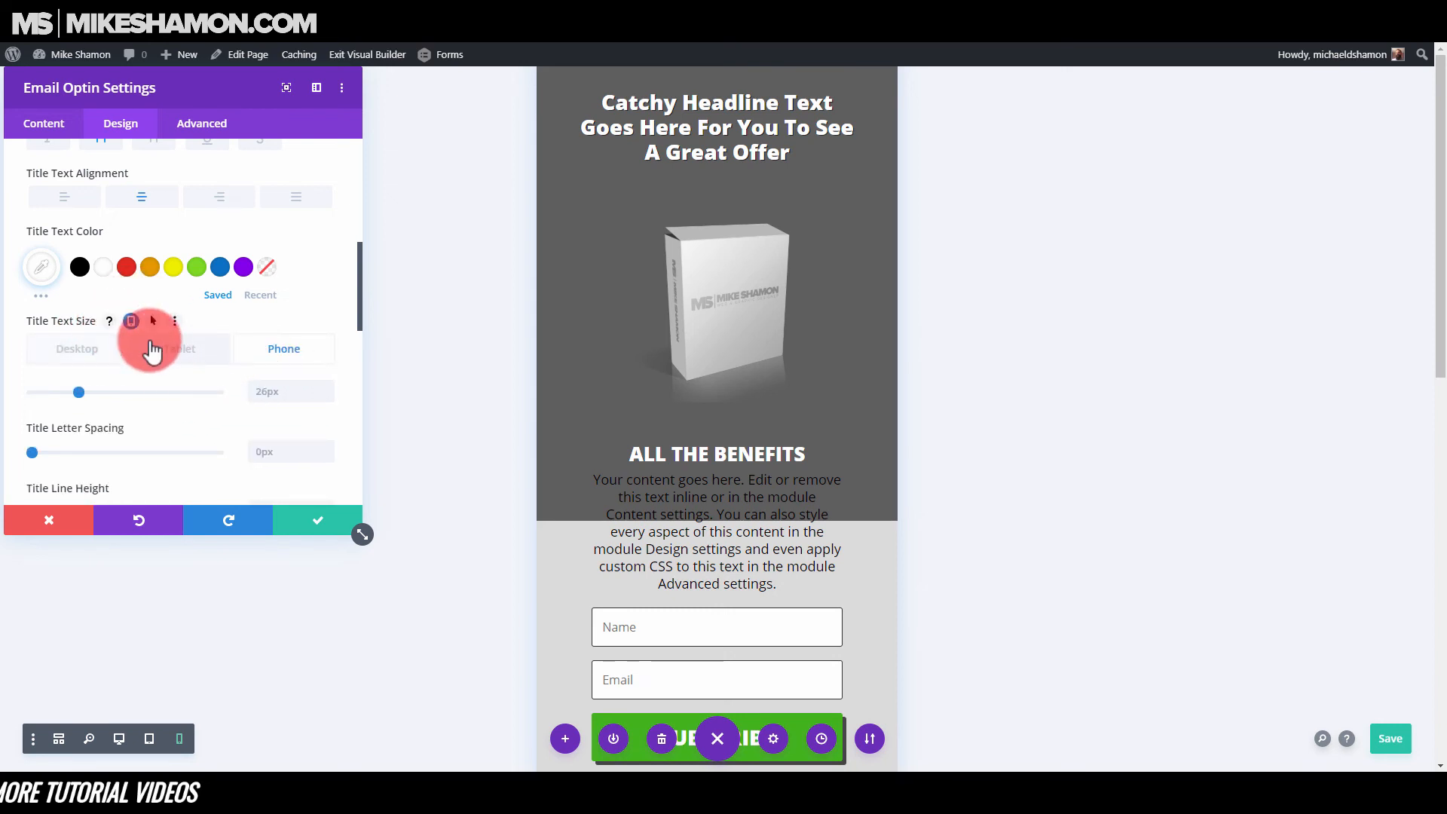
{"action": "left_click", "coordinate": [138, 231]}
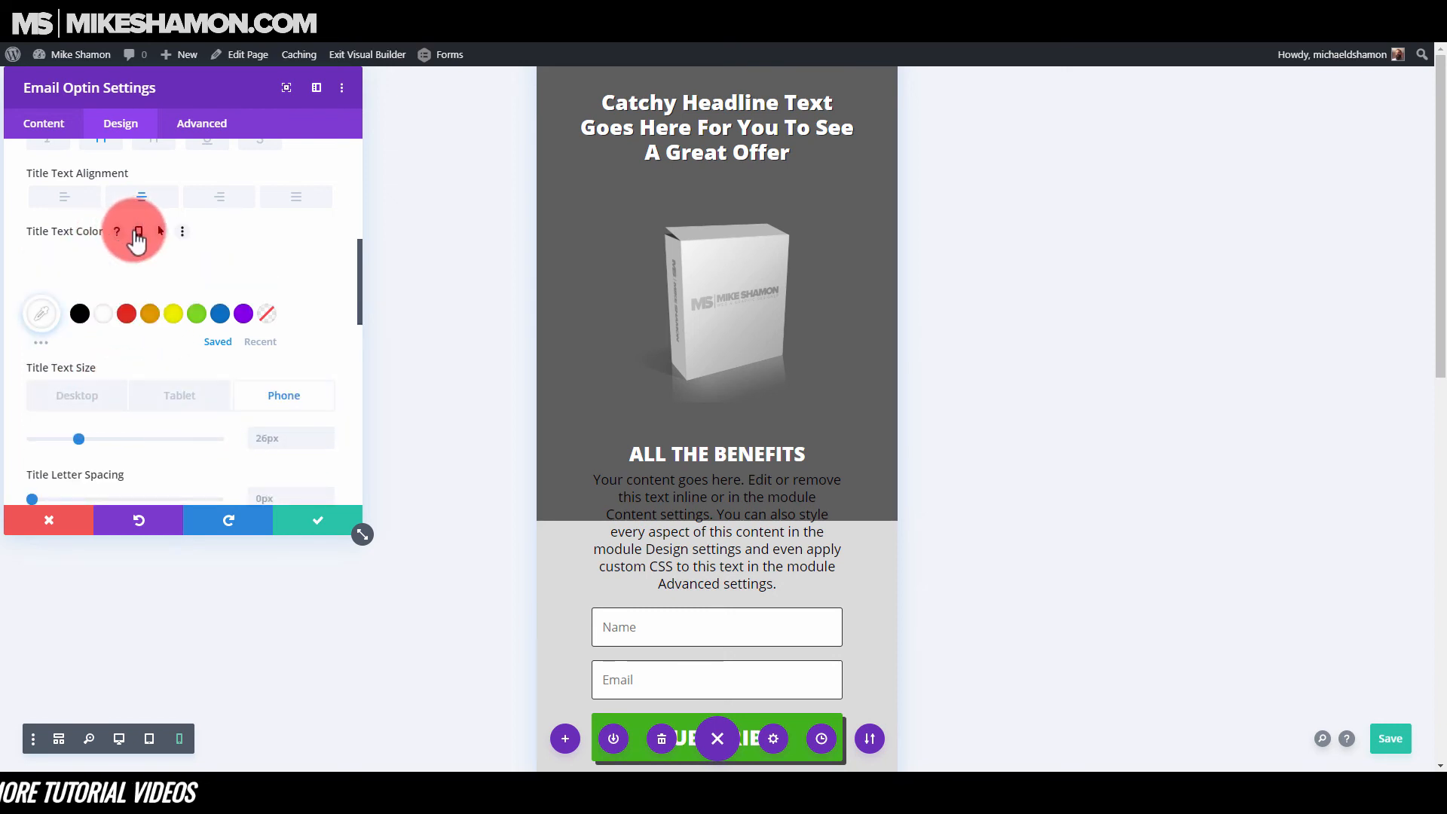
{"action": "left_click", "coordinate": [80, 315]}
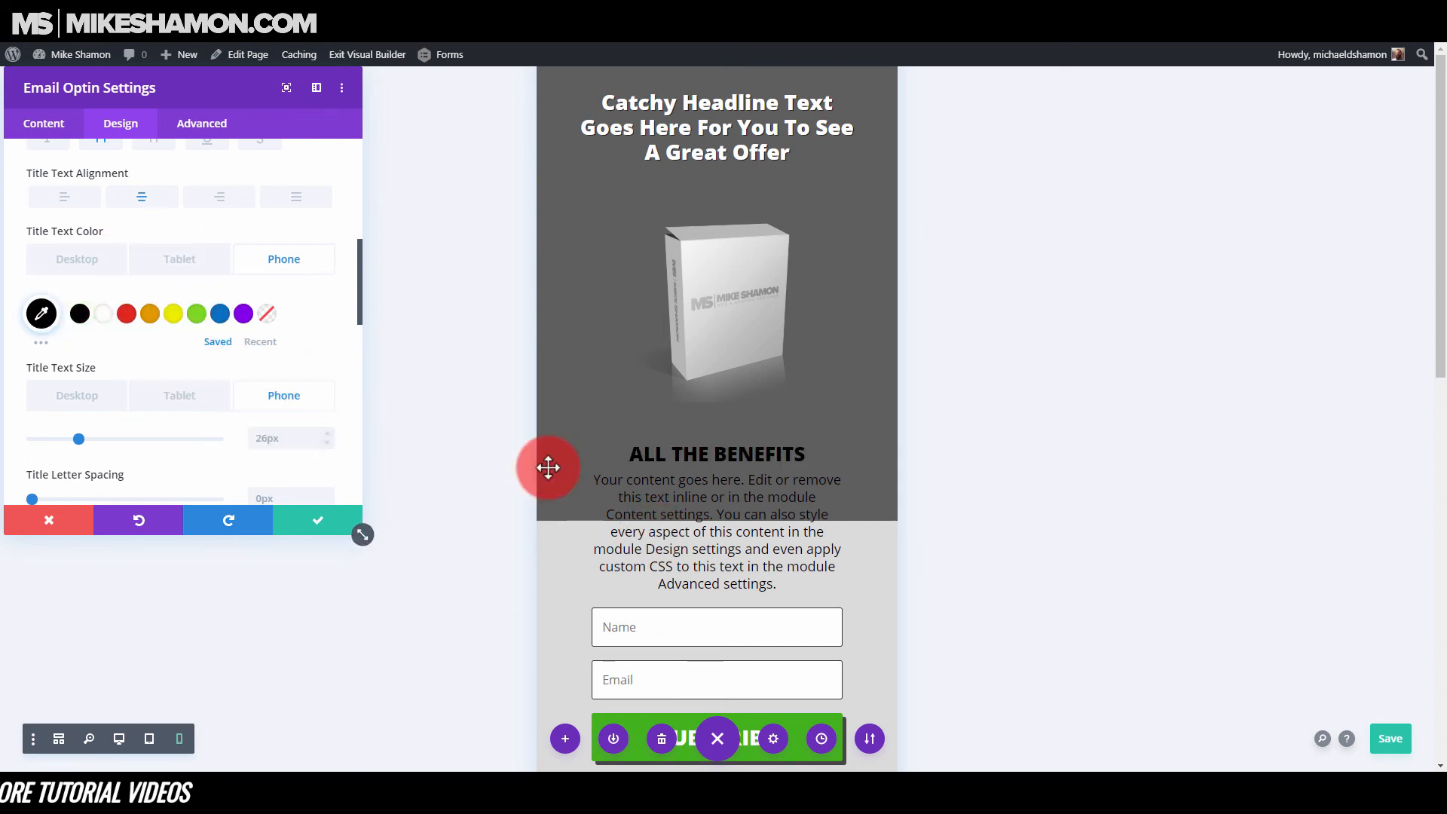
{"action": "left_click", "coordinate": [361, 519]}
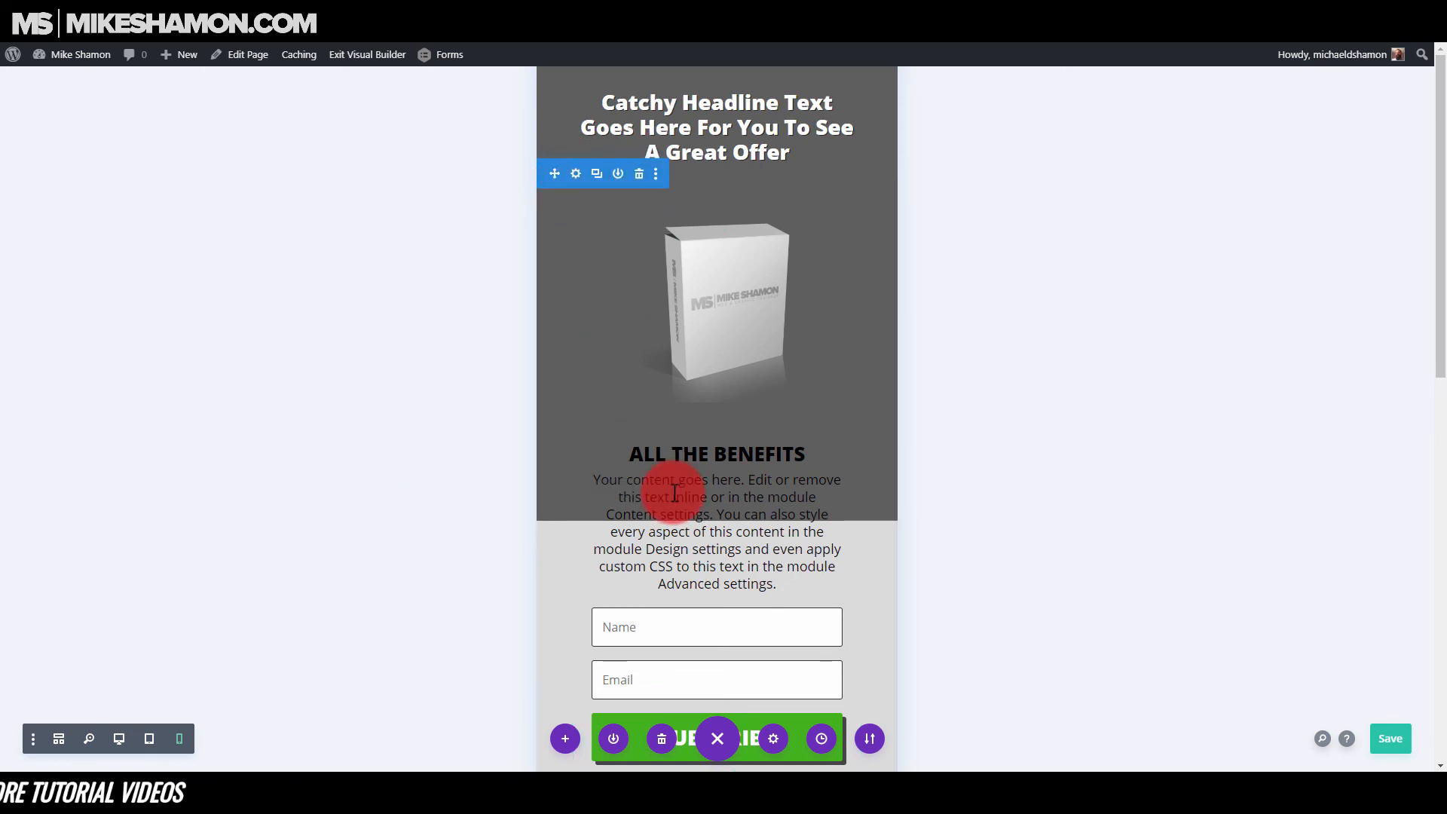
{"action": "left_click", "coordinate": [684, 465]}
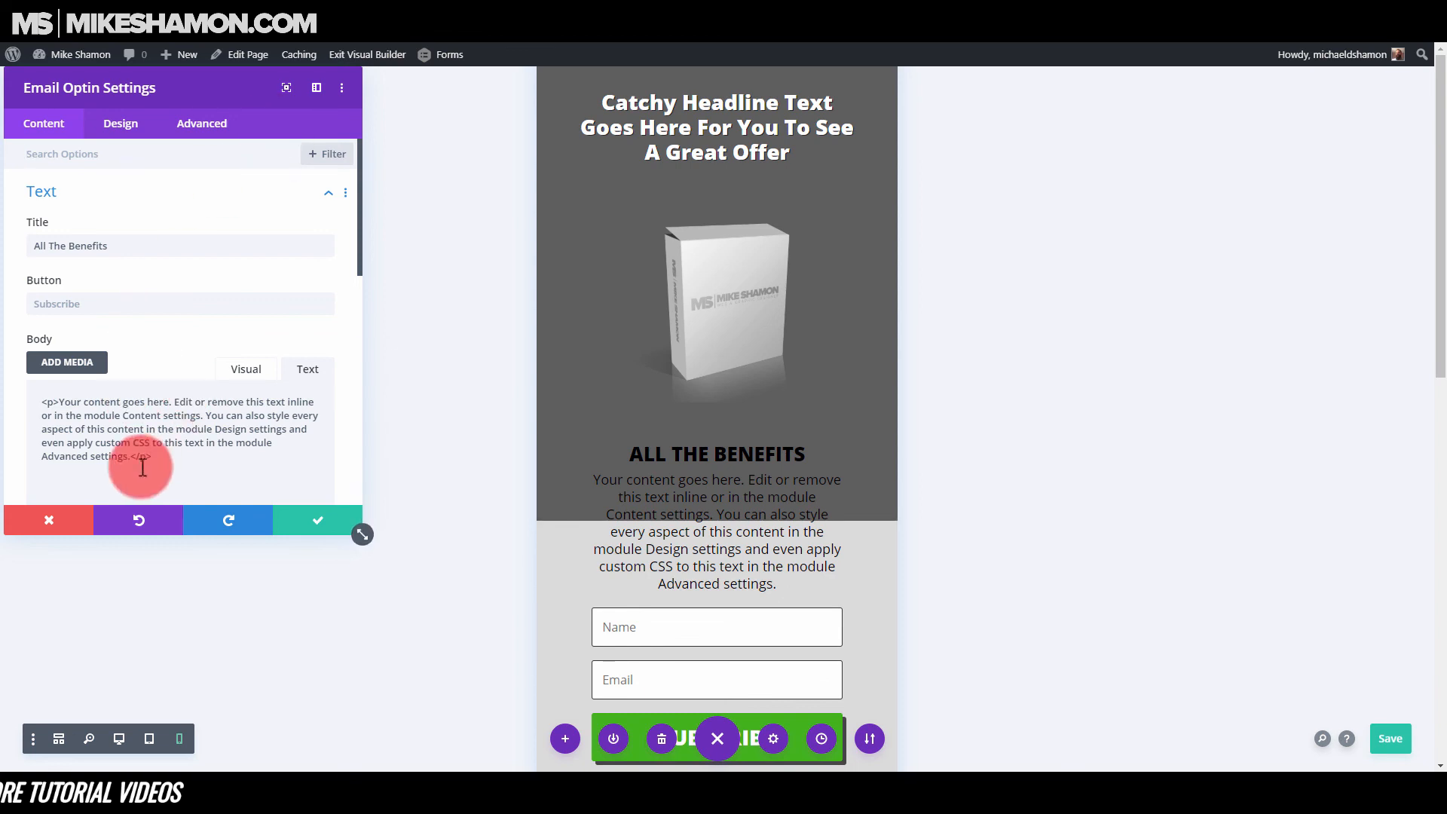
{"action": "left_click", "coordinate": [335, 524]}
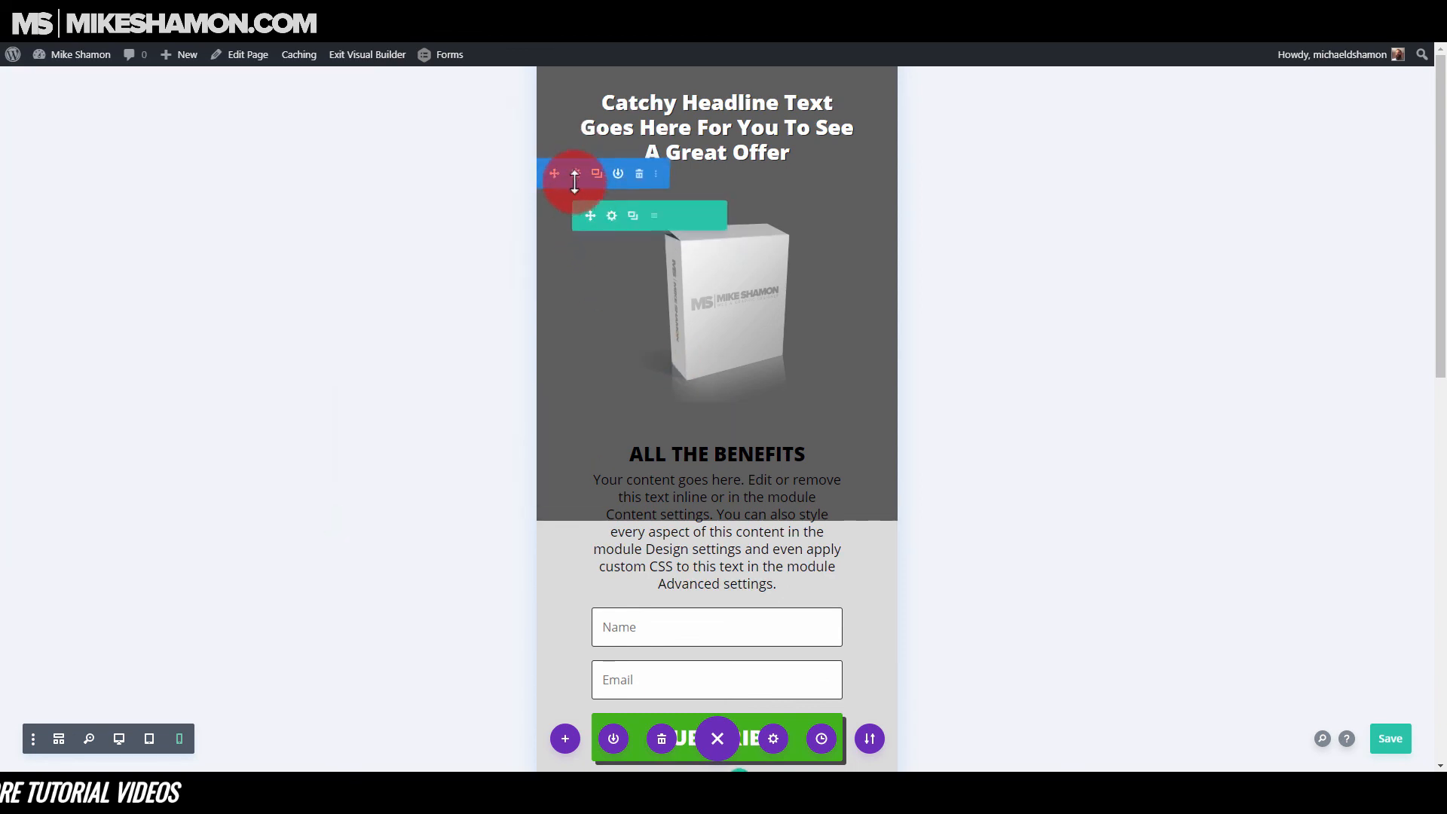
- Set both the start and end positions of the section's background gradient to 40%
{"action": "left_click", "coordinate": [575, 177]}
{"action": "left_click", "coordinate": [100, 236]}
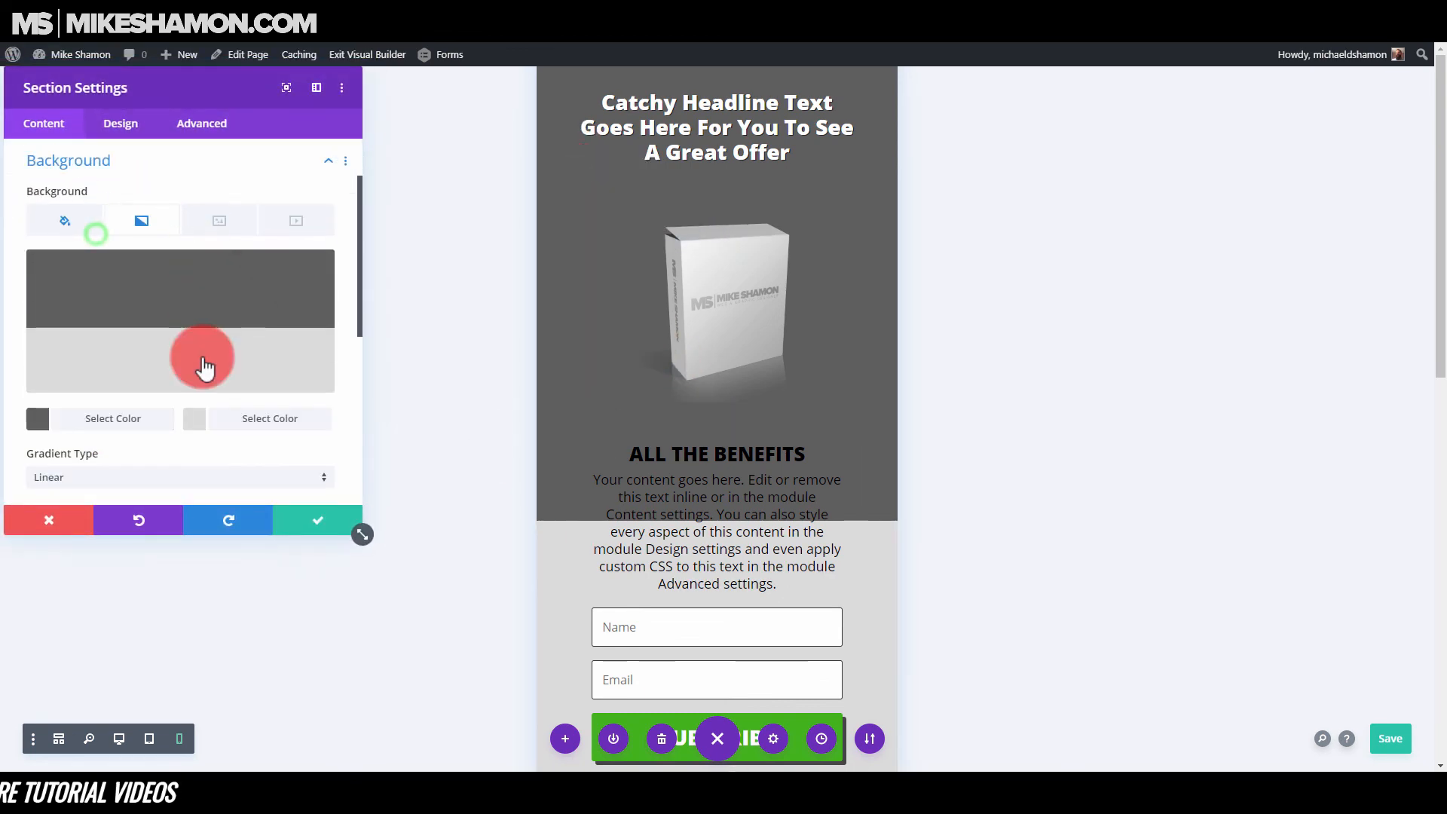
{"action": "scroll", "coordinate": [205, 368], "scroll_direction": "down", "scroll_amount": 4}
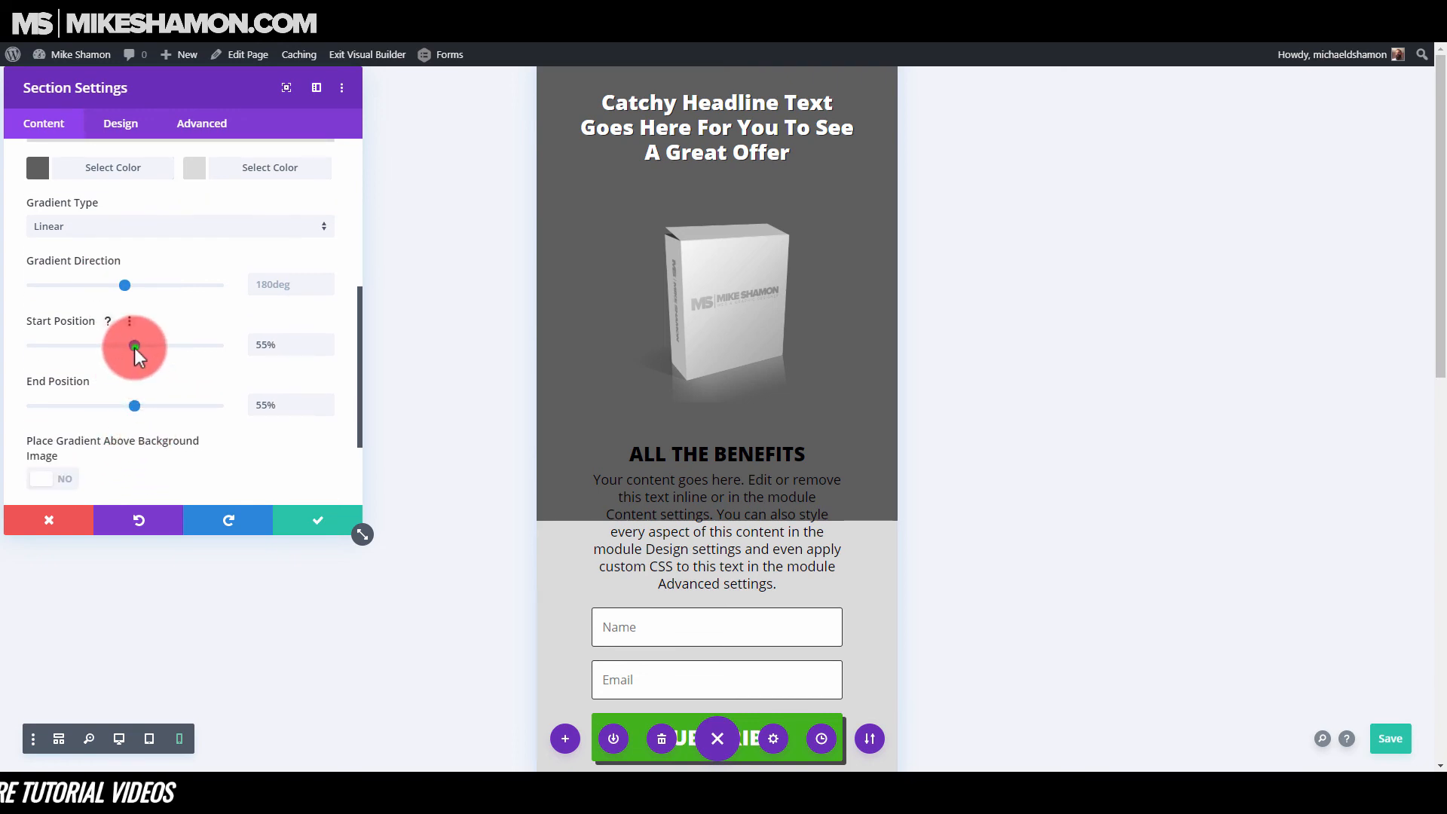
{"action": "left_click_drag", "start_coordinate": [135, 348], "coordinate": [106, 346]}
{"action": "left_click_drag", "start_coordinate": [134, 407], "coordinate": [110, 411]}
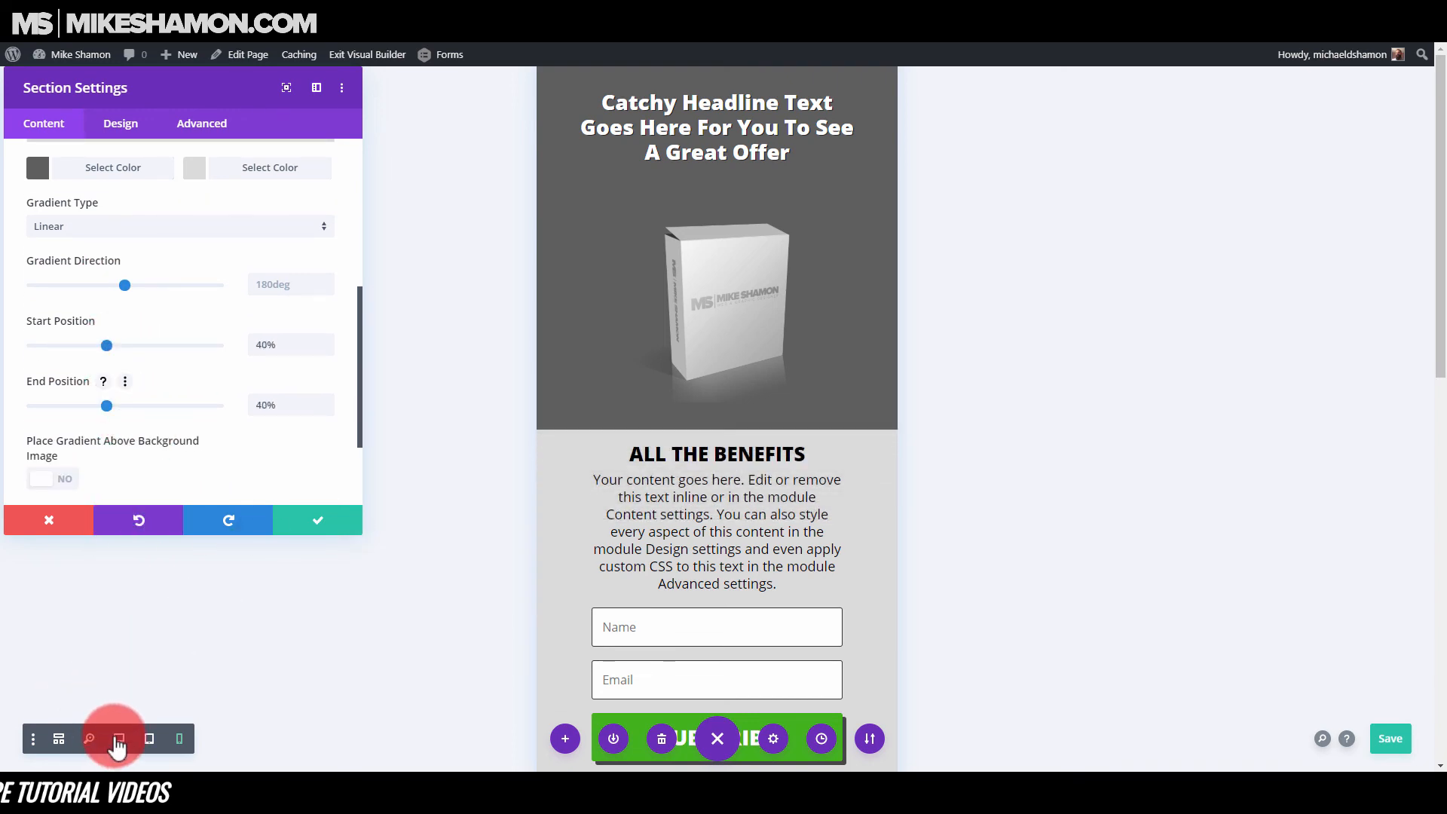
- Try a 44% start position for the section's background gradient in desktop and tablet previews and save the settings
{"action": "left_click", "coordinate": [118, 739]}
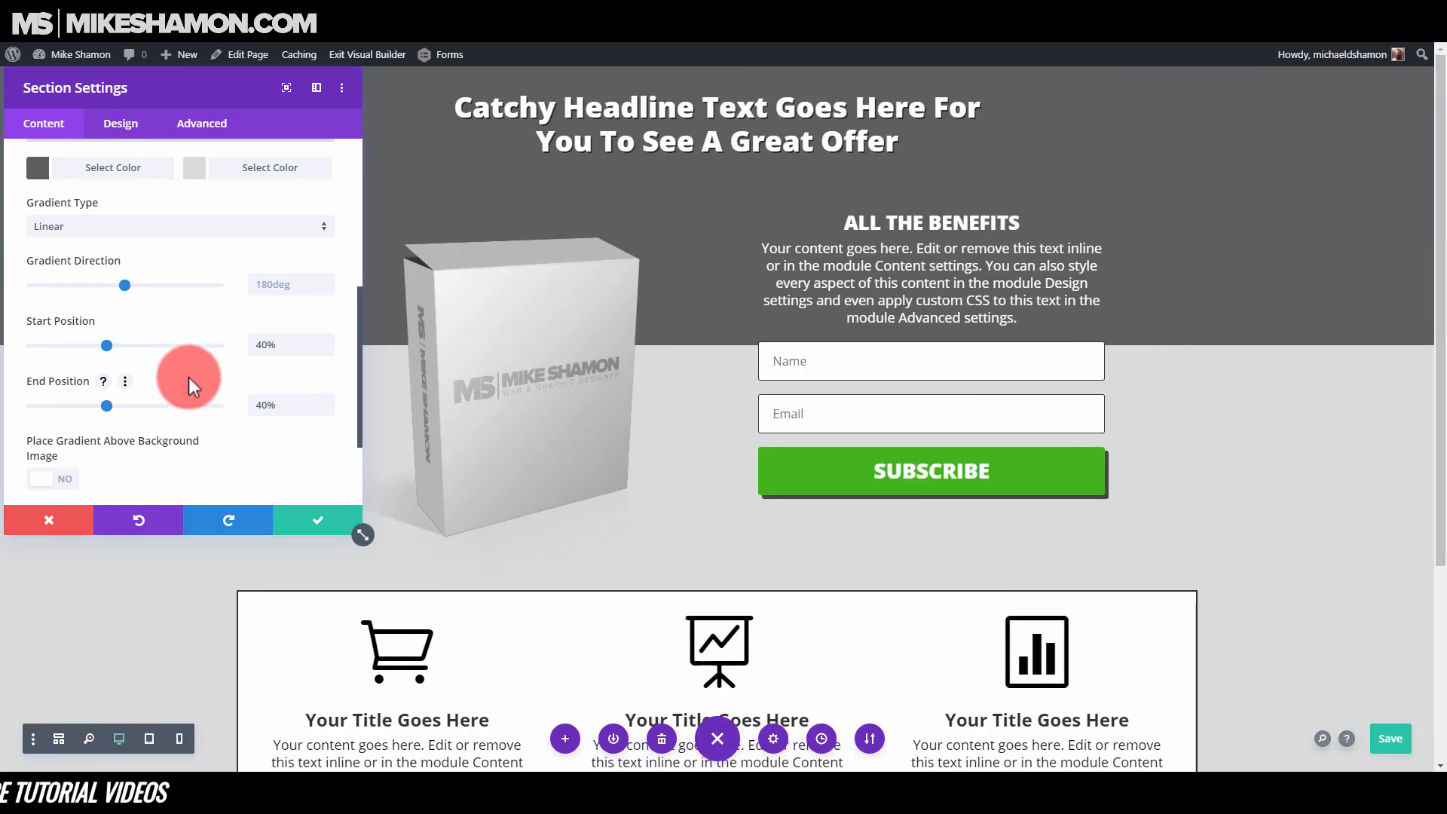
{"action": "left_click_drag", "start_coordinate": [109, 349], "coordinate": [114, 347]}
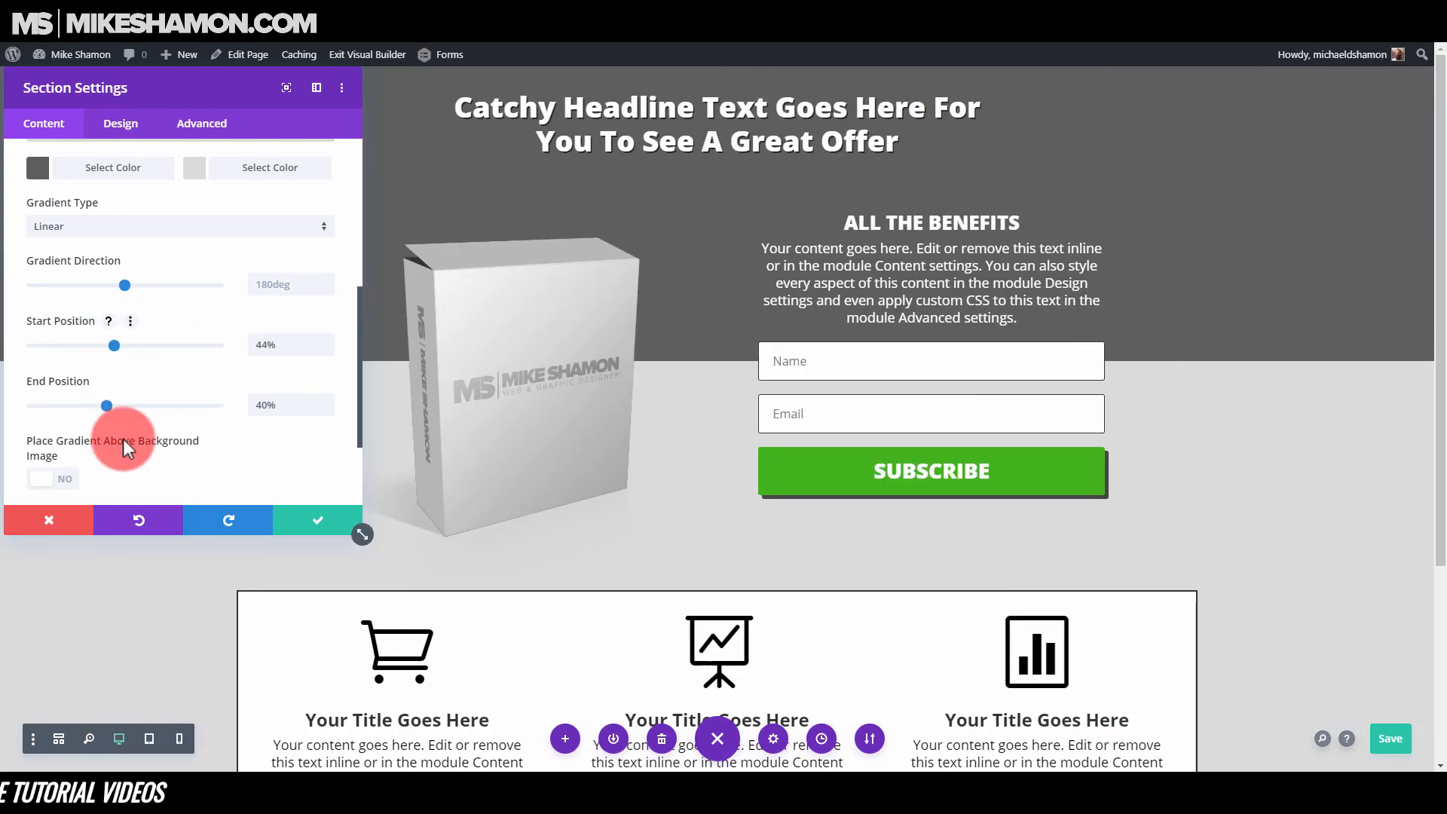
{"action": "left_click", "coordinate": [150, 738]}
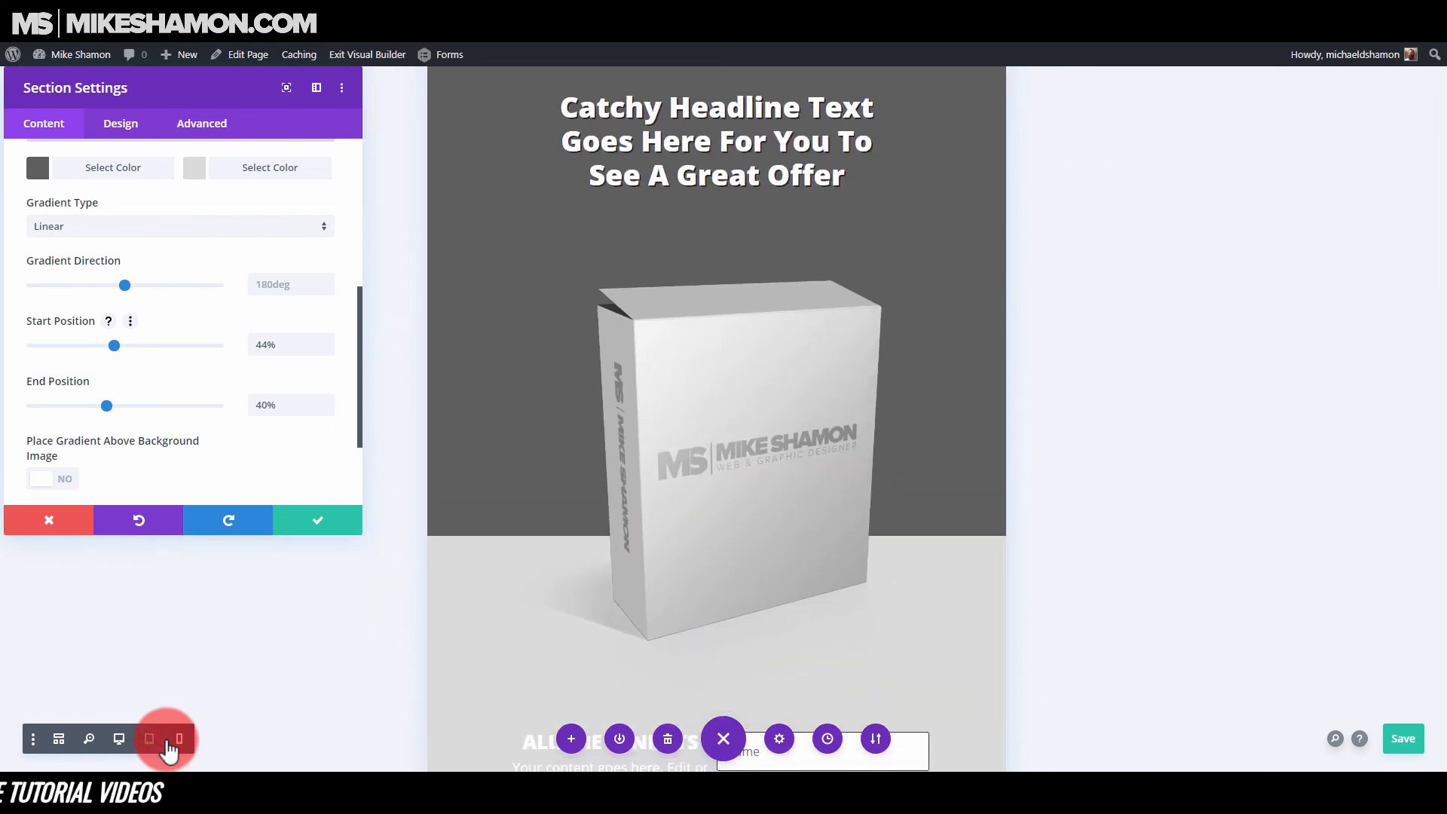
{"action": "left_click", "coordinate": [573, 465]}
{"action": "scroll", "coordinate": [574, 465], "scroll_direction": "down", "scroll_amount": 3}
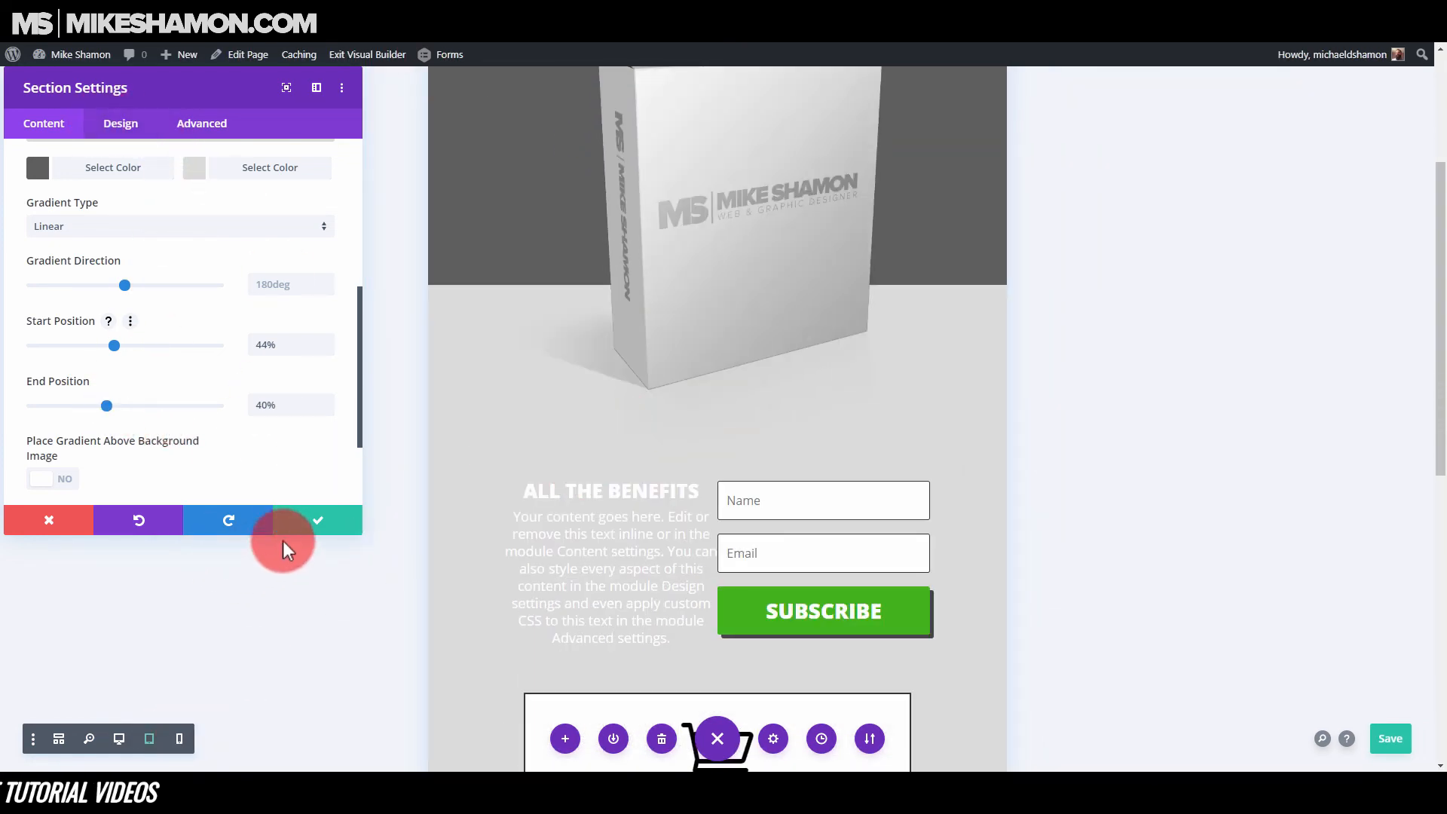
{"action": "left_click", "coordinate": [315, 520]}
- Set the email opt-in module's body text color to black for tablets and save its settings
{"action": "left_click", "coordinate": [690, 496]}
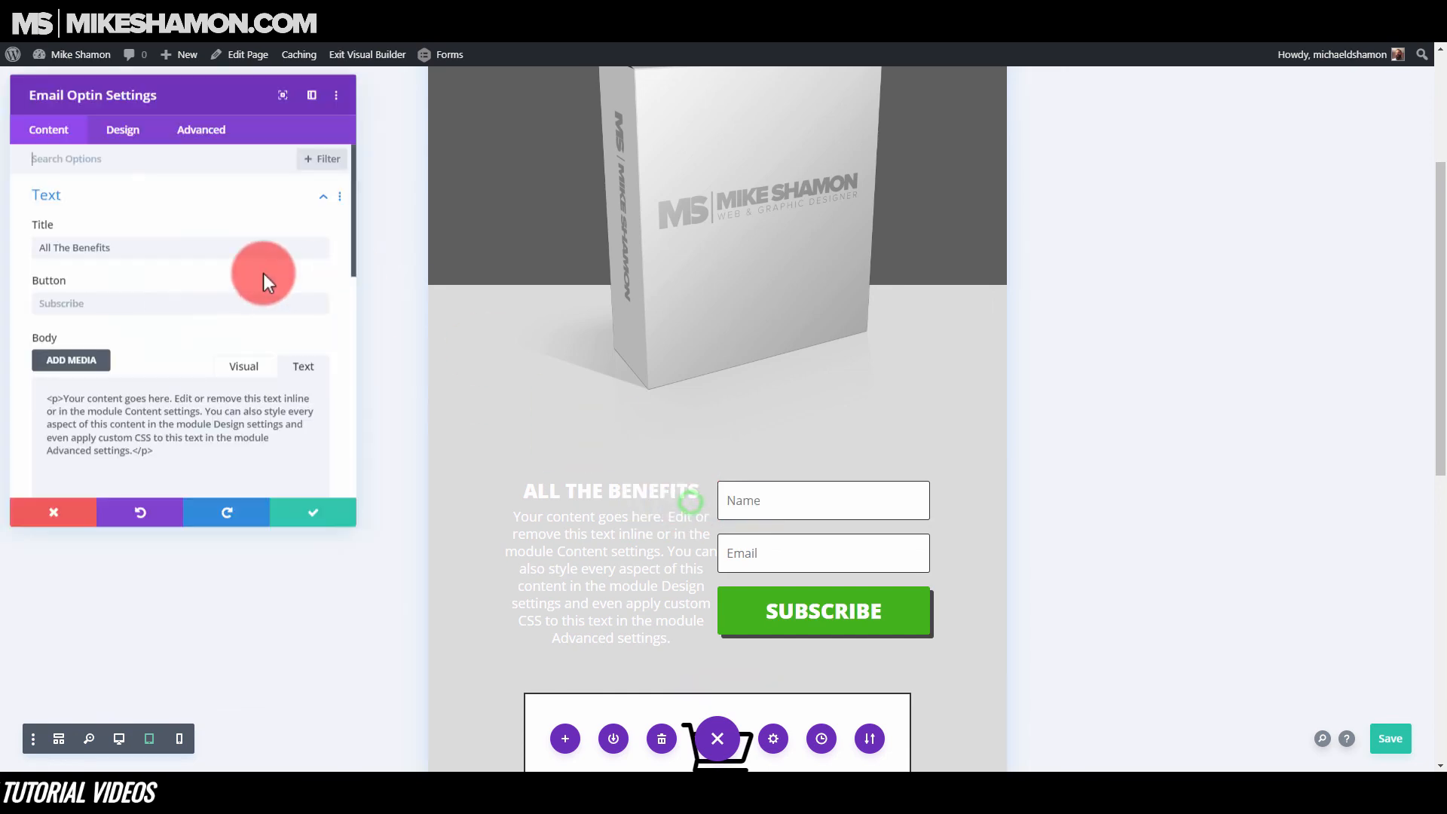
{"action": "left_click", "coordinate": [124, 128]}
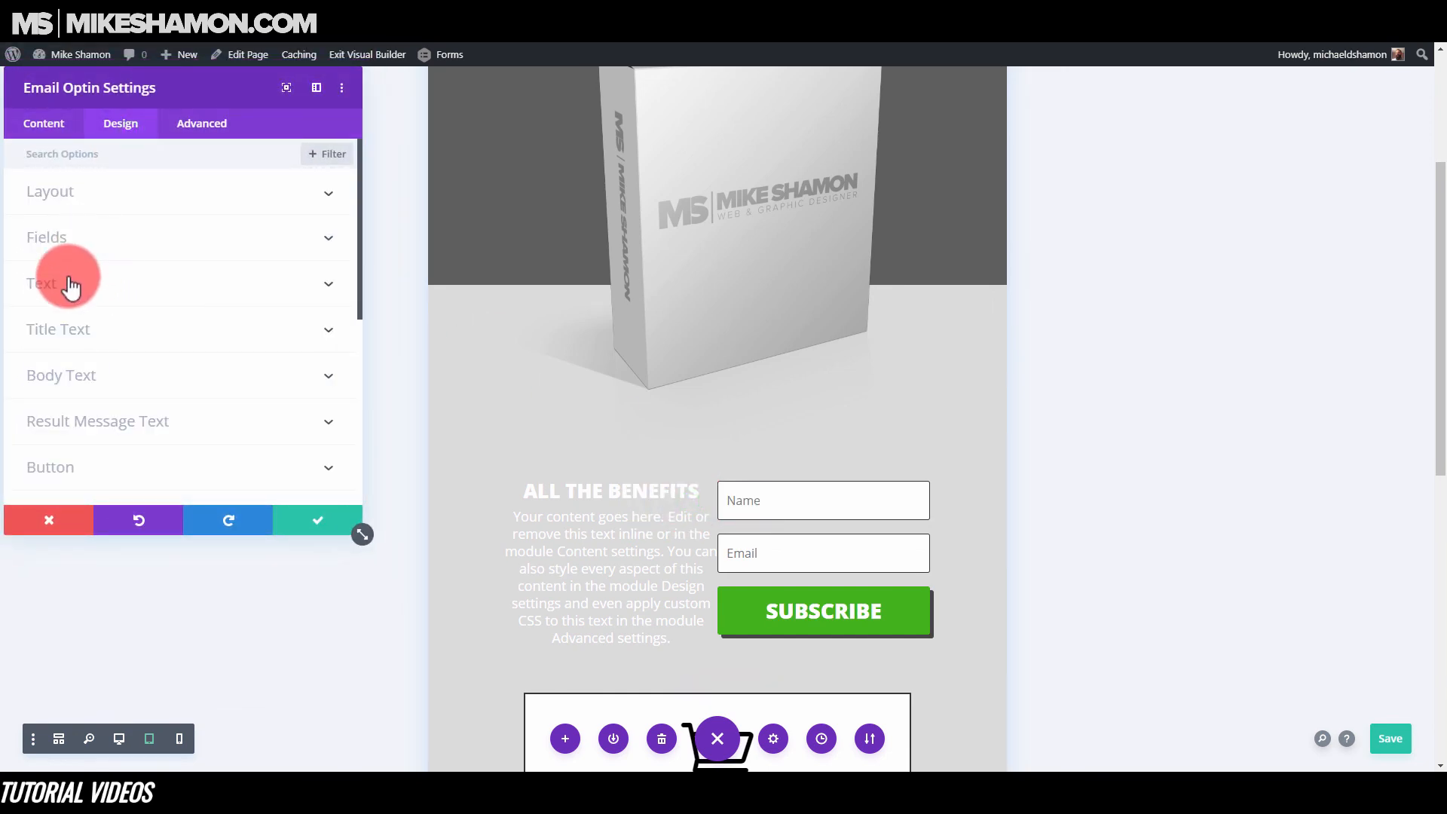
{"action": "left_click", "coordinate": [69, 285]}
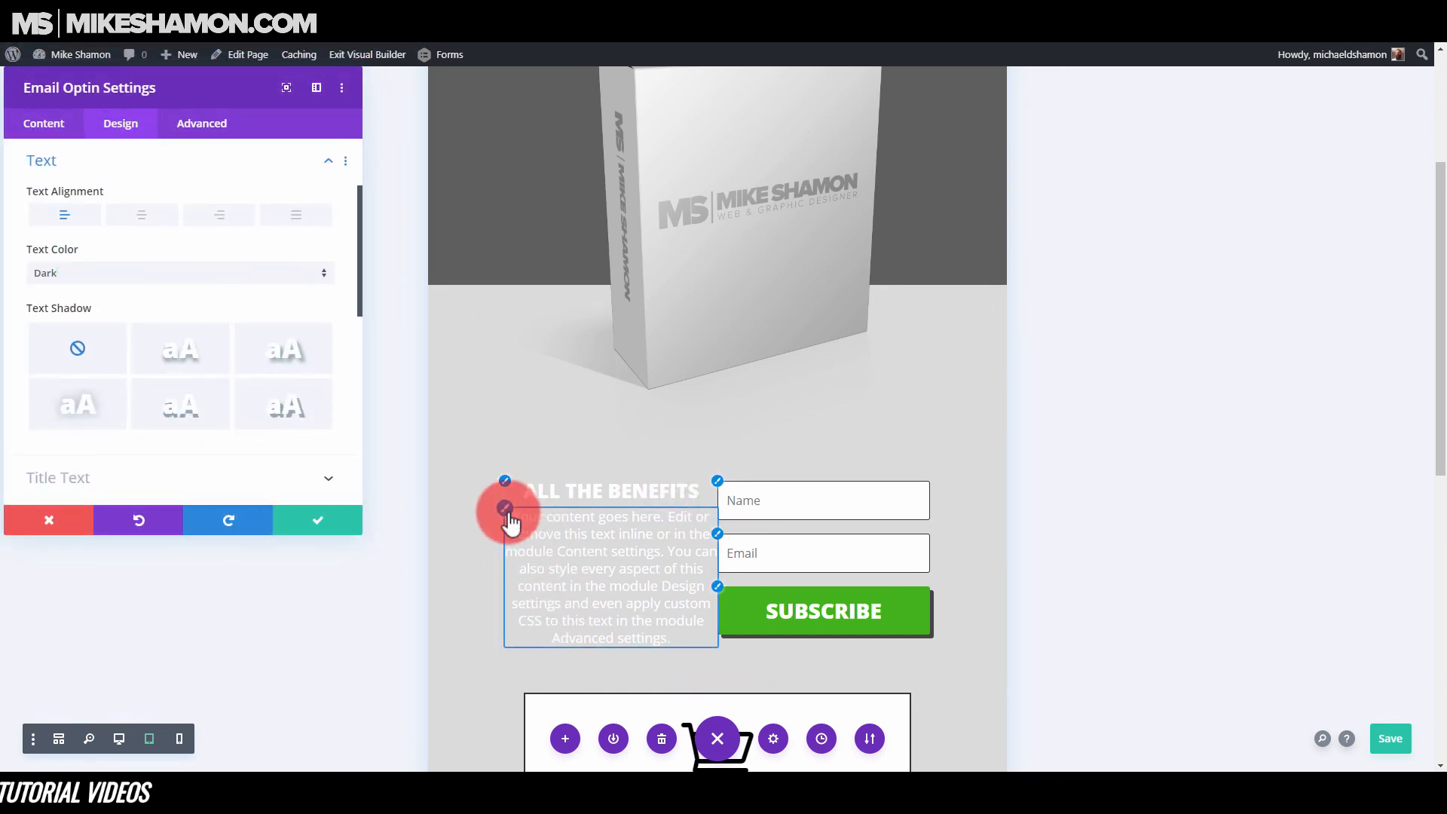
{"action": "scroll", "coordinate": [278, 467], "scroll_direction": "down", "scroll_amount": 1}
{"action": "left_click", "coordinate": [277, 467]}
{"action": "scroll", "coordinate": [116, 391], "scroll_direction": "down", "scroll_amount": 3}
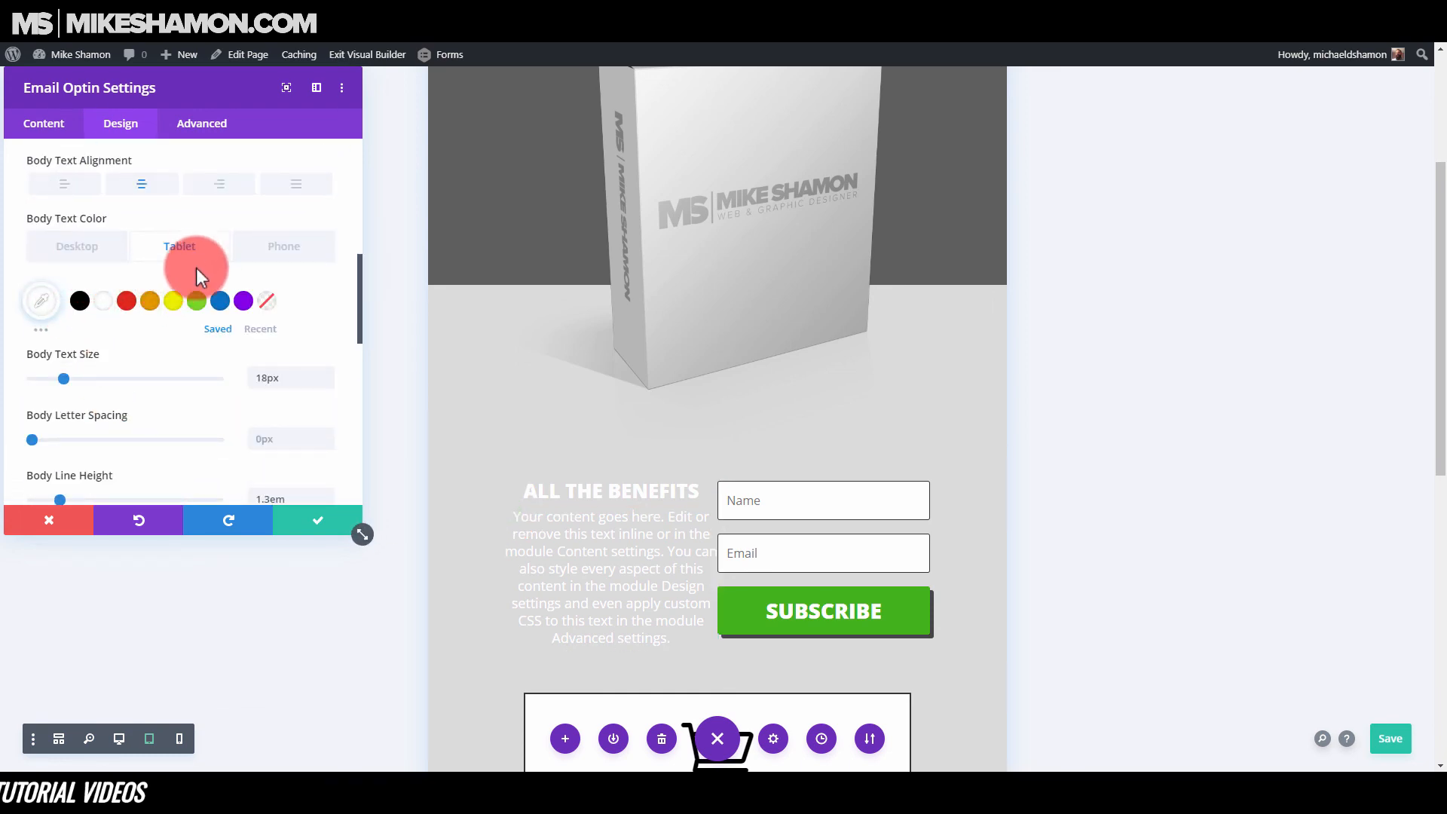
{"action": "left_click", "coordinate": [79, 301]}
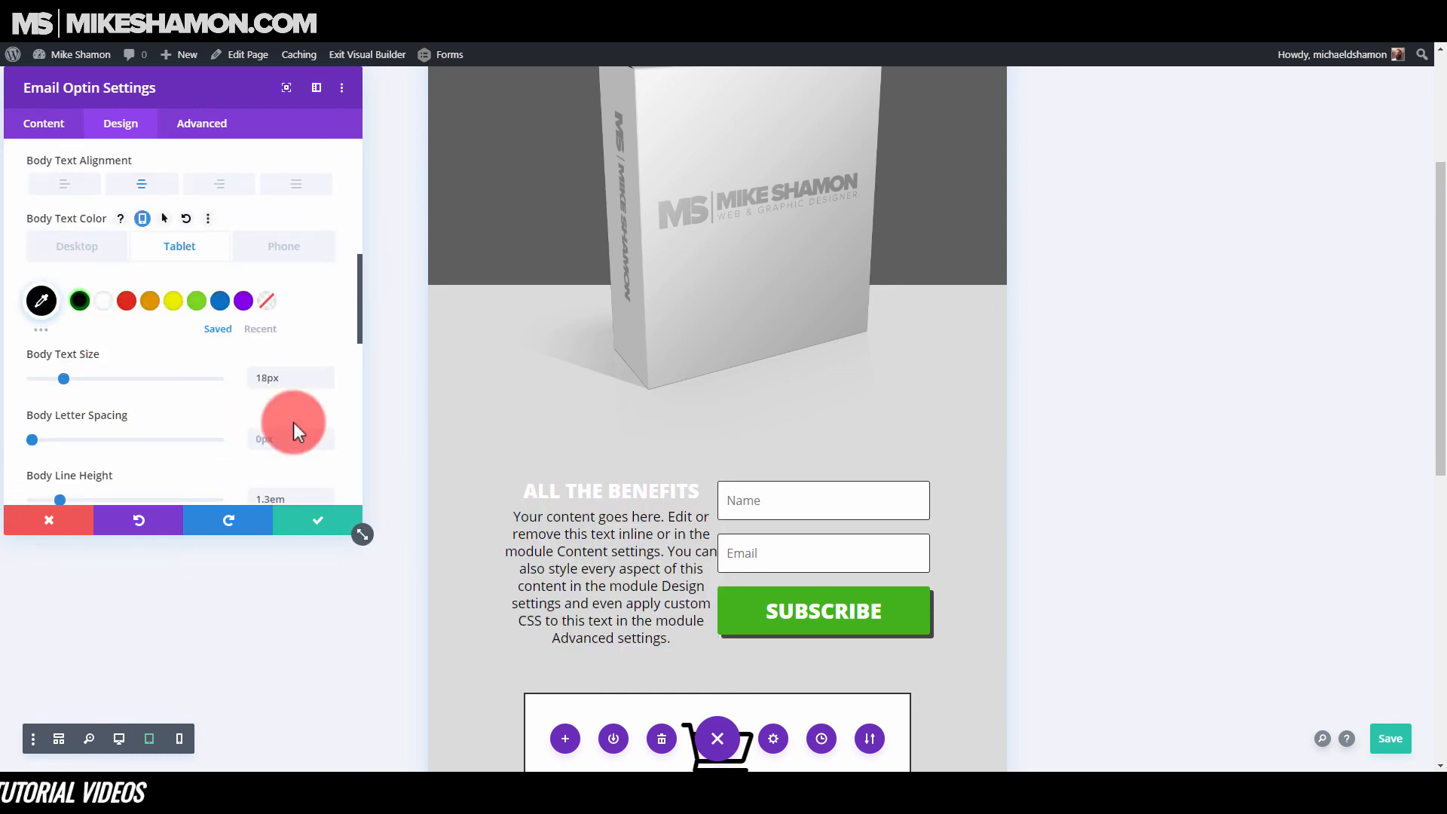
{"action": "left_click", "coordinate": [323, 533]}
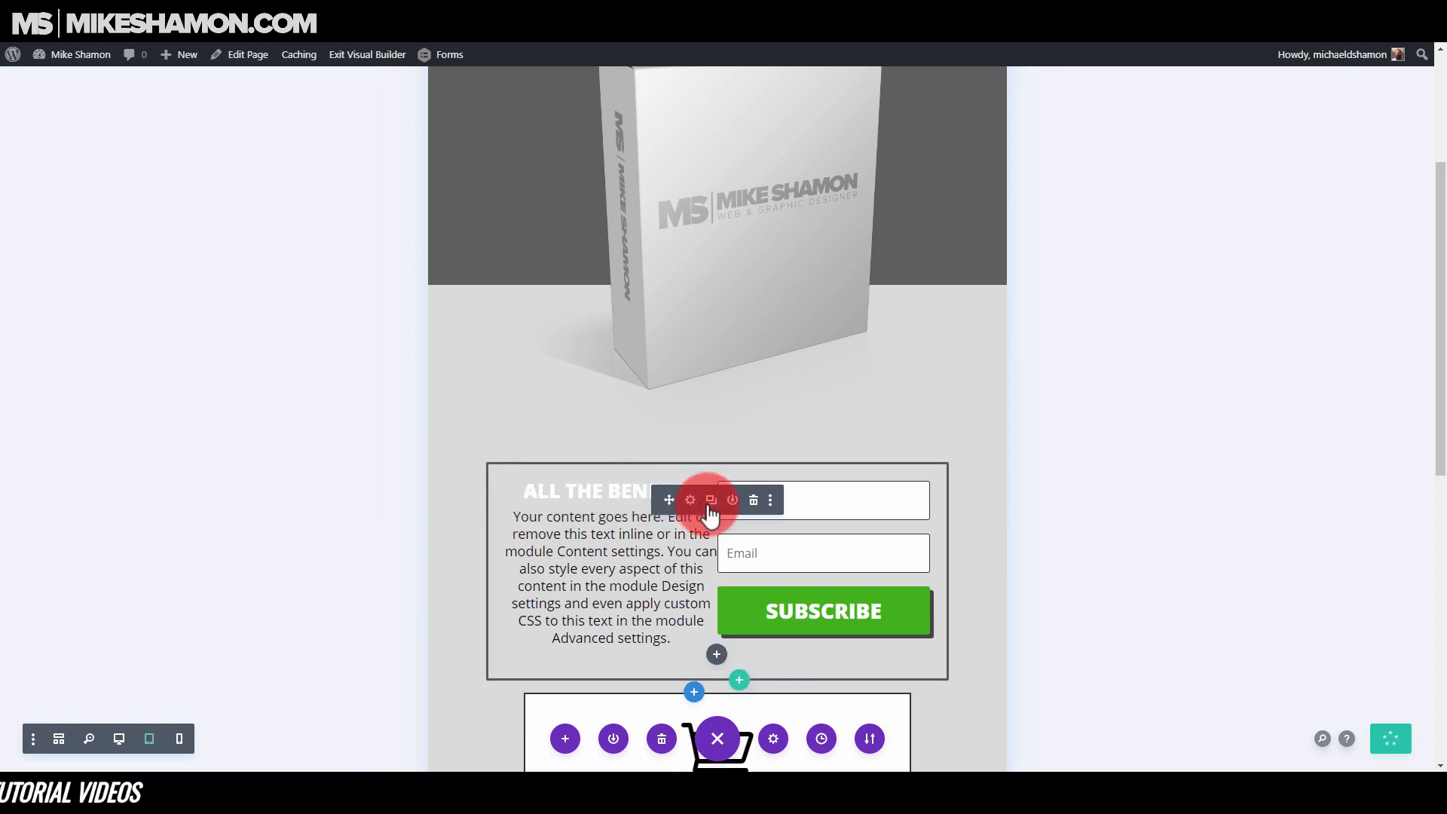
- Set the email opt-in module's title text color to black for tablets and save its settings
{"action": "left_click", "coordinate": [689, 501]}
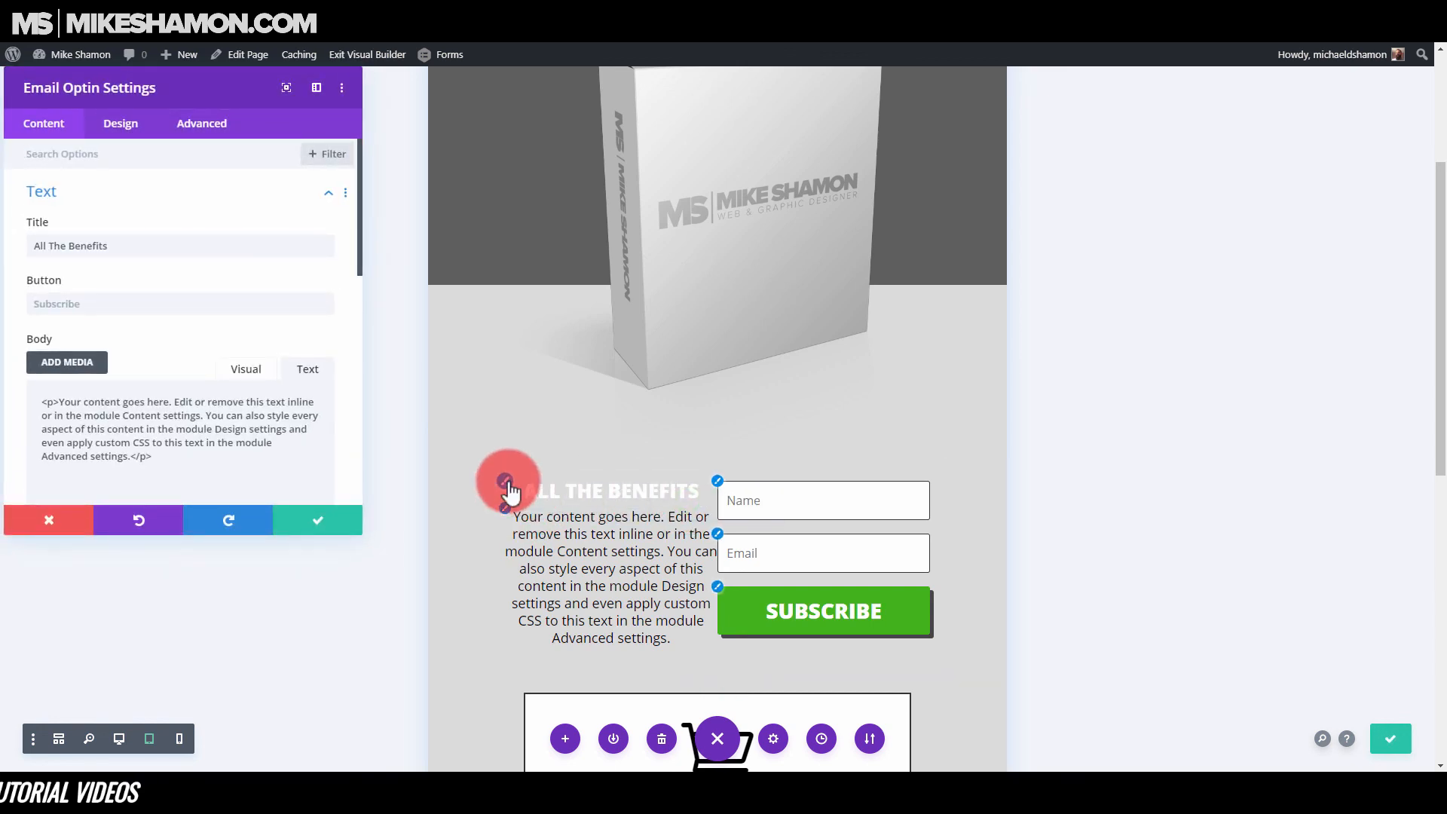
{"action": "left_click", "coordinate": [509, 490]}
{"action": "scroll", "coordinate": [161, 390], "scroll_direction": "down", "scroll_amount": 3}
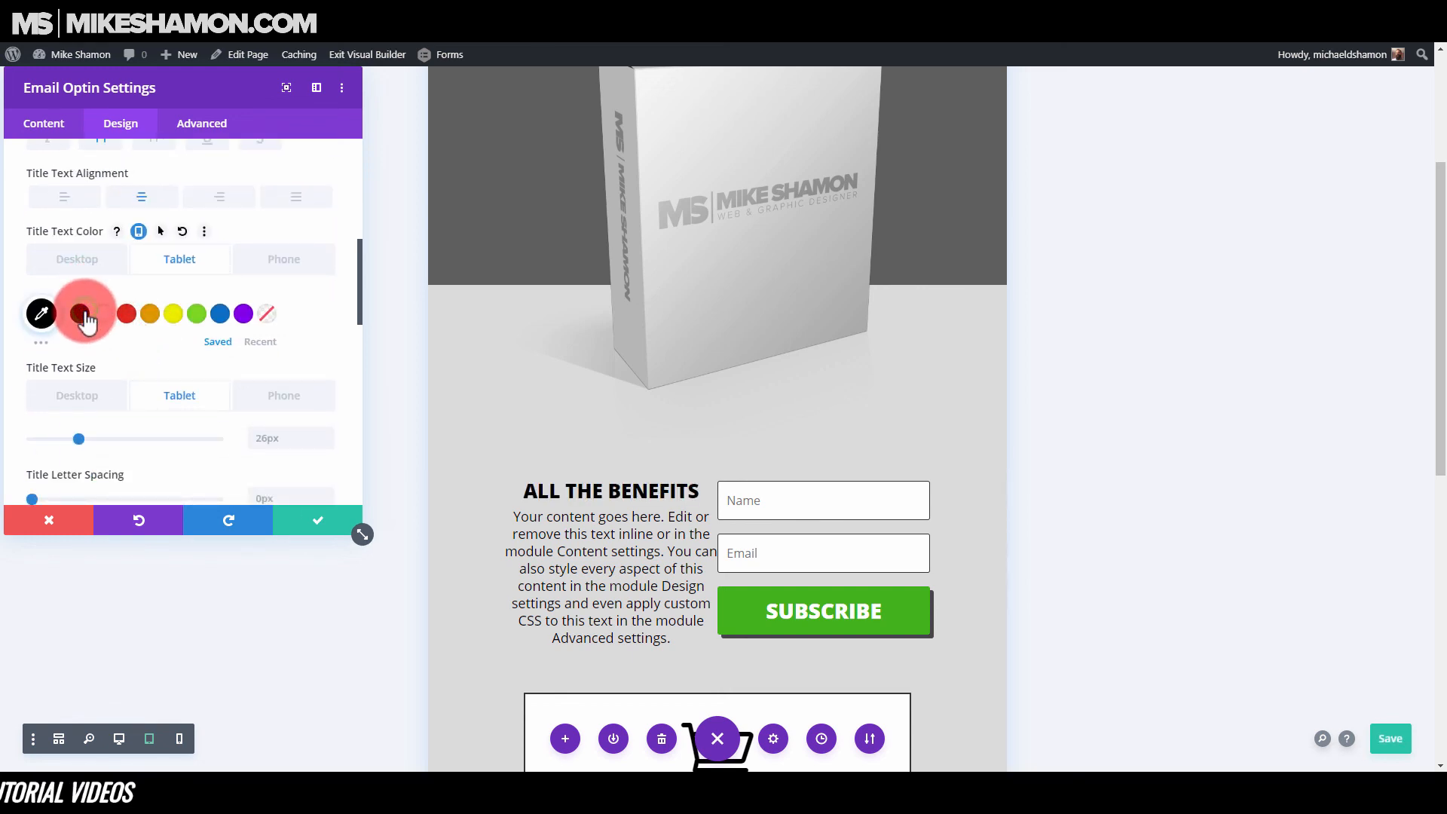
{"action": "left_click", "coordinate": [337, 535]}
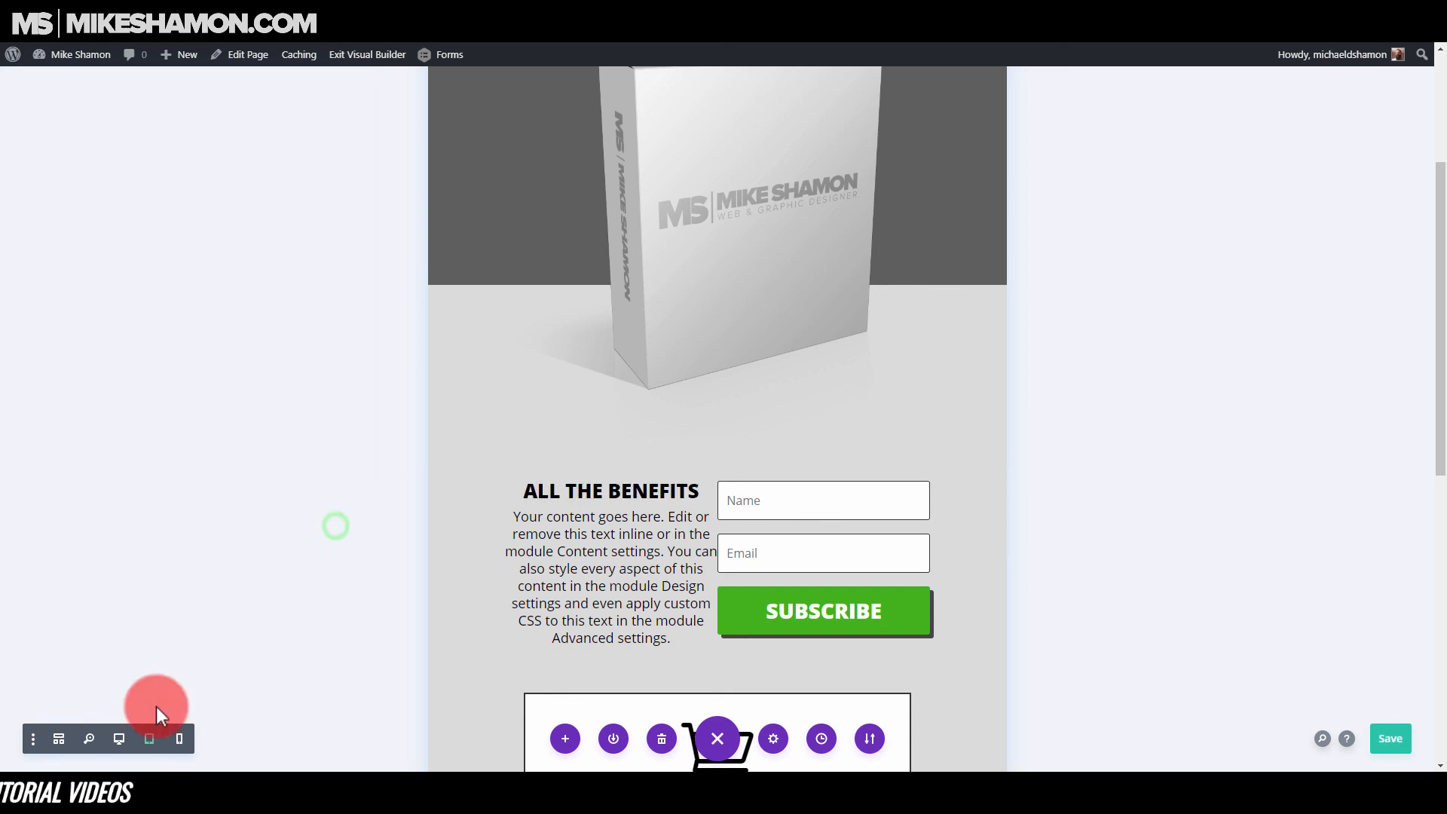
- In phone preview, set the start position of the product section's background gradient to 40%
{"action": "left_click", "coordinate": [180, 738]}
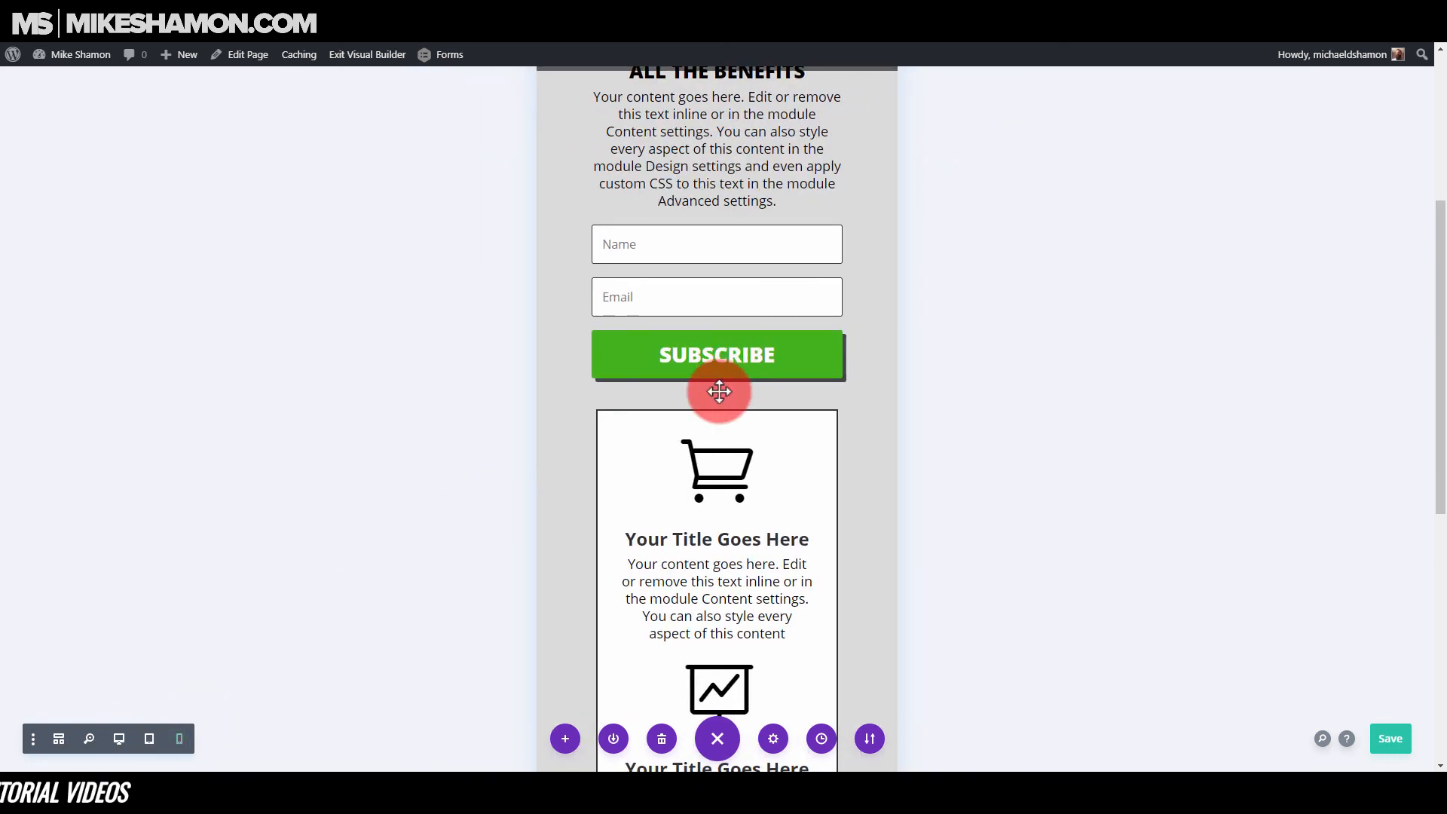
{"action": "scroll", "coordinate": [717, 383], "scroll_direction": "up", "scroll_amount": 4}
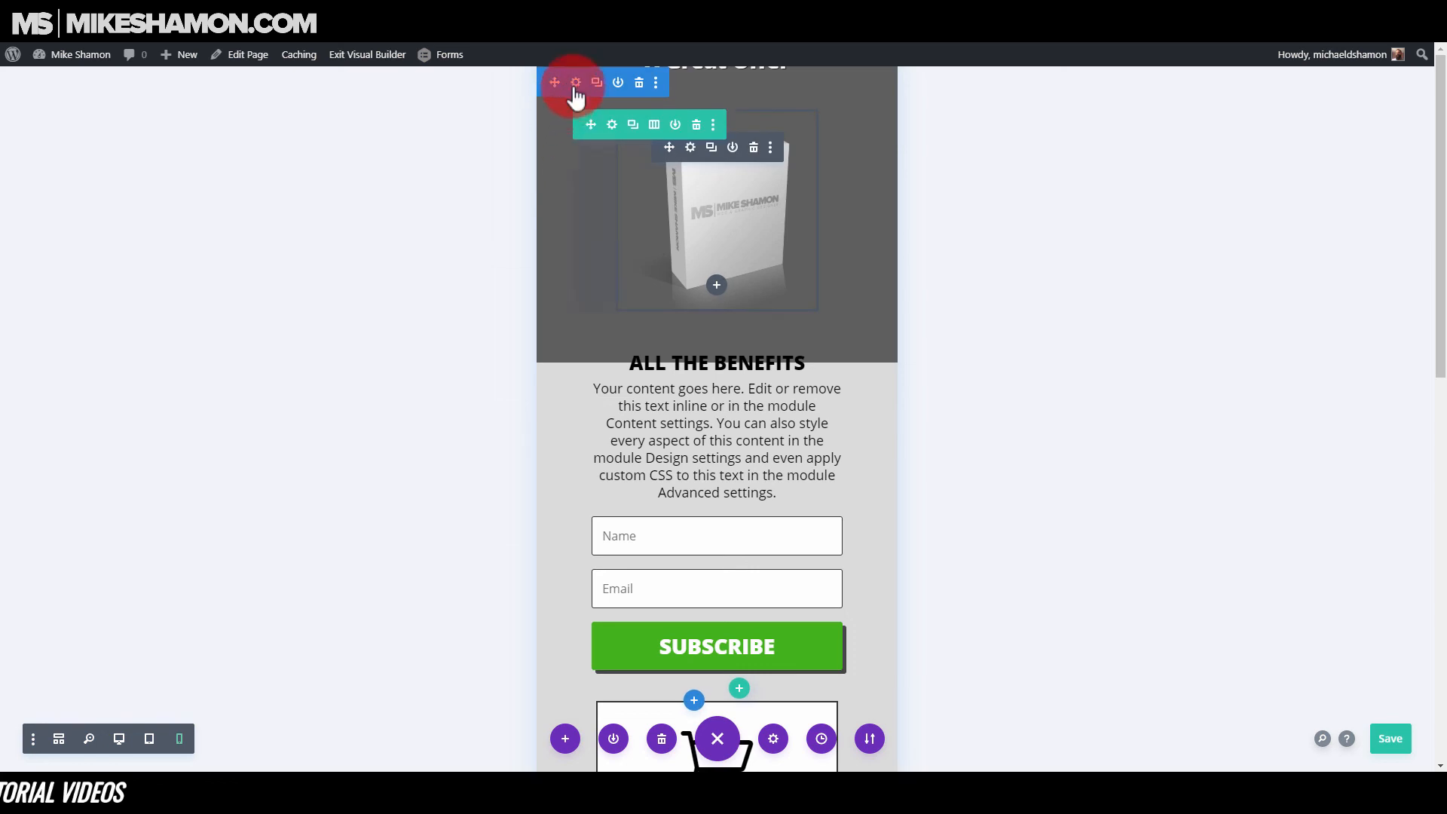
{"action": "left_click", "coordinate": [577, 82]}
{"action": "left_click", "coordinate": [113, 239]}
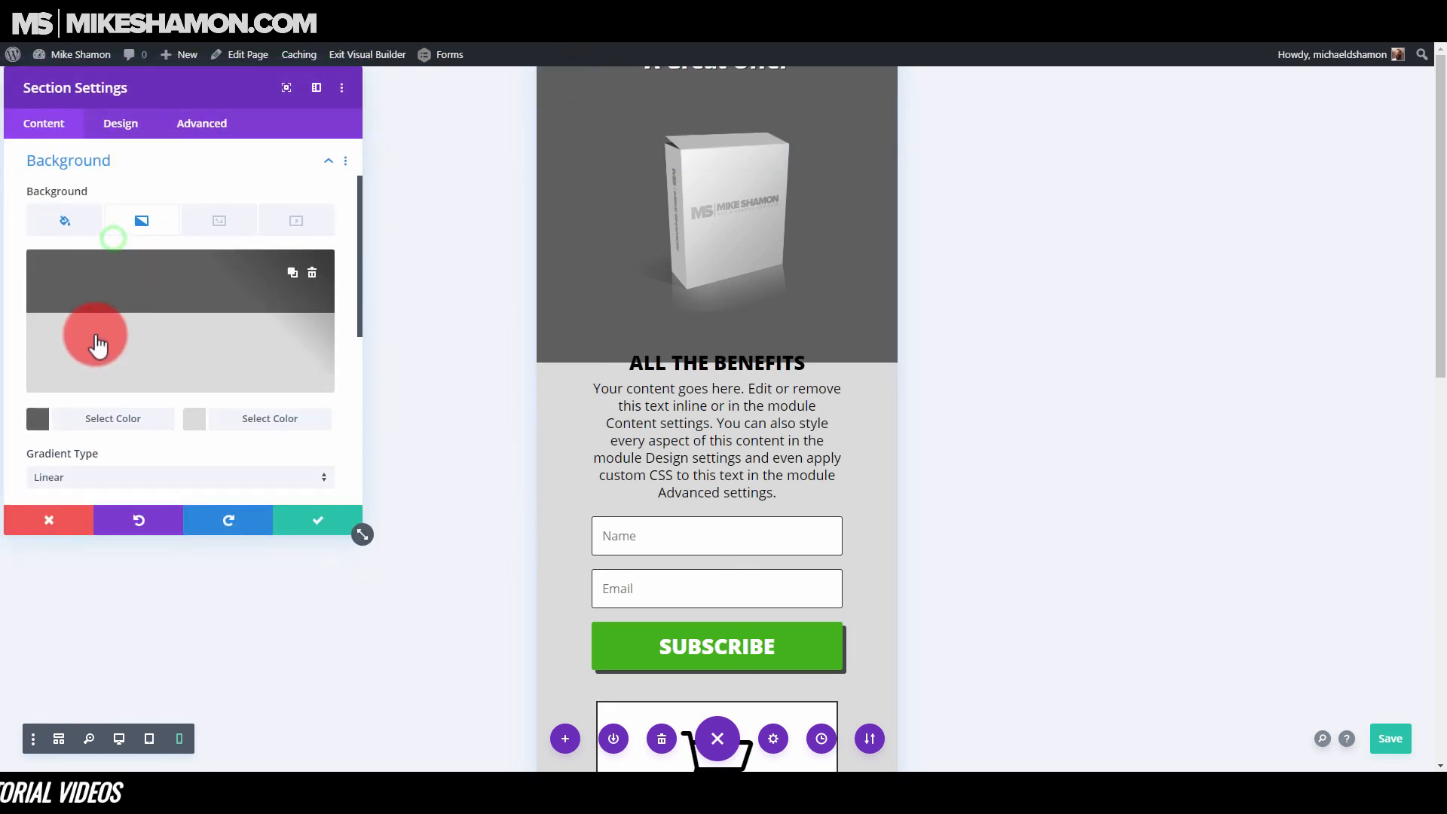
{"action": "left_click", "coordinate": [97, 321]}
{"action": "scroll", "coordinate": [171, 419], "scroll_direction": "down", "scroll_amount": 2}
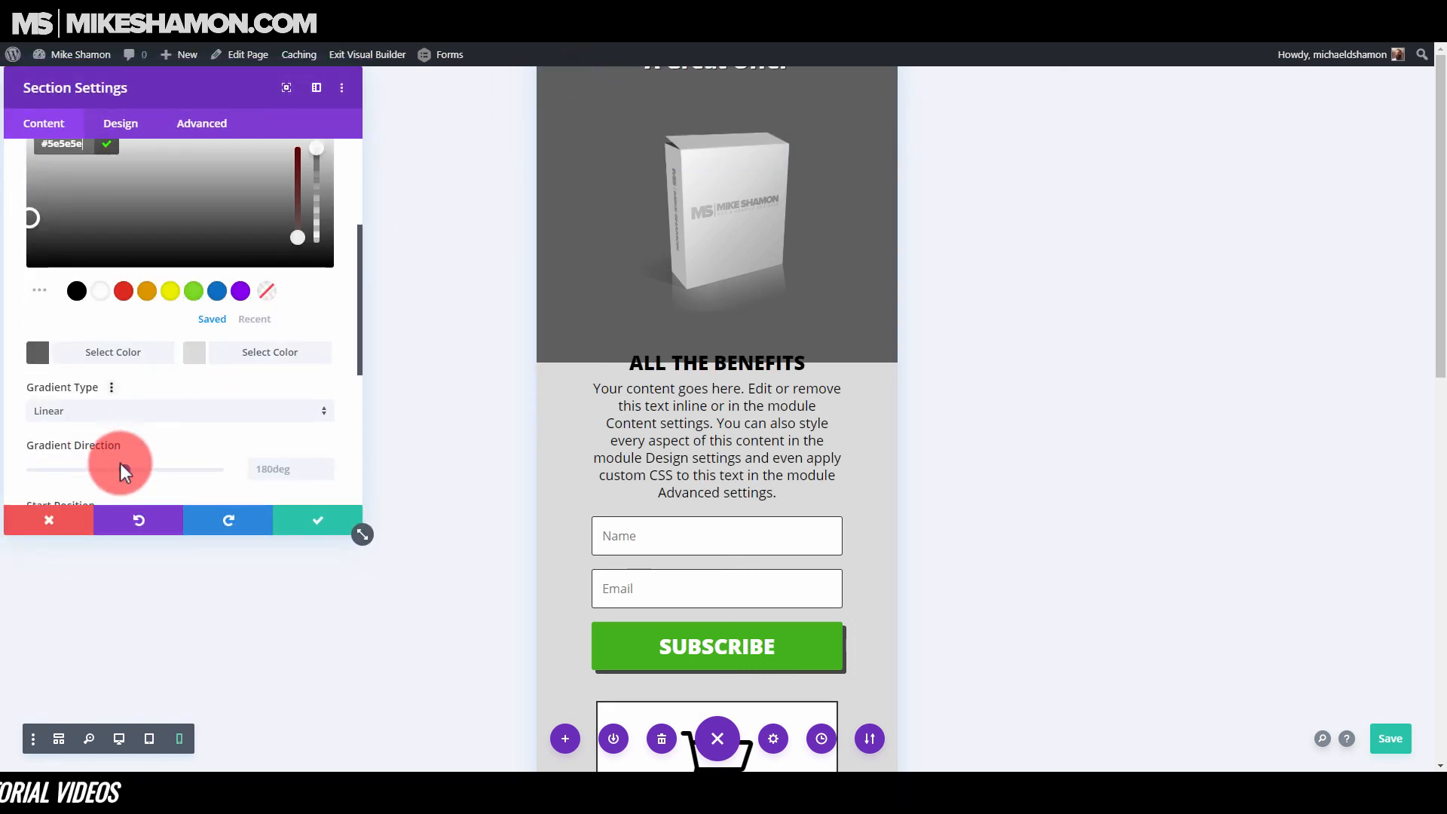
{"action": "left_click_drag", "start_coordinate": [131, 471], "coordinate": [125, 472]}
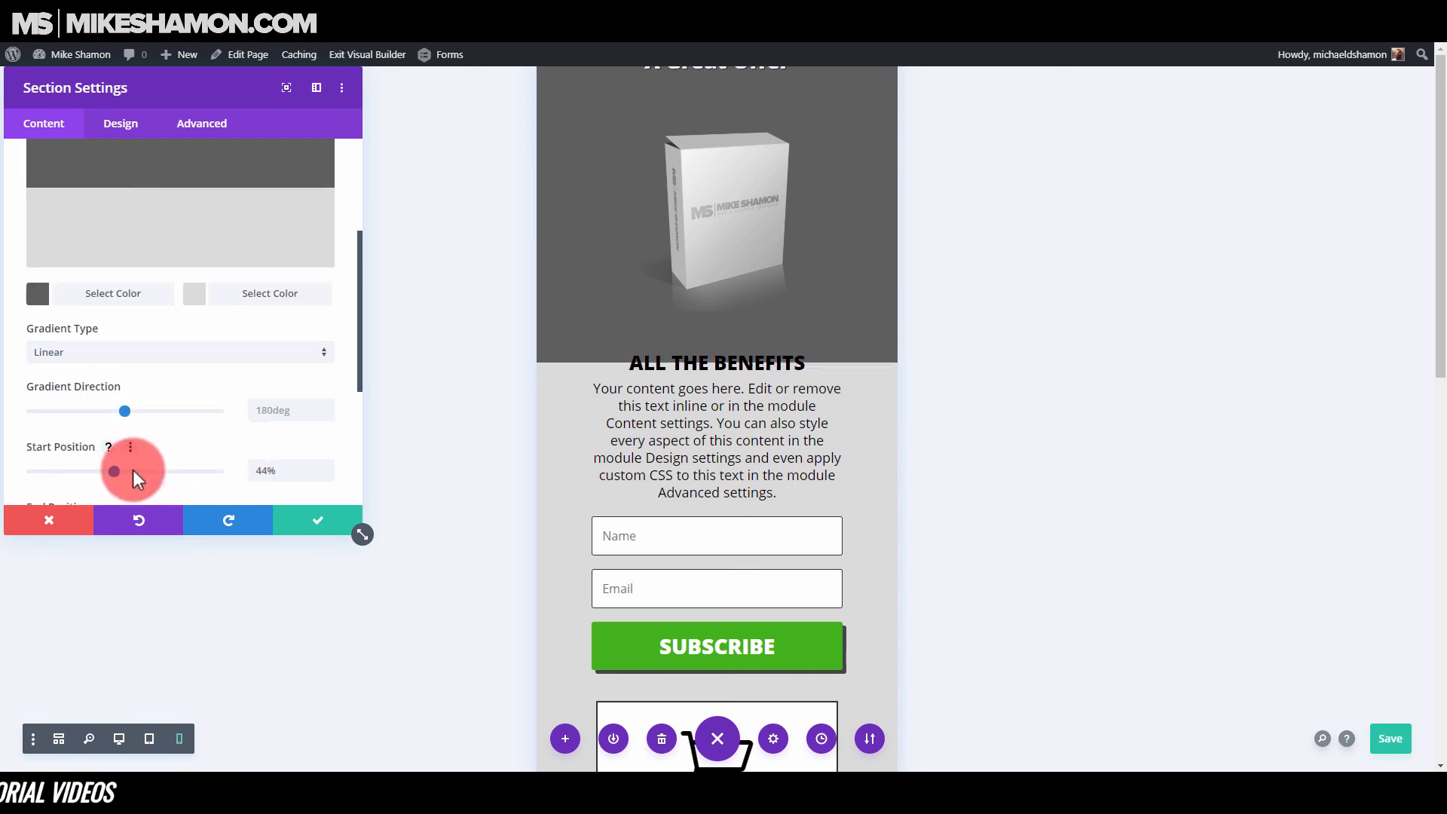
{"action": "left_click_drag", "start_coordinate": [114, 475], "coordinate": [106, 472]}
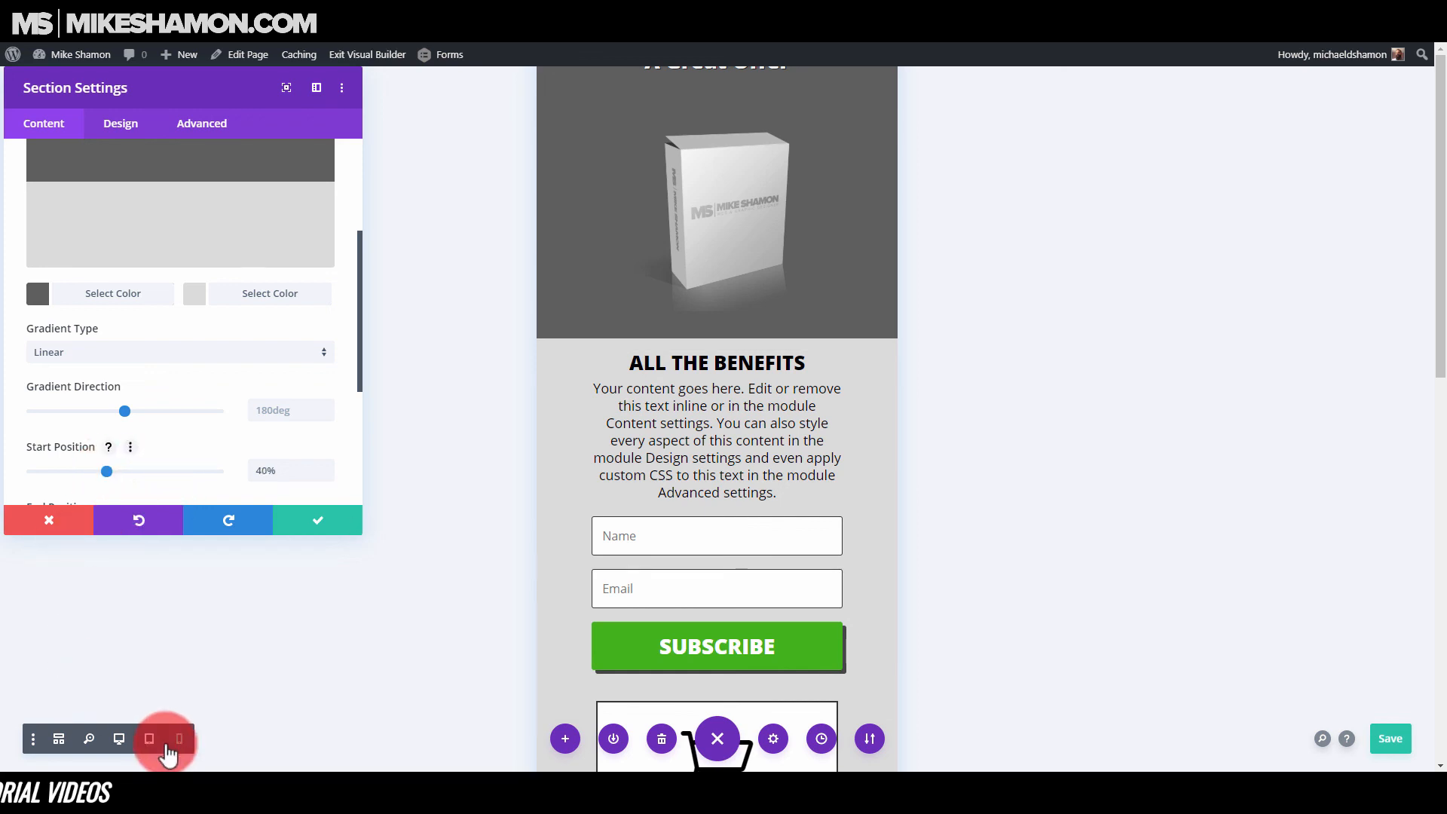
- Check the background split in desktop, tablet and phone previews and save the section settings
{"action": "left_click", "coordinate": [117, 740]}
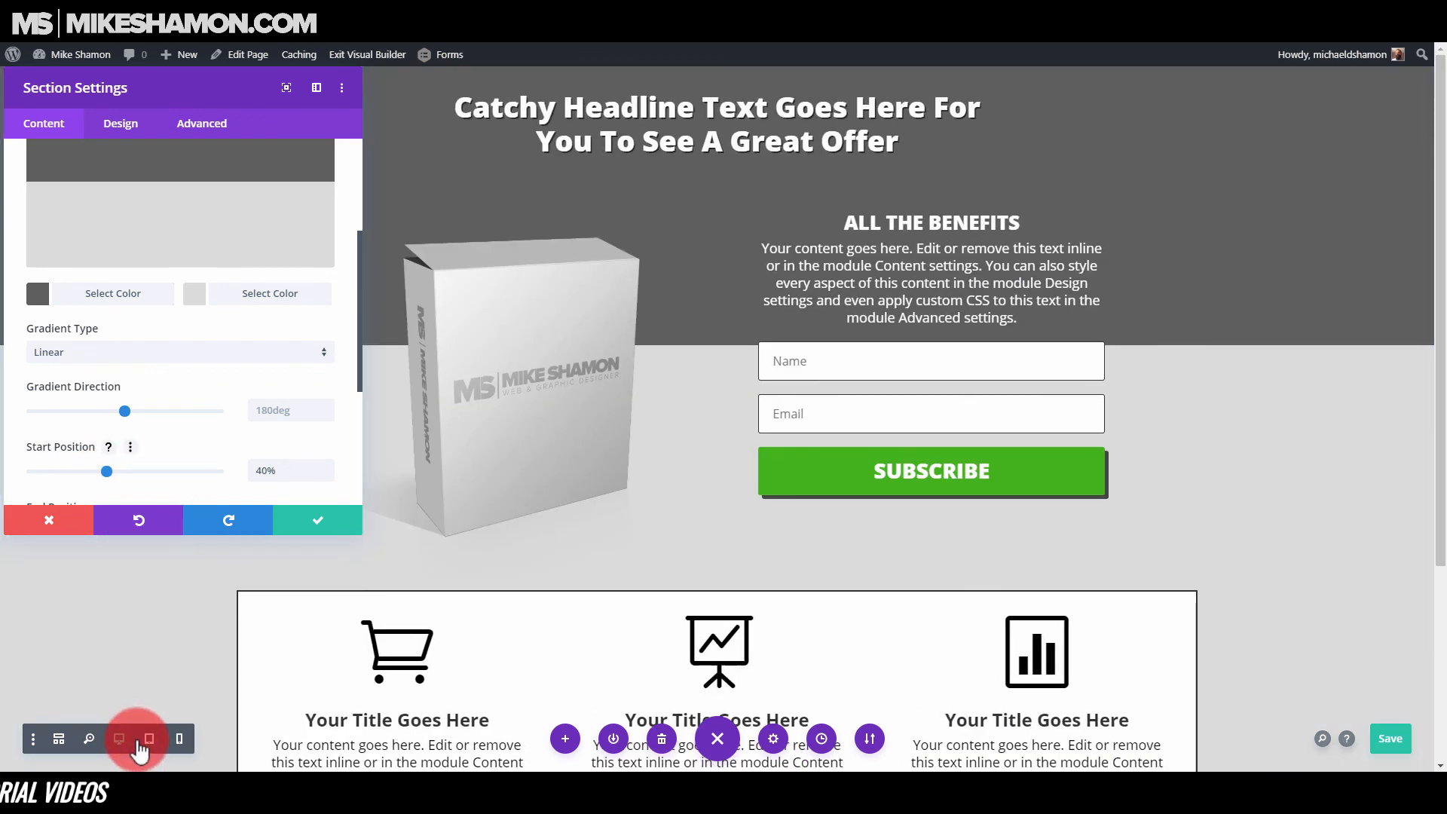
{"action": "left_click", "coordinate": [148, 739]}
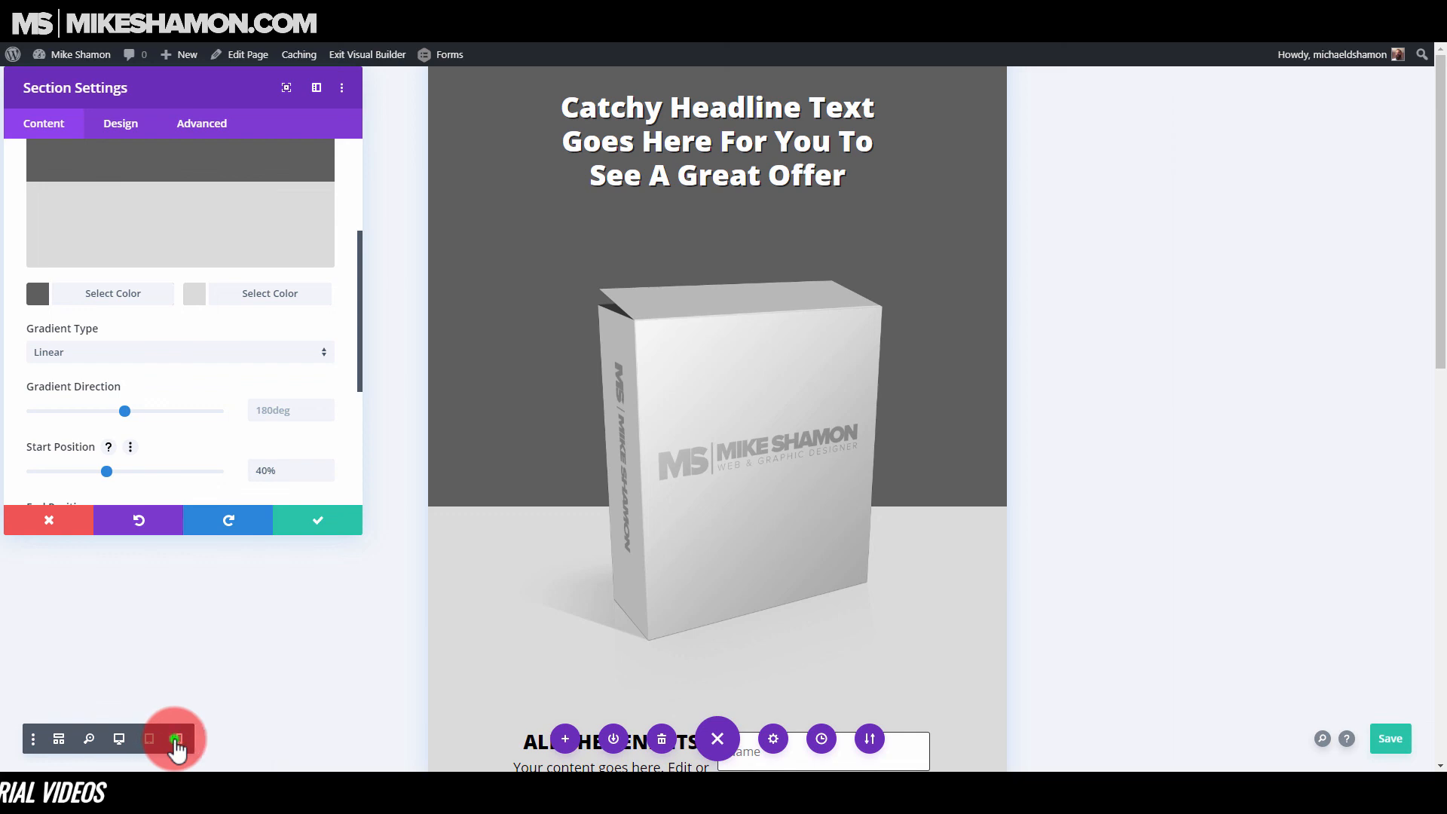
{"action": "left_click", "coordinate": [178, 740]}
{"action": "left_click", "coordinate": [332, 521]}
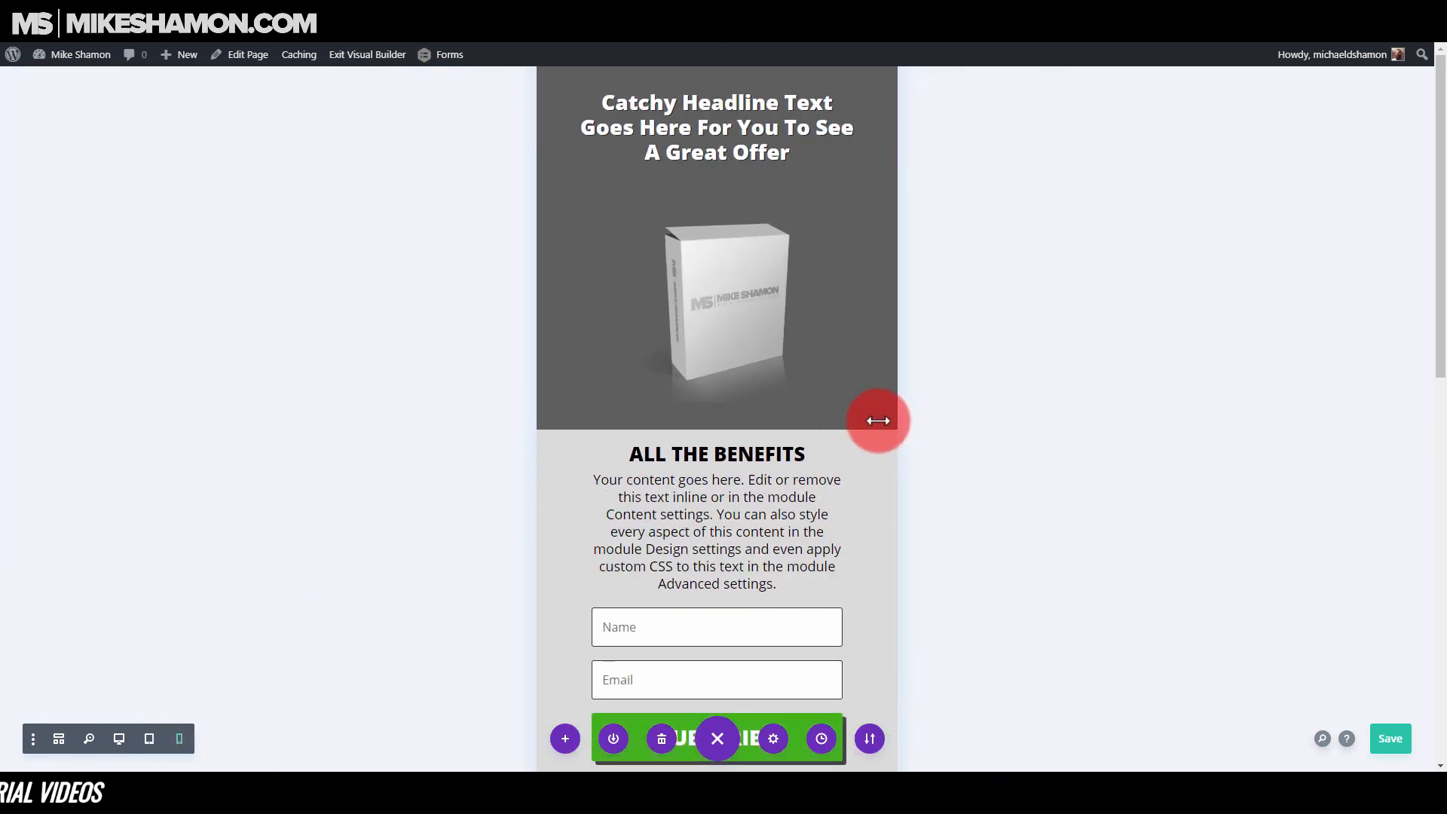
- Set linked left and right padding of 16px for phones on the bordered row of three blurbs
{"action": "scroll", "coordinate": [878, 421], "scroll_direction": "down", "scroll_amount": 8}
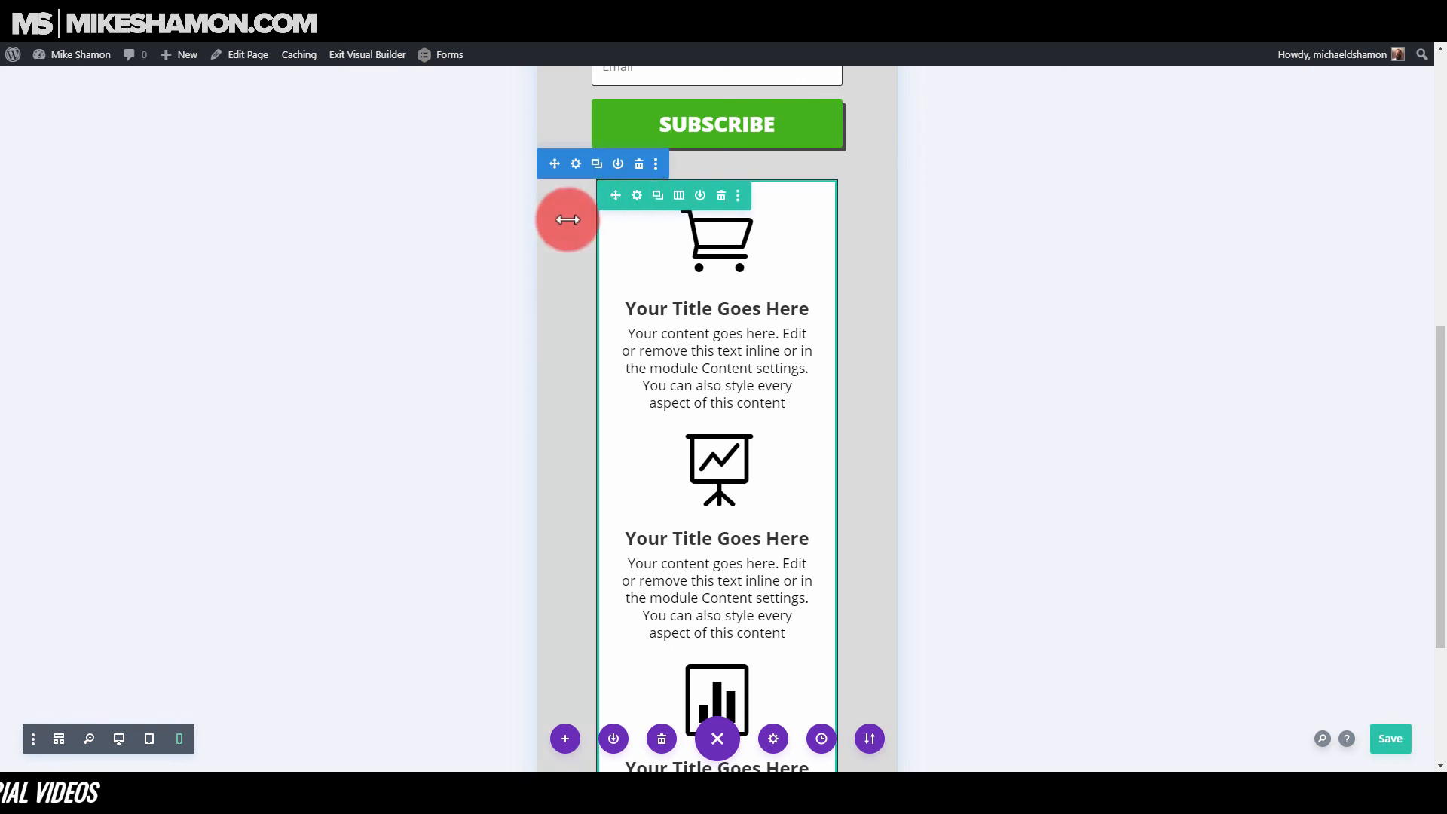
{"action": "left_click", "coordinate": [636, 198]}
{"action": "left_click", "coordinate": [124, 123]}
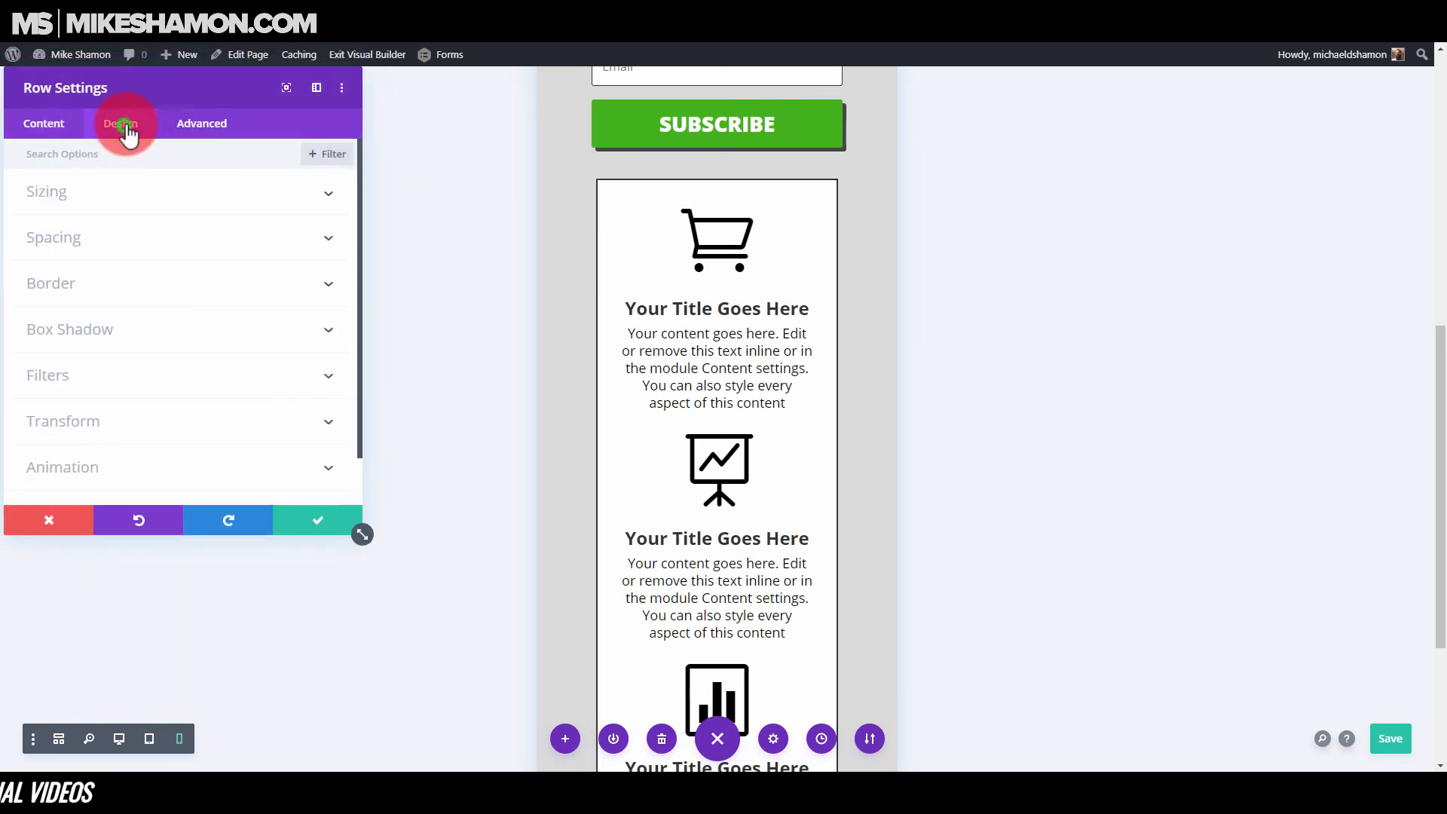
{"action": "left_click", "coordinate": [104, 237]}
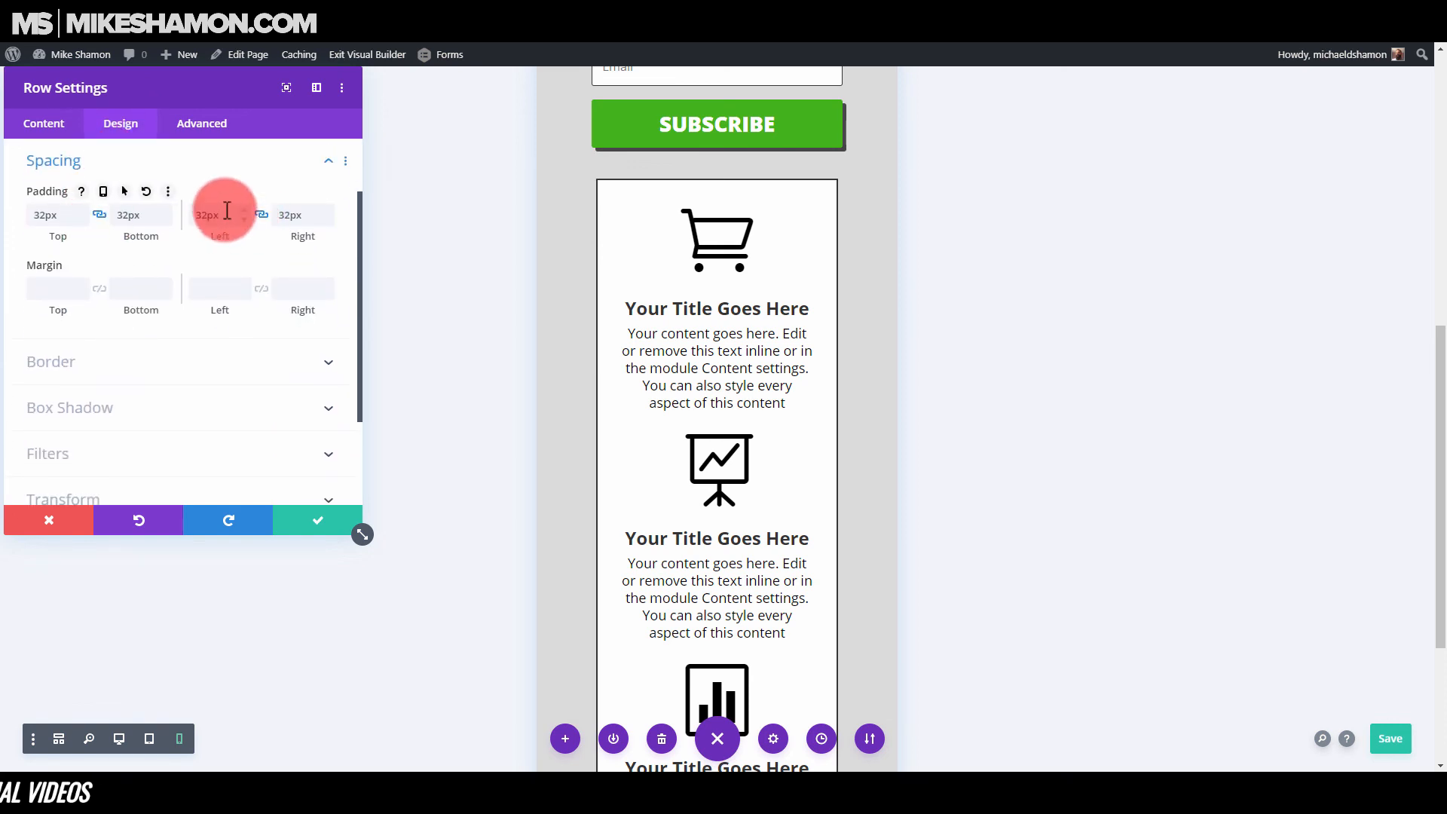
{"action": "left_click", "coordinate": [103, 191]}
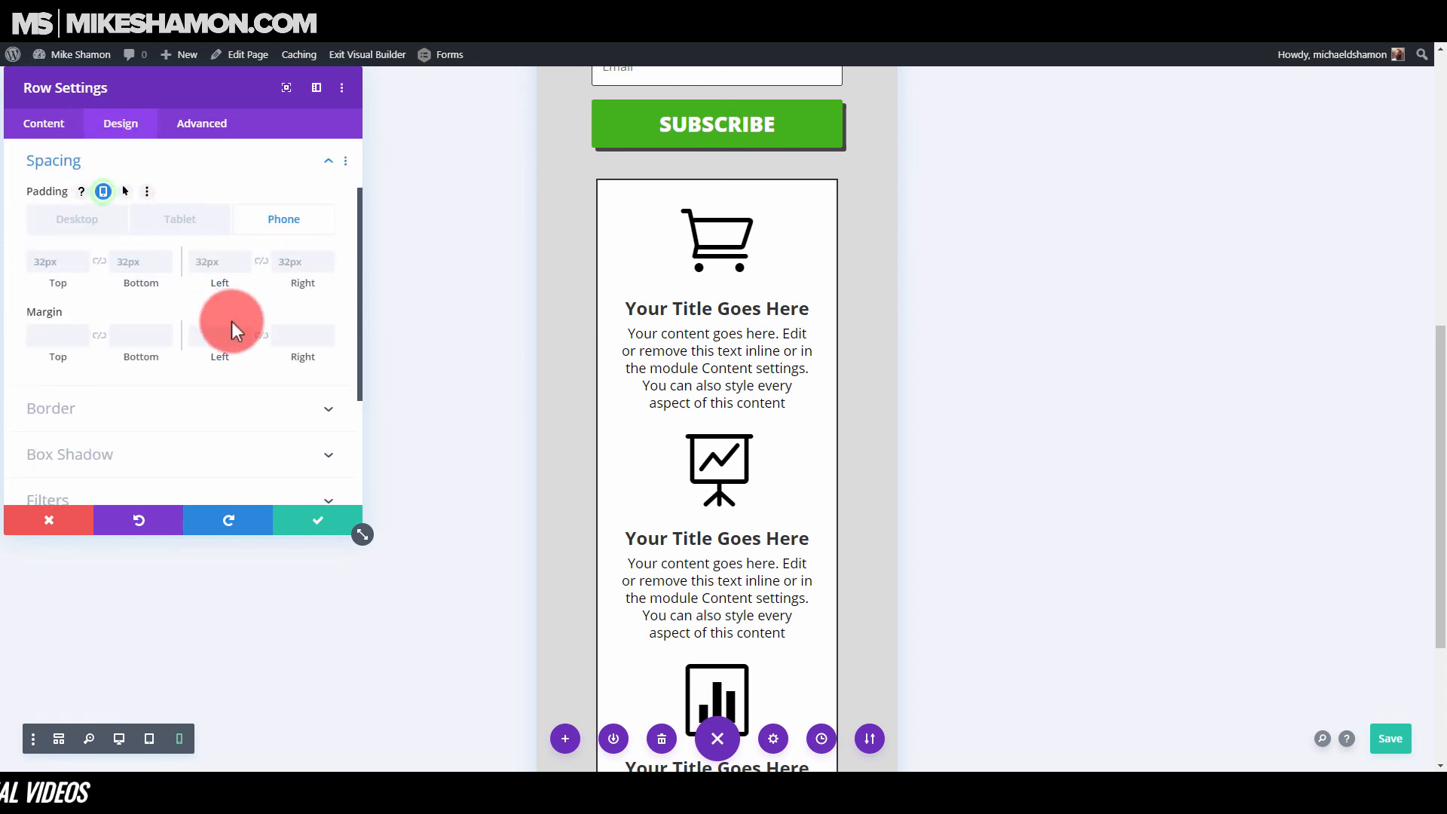
{"action": "left_click", "coordinate": [230, 265]}
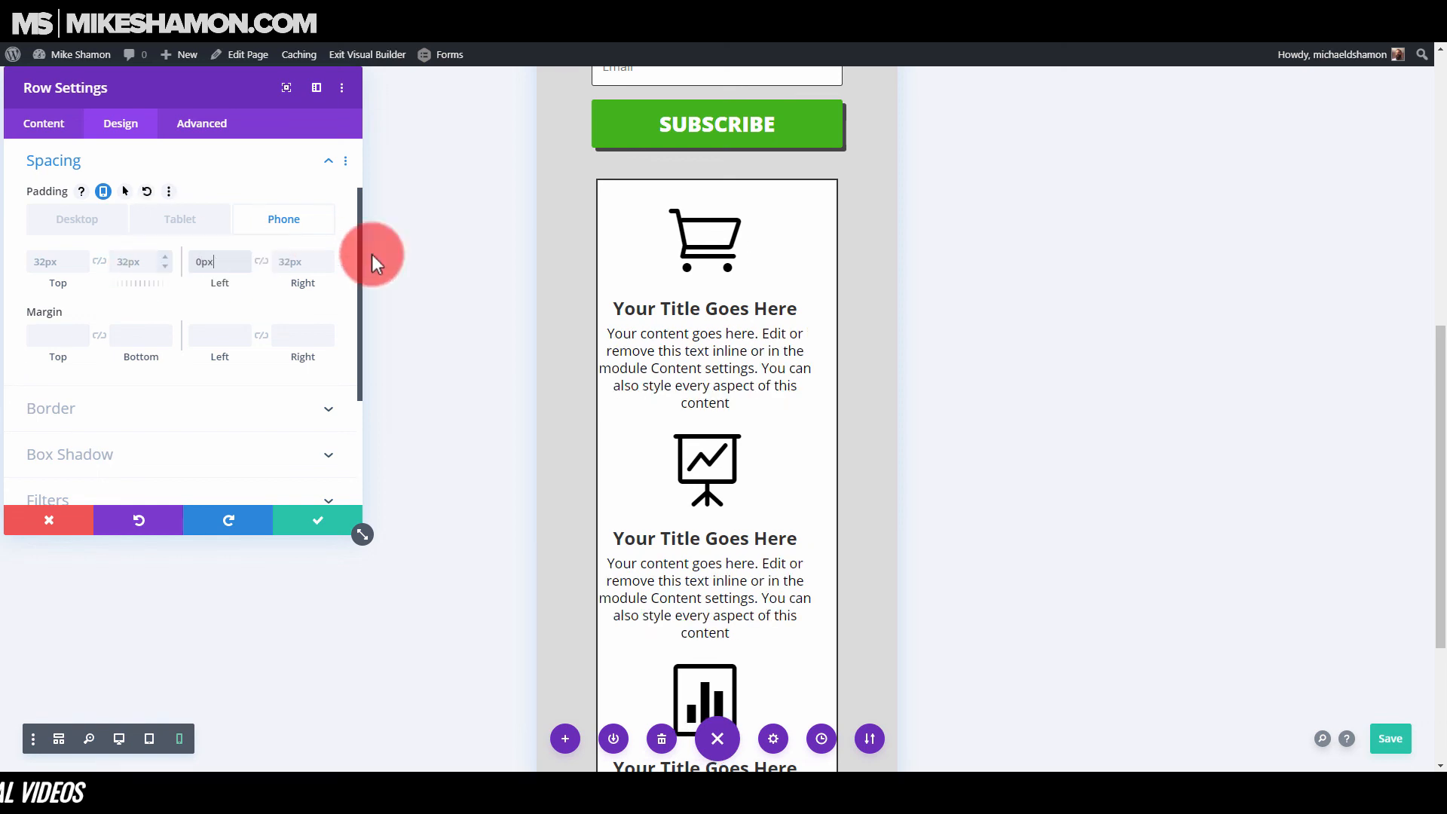
{"action": "left_click", "coordinate": [262, 261]}
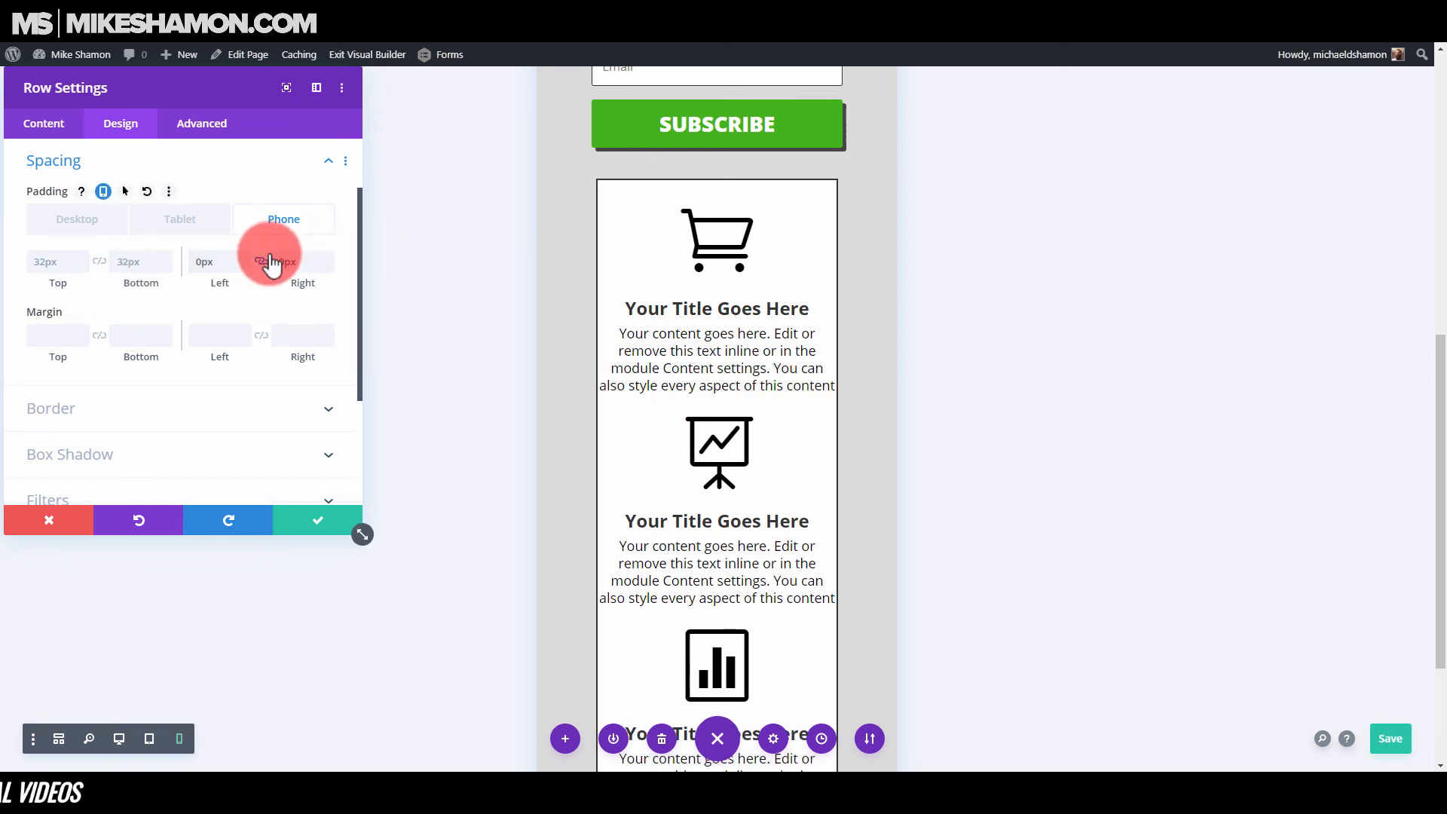
{"action": "left_click", "coordinate": [225, 258]}
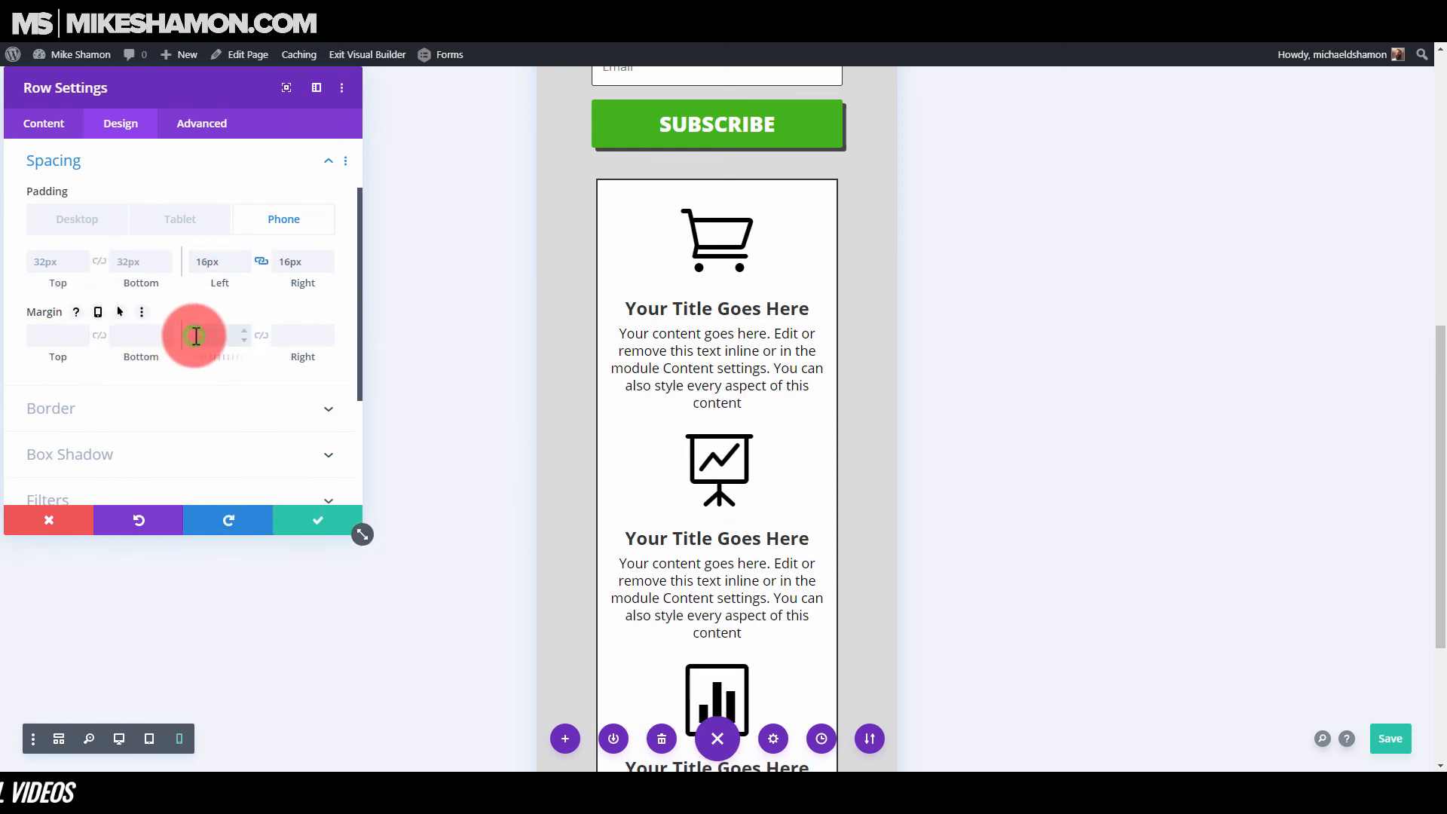
- Set the blurb row's left and right margins to 0px
{"action": "type", "text": "0"}
{"action": "left_click", "coordinate": [300, 339]}
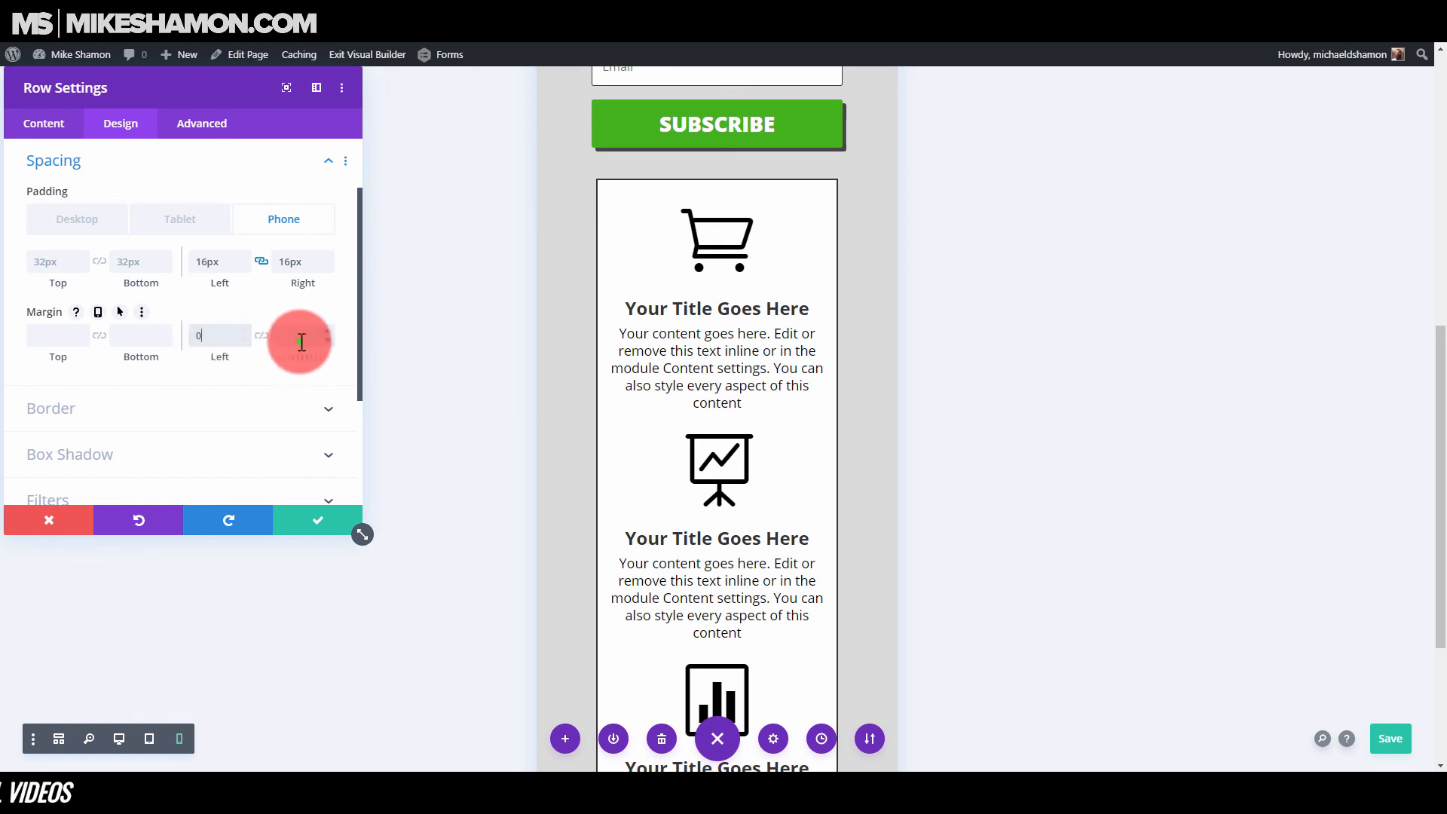
{"action": "type", "text": "0"}
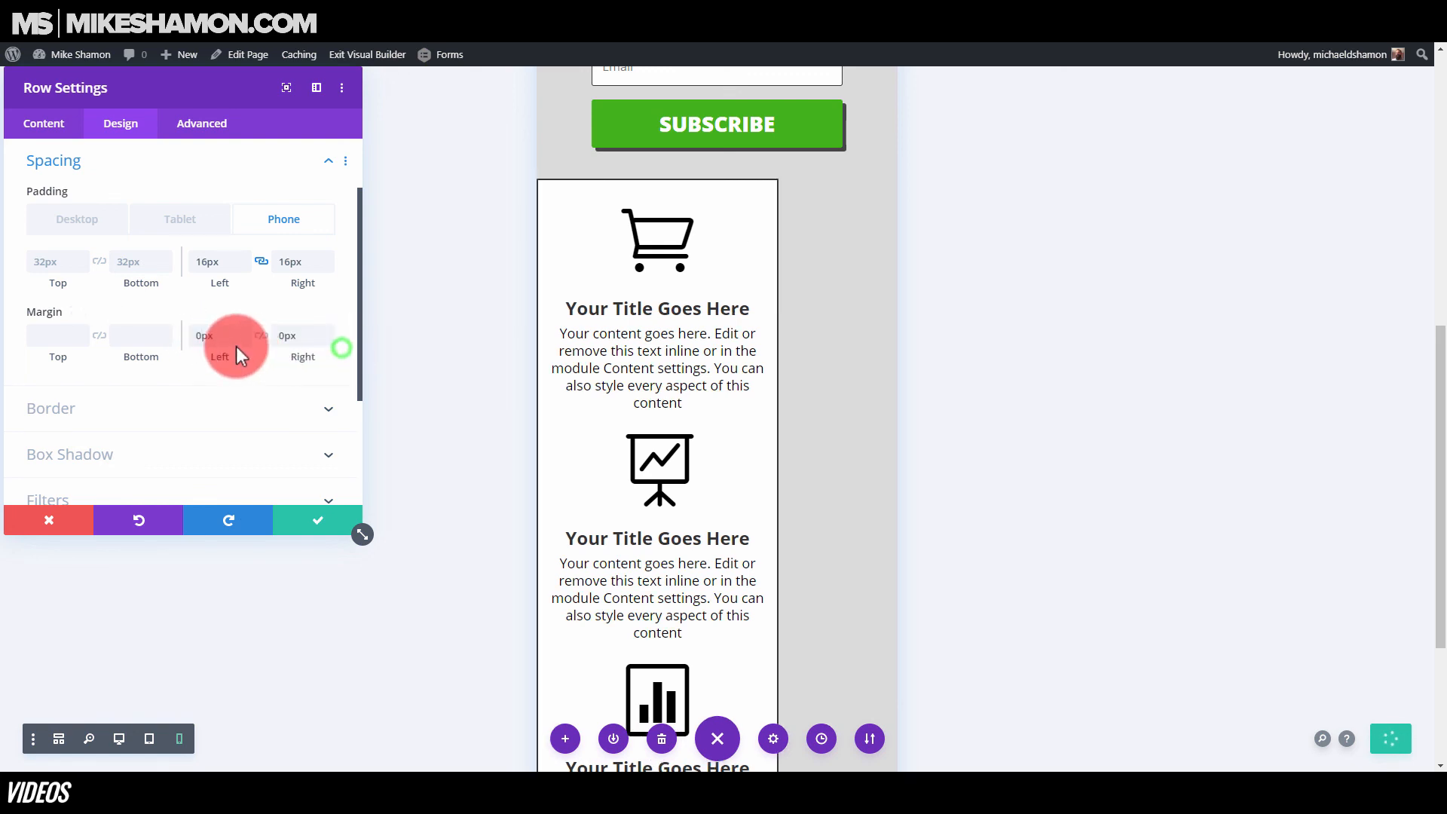
- Set the blurb row's alignment to center in its sizing options
{"action": "scroll", "coordinate": [178, 323], "scroll_direction": "up", "scroll_amount": 3}
{"action": "left_click", "coordinate": [86, 192]}
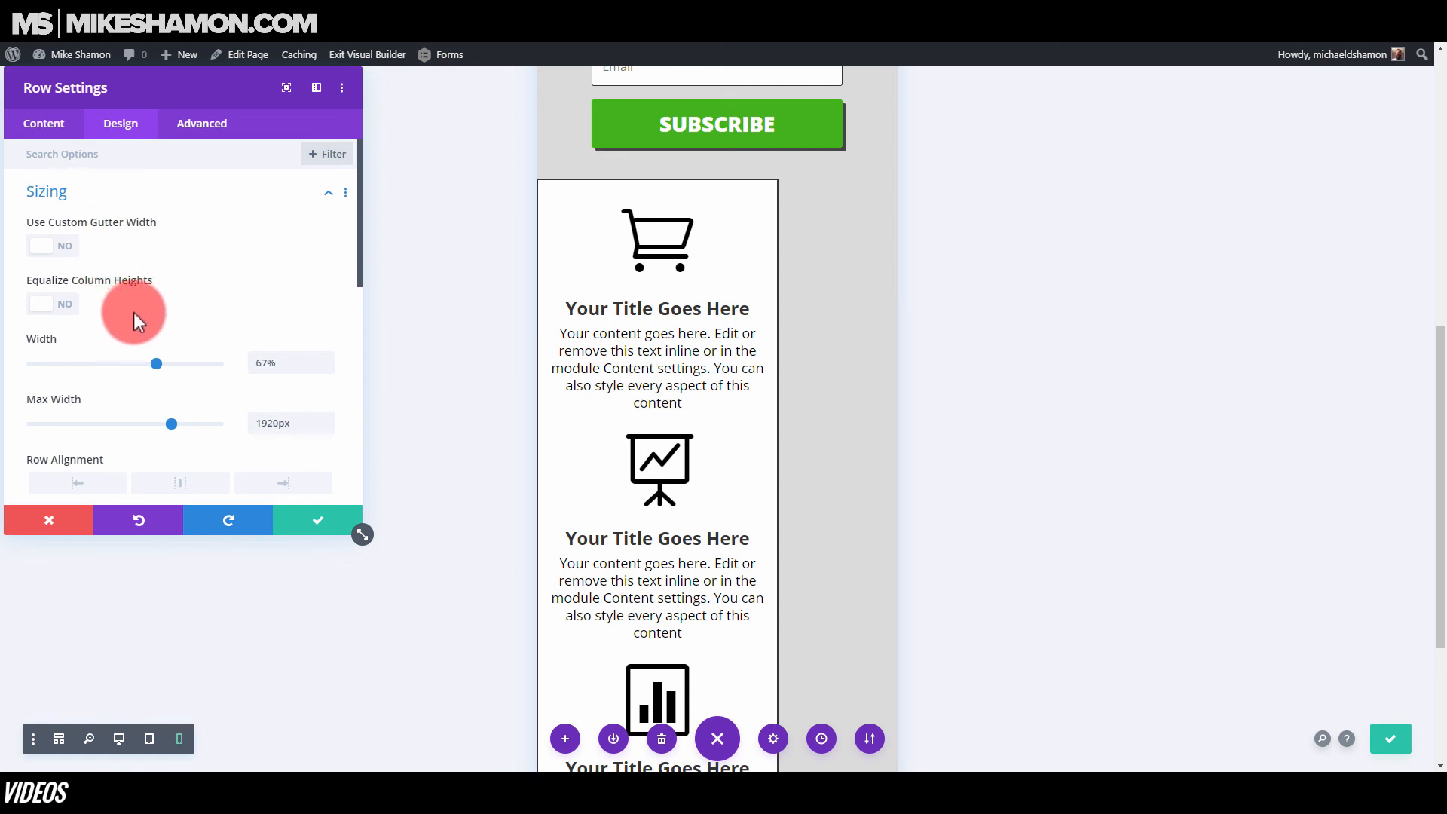
{"action": "scroll", "coordinate": [134, 312], "scroll_direction": "down", "scroll_amount": 3}
{"action": "left_click", "coordinate": [177, 232]}
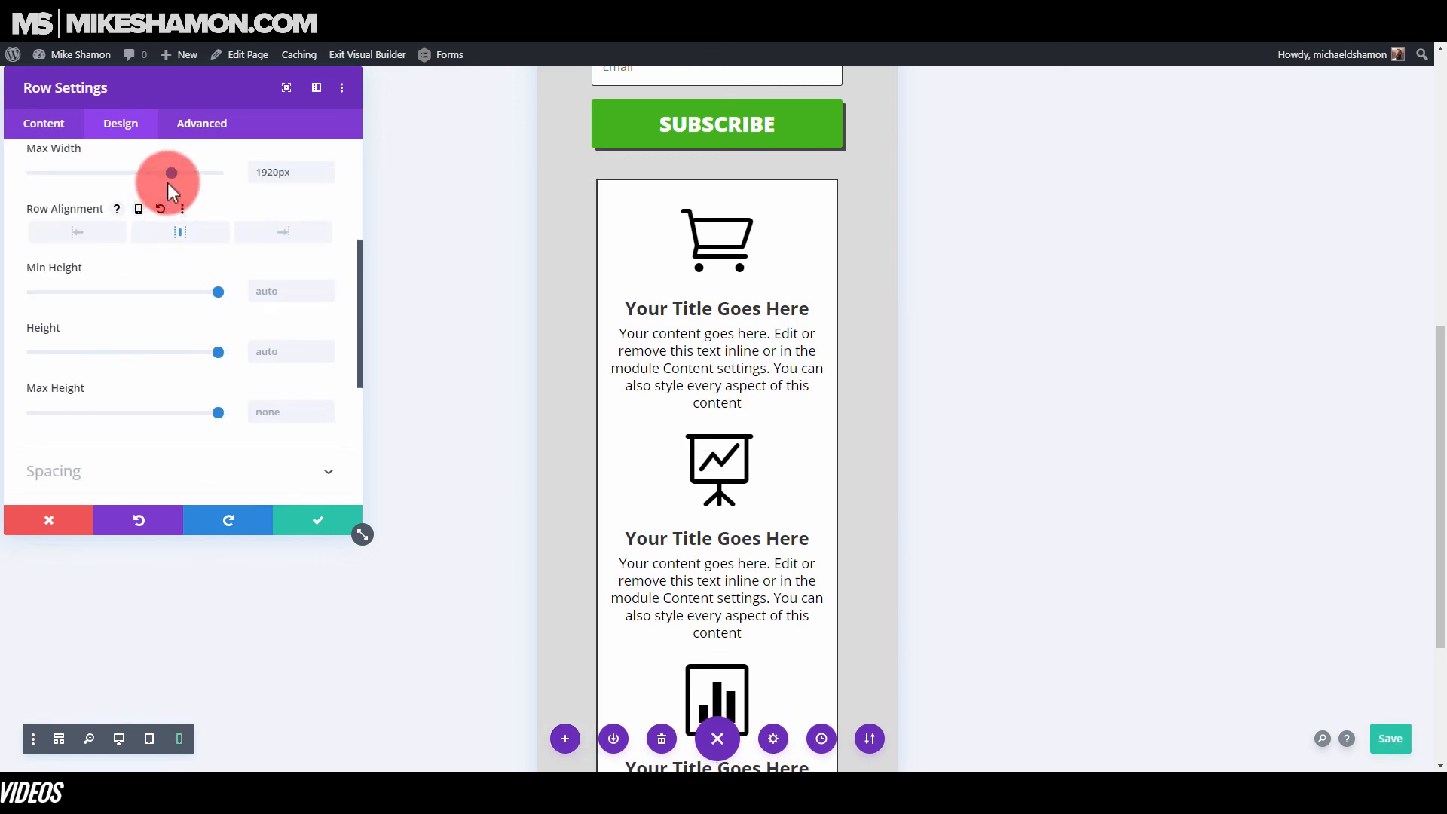
- Set the blurb row's width to 80% for phones, then review the layout in tablet, phone and desktop previews
{"action": "scroll", "coordinate": [201, 250], "scroll_direction": "up", "scroll_amount": 2}
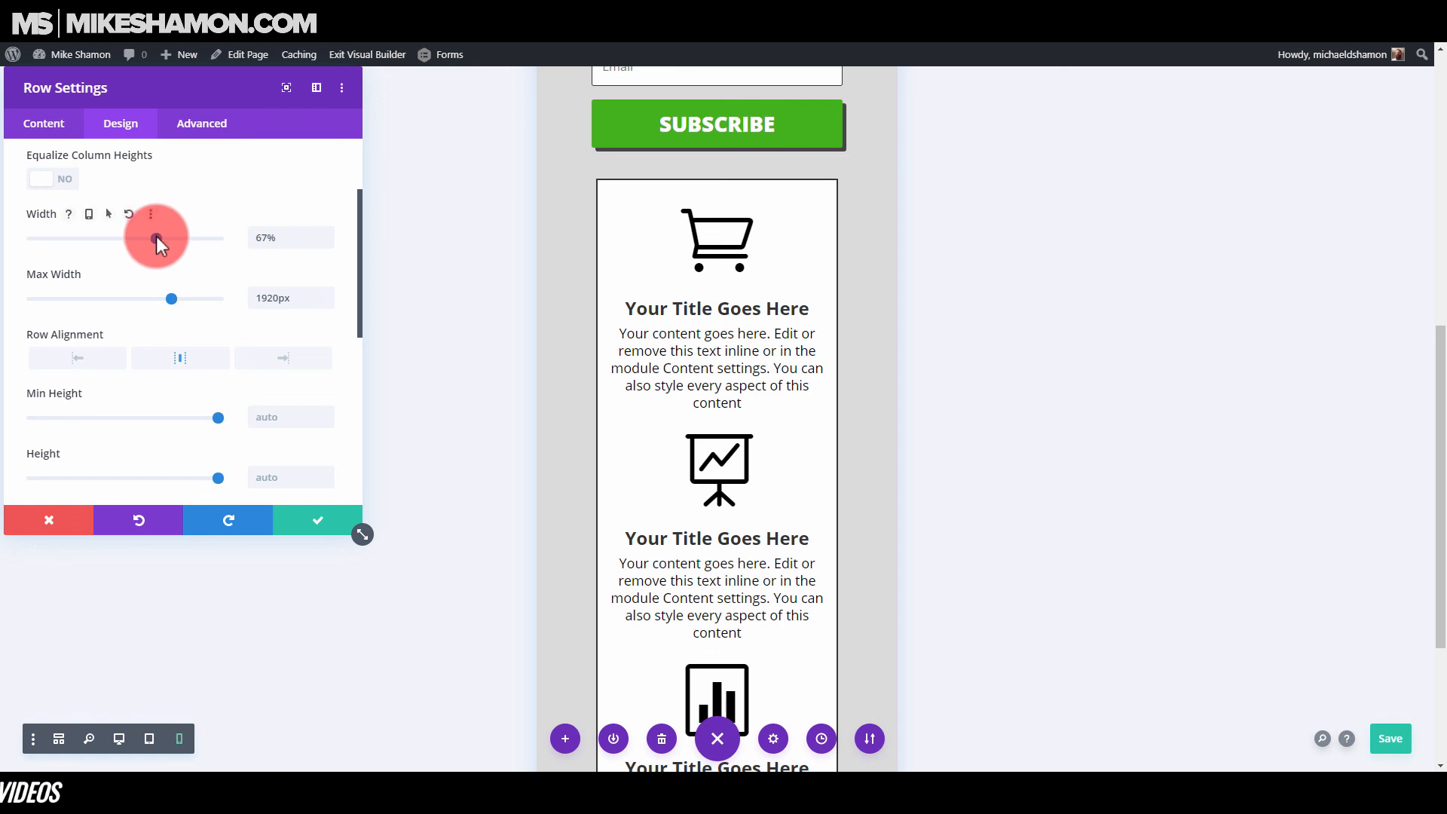
{"action": "left_click", "coordinate": [91, 214]}
{"action": "left_click_drag", "start_coordinate": [214, 283], "coordinate": [181, 283]}
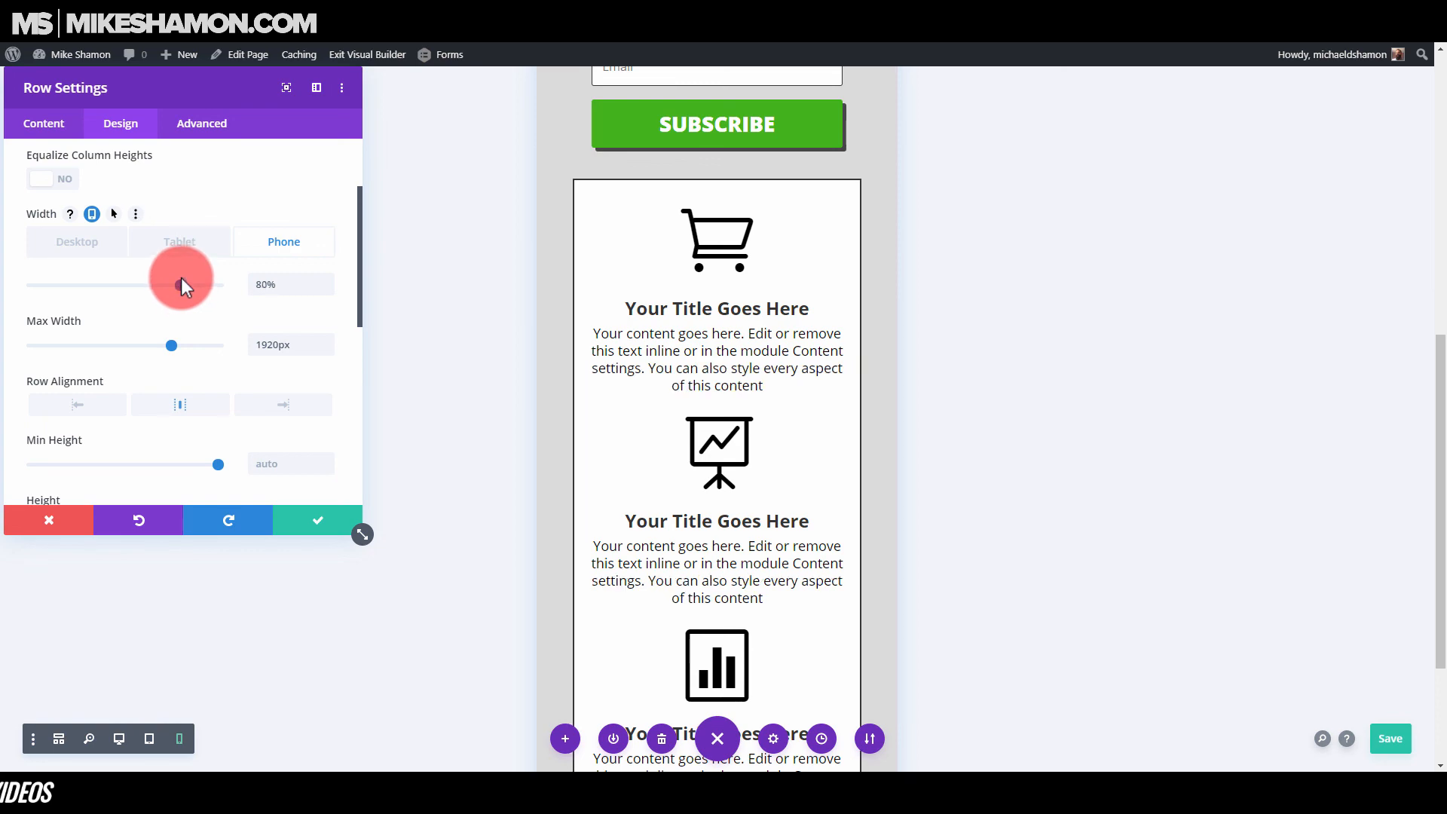
{"action": "left_click", "coordinate": [181, 243]}
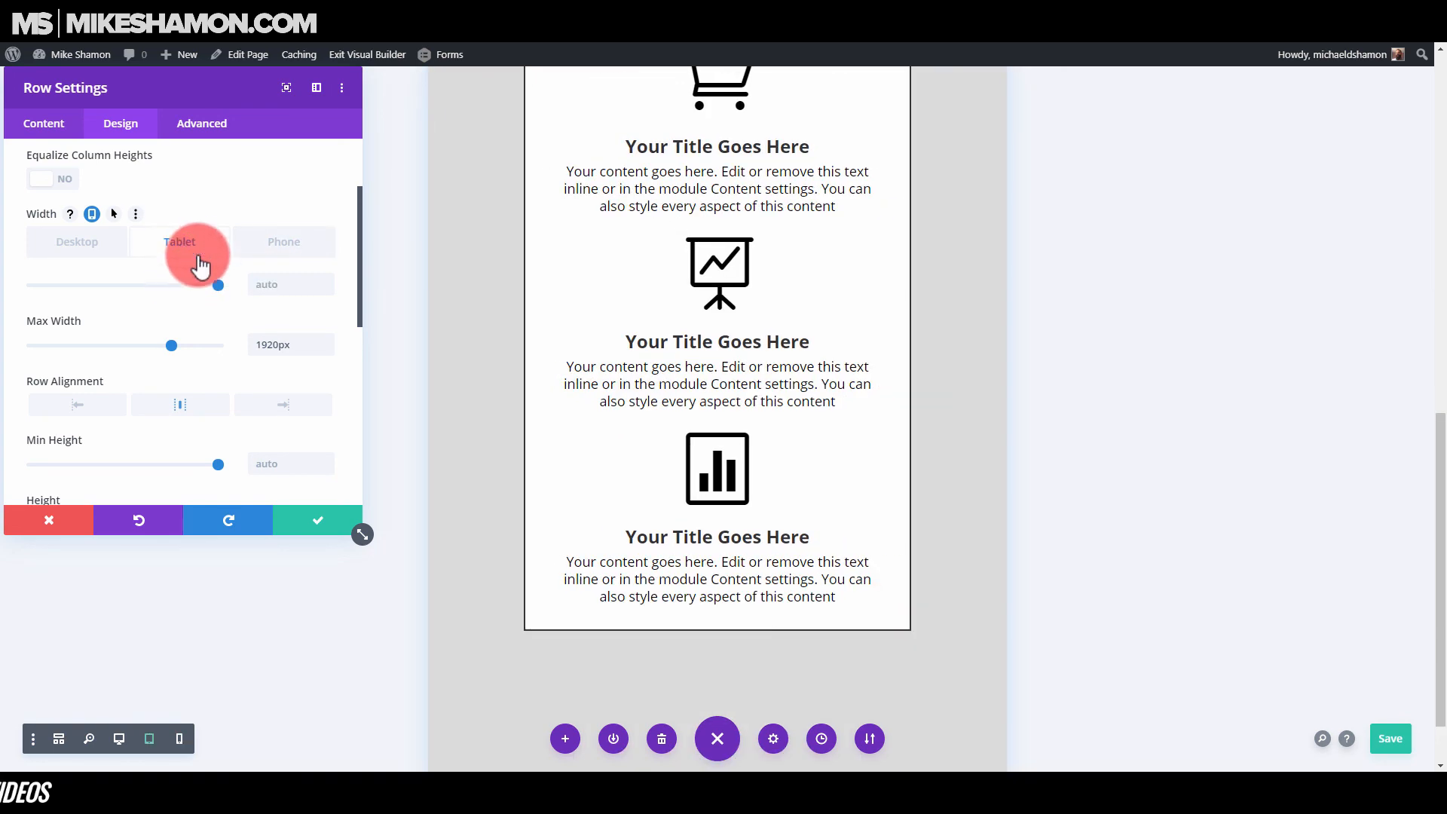
{"action": "scroll", "coordinate": [839, 429], "scroll_direction": "up", "scroll_amount": 10}
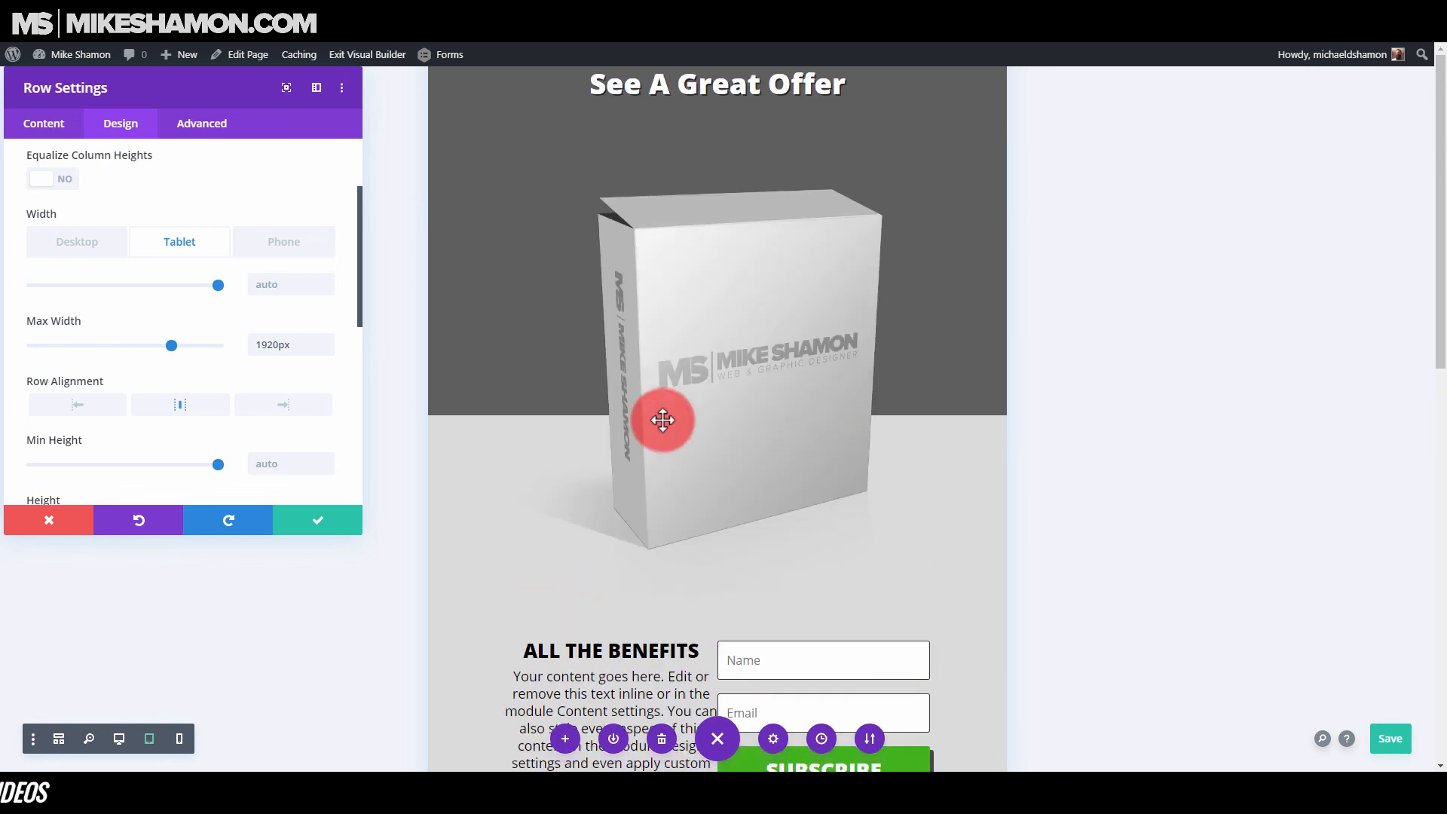
{"action": "left_click", "coordinate": [128, 250]}
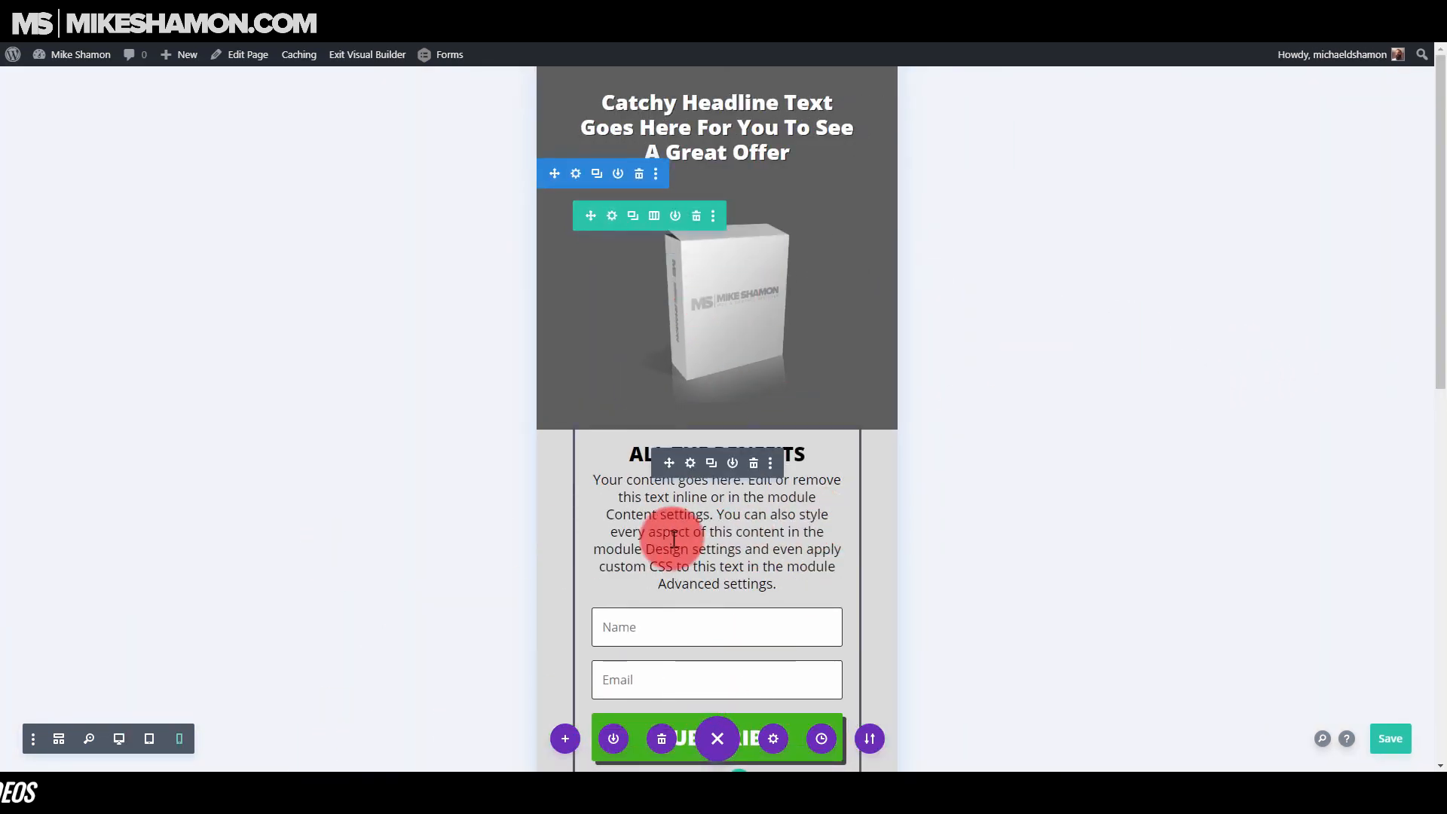
{"action": "left_click", "coordinate": [124, 737]}
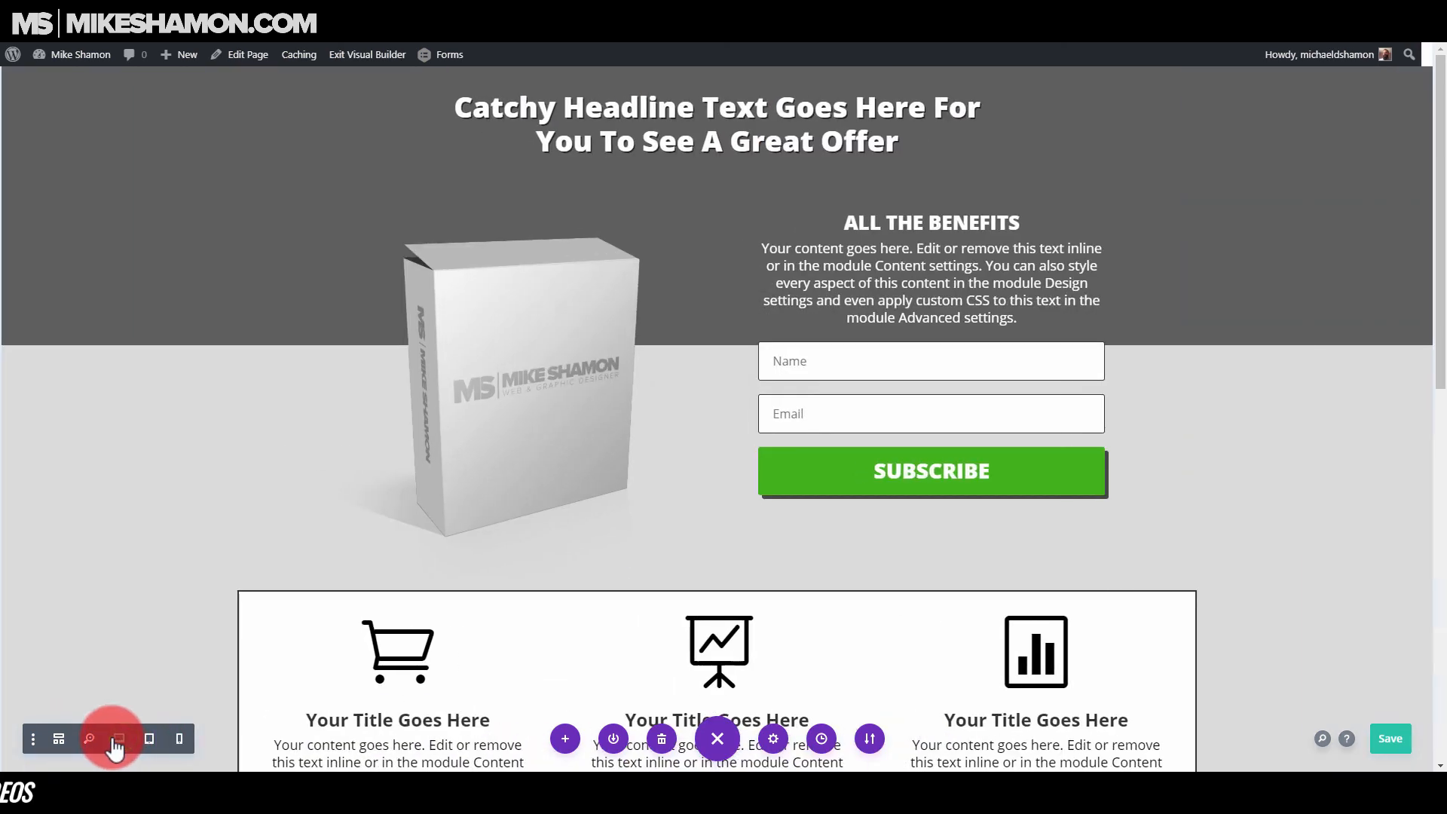